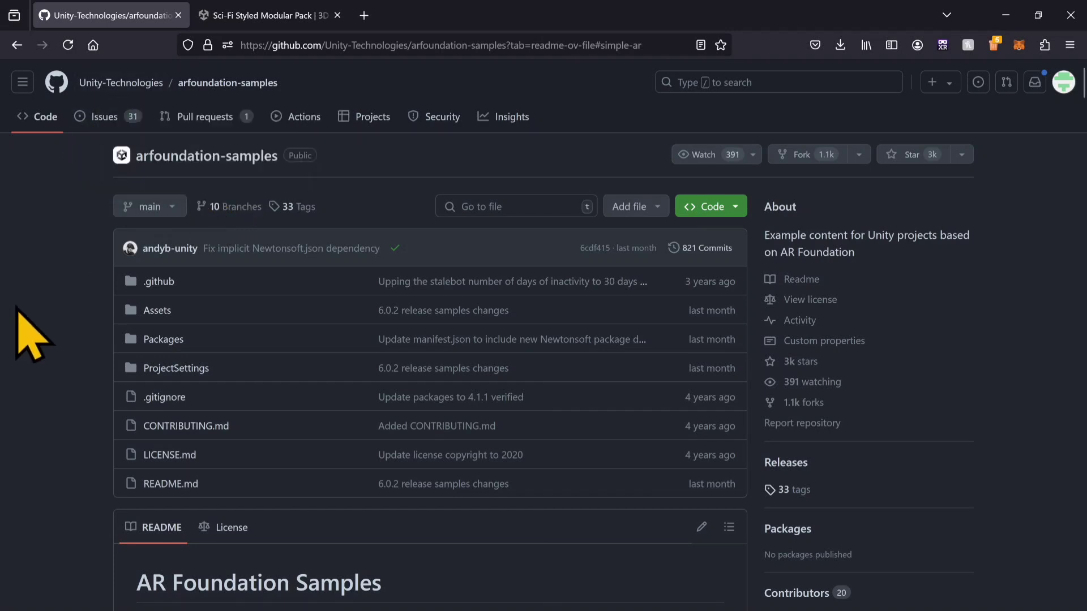
Step: Review the arfoundation-samples README on GitHub, including the Unity version table, sample scene list and Simple AR description
{"action": "scroll", "coordinate": [72, 311], "scroll_direction": "down", "scroll_amount": 5}
{"action": "scroll", "coordinate": [300, 425], "scroll_direction": "down", "scroll_amount": 10}
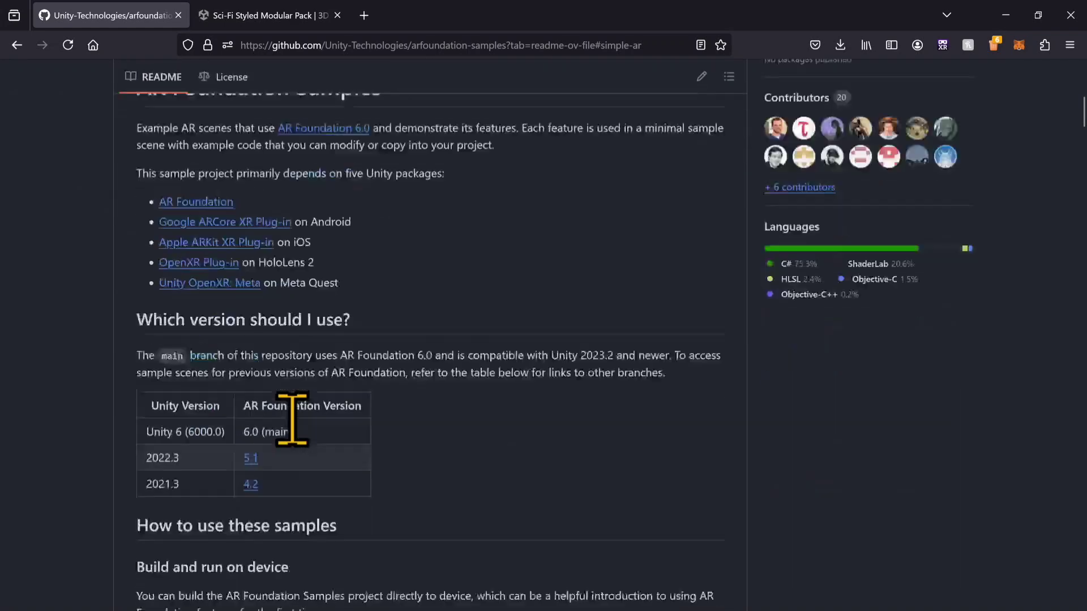
{"action": "scroll", "coordinate": [305, 428], "scroll_direction": "down", "scroll_amount": 10}
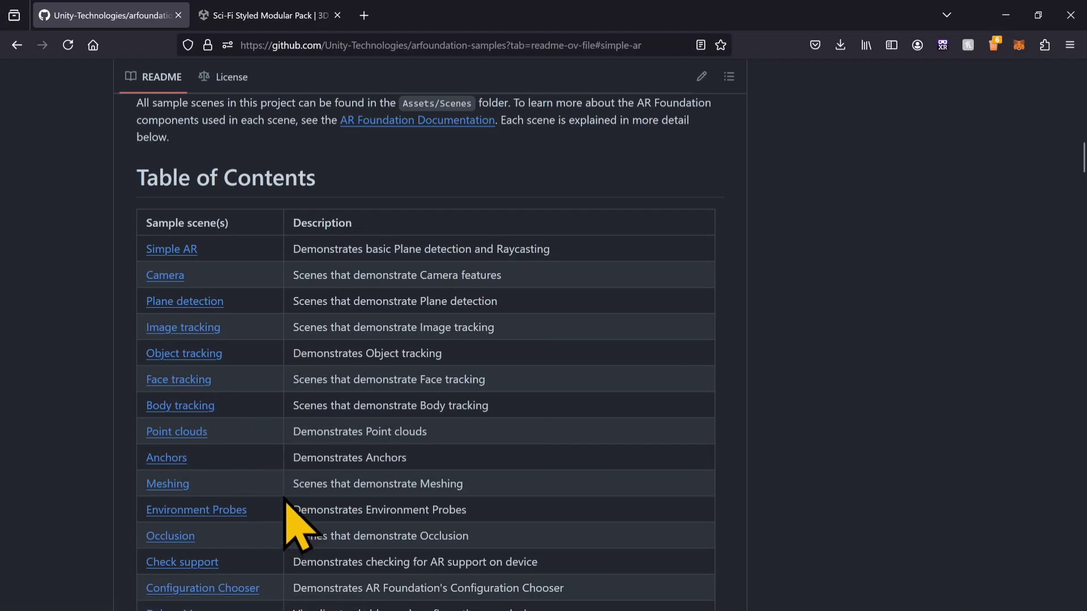
{"action": "scroll", "coordinate": [286, 498], "scroll_direction": "down", "scroll_amount": 4}
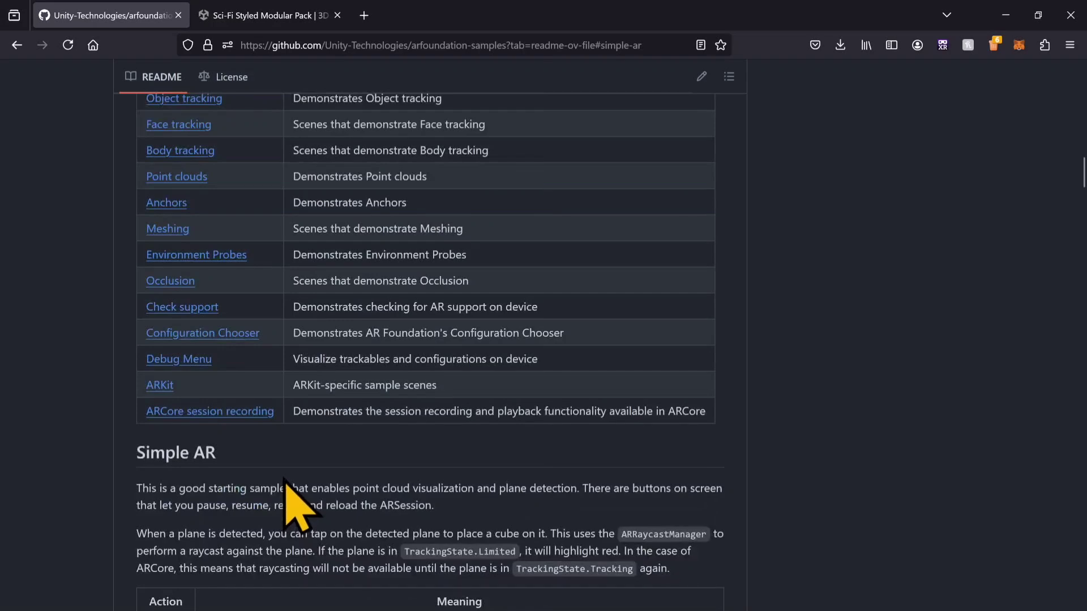
{"action": "scroll", "coordinate": [267, 452], "scroll_direction": "down", "scroll_amount": 4}
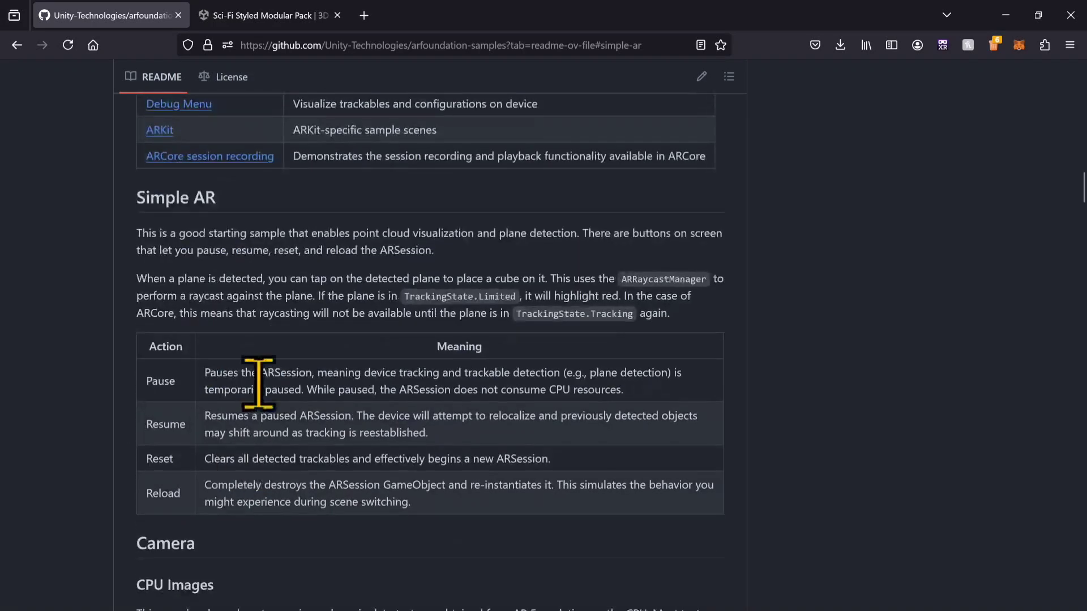
{"action": "scroll", "coordinate": [254, 376], "scroll_direction": "down", "scroll_amount": 2}
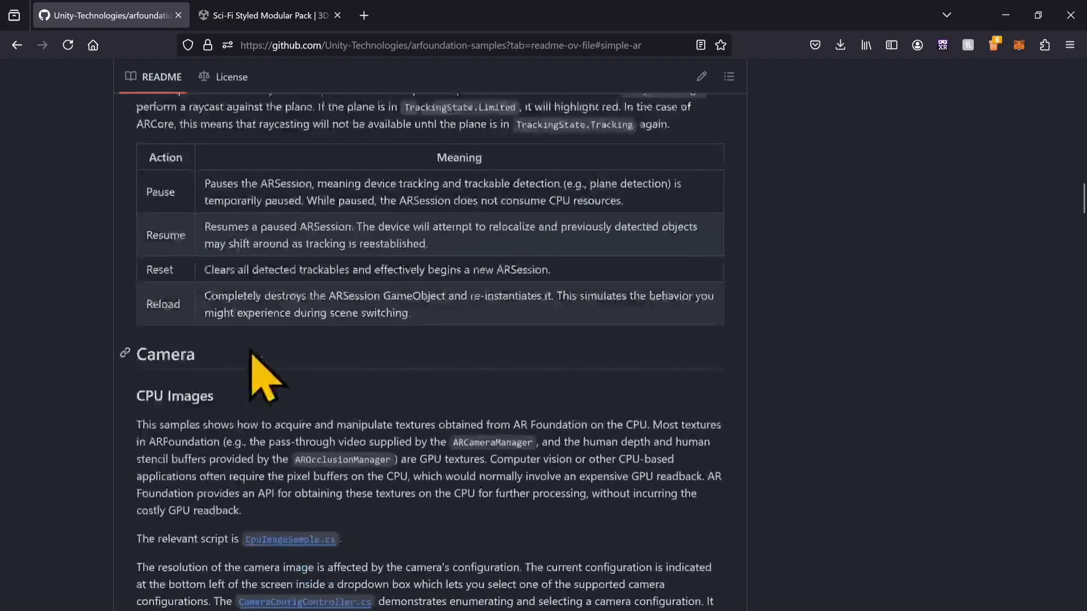
{"action": "scroll", "coordinate": [235, 309], "scroll_direction": "up", "scroll_amount": 12}
{"action": "scroll", "coordinate": [223, 368], "scroll_direction": "down", "scroll_amount": 1}
{"action": "left_click", "coordinate": [172, 249]}
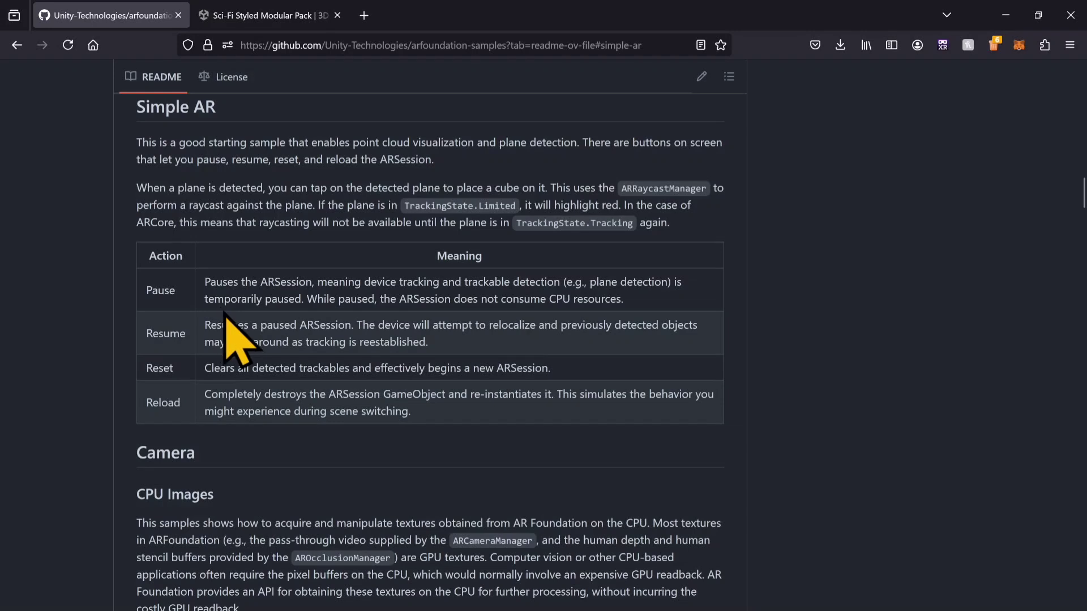
{"action": "scroll", "coordinate": [223, 320], "scroll_direction": "up", "scroll_amount": 15}
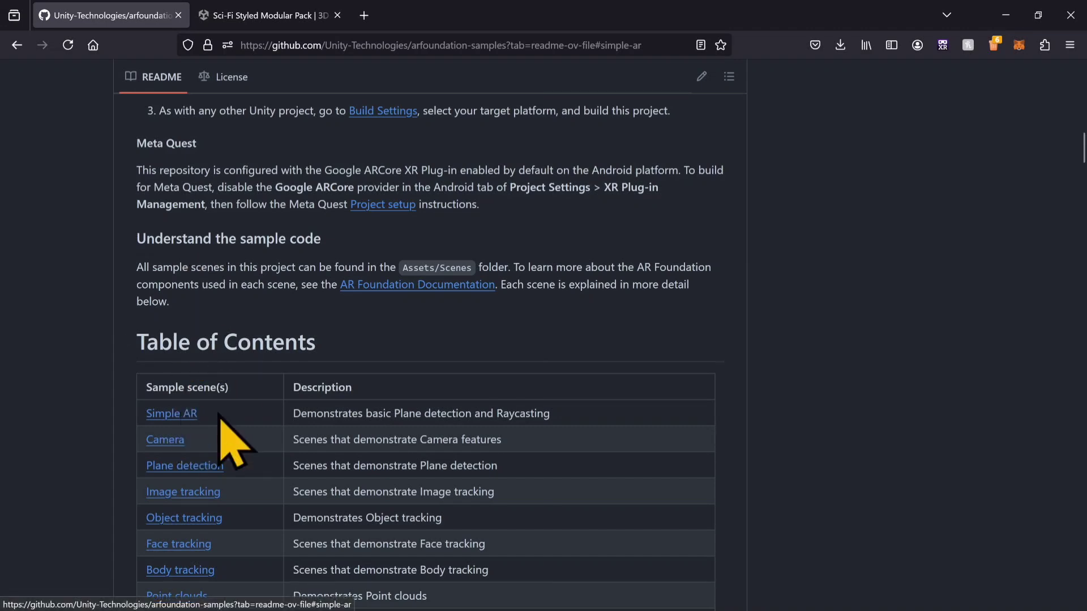
{"action": "scroll", "coordinate": [238, 306], "scroll_direction": "up", "scroll_amount": 15}
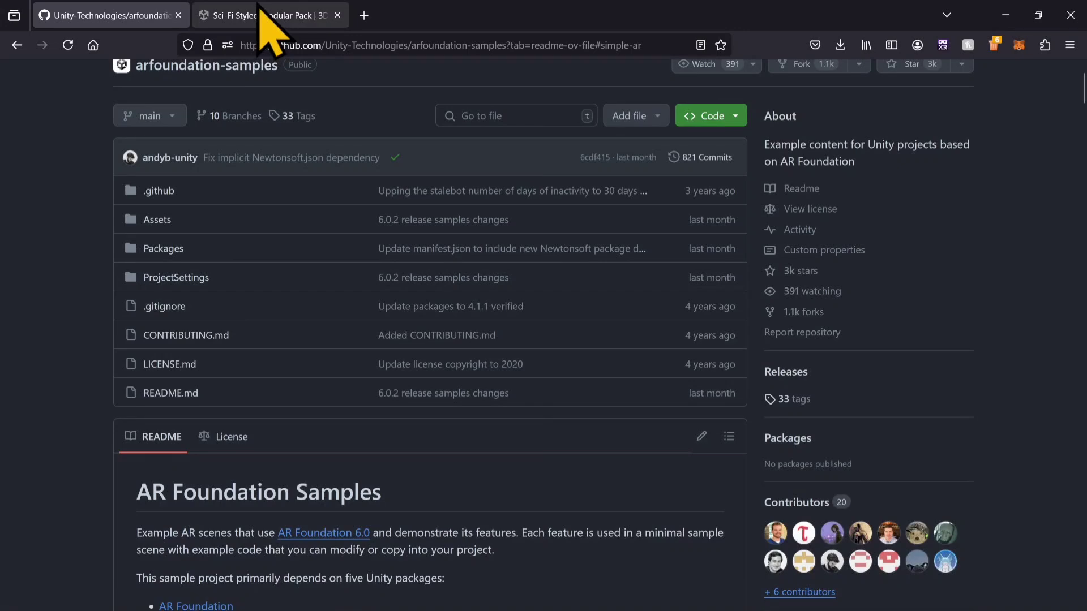
Step: View the Sci-Fi Styled Modular Pack page on the Unity Asset Store
{"action": "left_click", "coordinate": [229, 12]}
{"action": "scroll", "coordinate": [453, 266], "scroll_direction": "up", "scroll_amount": 3}
{"action": "scroll", "coordinate": [567, 249], "scroll_direction": "down", "scroll_amount": 5}
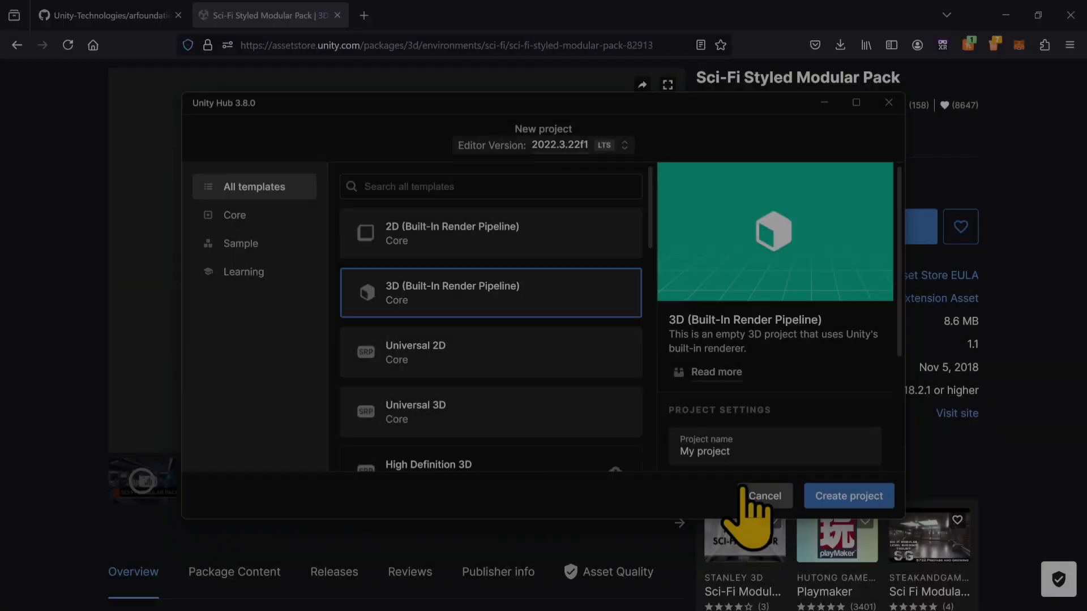
Step: Switch to Unity Hub, start a new project and look through the available templates and project settings
{"action": "left_click", "coordinate": [761, 495]}
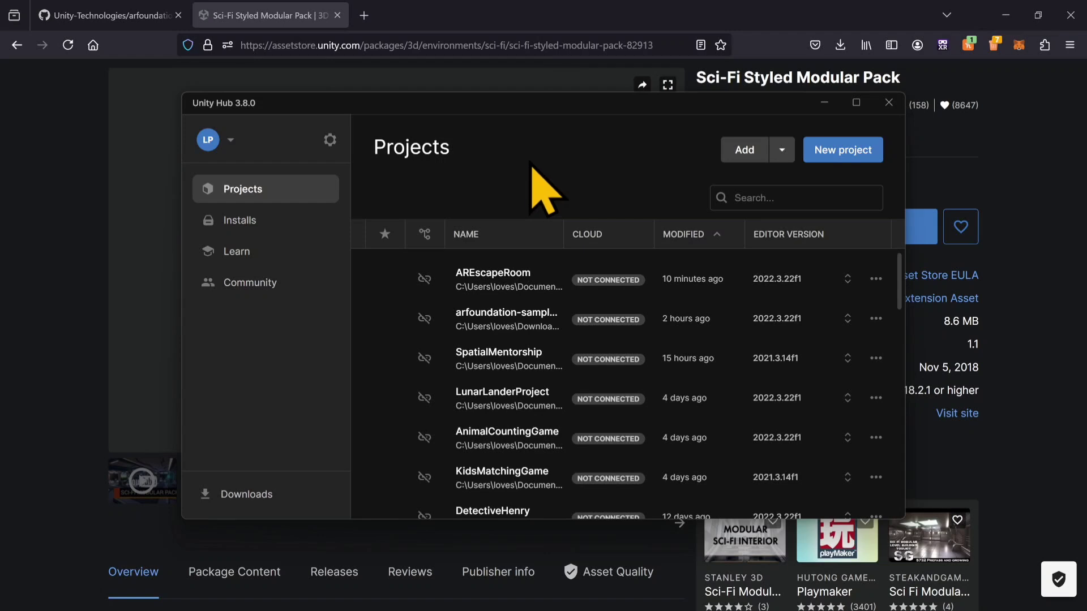
{"action": "left_click", "coordinate": [821, 149]}
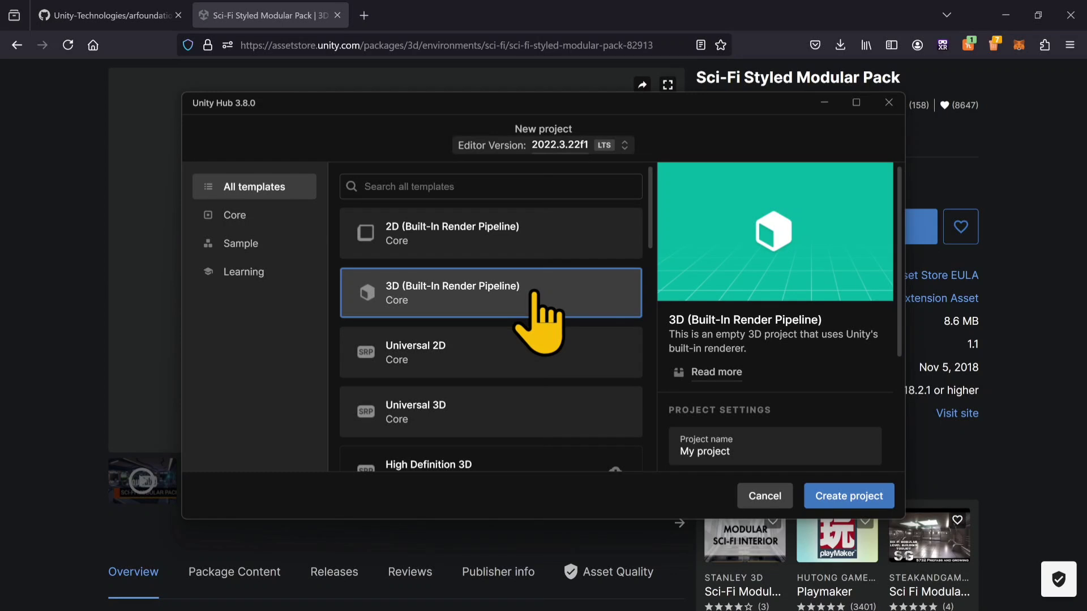
{"action": "scroll", "coordinate": [566, 379], "scroll_direction": "down", "scroll_amount": 4}
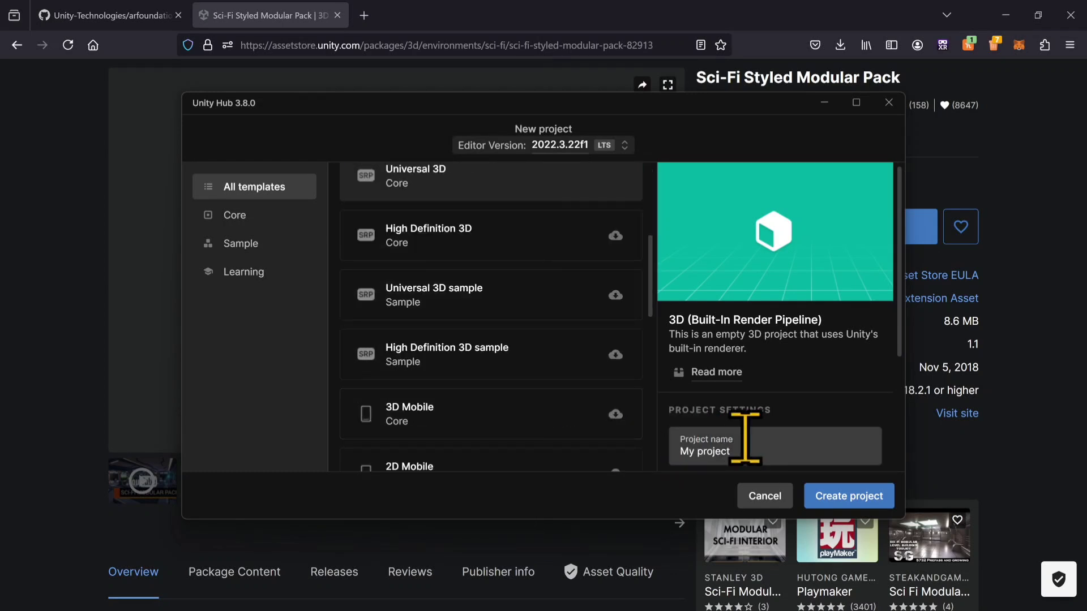
{"action": "scroll", "coordinate": [745, 439], "scroll_direction": "down", "scroll_amount": 3}
{"action": "left_click", "coordinate": [692, 418]}
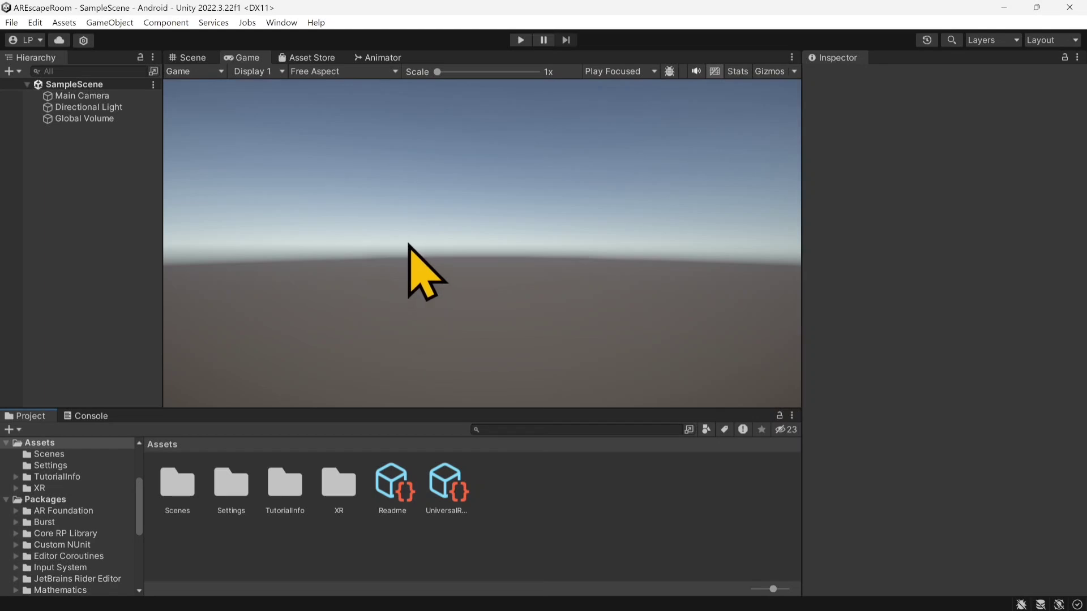
Step: Check the target platform in the AREscapeRoom project's build settings and close them
{"action": "left_click", "coordinate": [11, 22]}
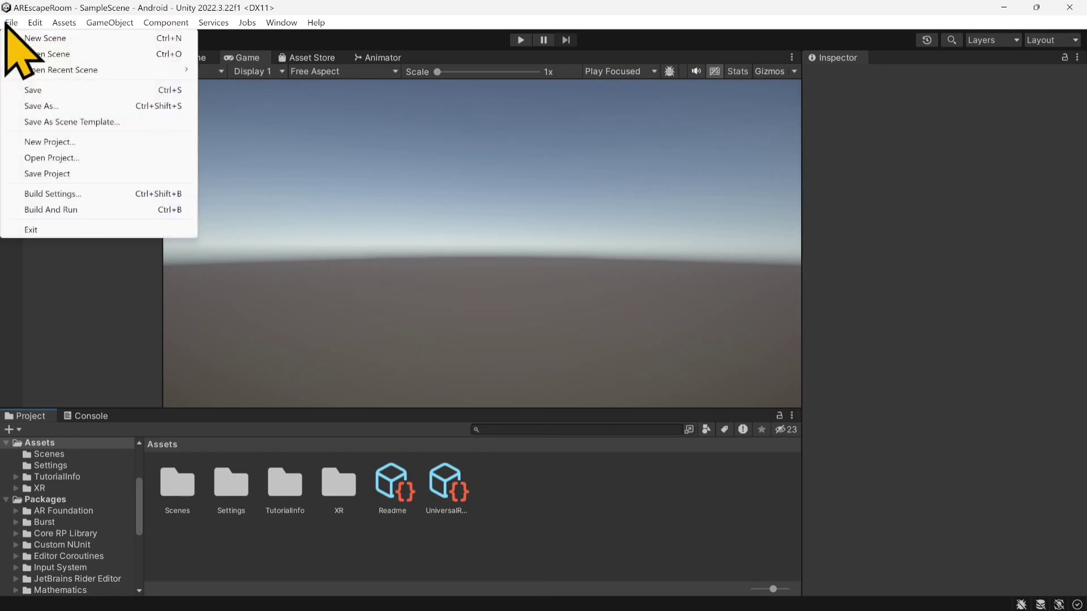
{"action": "left_click", "coordinate": [58, 194]}
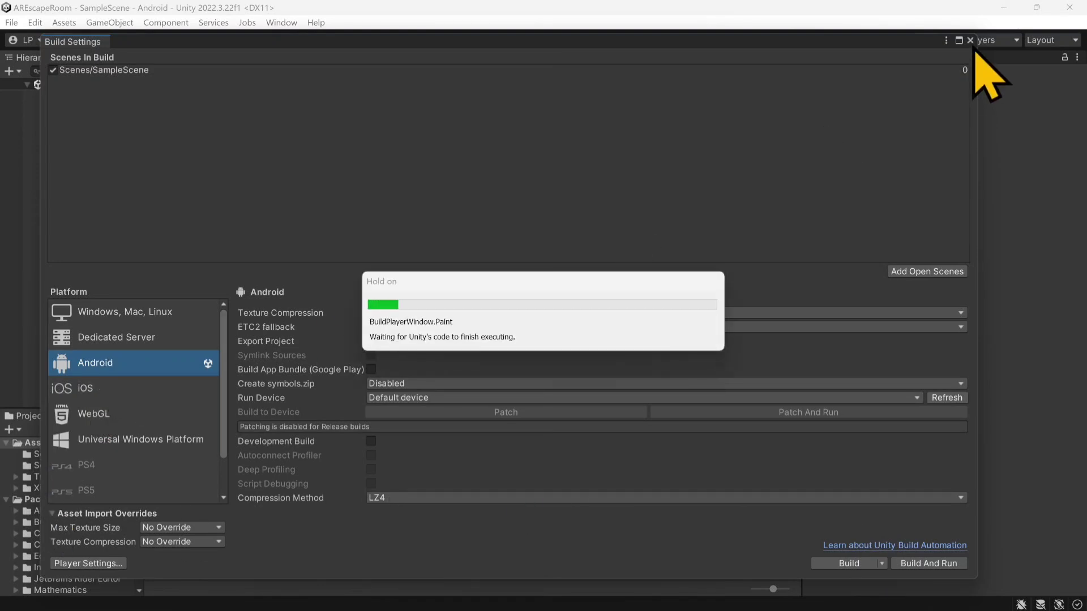
{"action": "left_click", "coordinate": [971, 41]}
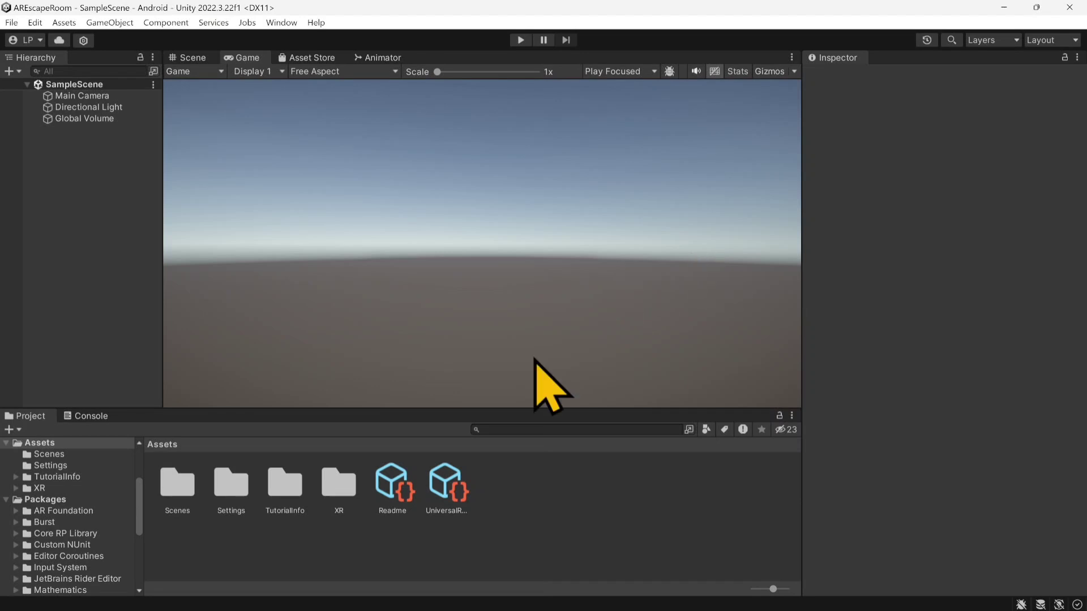
Step: Open the Package Manager, list the Unity Registry packages and show the details of AR Foundation
{"action": "left_click", "coordinate": [281, 23]}
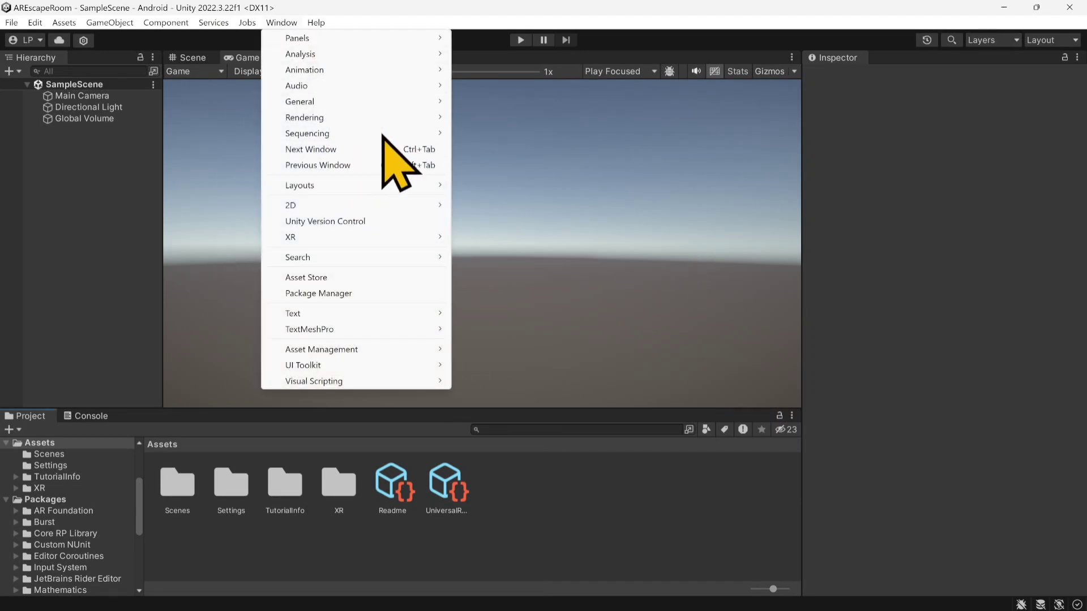
{"action": "left_click", "coordinate": [346, 293]}
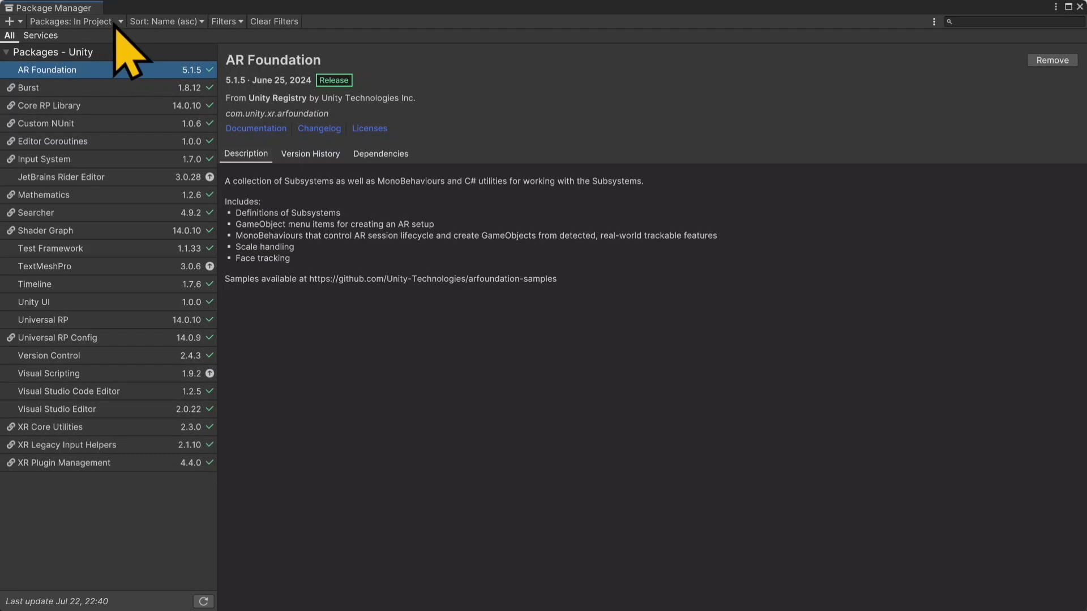
{"action": "left_click", "coordinate": [120, 24]}
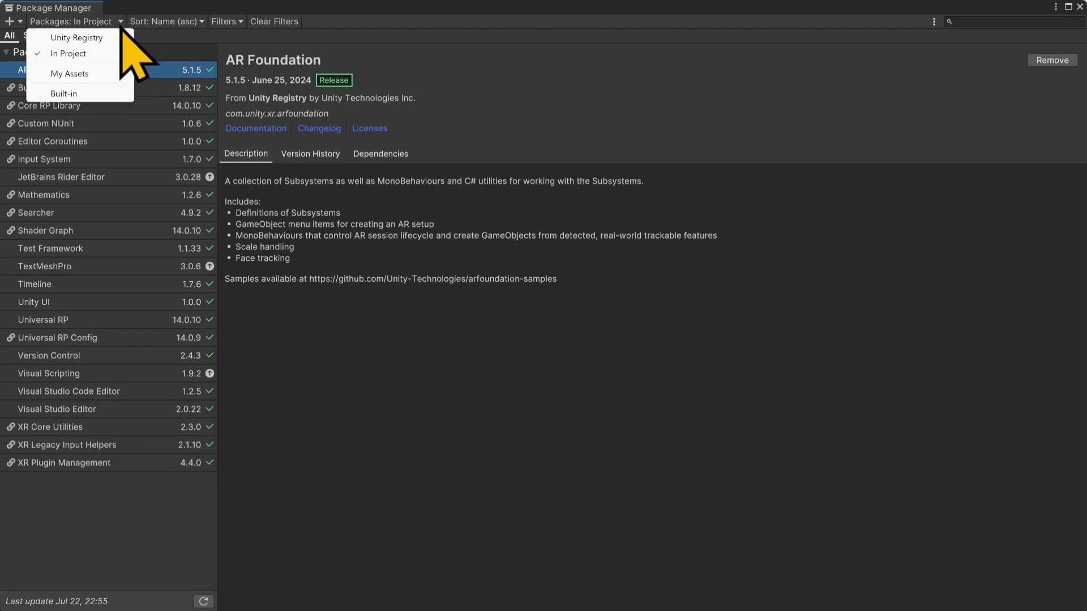
{"action": "left_click", "coordinate": [97, 39]}
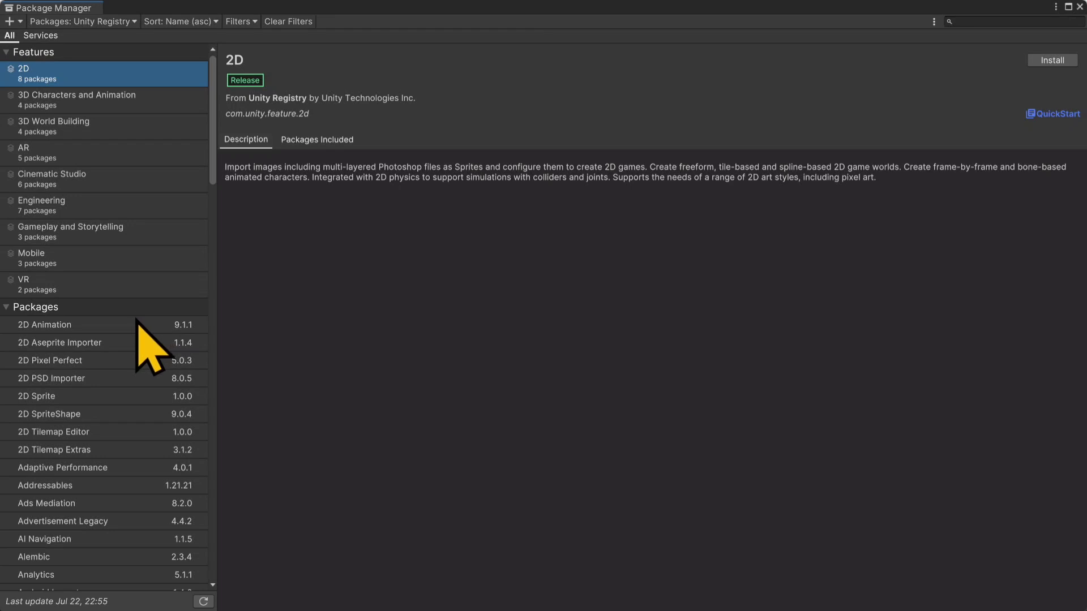
{"action": "scroll", "coordinate": [135, 319], "scroll_direction": "down", "scroll_amount": 2}
{"action": "scroll", "coordinate": [136, 320], "scroll_direction": "down", "scroll_amount": 2}
{"action": "scroll", "coordinate": [136, 319], "scroll_direction": "down", "scroll_amount": 10}
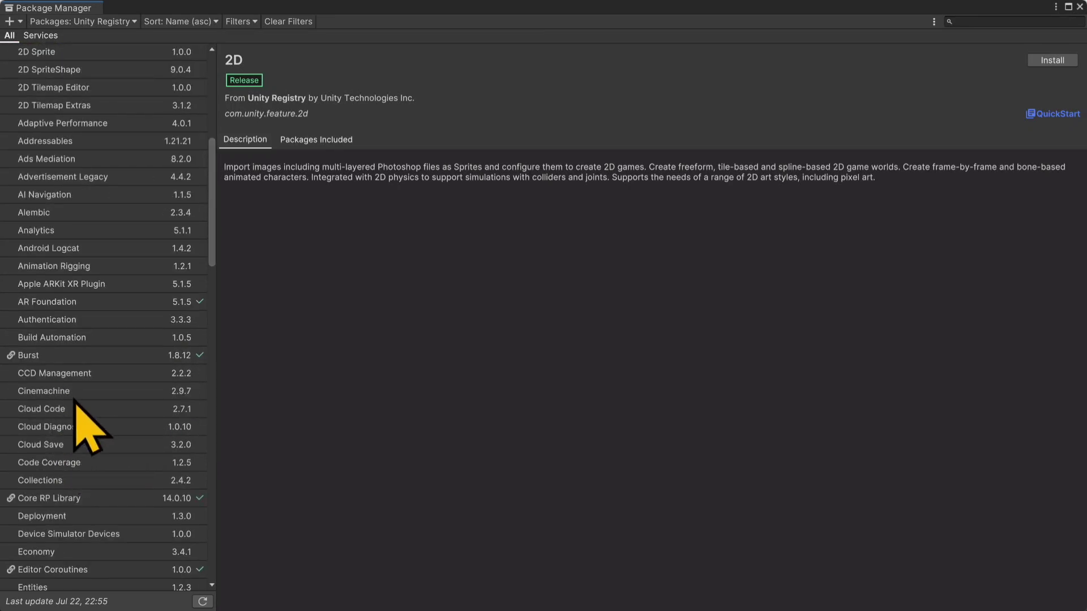
{"action": "scroll", "coordinate": [29, 303], "scroll_direction": "down", "scroll_amount": 2}
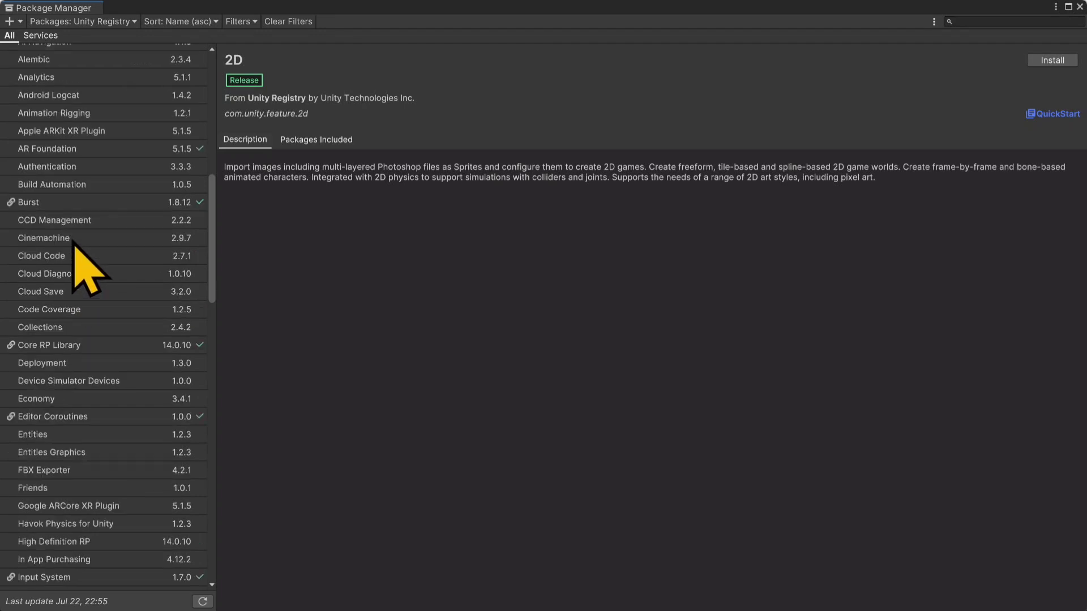
{"action": "left_click", "coordinate": [78, 149]}
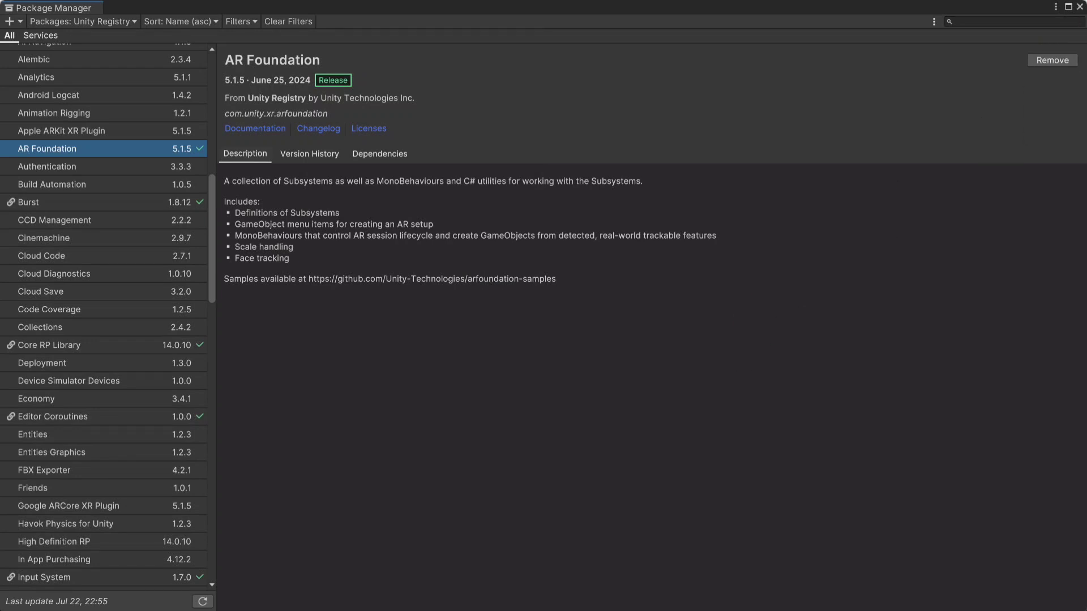
Step: Switch to Firefox, copy the HTTPS clone URL of the arfoundation-samples repository and return to Unity's Package Manager
{"action": "key", "text": "super"}
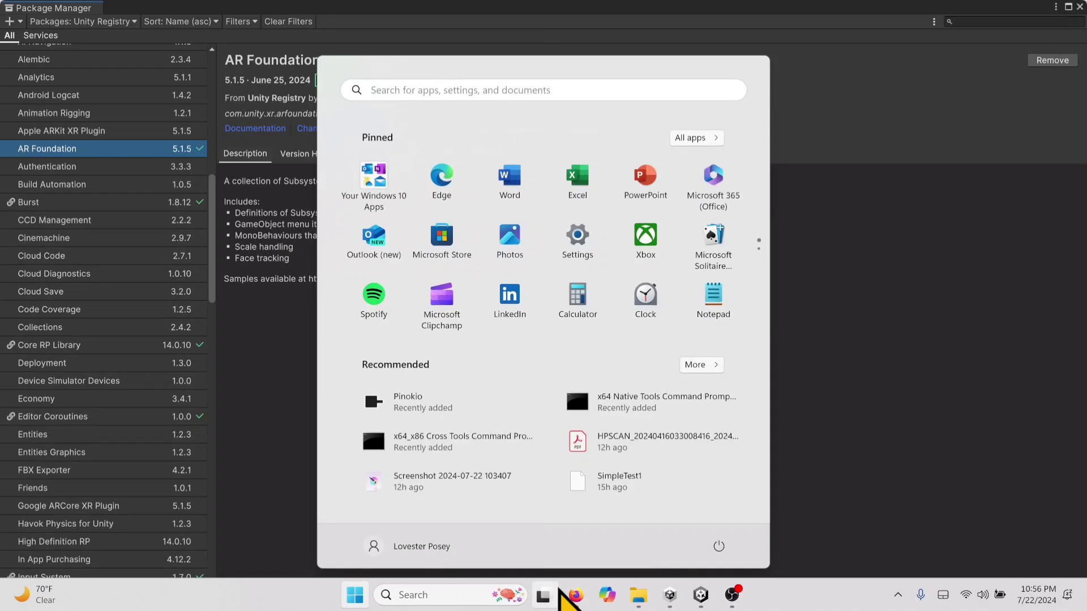
{"action": "left_click", "coordinate": [576, 595]}
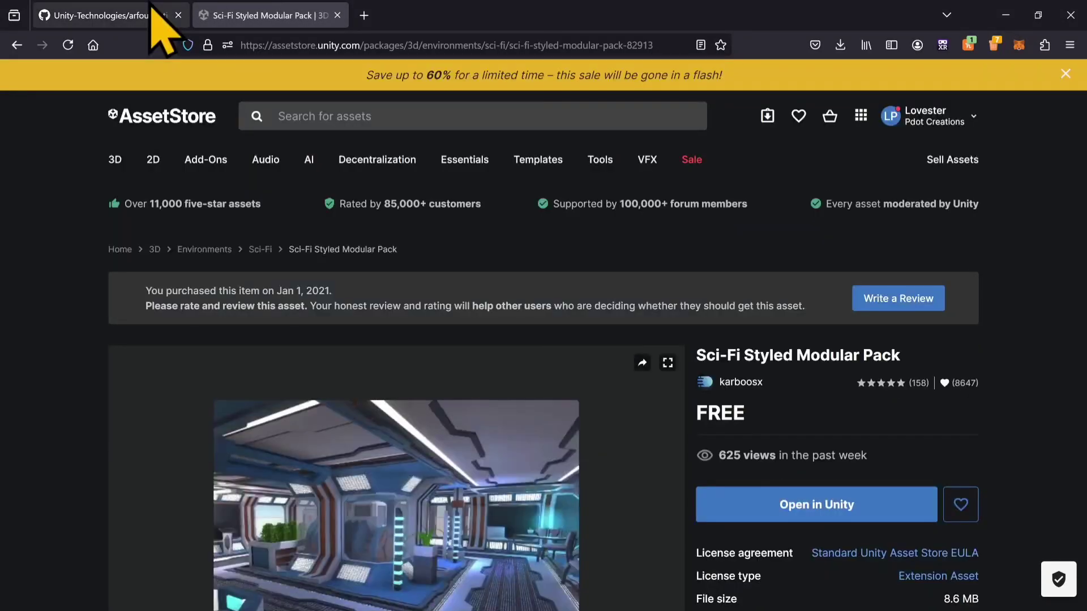
{"action": "left_click", "coordinate": [152, 17]}
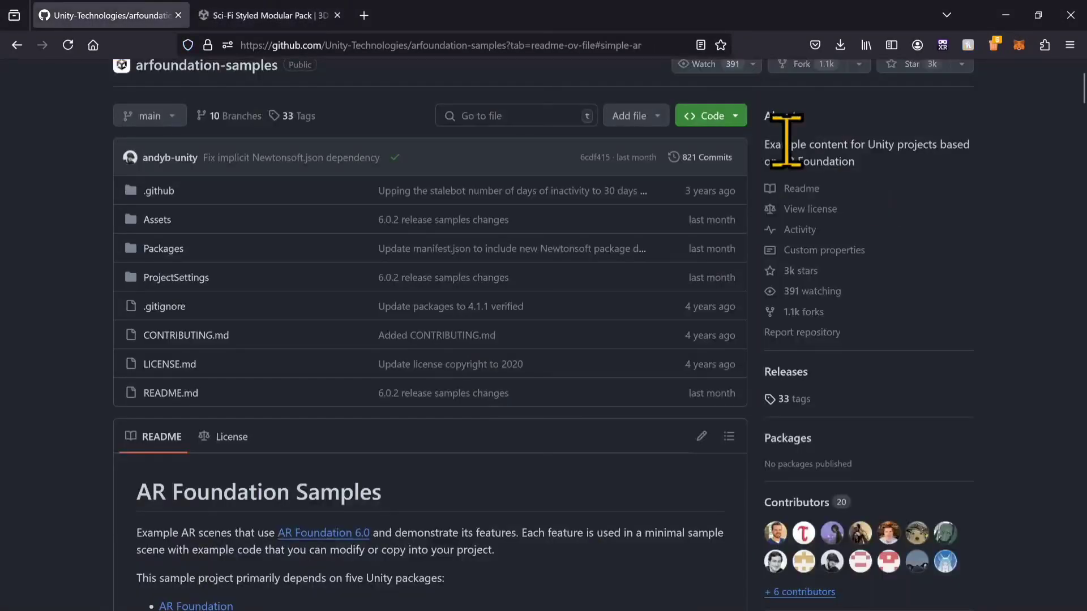
{"action": "left_click", "coordinate": [736, 117]}
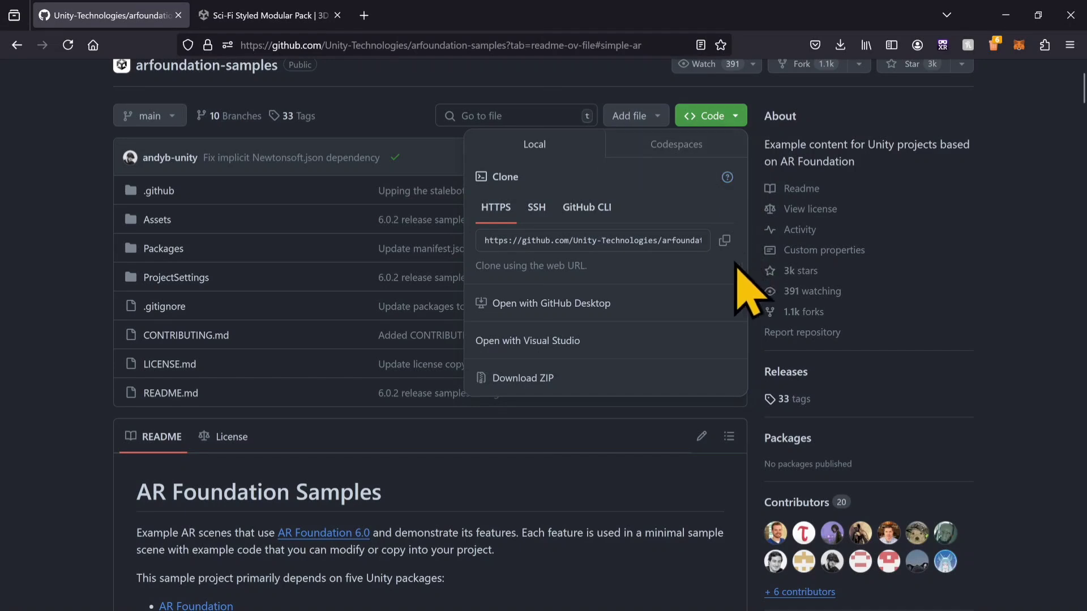
{"action": "left_click", "coordinate": [724, 240]}
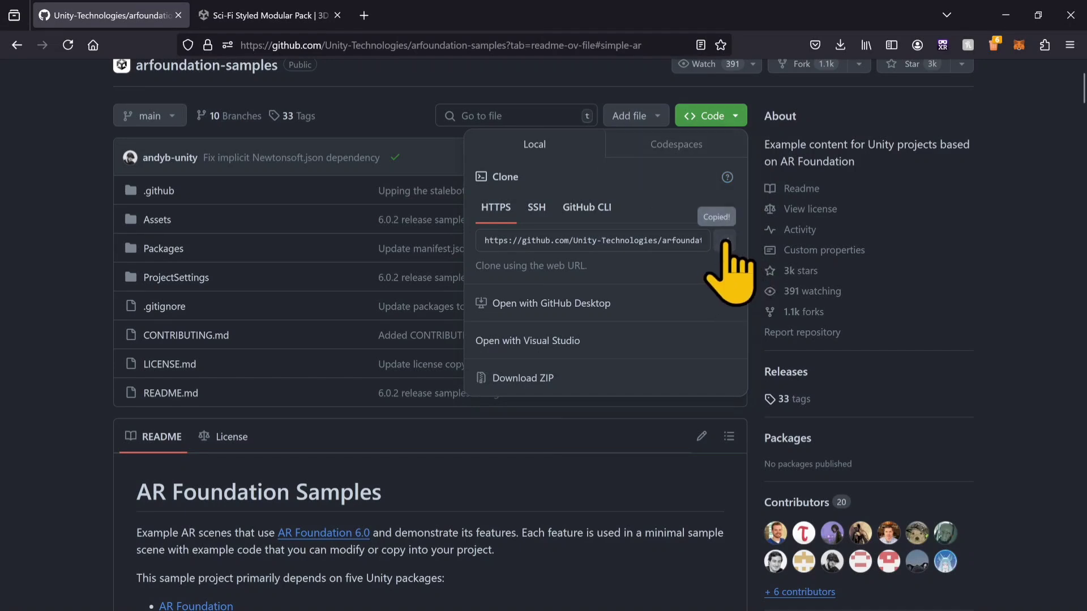
{"action": "left_click", "coordinate": [1007, 13]}
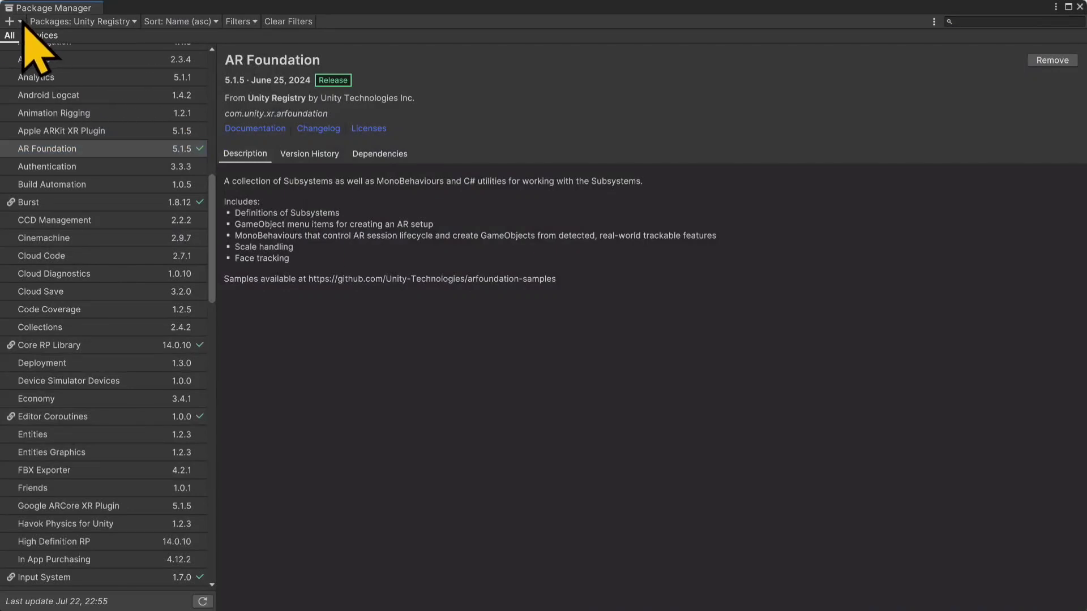
{"action": "left_click", "coordinate": [21, 21]}
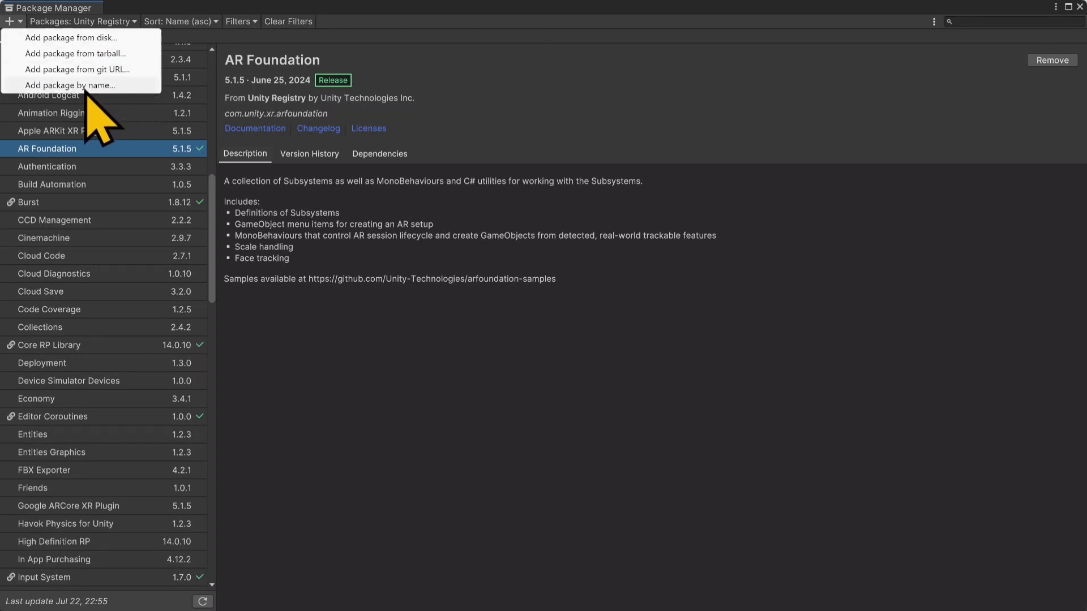
{"action": "left_click", "coordinate": [71, 72]}
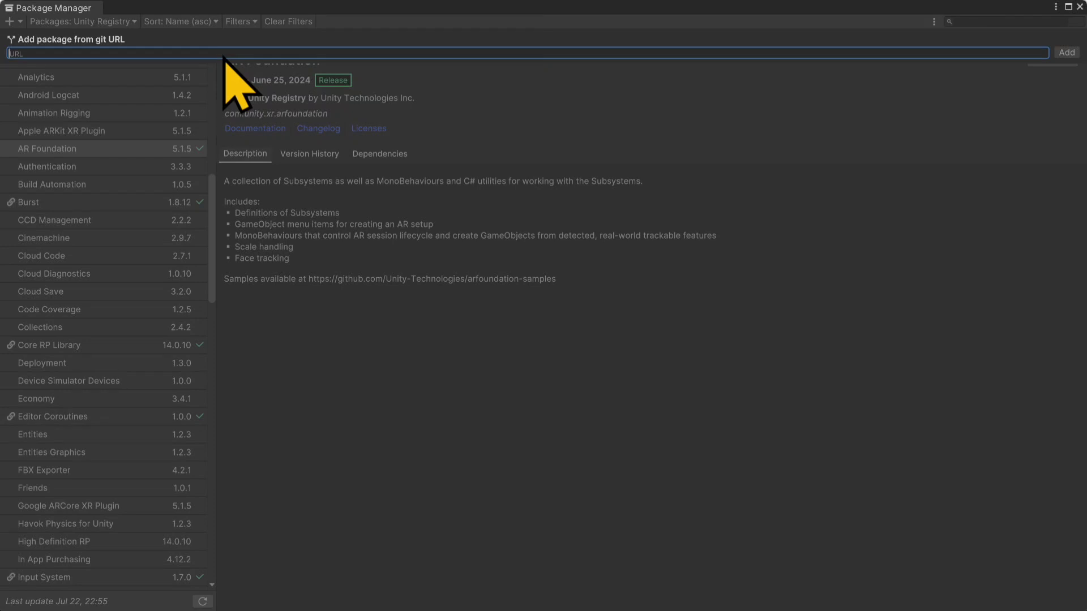
{"action": "key", "text": "ctrl+v"}
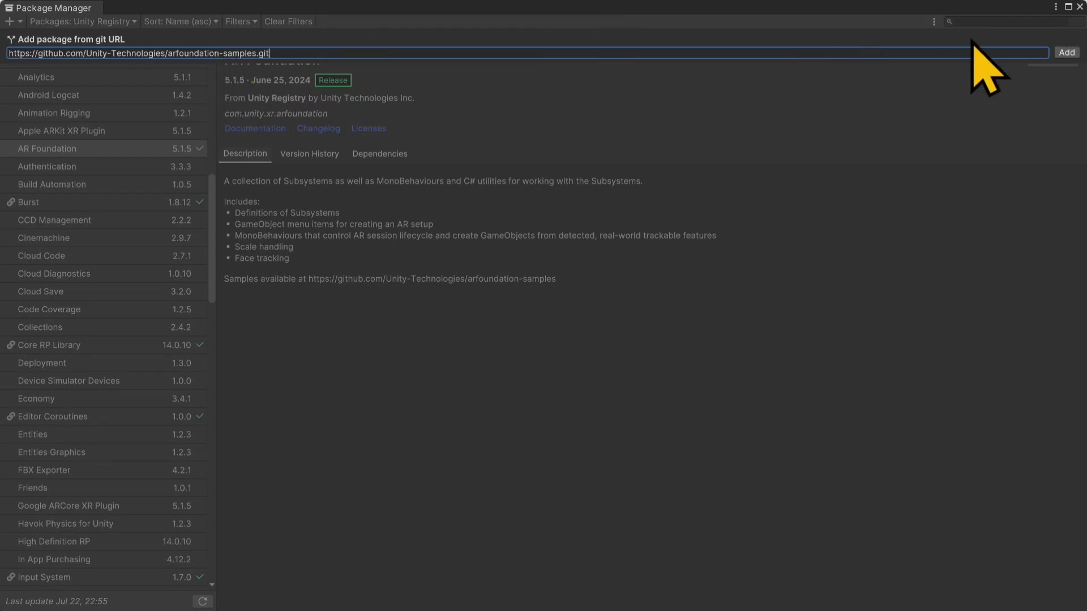
{"action": "left_click", "coordinate": [1066, 53]}
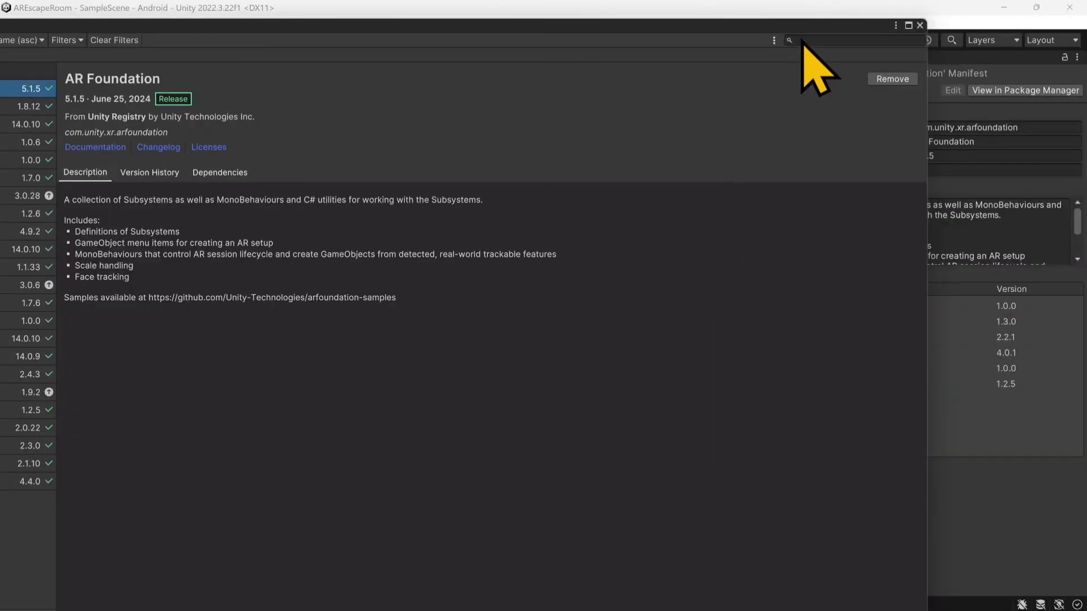
{"action": "left_click", "coordinate": [920, 26]}
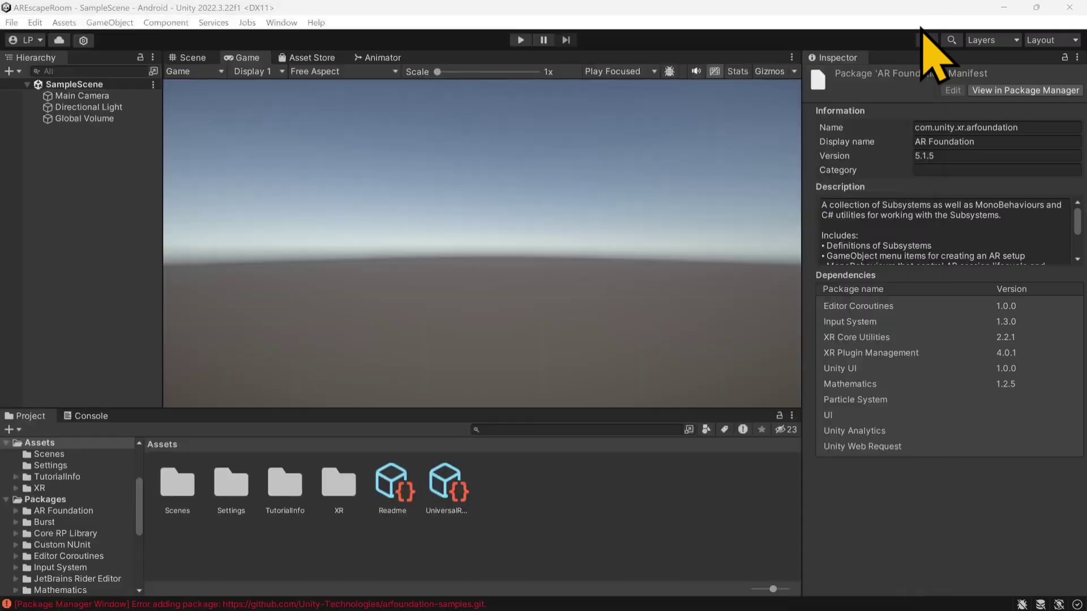
{"action": "left_click", "coordinate": [91, 416]}
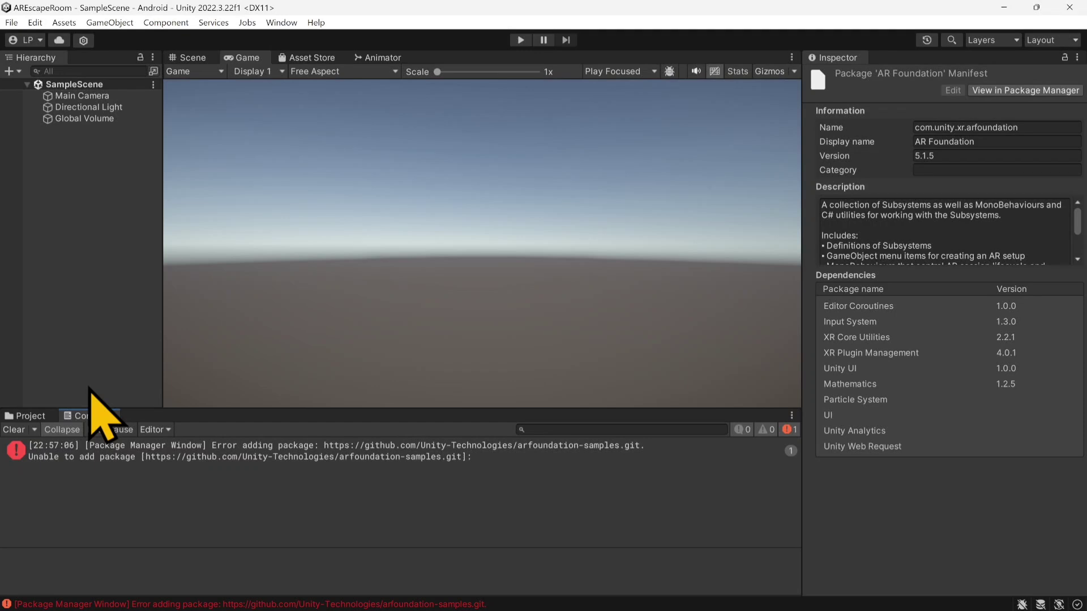
Step: Check which render pipeline asset the project's Graphics settings use, locate it in the project's assets and close the settings
{"action": "left_click", "coordinate": [31, 417]}
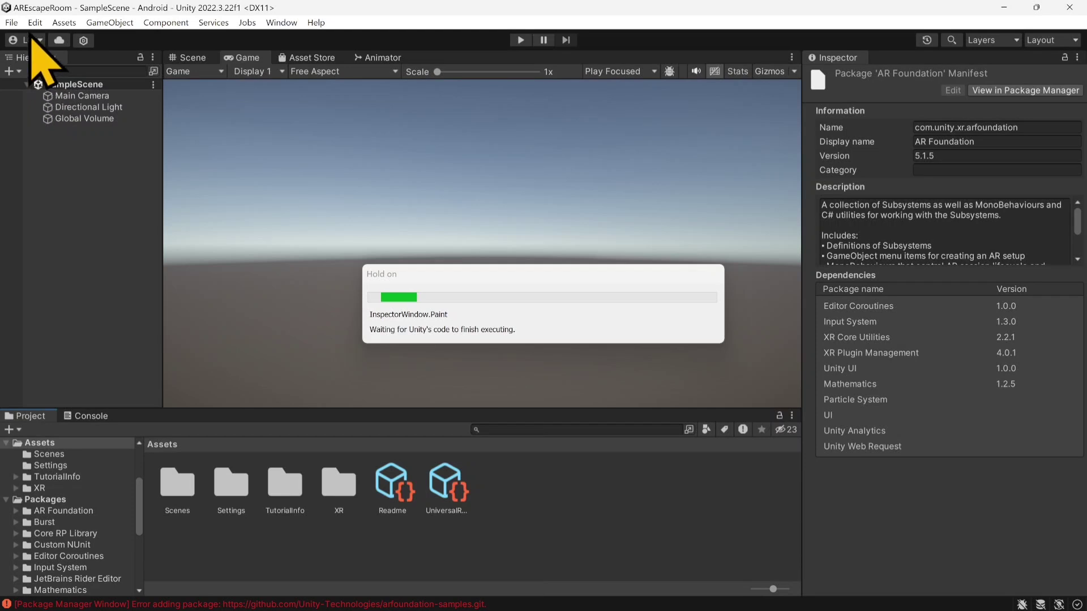
{"action": "left_click", "coordinate": [11, 22]}
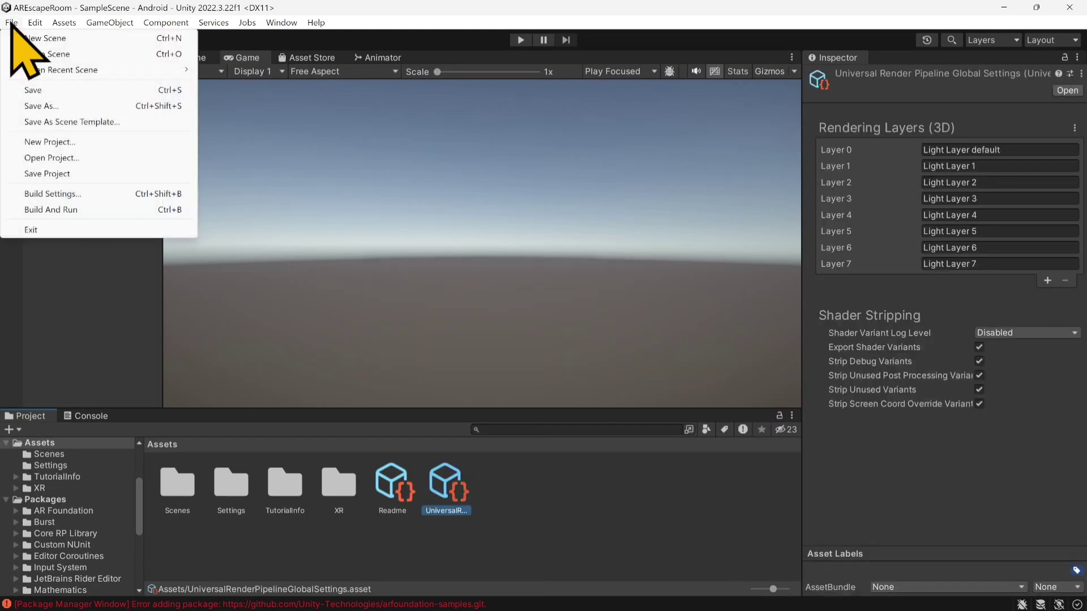
{"action": "left_click", "coordinate": [34, 23]}
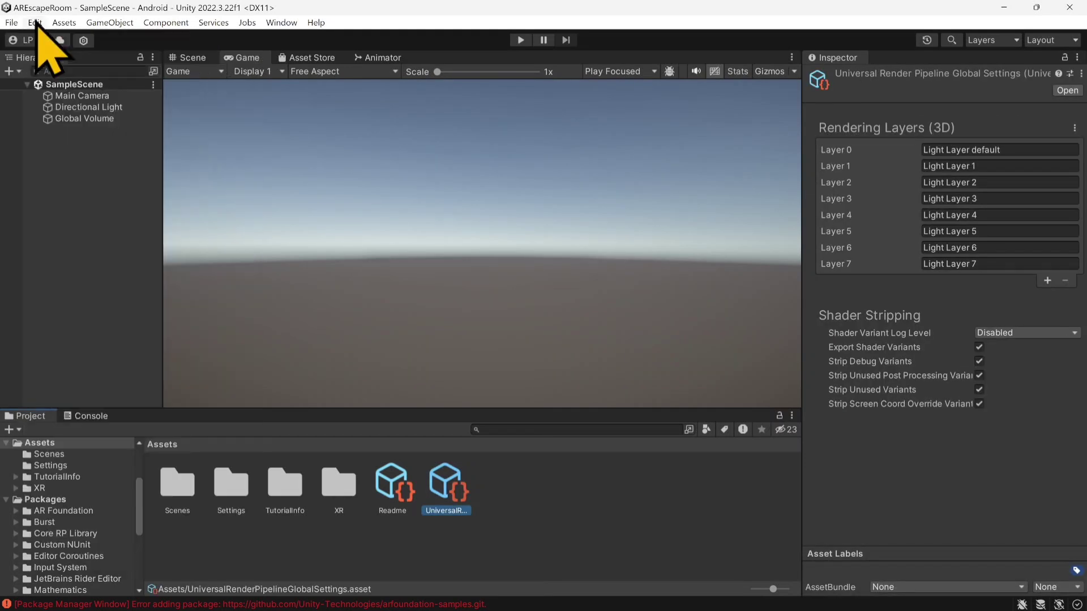
{"action": "left_click", "coordinate": [34, 23]}
{"action": "left_click", "coordinate": [129, 474]}
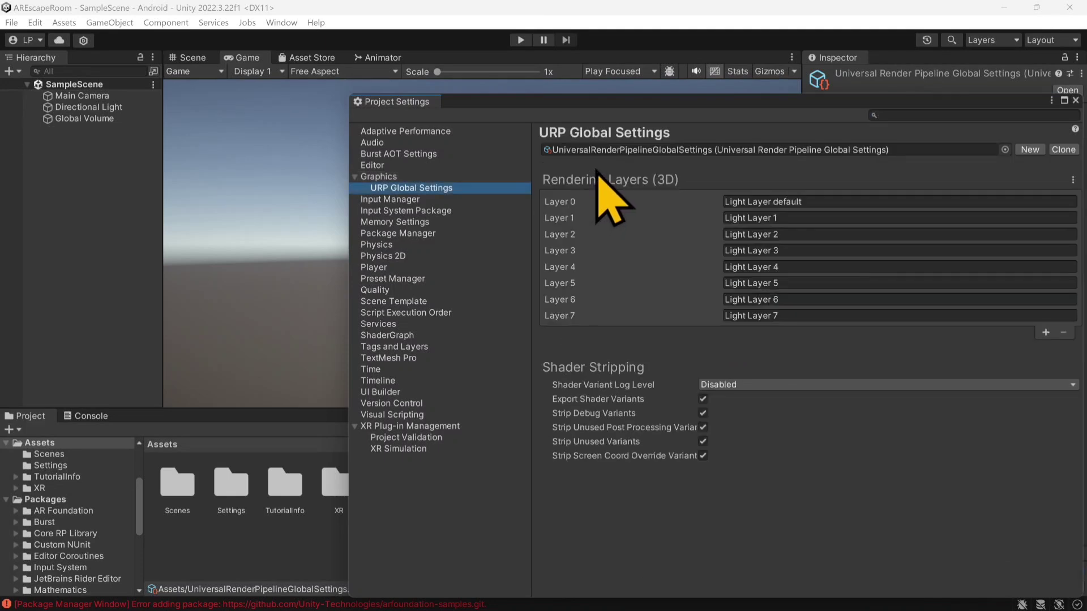
{"action": "left_click", "coordinate": [390, 179]}
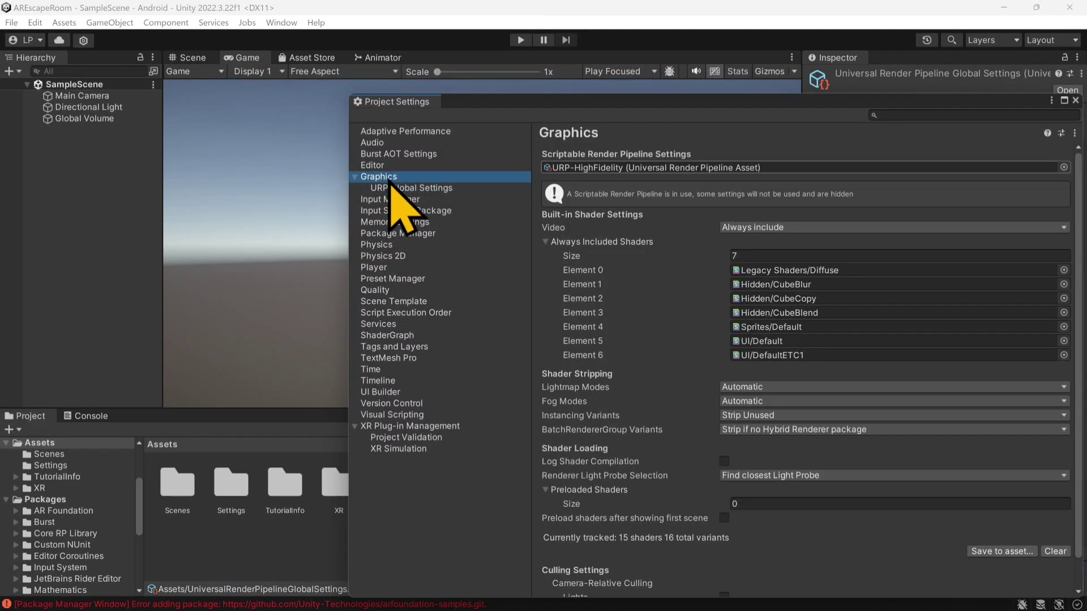
{"action": "left_click", "coordinate": [607, 170]}
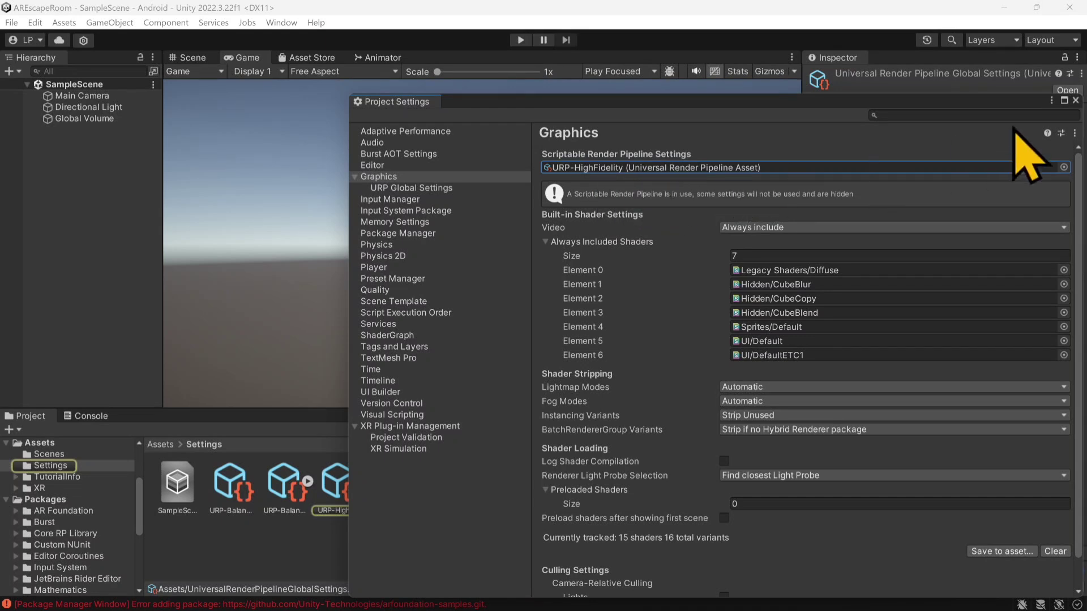
{"action": "left_click", "coordinate": [1076, 101]}
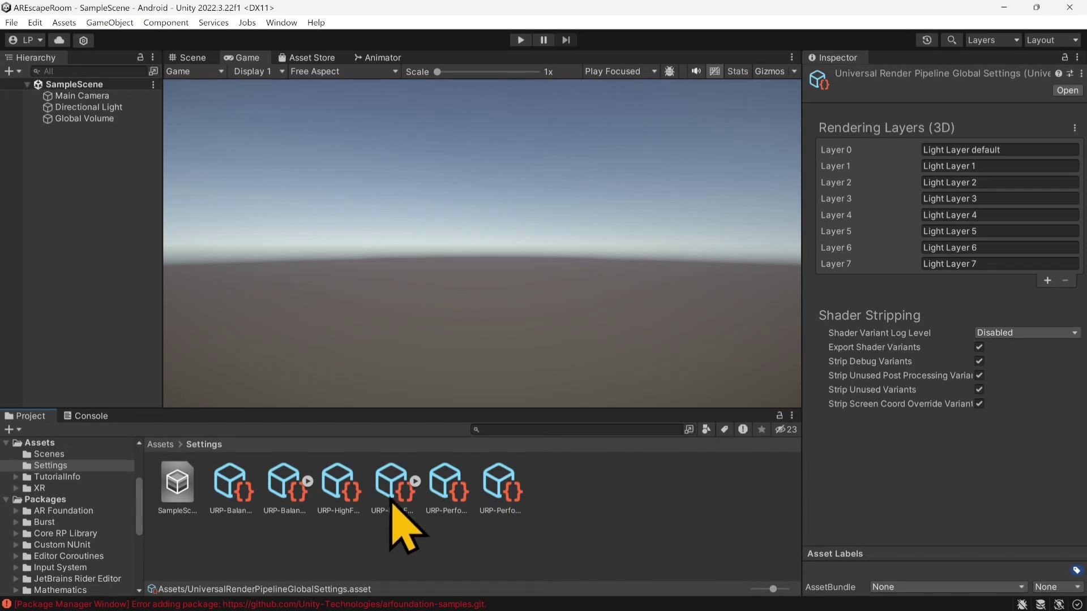
Step: Add the AR Background Renderer Feature to the URP-HighFidelity-Renderer asset in the Settings folder
{"action": "left_click", "coordinate": [341, 494]}
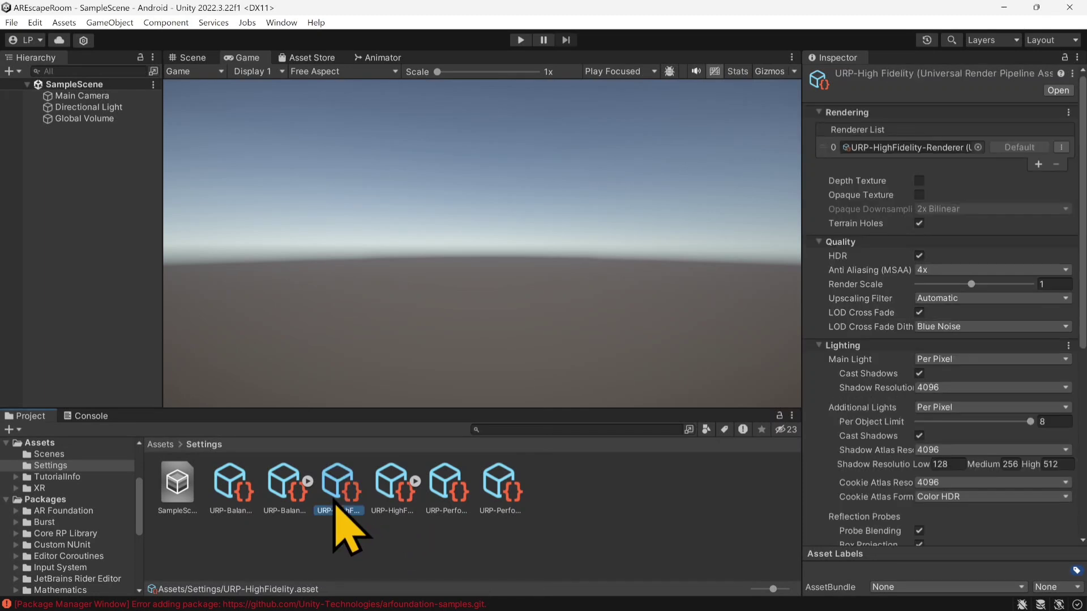
{"action": "left_click", "coordinate": [394, 493]}
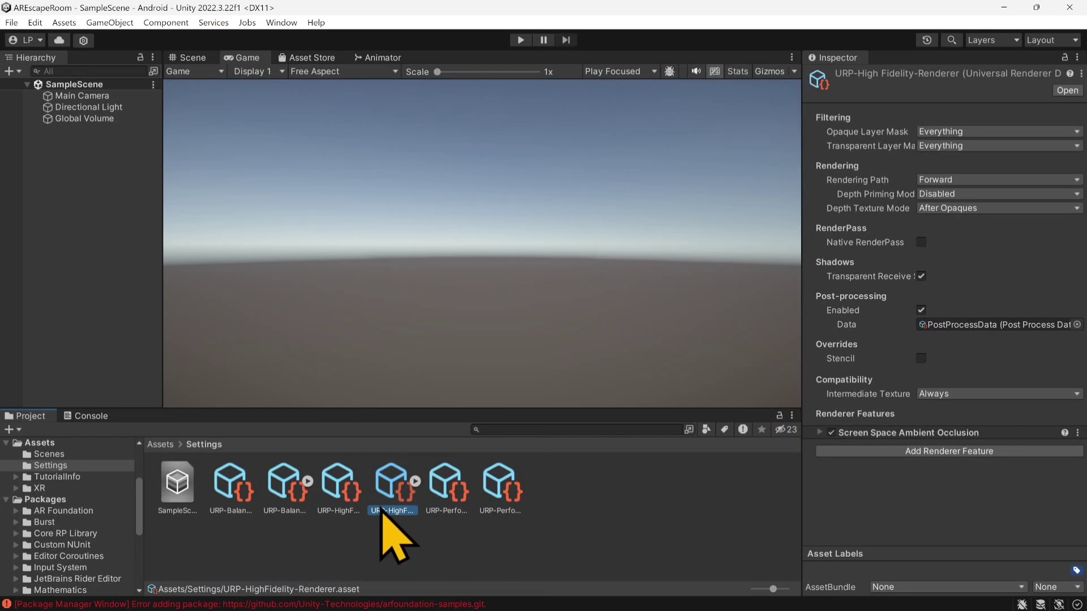
{"action": "left_click", "coordinate": [932, 455]}
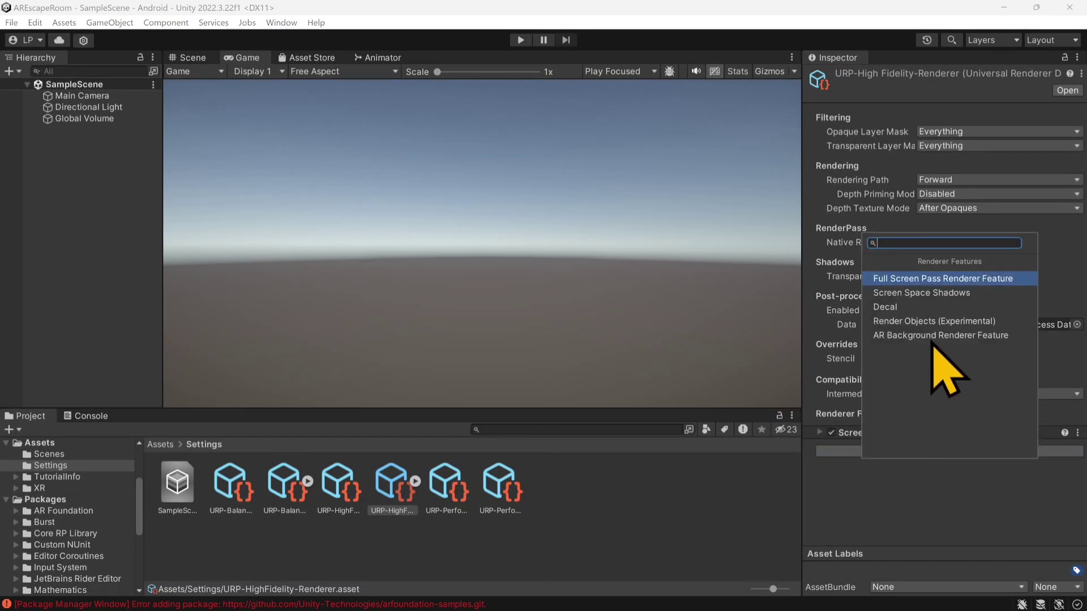
{"action": "left_click", "coordinate": [932, 339]}
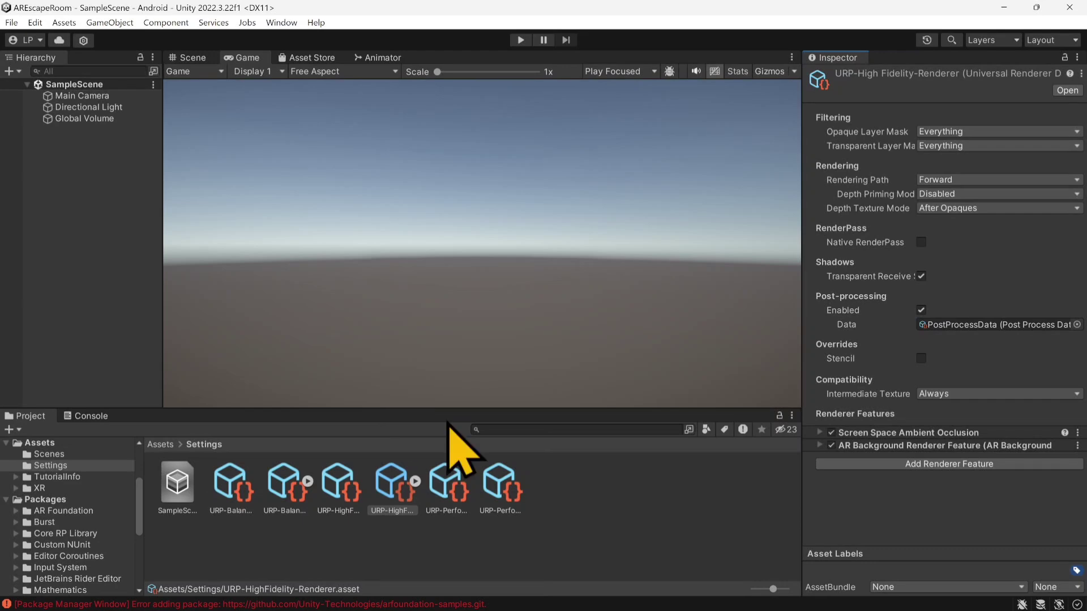
Step: Switch to Firefox, download the arfoundation-samples repository as a ZIP, and open the AREscape folder in Downloads
{"action": "mouse_move", "coordinate": [543, 607]}
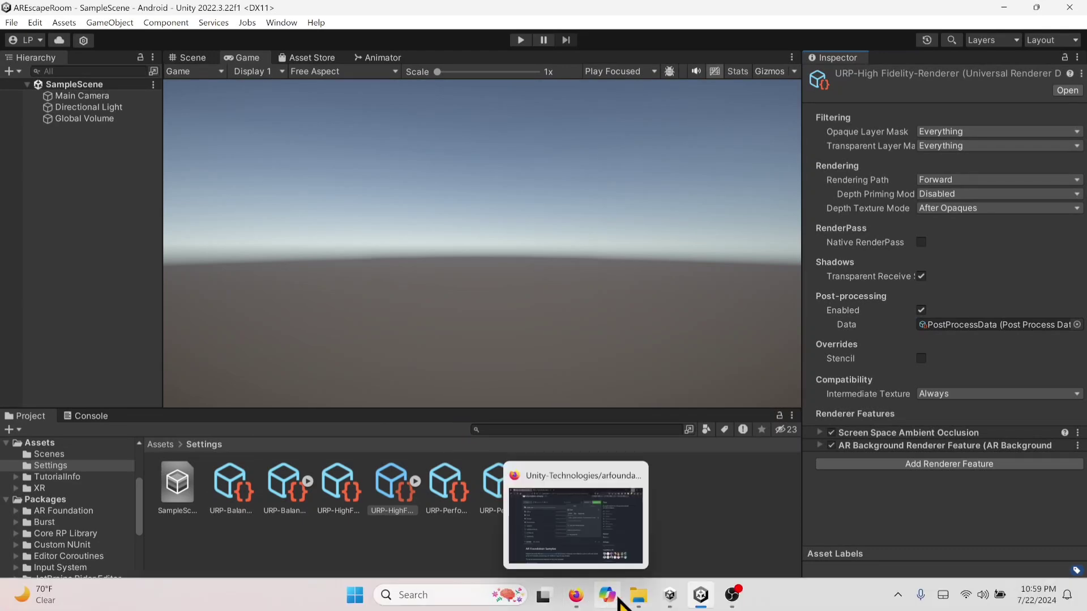
{"action": "left_click", "coordinate": [578, 602]}
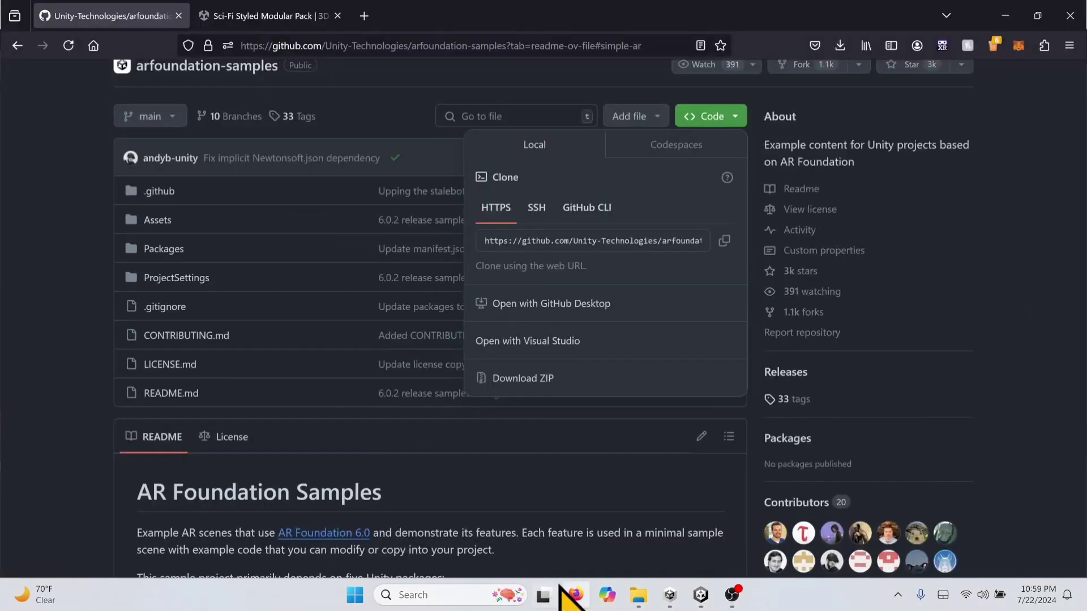
{"action": "scroll", "coordinate": [113, 175], "scroll_direction": "up", "scroll_amount": 3}
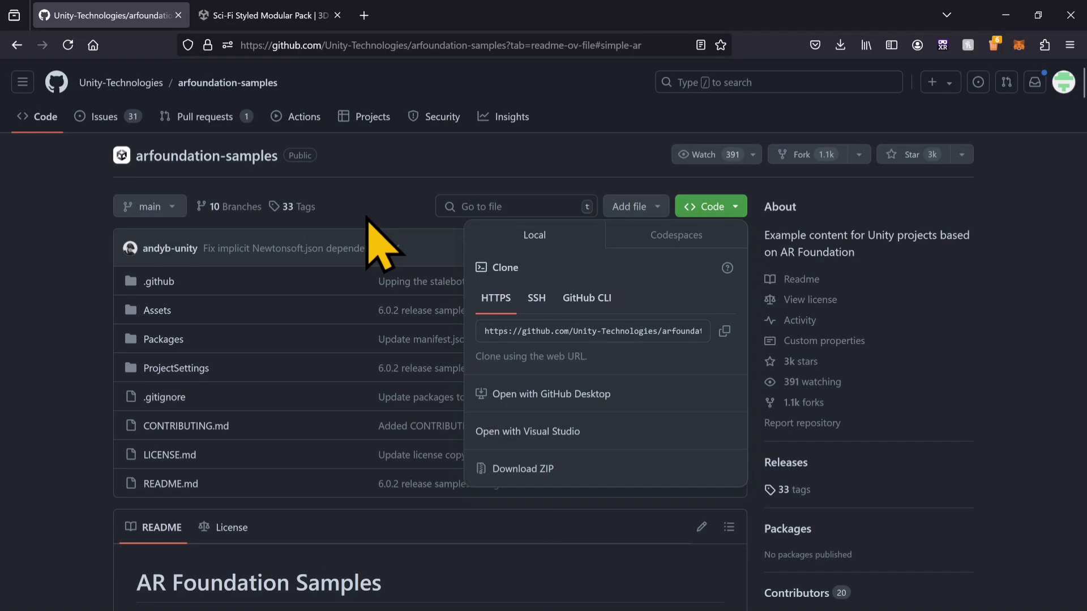
{"action": "left_click", "coordinate": [90, 207]}
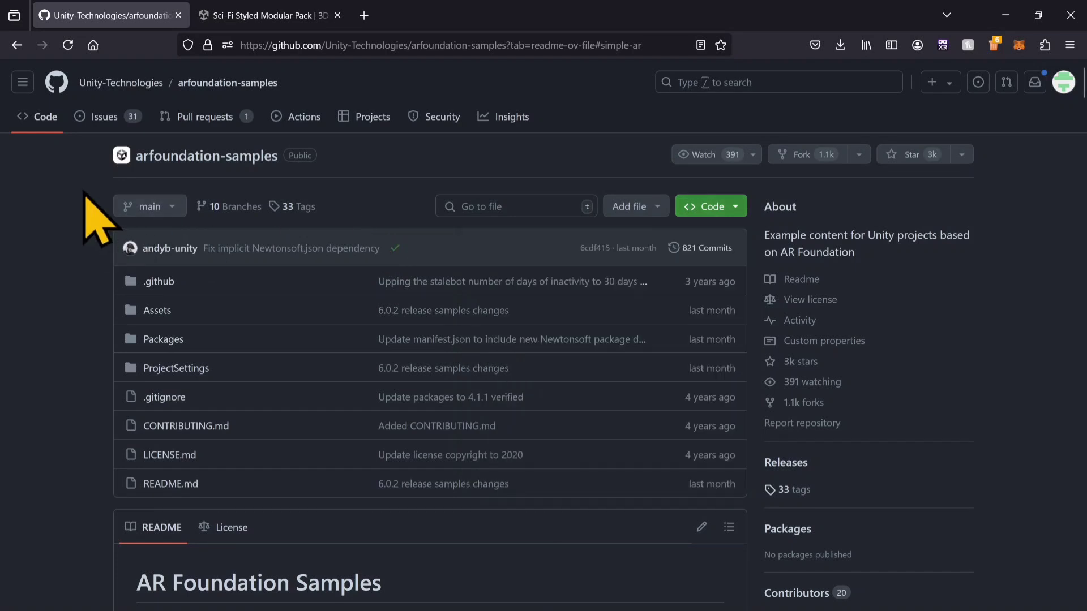
{"action": "left_click", "coordinate": [739, 209]}
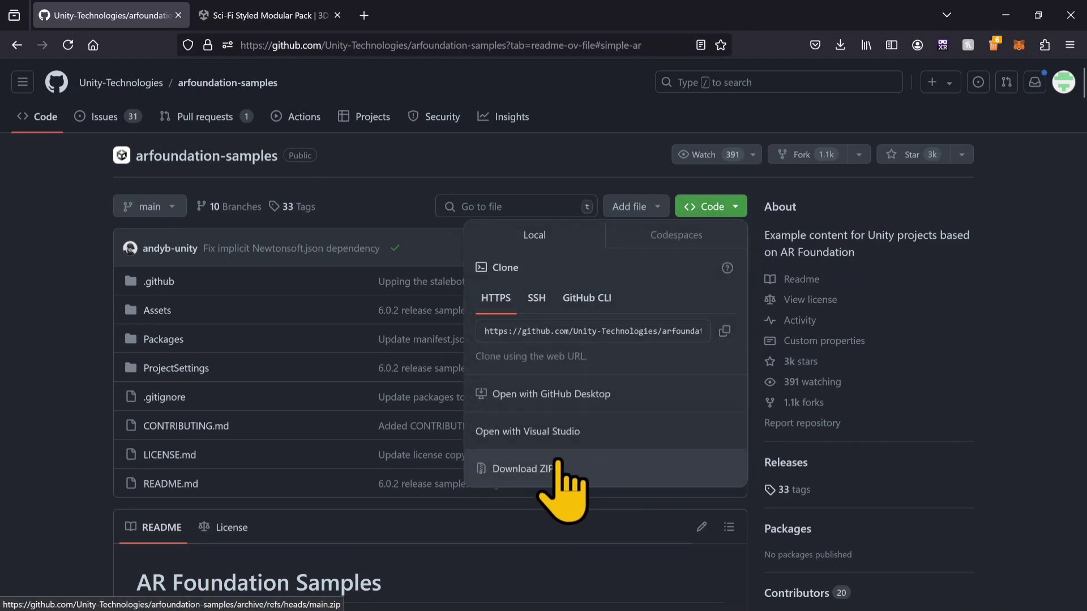
{"action": "left_click", "coordinate": [533, 472]}
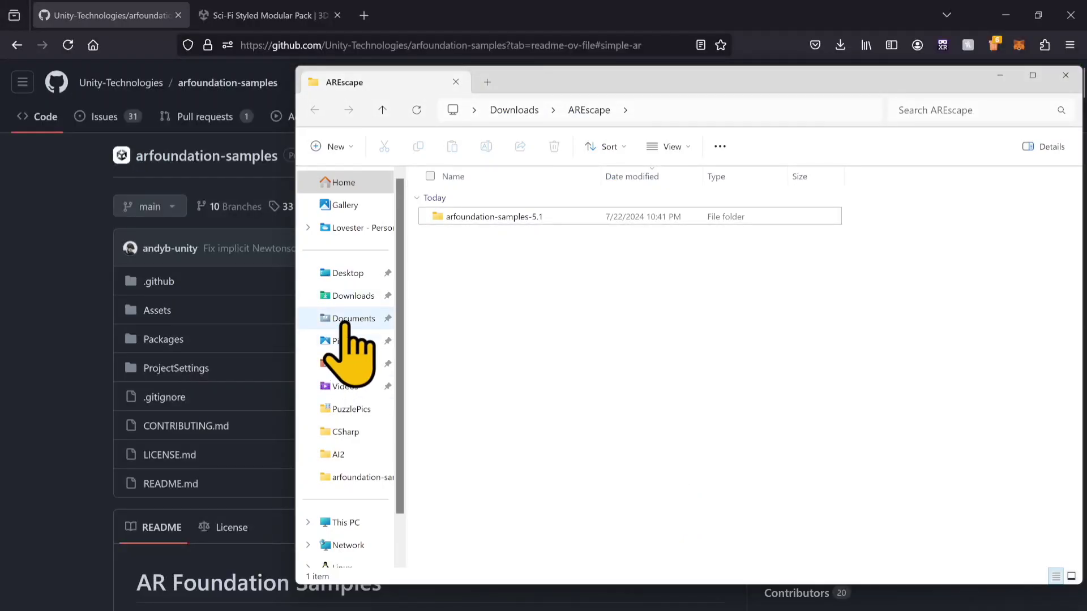
{"action": "left_click", "coordinate": [351, 296]}
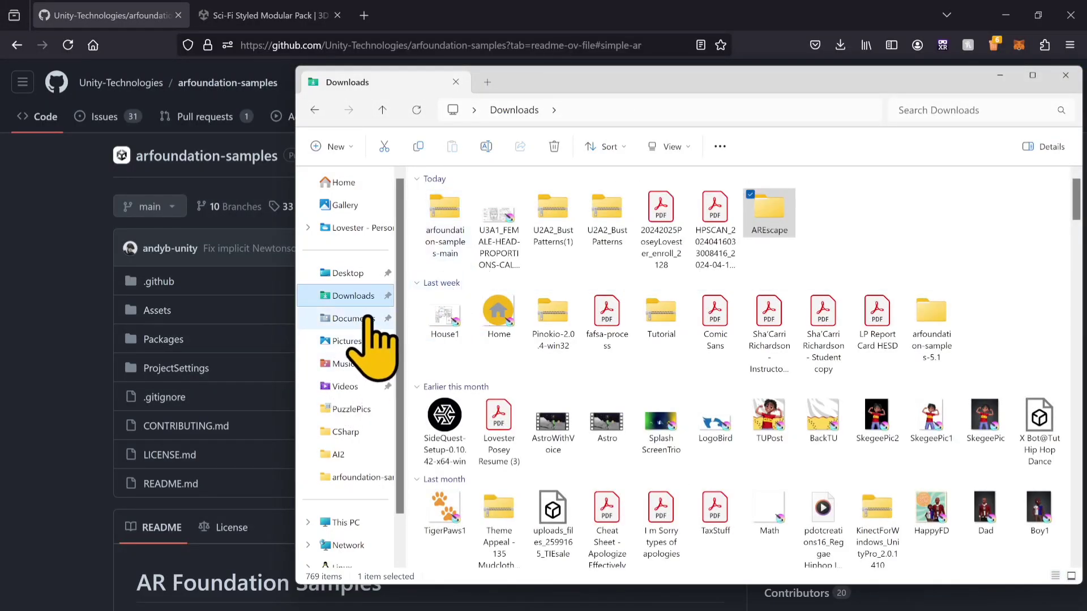
{"action": "double_click", "coordinate": [764, 214]}
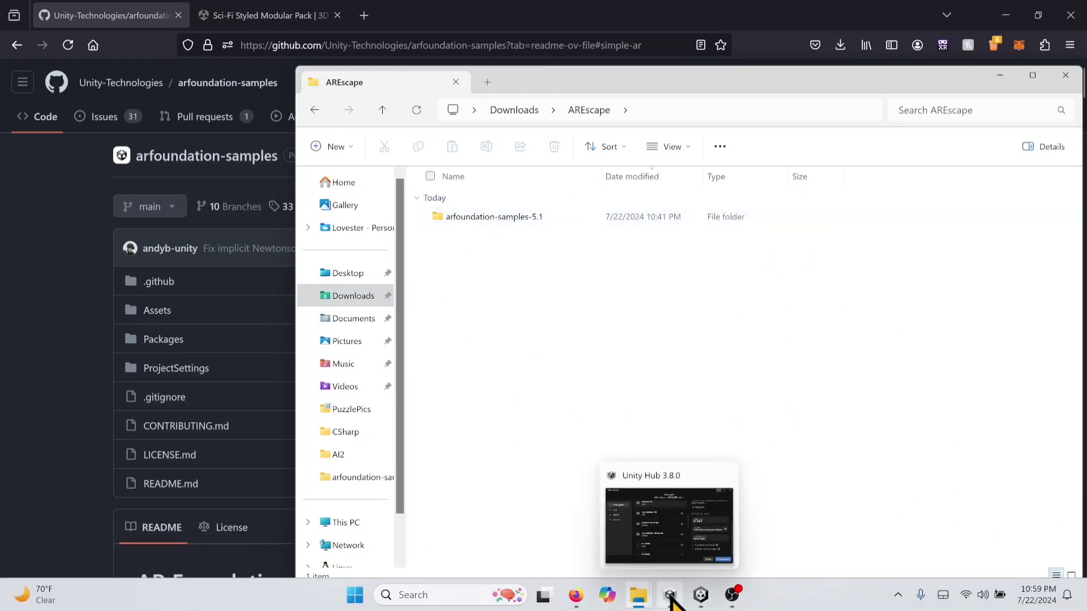
Step: Switch to Unity Hub, discard the new project setup and add the arfoundation-samples-5.1 project from Downloads > AREscape
{"action": "left_click", "coordinate": [670, 595]}
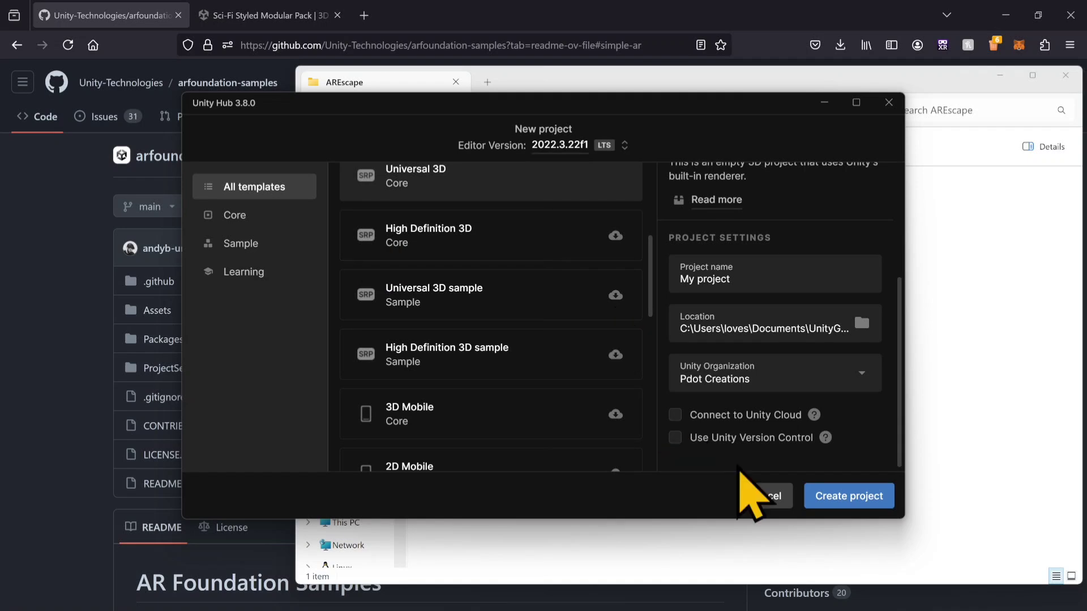
{"action": "left_click", "coordinate": [759, 496]}
{"action": "left_click", "coordinate": [736, 148]}
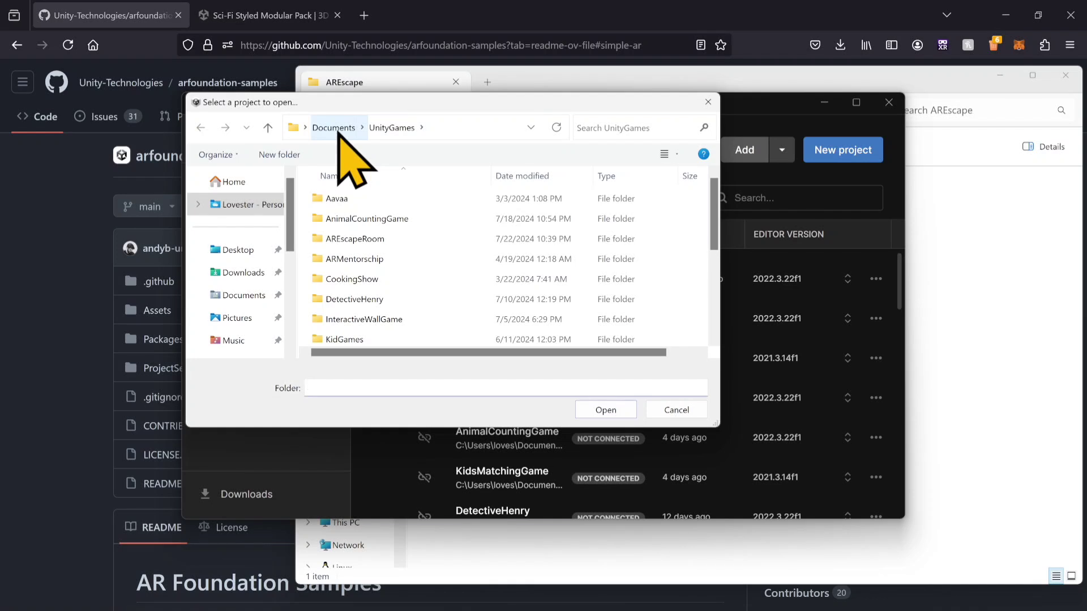
{"action": "left_click", "coordinate": [244, 273]}
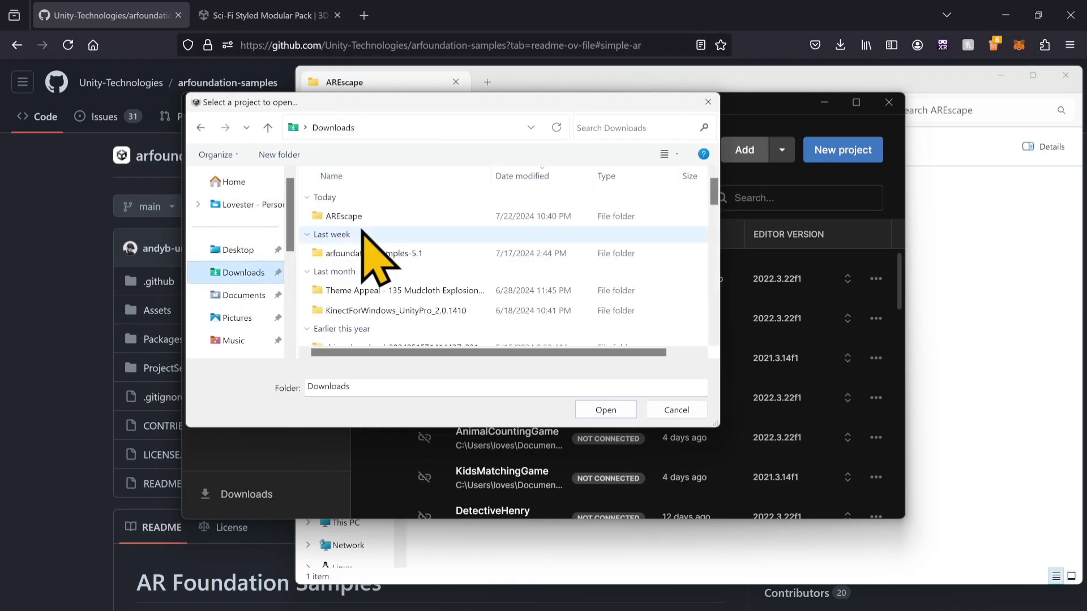
{"action": "double_click", "coordinate": [361, 217]}
{"action": "double_click", "coordinate": [361, 218]}
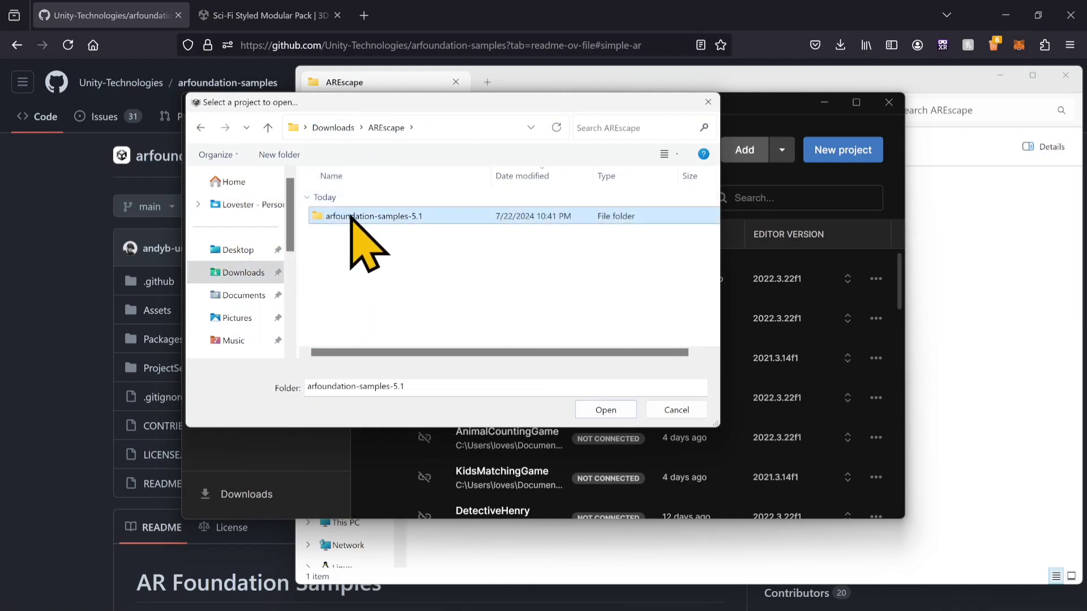
{"action": "left_click", "coordinate": [333, 128]}
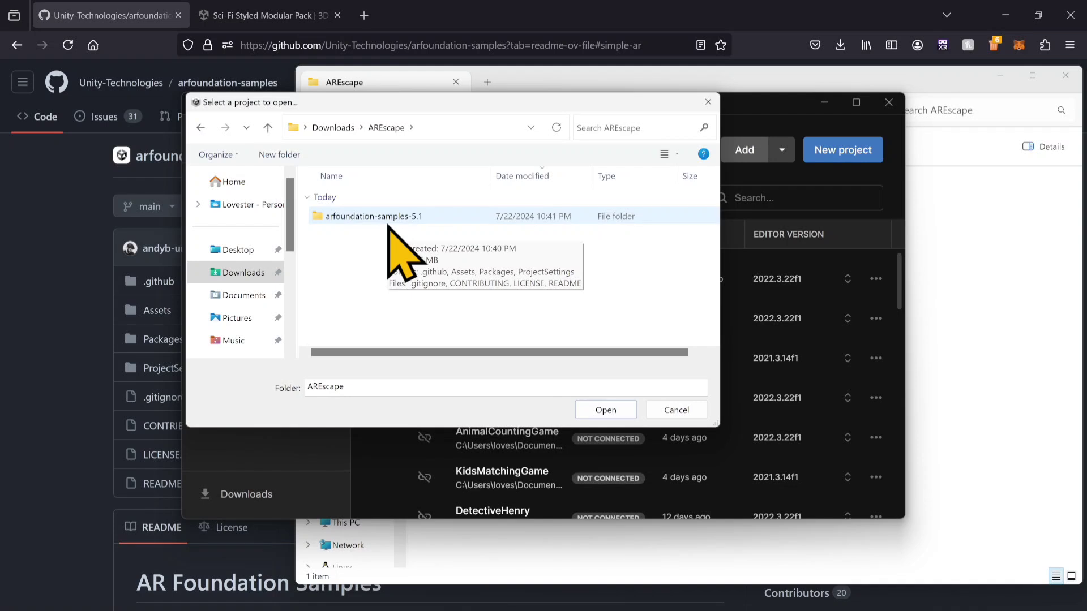
{"action": "double_click", "coordinate": [388, 222]}
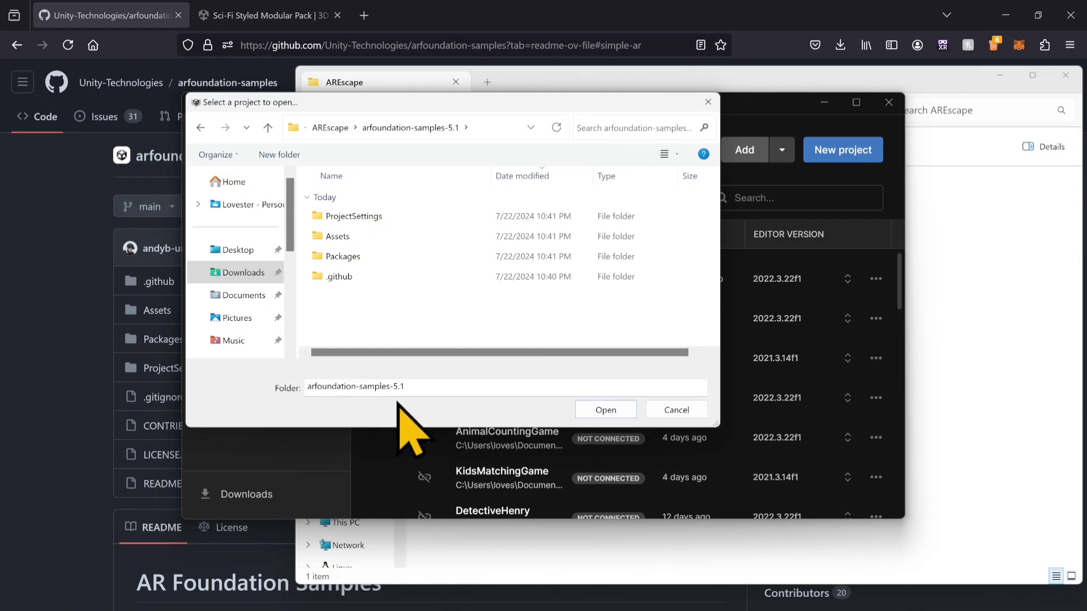
{"action": "left_click", "coordinate": [601, 412]}
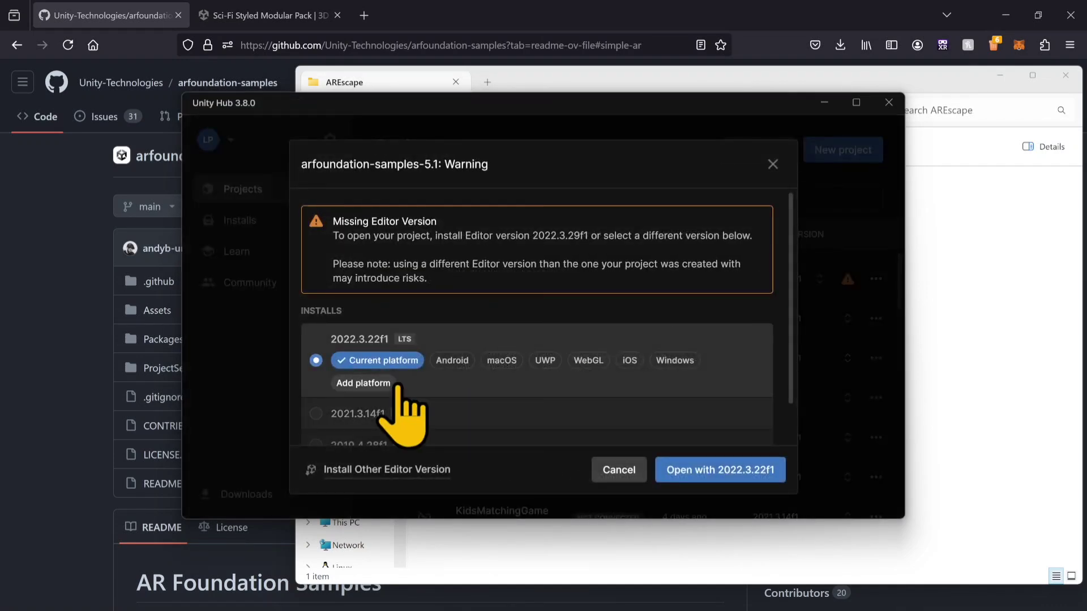
Step: Open arfoundation-samples-5.1 with the installed Editor version 2022.3.22f1, accepting the version change and continuing despite the mismatch
{"action": "scroll", "coordinate": [411, 348], "scroll_direction": "up", "scroll_amount": 3}
{"action": "left_click", "coordinate": [409, 349]}
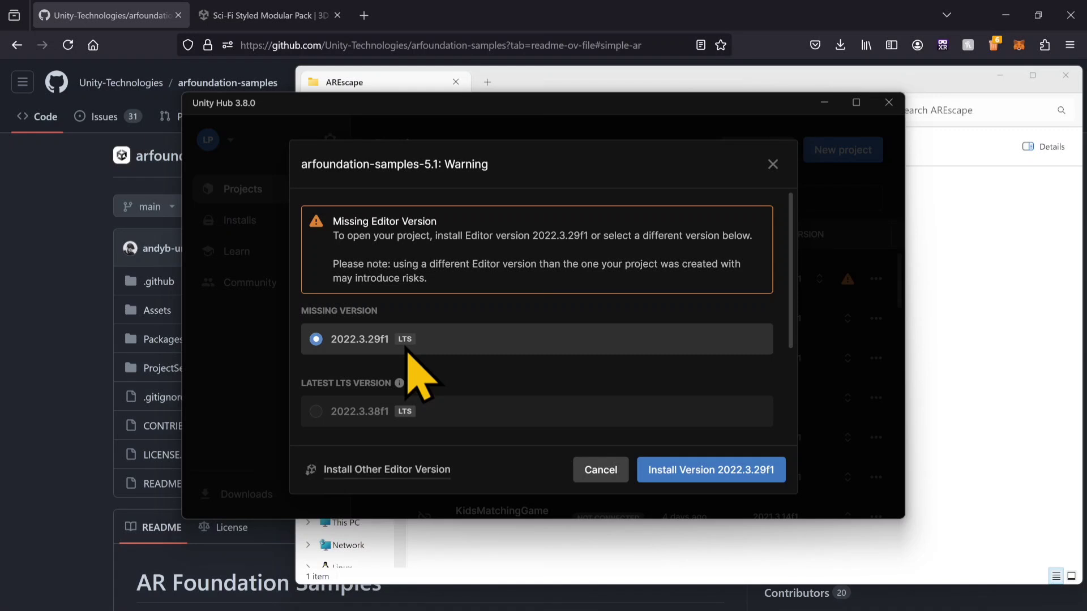
{"action": "scroll", "coordinate": [424, 368], "scroll_direction": "down", "scroll_amount": 3}
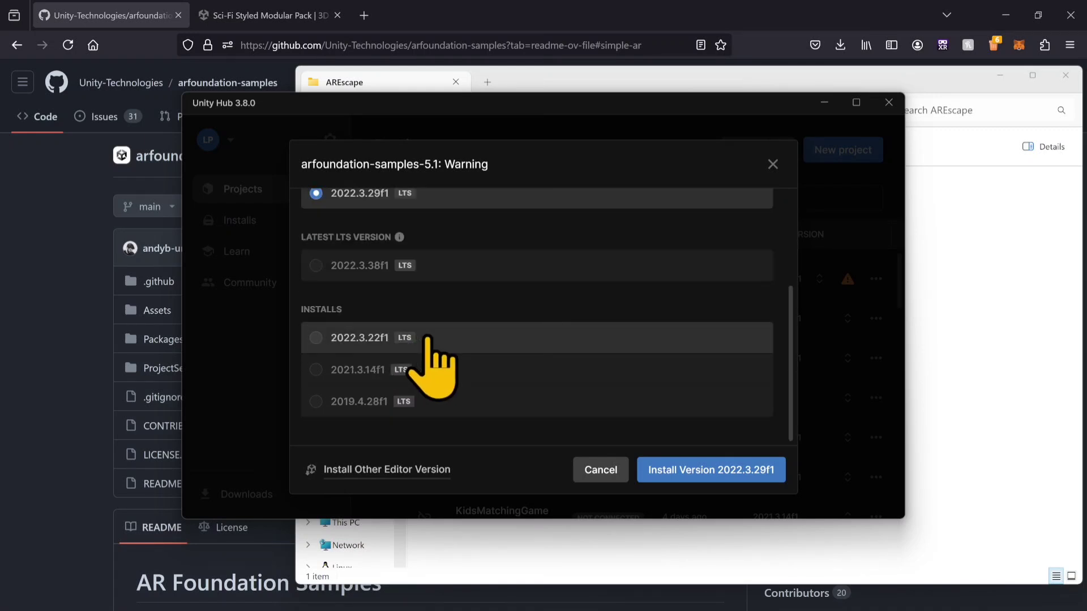
{"action": "scroll", "coordinate": [430, 340], "scroll_direction": "up", "scroll_amount": 3}
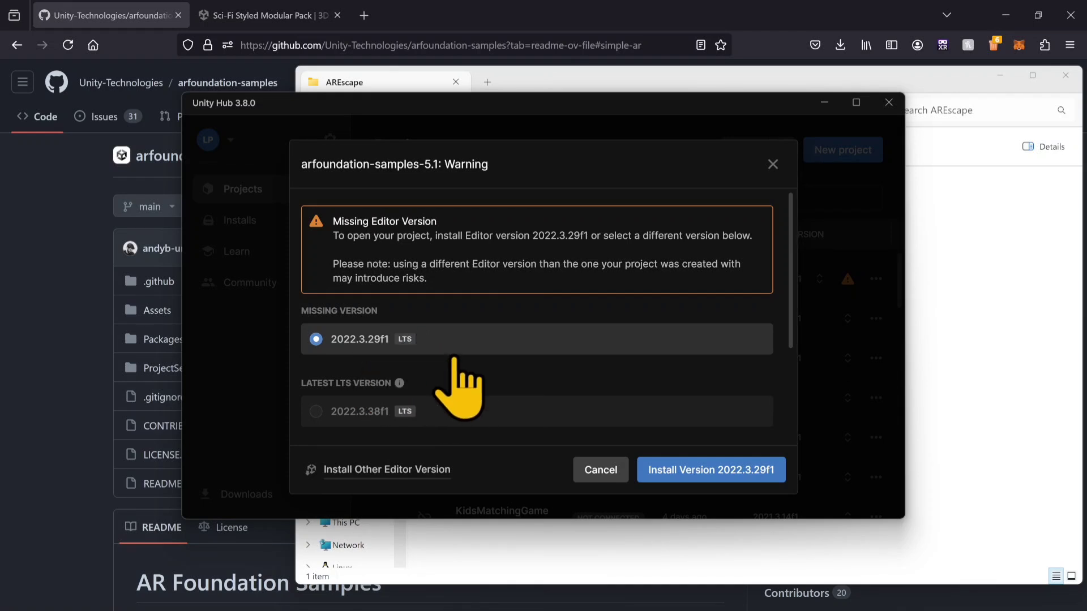
{"action": "scroll", "coordinate": [323, 391], "scroll_direction": "down", "scroll_amount": 3}
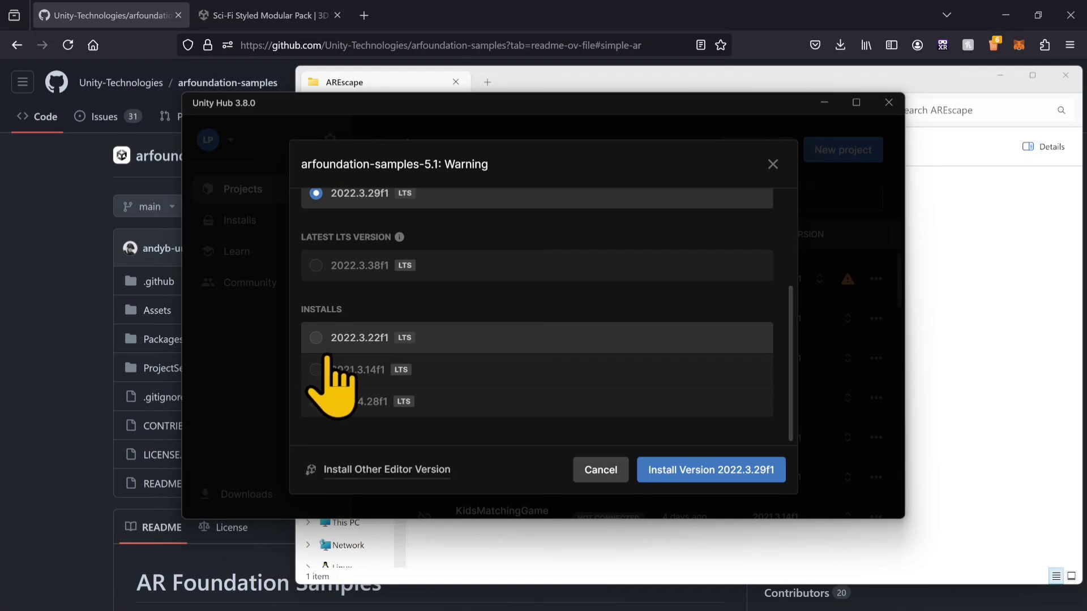
{"action": "left_click", "coordinate": [321, 346]}
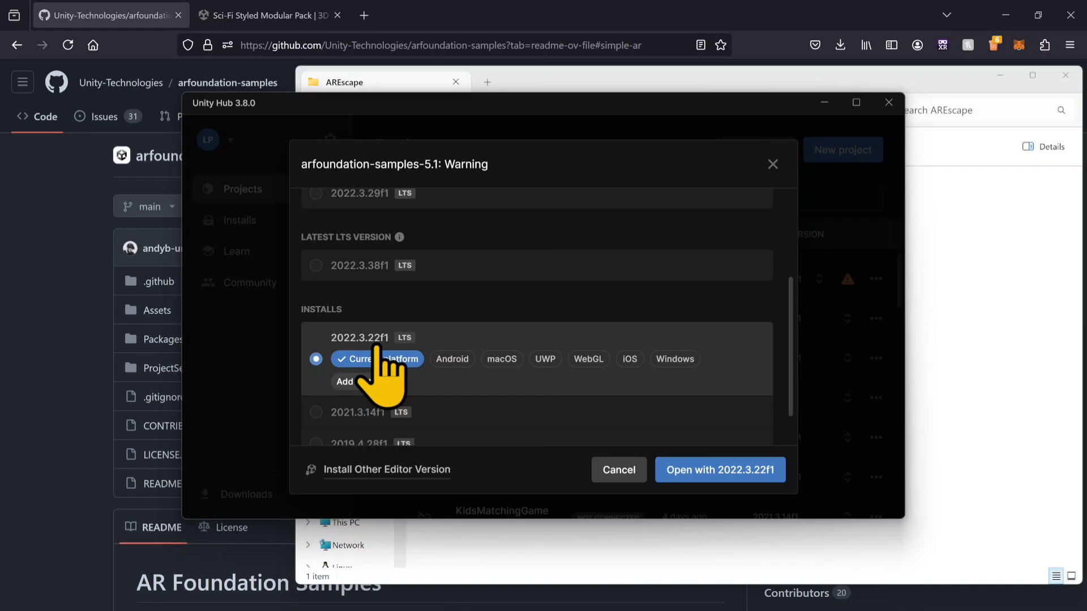
{"action": "left_click", "coordinate": [709, 471]}
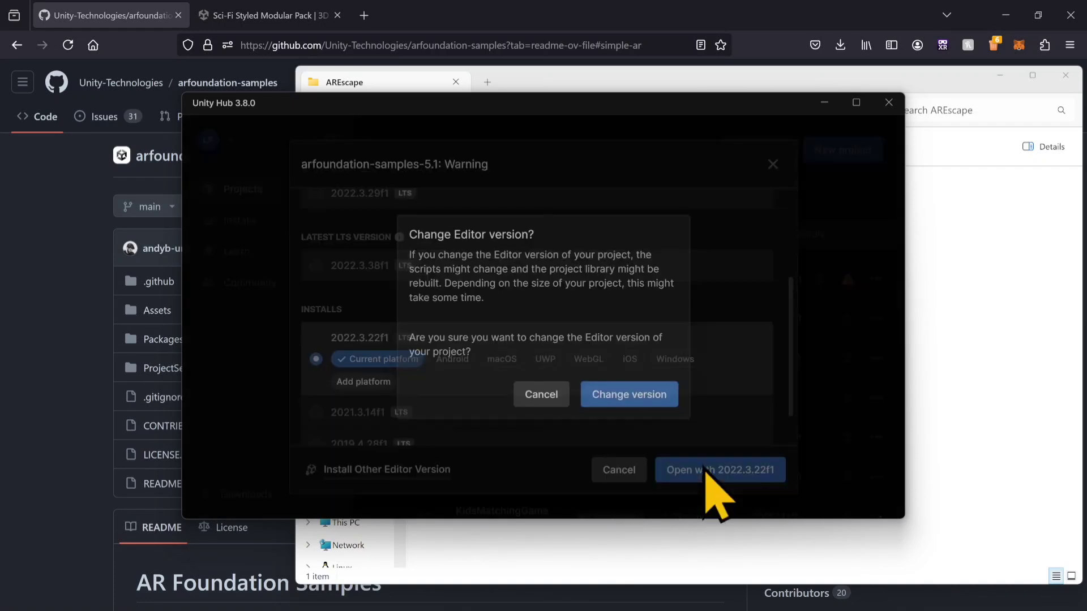
{"action": "left_click", "coordinate": [601, 393]}
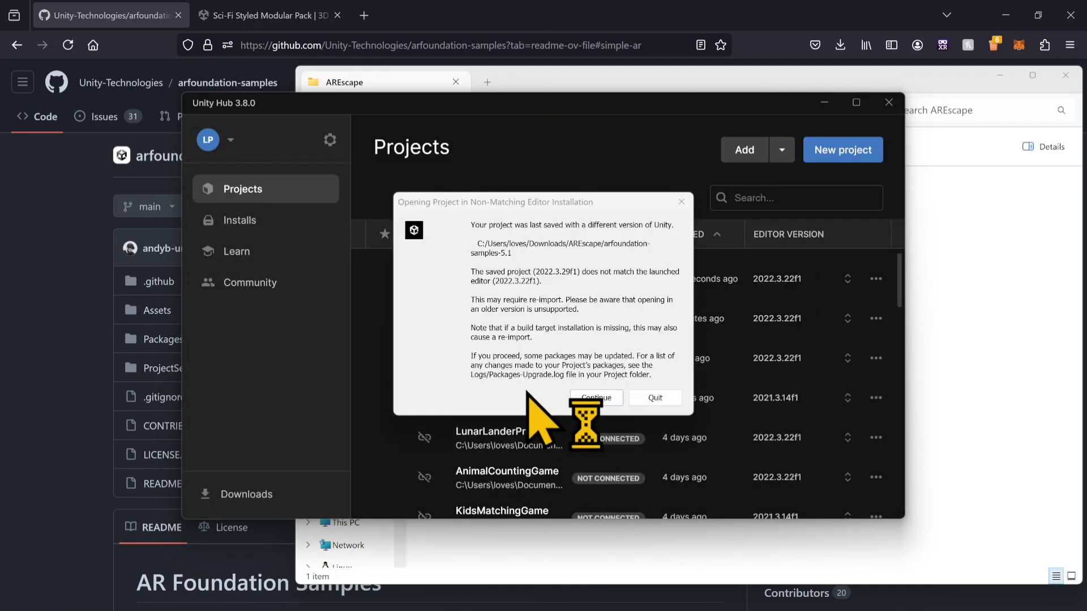
{"action": "left_click", "coordinate": [592, 399]}
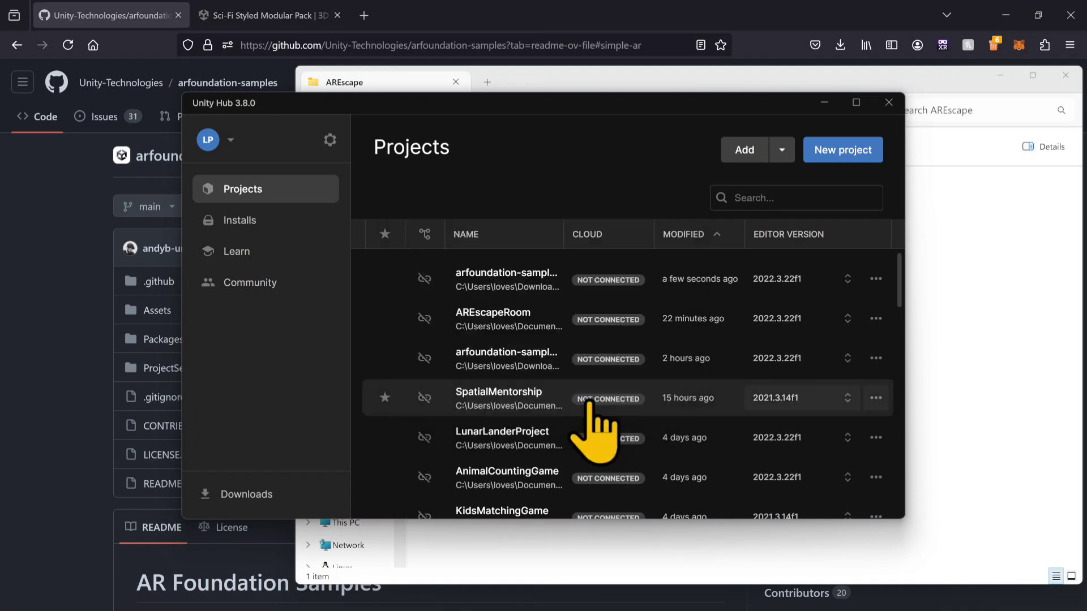
{"action": "mouse_move", "coordinate": [592, 398]}
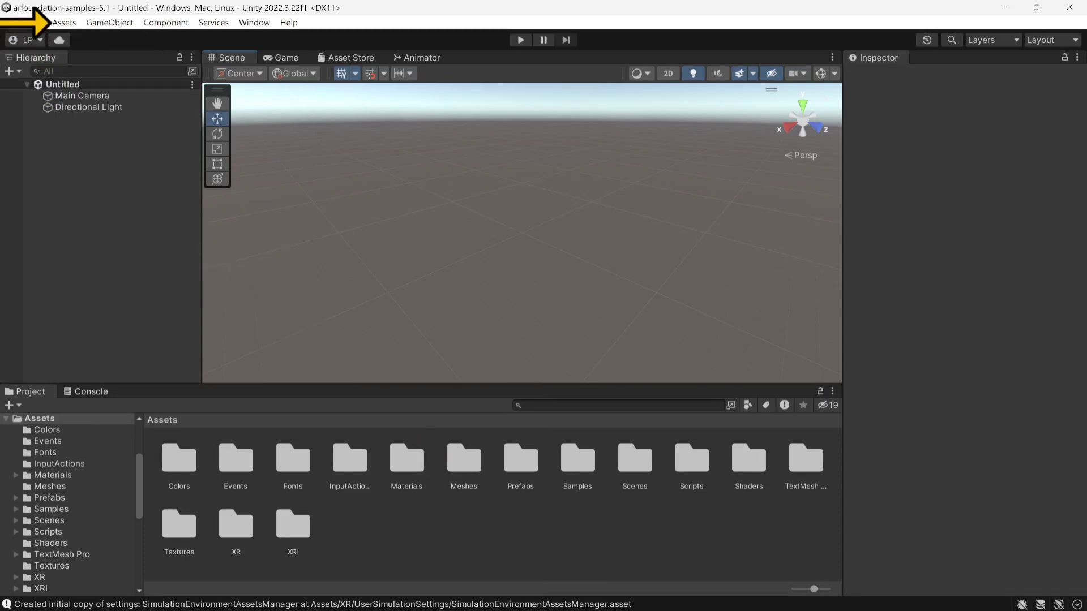
Step: Switch the project's build platform from Windows, Mac, Linux to Android in the Build Settings
{"action": "left_click", "coordinate": [11, 22]}
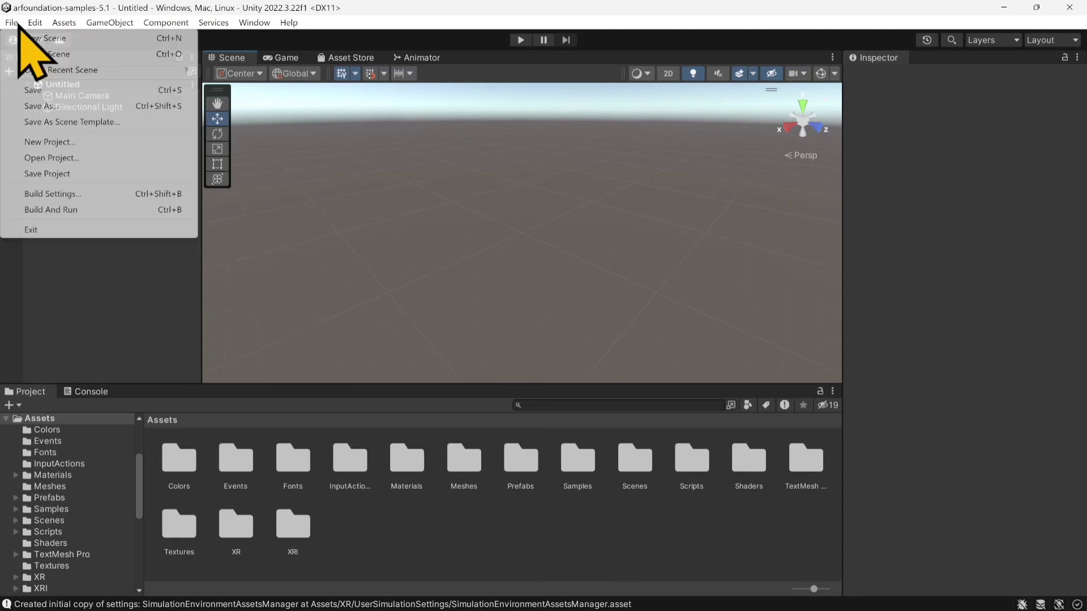
{"action": "left_click", "coordinate": [71, 196]}
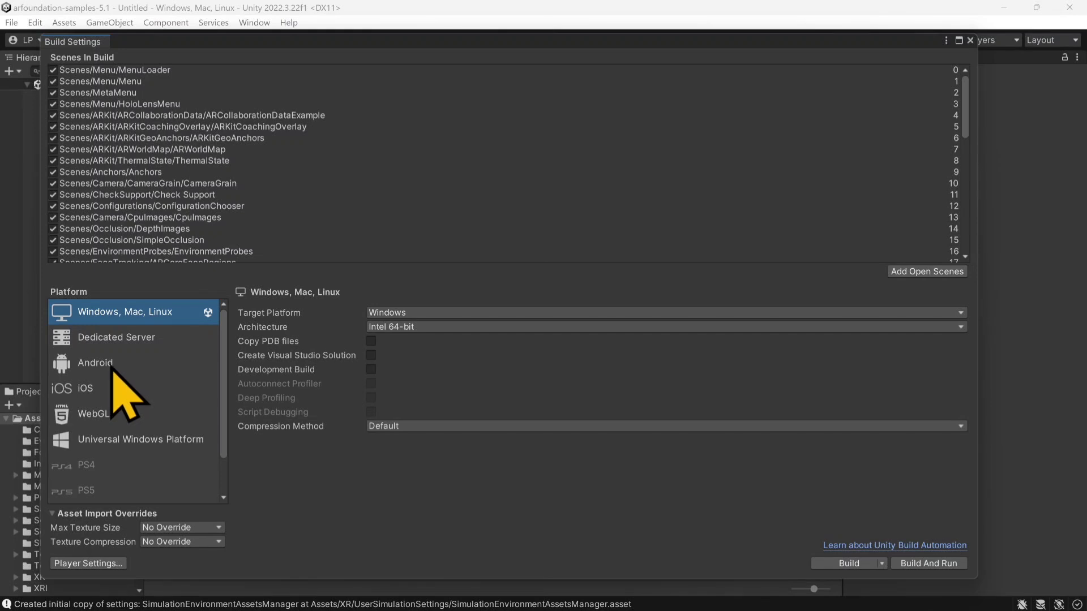
{"action": "left_click", "coordinate": [96, 362]}
{"action": "left_click", "coordinate": [828, 565]}
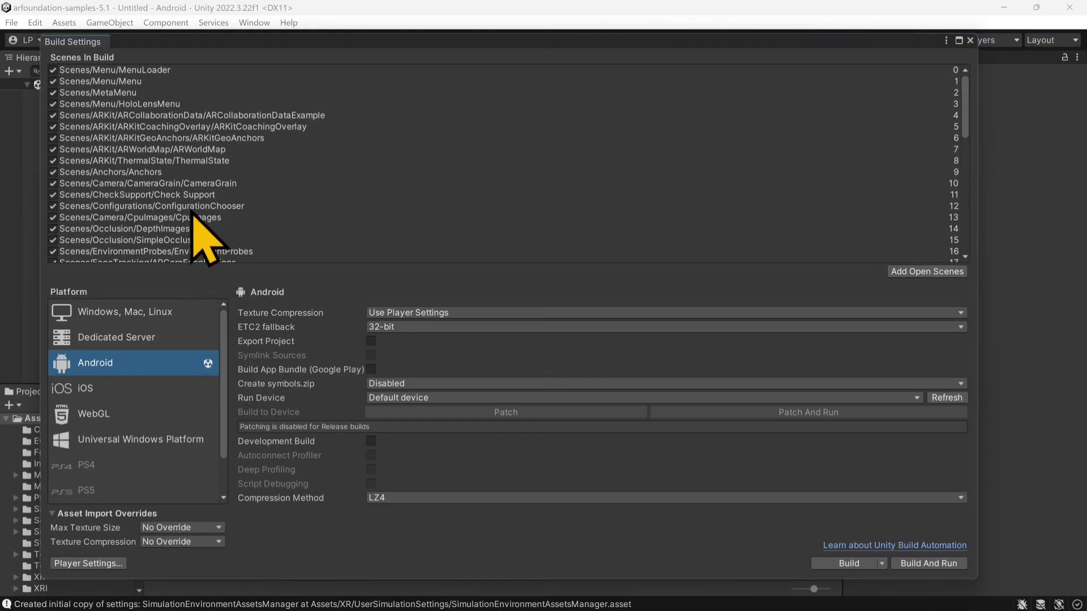
Step: Remove all the sample scenes from the Scenes In Build list
{"action": "scroll", "coordinate": [208, 173], "scroll_direction": "down", "scroll_amount": 5}
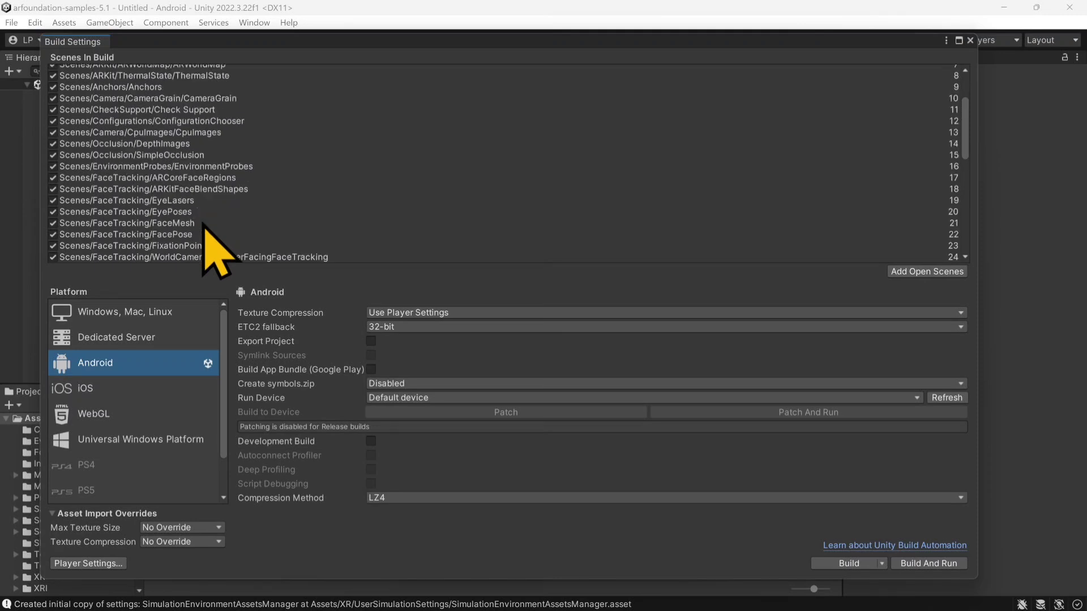
{"action": "scroll", "coordinate": [205, 226], "scroll_direction": "up", "scroll_amount": 3}
{"action": "scroll", "coordinate": [215, 255], "scroll_direction": "down", "scroll_amount": 8}
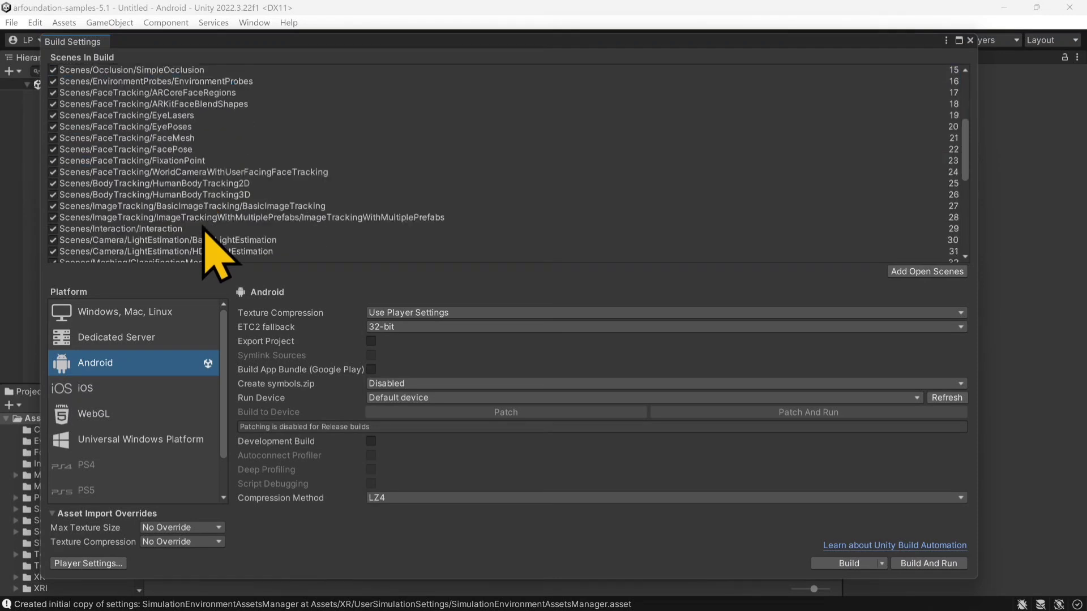
{"action": "scroll", "coordinate": [218, 255], "scroll_direction": "down", "scroll_amount": 3}
{"action": "scroll", "coordinate": [205, 231], "scroll_direction": "down", "scroll_amount": 14}
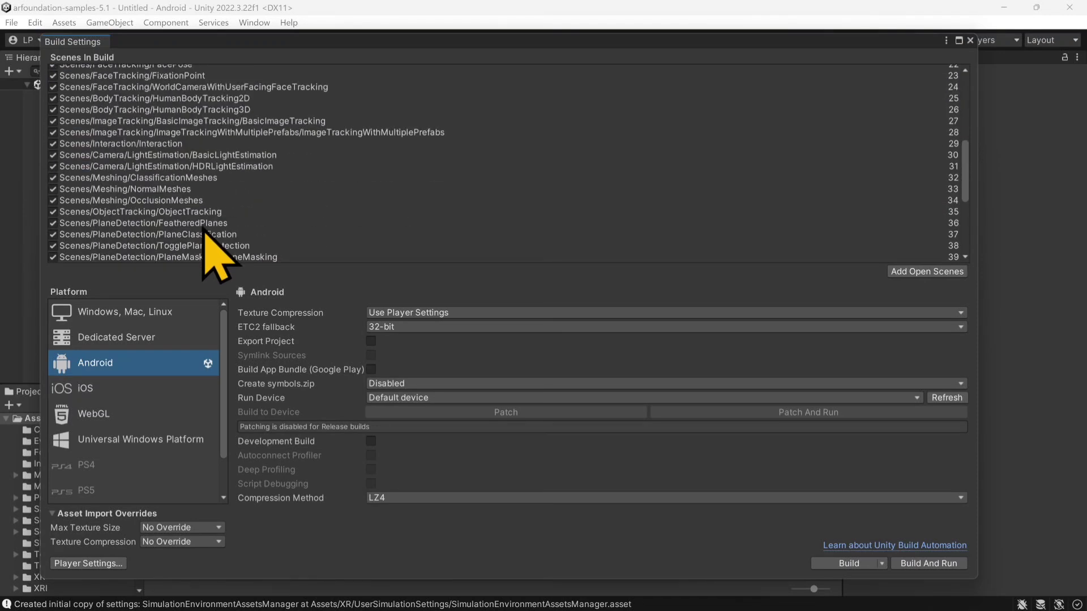
{"action": "scroll", "coordinate": [216, 254], "scroll_direction": "down", "scroll_amount": 2}
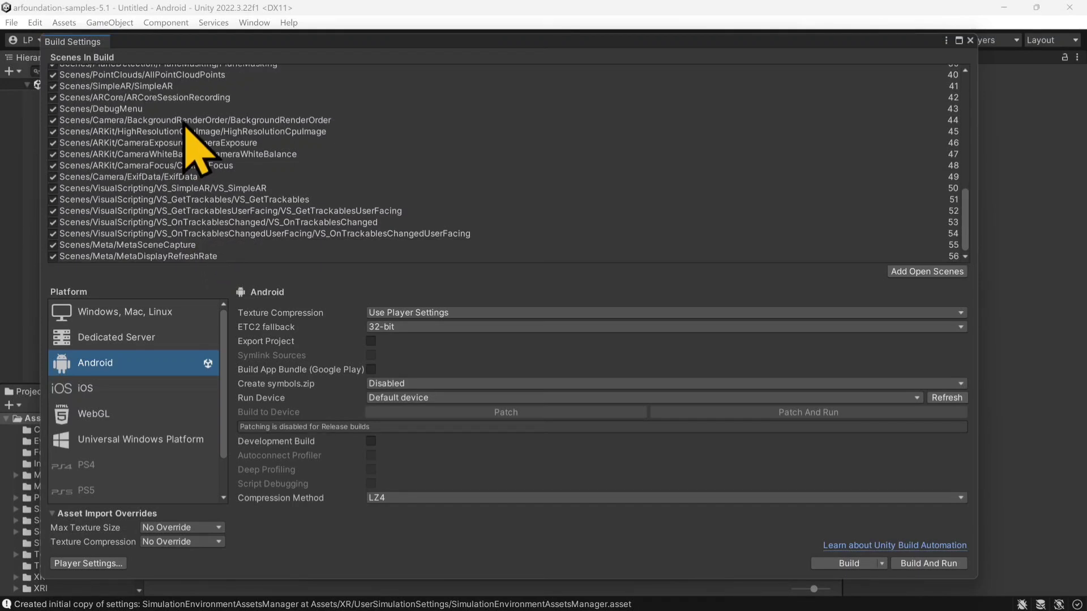
{"action": "scroll", "coordinate": [190, 126], "scroll_direction": "up", "scroll_amount": 10}
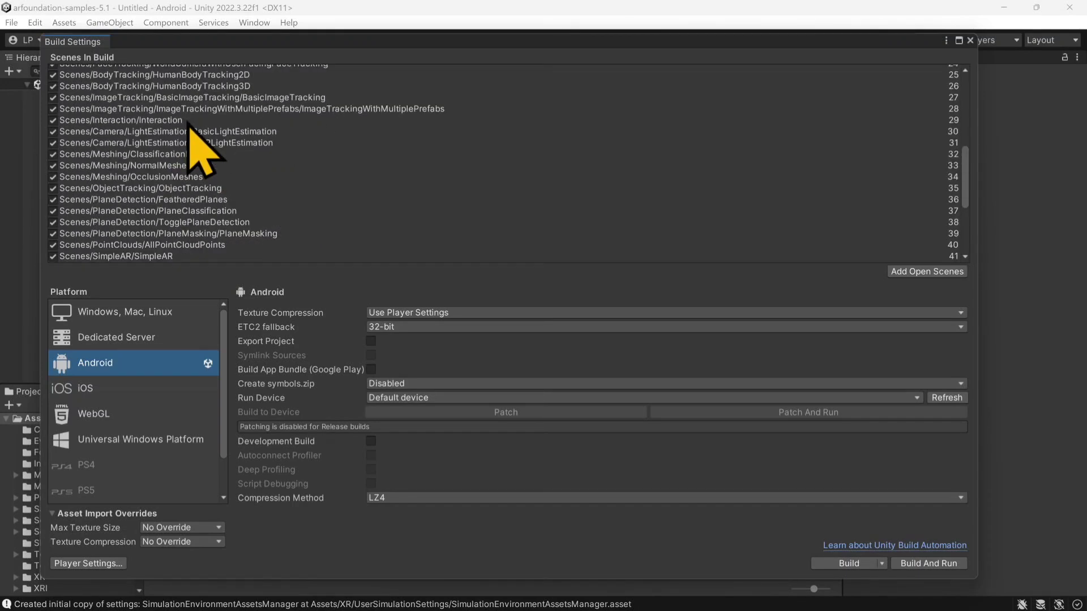
{"action": "key", "text": "ctrl+a"}
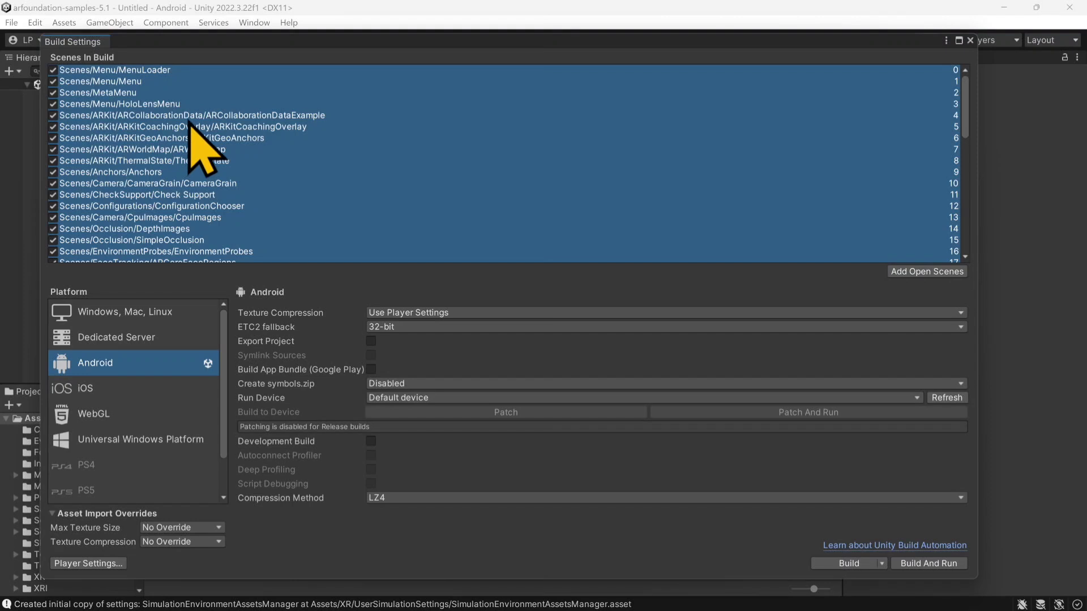
{"action": "key", "text": "Delete"}
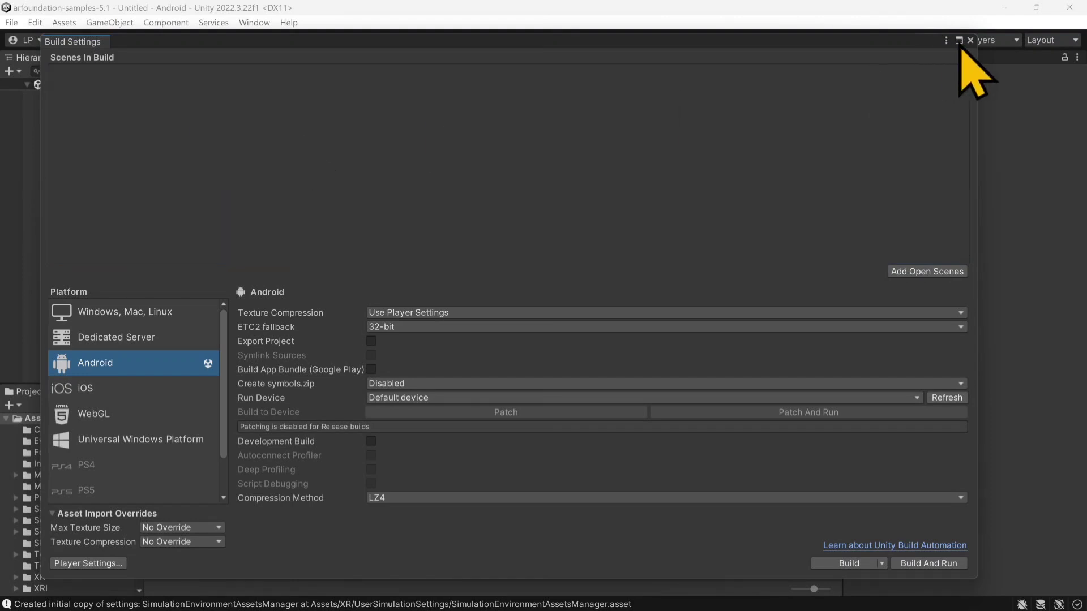
Step: Set the company name to PdotCreations and the product name to AREscapeRoom in the Player settings
{"action": "left_click", "coordinate": [119, 567]}
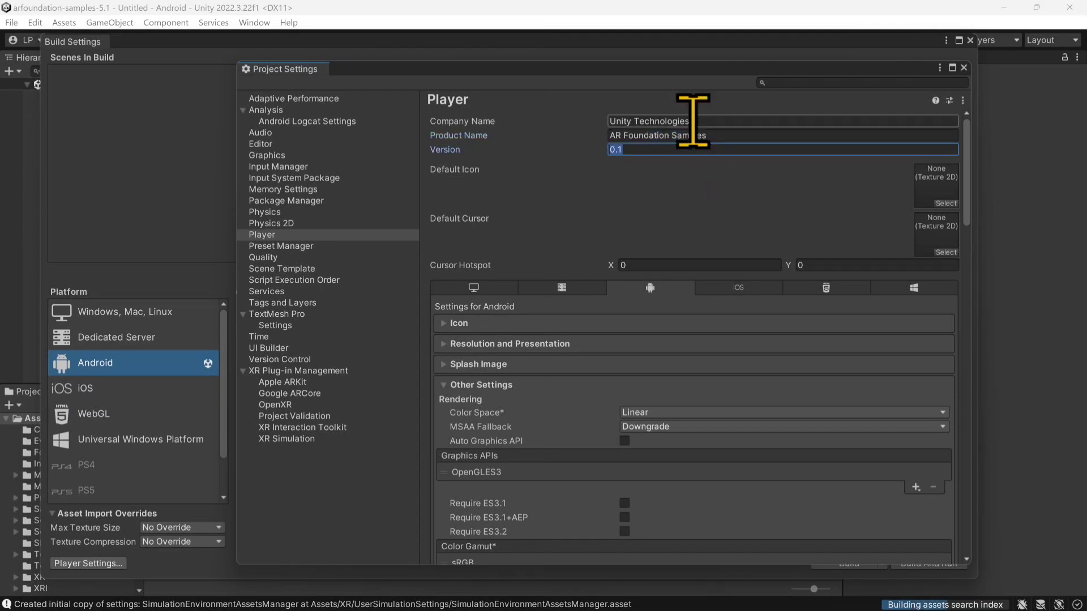
{"action": "left_click", "coordinate": [697, 121]}
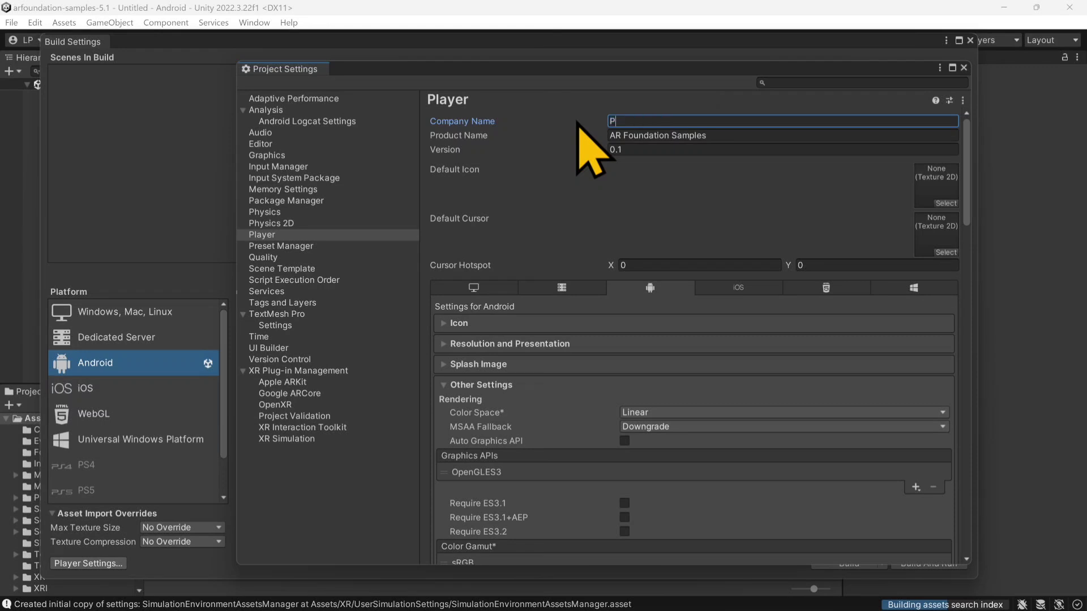
{"action": "type", "text": "PdotCreatio"}
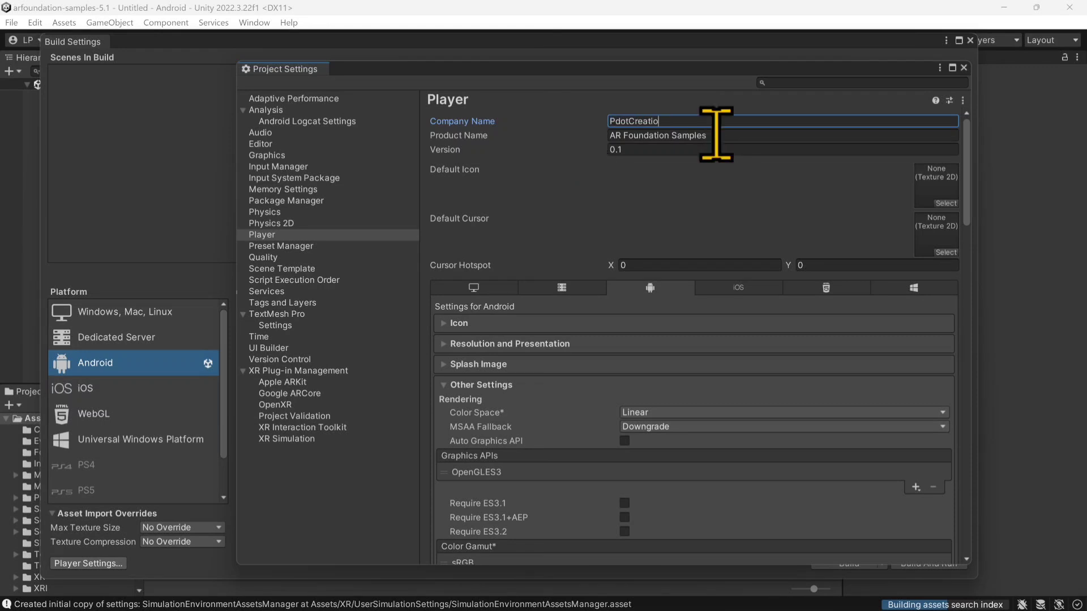
{"action": "type", "text": "ns"}
{"action": "key", "text": "Tab"}
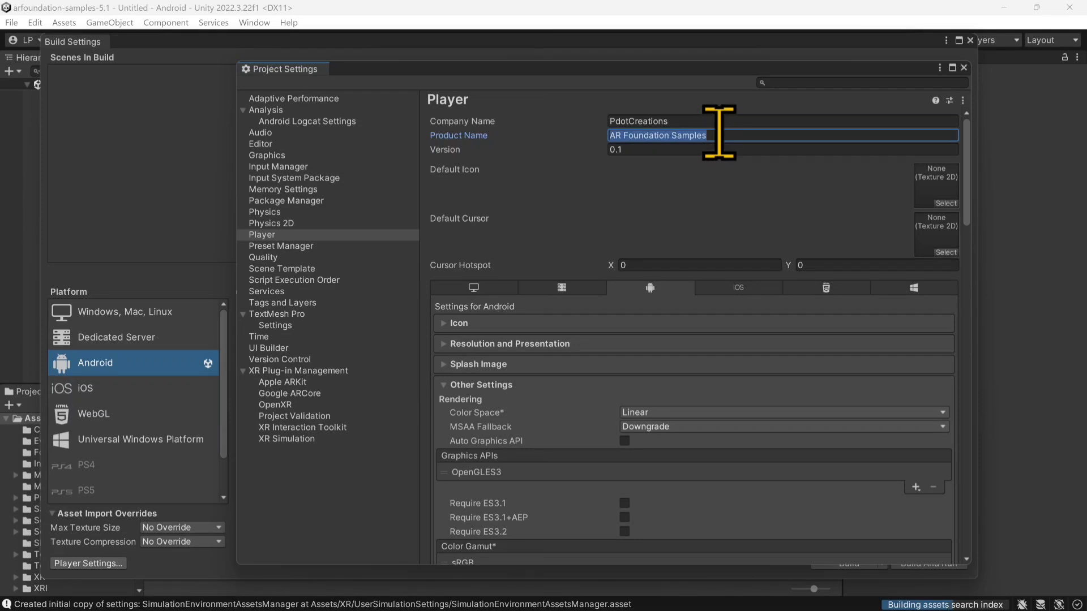
{"action": "type", "text": "ARE"}
{"action": "type", "text": "scape"}
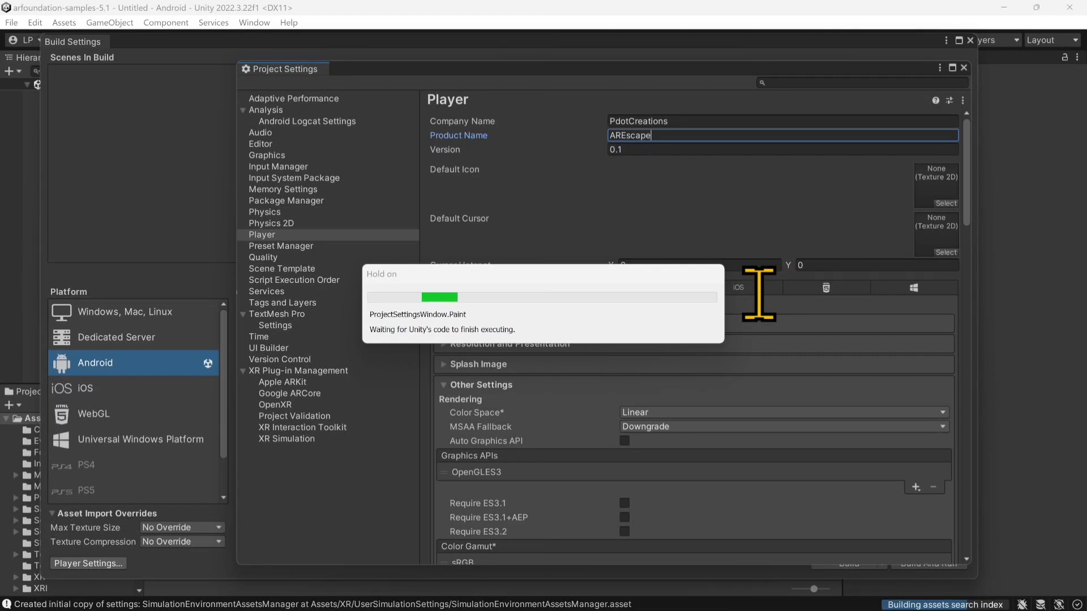
{"action": "type", "text": "Roo"}
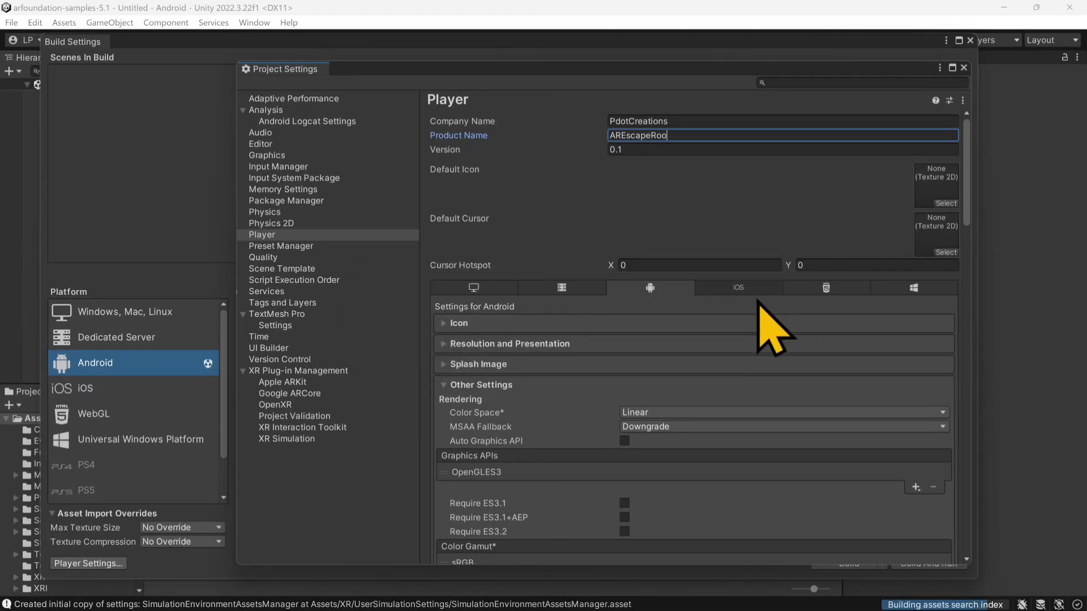
{"action": "type", "text": "m"}
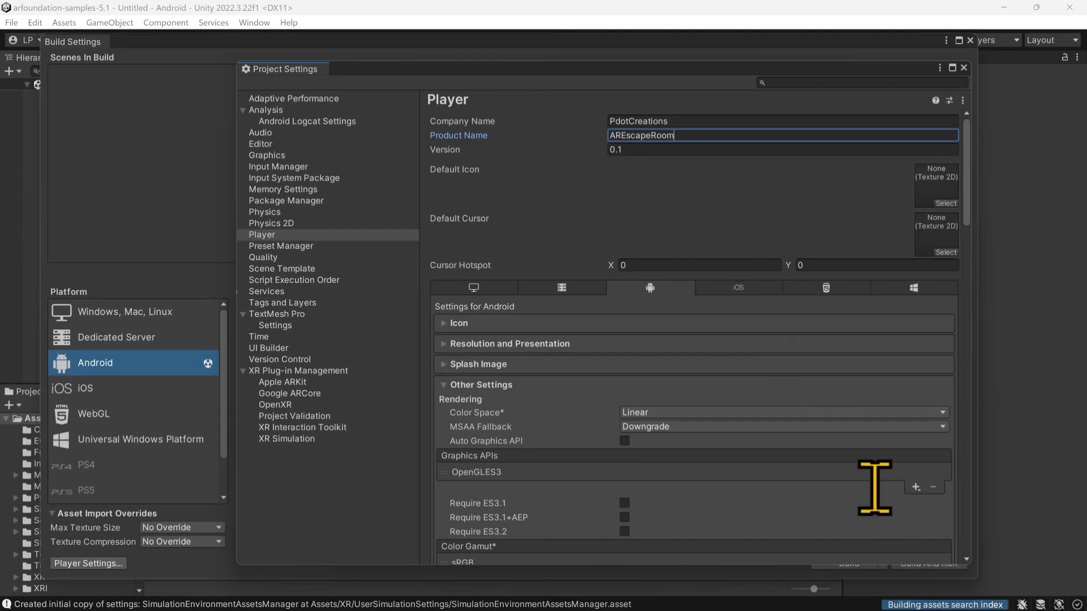
Step: Set the Android package name under Identification to com.PdoctCreations.AREscapeRoom
{"action": "scroll", "coordinate": [679, 246], "scroll_direction": "down", "scroll_amount": 3}
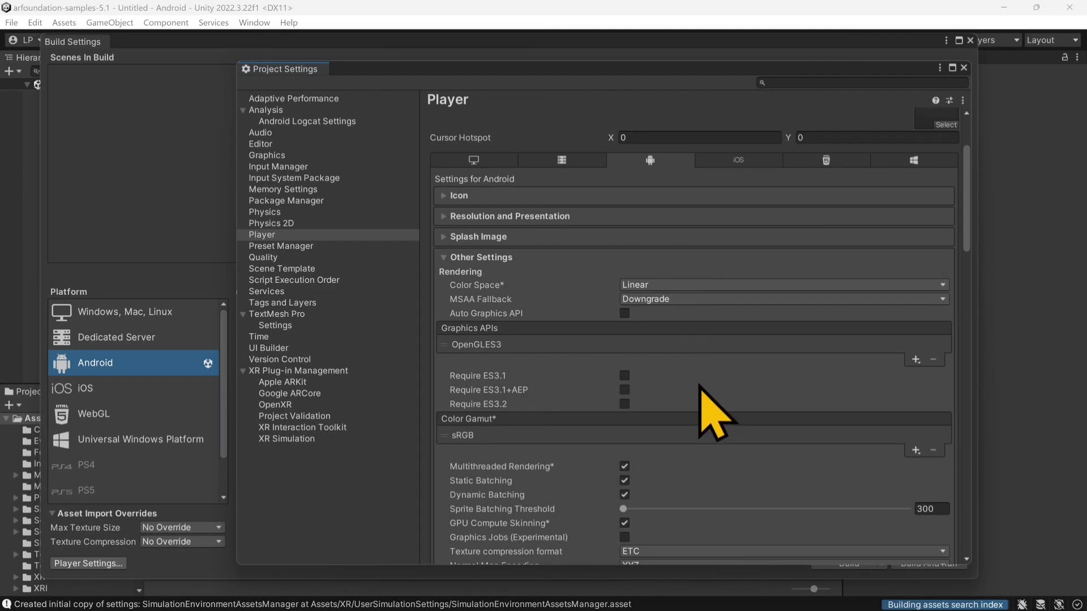
{"action": "scroll", "coordinate": [700, 384], "scroll_direction": "down", "scroll_amount": 4}
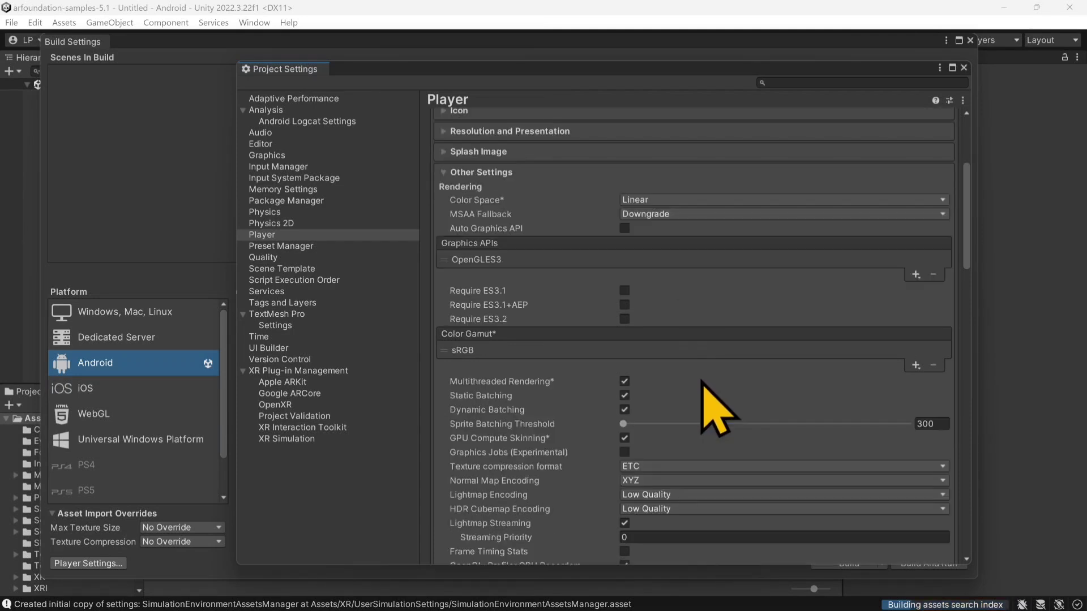
{"action": "scroll", "coordinate": [702, 385], "scroll_direction": "down", "scroll_amount": 4}
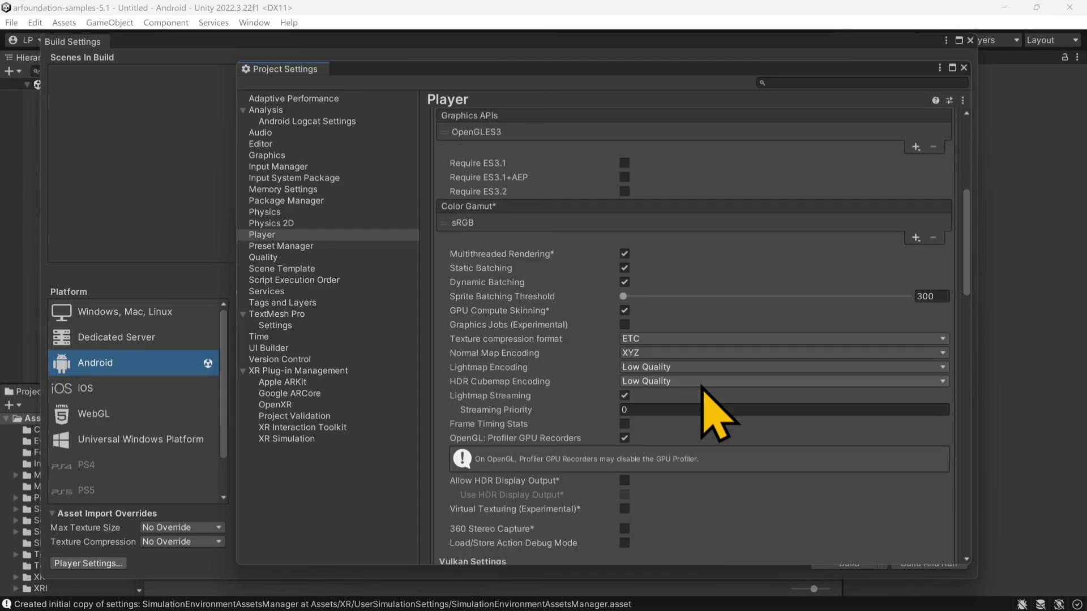
{"action": "scroll", "coordinate": [702, 385], "scroll_direction": "down", "scroll_amount": 3}
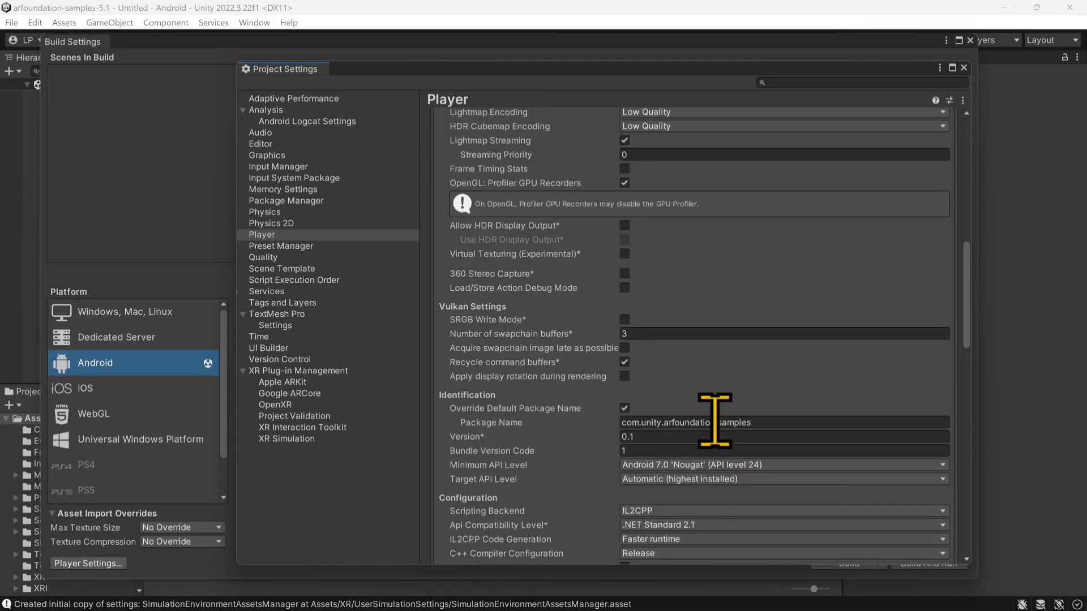
{"action": "left_click", "coordinate": [714, 426]}
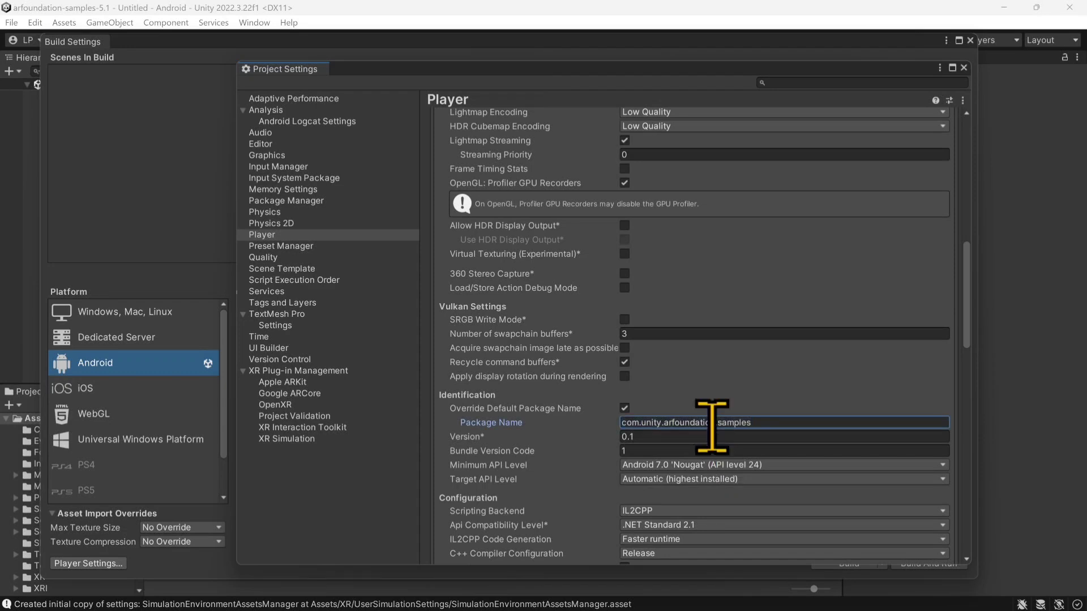
{"action": "key", "text": "ctrl+a"}
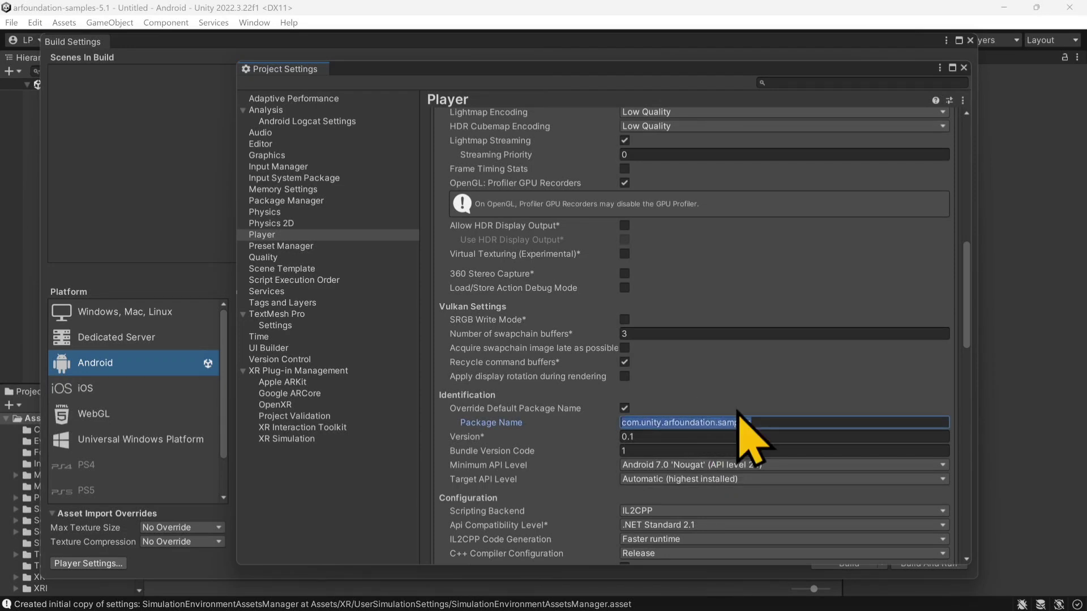
{"action": "key", "text": "BackSpace"}
{"action": "type", "text": "com"}
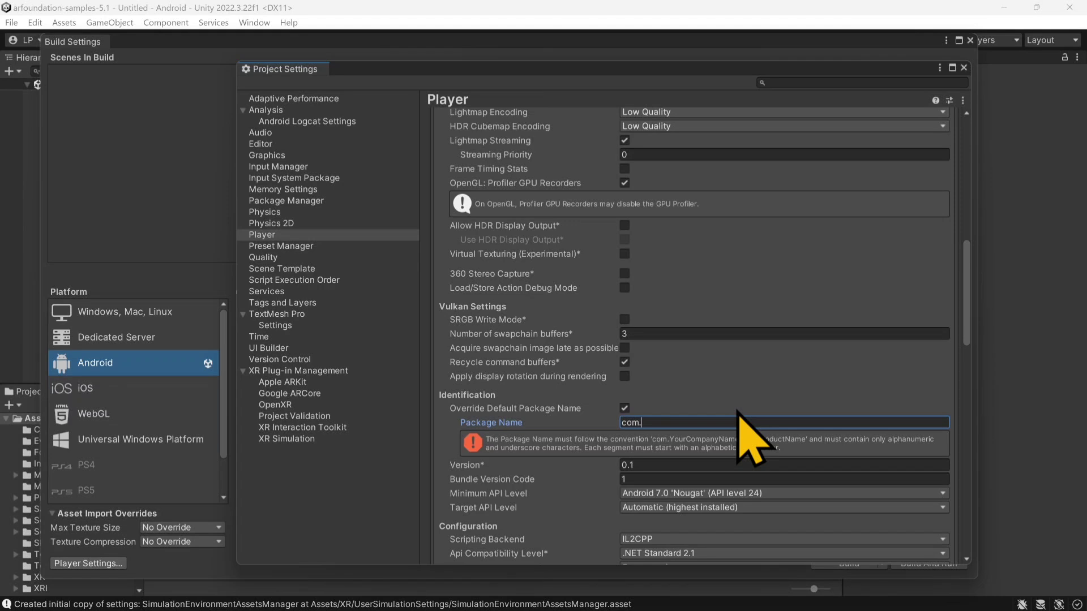
{"action": "type", "text": ".Pdoc"}
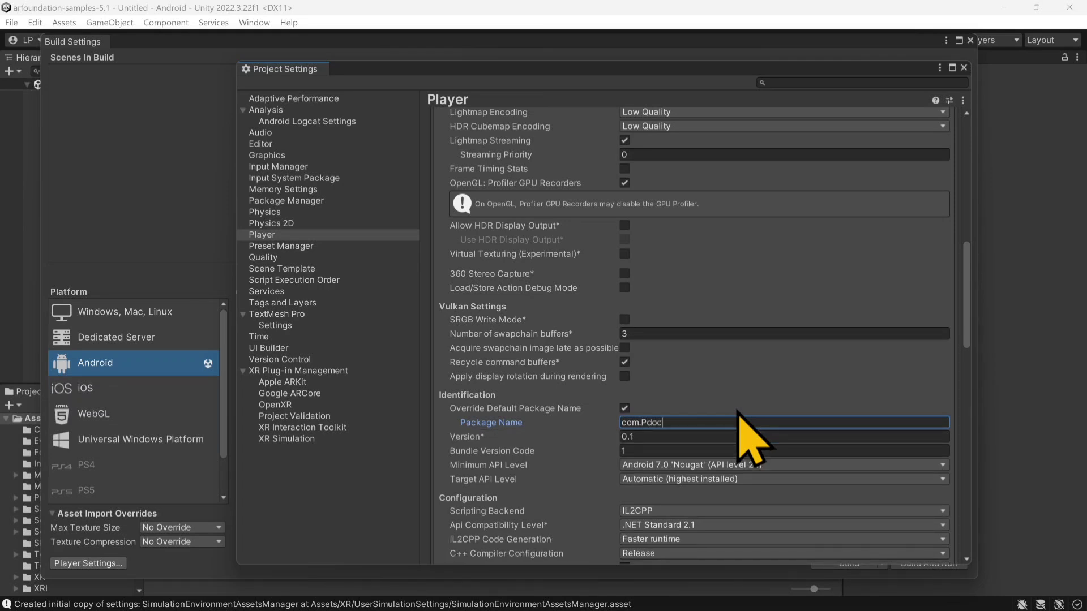
{"action": "type", "text": "tCreations."}
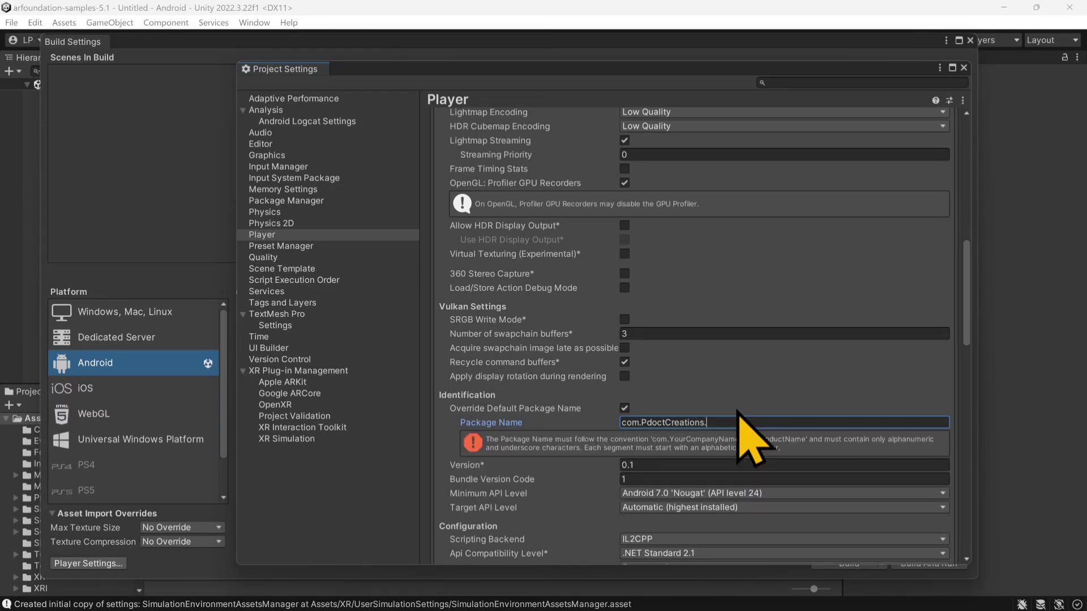
{"action": "type", "text": "ARE"}
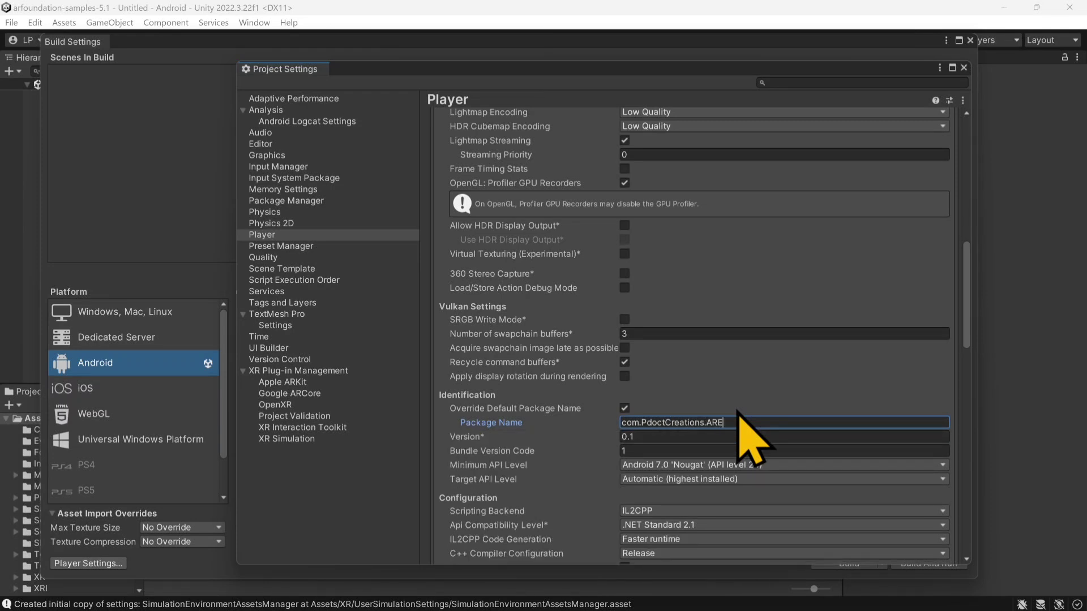
{"action": "type", "text": "scaleR"}
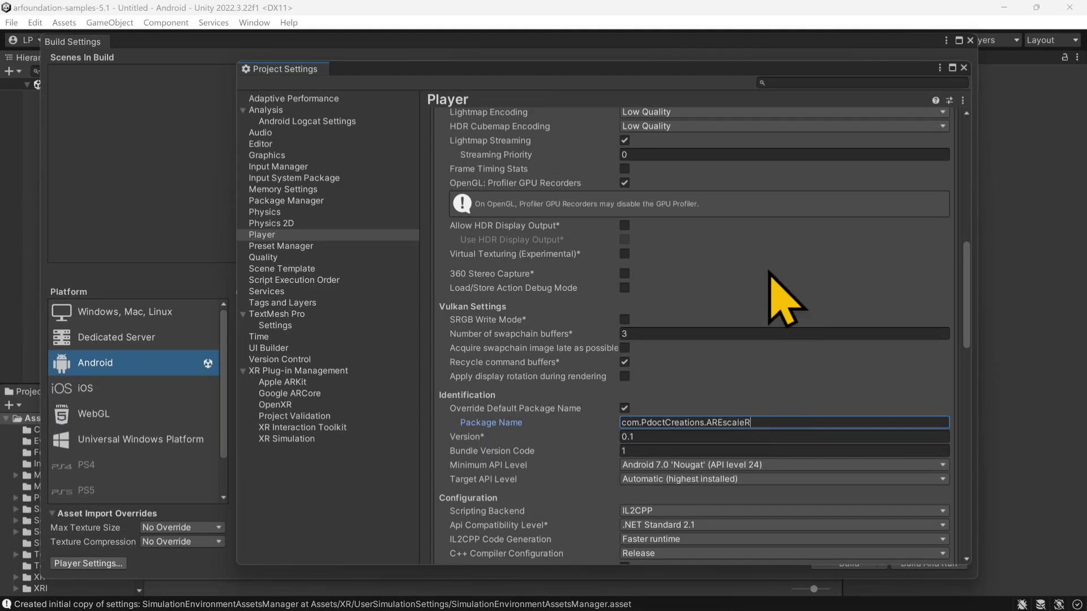
{"action": "type", "text": "oom"}
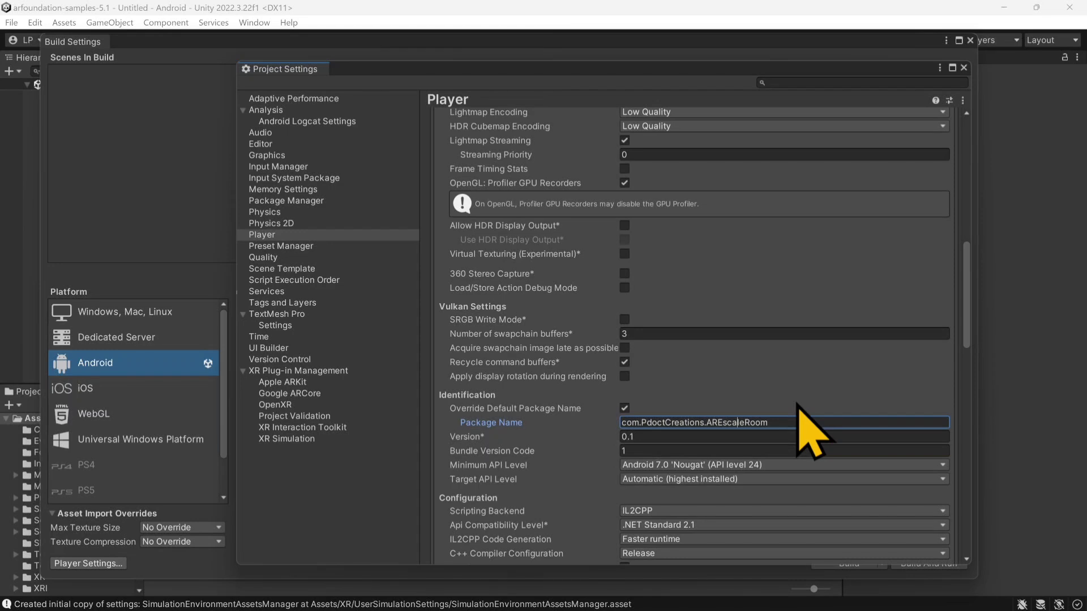
{"action": "key", "text": "BackSpace"}
{"action": "type", "text": "p"}
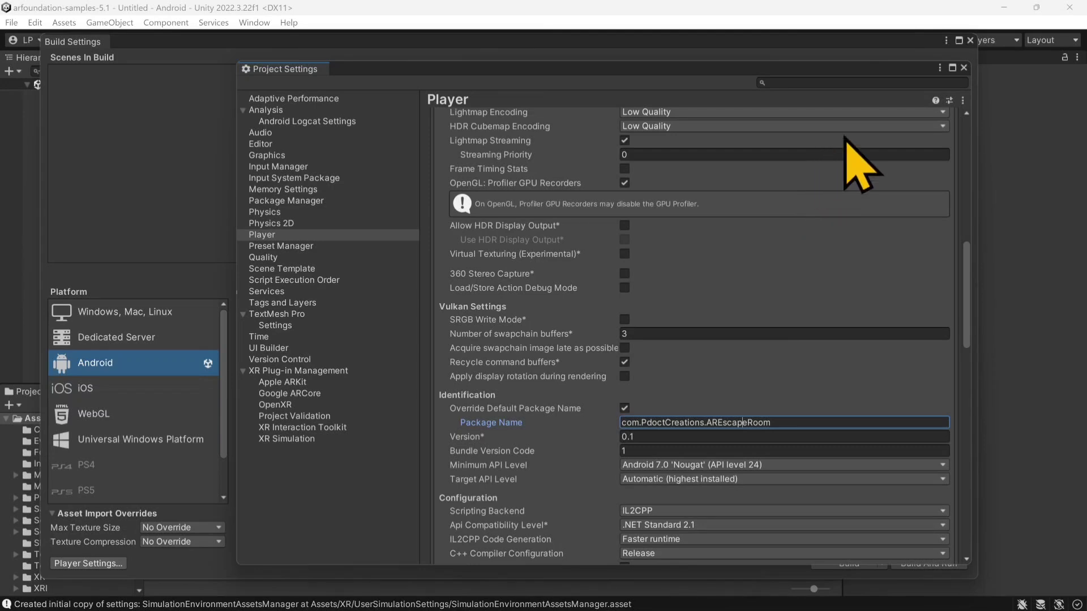
Step: Dismiss the Save Scene dialog without saving, and close the Project Settings and Build Settings windows
{"action": "left_click", "coordinate": [964, 68]}
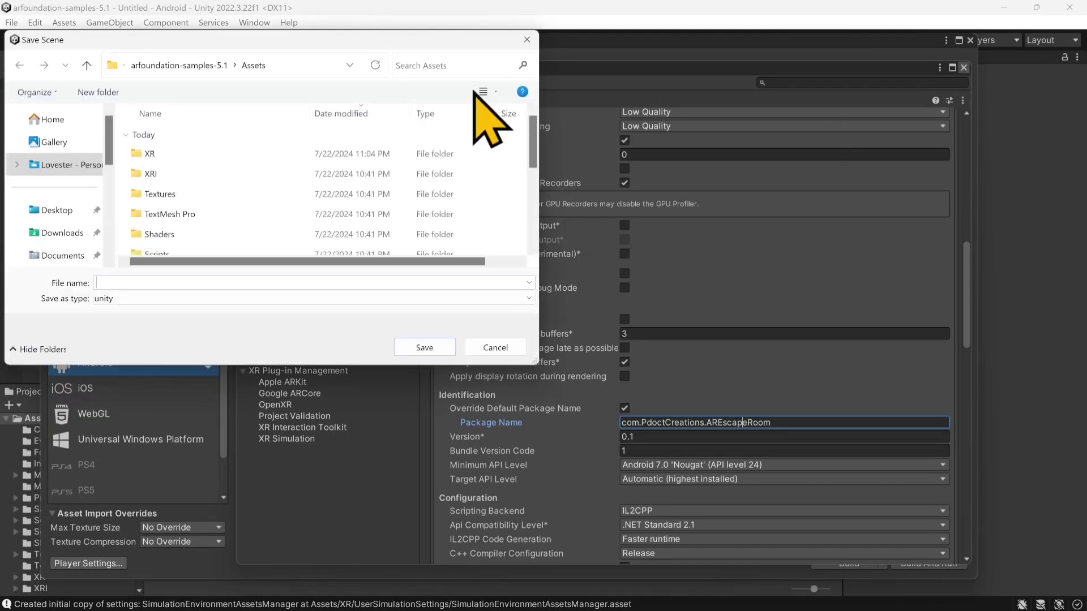
{"action": "left_click", "coordinate": [521, 36]}
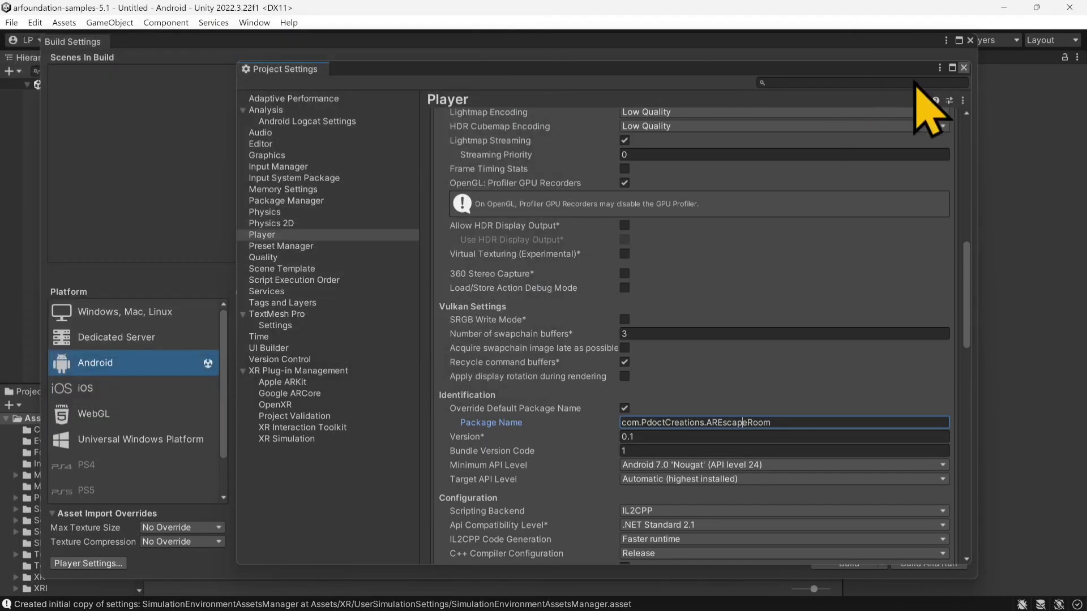
{"action": "left_click", "coordinate": [964, 67]}
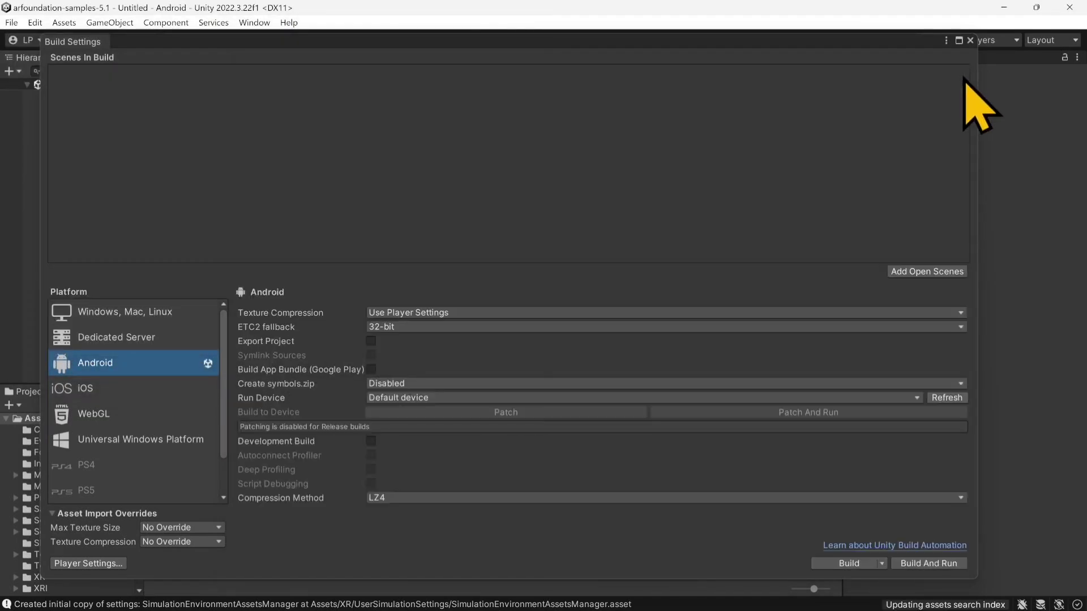
{"action": "left_click", "coordinate": [970, 40]}
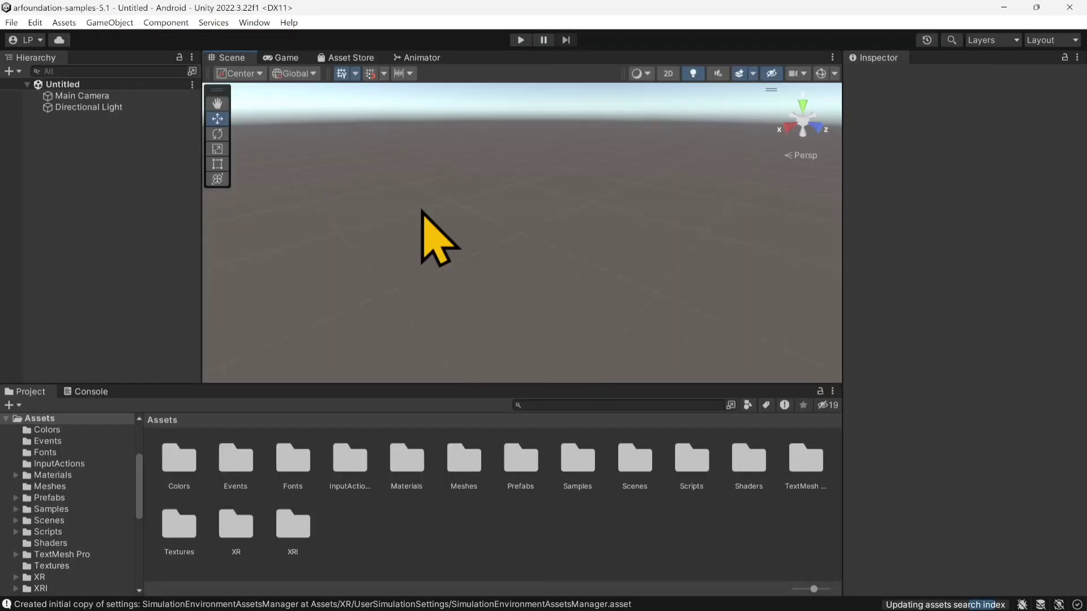
Step: Open the Package Manager, search My Assets for "modular sci-fi" and view the images of the Sci-Fi Styled Modular Pack
{"action": "left_click", "coordinate": [252, 21]}
{"action": "mouse_move", "coordinate": [275, 35]}
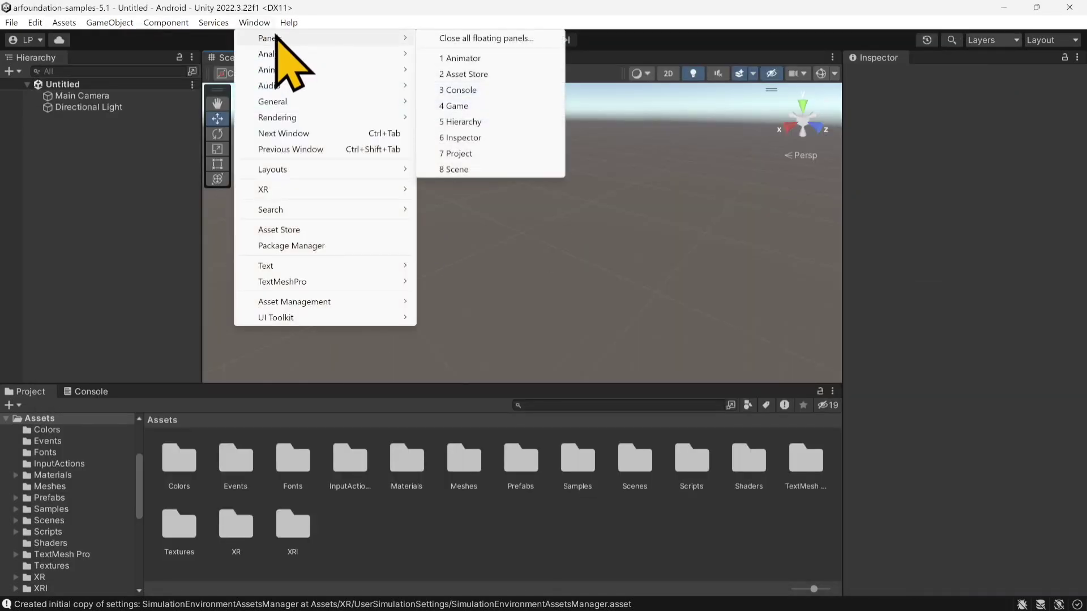
{"action": "left_click", "coordinate": [301, 246]}
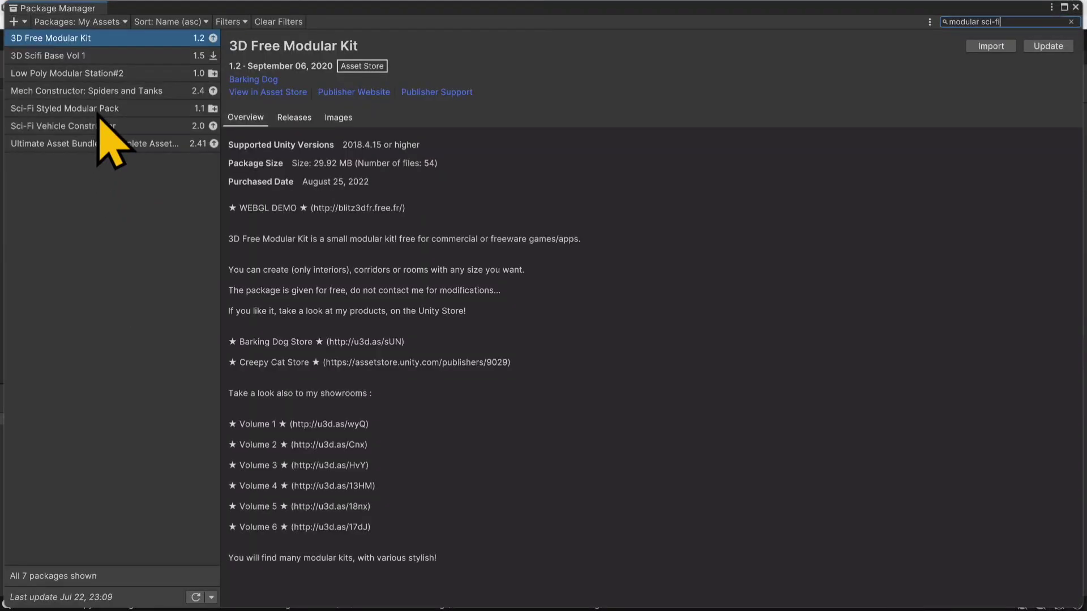
{"action": "left_click", "coordinate": [97, 110]}
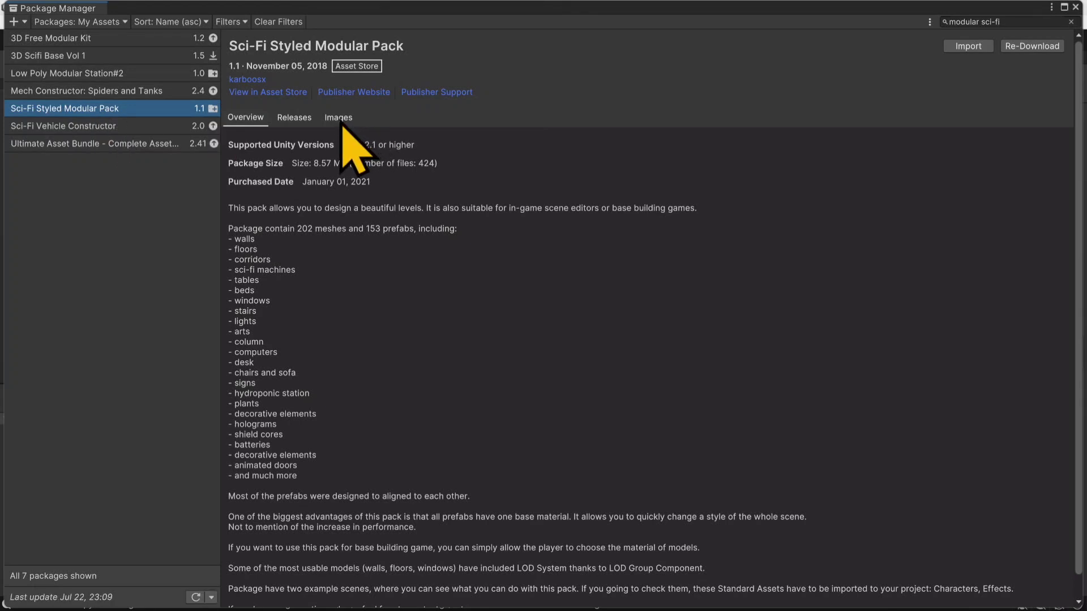
{"action": "left_click", "coordinate": [340, 119]}
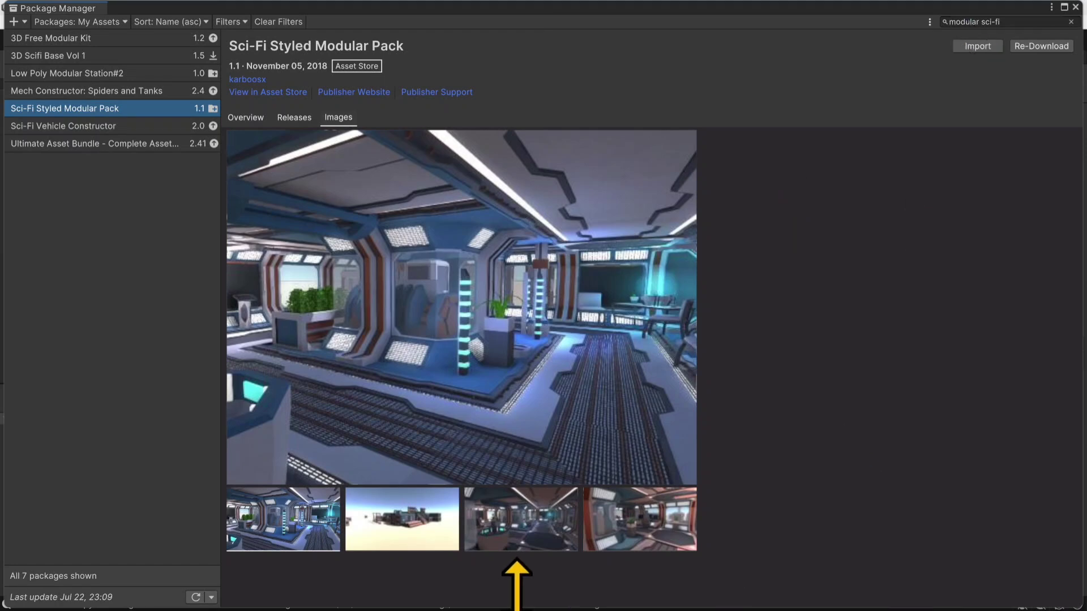
Step: Switch to Firefox and examine the Unity Asset Store page of the Sci-Fi Styled Modular Pack
{"action": "key", "text": "super"}
{"action": "left_click", "coordinate": [575, 594]}
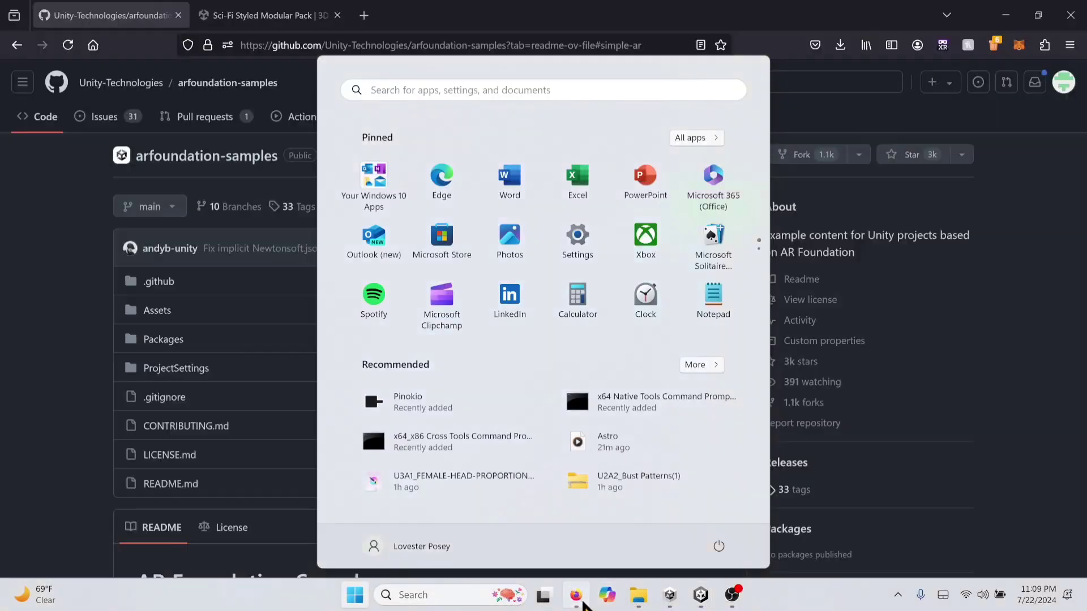
{"action": "left_click", "coordinate": [258, 15]}
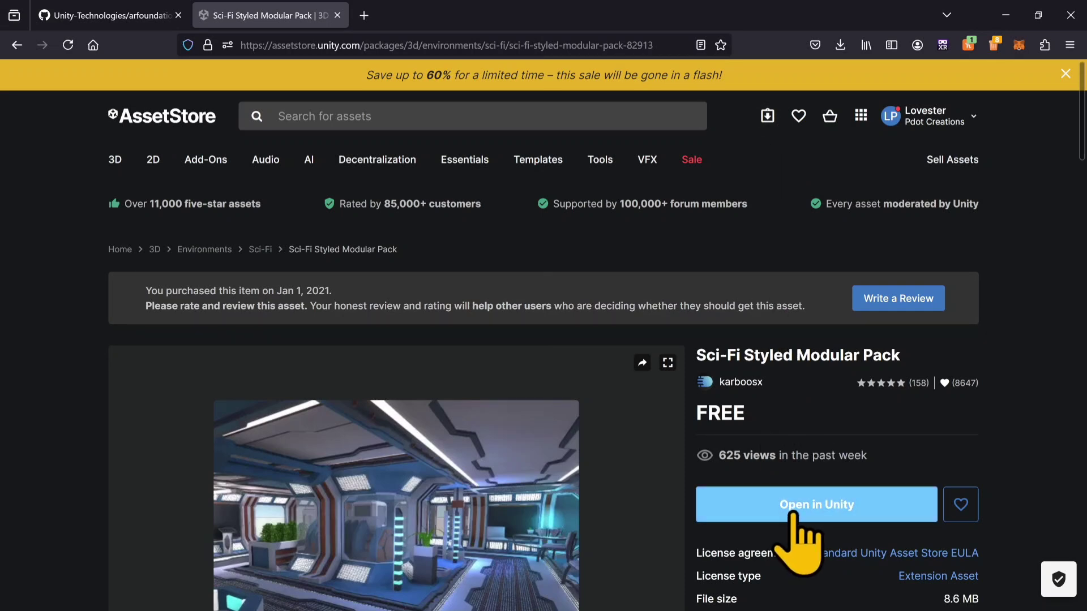
{"action": "left_click", "coordinate": [1000, 11]}
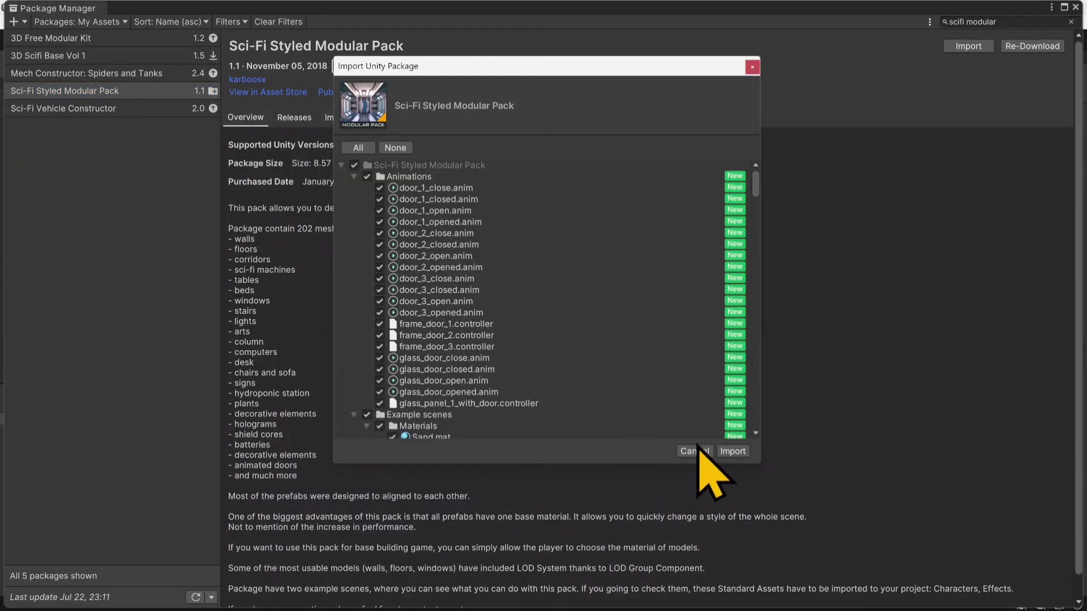
Step: Import all files of the Sci-Fi Styled Modular Pack into the project and close the Package Manager
{"action": "left_click", "coordinate": [733, 451]}
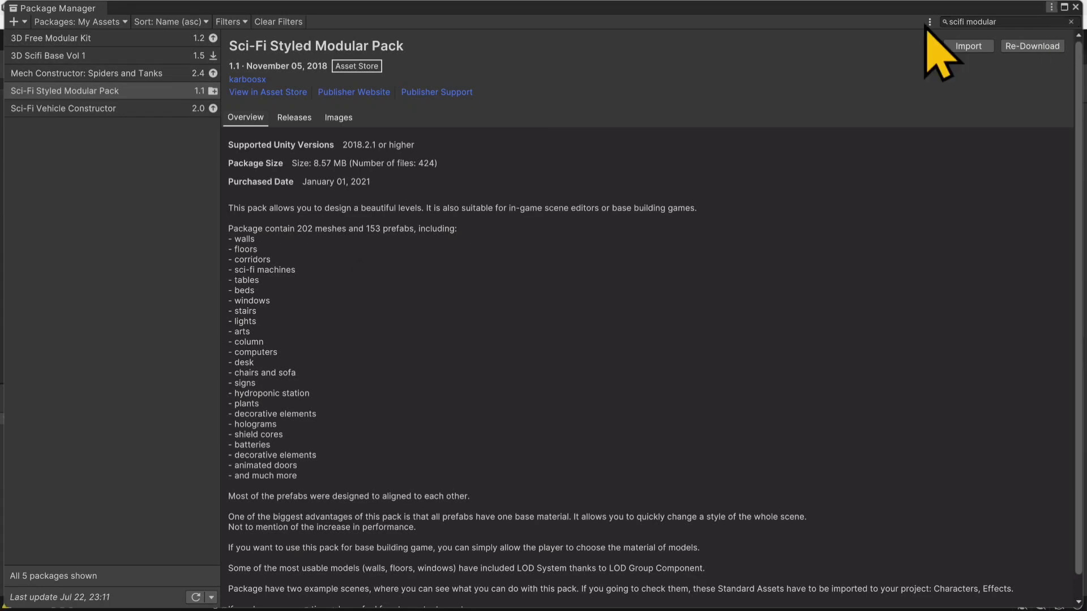
{"action": "left_click", "coordinate": [1063, 8]}
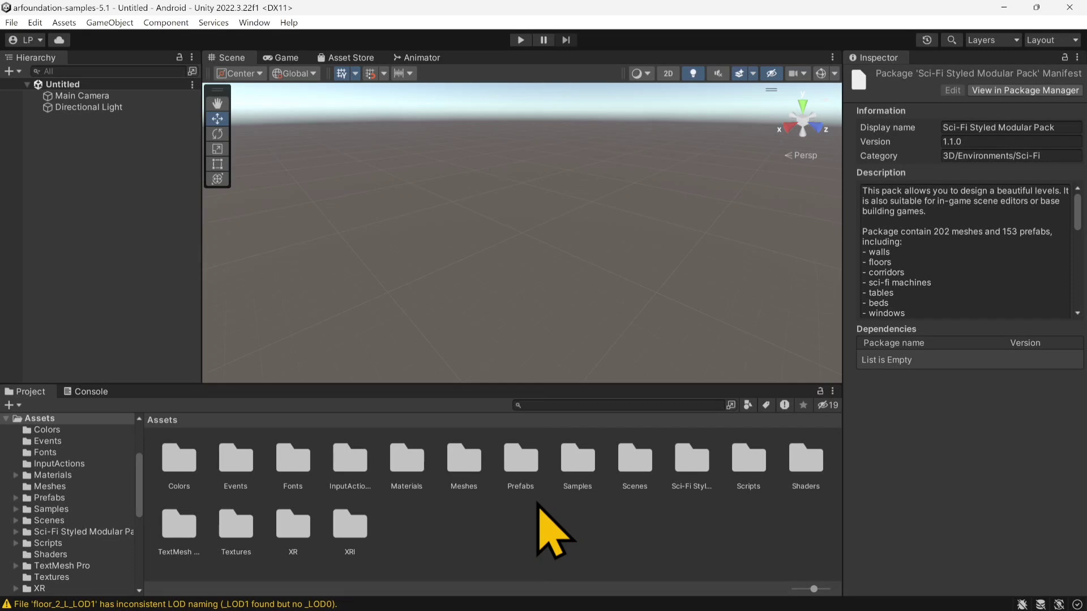
{"action": "double_click", "coordinate": [577, 461]}
{"action": "left_click", "coordinate": [196, 467]}
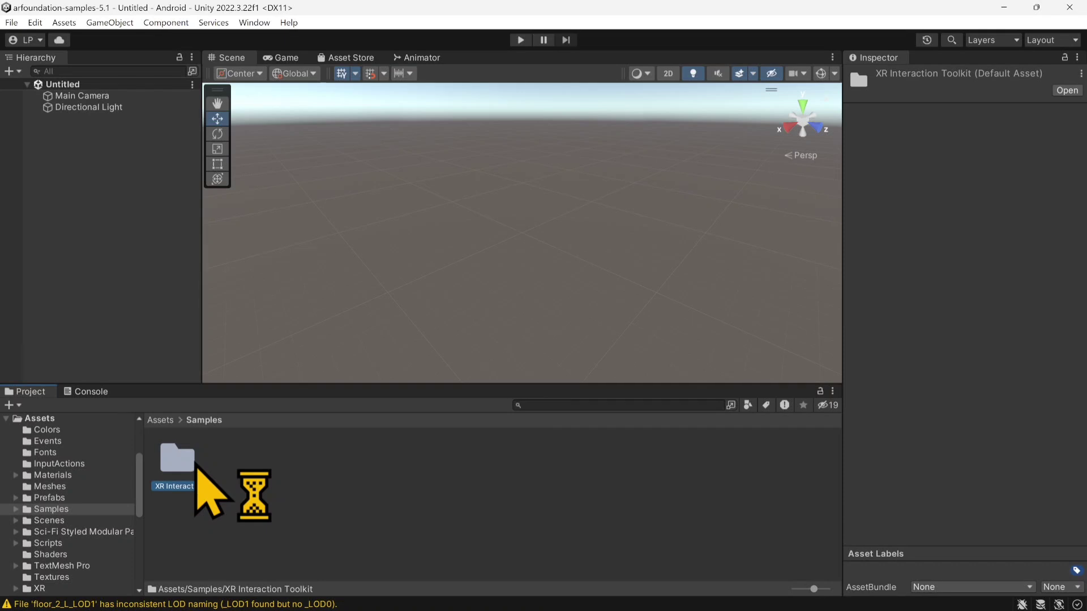
{"action": "double_click", "coordinate": [195, 464]}
{"action": "double_click", "coordinate": [197, 460]}
{"action": "double_click", "coordinate": [198, 456]}
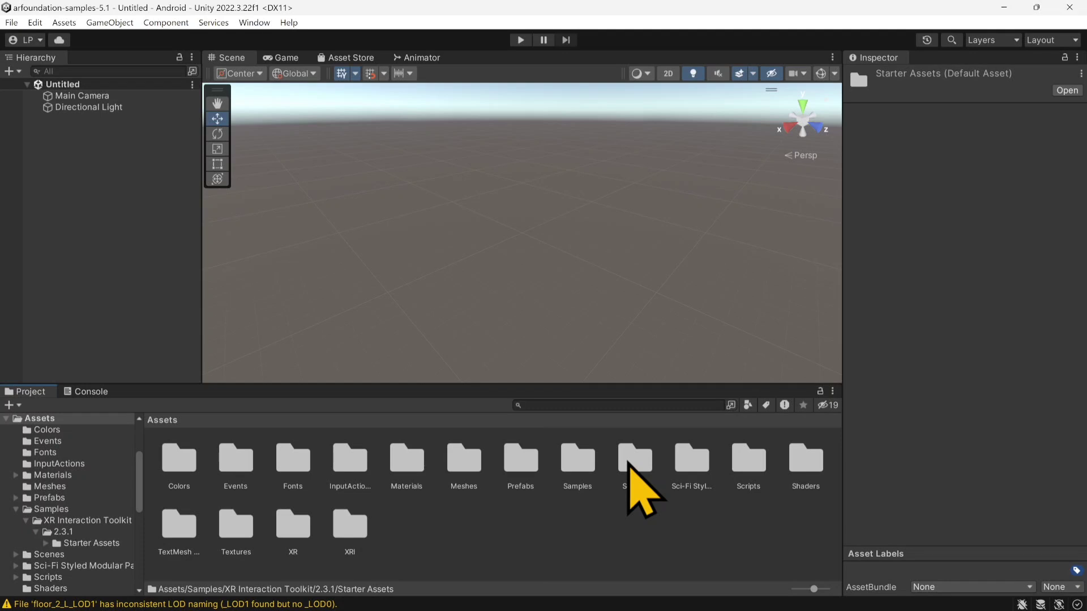
Step: Duplicate the SimpleAR scene in the Scenes/SimpleAR folder and name the copy EscapeAR
{"action": "double_click", "coordinate": [632, 461]}
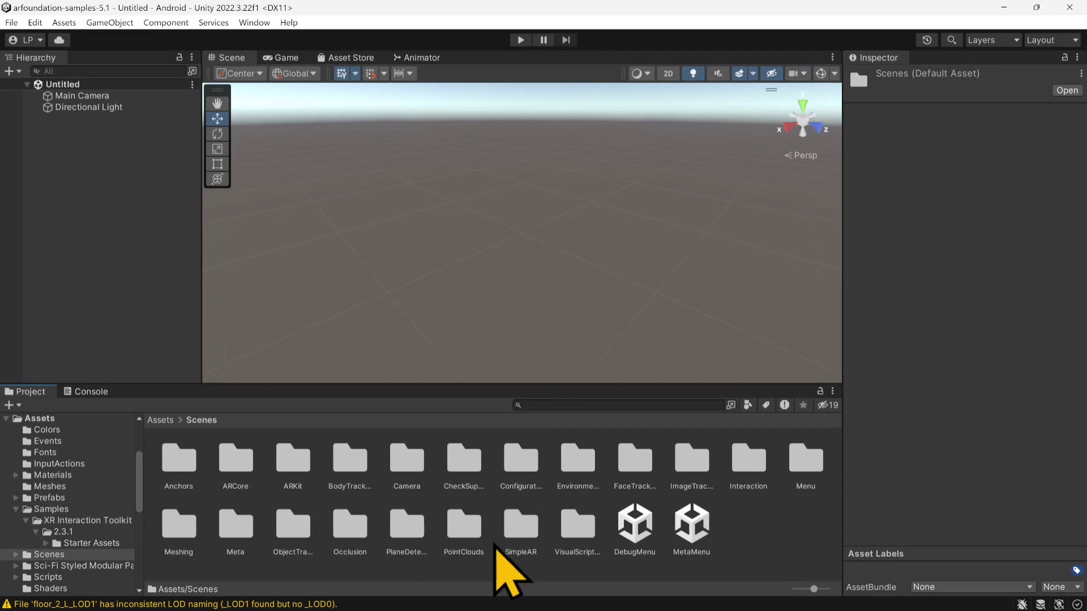
{"action": "double_click", "coordinate": [509, 535]}
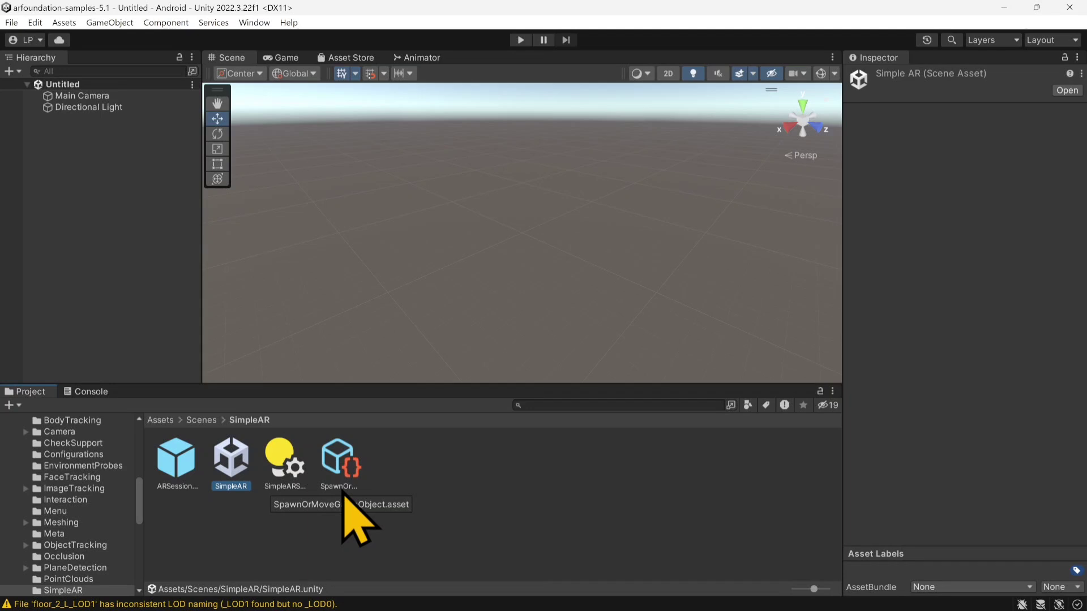
{"action": "key", "text": "ctrl+d"}
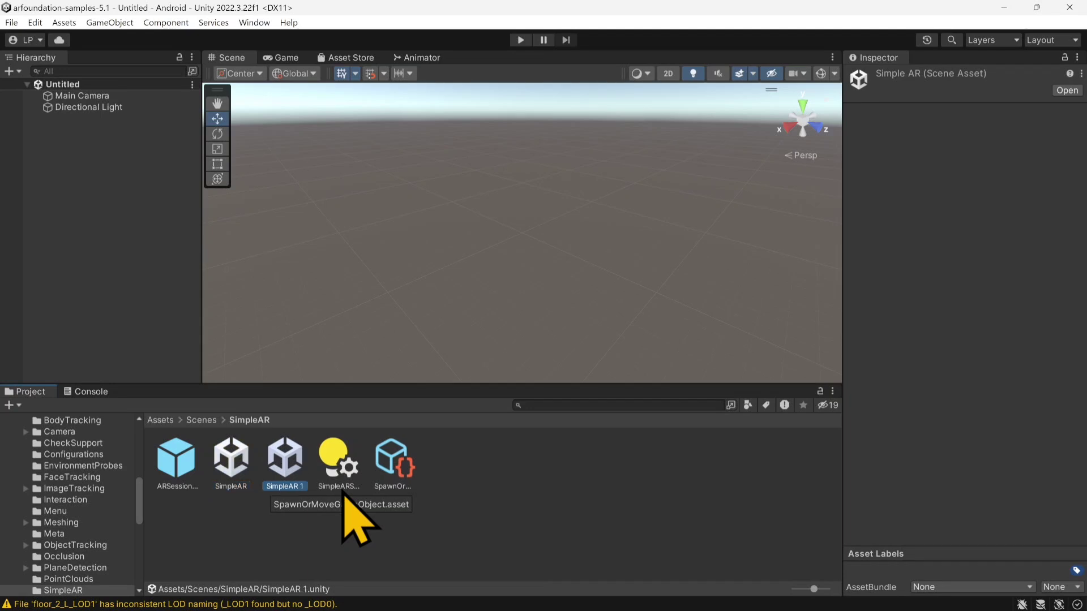
{"action": "key", "text": "F2"}
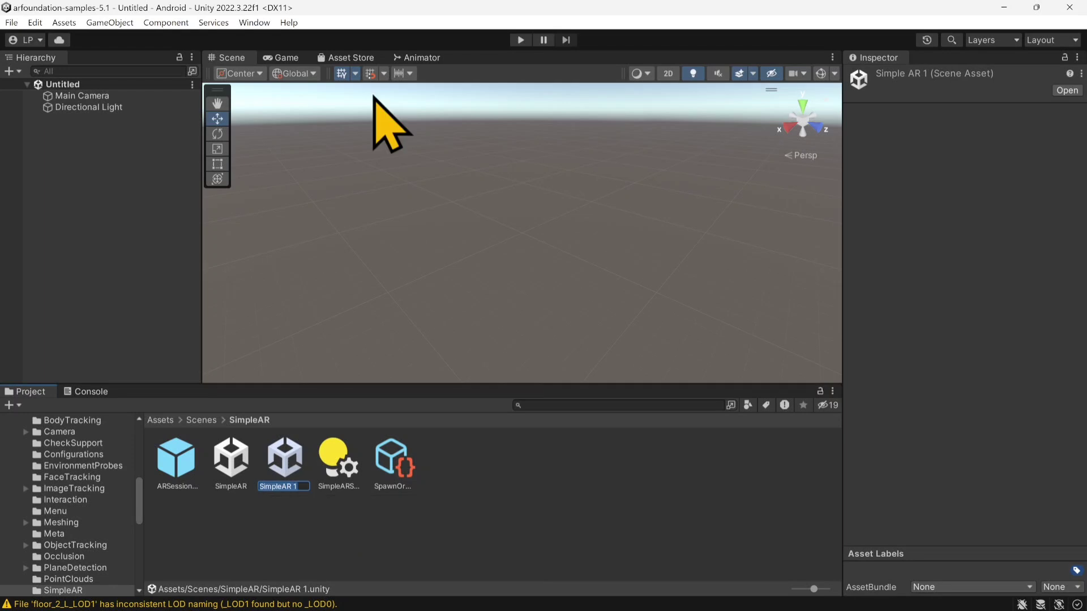
{"action": "type", "text": "EscapeA"}
{"action": "type", "text": "R"}
{"action": "key", "text": "Return"}
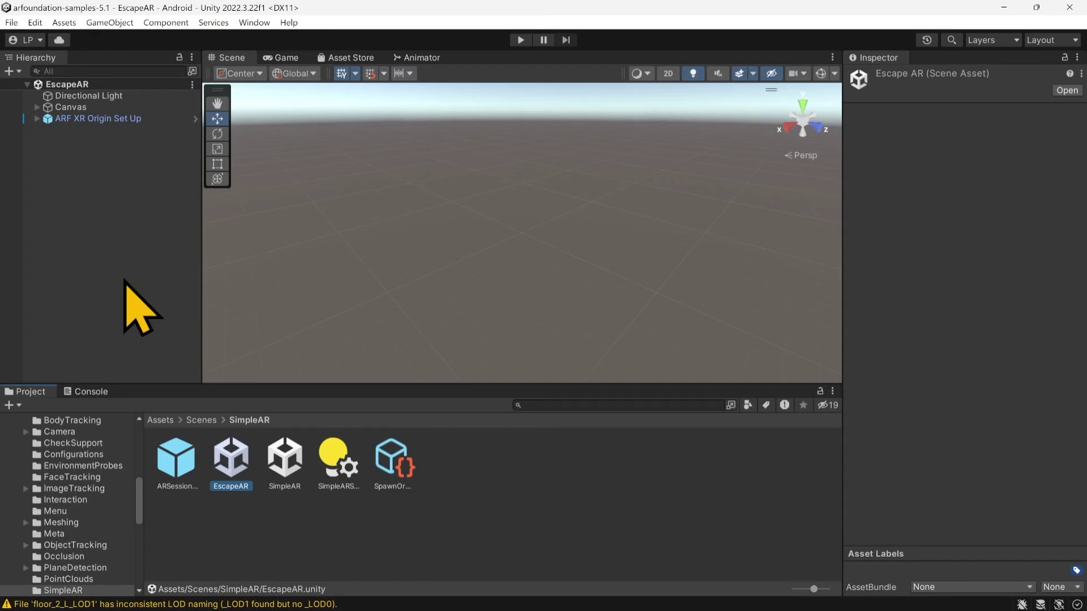
Step: Make the Hierarchy panel slightly narrower to widen the Scene view
{"action": "left_click_drag", "start_coordinate": [201, 238], "coordinate": [181, 238]}
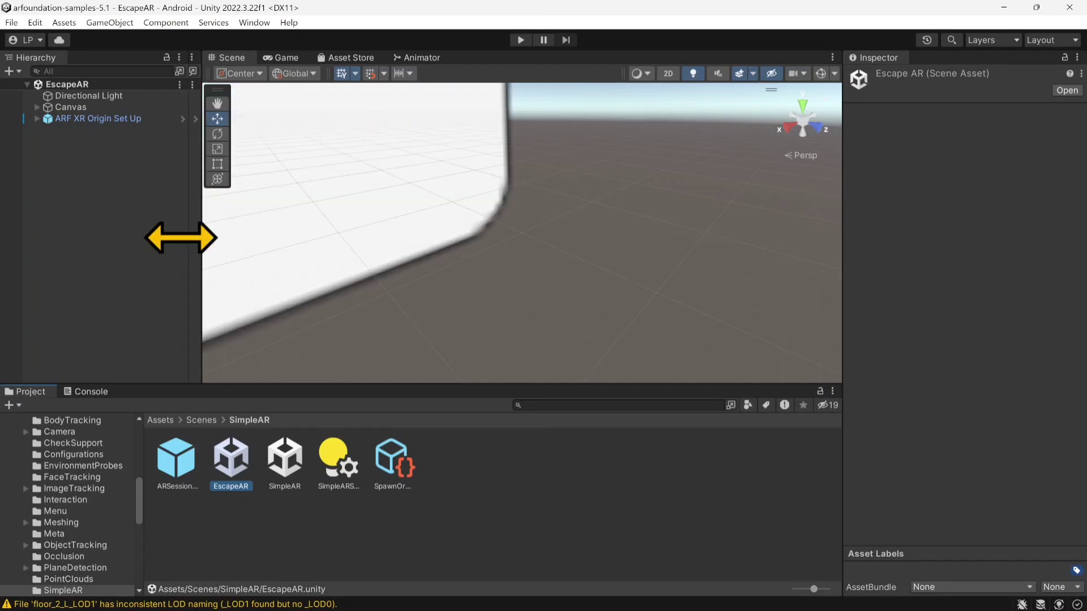
{"action": "left_click_drag", "start_coordinate": [182, 237], "coordinate": [169, 238]}
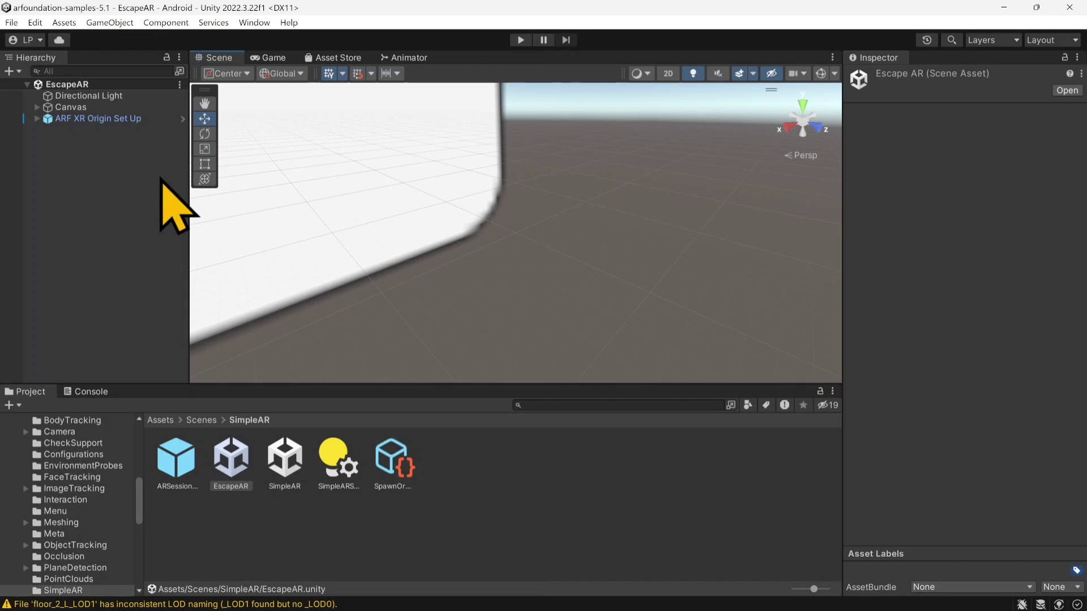
{"action": "left_click", "coordinate": [81, 196]}
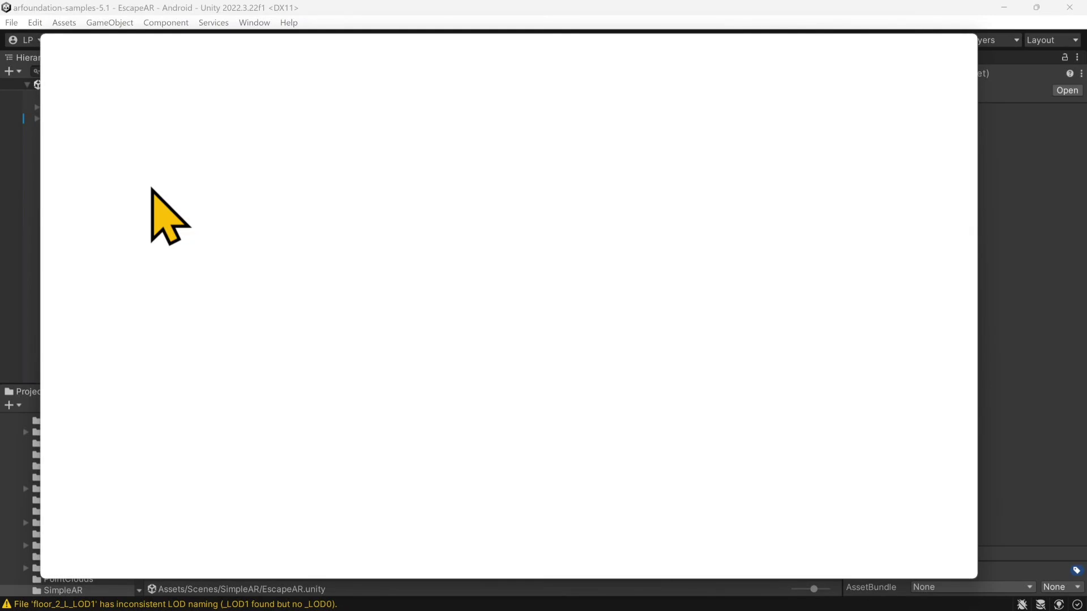
Step: Build the Android app as an apk named EscapeTest in the arfoundation-samples-5.1 project folder
{"action": "left_click", "coordinate": [849, 564]}
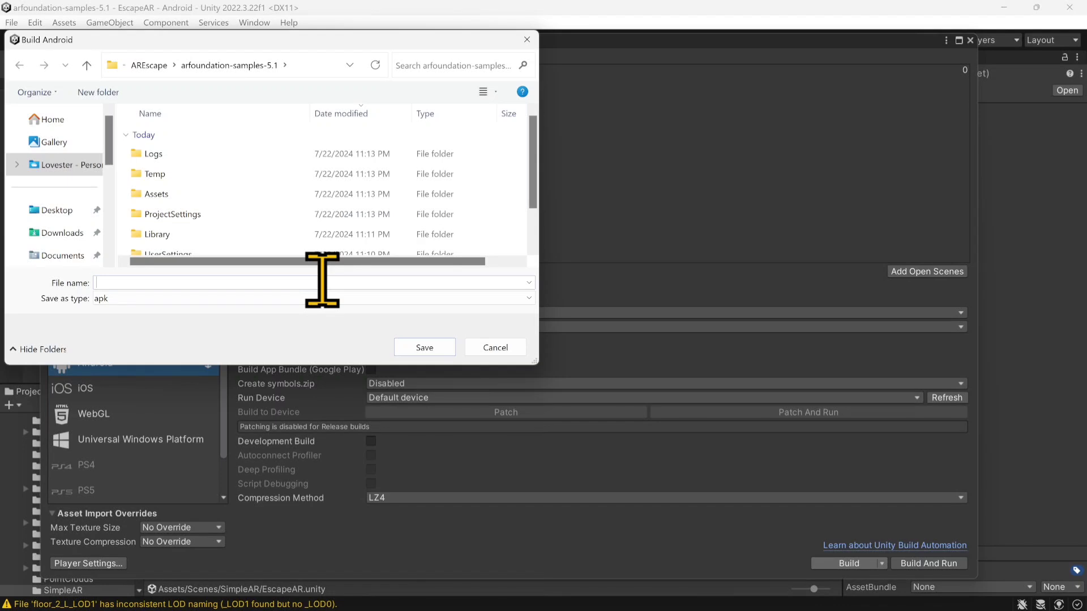
{"action": "type", "text": "EscapeTest"}
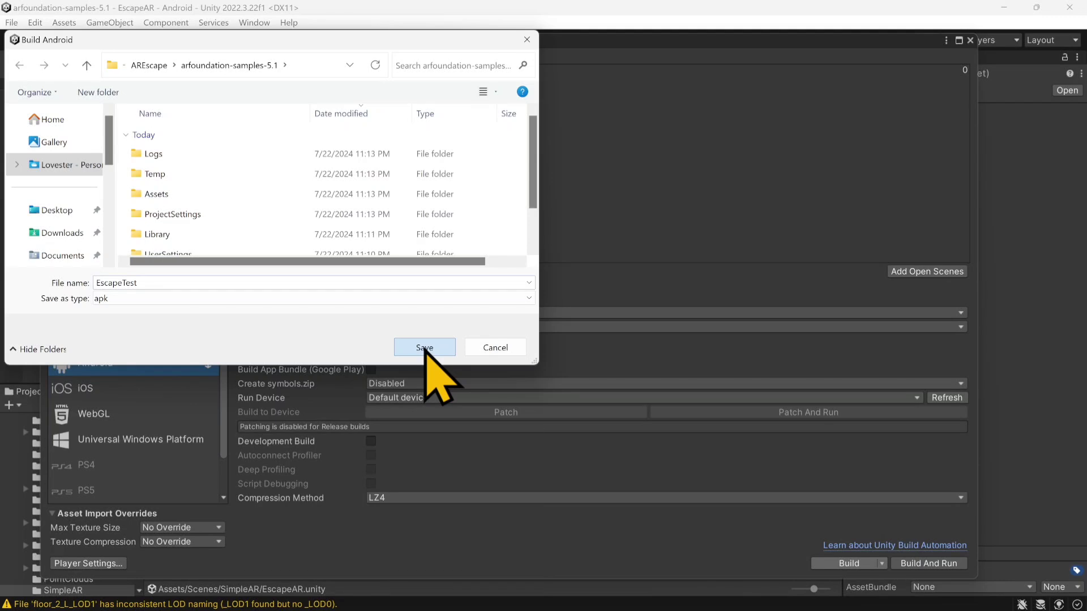
{"action": "left_click", "coordinate": [425, 349]}
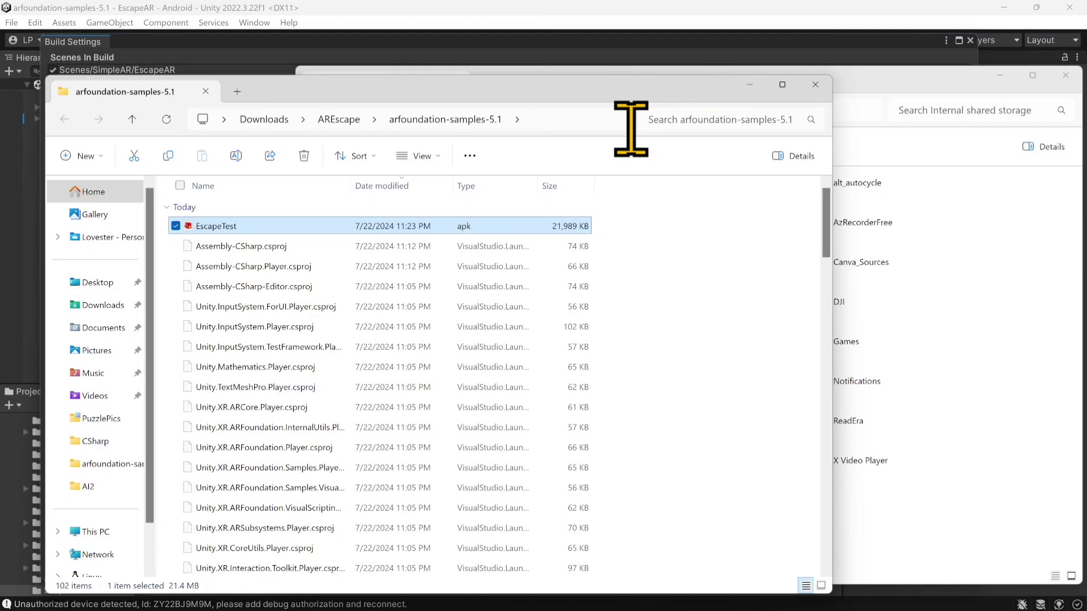
Step: Minimize the phone storage and project folder windows and view the Run Device options in the Build Settings
{"action": "left_click", "coordinate": [866, 101]}
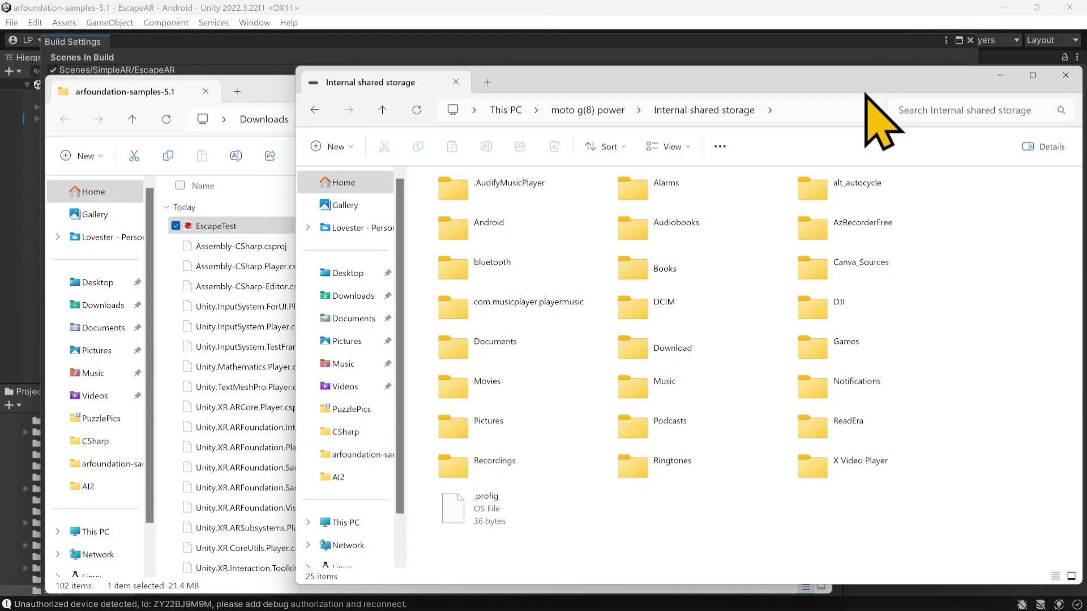
{"action": "left_click", "coordinate": [1000, 77]}
{"action": "left_click", "coordinate": [749, 84]}
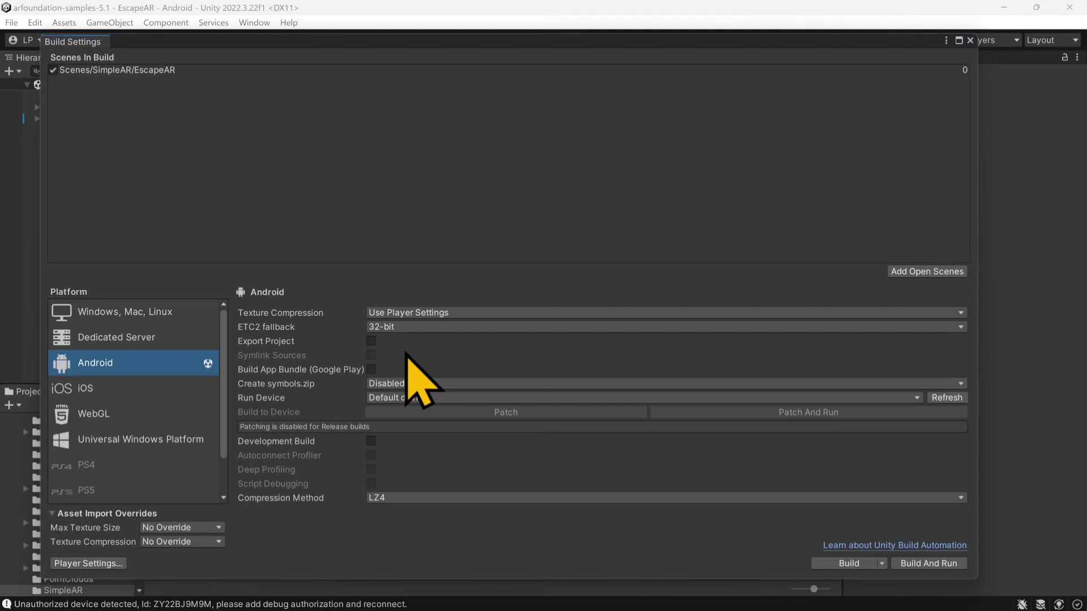
{"action": "left_click", "coordinate": [372, 398]}
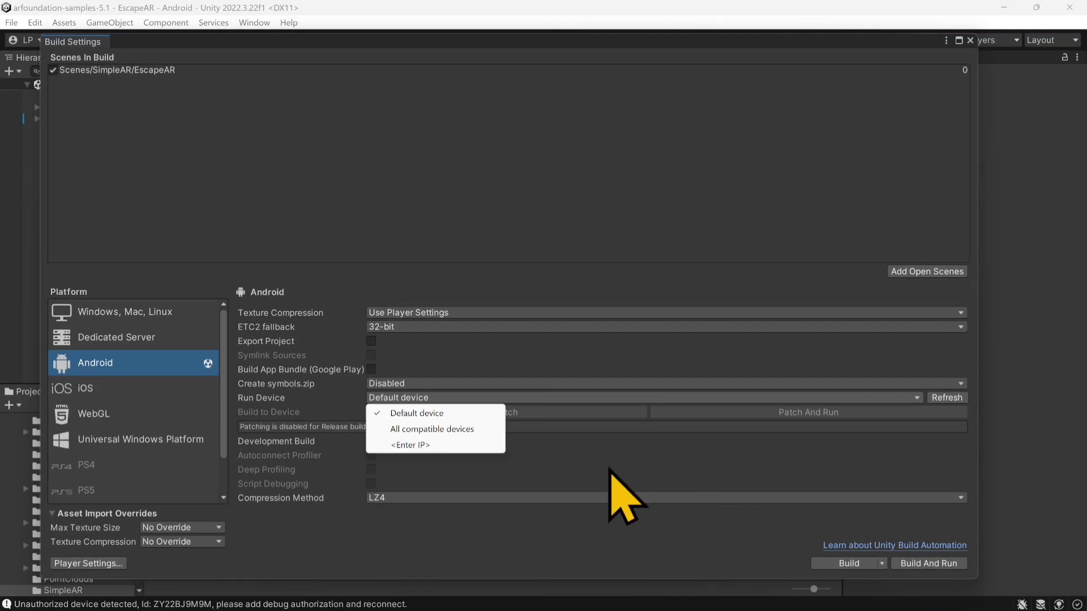
Step: Copy the EscapeTest apk from the project folder into the Games folder of the phone's internal shared storage
{"action": "mouse_move", "coordinate": [614, 609]}
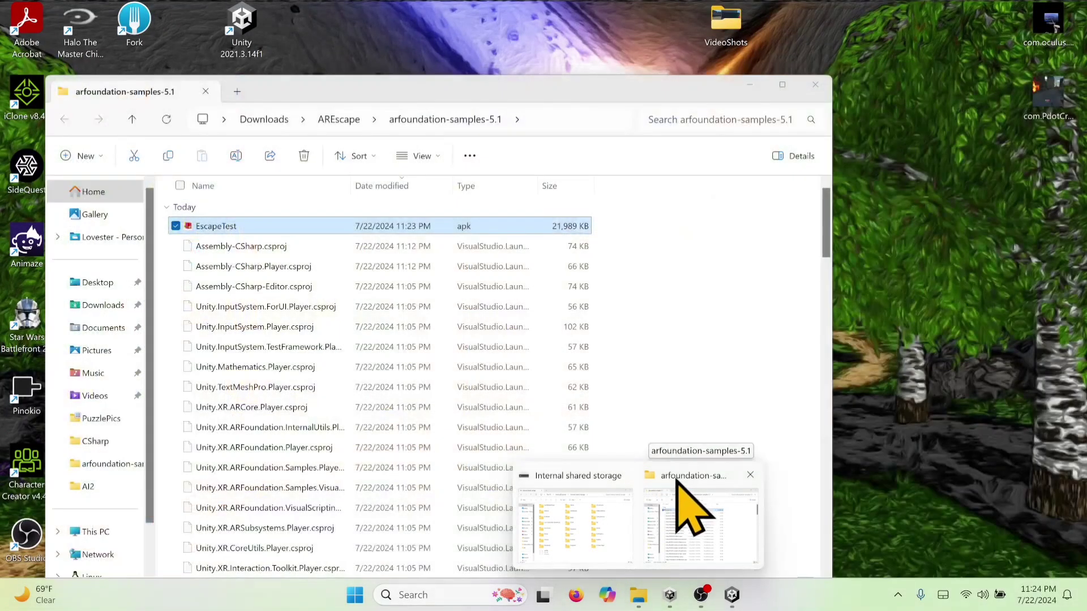
{"action": "left_click", "coordinate": [679, 515]}
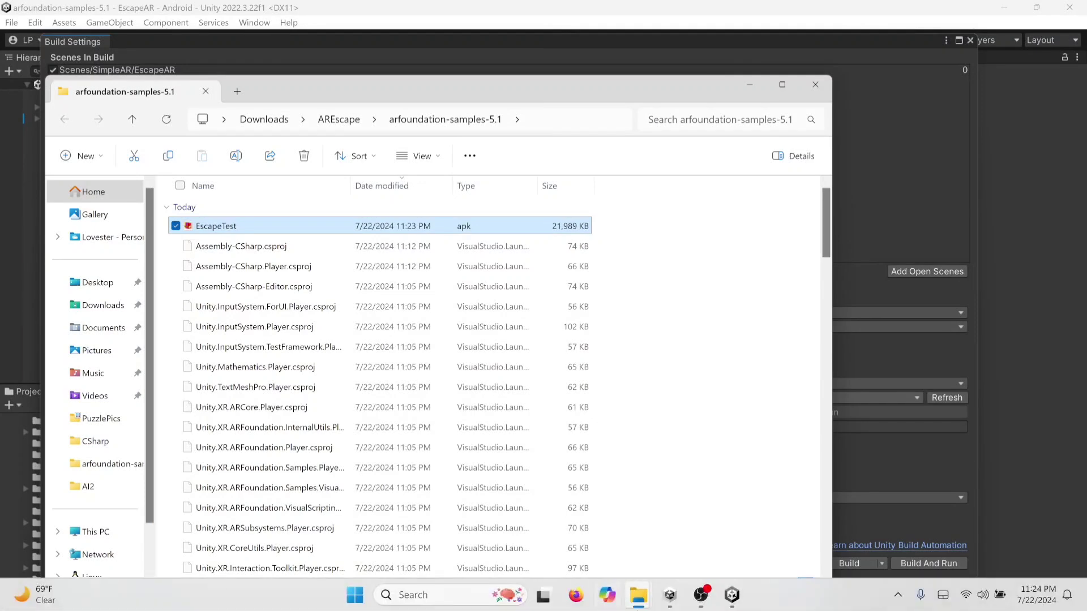
{"action": "mouse_move", "coordinate": [643, 609]}
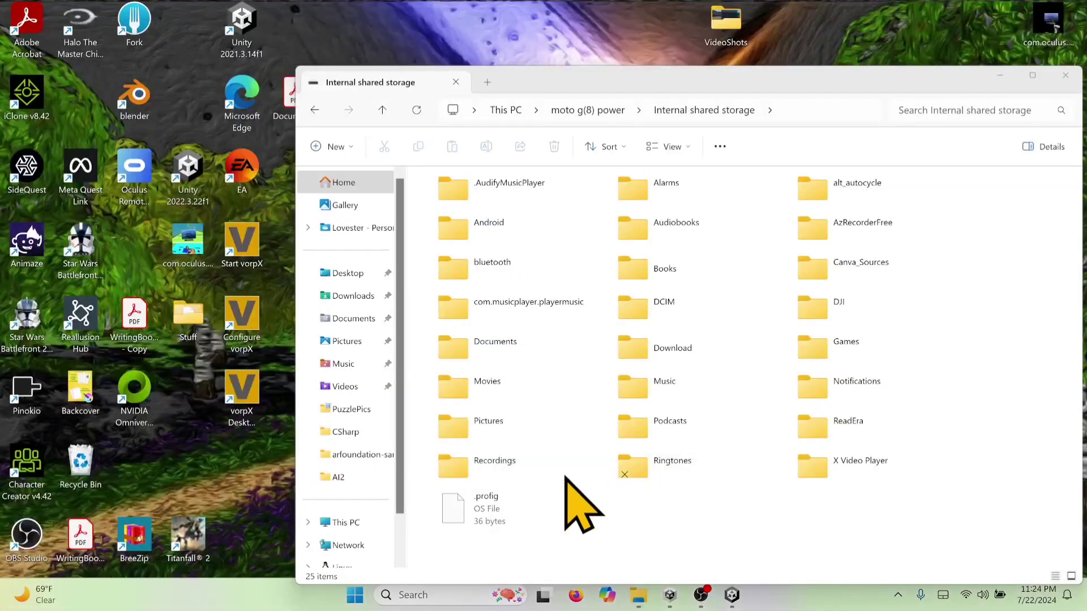
{"action": "left_click", "coordinate": [565, 477]}
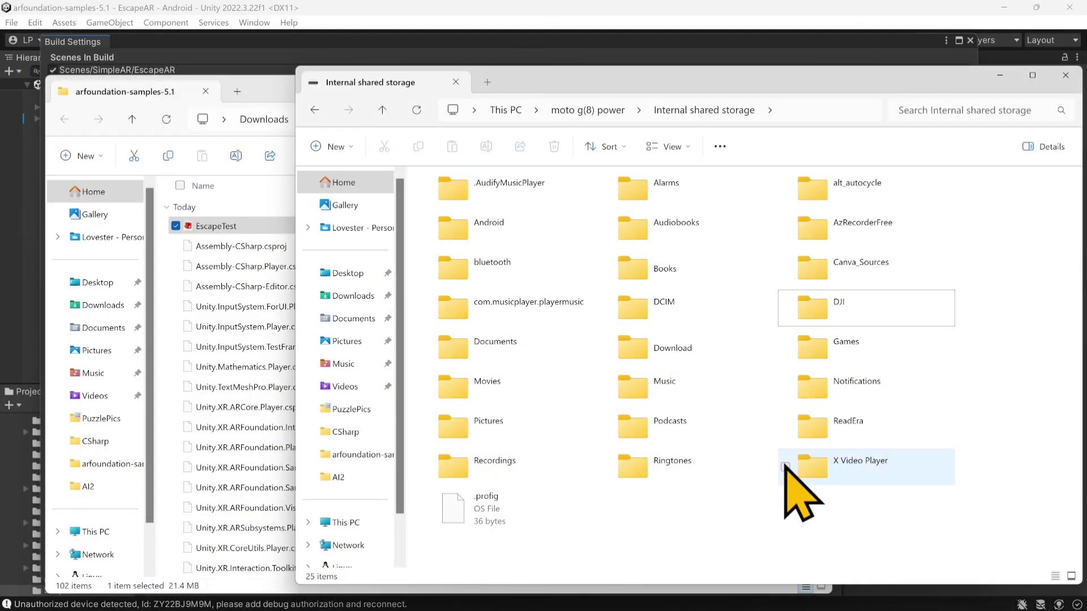
{"action": "double_click", "coordinate": [835, 351]}
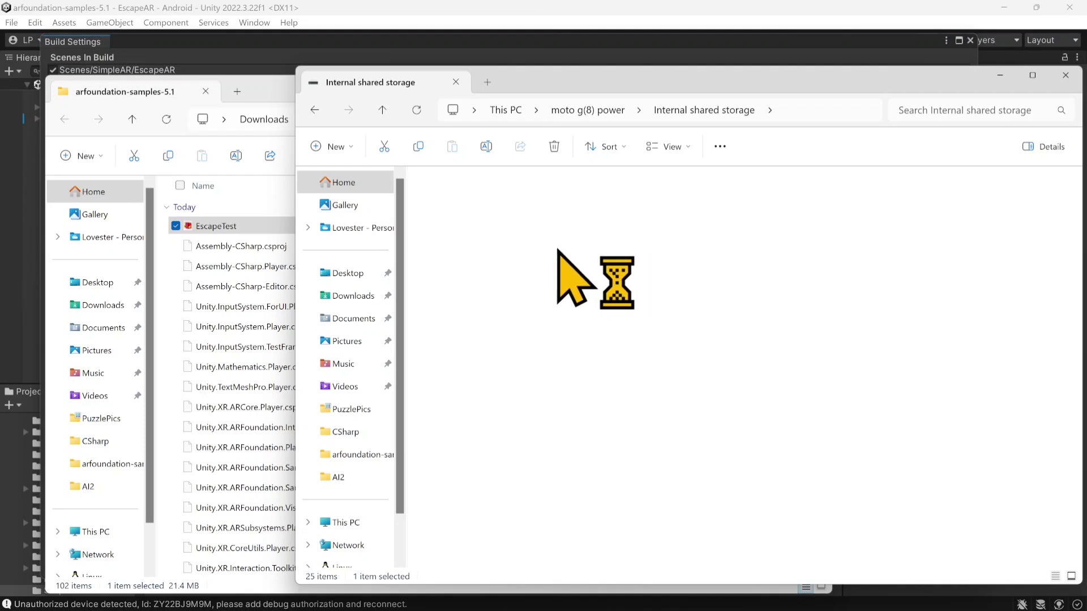
{"action": "left_click", "coordinate": [280, 88]}
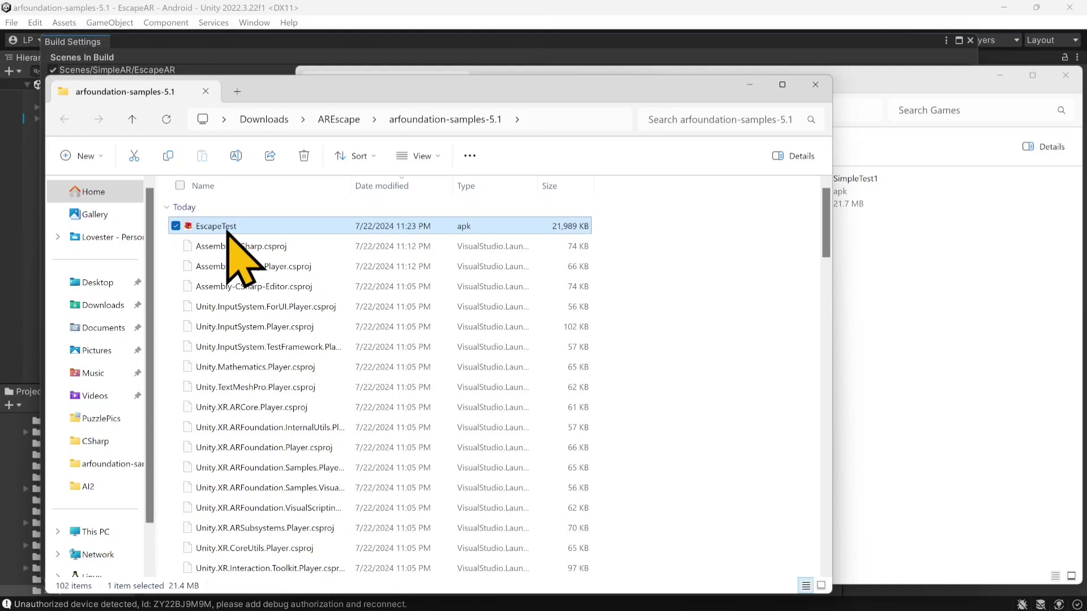
{"action": "left_click_drag", "start_coordinate": [227, 232], "coordinate": [867, 273]}
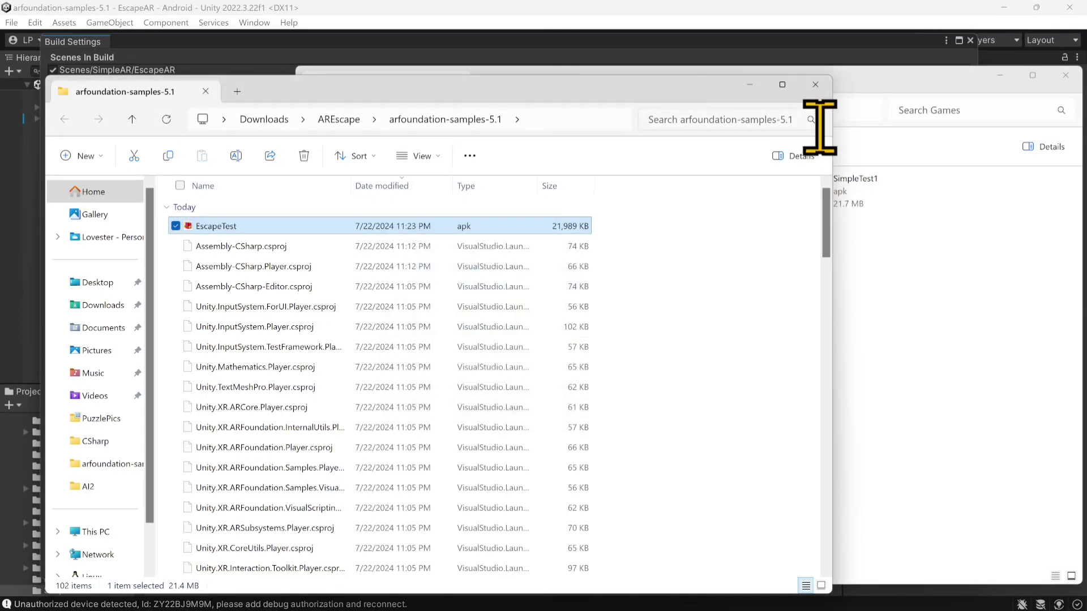
Step: Close the project folder window and move the phone's Games folder window aside
{"action": "left_click", "coordinate": [815, 85]}
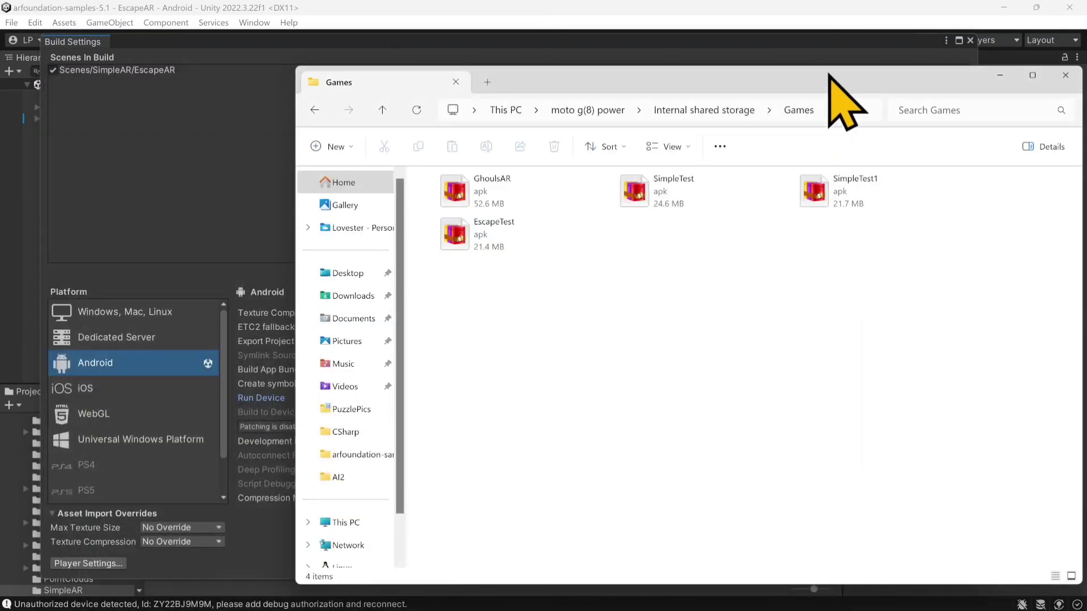
{"action": "left_click_drag", "start_coordinate": [831, 79], "coordinate": [672, 73]}
{"action": "left_click", "coordinate": [888, 67]}
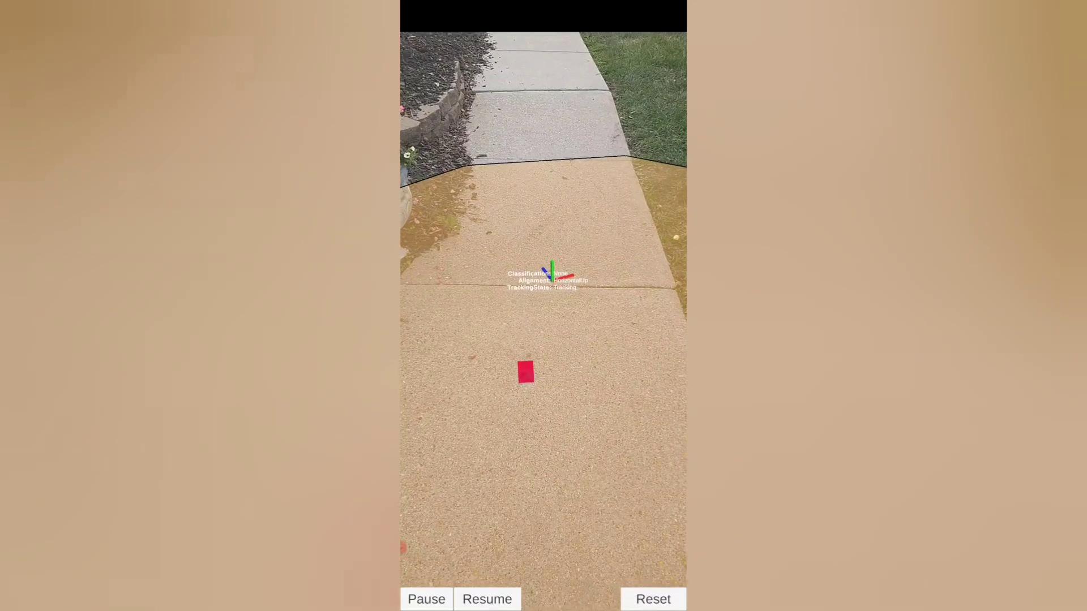
Step: Move the red cube in the AR app on the phone to a nearer spot on the detected pavement plane
{"action": "left_click", "coordinate": [432, 471]}
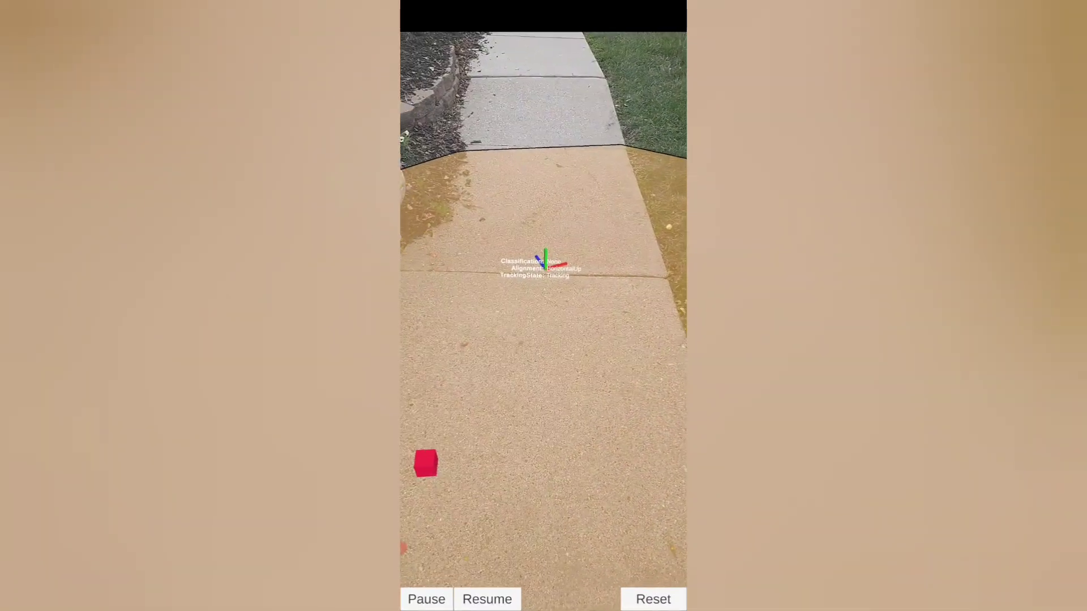
Step: Move the red cube repeatedly between near and far spots along the detected walkway plane in the AR app
{"action": "left_click", "coordinate": [628, 209]}
{"action": "left_click", "coordinate": [560, 496]}
{"action": "left_click", "coordinate": [547, 194]}
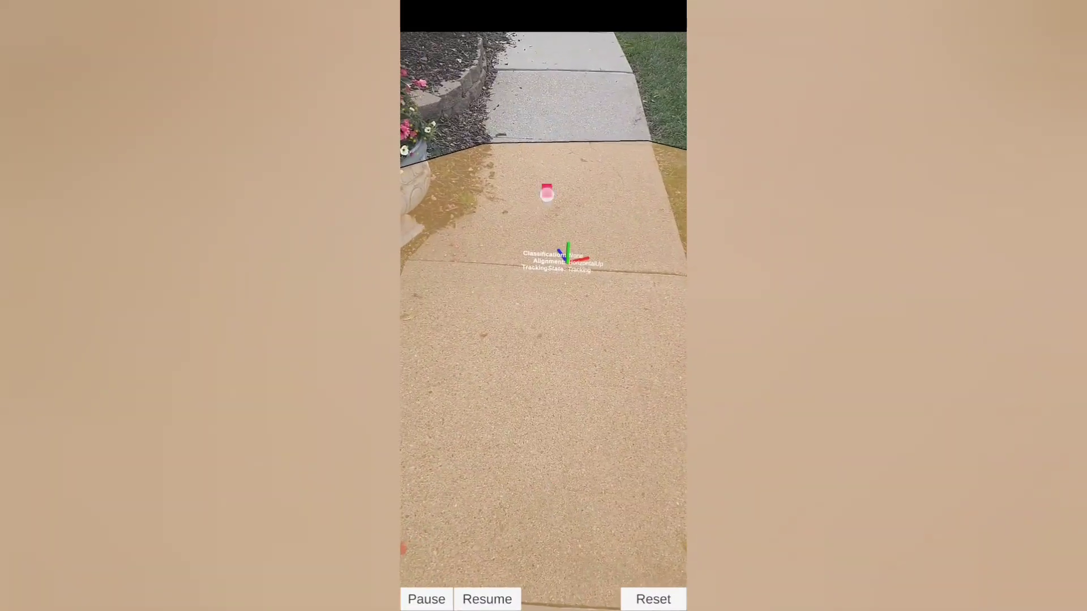
{"action": "left_click", "coordinate": [525, 423]}
{"action": "left_click", "coordinate": [468, 189]}
{"action": "left_click", "coordinate": [634, 198]}
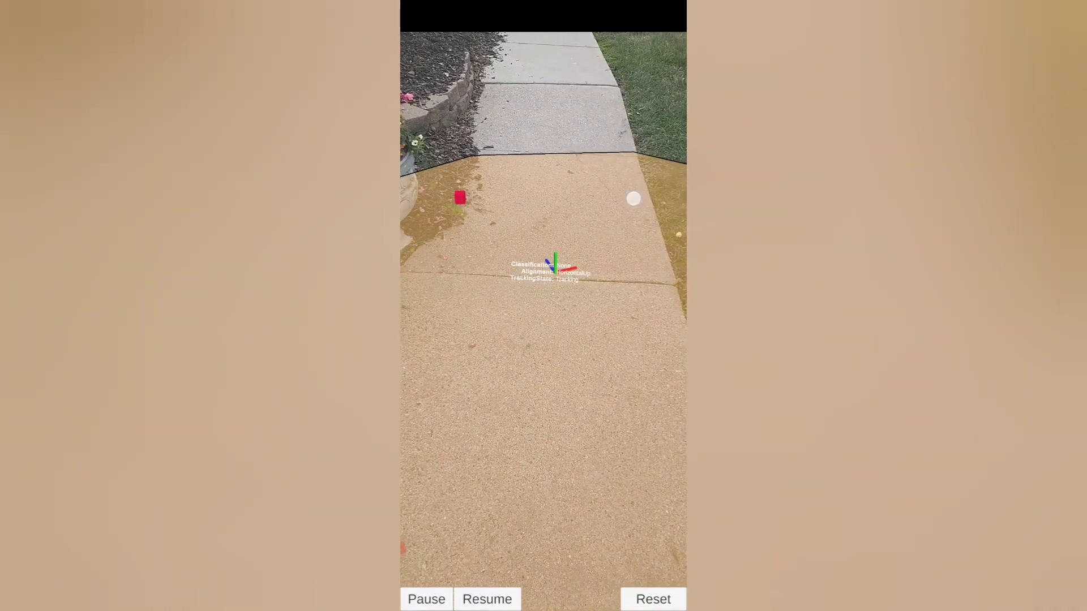
{"action": "left_click", "coordinate": [524, 469]}
{"action": "left_click", "coordinate": [540, 190]}
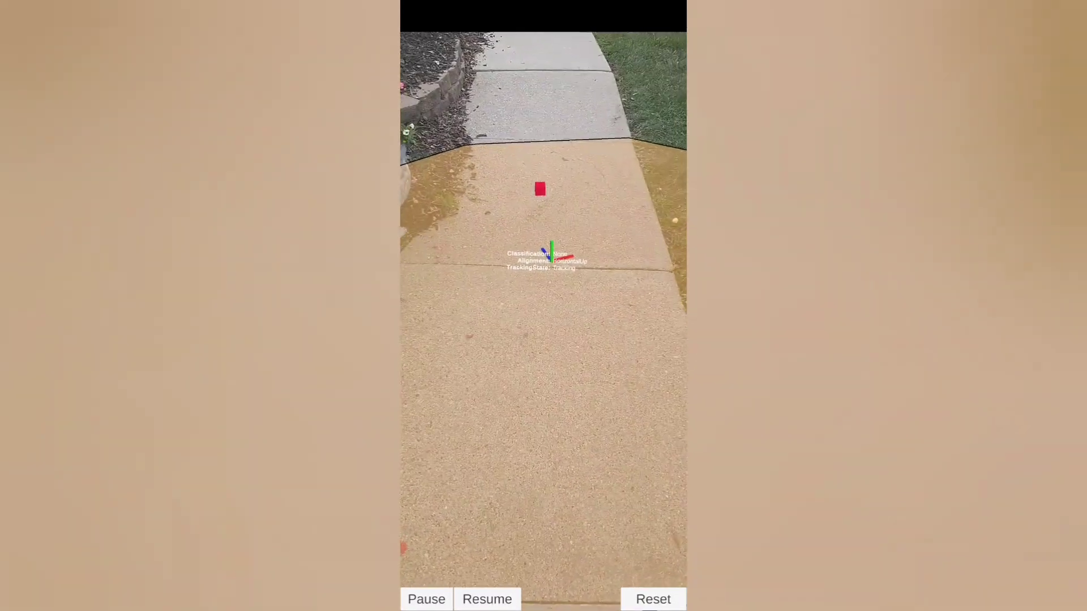
Step: Reposition the red cube on the detected plane around the flower planter and near the grass edge of the walkway
{"action": "left_click", "coordinate": [452, 281]}
{"action": "left_click", "coordinate": [521, 395]}
{"action": "left_click", "coordinate": [503, 277]}
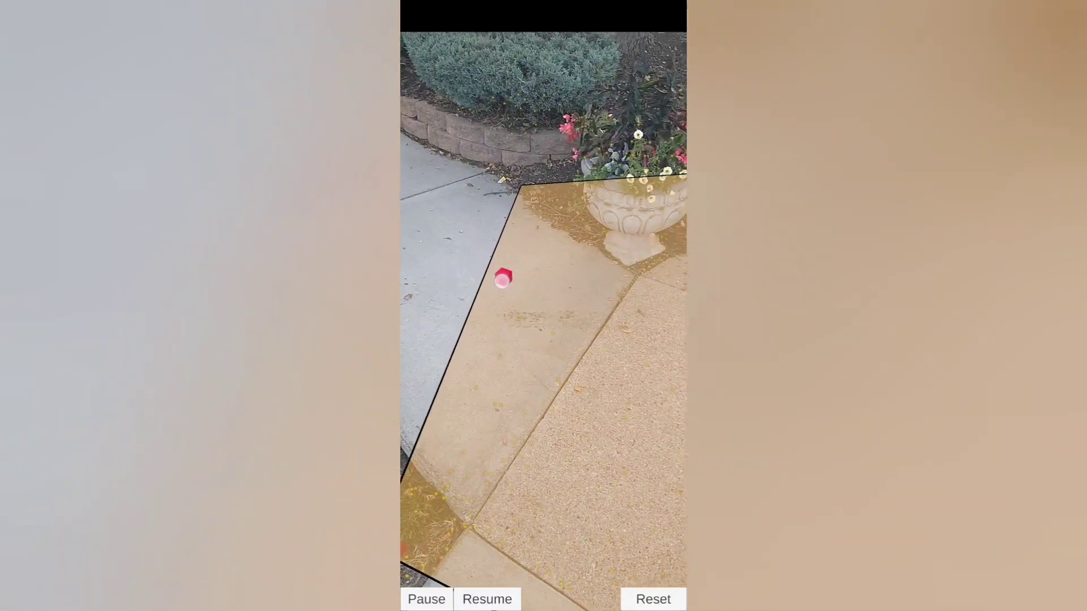
{"action": "left_click", "coordinate": [491, 459]}
{"action": "left_click", "coordinate": [511, 262]}
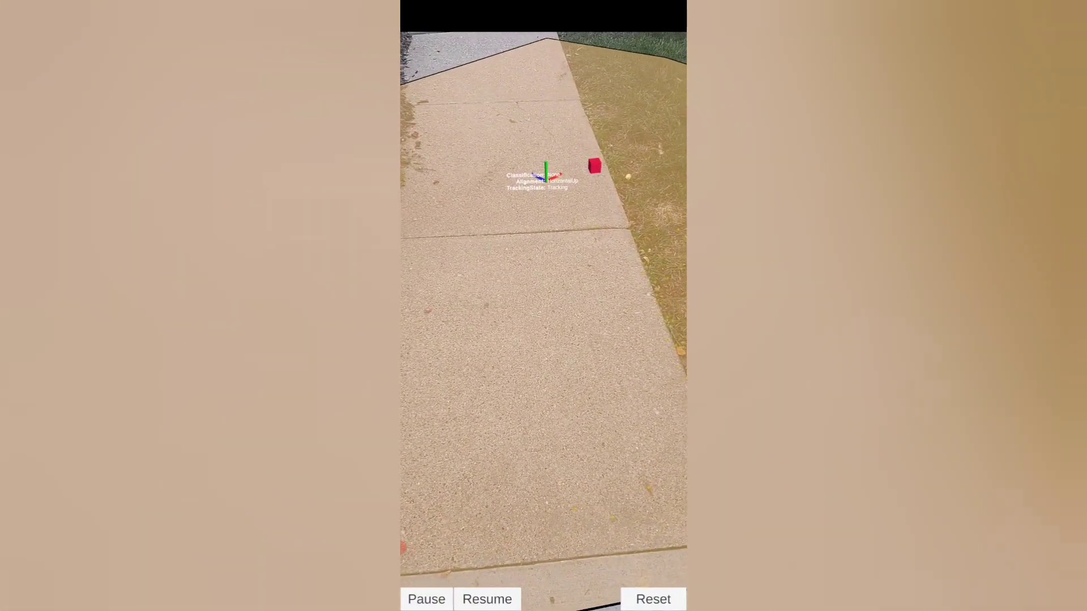
{"action": "left_click", "coordinate": [404, 548]}
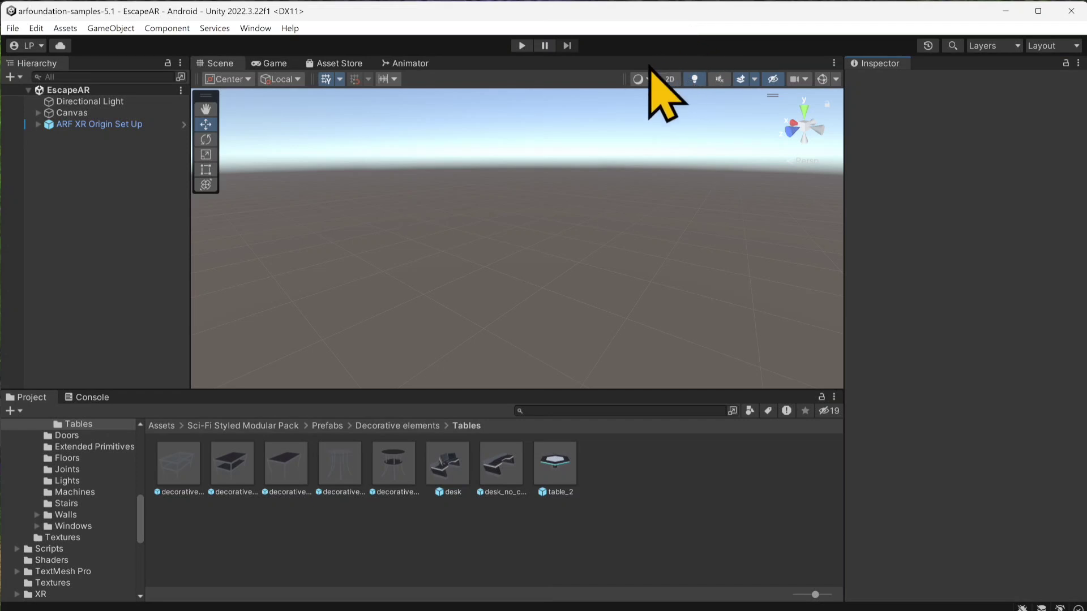
Step: In the Unity editor, inspect XR Origin's AR Place Object component under ARF XR Origin Set Up and locate its Prefab To Place asset
{"action": "left_click", "coordinate": [128, 133]}
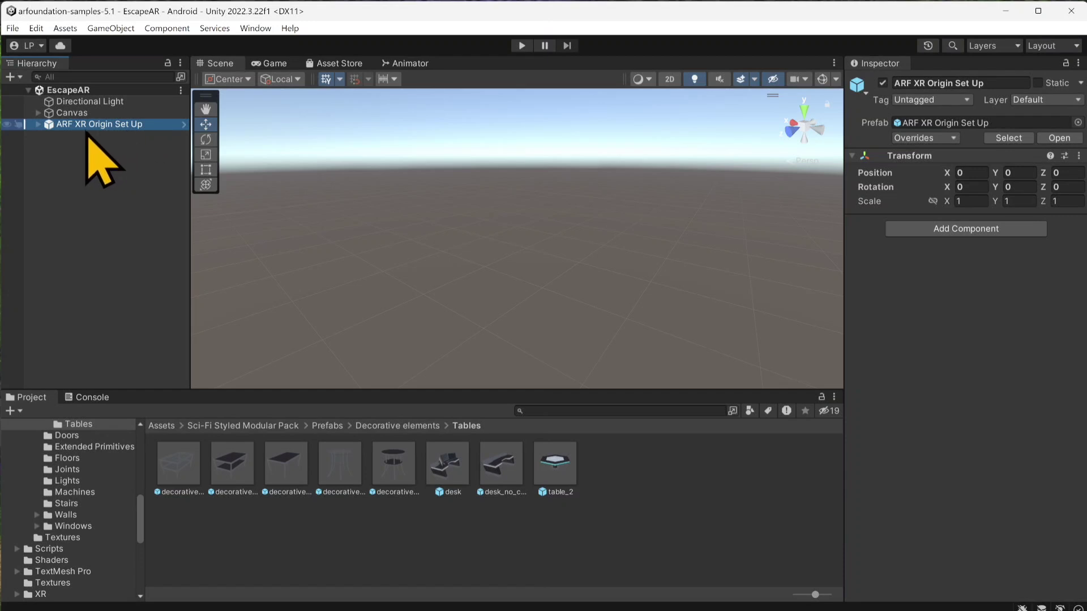
{"action": "left_click", "coordinate": [38, 124]}
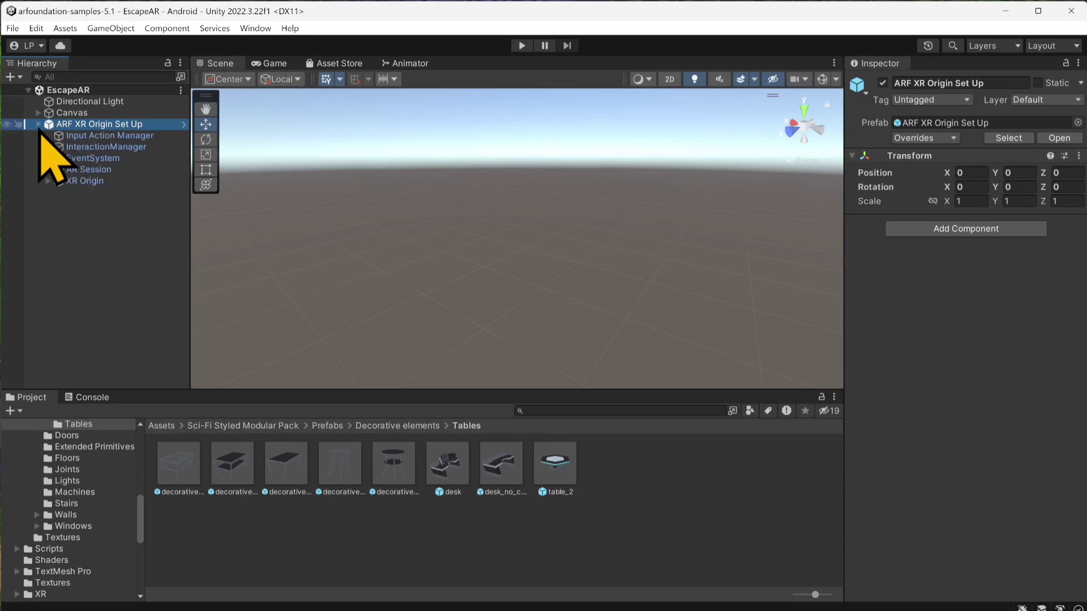
{"action": "left_click", "coordinate": [86, 181]}
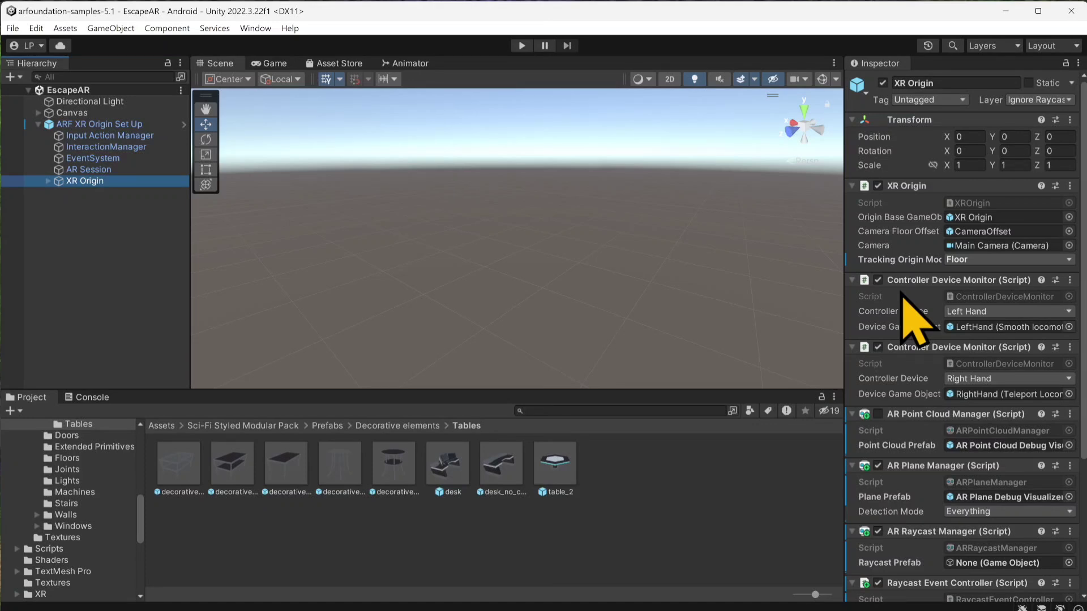
{"action": "scroll", "coordinate": [906, 300], "scroll_direction": "down", "scroll_amount": 6}
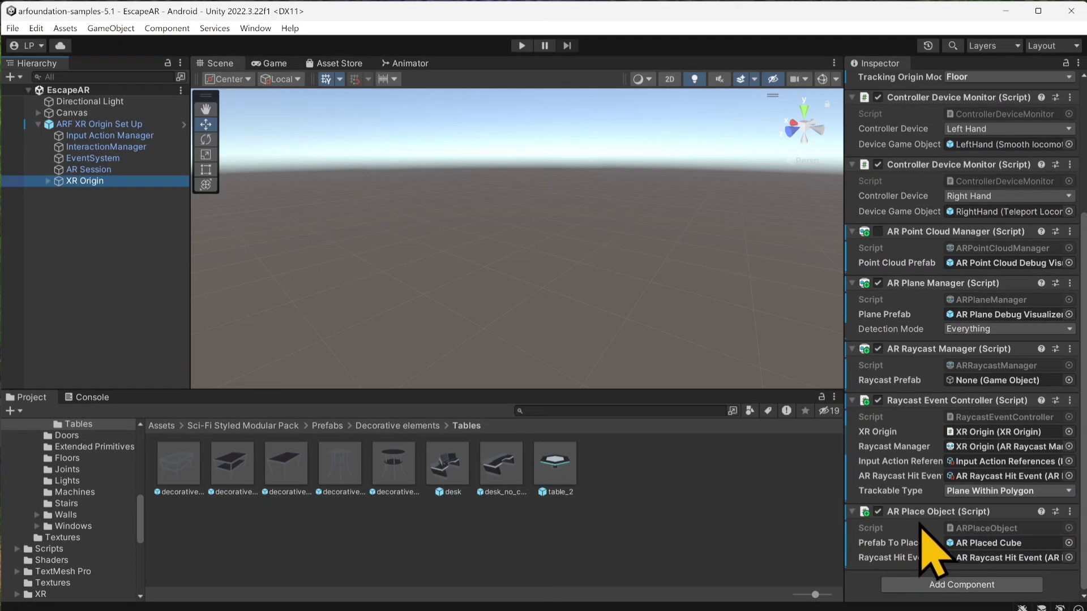
{"action": "left_click", "coordinate": [962, 545]}
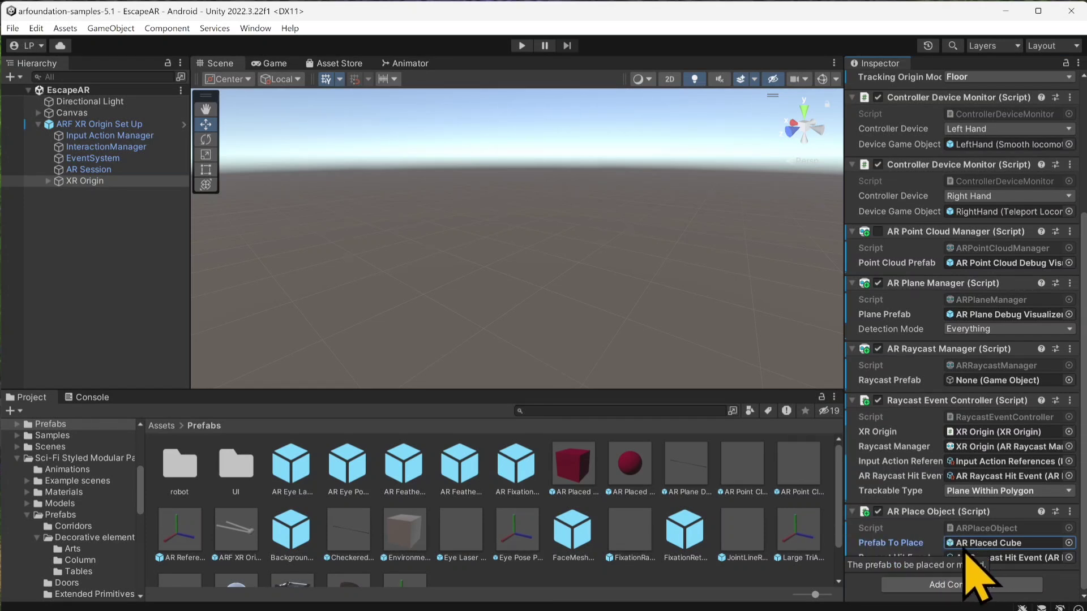
Step: Create an empty object named Room in the EscapeAR scene and add the modular pack's floor_3 prefab as its child
{"action": "right_click", "coordinate": [79, 212]}
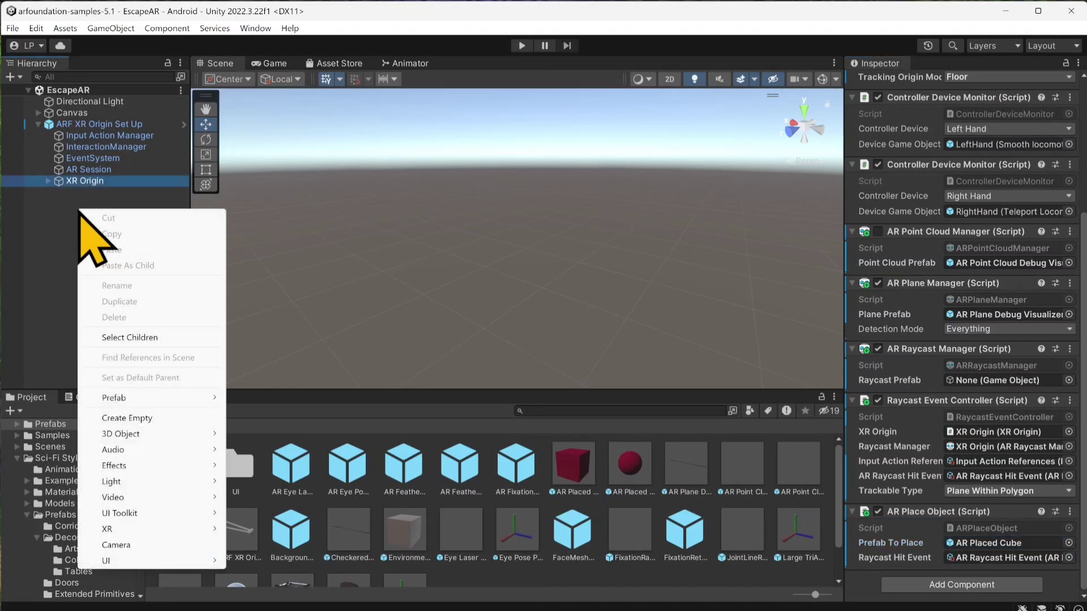
{"action": "left_click", "coordinate": [126, 418]}
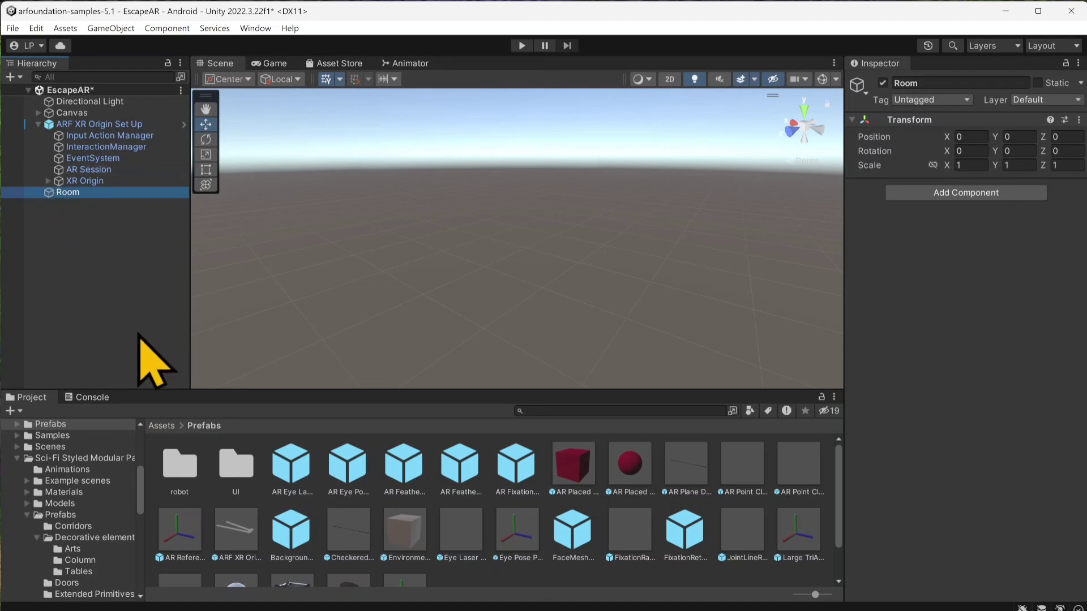
{"action": "left_click", "coordinate": [166, 427]}
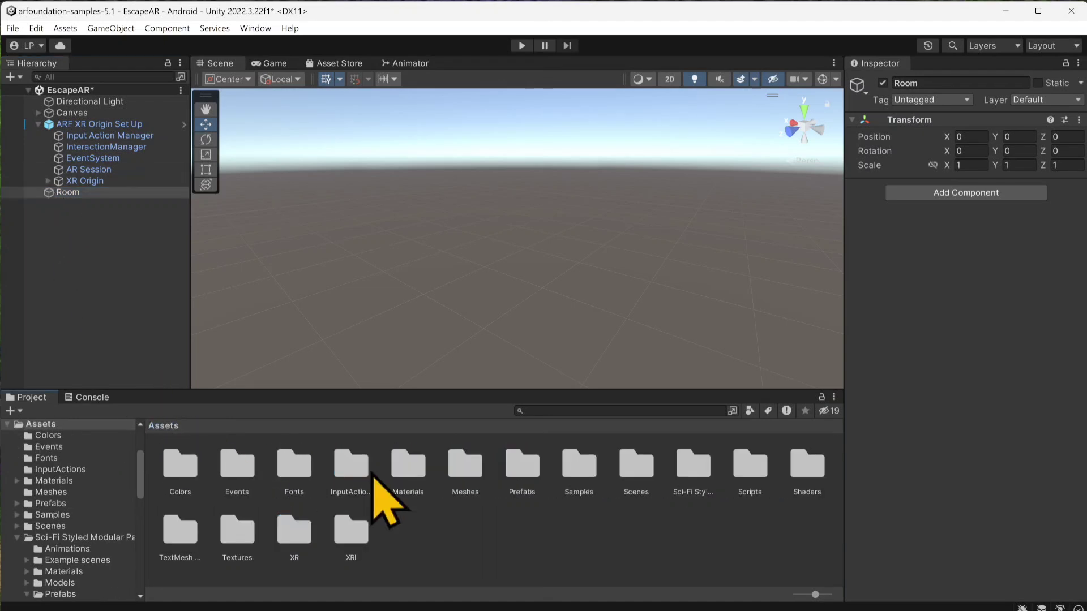
{"action": "double_click", "coordinate": [695, 465]}
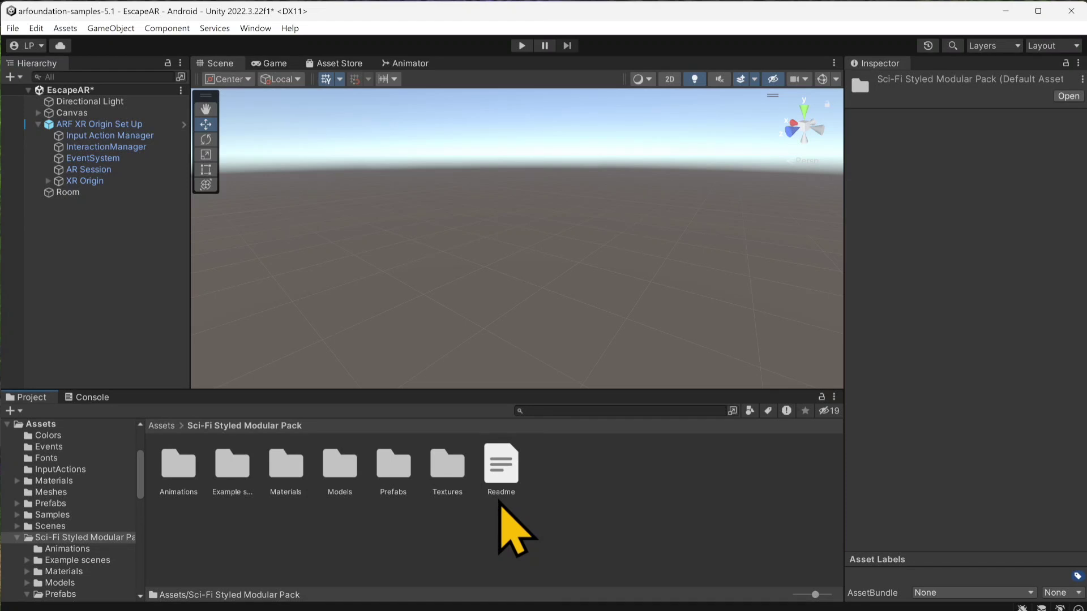
{"action": "double_click", "coordinate": [393, 470]}
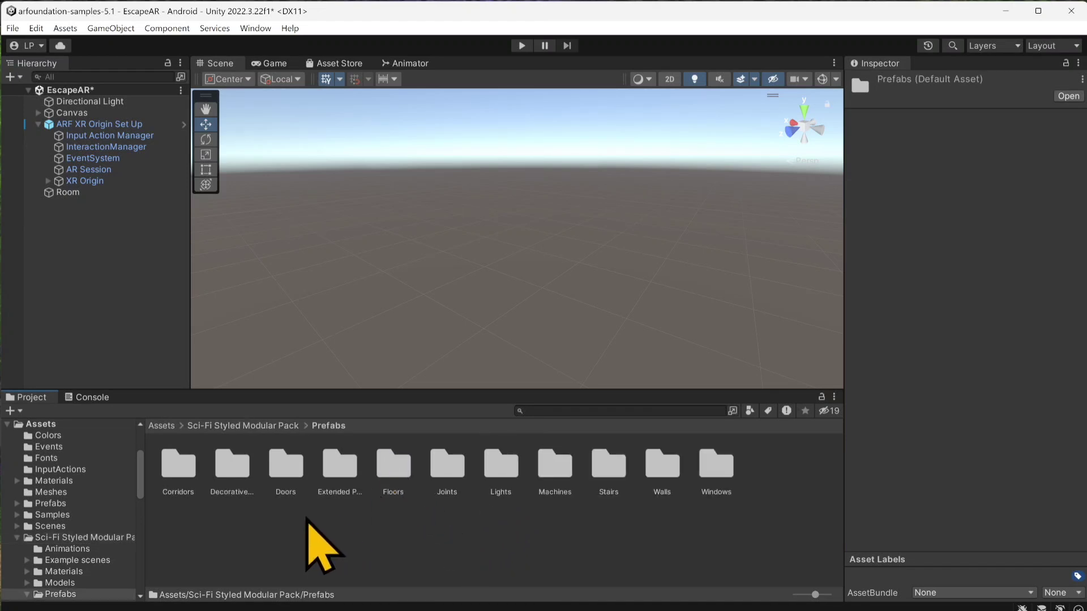
{"action": "double_click", "coordinate": [399, 473]}
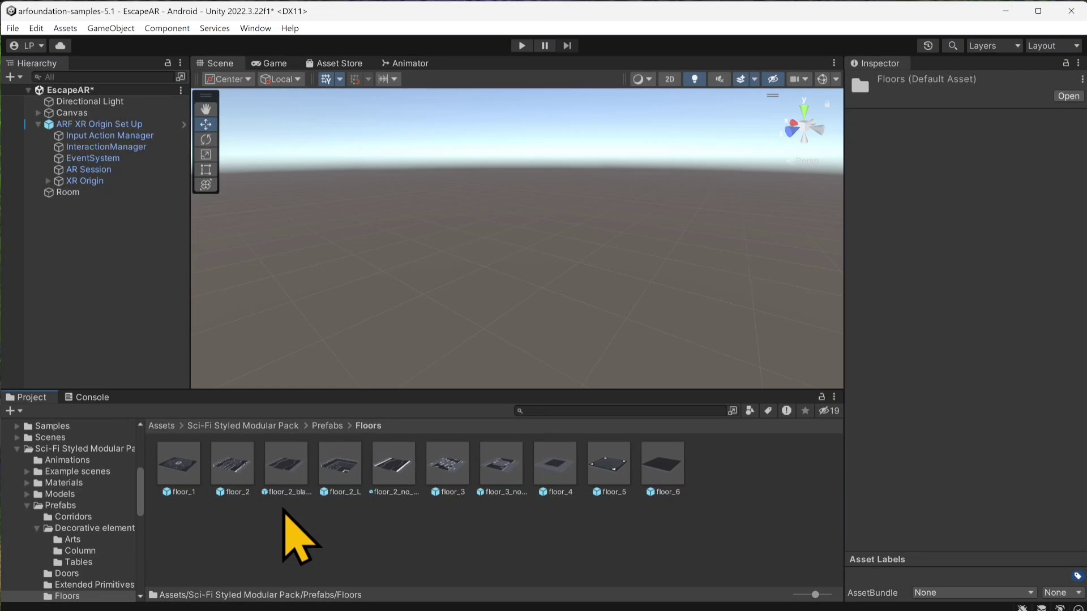
{"action": "left_click_drag", "start_coordinate": [447, 473], "coordinate": [65, 199]}
{"action": "left_click", "coordinate": [78, 195]}
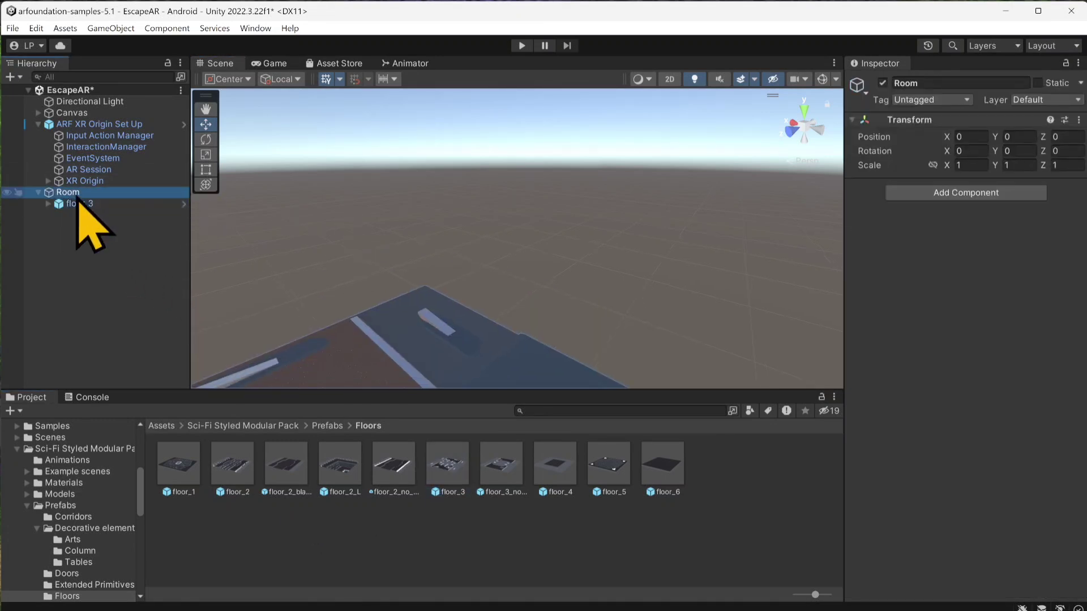
{"action": "key", "text": "f"}
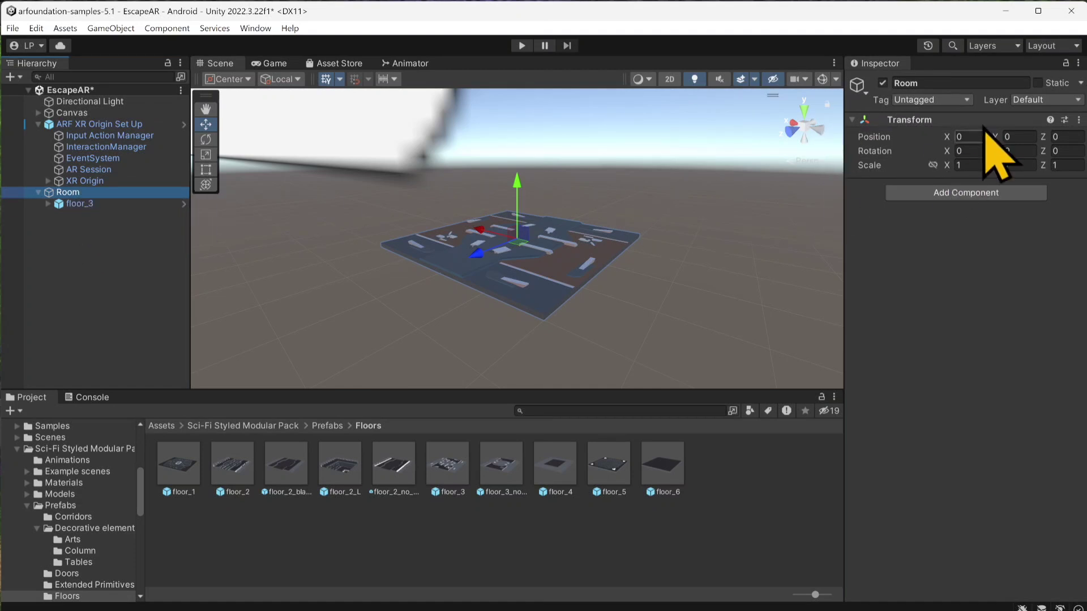
{"action": "left_click", "coordinate": [59, 205]}
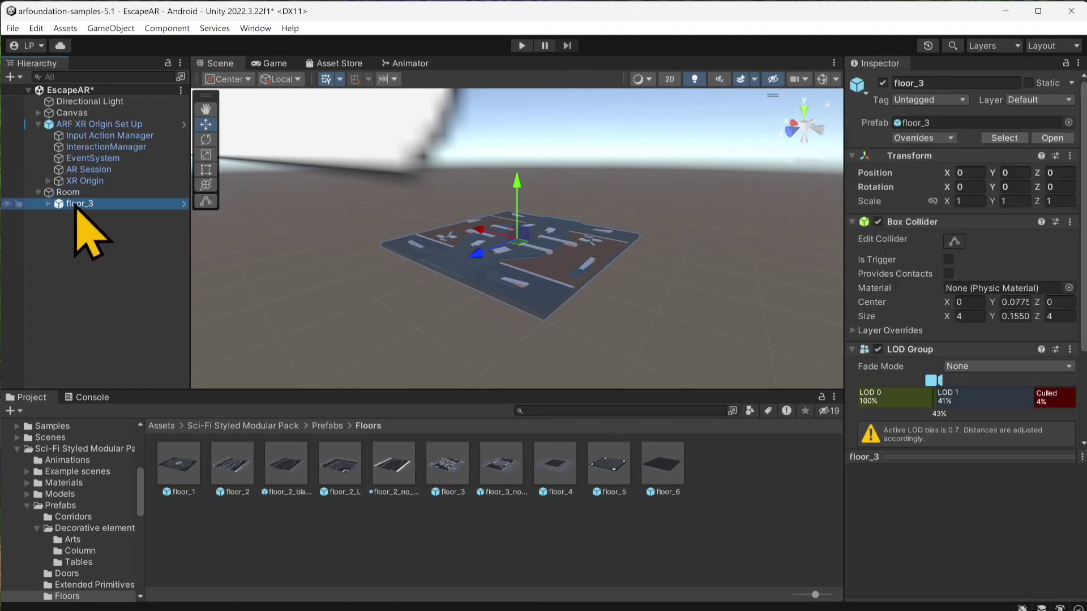
{"action": "left_click", "coordinate": [69, 193]}
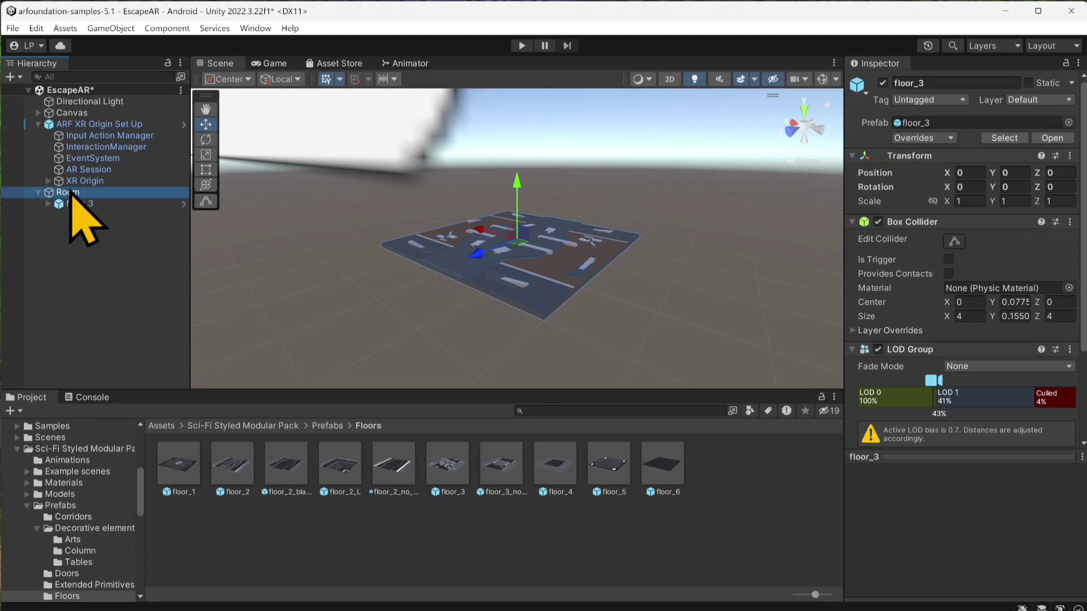
Step: Add the window_big prefab from the Sci-Fi Styled Modular Pack's Windows folder as a child of Room
{"action": "left_click", "coordinate": [316, 430]}
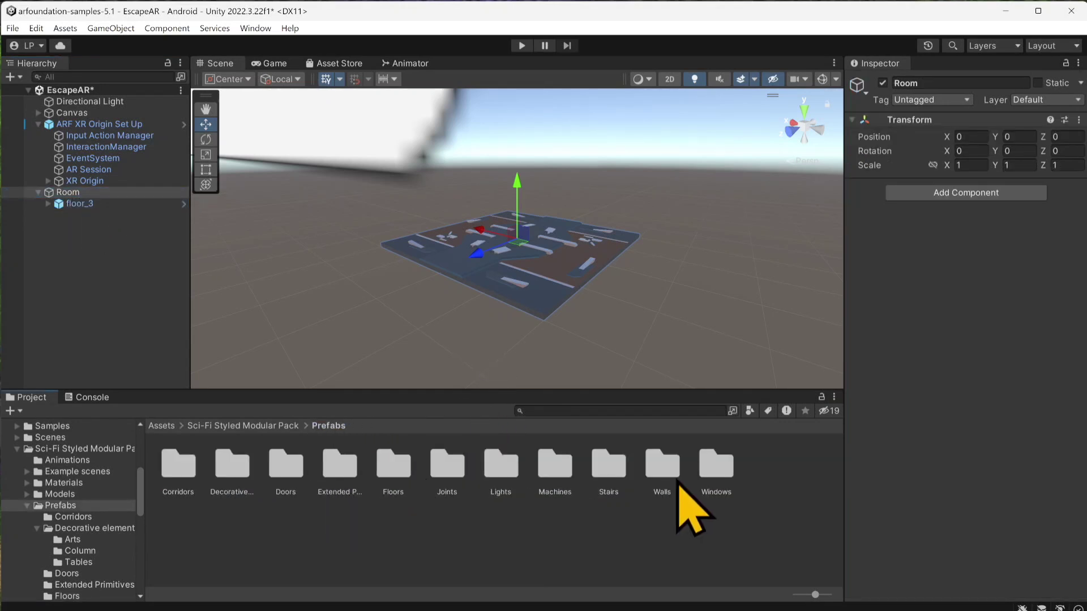
{"action": "double_click", "coordinate": [709, 462]}
{"action": "left_click_drag", "start_coordinate": [250, 477], "coordinate": [86, 195]}
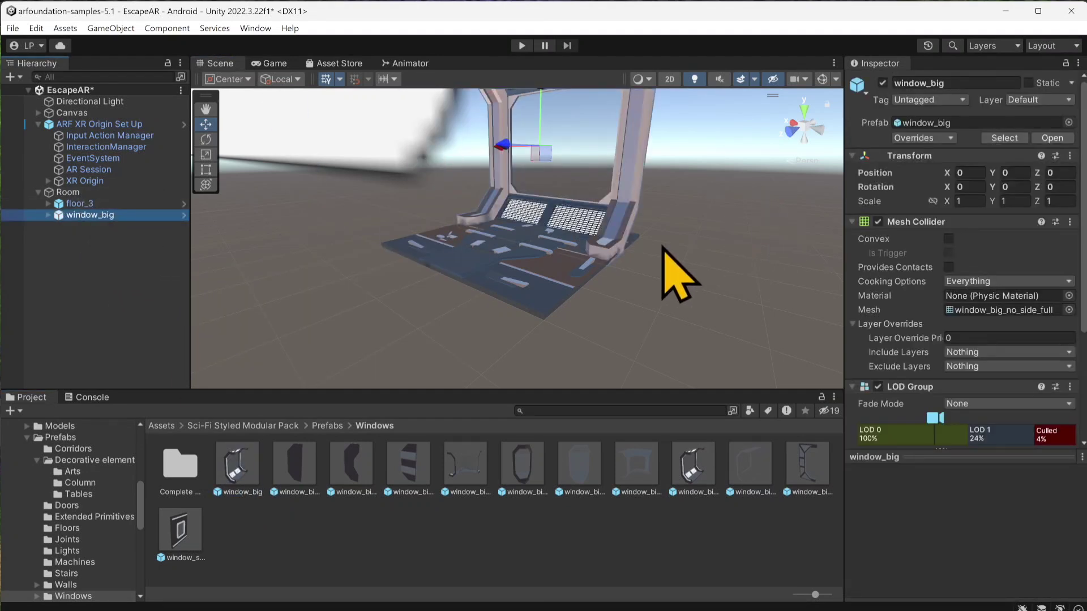
Step: Snap window_big's bottom corner to the floor corner so the window stands at the floor's edge at Z -2
{"action": "scroll", "coordinate": [662, 248], "scroll_direction": "up", "scroll_amount": 5}
{"action": "middle_click_drag", "start_coordinate": [626, 284], "coordinate": [501, 257]}
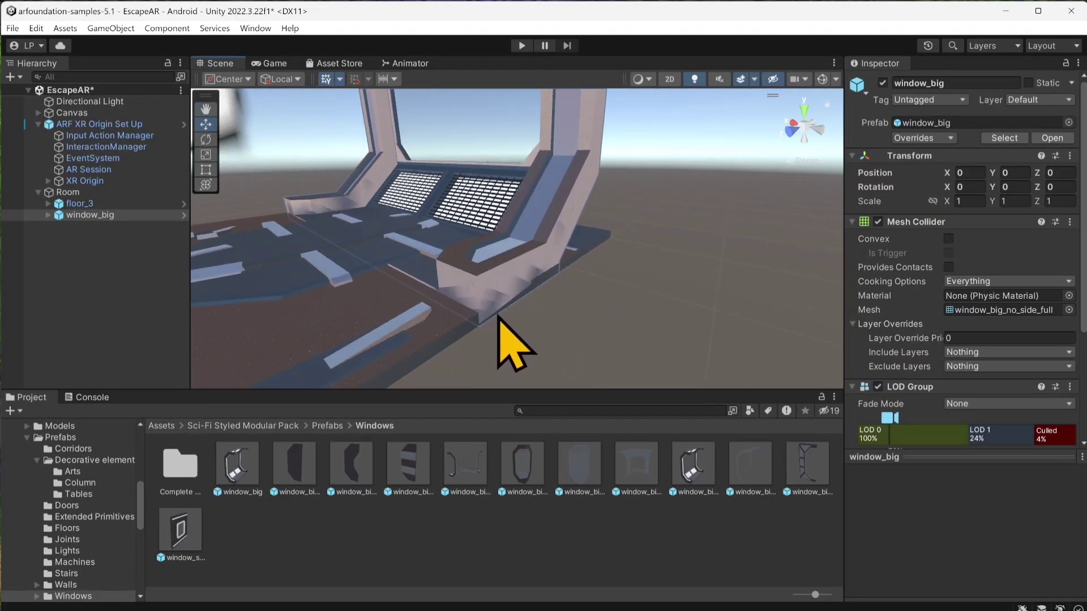
{"action": "left_click_drag", "start_coordinate": [479, 328], "coordinate": [608, 242]}
{"action": "scroll", "coordinate": [585, 260], "scroll_direction": "down", "scroll_amount": 6}
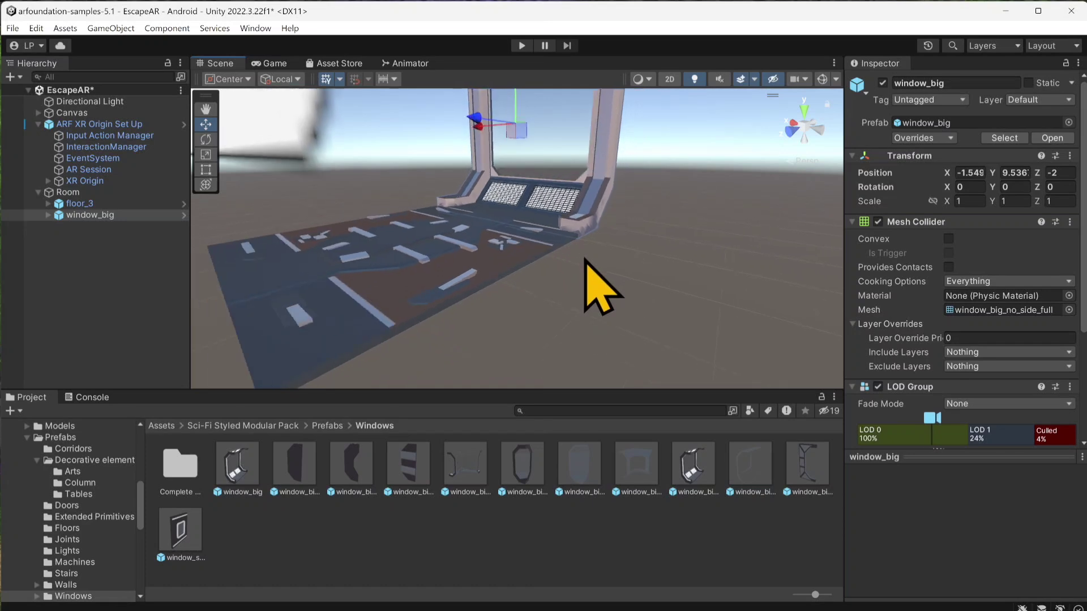
{"action": "middle_click_drag", "start_coordinate": [585, 260], "coordinate": [651, 303]}
{"action": "scroll", "coordinate": [635, 321], "scroll_direction": "down", "scroll_amount": 3}
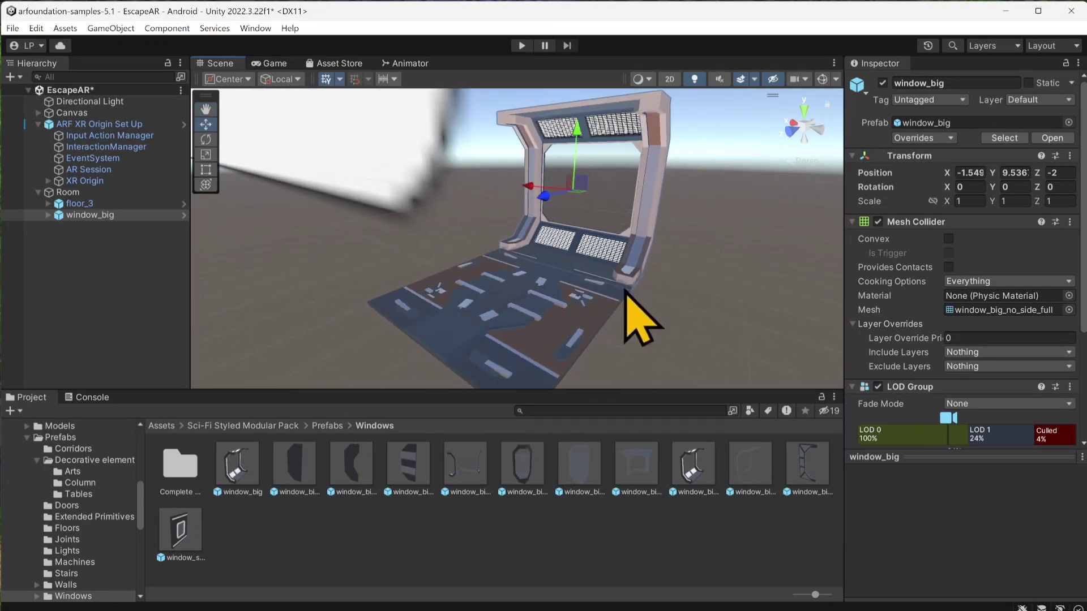
{"action": "left_click_drag", "start_coordinate": [531, 281], "coordinate": [546, 303], "text": "alt"}
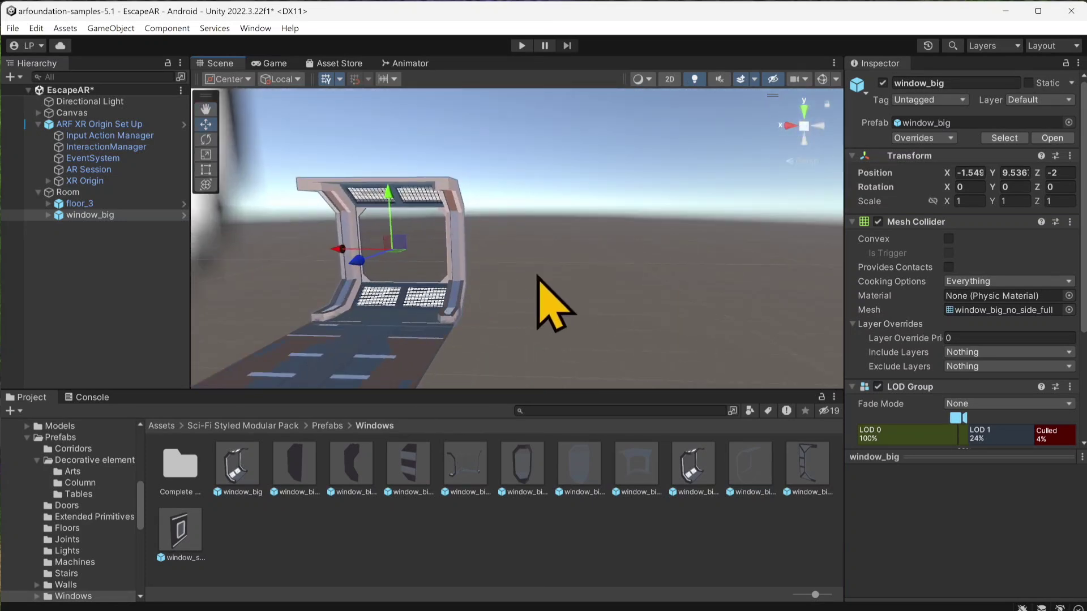
{"action": "middle_click_drag", "start_coordinate": [546, 303], "coordinate": [655, 249]}
{"action": "left_click_drag", "start_coordinate": [655, 250], "coordinate": [537, 309], "text": "alt"}
{"action": "middle_click_drag", "start_coordinate": [537, 309], "coordinate": [555, 267]}
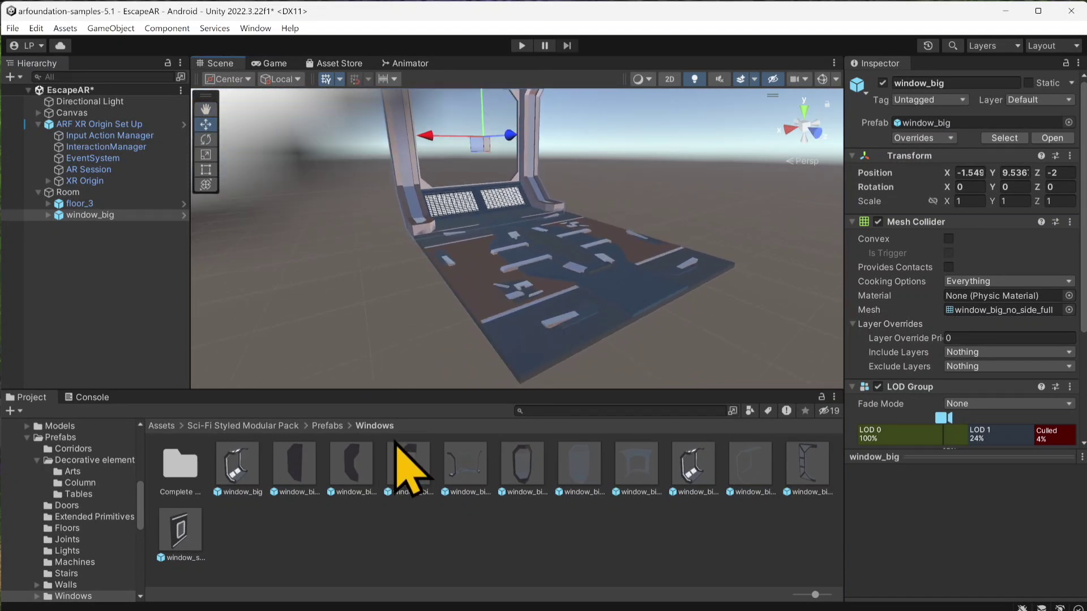
Step: Place the decorative_wall_4_no_computer prefab from the Walls folder on the floor and set its Y rotation to 180
{"action": "left_click", "coordinate": [331, 427]}
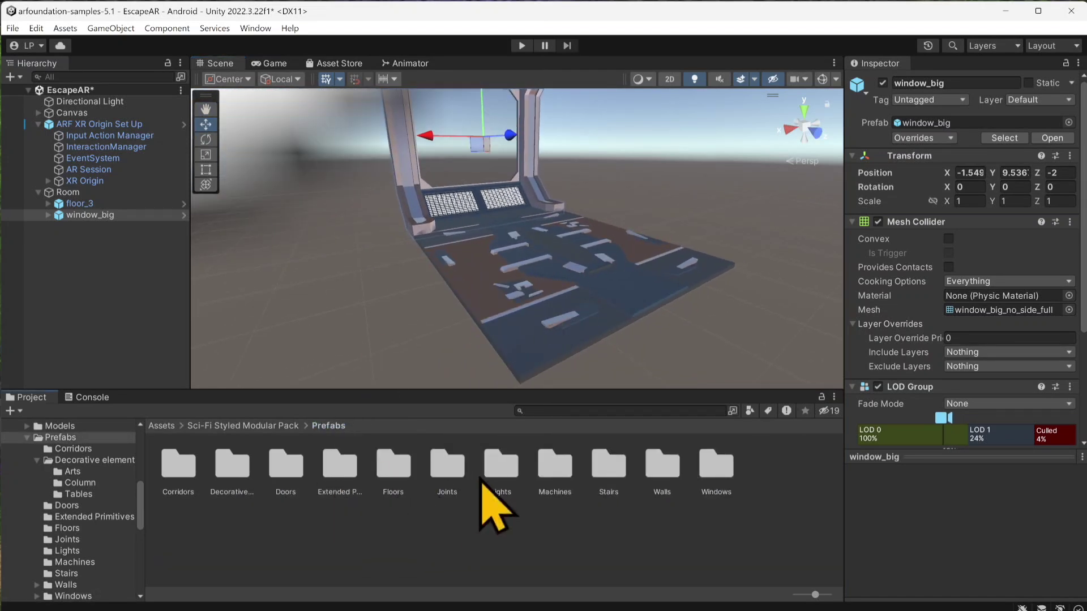
{"action": "double_click", "coordinate": [652, 485]}
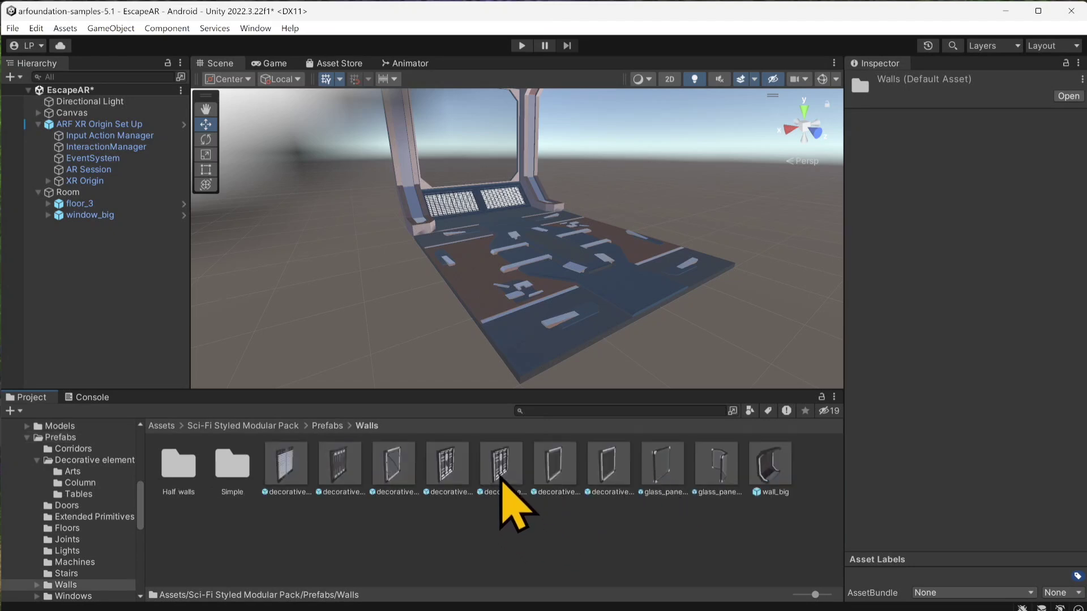
{"action": "left_click_drag", "start_coordinate": [501, 478], "coordinate": [602, 276]}
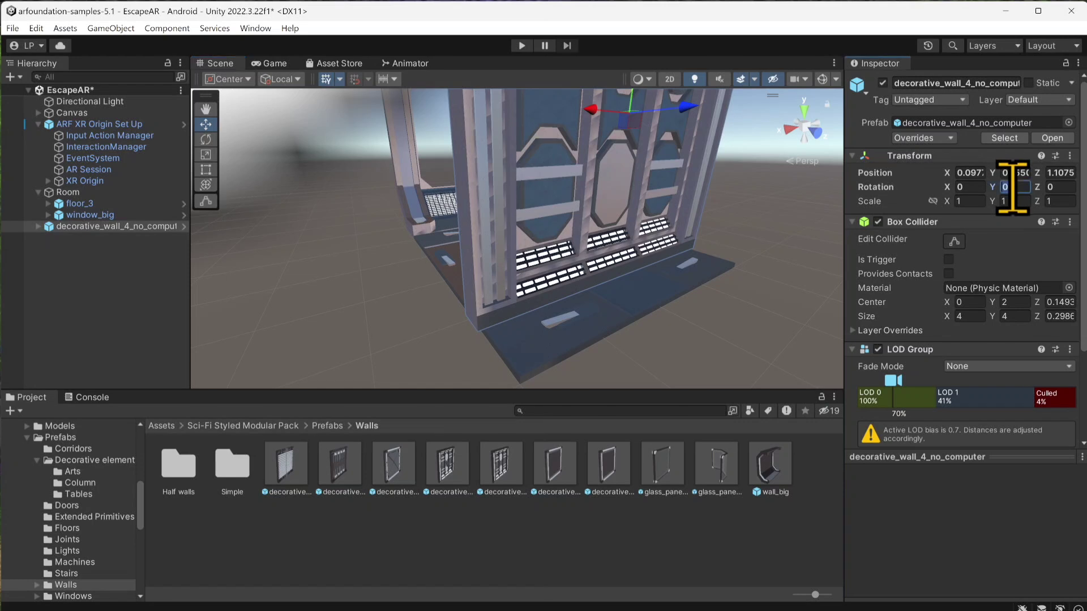
{"action": "type", "text": "180"}
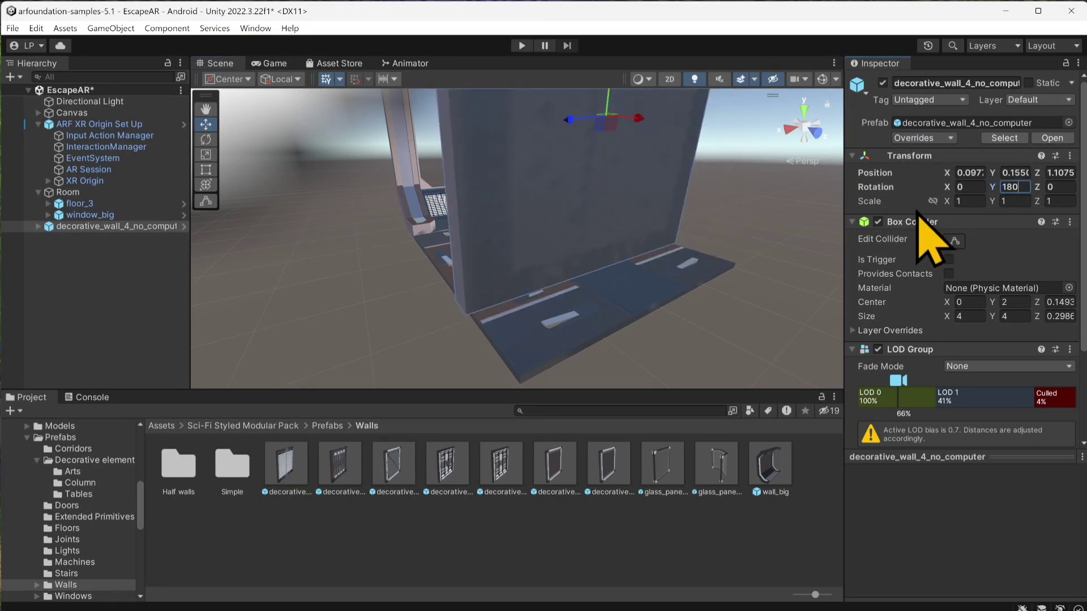
Step: Move the decorative wall to the floor edge opposite the window and snap its bottom corner to the floor corner, at about Z 2.3
{"action": "left_click_drag", "start_coordinate": [572, 120], "coordinate": [678, 128]}
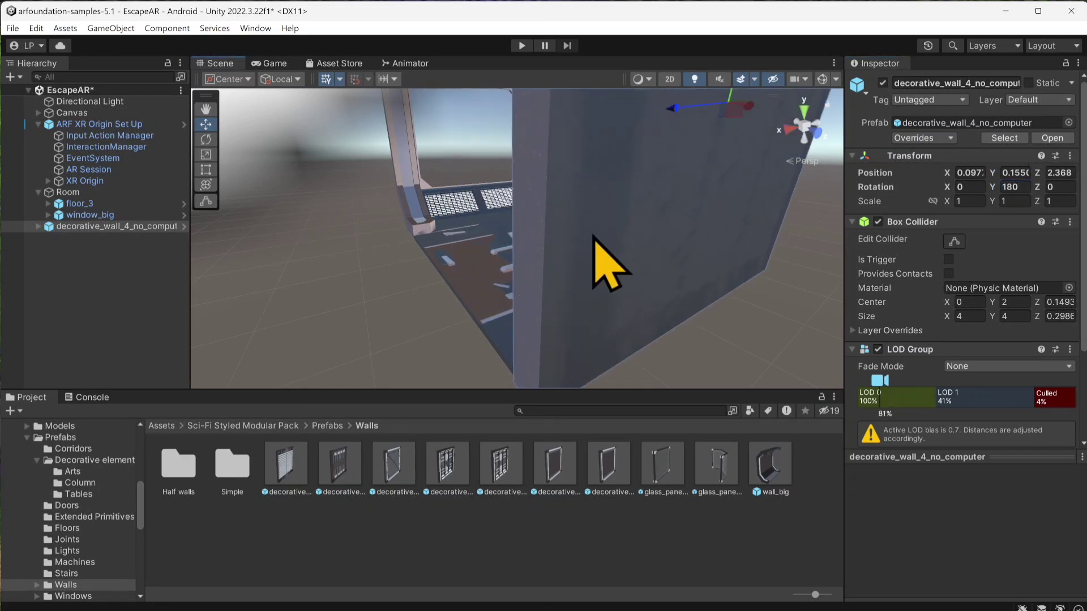
{"action": "middle_click_drag", "start_coordinate": [592, 236], "coordinate": [628, 235]}
{"action": "right_click_drag", "start_coordinate": [628, 236], "coordinate": [692, 192]}
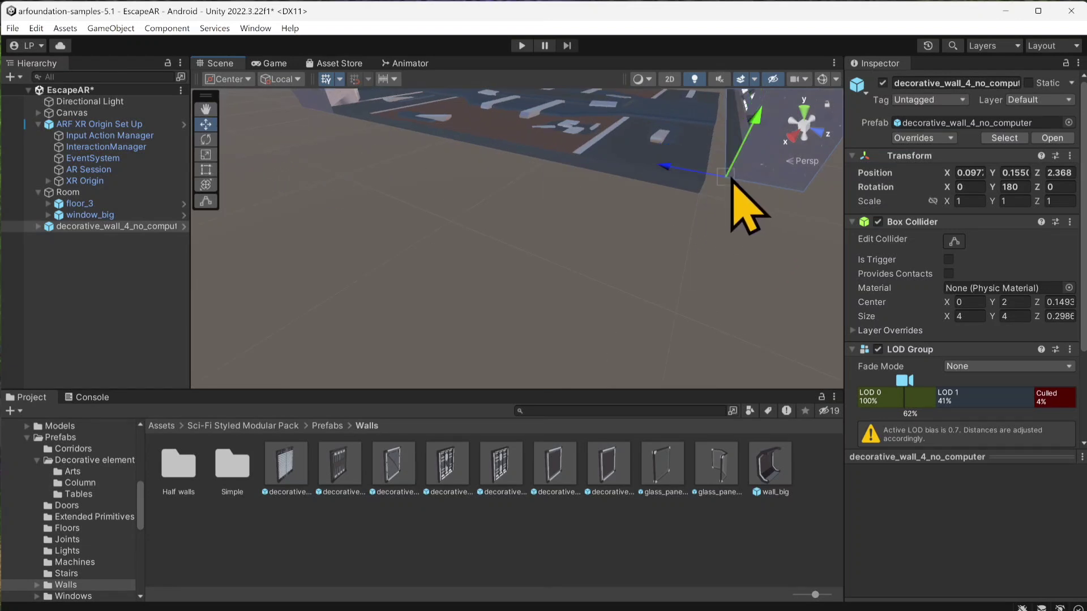
{"action": "left_click_drag", "start_coordinate": [731, 178], "coordinate": [700, 200]}
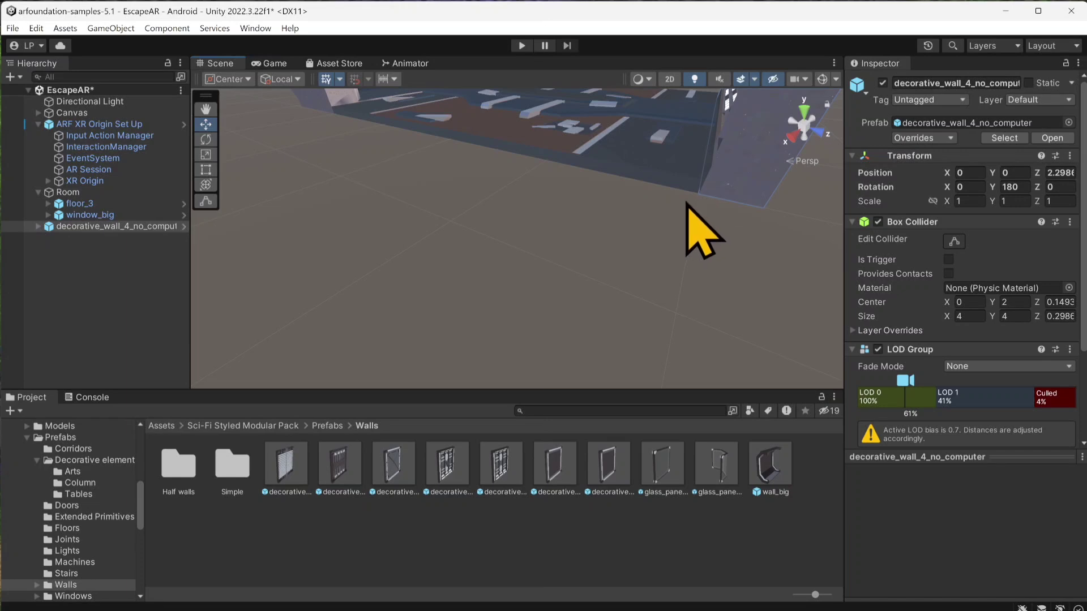
Step: Place the decorative_wall_5 prefab from the Walls folder on the floor and make it and decorative_wall_4_no_computer children of Room
{"action": "middle_click_drag", "start_coordinate": [609, 296], "coordinate": [621, 340]}
{"action": "mouse_move", "coordinate": [582, 248]}
{"action": "right_mouse_down"}
{"action": "mouse_move", "coordinate": [594, 190]}
{"action": "mouse_move", "coordinate": [589, 236]}
{"action": "right_mouse_up"}
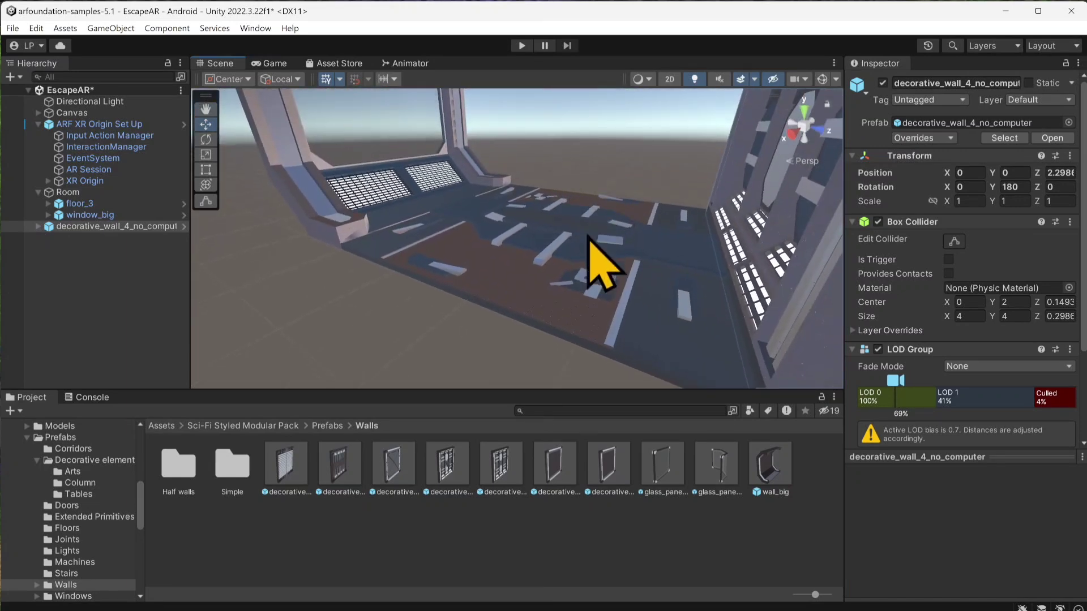
{"action": "left_click_drag", "start_coordinate": [564, 473], "coordinate": [493, 232]}
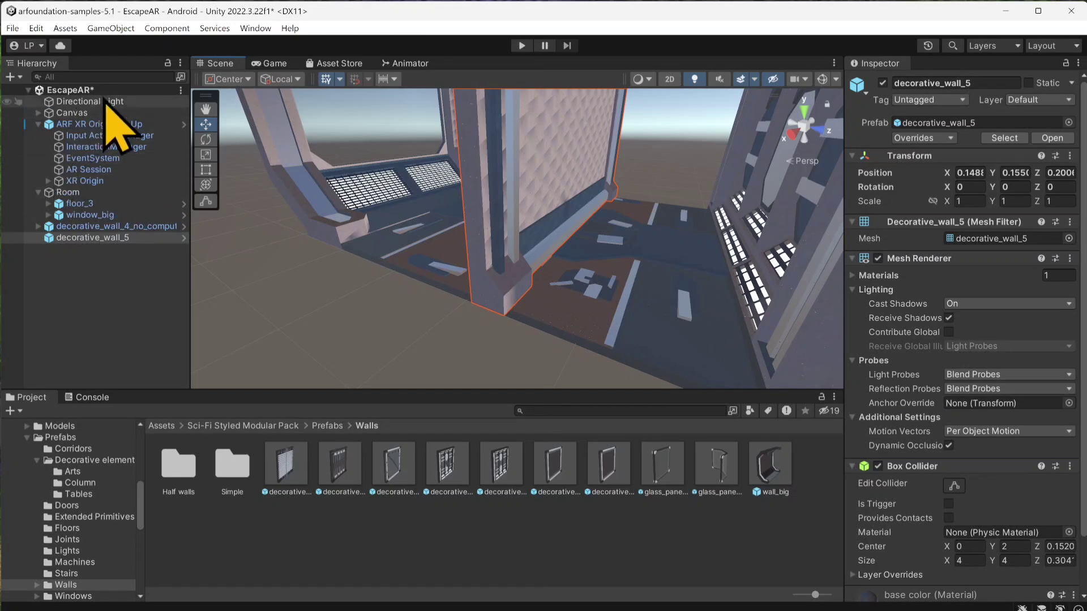
{"action": "left_click_drag", "start_coordinate": [94, 228], "coordinate": [75, 194]}
{"action": "left_click", "coordinate": [91, 237]}
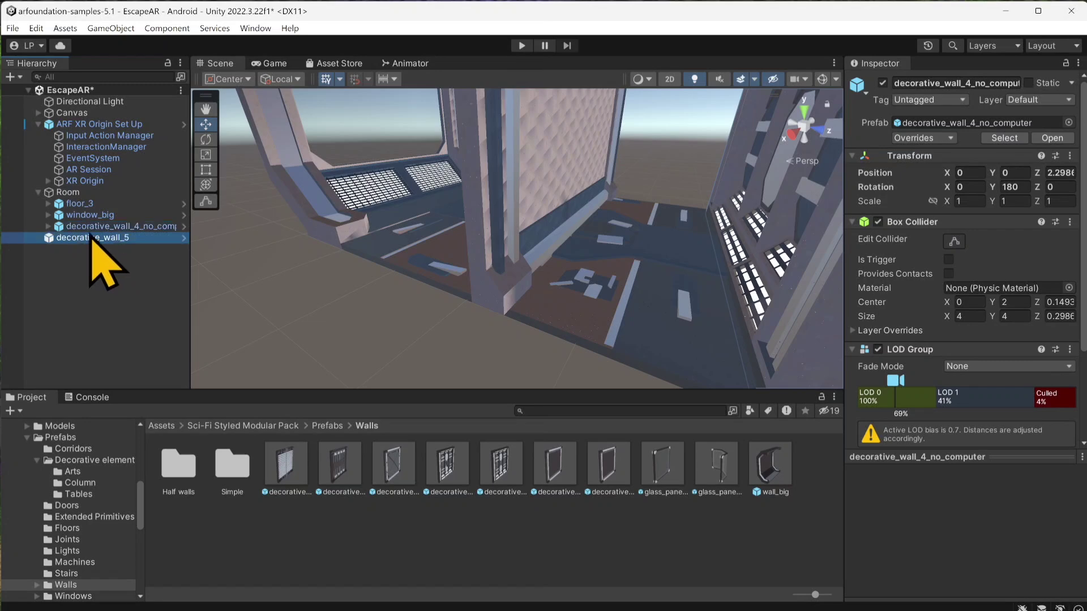
{"action": "left_click_drag", "start_coordinate": [90, 236], "coordinate": [75, 195]}
Step: Set decorative_wall_5's Y rotation to 90 and move it out to the open side of the floor at about X -2.45
{"action": "middle_click_drag", "start_coordinate": [477, 242], "coordinate": [457, 312]}
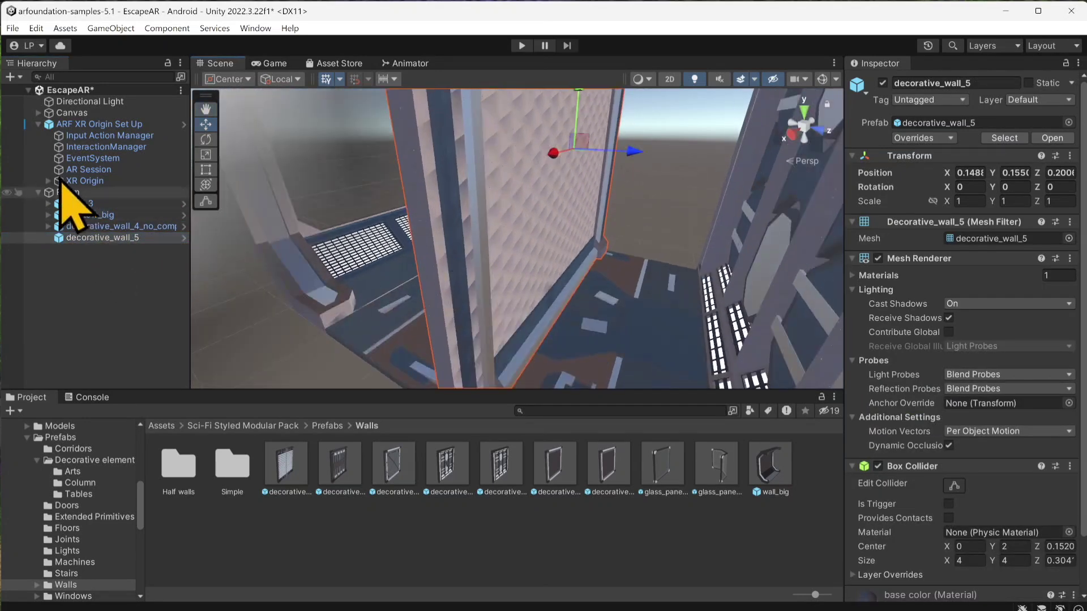
{"action": "right_click_drag", "start_coordinate": [638, 231], "coordinate": [542, 229]}
{"action": "middle_click_drag", "start_coordinate": [572, 243], "coordinate": [509, 252]}
{"action": "type", "text": "90"}
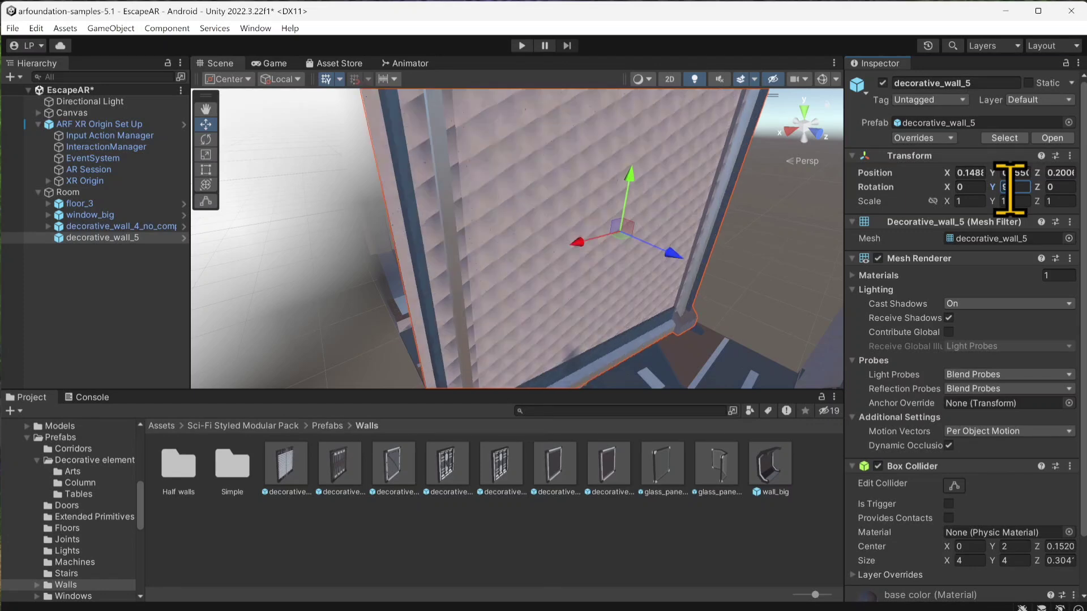
{"action": "left_click_drag", "start_coordinate": [568, 241], "coordinate": [667, 171]}
{"action": "right_click_drag", "start_coordinate": [589, 217], "coordinate": [672, 262]}
{"action": "middle_click_drag", "start_coordinate": [673, 261], "coordinate": [565, 256]}
Step: Snap decorative_wall_5's bottom corner to the floor corner beside decorative_wall_4_no_computer, at about X -2.2
{"action": "left_click_drag", "start_coordinate": [655, 302], "coordinate": [701, 274]}
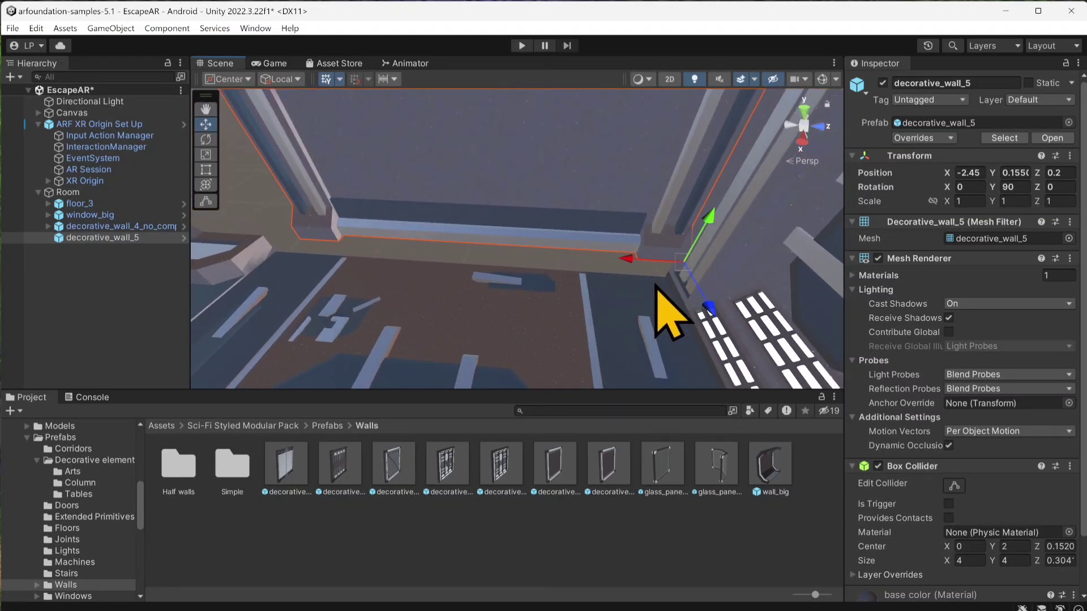
{"action": "left_click_drag", "start_coordinate": [672, 288], "coordinate": [674, 279]}
{"action": "middle_click_drag", "start_coordinate": [645, 241], "coordinate": [651, 212]}
{"action": "right_click_drag", "start_coordinate": [652, 213], "coordinate": [577, 153]}
{"action": "middle_click_drag", "start_coordinate": [617, 209], "coordinate": [762, 274]}
Step: Stretch decorative_wall_5 with the Rect tool until it reaches the window frame, at an X scale of about 1.37
{"action": "left_click", "coordinate": [205, 169]}
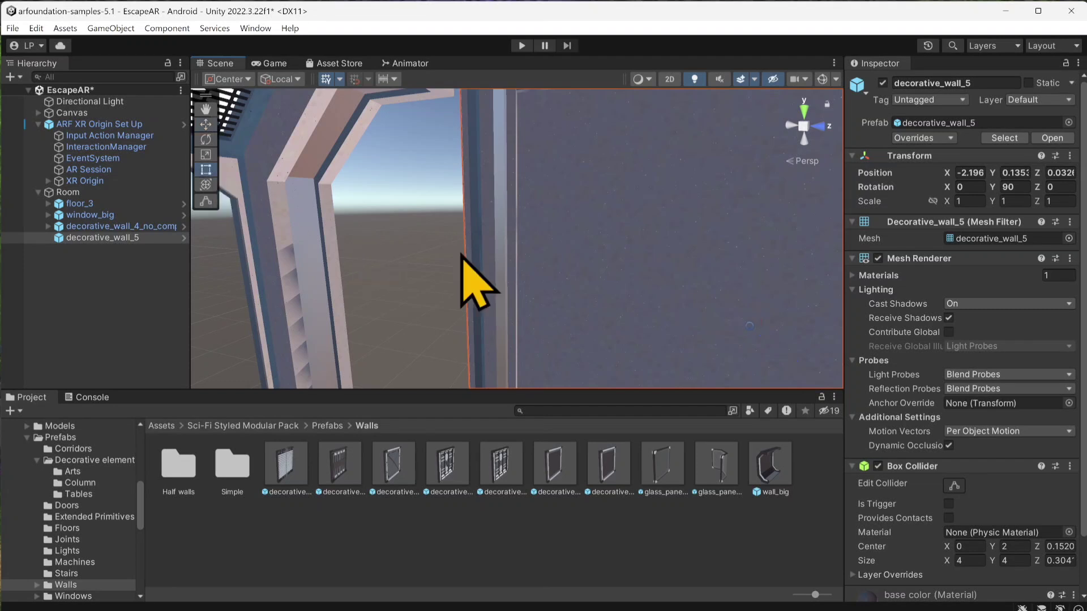
{"action": "right_click_drag", "start_coordinate": [498, 297], "coordinate": [482, 299]}
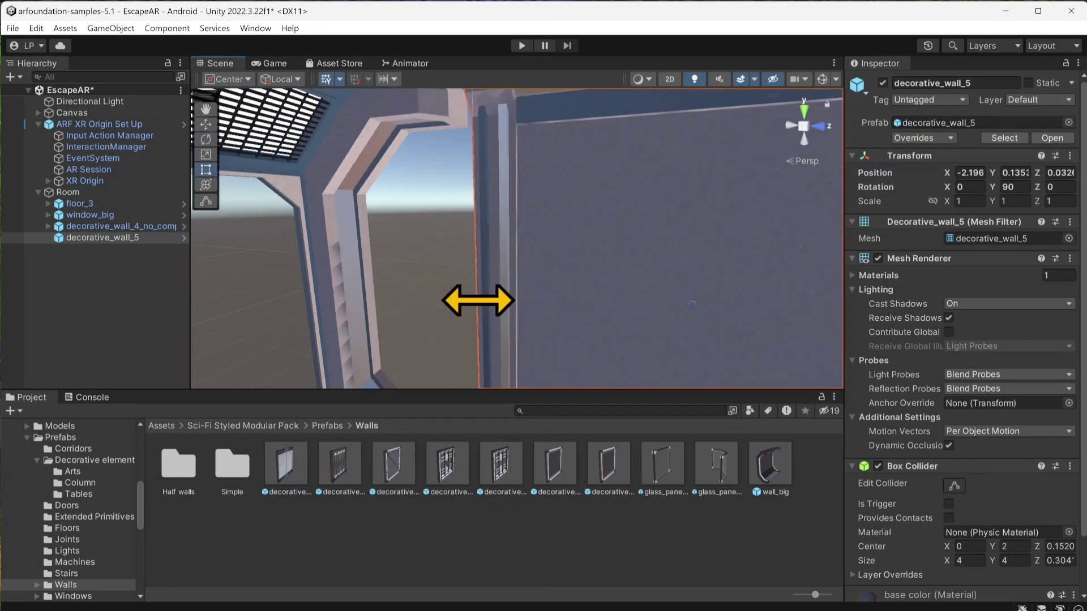
{"action": "left_click_drag", "start_coordinate": [479, 301], "coordinate": [367, 298]}
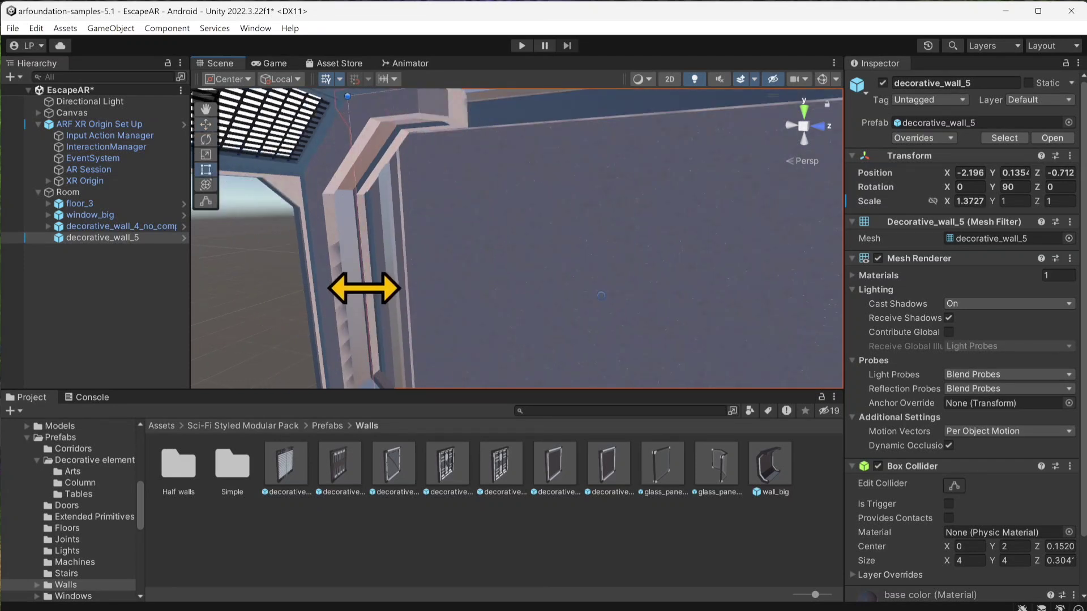
{"action": "right_click_drag", "start_coordinate": [364, 289], "coordinate": [612, 340]}
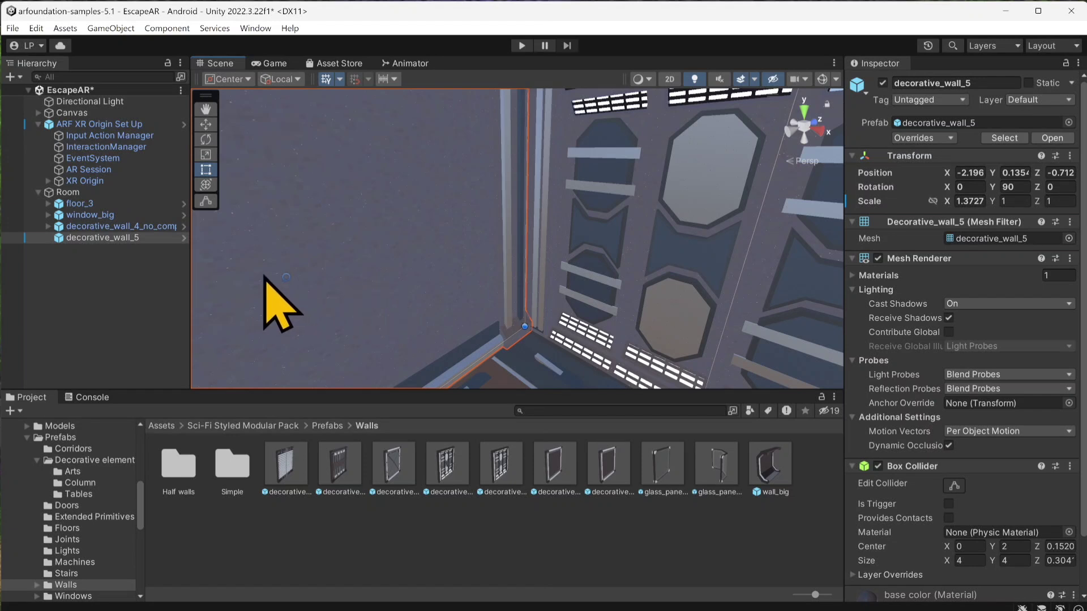
Step: Duplicate the stretched decorative_wall_5 and move the copy into the room to about X -0.72
{"action": "key", "text": "ctrl+d"}
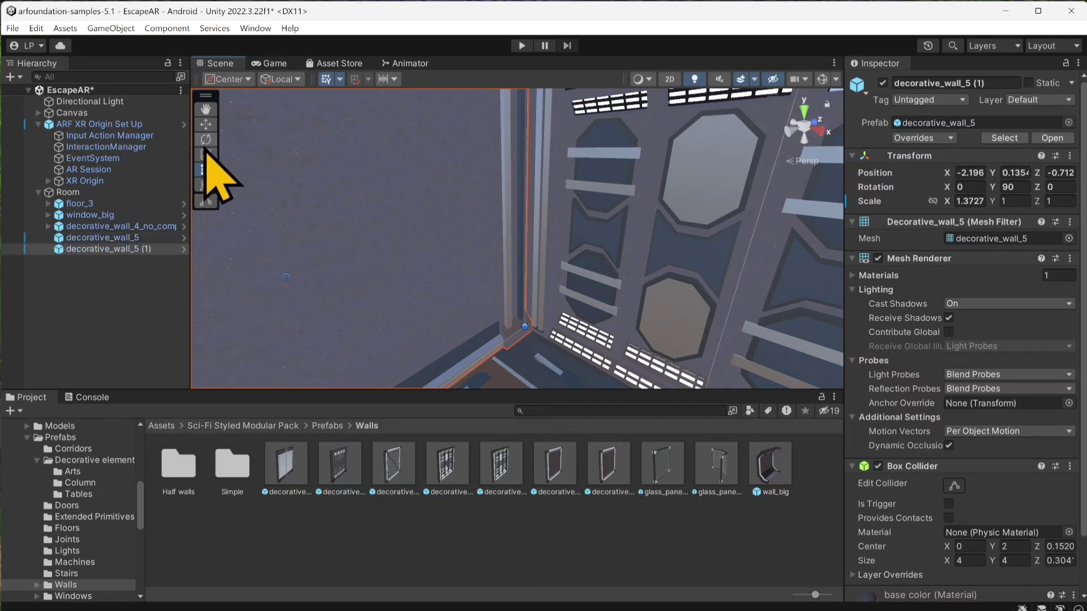
{"action": "left_click", "coordinate": [206, 146]}
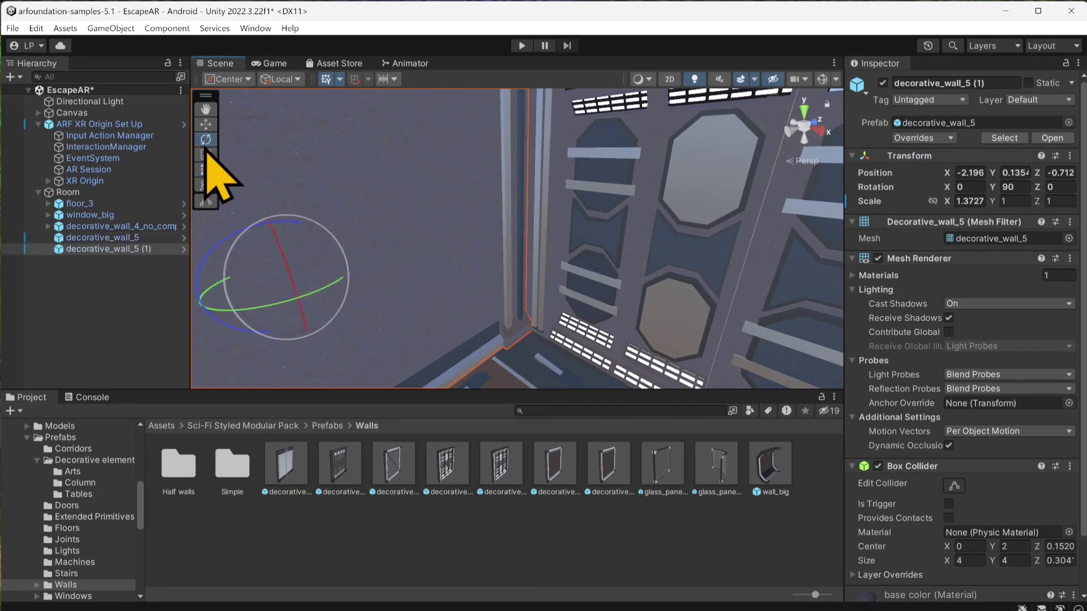
{"action": "left_click", "coordinate": [206, 126]}
{"action": "left_click_drag", "start_coordinate": [297, 304], "coordinate": [331, 368]}
{"action": "middle_click_drag", "start_coordinate": [318, 282], "coordinate": [535, 243]}
{"action": "mouse_move", "coordinate": [652, 304]}
{"action": "right_mouse_down"}
{"action": "mouse_move", "coordinate": [576, 284]}
{"action": "mouse_move", "coordinate": [652, 286]}
{"action": "right_mouse_up"}
{"action": "scroll", "coordinate": [653, 286], "scroll_direction": "down", "scroll_amount": 3}
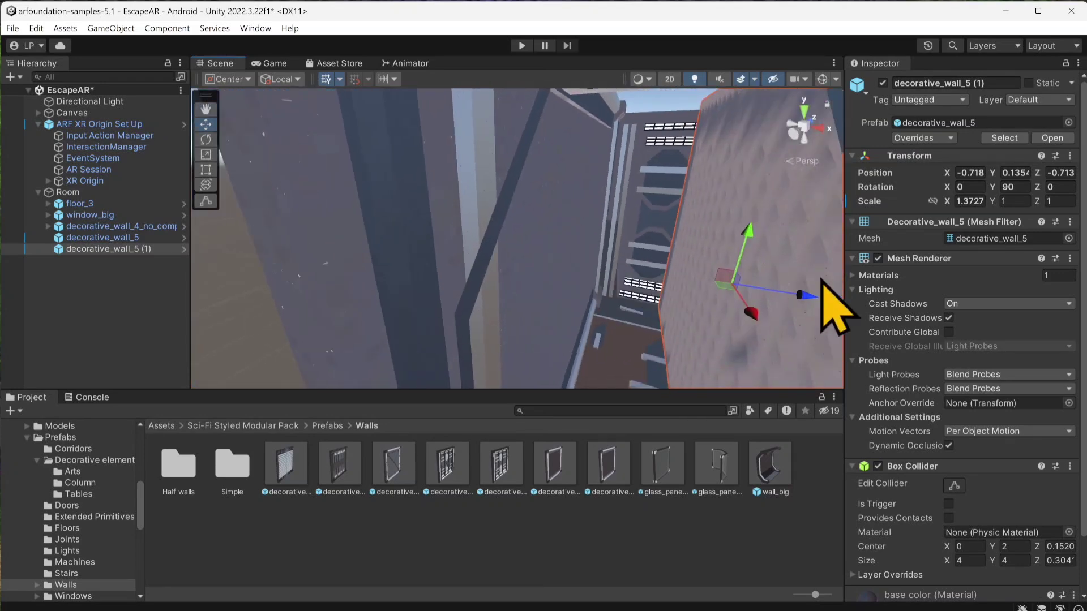
Step: Set the duplicated wall's Y rotation to -90 and move it to the opposite side of the room, at about X 1.9
{"action": "type", "text": "-90"}
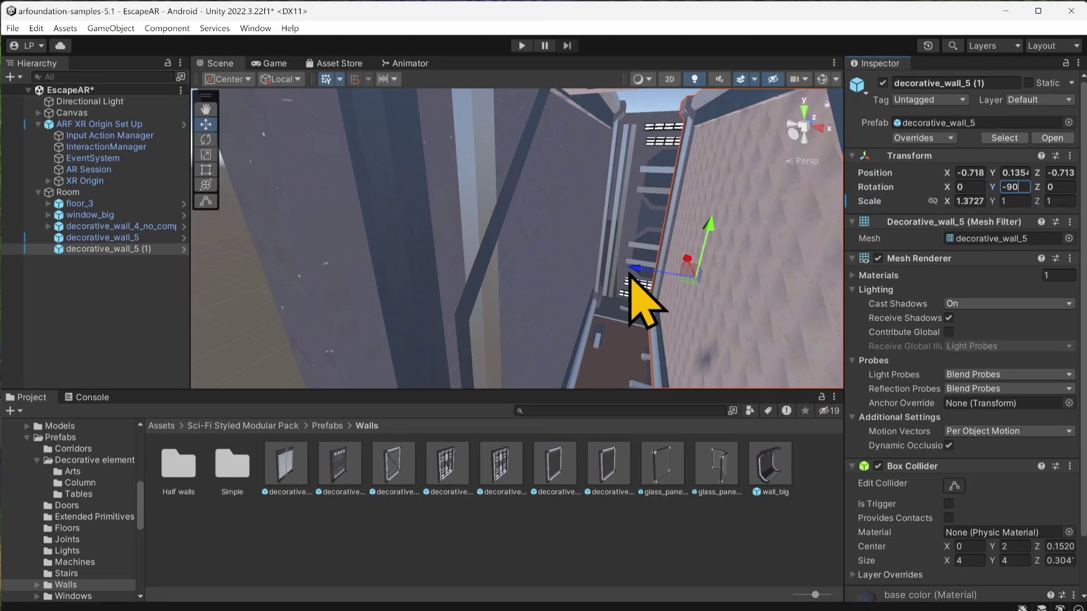
{"action": "left_click_drag", "start_coordinate": [687, 259], "coordinate": [827, 288]}
{"action": "right_click_drag", "start_coordinate": [553, 279], "coordinate": [636, 257]}
{"action": "left_click_drag", "start_coordinate": [637, 249], "coordinate": [678, 286]}
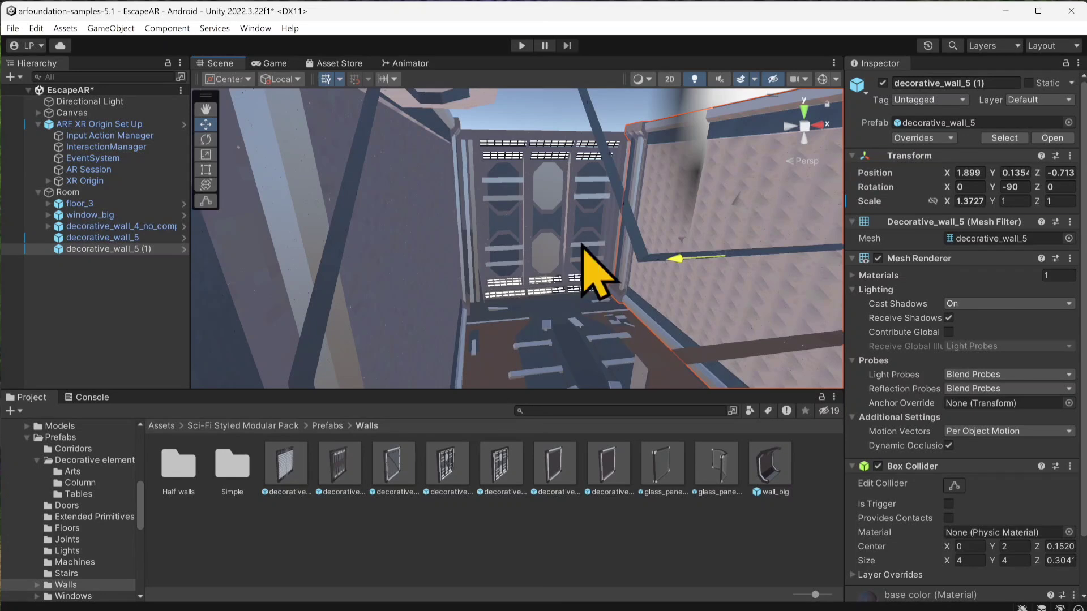
Step: Align the duplicated wall with the floor corner beside decorative_wall_4_no_computer at about X 2.04, and save the scene
{"action": "left_click", "coordinate": [555, 279]}
{"action": "key", "text": "f"}
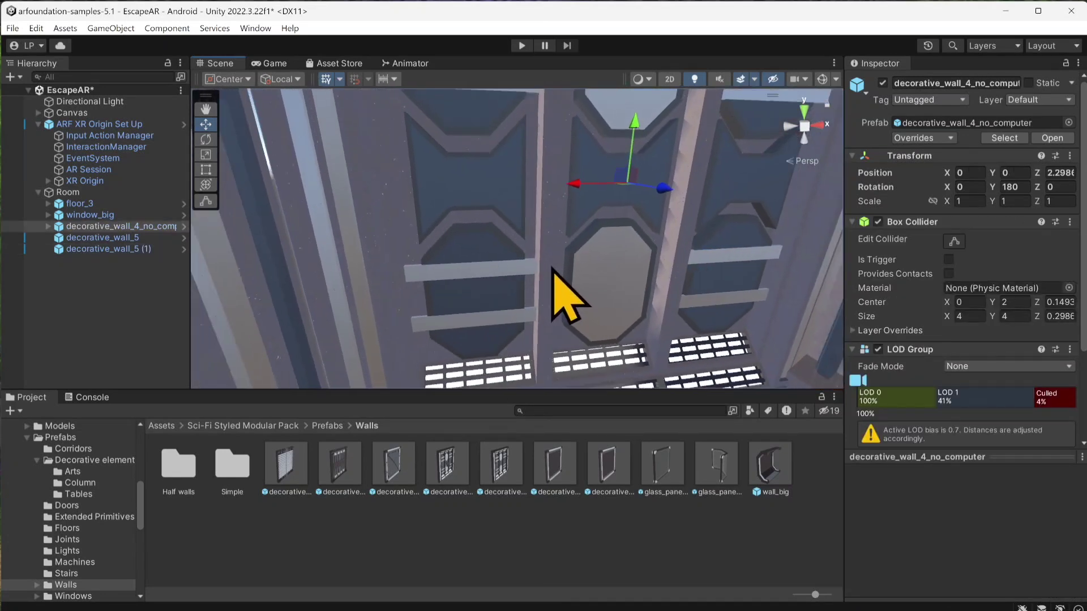
{"action": "scroll", "coordinate": [542, 270], "scroll_direction": "down", "scroll_amount": 2}
{"action": "right_click_drag", "start_coordinate": [538, 272], "coordinate": [612, 313]}
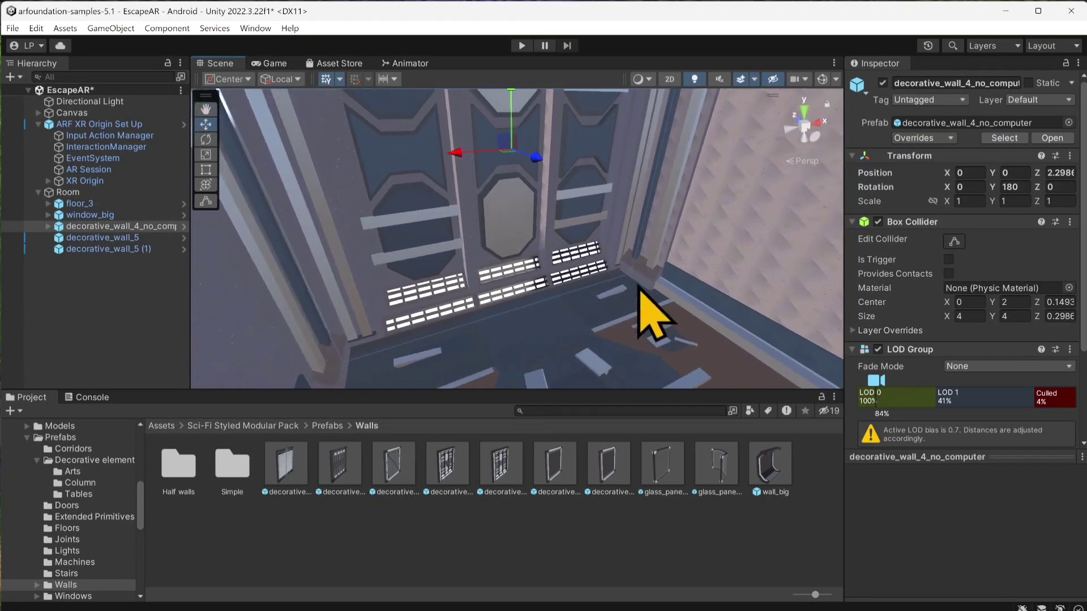
{"action": "left_click", "coordinate": [630, 276]}
{"action": "right_click_drag", "start_coordinate": [630, 276], "coordinate": [660, 260]}
{"action": "scroll", "coordinate": [636, 262], "scroll_direction": "up", "scroll_amount": 5}
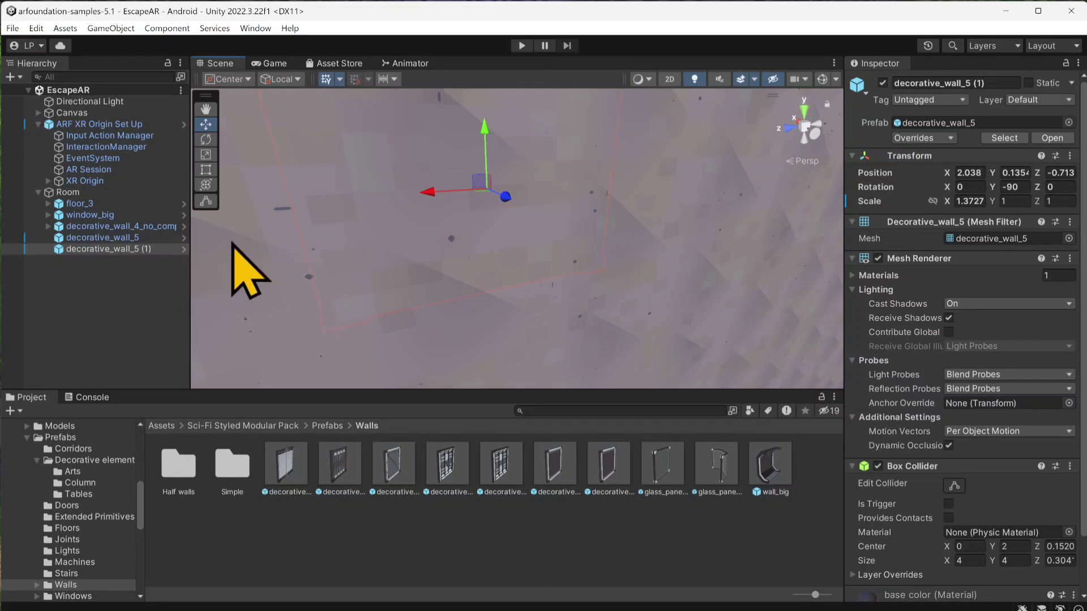
{"action": "scroll", "coordinate": [484, 246], "scroll_direction": "down", "scroll_amount": 5}
{"action": "middle_click_drag", "start_coordinate": [484, 245], "coordinate": [541, 219]}
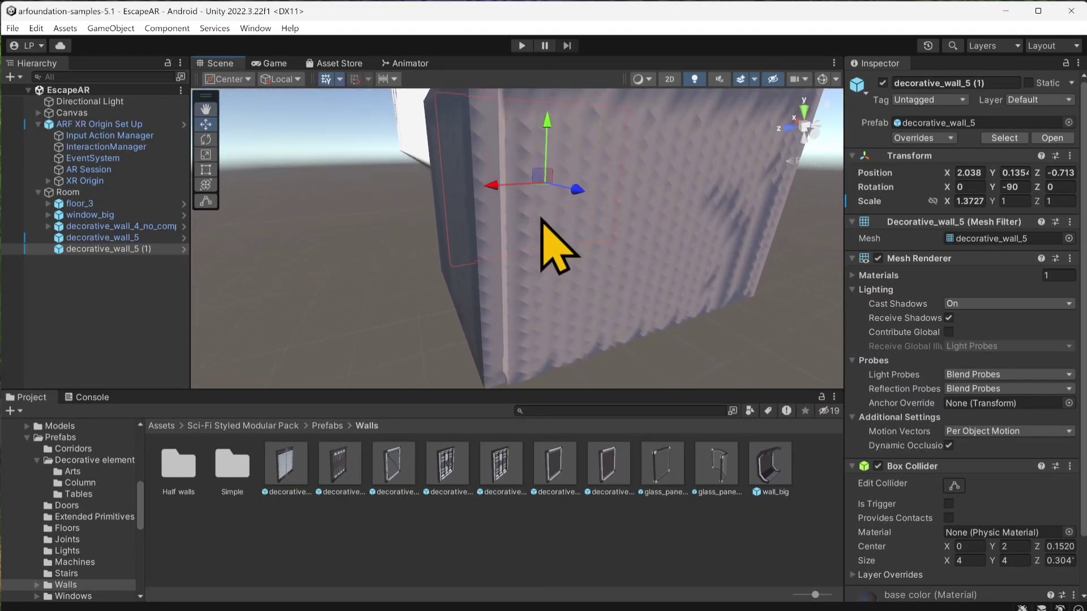
{"action": "scroll", "coordinate": [542, 219], "scroll_direction": "up", "scroll_amount": 6}
{"action": "scroll", "coordinate": [538, 283], "scroll_direction": "down", "scroll_amount": 6}
Step: Duplicate floor_3 and raise the copy to Y 3.86 to form the room's ceiling
{"action": "left_click", "coordinate": [544, 304]}
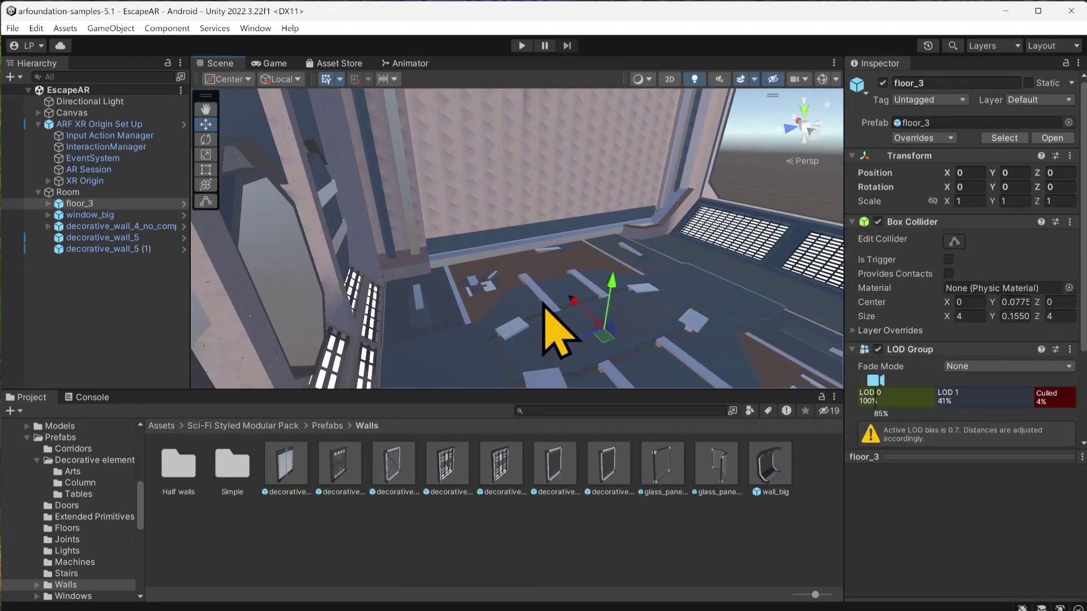
{"action": "key", "text": "ctrl+d"}
{"action": "left_click_drag", "start_coordinate": [611, 289], "coordinate": [616, 14]}
{"action": "right_click_drag", "start_coordinate": [581, 249], "coordinate": [570, 193]}
{"action": "middle_click_drag", "start_coordinate": [570, 194], "coordinate": [602, 287]}
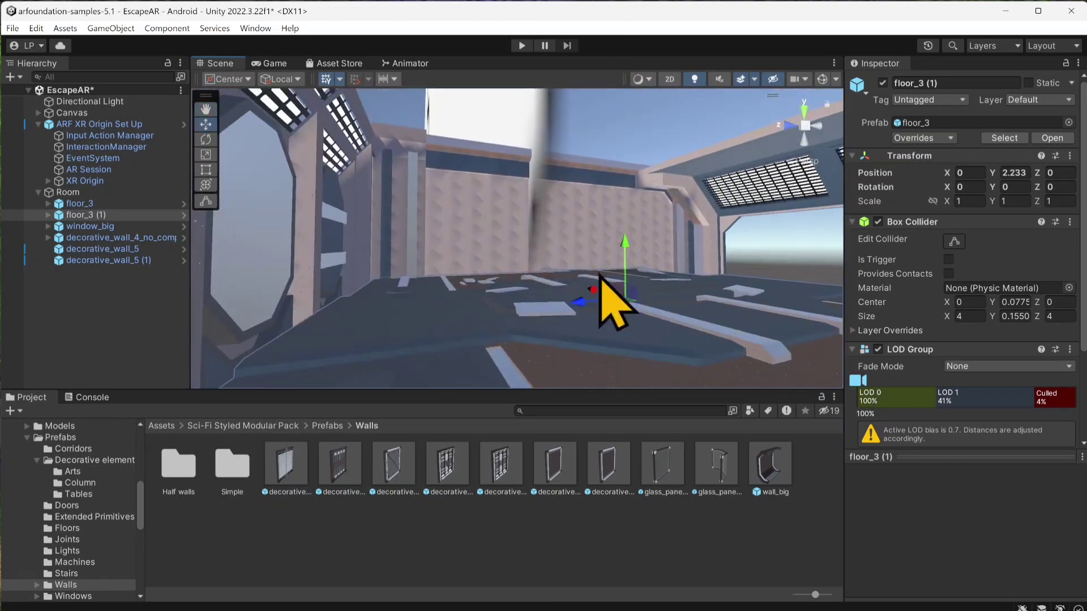
{"action": "left_click_drag", "start_coordinate": [622, 248], "coordinate": [645, 53]}
{"action": "right_click_drag", "start_coordinate": [624, 107], "coordinate": [583, 400]}
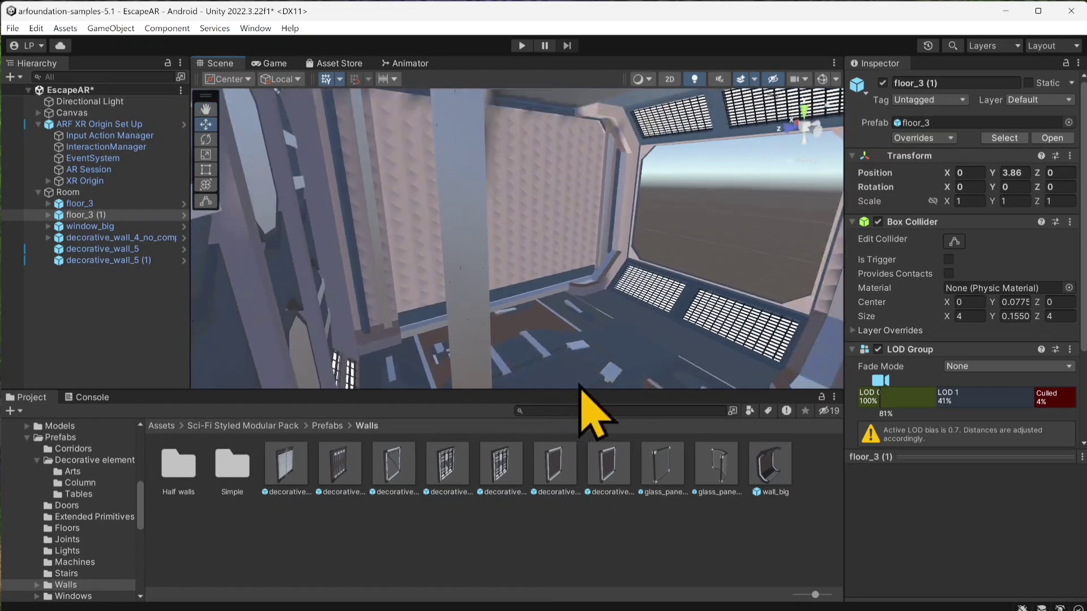
Step: Open the Assets/Prefabs folder and save the Room object there as a prefab
{"action": "left_click", "coordinate": [159, 426]}
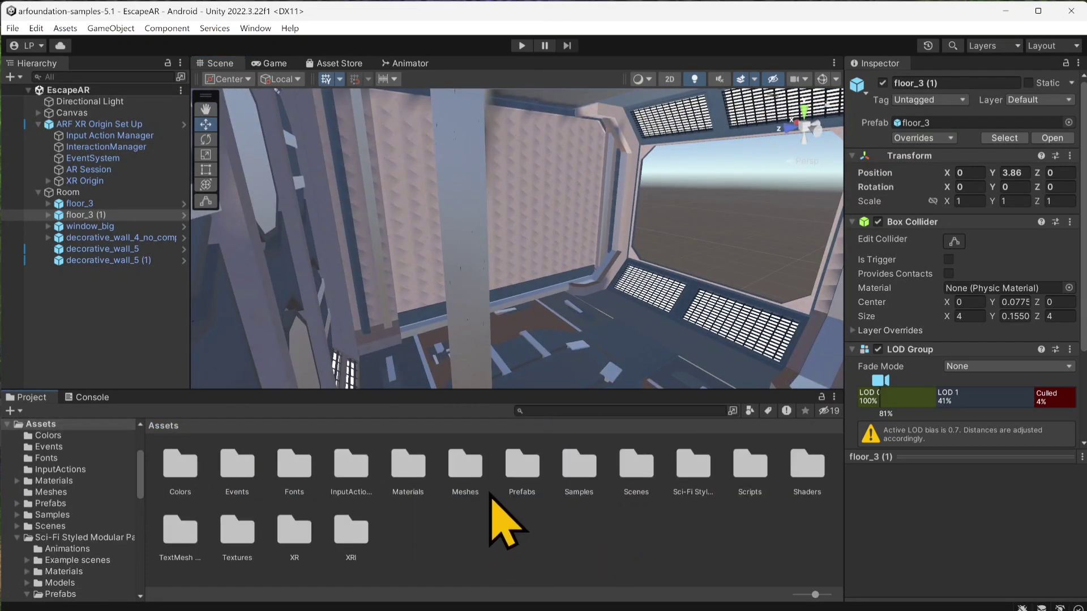
{"action": "double_click", "coordinate": [519, 469]}
{"action": "scroll", "coordinate": [419, 487], "scroll_direction": "down", "scroll_amount": 2}
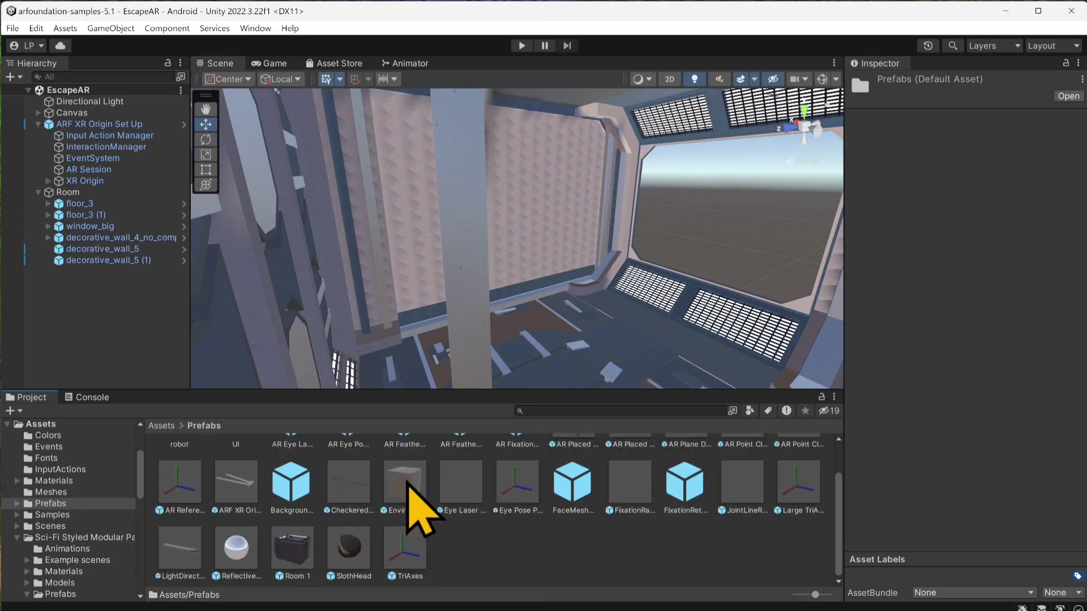
{"action": "scroll", "coordinate": [486, 513], "scroll_direction": "up", "scroll_amount": 1}
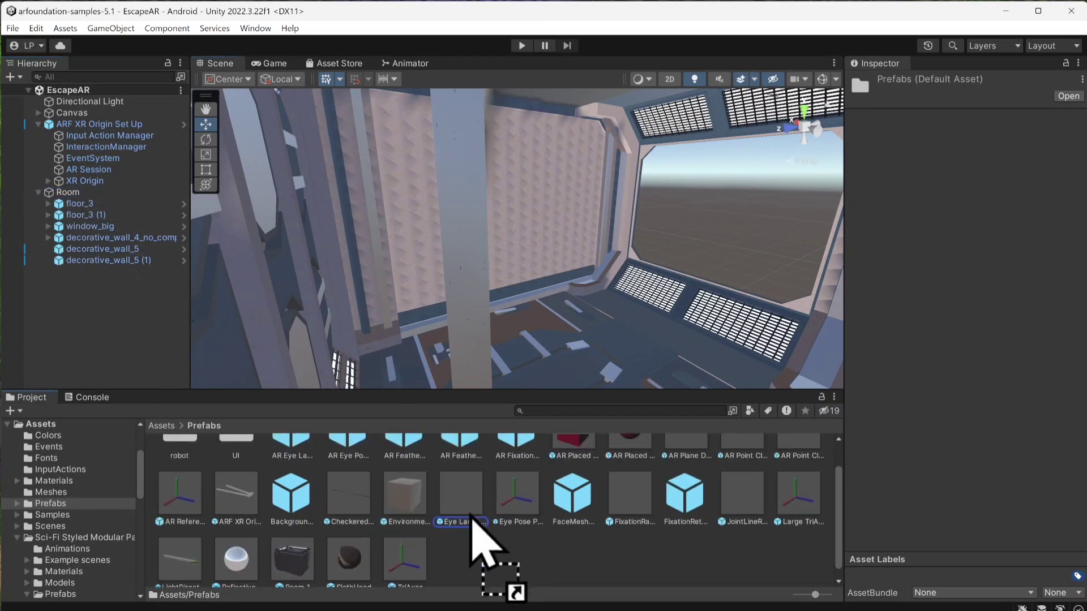
{"action": "left_click_drag", "start_coordinate": [490, 558], "coordinate": [491, 560]}
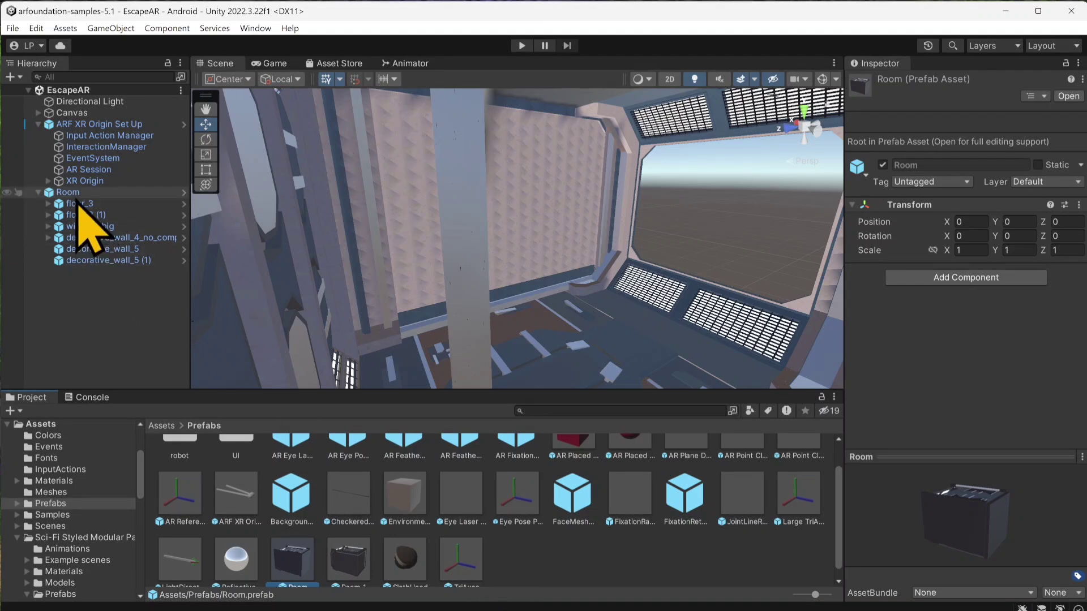
Step: Delete both the Room and Room 1 prefab assets from the Prefabs folder
{"action": "left_click", "coordinate": [68, 193]}
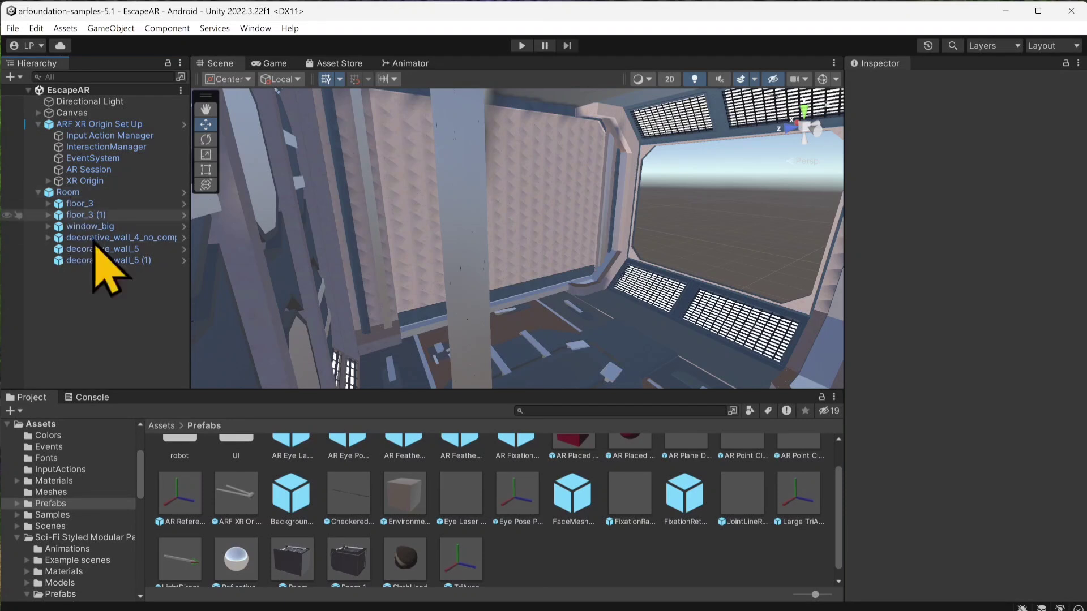
{"action": "scroll", "coordinate": [274, 591], "scroll_direction": "down", "scroll_amount": 1}
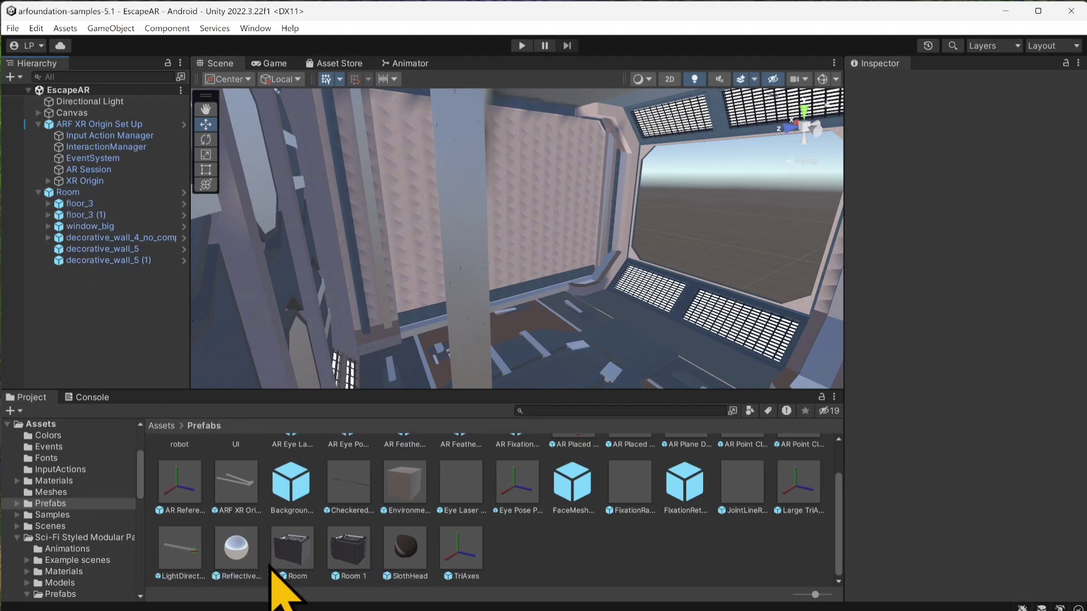
{"action": "left_click", "coordinate": [348, 558]}
{"action": "left_click", "coordinate": [299, 559]}
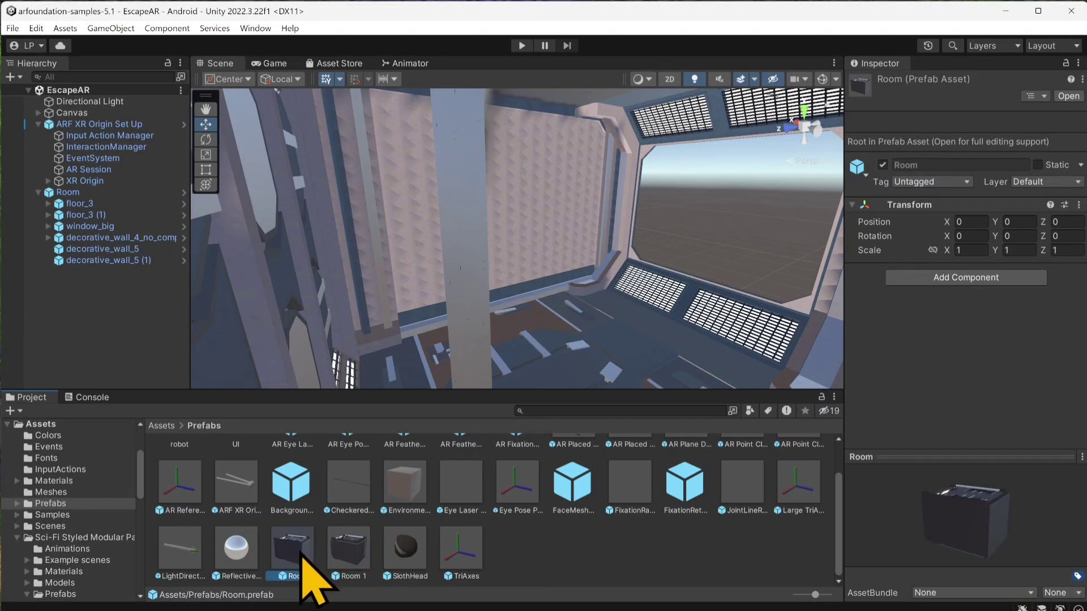
{"action": "key", "text": "Delete"}
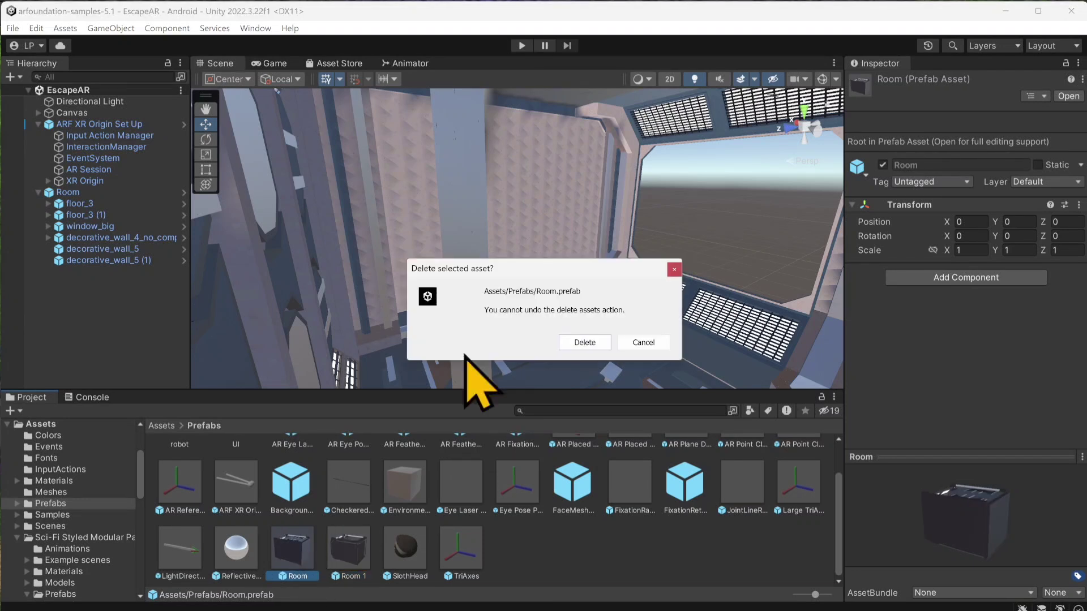
{"action": "left_click", "coordinate": [583, 342]}
{"action": "left_click", "coordinate": [292, 548]}
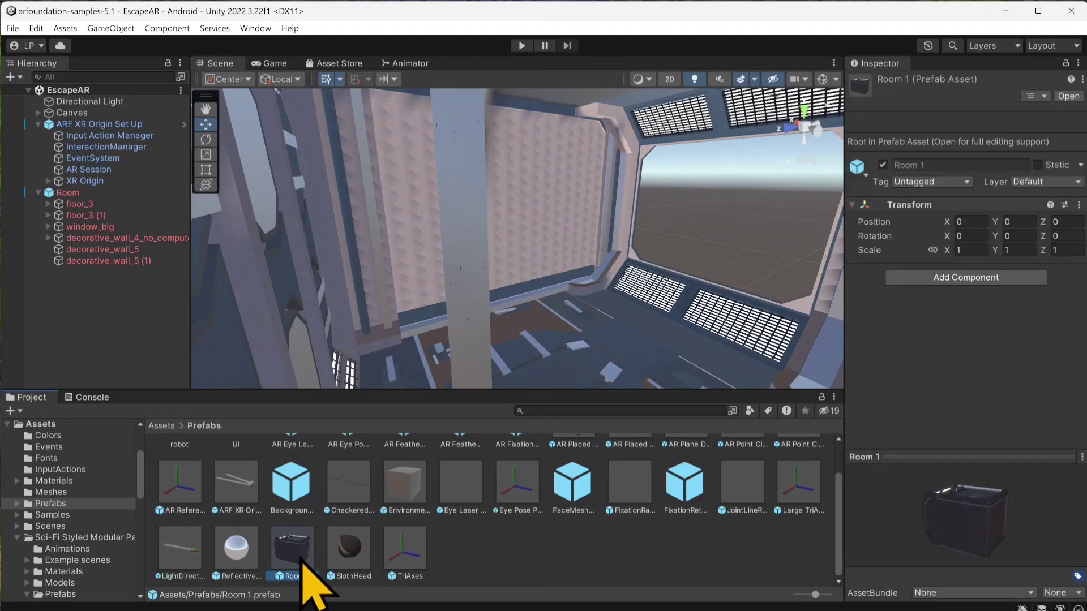
{"action": "key", "text": "Delete"}
{"action": "left_click", "coordinate": [584, 342]}
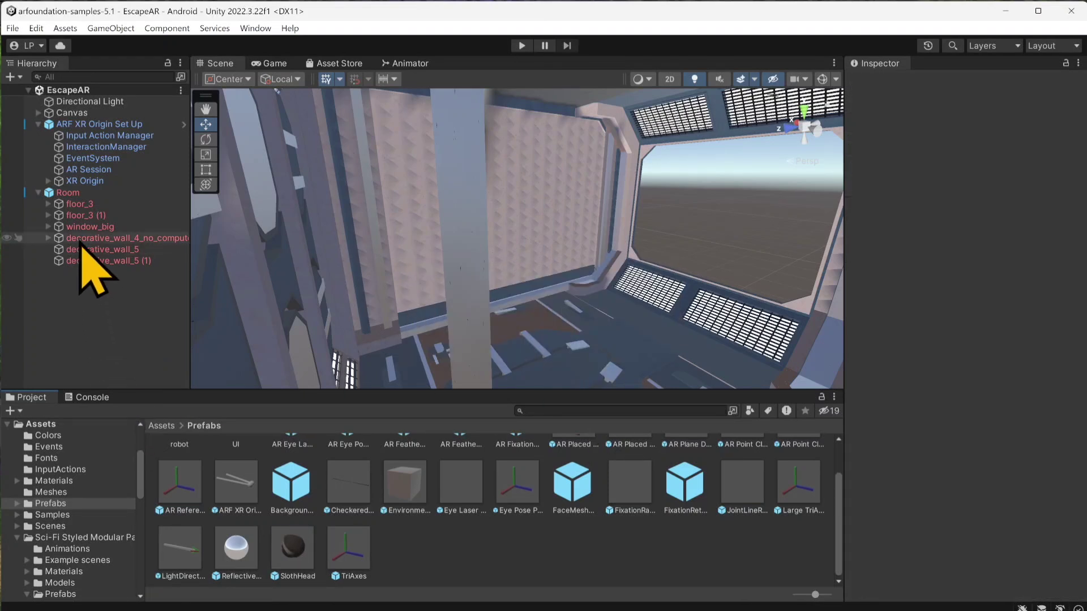
Step: Save the Room object as a fresh prefab in the Prefabs folder and delete Room from the scene
{"action": "left_click_drag", "start_coordinate": [73, 193], "coordinate": [431, 558]}
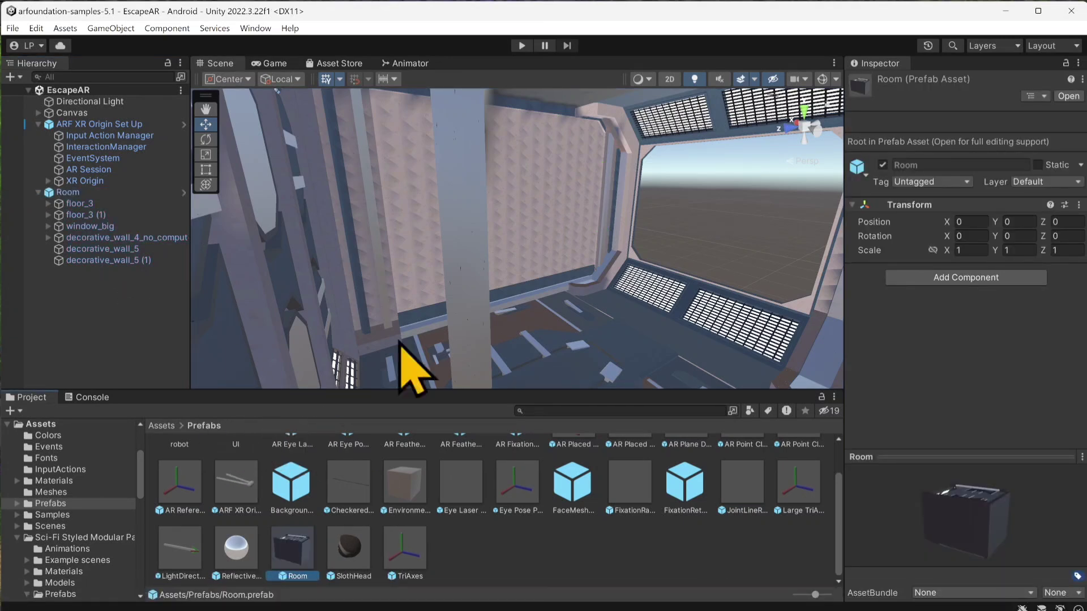
{"action": "left_click", "coordinate": [67, 193]}
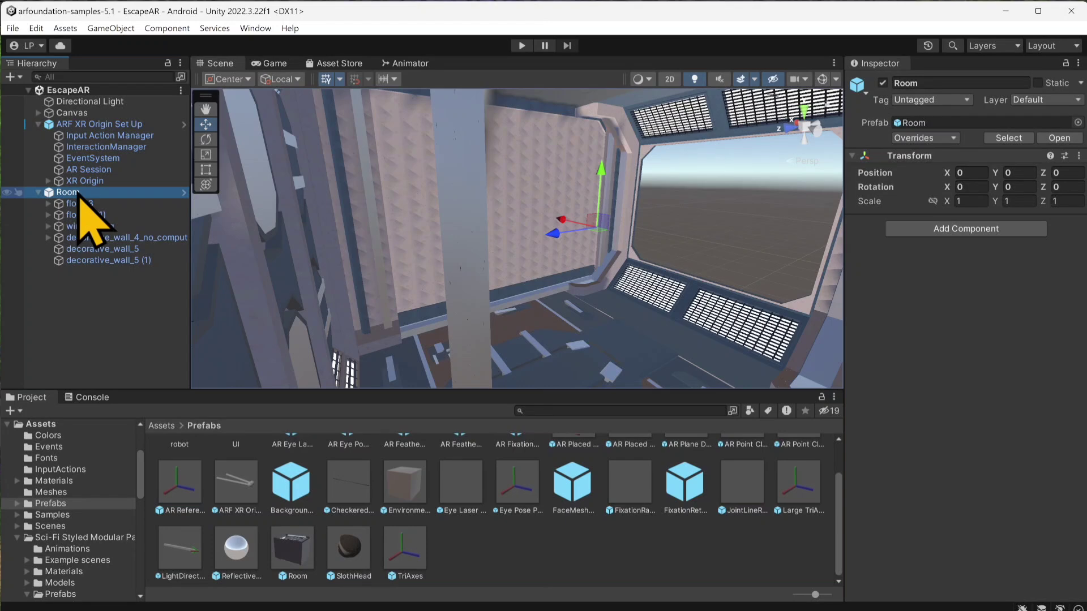
{"action": "key", "text": "Delete"}
Step: Assign the Room prefab as the Prefab To Place in XR Origin's AR Place Object component and save the scene
{"action": "left_click", "coordinate": [73, 182]}
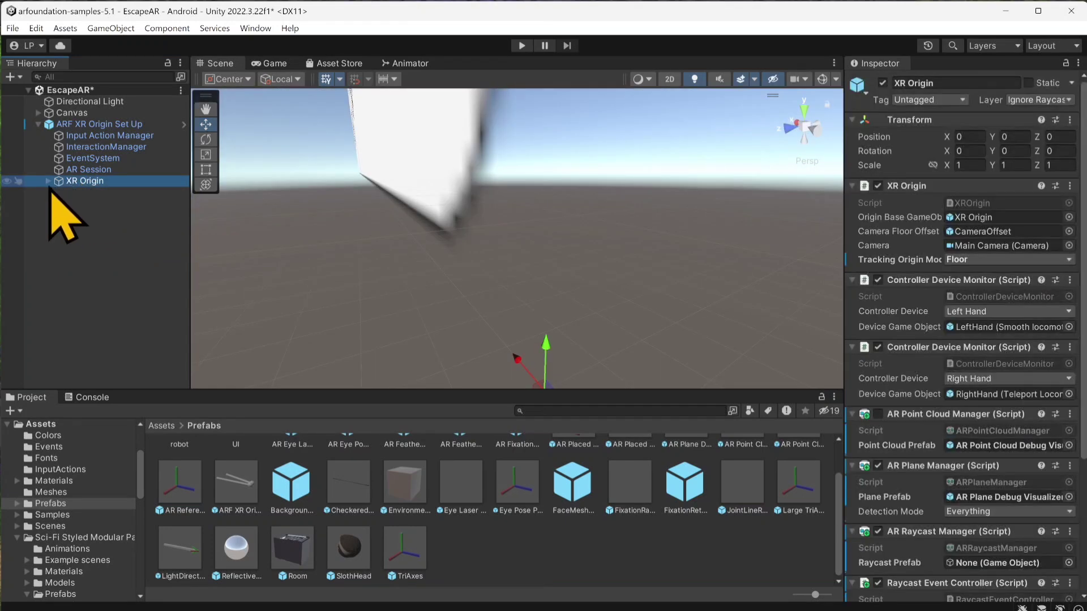
{"action": "key", "text": "Right"}
{"action": "left_click", "coordinate": [101, 193]}
{"action": "left_click", "coordinate": [85, 182]}
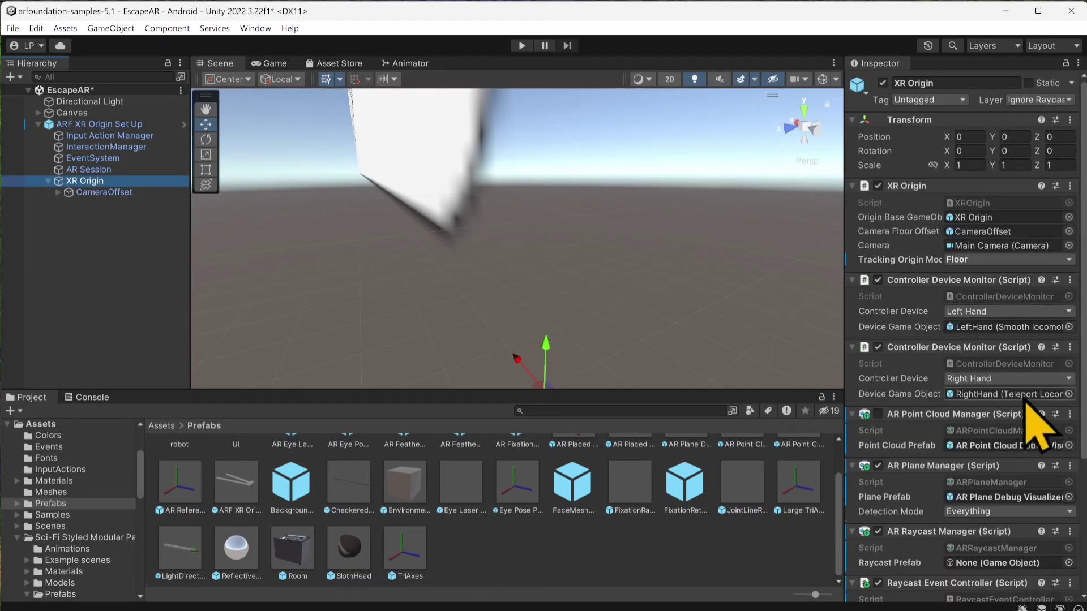
{"action": "scroll", "coordinate": [1039, 430], "scroll_direction": "down", "scroll_amount": 5}
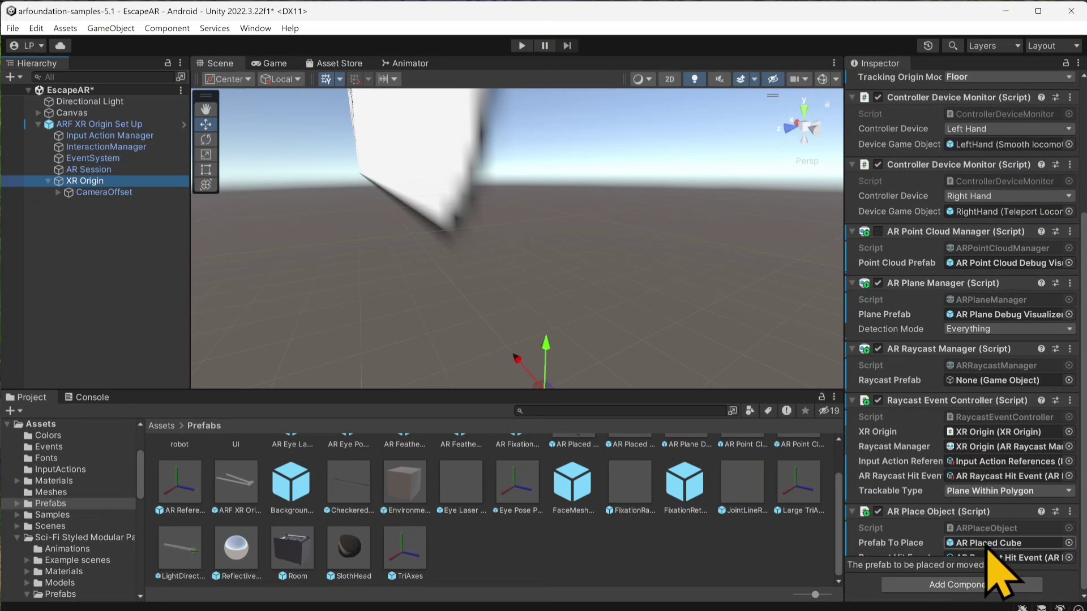
{"action": "left_click_drag", "start_coordinate": [280, 557], "coordinate": [973, 544]}
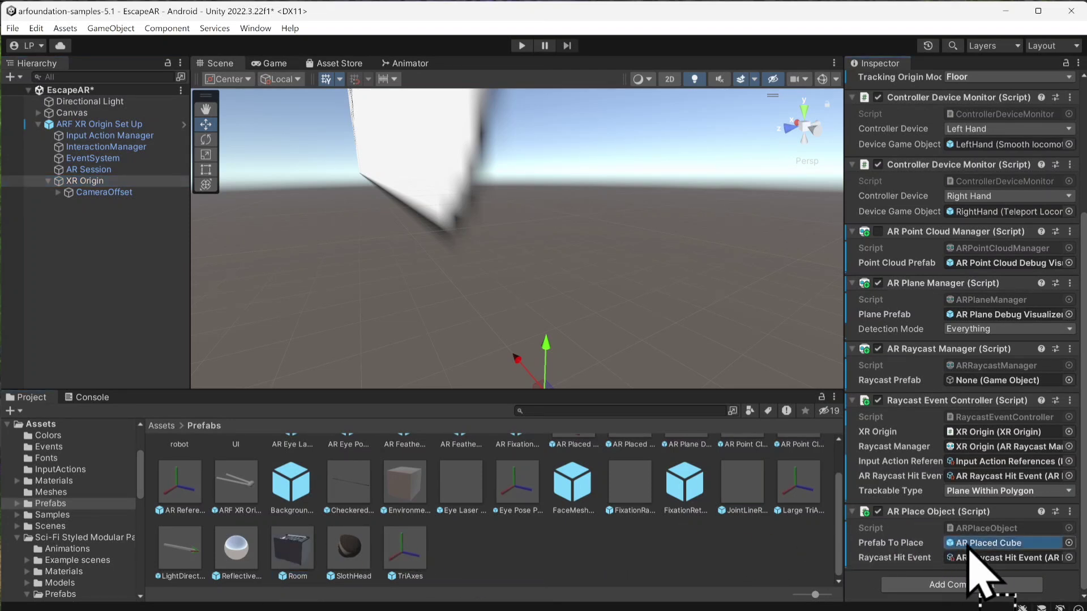
{"action": "key", "text": "ctrl+s"}
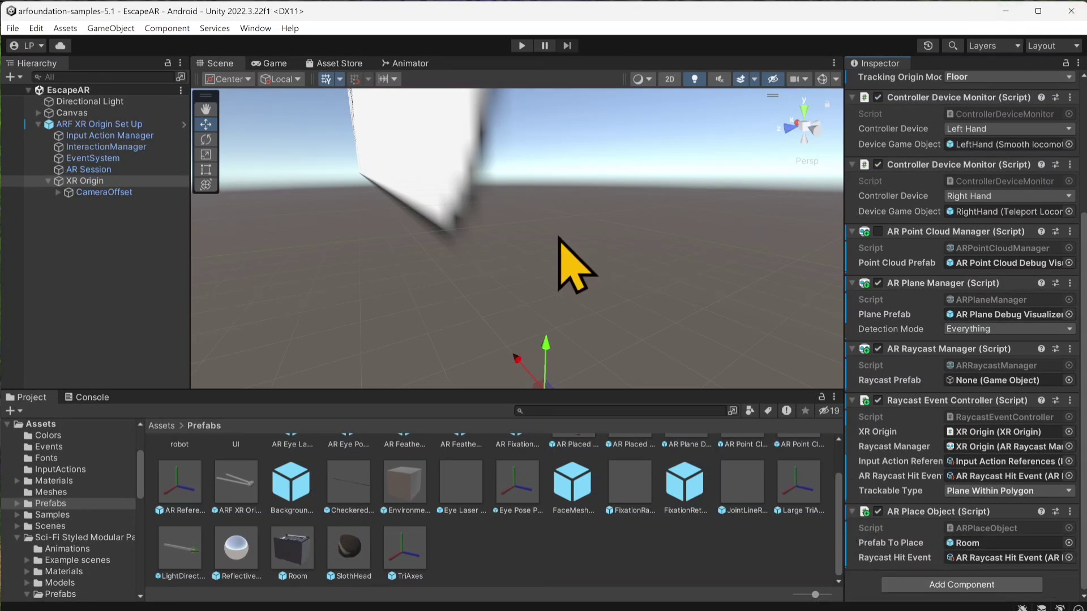
Step: Check the Android build settings and the scenes included in the build, without changing anything
{"action": "left_click", "coordinate": [12, 29]}
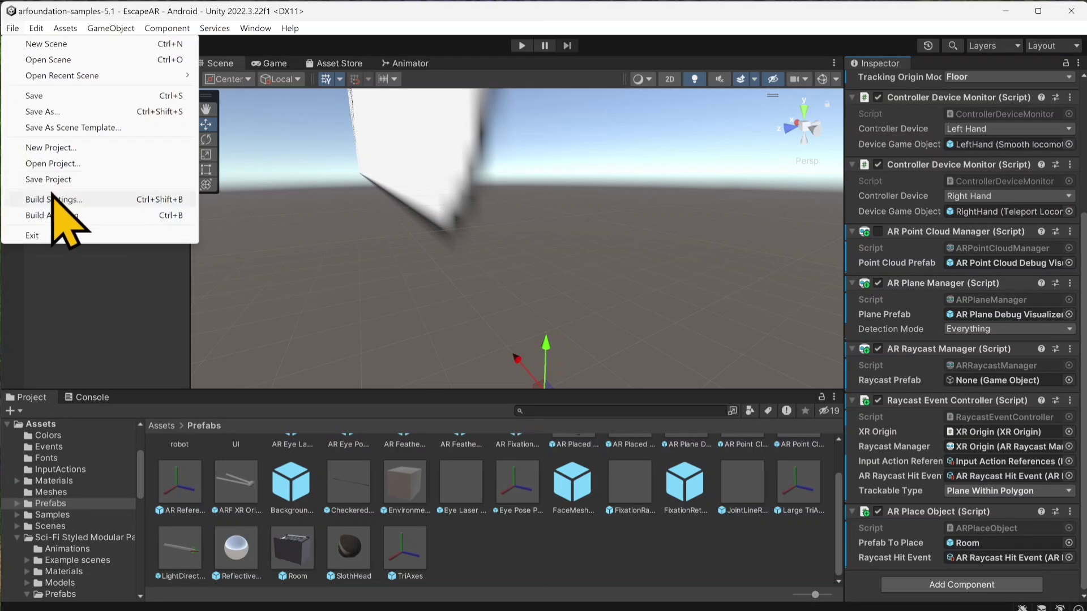
{"action": "left_click", "coordinate": [54, 199]}
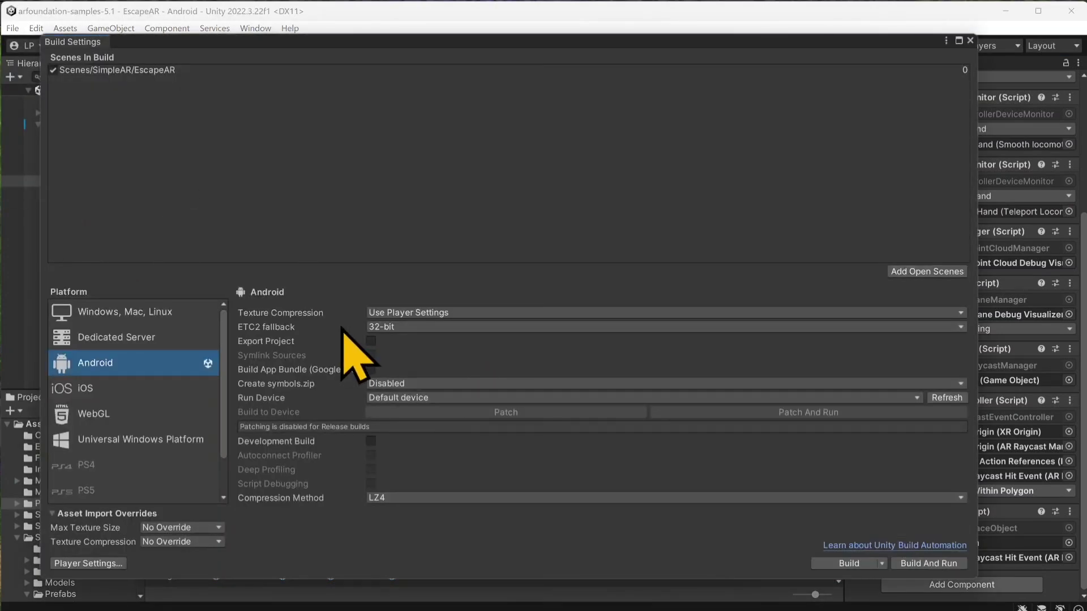
{"action": "left_click", "coordinate": [970, 41]}
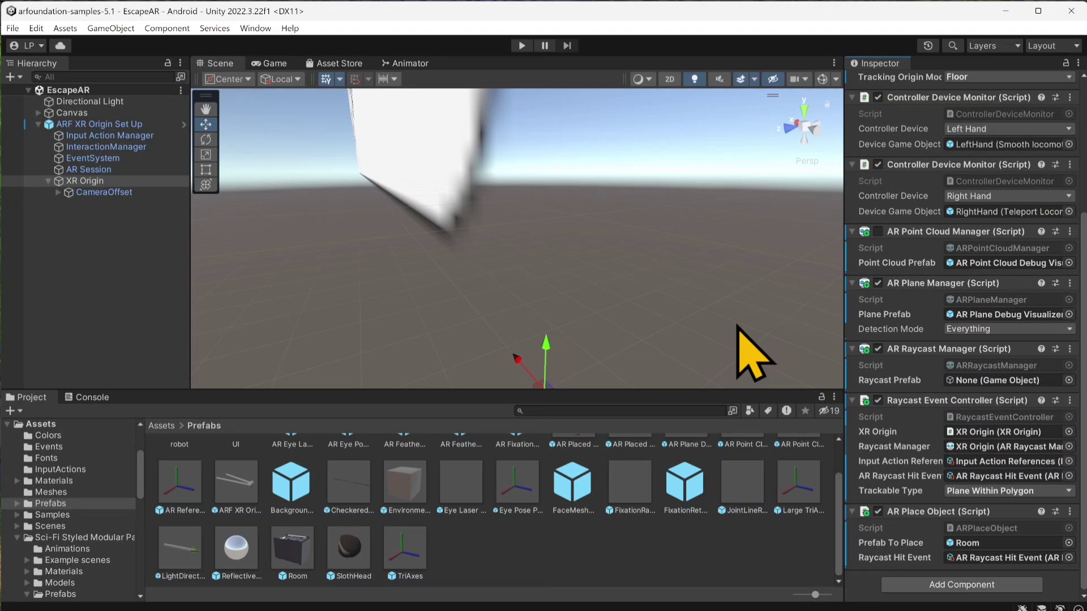
Step: Open the ARPlaceObject script in Visual Studio, uncomment the else block in PlaceObjectAt, save the file and return to Unity
{"action": "left_click", "coordinate": [957, 532]}
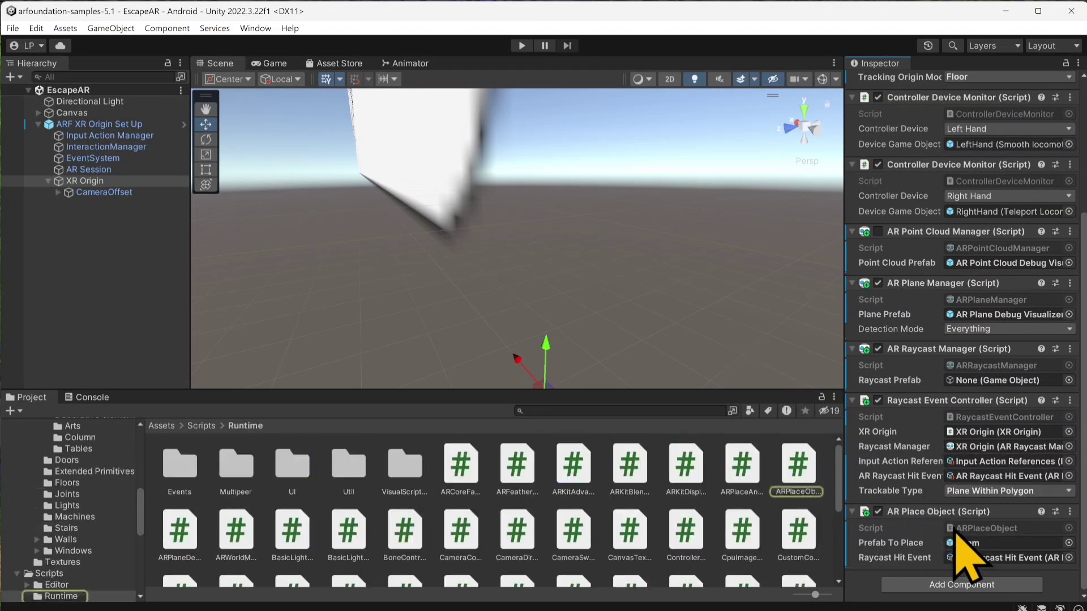
{"action": "double_click", "coordinate": [957, 532]}
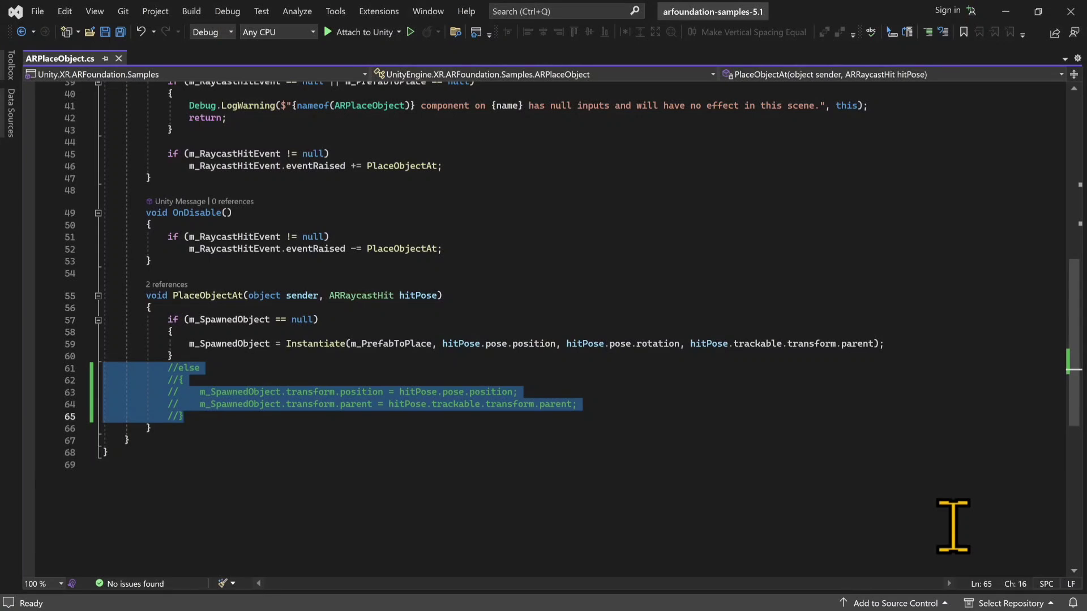
{"action": "left_click_drag", "start_coordinate": [219, 410], "coordinate": [54, 378]}
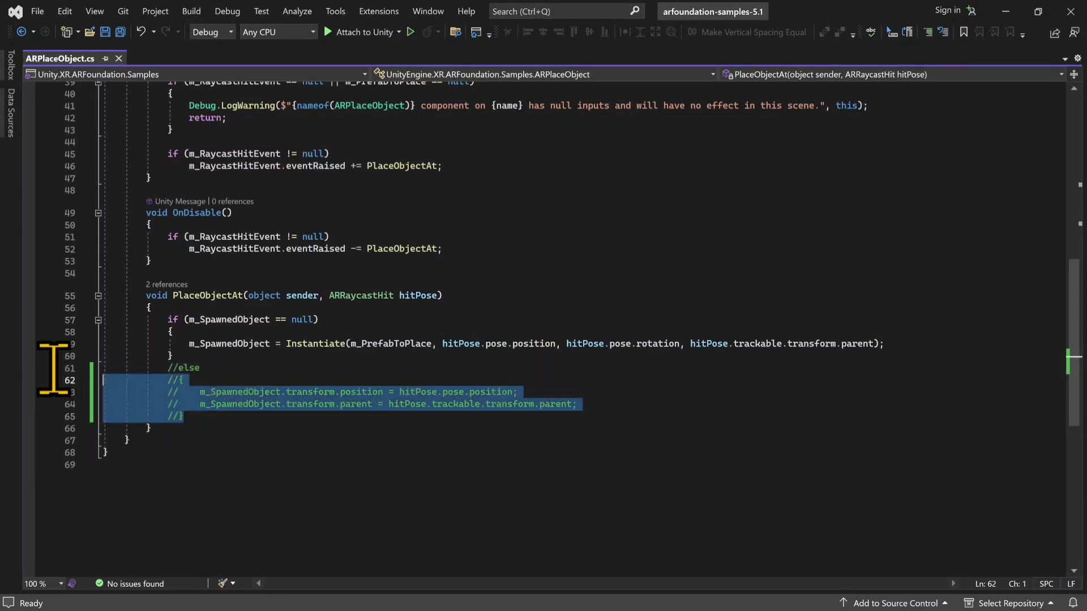
{"action": "left_click", "coordinate": [205, 413]}
{"action": "left_click_drag", "start_coordinate": [198, 415], "coordinate": [108, 369]}
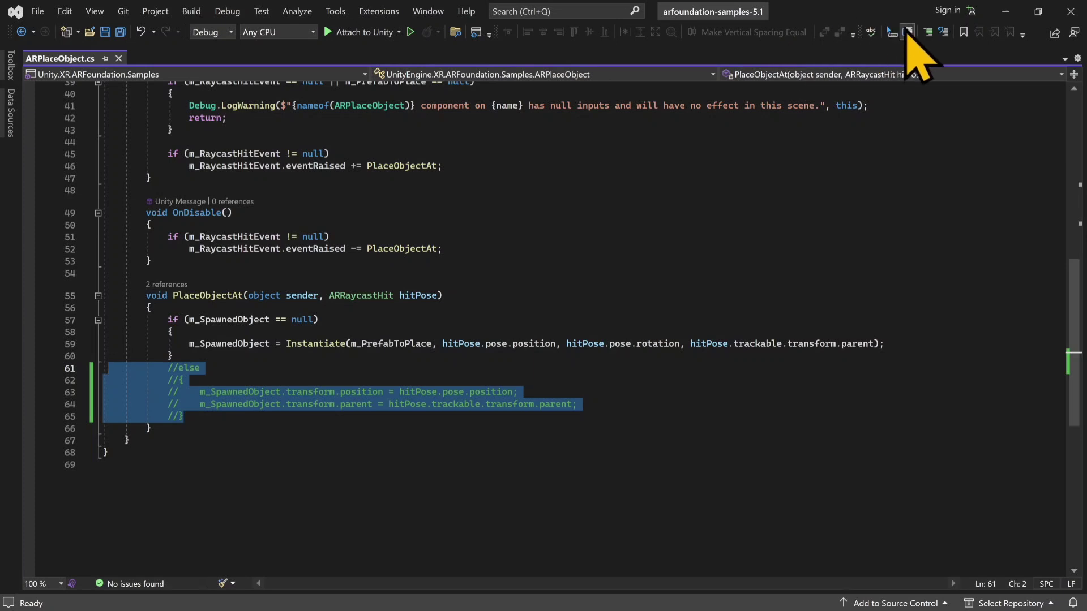
{"action": "left_click", "coordinate": [928, 32]}
{"action": "left_click", "coordinate": [943, 32]}
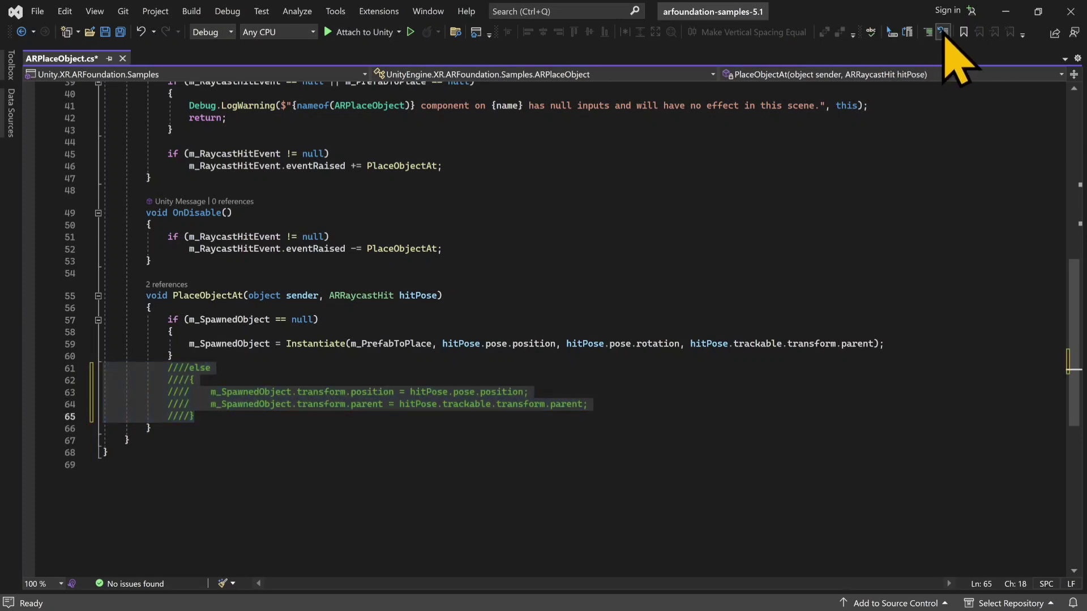
{"action": "left_click", "coordinate": [943, 33]}
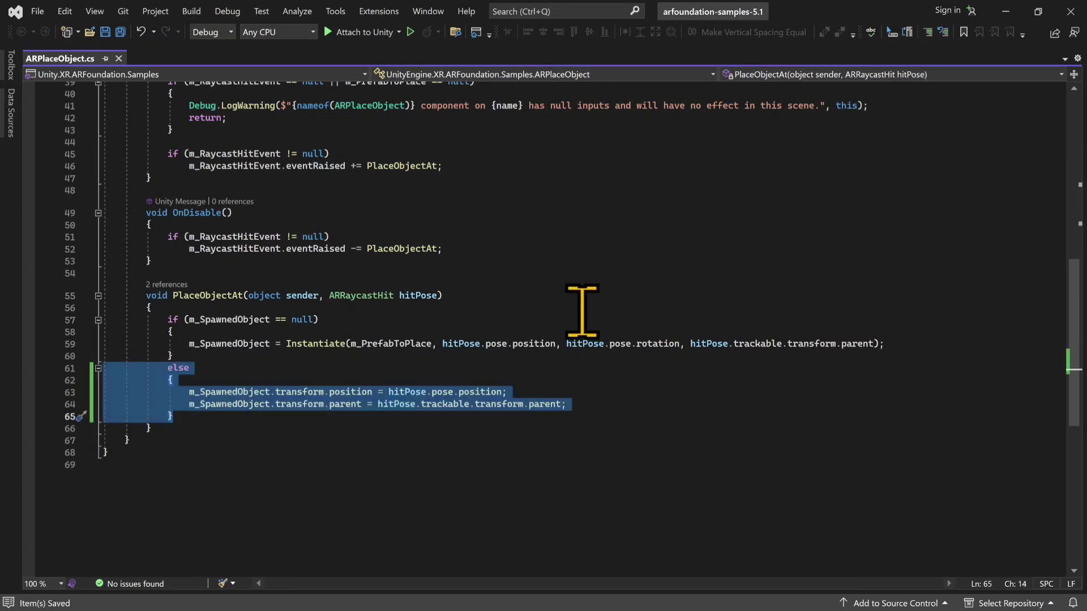
{"action": "left_click", "coordinate": [1006, 12]}
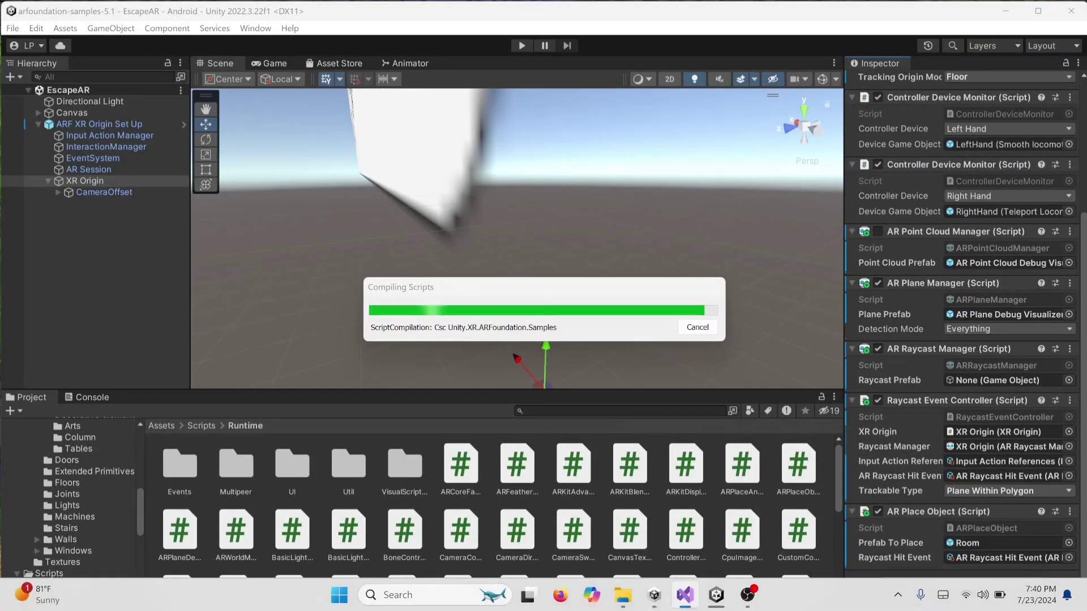
{"action": "left_click", "coordinate": [750, 600]}
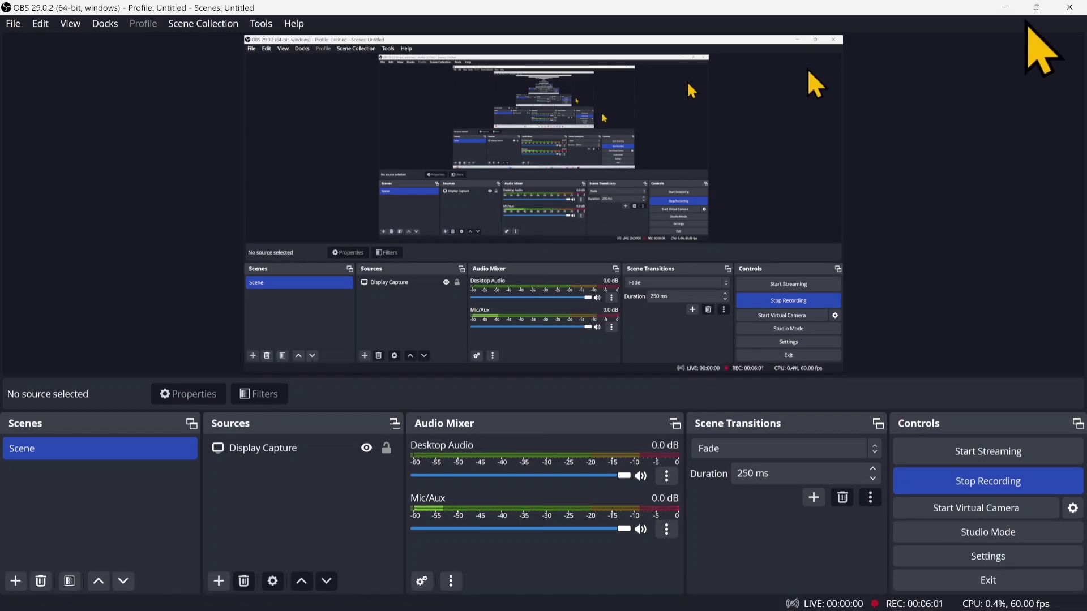
{"action": "left_click", "coordinate": [1011, 8]}
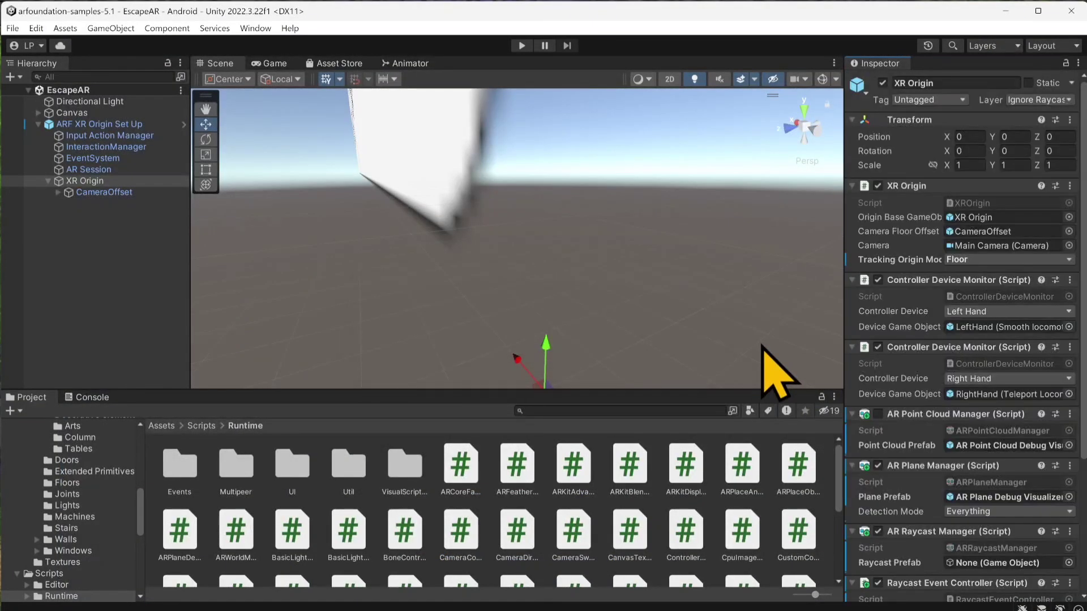
Step: In Visual Studio, comment out the else block in ARPlaceObject.cs that repositions the spawned object, save the script and return to Unity
{"action": "scroll", "coordinate": [900, 391], "scroll_direction": "down", "scroll_amount": 6}
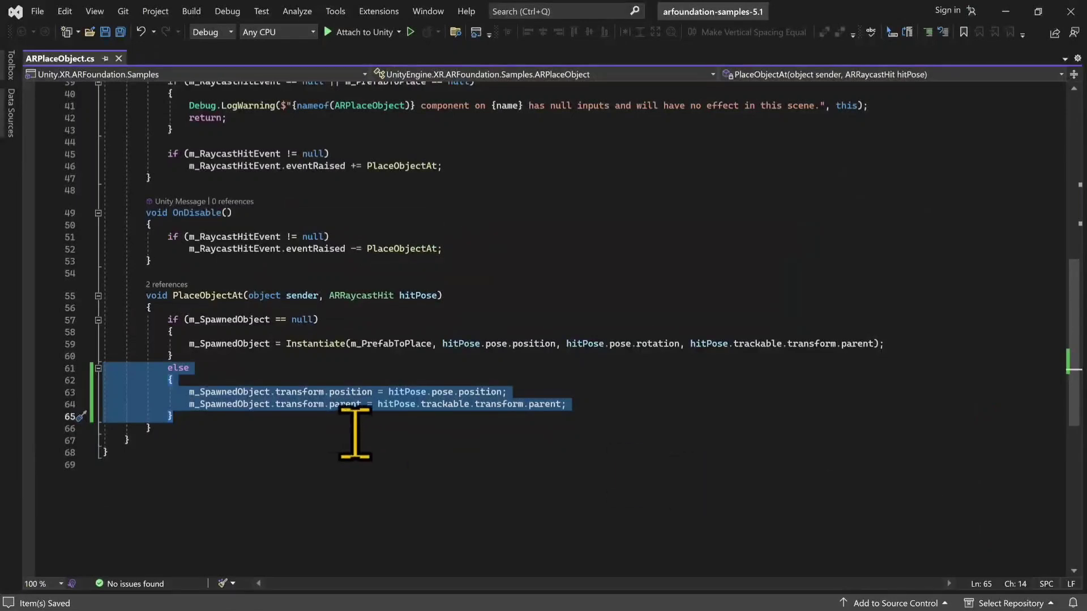
{"action": "left_click", "coordinate": [461, 272]}
{"action": "scroll", "coordinate": [387, 287], "scroll_direction": "up", "scroll_amount": 6}
{"action": "scroll", "coordinate": [388, 287], "scroll_direction": "up", "scroll_amount": 7}
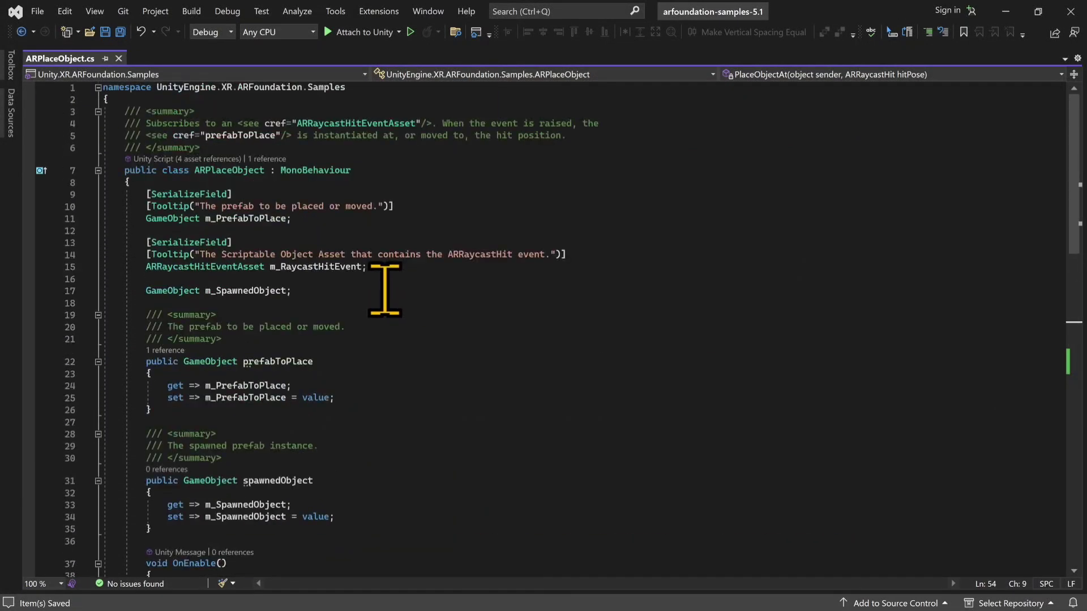
{"action": "scroll", "coordinate": [371, 292], "scroll_direction": "down", "scroll_amount": 11}
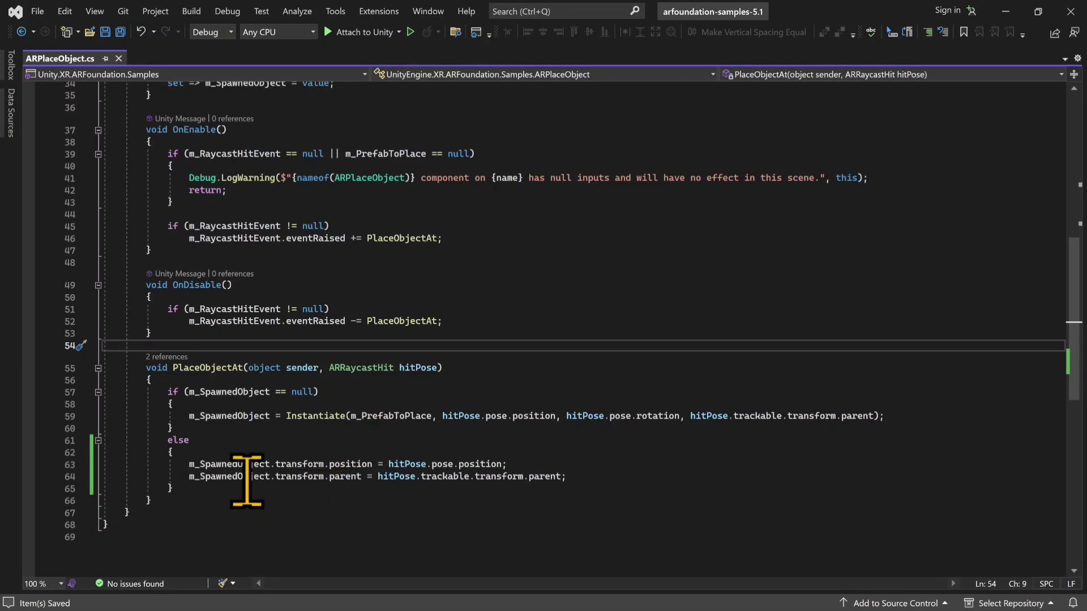
{"action": "mouse_move", "coordinate": [378, 415]}
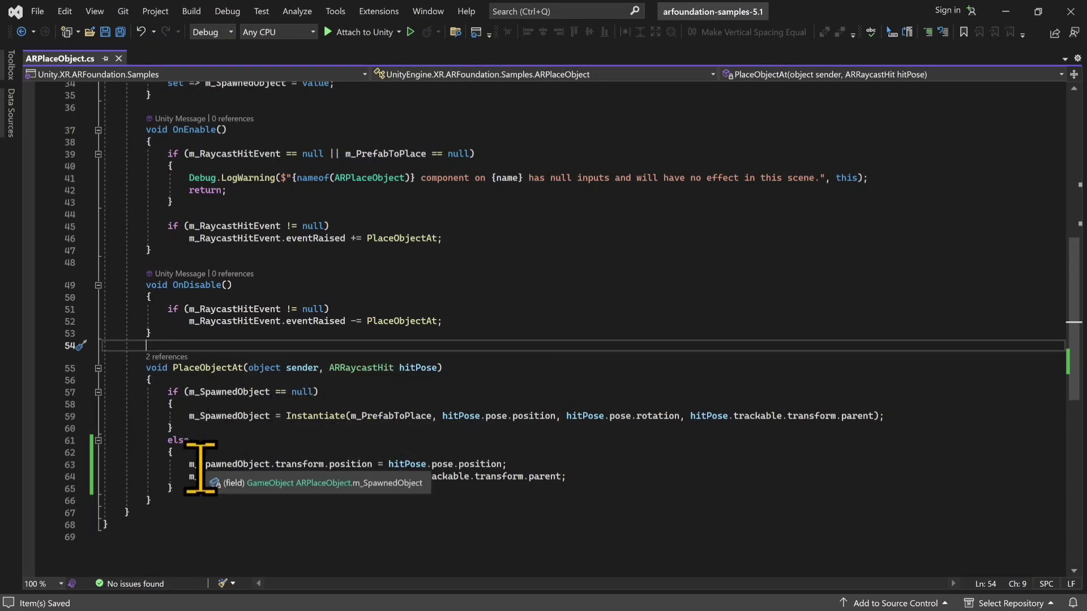
{"action": "mouse_move", "coordinate": [211, 474]}
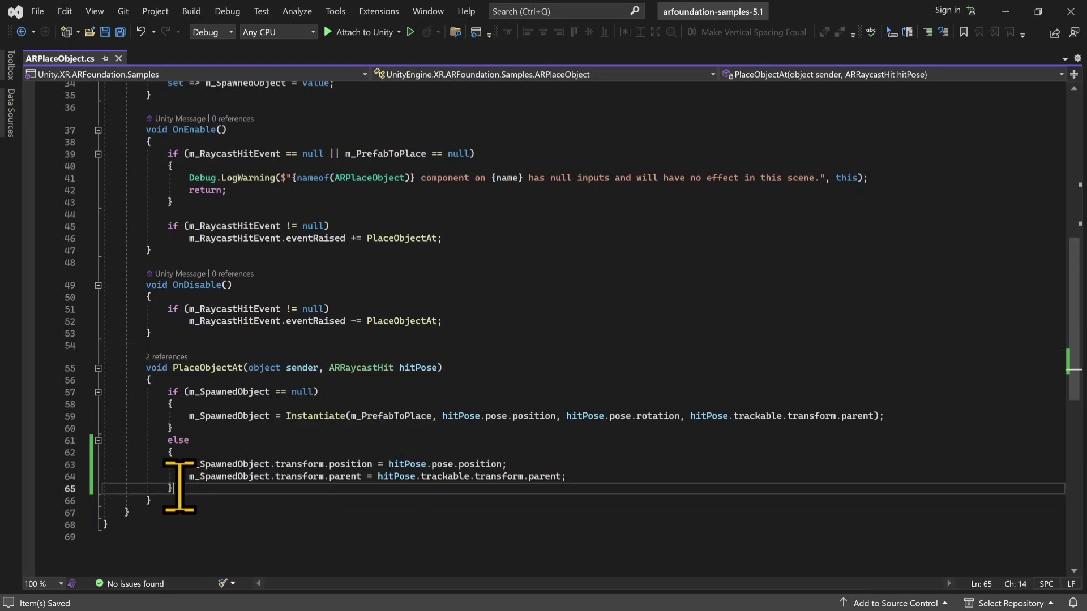
{"action": "left_click_drag", "start_coordinate": [173, 488], "coordinate": [91, 443]}
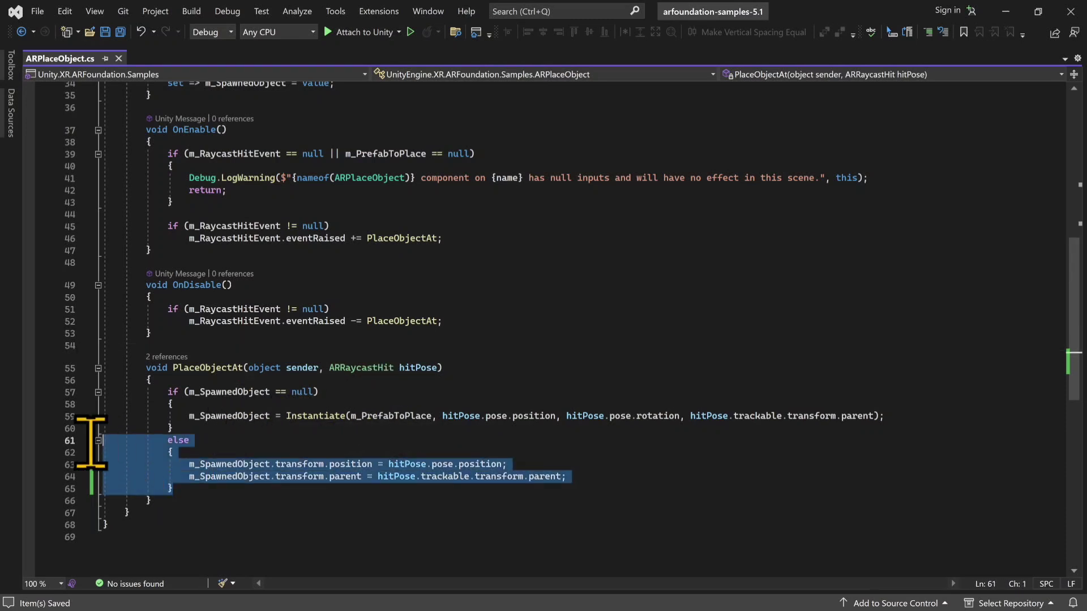
{"action": "left_click", "coordinate": [927, 32]}
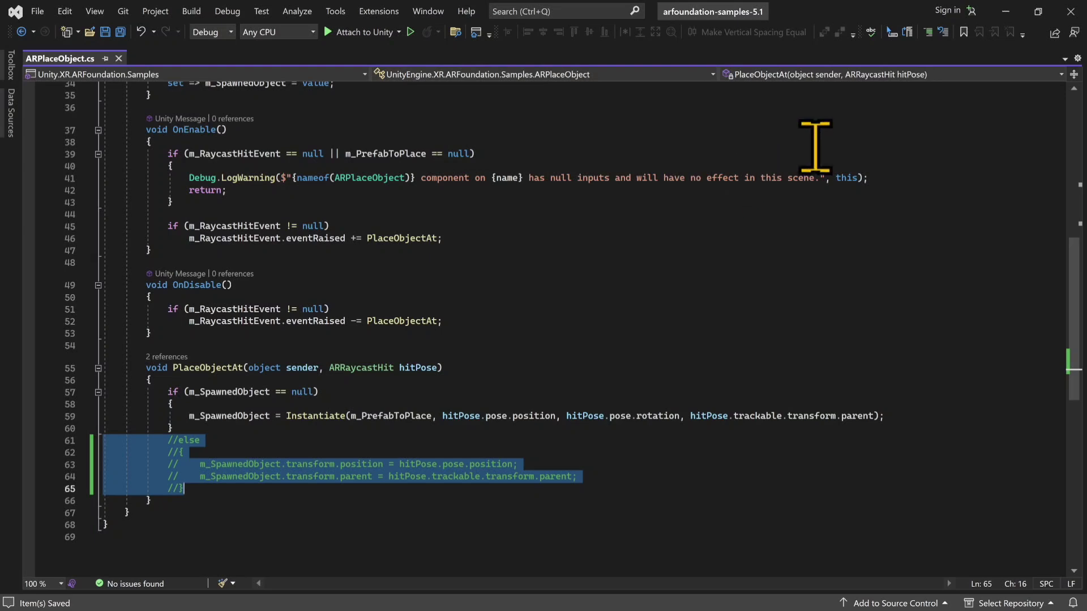
{"action": "left_click", "coordinate": [1007, 12]}
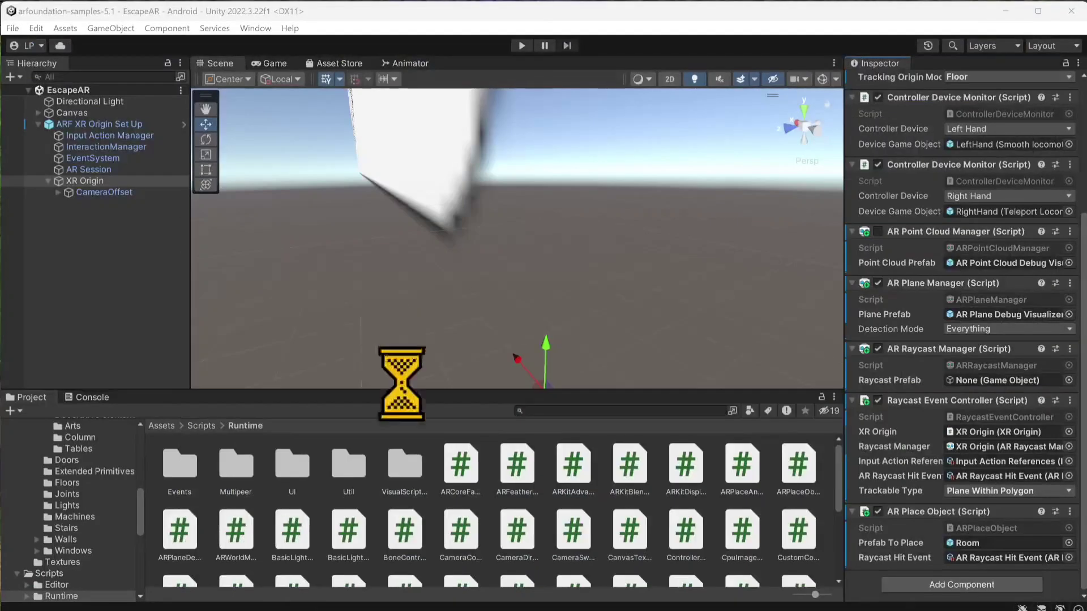
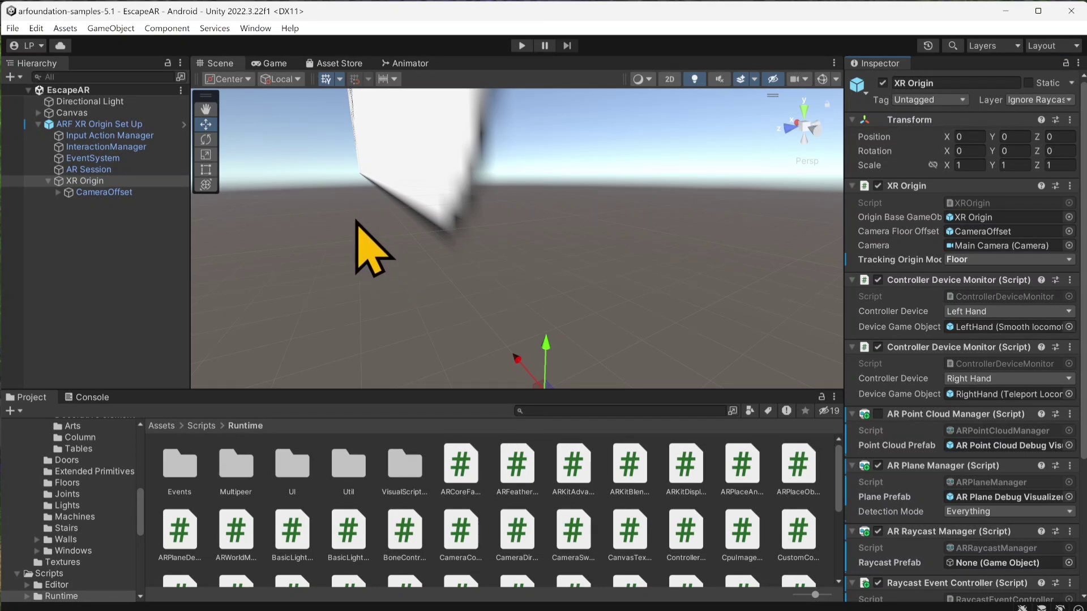
Step: Open the Room prefab from the project's Assets/Prefabs folder for editing
{"action": "left_click", "coordinate": [48, 182]}
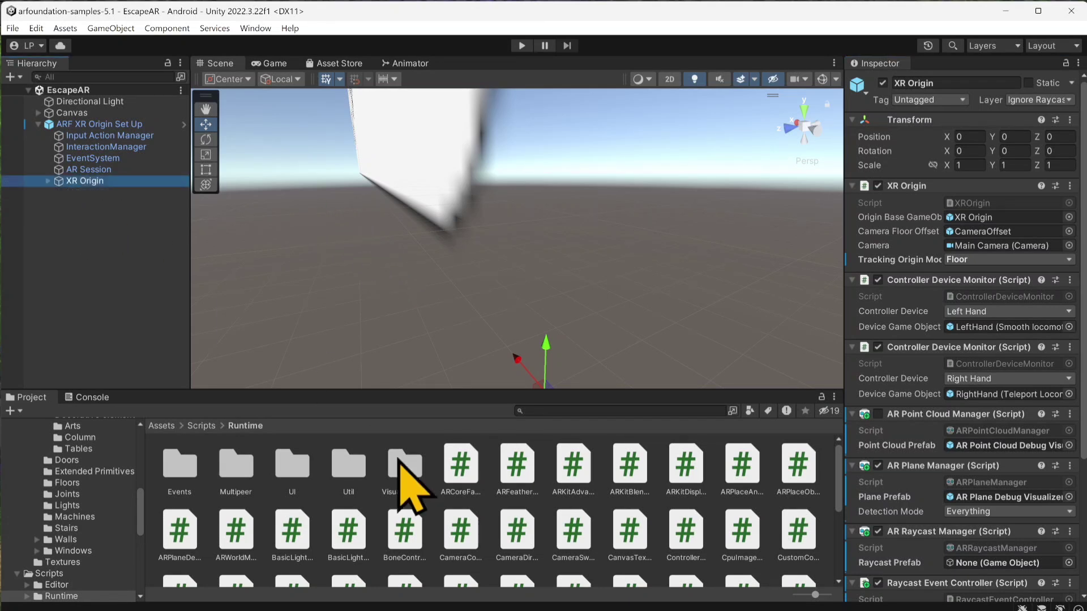
{"action": "left_click", "coordinate": [417, 390]}
{"action": "left_click_drag", "start_coordinate": [417, 390], "coordinate": [417, 384]}
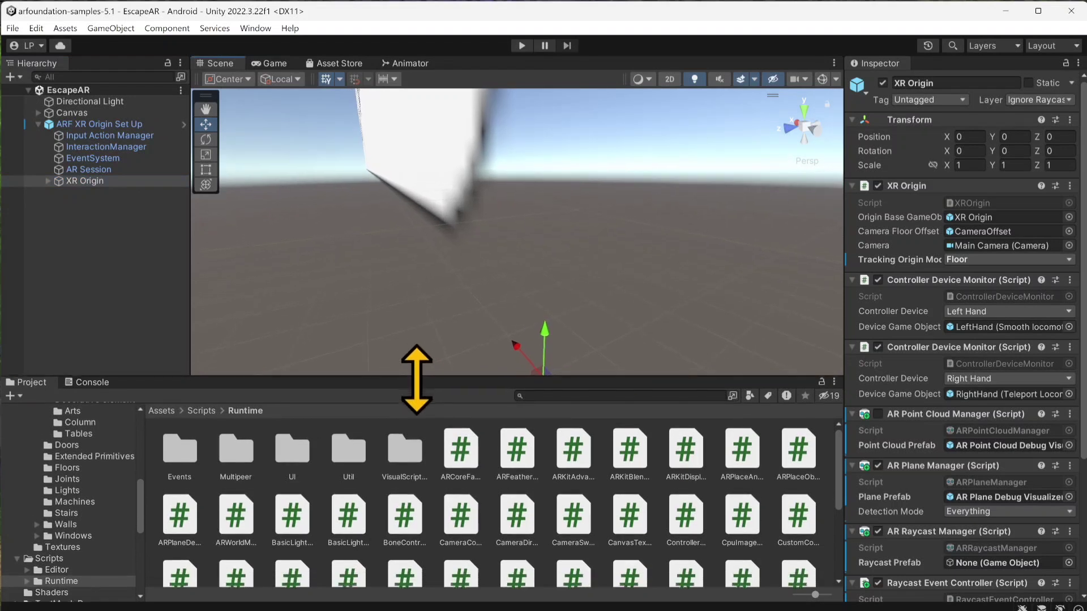
{"action": "left_click", "coordinate": [202, 419]}
{"action": "left_click", "coordinate": [160, 419]}
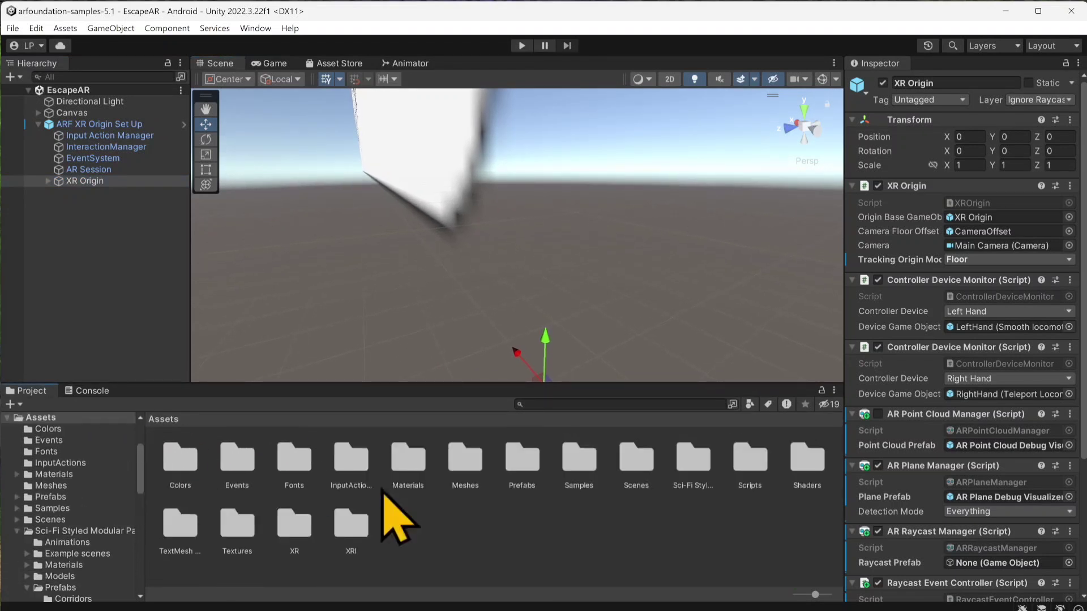
{"action": "double_click", "coordinate": [523, 460]}
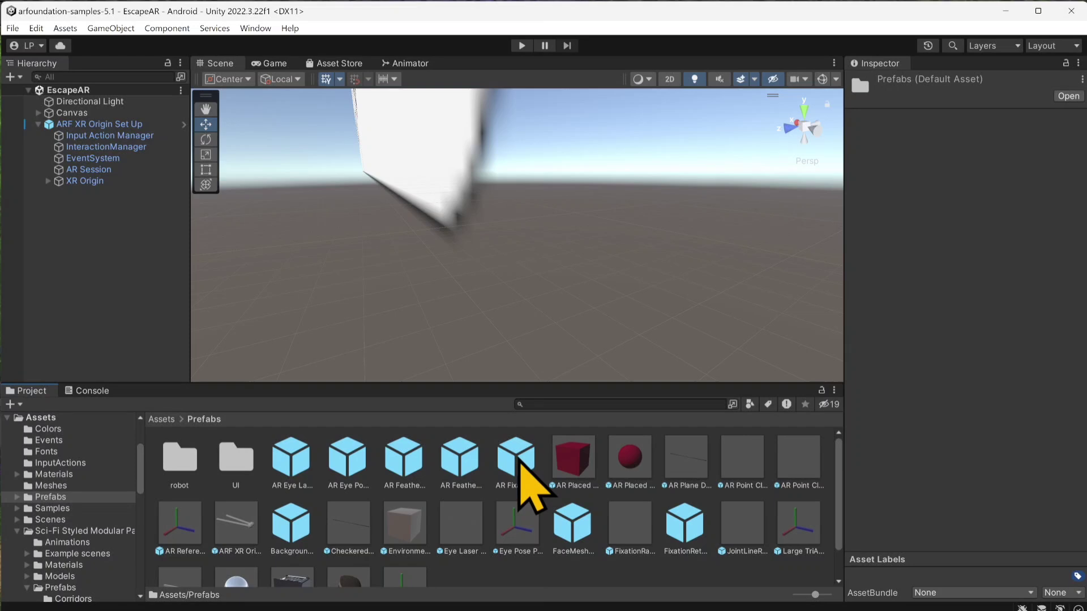
{"action": "scroll", "coordinate": [442, 510], "scroll_direction": "down", "scroll_amount": 1}
{"action": "double_click", "coordinate": [291, 548]}
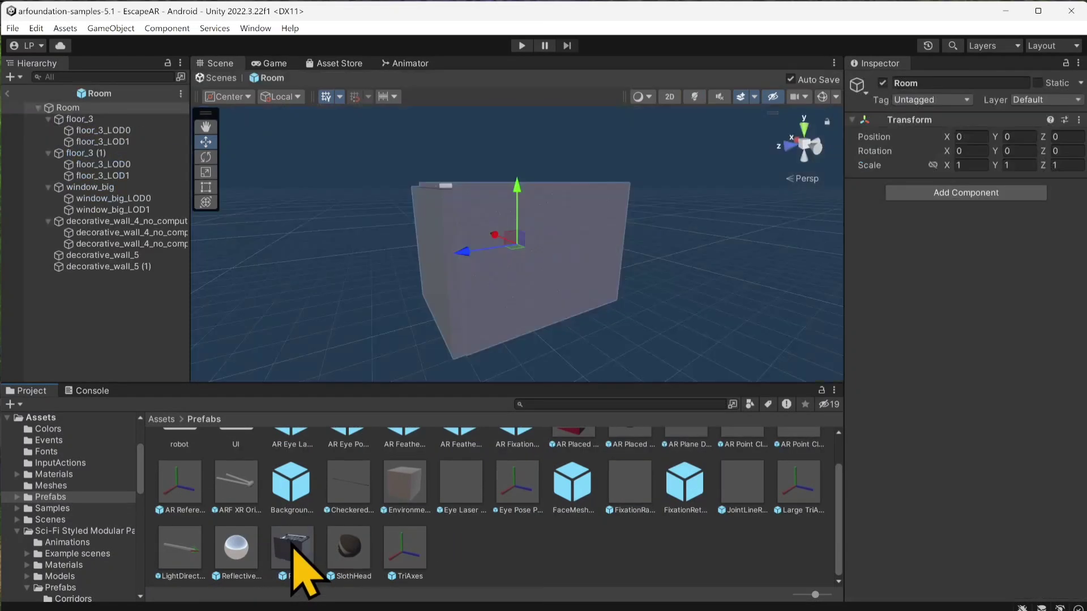
Step: Collapse the Room hierarchy and examine the prefab's interior, focusing on the floor area in front of the big window
{"action": "left_click", "coordinate": [38, 108]}
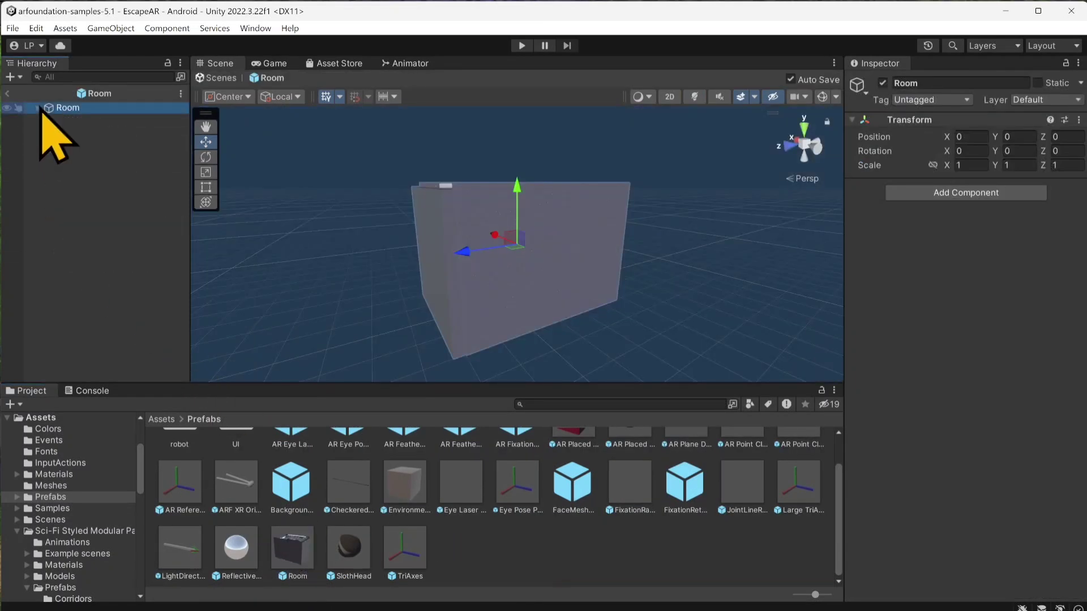
{"action": "scroll", "coordinate": [544, 283], "scroll_direction": "up", "scroll_amount": 5}
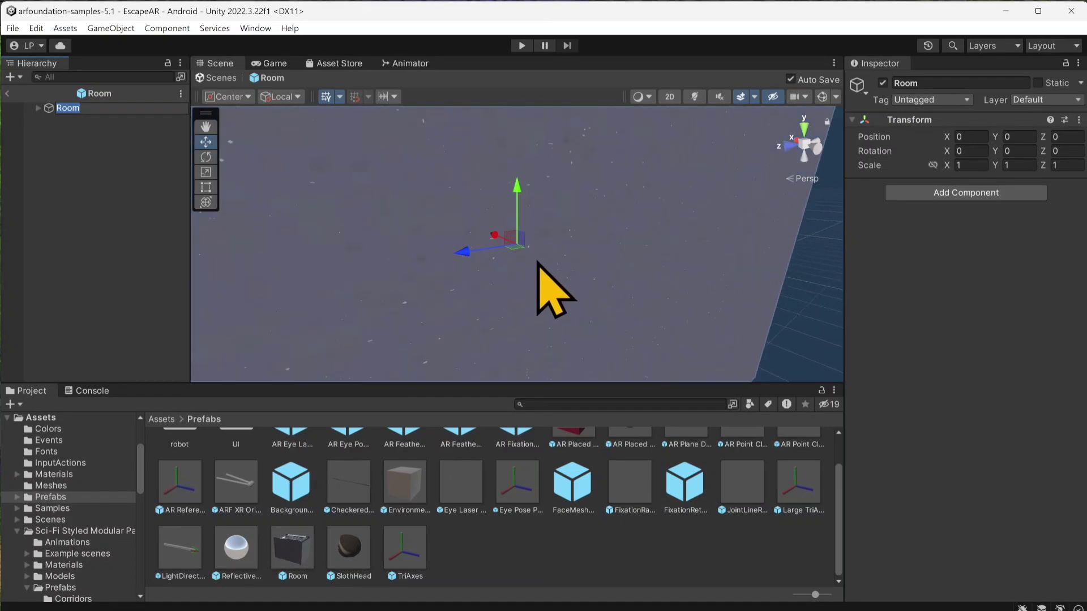
{"action": "scroll", "coordinate": [538, 262], "scroll_direction": "up", "scroll_amount": 4}
{"action": "right_click_drag", "start_coordinate": [539, 263], "coordinate": [583, 289]}
{"action": "scroll", "coordinate": [521, 296], "scroll_direction": "up", "scroll_amount": 2}
{"action": "right_click_drag", "start_coordinate": [515, 303], "coordinate": [526, 333]}
{"action": "middle_click_drag", "start_coordinate": [528, 301], "coordinate": [604, 175]}
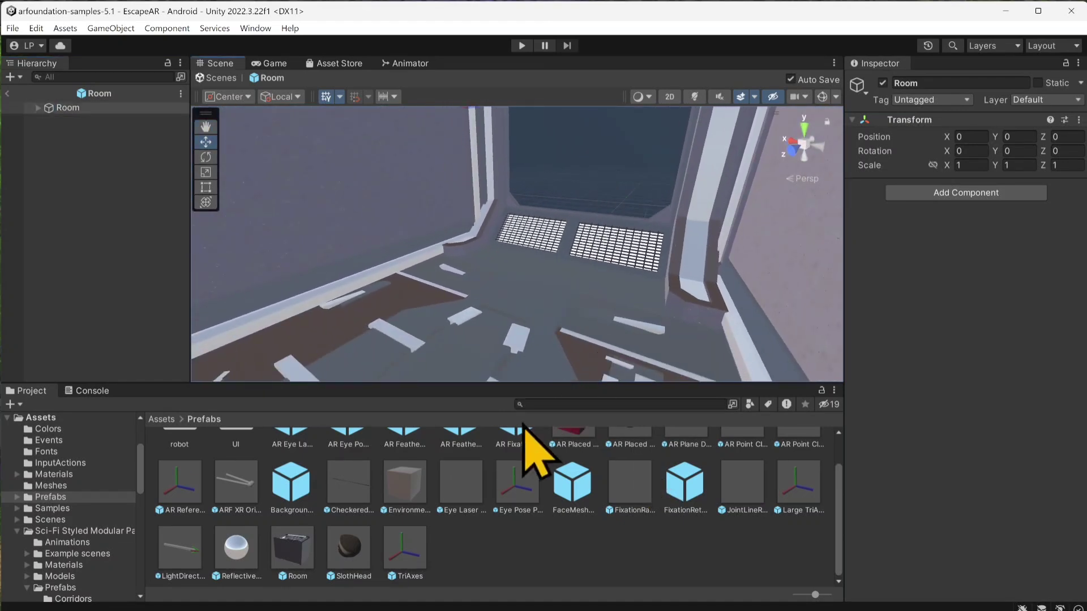
{"action": "scroll", "coordinate": [526, 523], "scroll_direction": "up", "scroll_amount": 2}
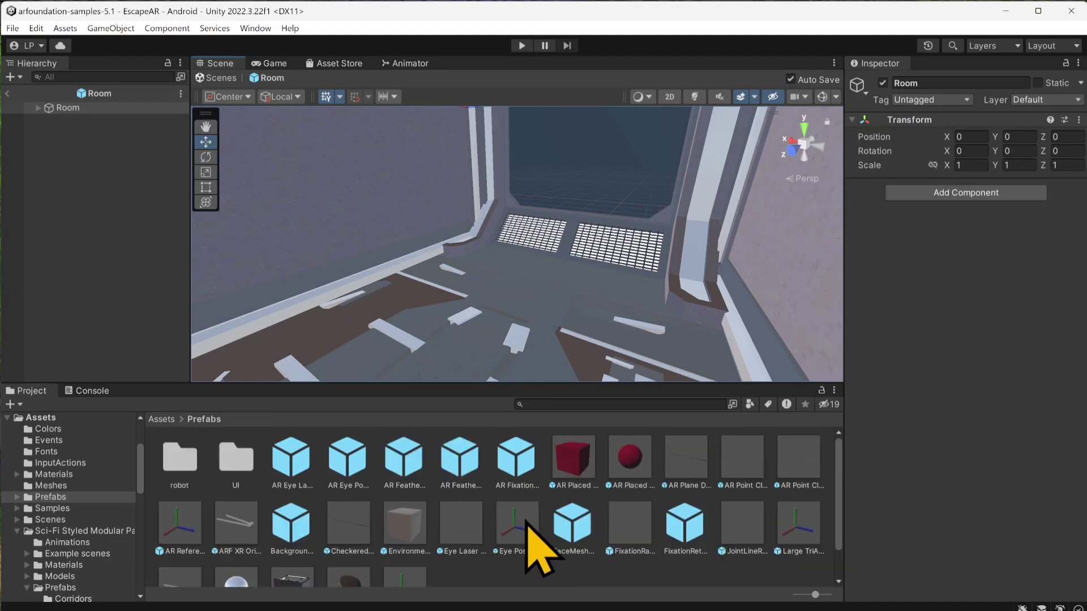
Step: Search the Sci-Fi Styled Modular Pack prefabs for "computer" and go to the Tables folder containing desk_no_computer
{"action": "left_click", "coordinate": [163, 421]}
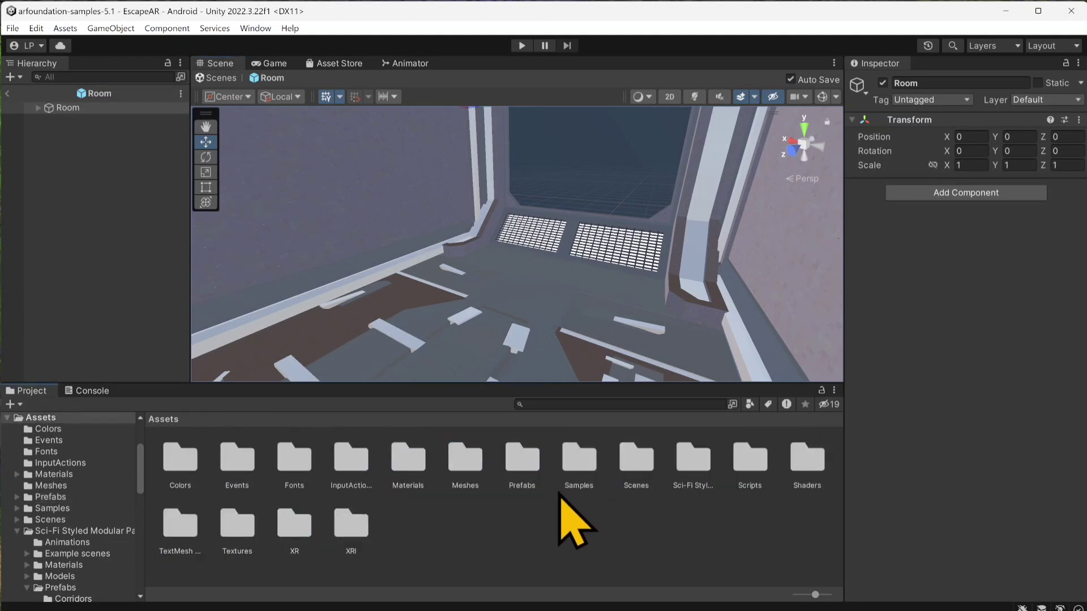
{"action": "left_click", "coordinate": [693, 461]}
{"action": "double_click", "coordinate": [700, 466]}
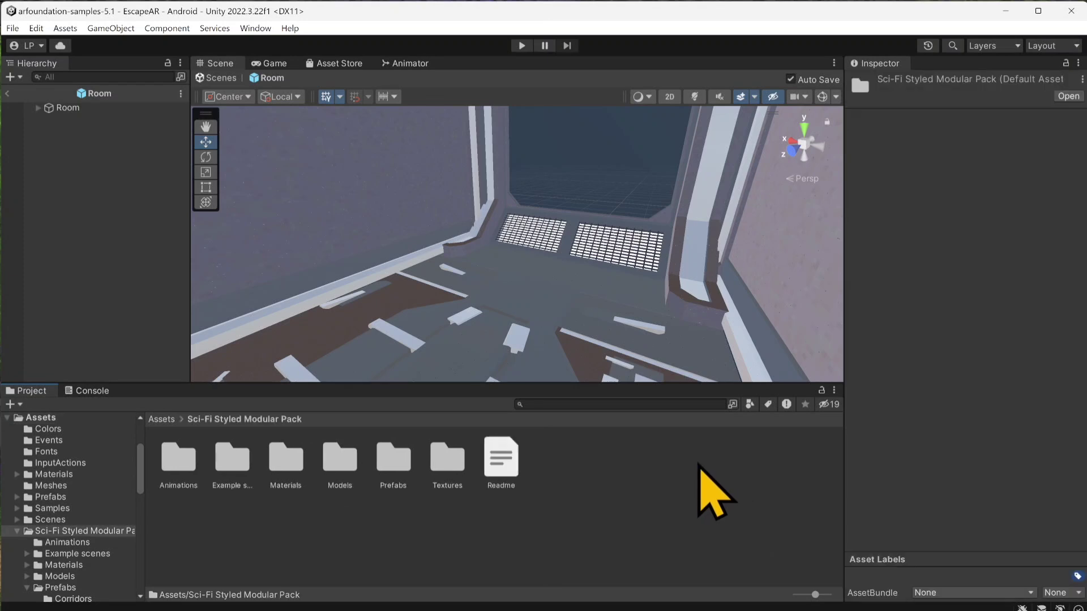
{"action": "double_click", "coordinate": [391, 460]}
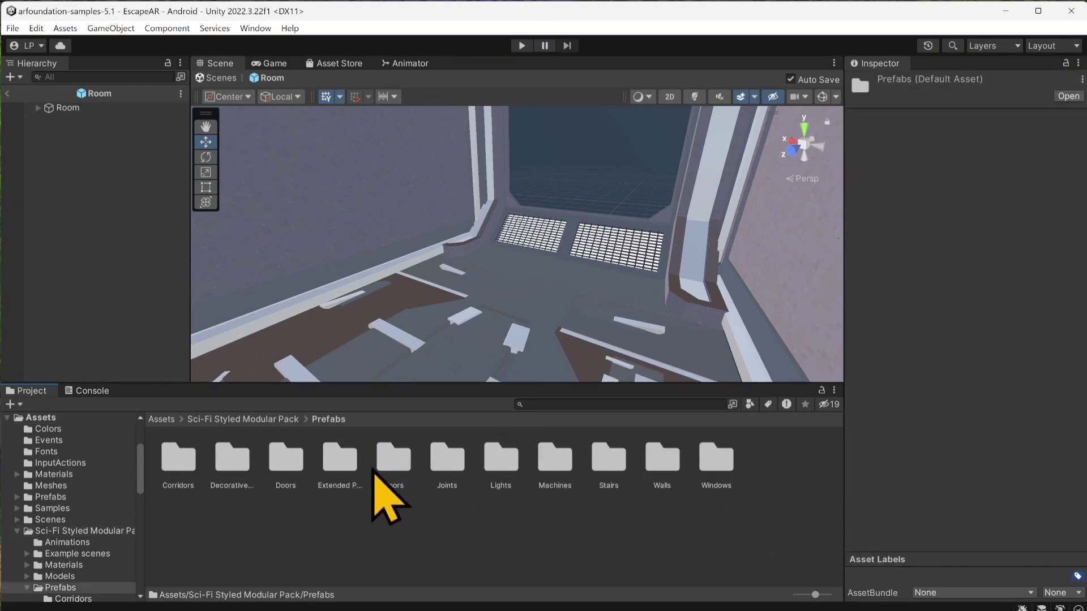
{"action": "left_click", "coordinate": [646, 404]}
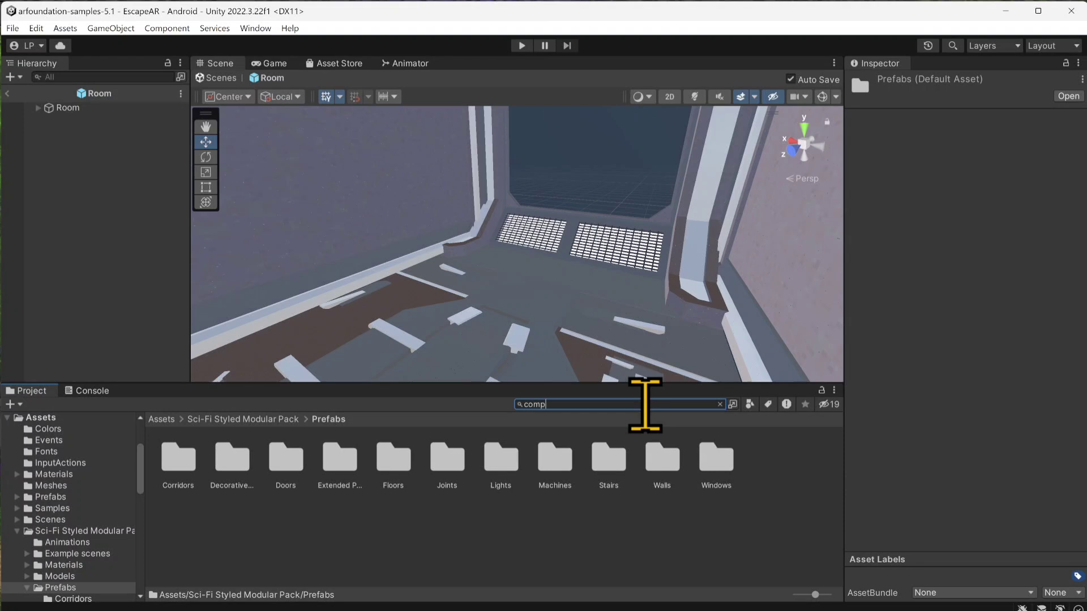
{"action": "type", "text": "computer"}
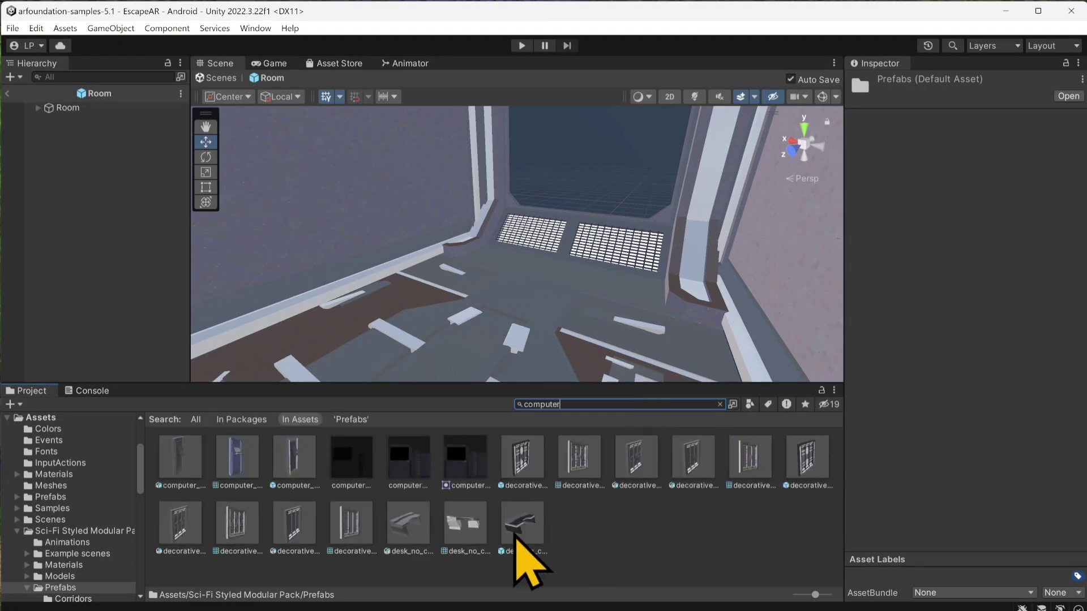
{"action": "left_click", "coordinate": [522, 525]}
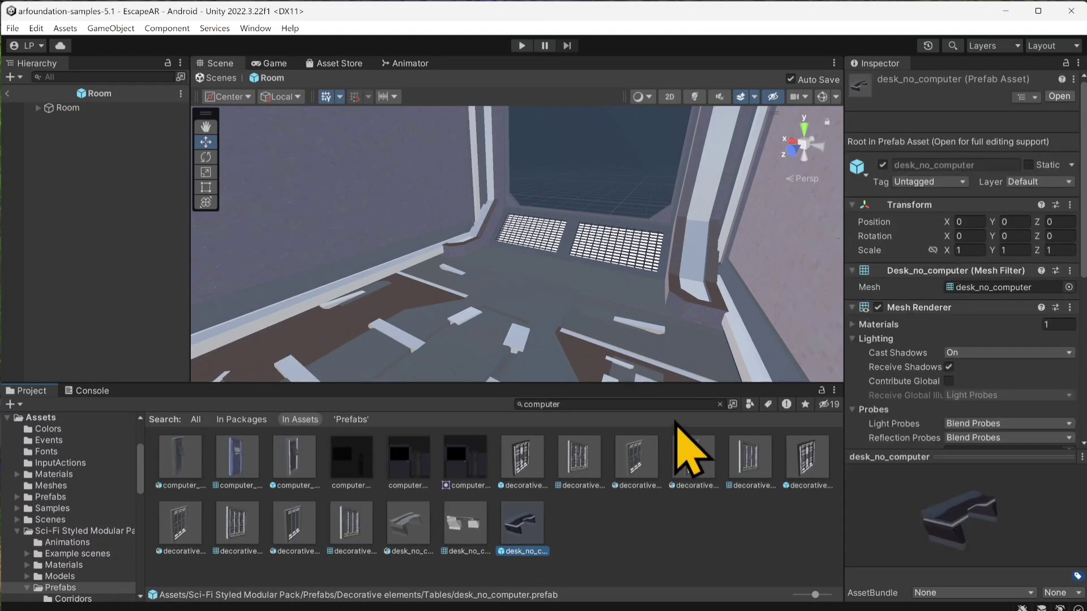
{"action": "left_click", "coordinate": [721, 404]}
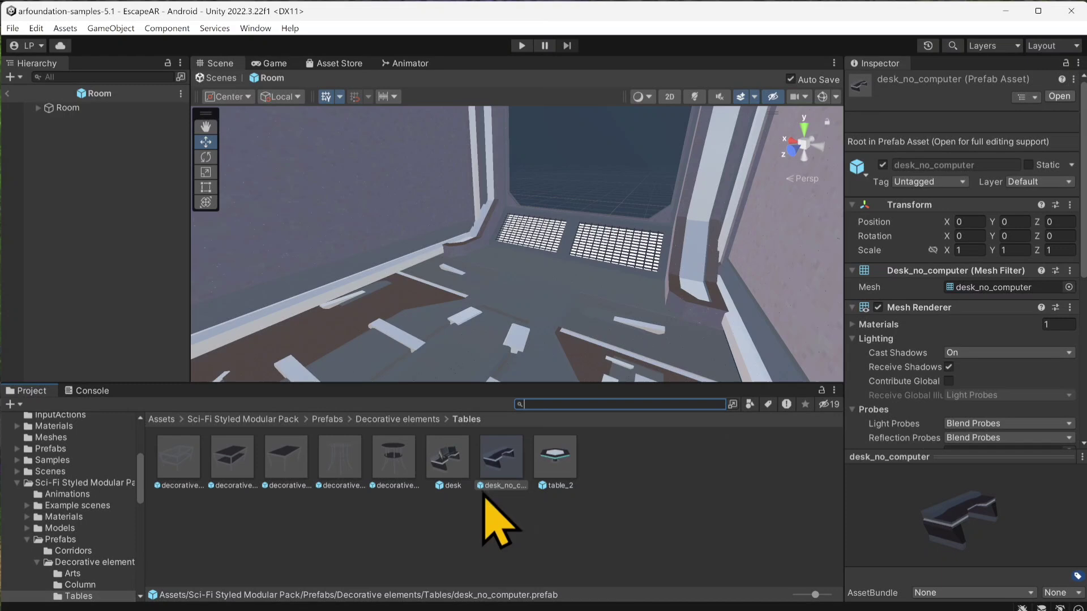
Step: Add the desk prefab from the Tables folder as a child of Room
{"action": "left_click", "coordinate": [448, 470]}
{"action": "left_click_drag", "start_coordinate": [450, 478], "coordinate": [192, 192]}
{"action": "left_click_drag", "start_coordinate": [64, 120], "coordinate": [66, 119]}
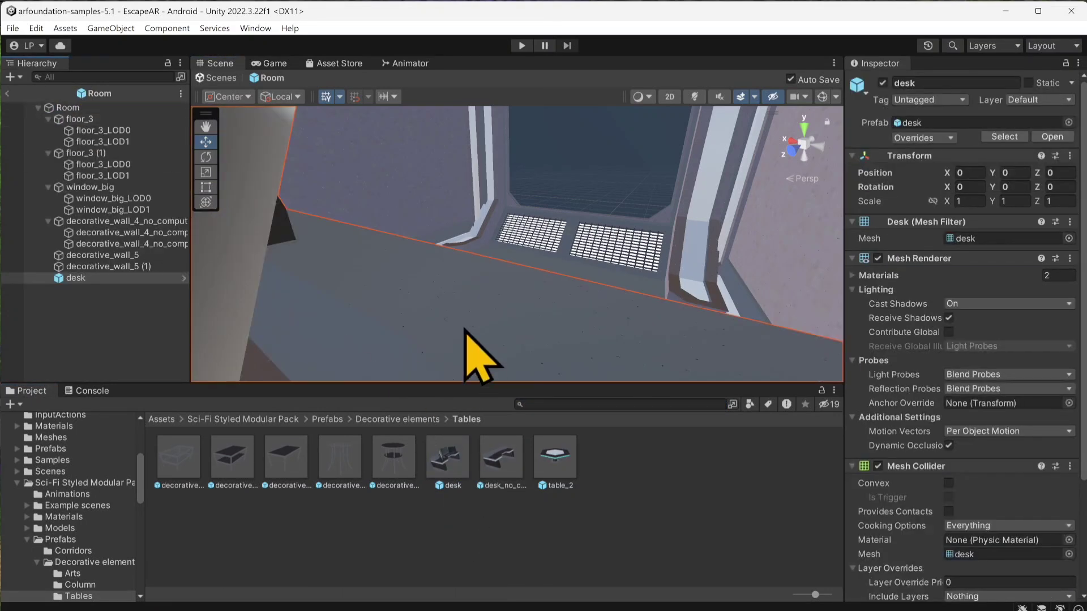
{"action": "scroll", "coordinate": [466, 335], "scroll_direction": "up", "scroll_amount": 1}
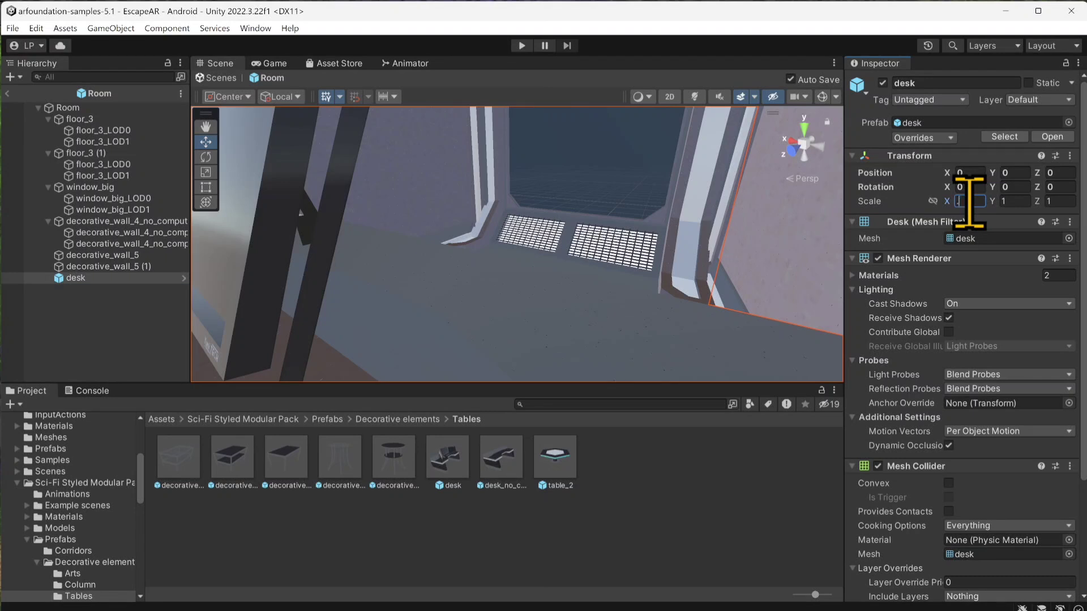
Step: Constrain the desk's scale proportions, set its scale to 0.7, and move it toward the big window to about Z -2.8
{"action": "key", "text": "BackSpace"}
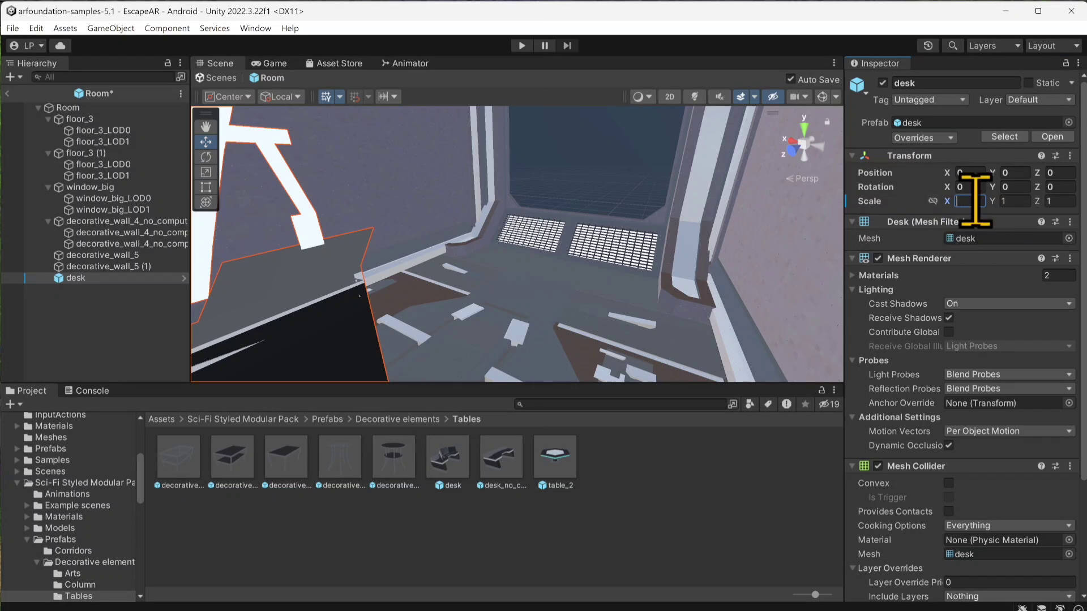
{"action": "type", "text": "1"}
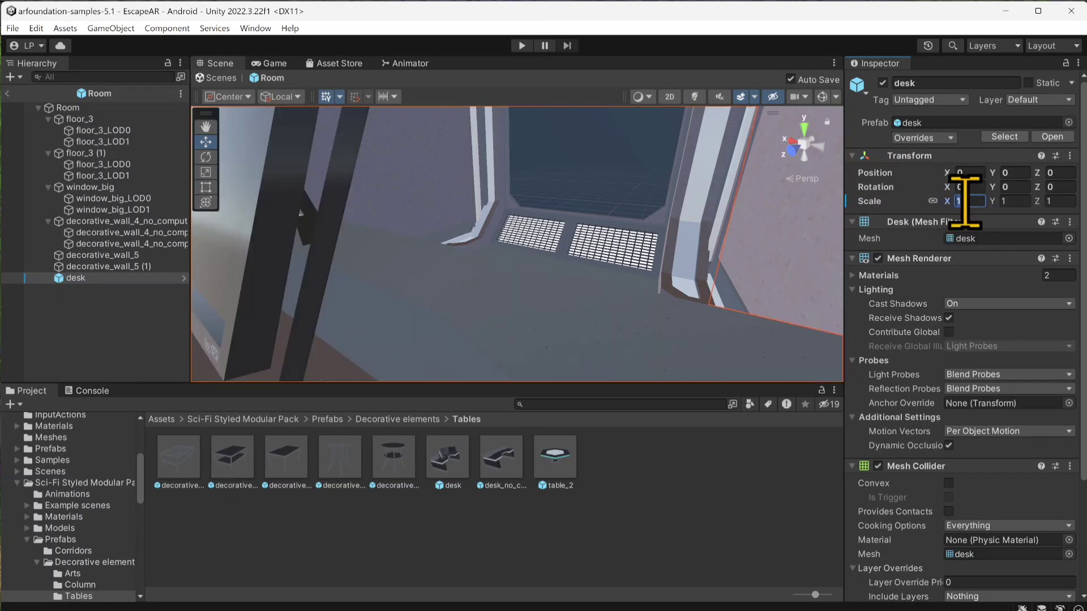
{"action": "type", "text": ".5"}
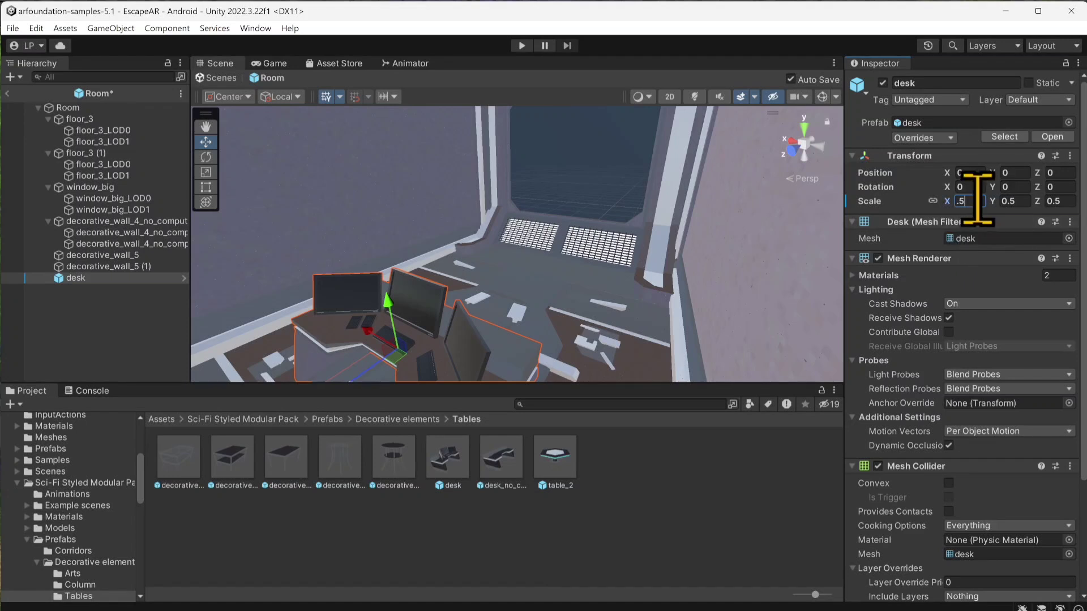
{"action": "type", "text": "7"}
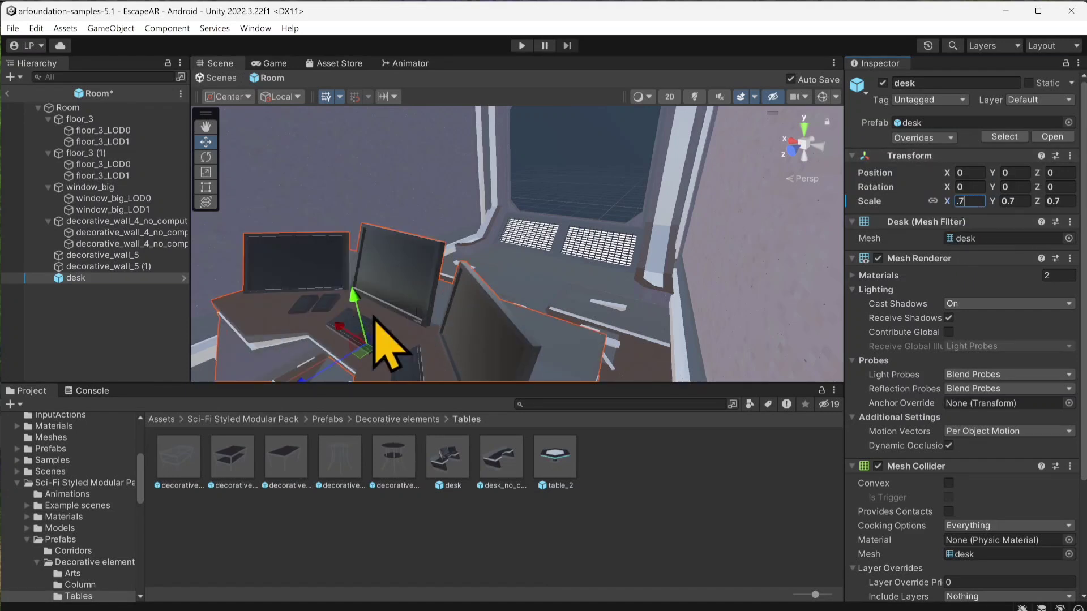
{"action": "left_click_drag", "start_coordinate": [323, 368], "coordinate": [504, 286]}
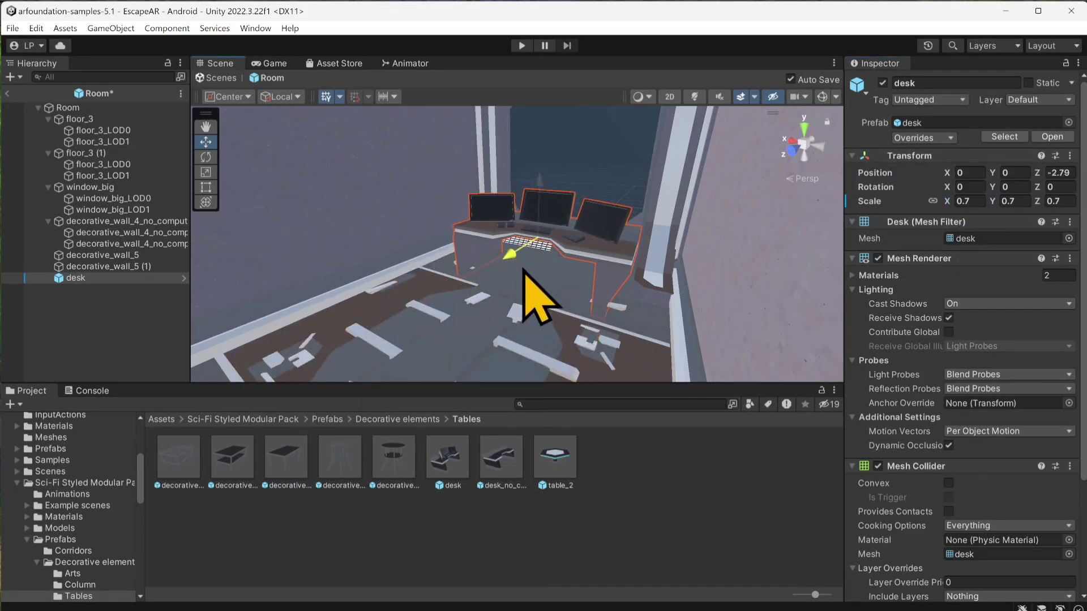
Step: Set the desk's uniform scale to 0.75 and move it closer to the window, to about Z -3.29
{"action": "left_click", "coordinate": [984, 203]}
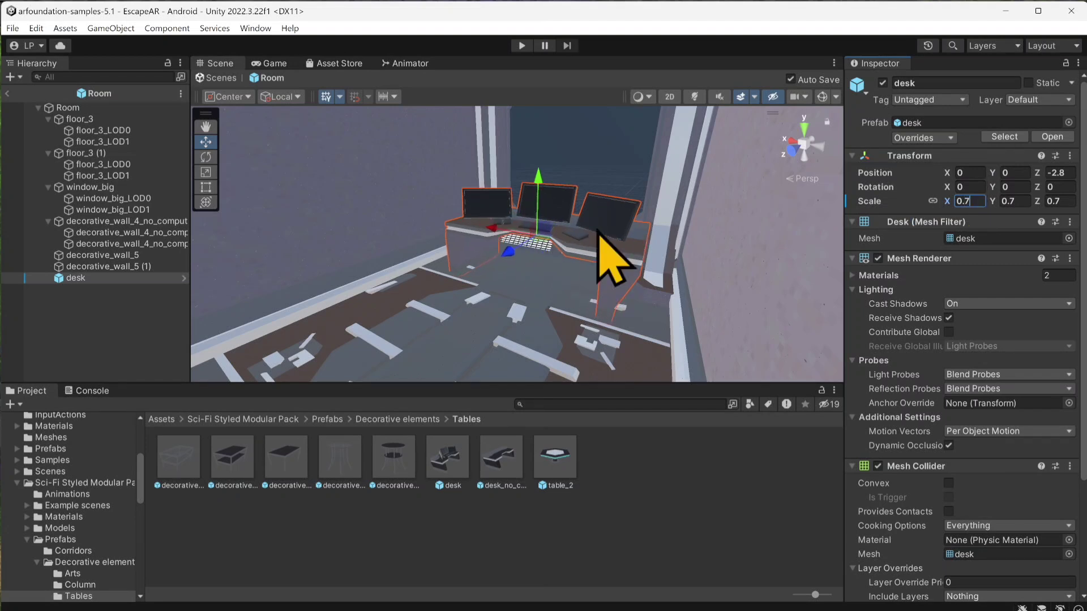
{"action": "type", "text": "5"}
{"action": "scroll", "coordinate": [601, 222], "scroll_direction": "up", "scroll_amount": 3}
{"action": "middle_click_drag", "start_coordinate": [601, 222], "coordinate": [440, 298]}
{"action": "left_click_drag", "start_coordinate": [440, 297], "coordinate": [479, 310]}
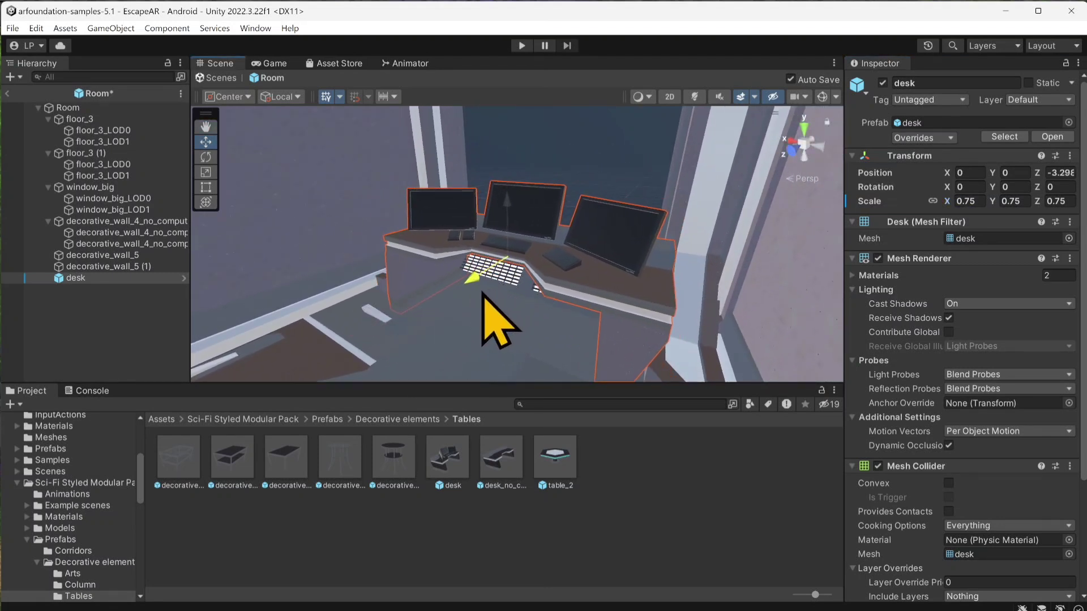
Step: Set the desk's uniform scale to 0.8
{"action": "left_click", "coordinate": [967, 203]}
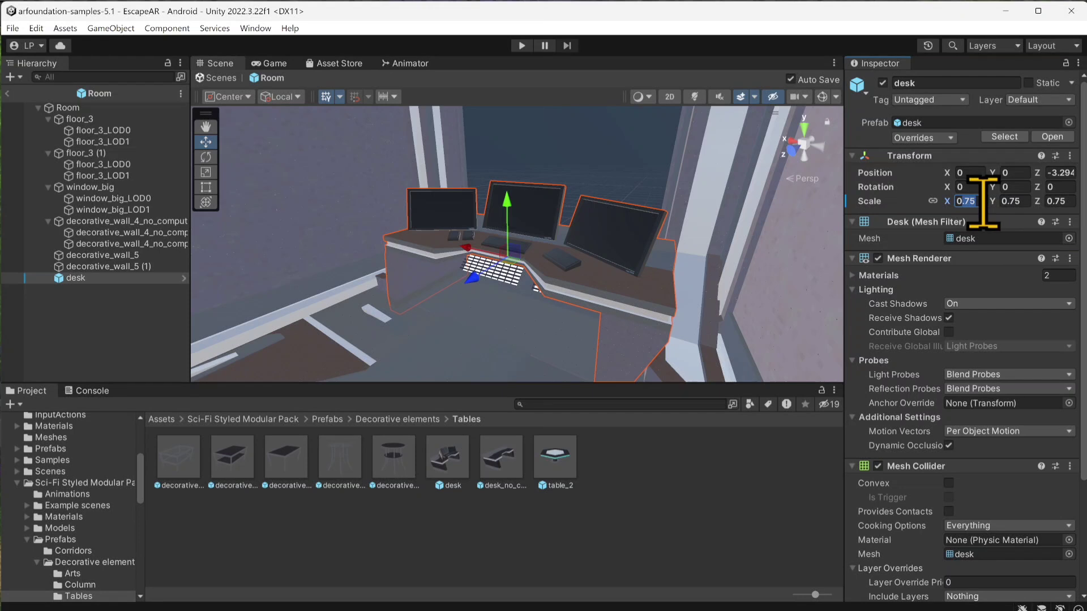
{"action": "type", "text": "0"}
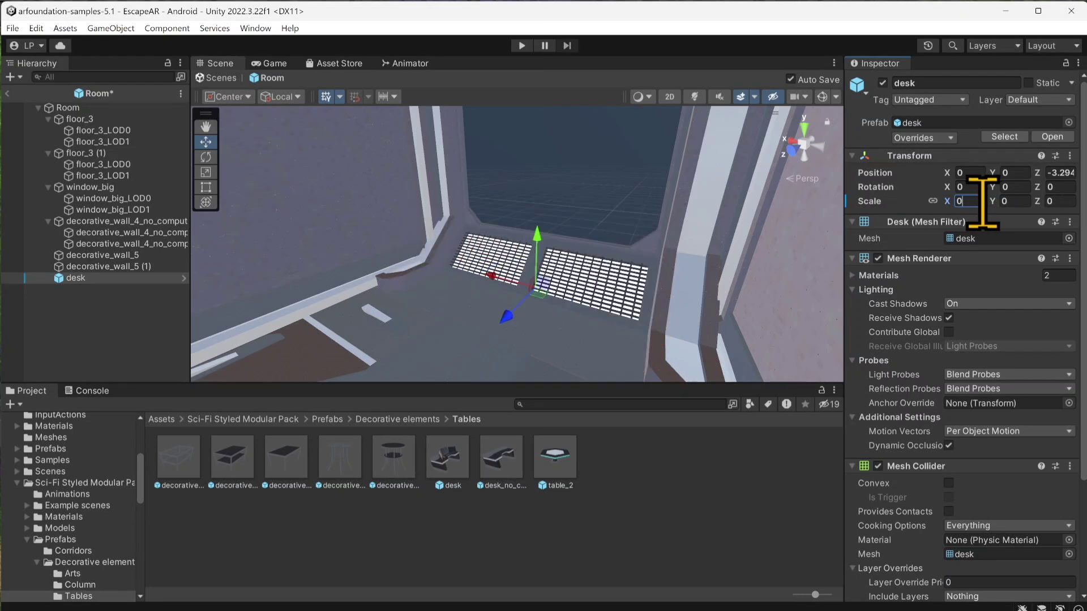
{"action": "type", "text": "88"}
{"action": "scroll", "coordinate": [518, 238], "scroll_direction": "up", "scroll_amount": 4}
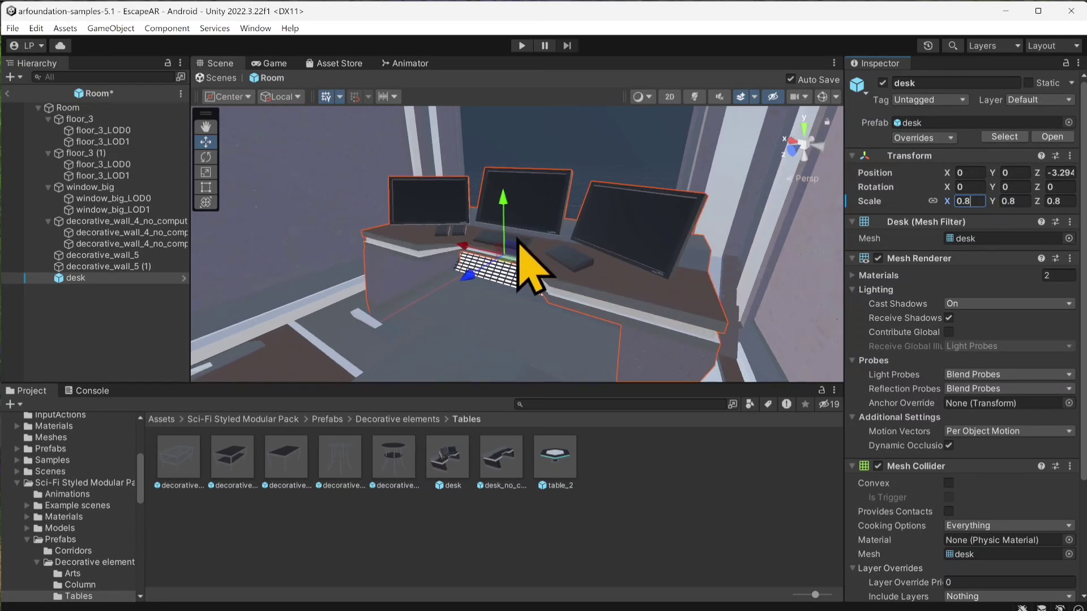
Step: Deselect the desk and collapse the floor, window and decorative wall groups under Room
{"action": "left_click", "coordinate": [78, 294]}
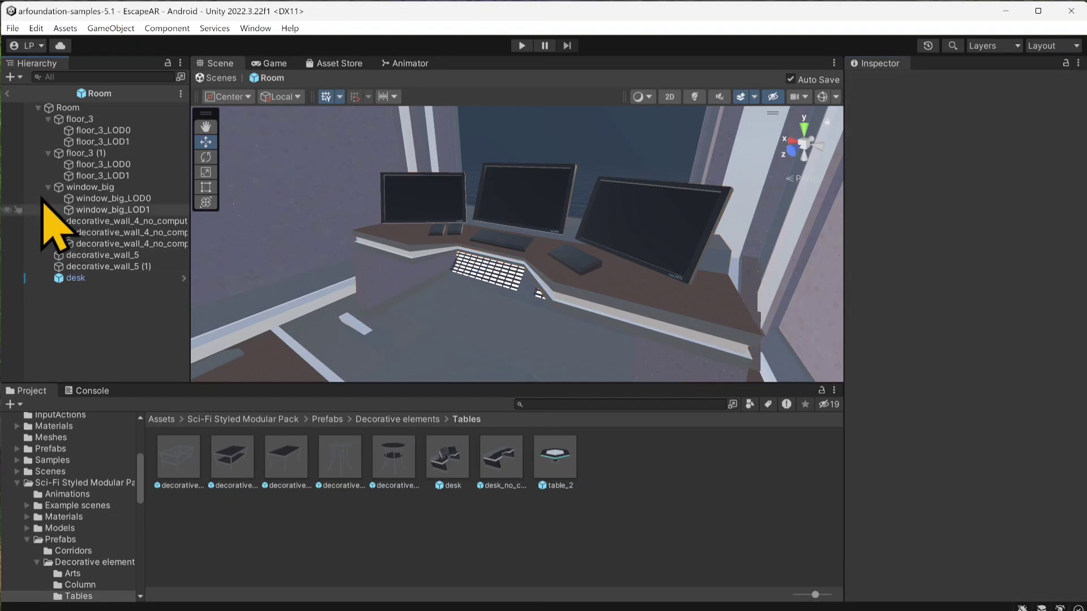
{"action": "left_click", "coordinate": [48, 119]}
{"action": "left_click", "coordinate": [48, 130]}
{"action": "left_click", "coordinate": [48, 142]}
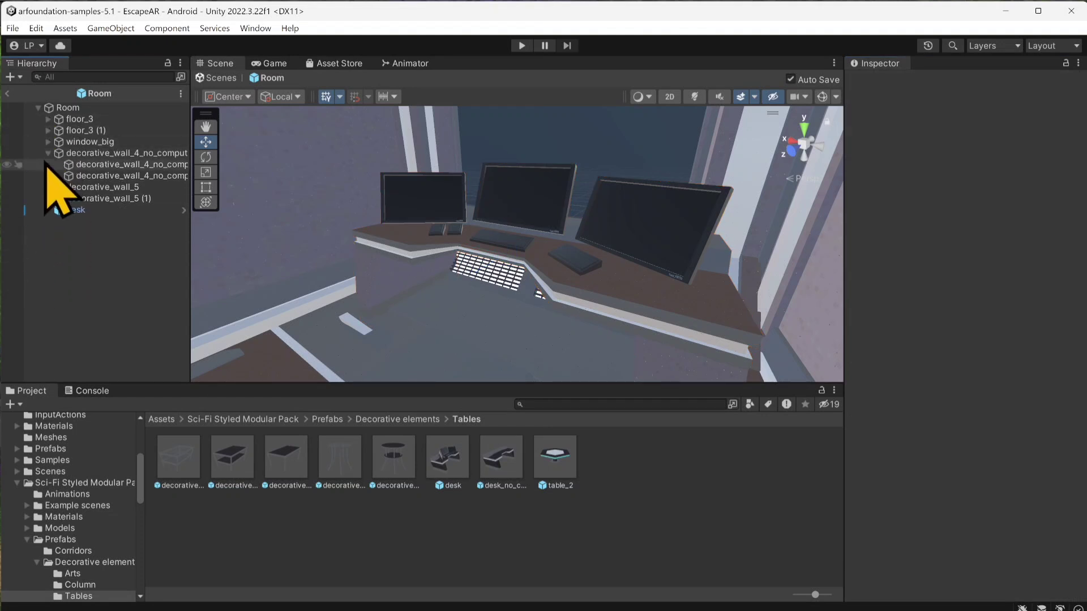
{"action": "left_click", "coordinate": [48, 153]}
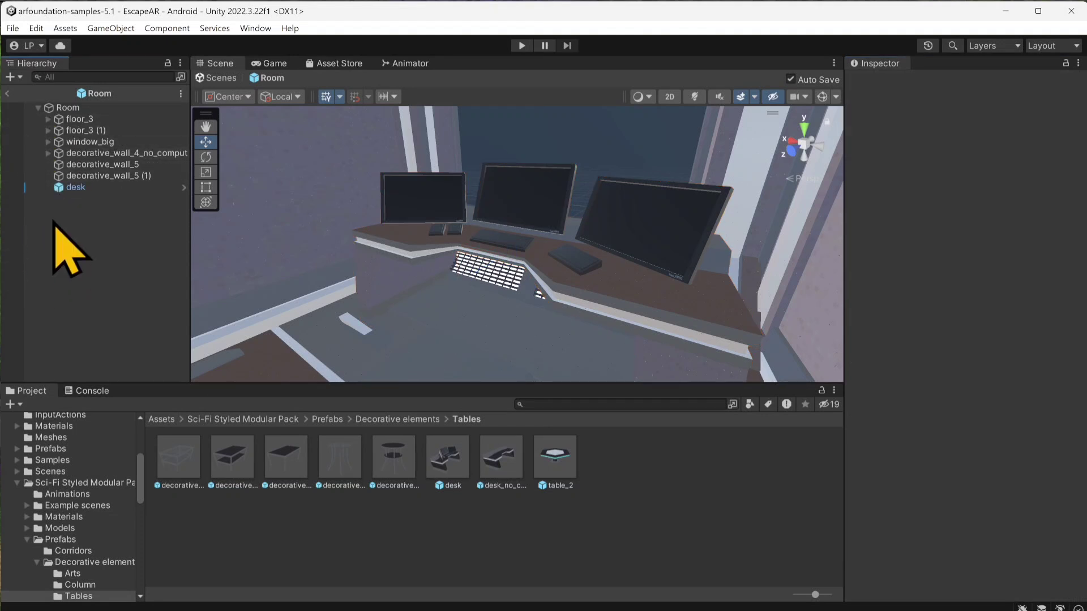
Step: Create an empty child object under Room and name it RedShapeHolder
{"action": "right_click", "coordinate": [75, 109]}
{"action": "left_click", "coordinate": [136, 320]}
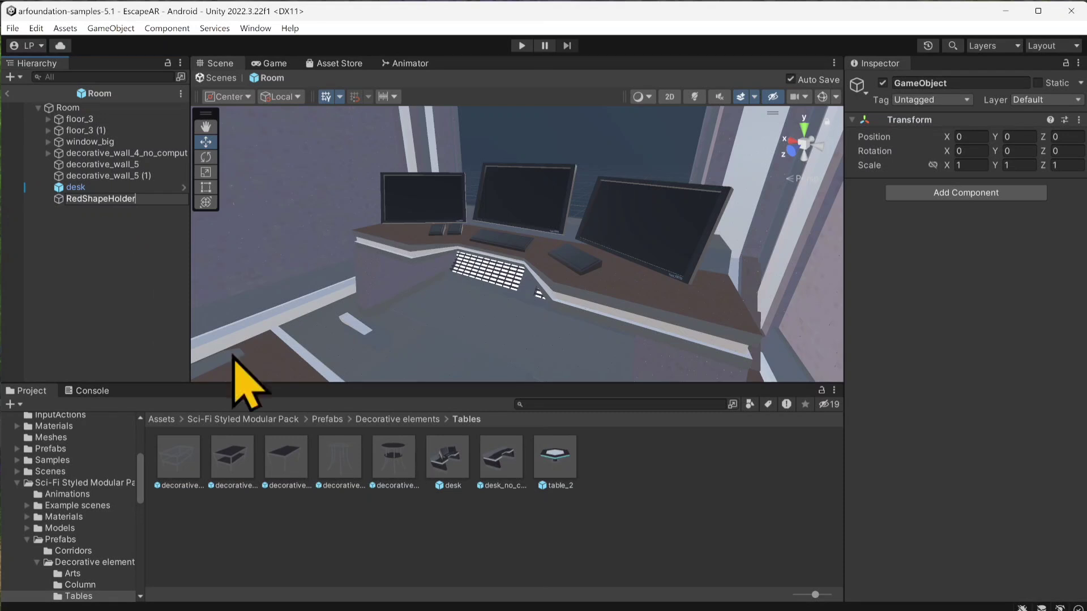
{"action": "key", "text": "Return"}
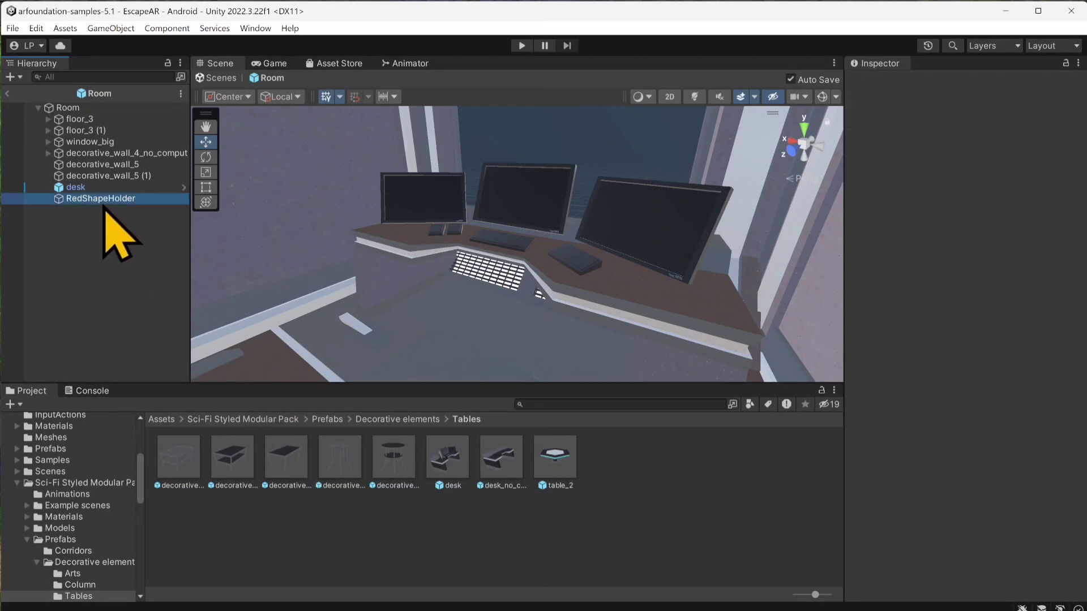
Step: Add a 3D Cube as a child of RedShapeHolder
{"action": "right_click", "coordinate": [105, 201]}
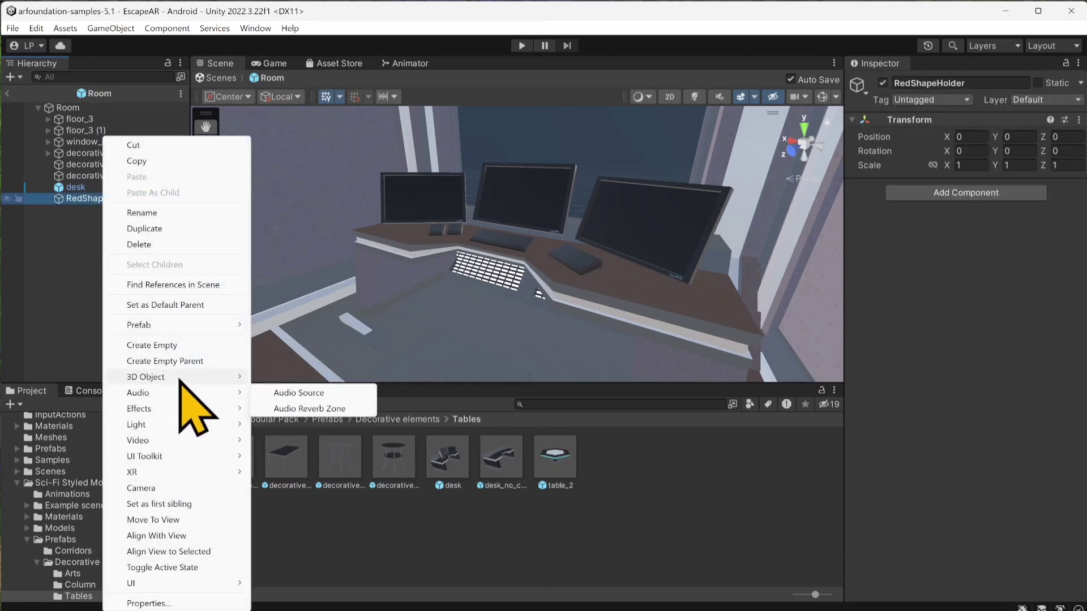
{"action": "mouse_move", "coordinate": [232, 377]}
{"action": "left_click", "coordinate": [291, 378]}
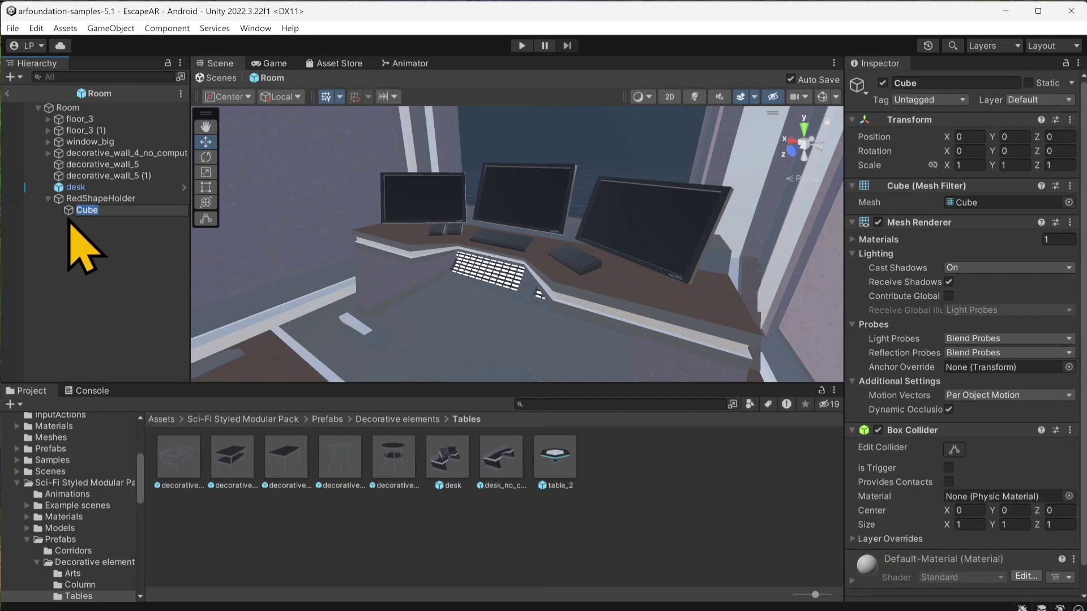
Step: Add a 3D Sphere and a 3D Cylinder as children of RedShapeHolder
{"action": "left_click", "coordinate": [85, 200]}
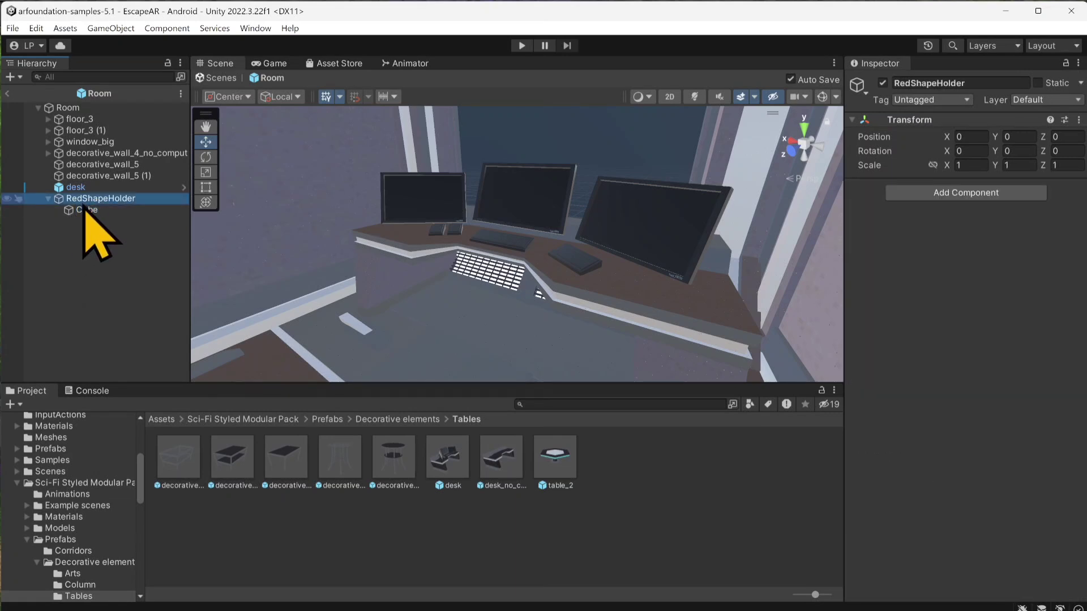
{"action": "right_click", "coordinate": [84, 208]}
{"action": "mouse_move", "coordinate": [193, 374]}
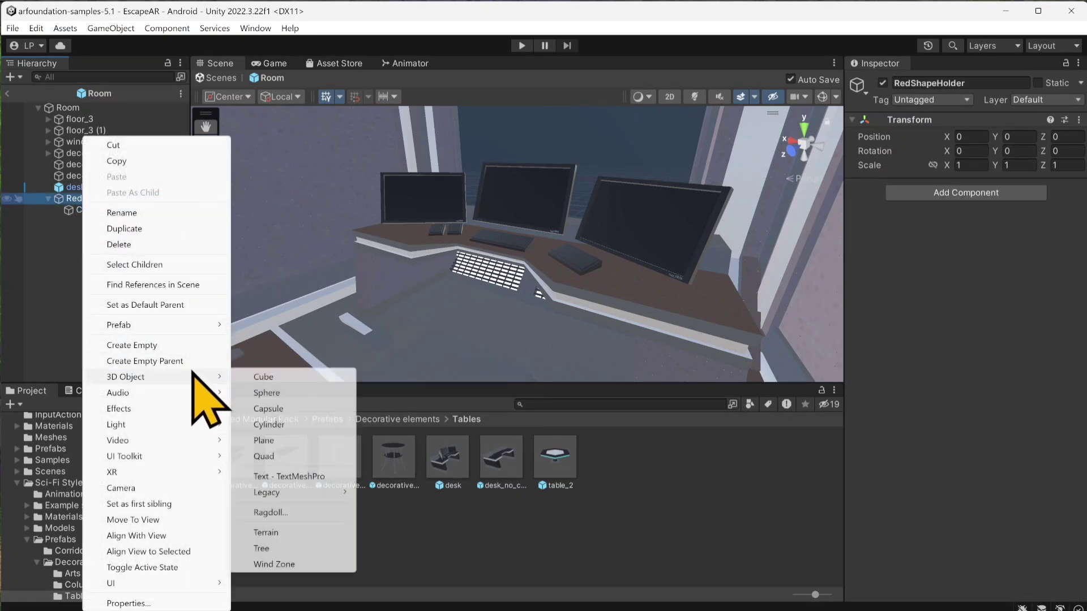
{"action": "left_click", "coordinate": [291, 401]}
{"action": "right_click", "coordinate": [92, 199]}
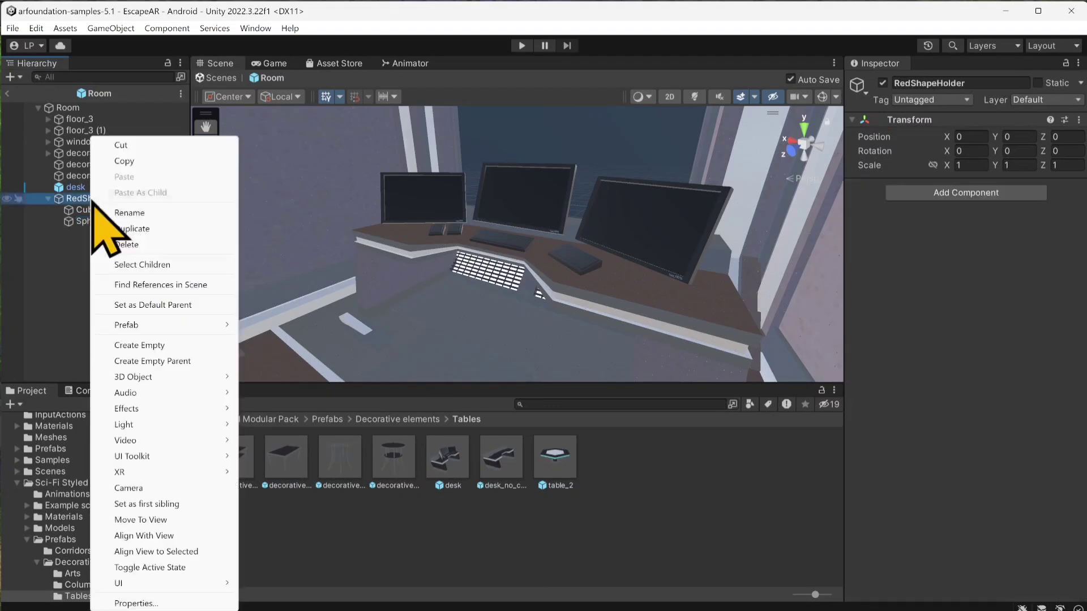
{"action": "mouse_move", "coordinate": [198, 376]}
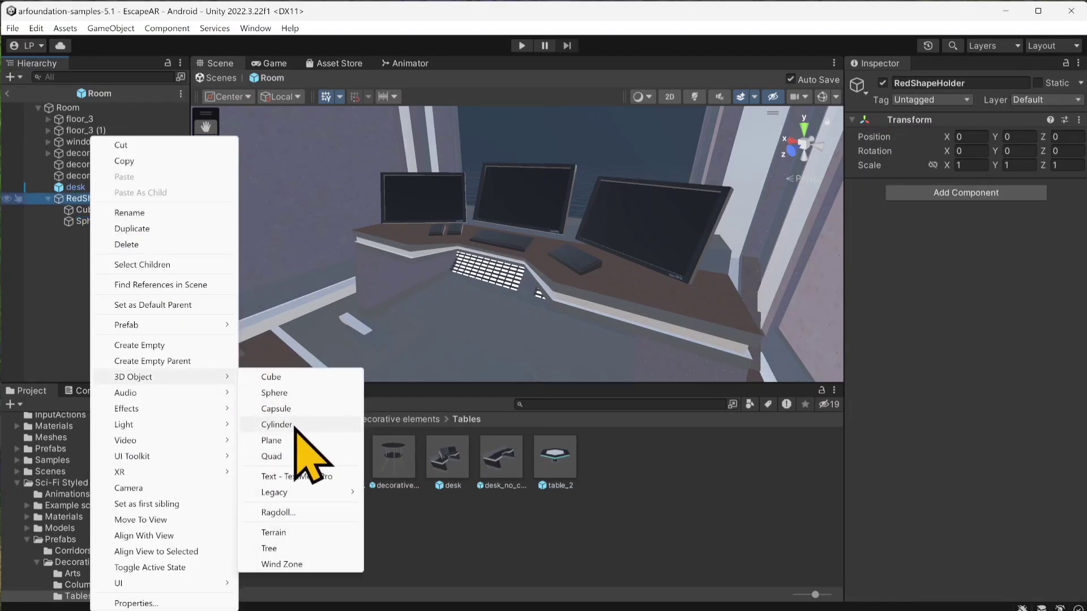
{"action": "left_click", "coordinate": [276, 425]}
Step: Move RedShapeHolder to the desk at about Y 0.97, Z -3.04 and set its uniform scale to 0.2
{"action": "left_click", "coordinate": [107, 198]}
{"action": "scroll", "coordinate": [449, 351], "scroll_direction": "down", "scroll_amount": 2}
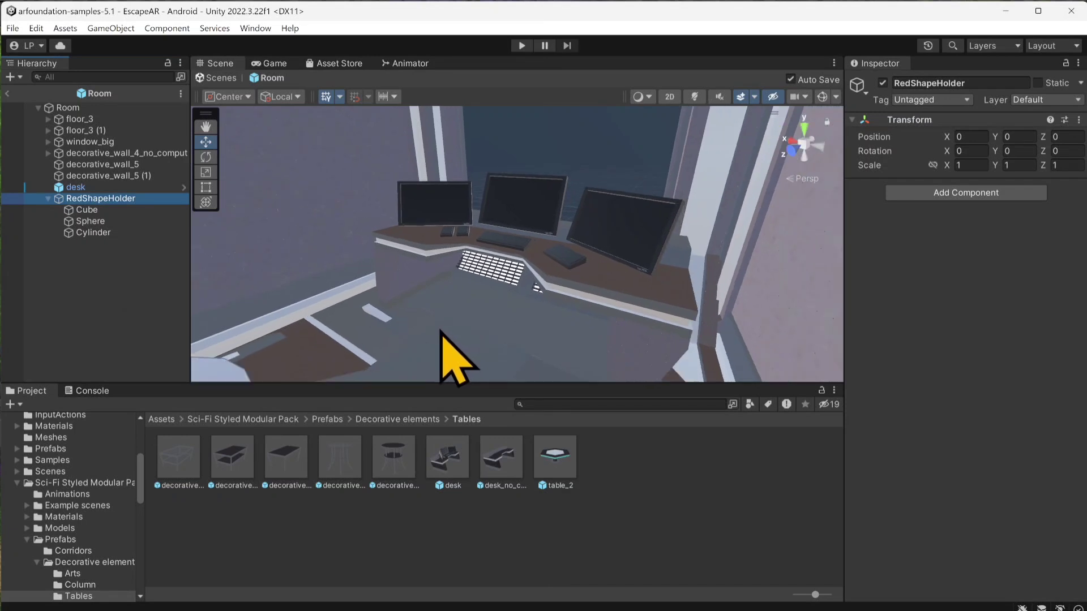
{"action": "scroll", "coordinate": [439, 331], "scroll_direction": "down", "scroll_amount": 8}
{"action": "left_click_drag", "start_coordinate": [403, 369], "coordinate": [529, 210]}
{"action": "scroll", "coordinate": [485, 263], "scroll_direction": "up", "scroll_amount": 6}
{"action": "left_click", "coordinate": [90, 201]}
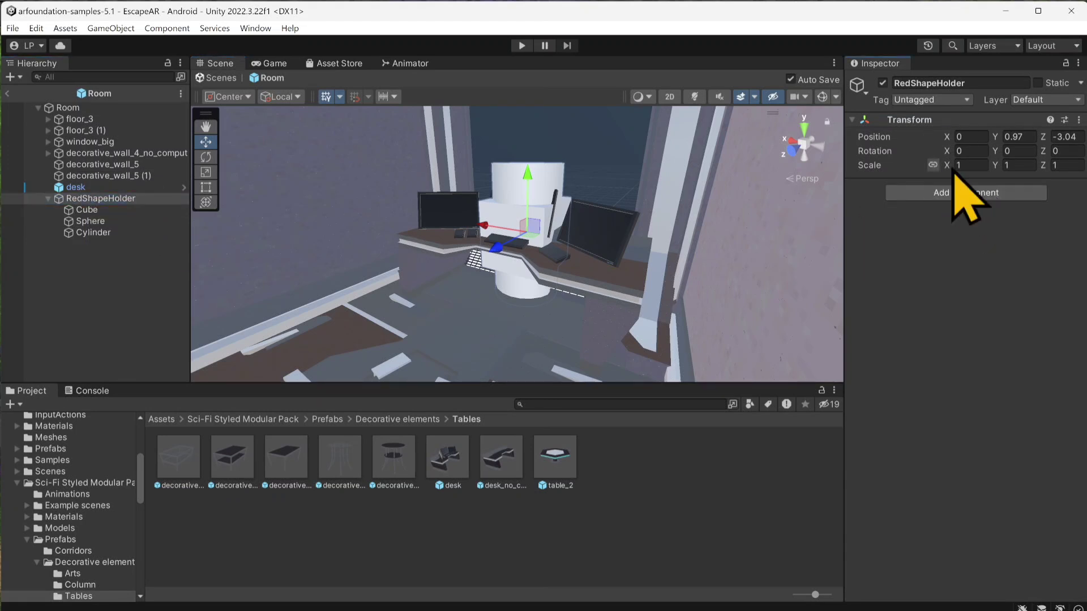
{"action": "left_click_drag", "start_coordinate": [956, 173], "coordinate": [980, 164]}
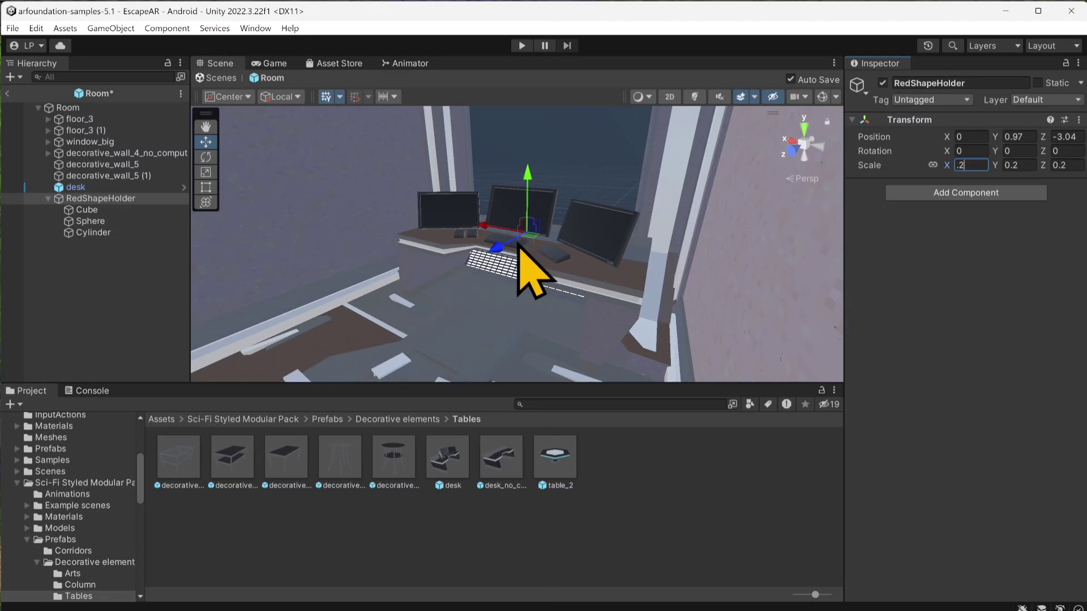
Step: Reposition RedShapeHolder above the end of the desk beside the outer monitor, at about X 1.01, Y 1.403, Z -2.472
{"action": "left_click_drag", "start_coordinate": [499, 250], "coordinate": [464, 269]}
{"action": "left_click_drag", "start_coordinate": [488, 201], "coordinate": [485, 156]}
{"action": "scroll", "coordinate": [479, 206], "scroll_direction": "up", "scroll_amount": 4}
{"action": "right_click_drag", "start_coordinate": [477, 209], "coordinate": [498, 225]}
{"action": "key", "text": "w"}
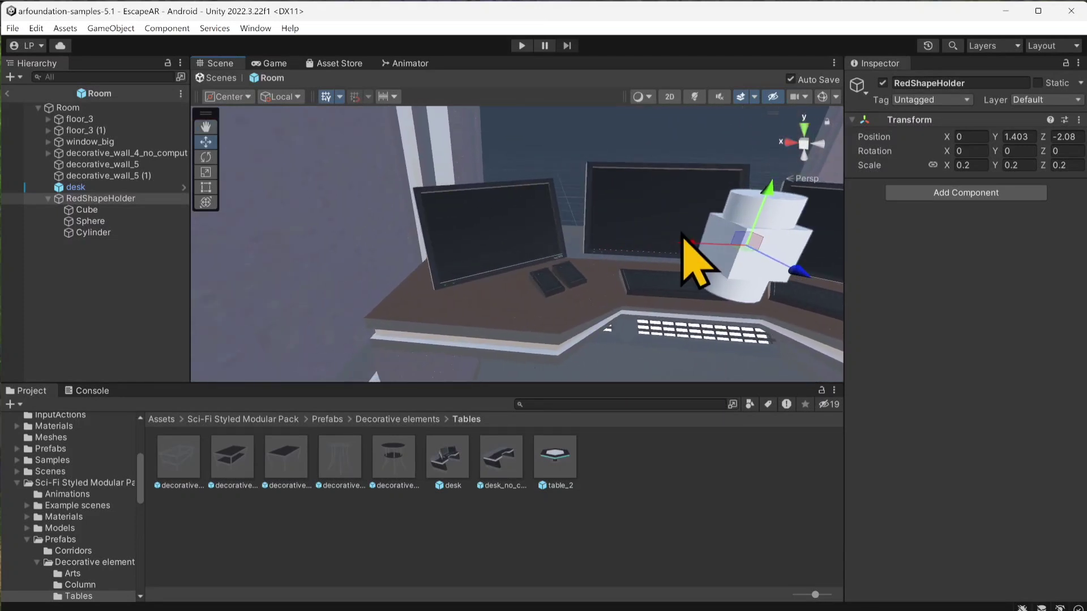
{"action": "left_click_drag", "start_coordinate": [696, 244], "coordinate": [443, 233]}
{"action": "right_click_drag", "start_coordinate": [363, 260], "coordinate": [414, 304]}
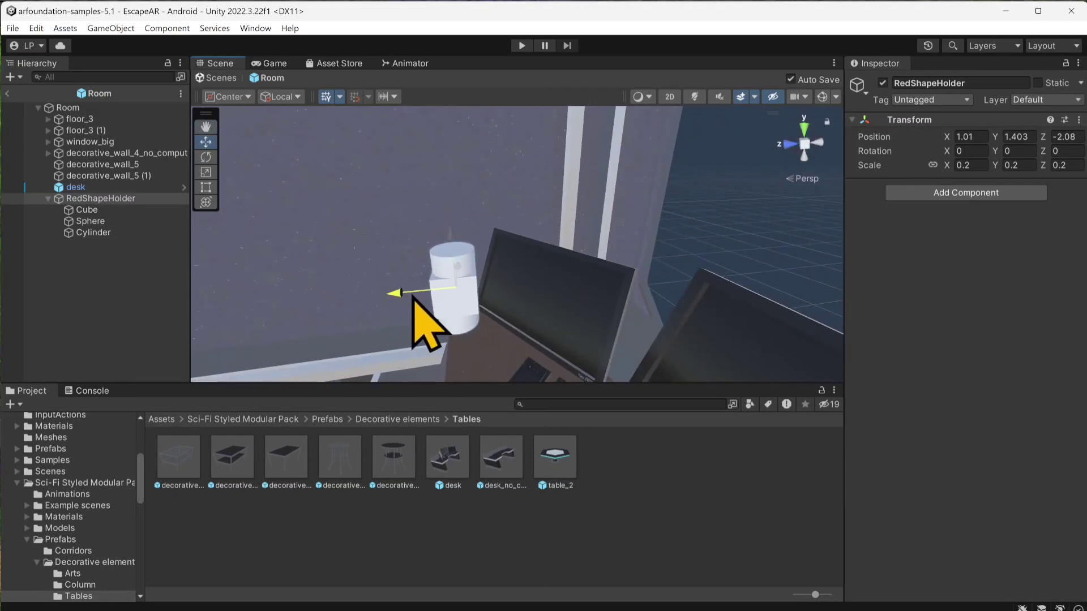
{"action": "left_click_drag", "start_coordinate": [413, 300], "coordinate": [484, 294]}
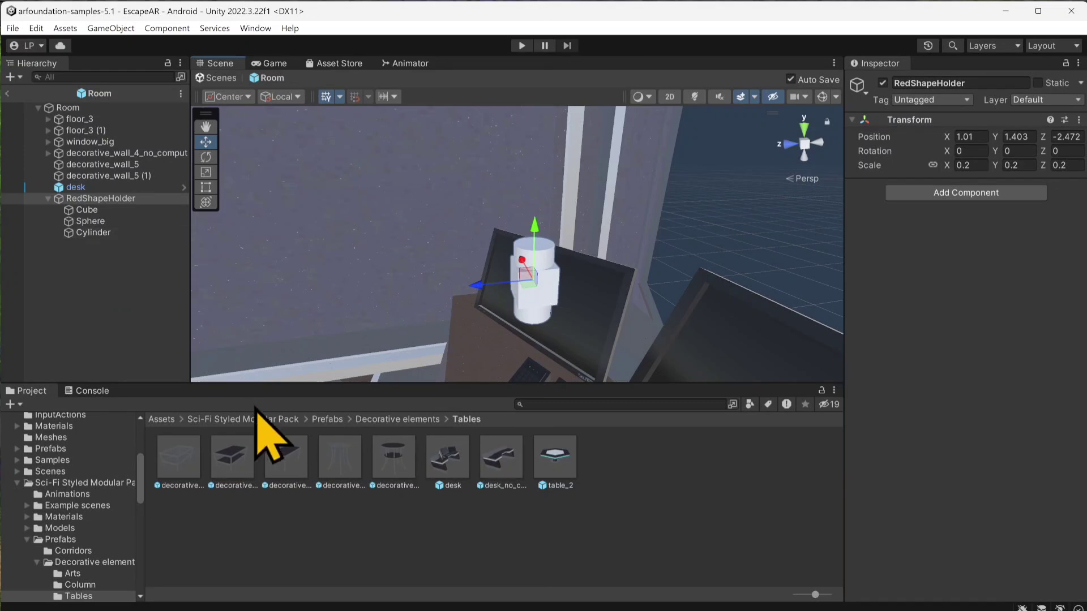
Step: Create a new material in the root Assets folder and name it Red
{"action": "left_click", "coordinate": [161, 419]}
{"action": "right_click", "coordinate": [452, 539]}
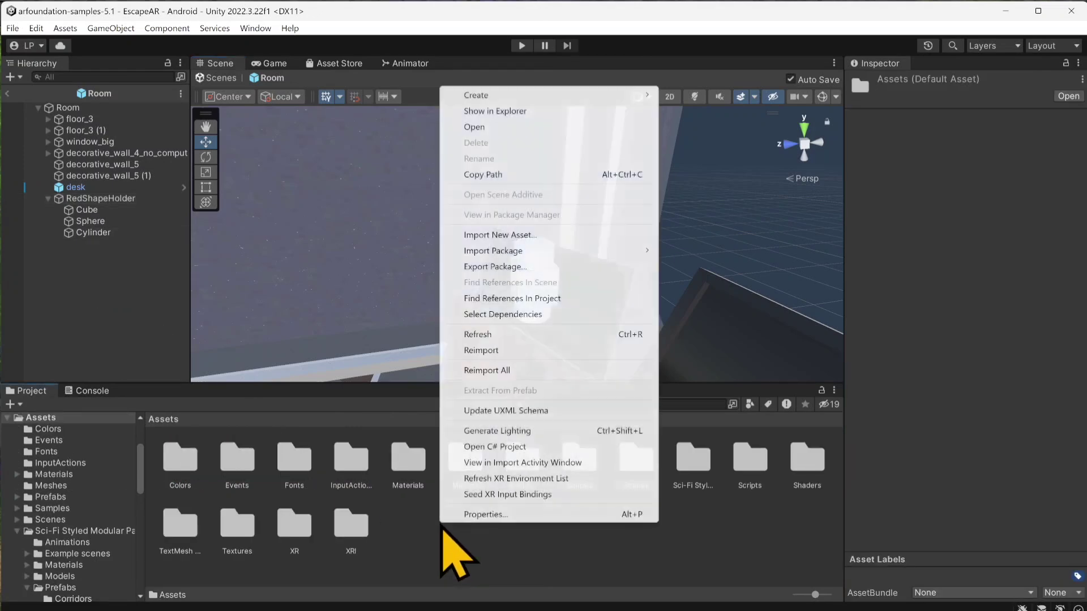
{"action": "mouse_move", "coordinate": [563, 97]}
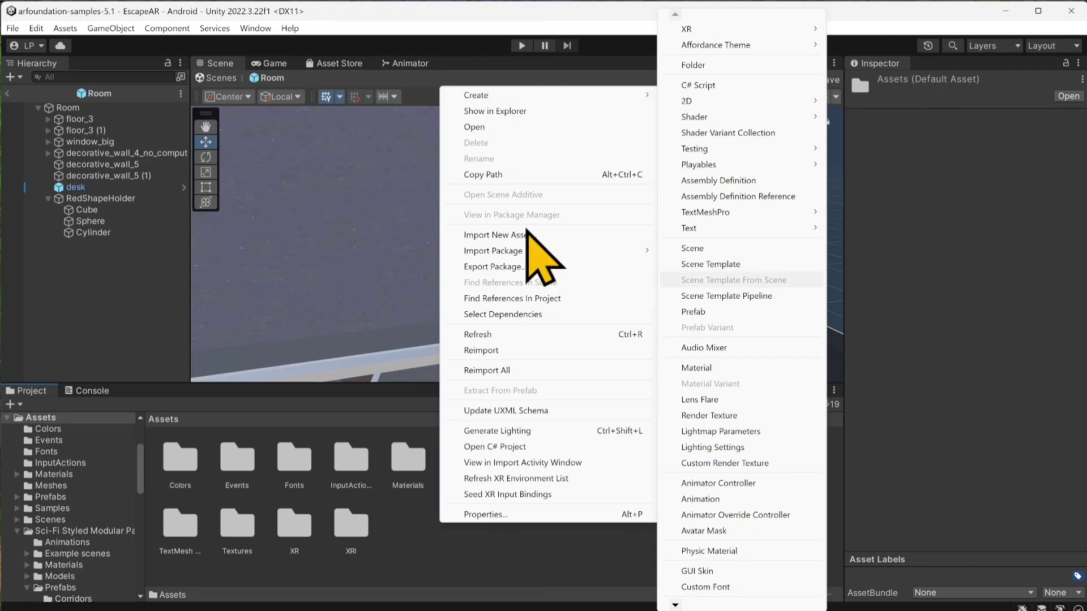
{"action": "left_click", "coordinate": [506, 606]}
{"action": "right_click", "coordinate": [507, 542]}
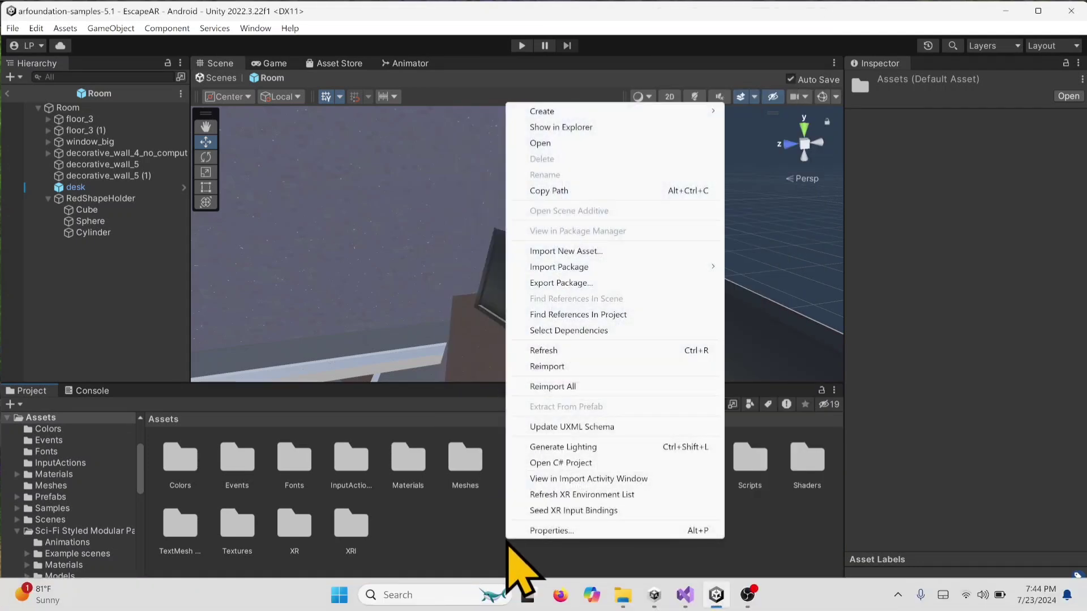
{"action": "mouse_move", "coordinate": [639, 112]}
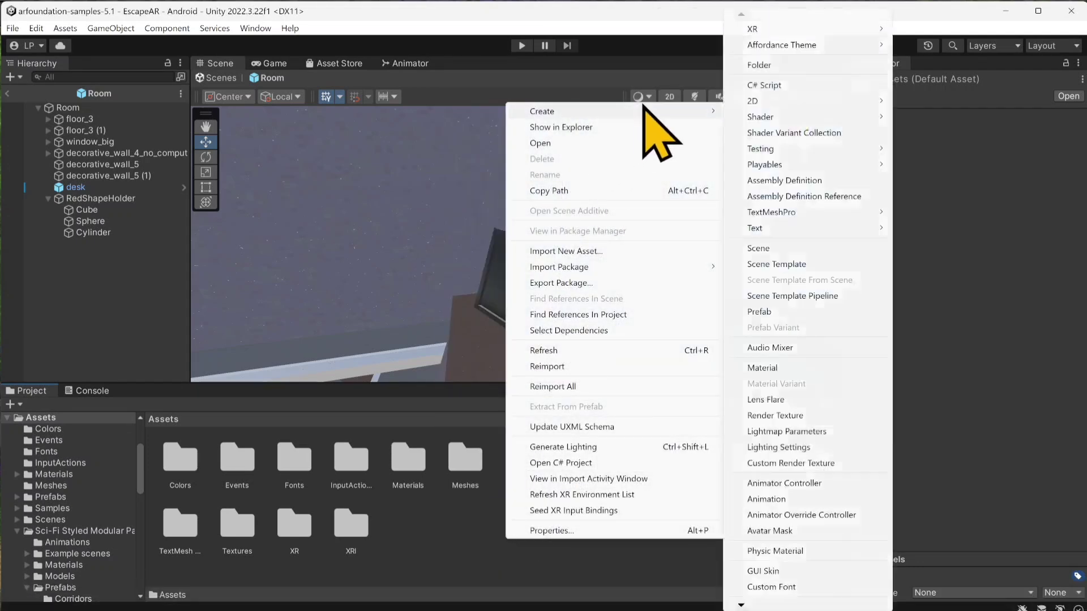
{"action": "left_click", "coordinate": [779, 368]}
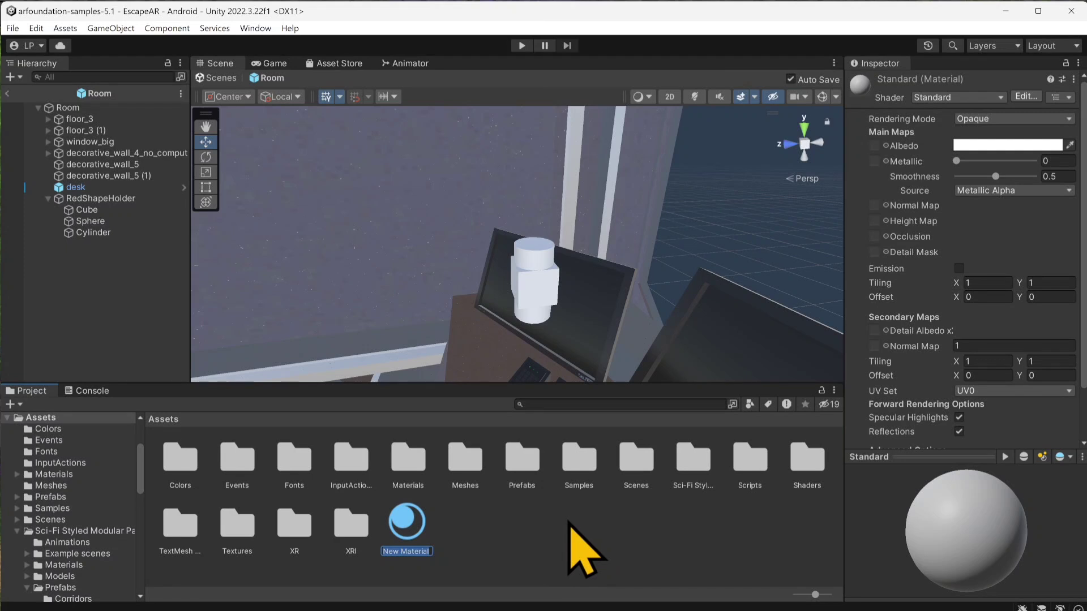
{"action": "key", "text": "Return"}
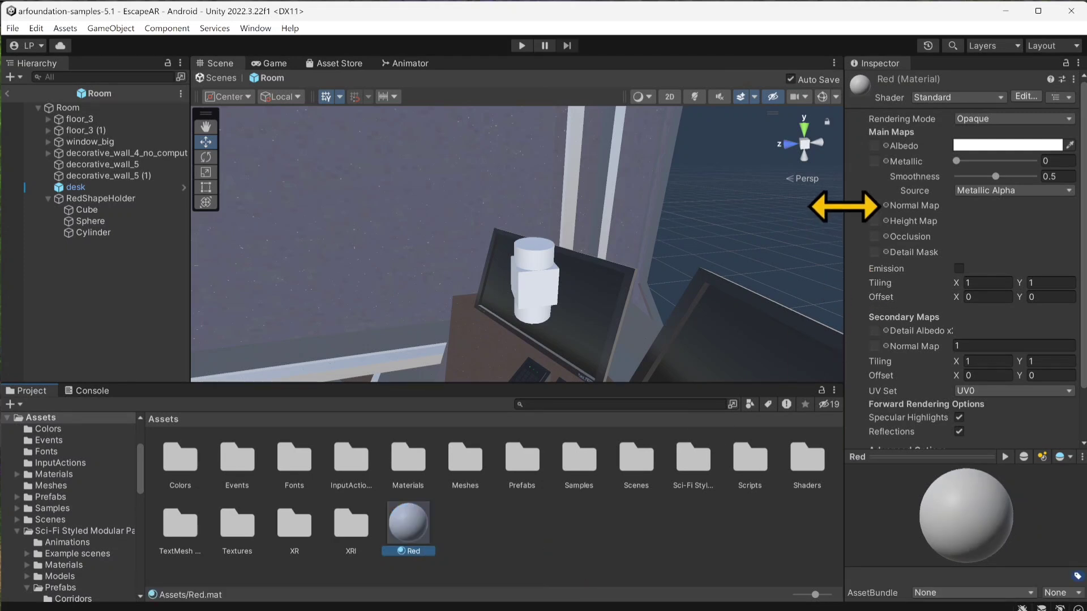
Step: Set the Red material's albedo colour to dark red, hex A90000
{"action": "left_click", "coordinate": [988, 145]}
{"action": "left_click", "coordinate": [1009, 234]}
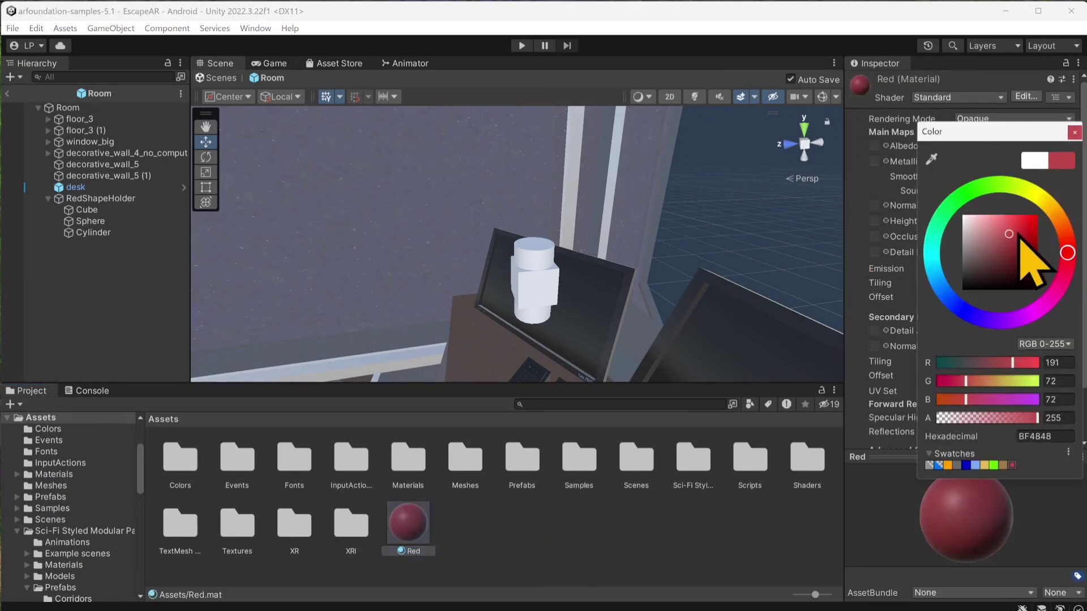
{"action": "left_click_drag", "start_coordinate": [1021, 238], "coordinate": [1044, 245]}
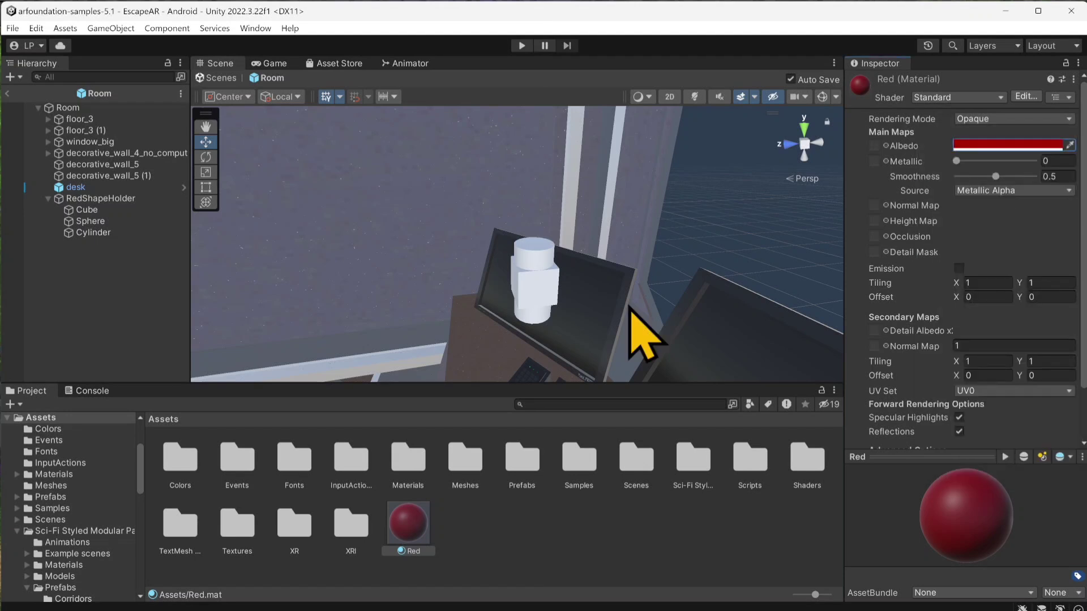
Step: Apply the Red material to the Cube, Sphere and Cylinder under RedShapeHolder
{"action": "left_click_drag", "start_coordinate": [409, 524], "coordinate": [99, 212]}
{"action": "left_click_drag", "start_coordinate": [403, 520], "coordinate": [95, 233]}
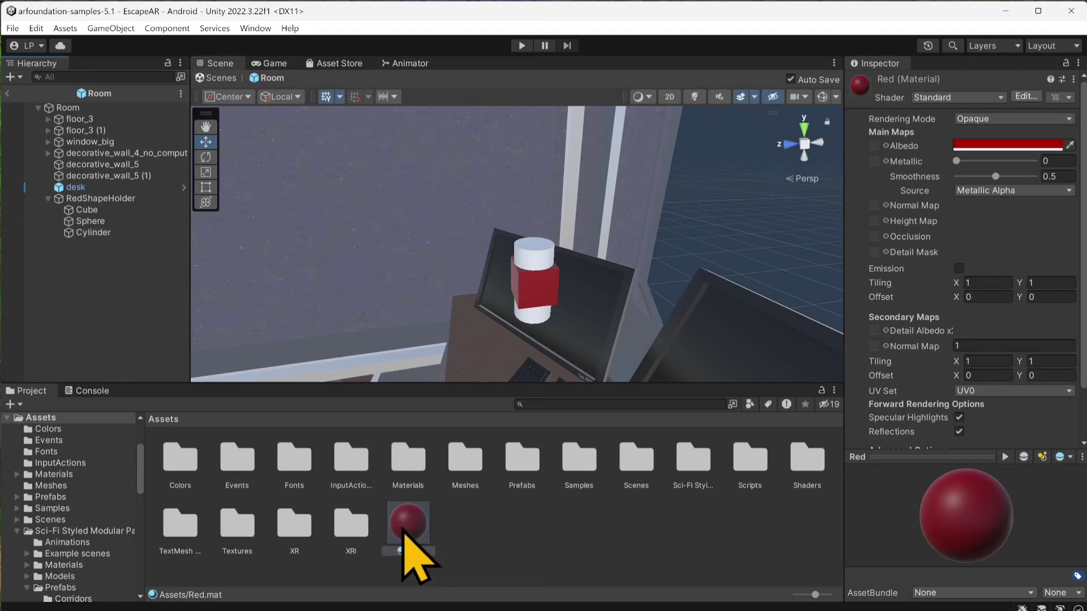
{"action": "left_click_drag", "start_coordinate": [403, 528], "coordinate": [100, 229]}
{"action": "left_click", "coordinate": [98, 235]}
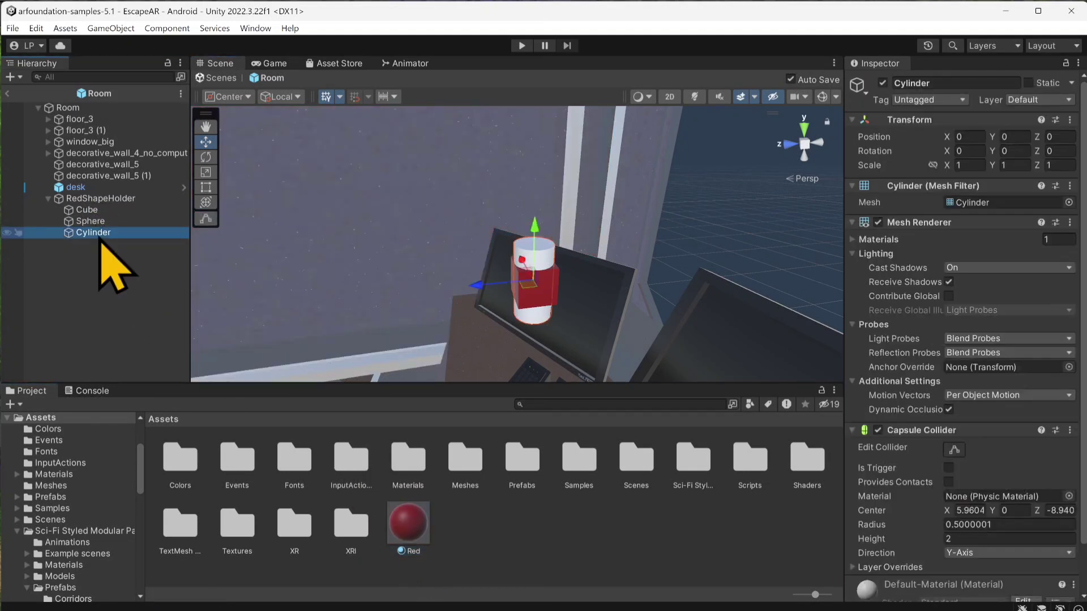
{"action": "left_click_drag", "start_coordinate": [396, 519], "coordinate": [93, 233]}
{"action": "left_click", "coordinate": [102, 199]}
{"action": "left_click", "coordinate": [90, 221]}
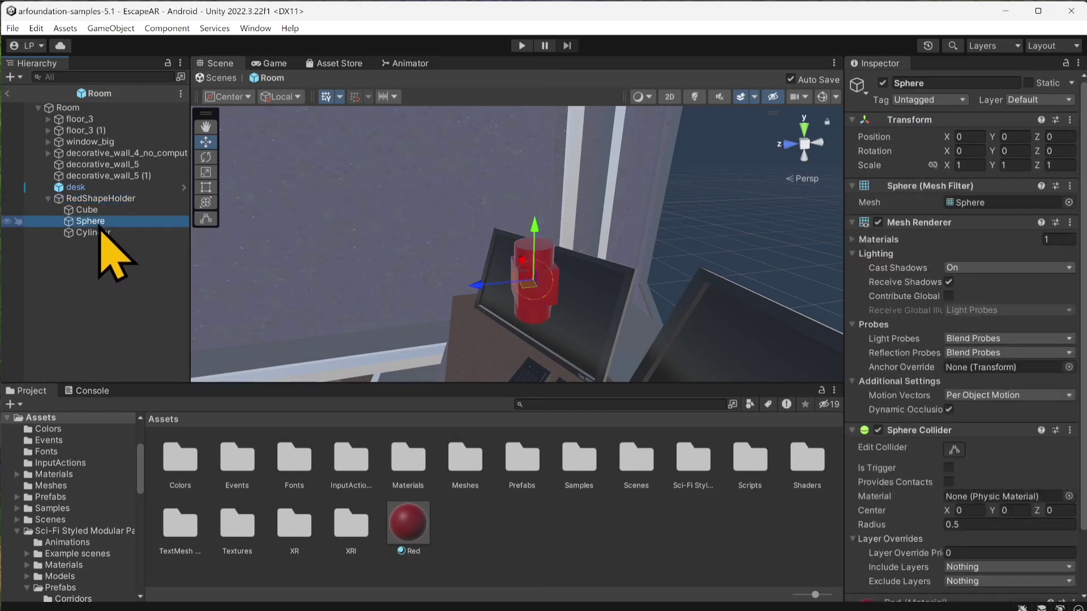
Step: Duplicate RedShapeHolder and rename the copy BlueShapeHolder
{"action": "left_click", "coordinate": [103, 200]}
{"action": "key", "text": "ctrl+d"}
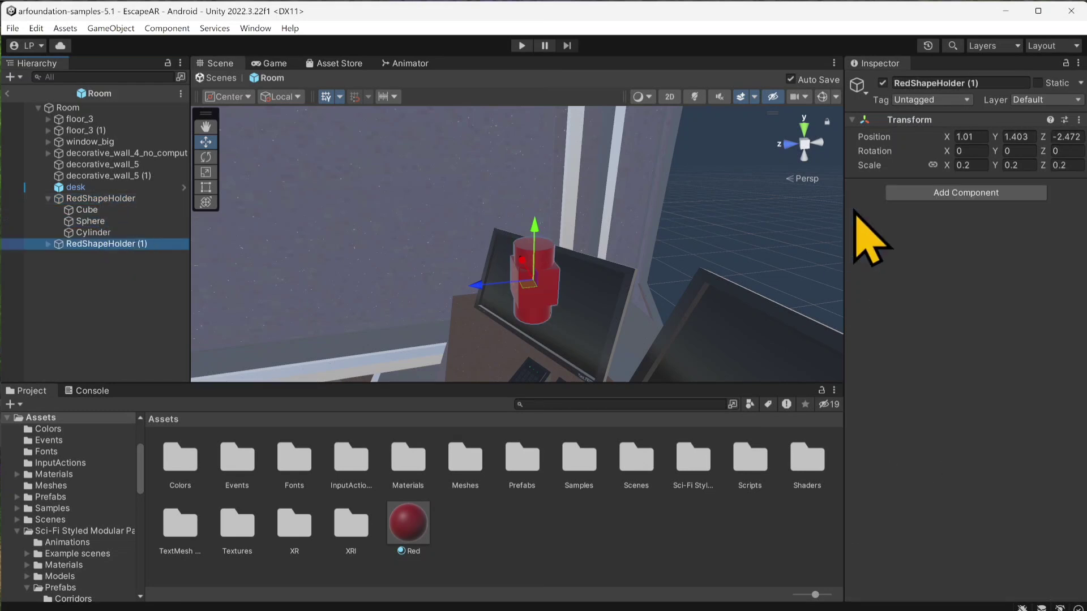
{"action": "left_click", "coordinate": [950, 83]}
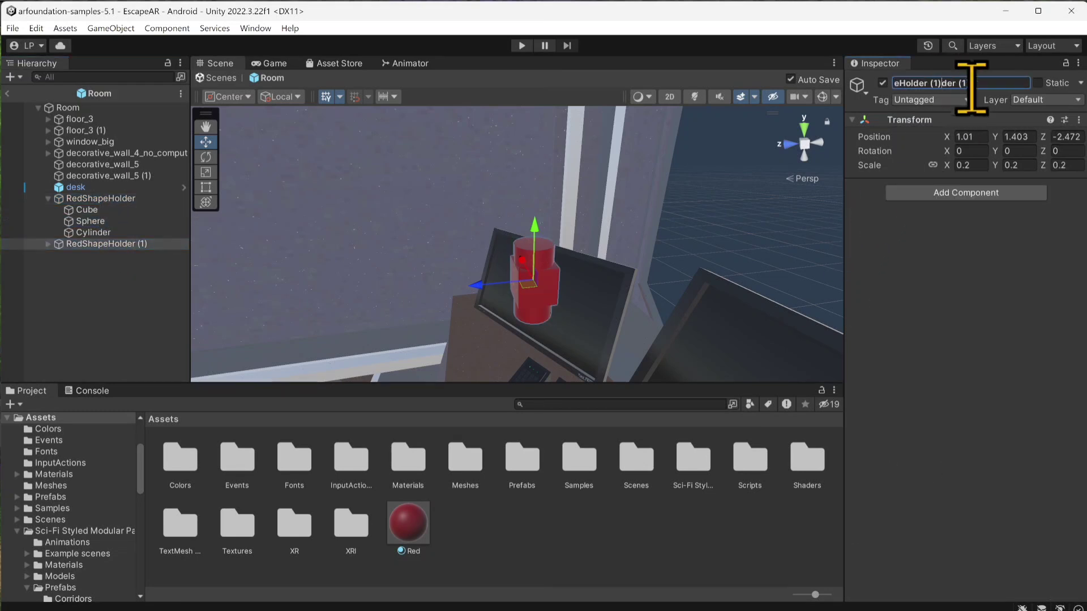
{"action": "left_click_drag", "start_coordinate": [984, 84], "coordinate": [840, 81]}
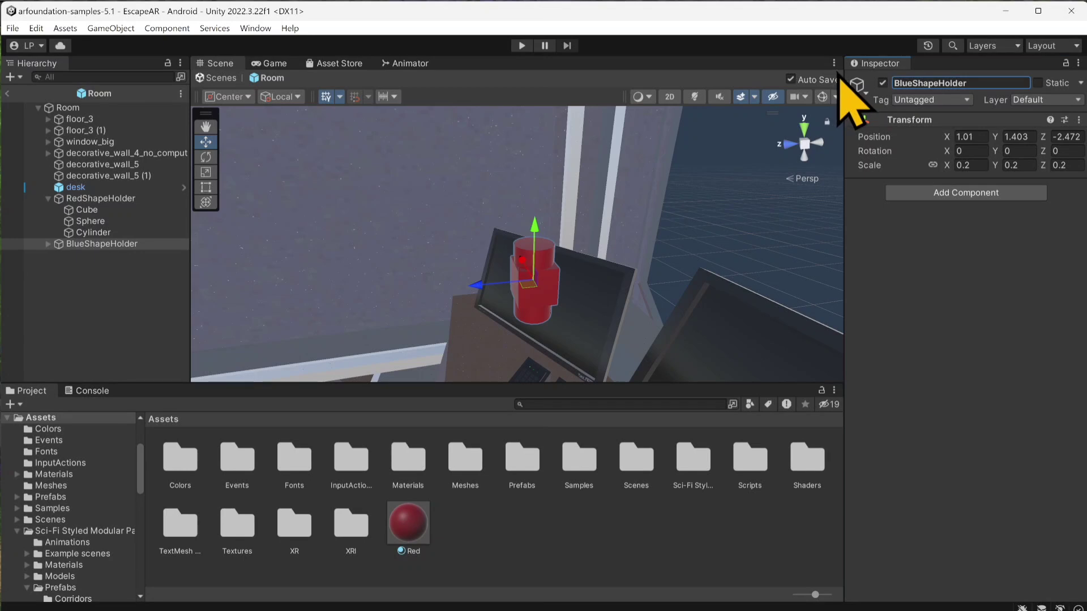
Step: Duplicate the Red material in Assets and rename the copy Blue
{"action": "left_click", "coordinate": [362, 526]}
{"action": "left_click", "coordinate": [420, 525]}
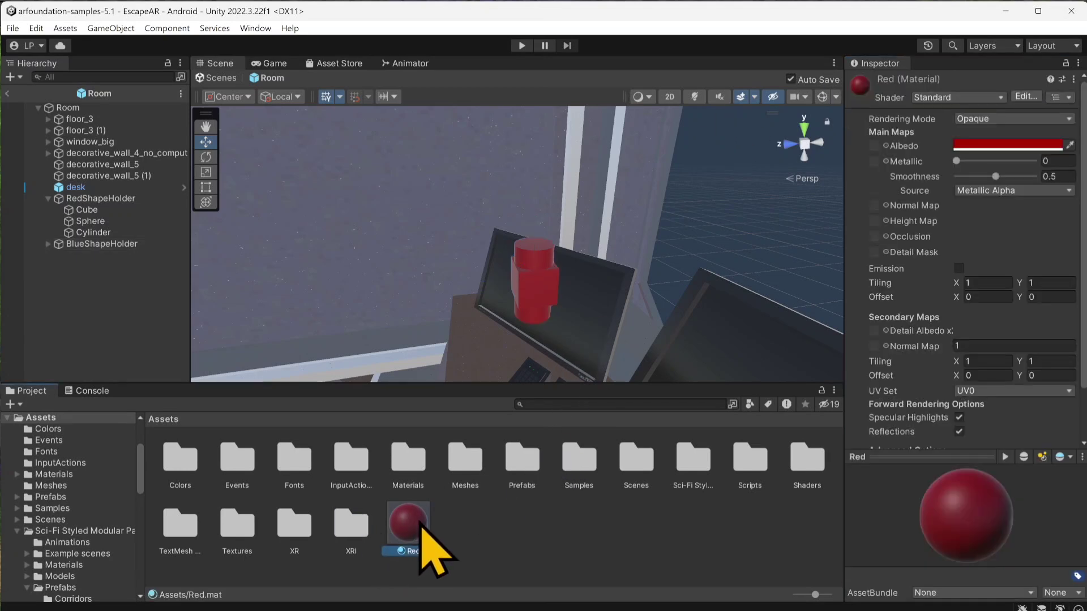
{"action": "key", "text": "ctrl+d"}
{"action": "right_click", "coordinate": [465, 540]}
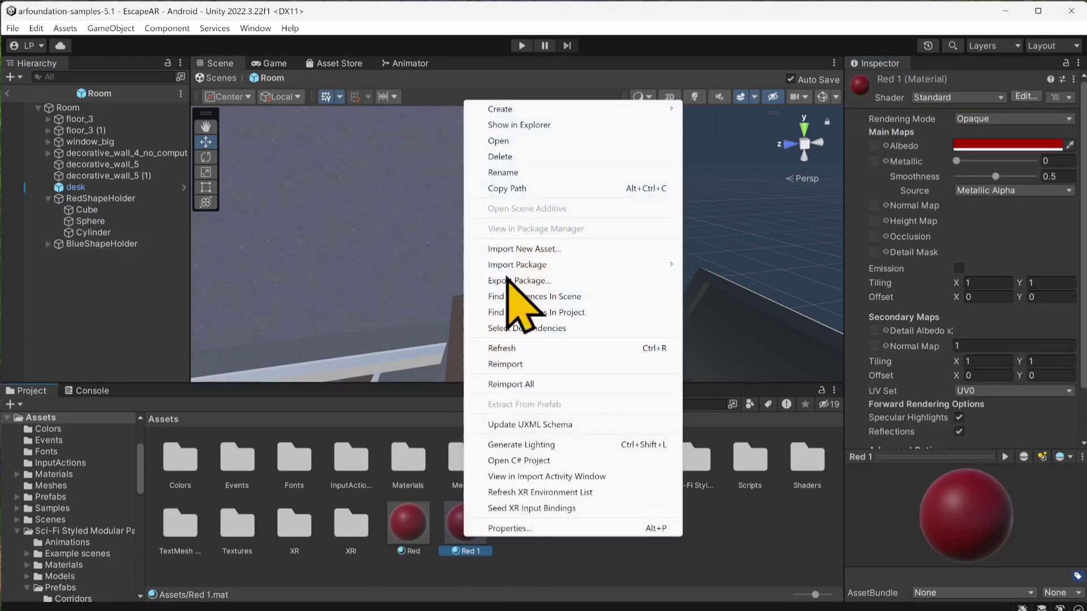
{"action": "left_click", "coordinate": [518, 172]}
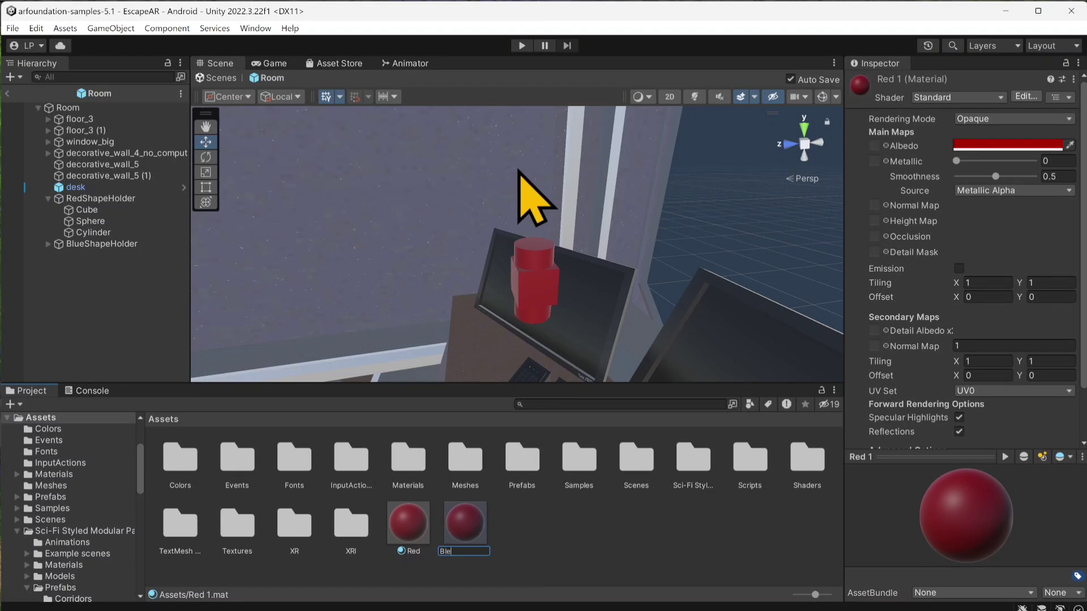
{"action": "key", "text": "Return"}
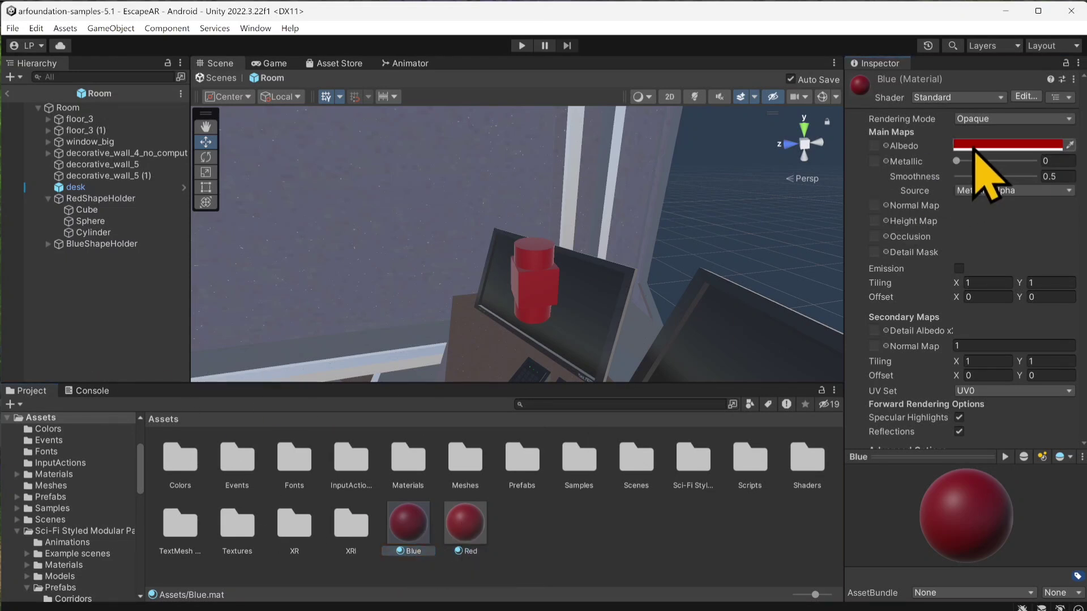
Step: Expand BlueShapeHolder's children and set the Blue material's albedo colour to dark blue, hex 001EA9
{"action": "left_click", "coordinate": [85, 245]}
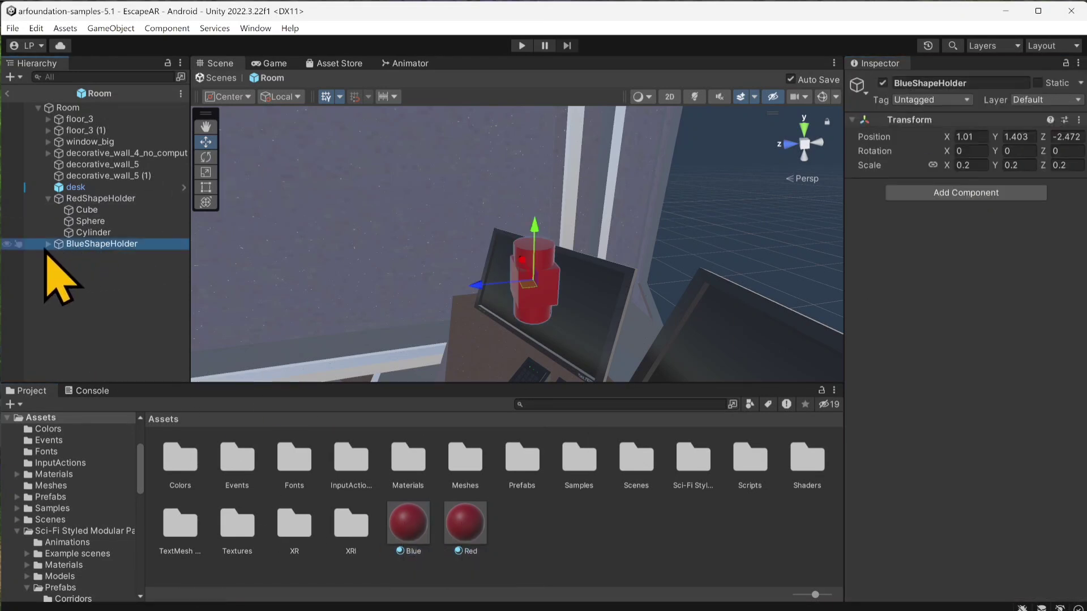
{"action": "key", "text": "Right"}
{"action": "left_click", "coordinate": [85, 256]}
{"action": "left_click", "coordinate": [462, 529]}
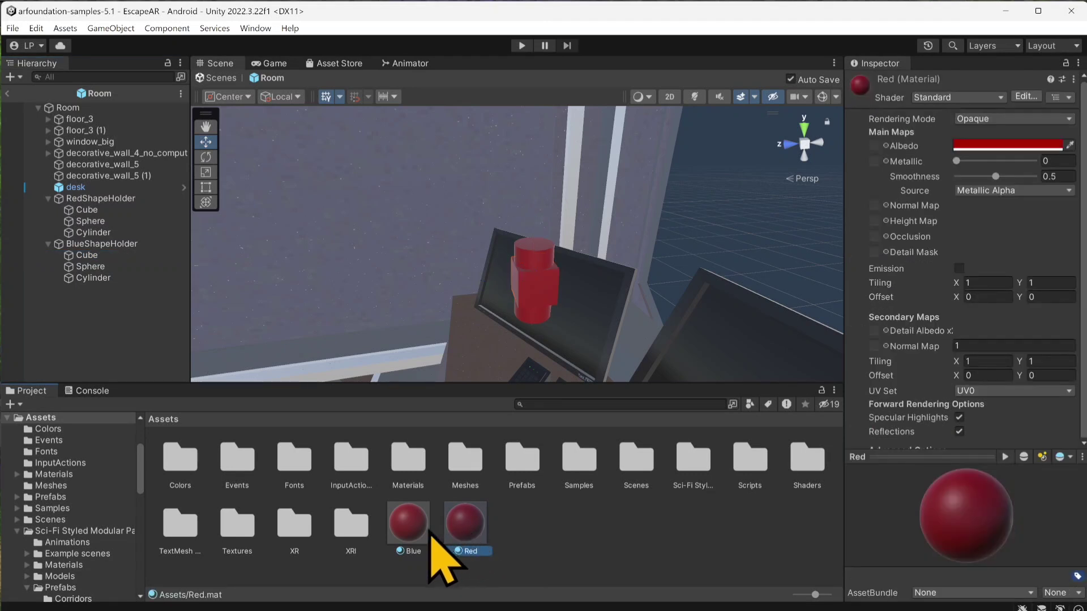
{"action": "left_click", "coordinate": [409, 526]}
{"action": "left_click", "coordinate": [995, 146]}
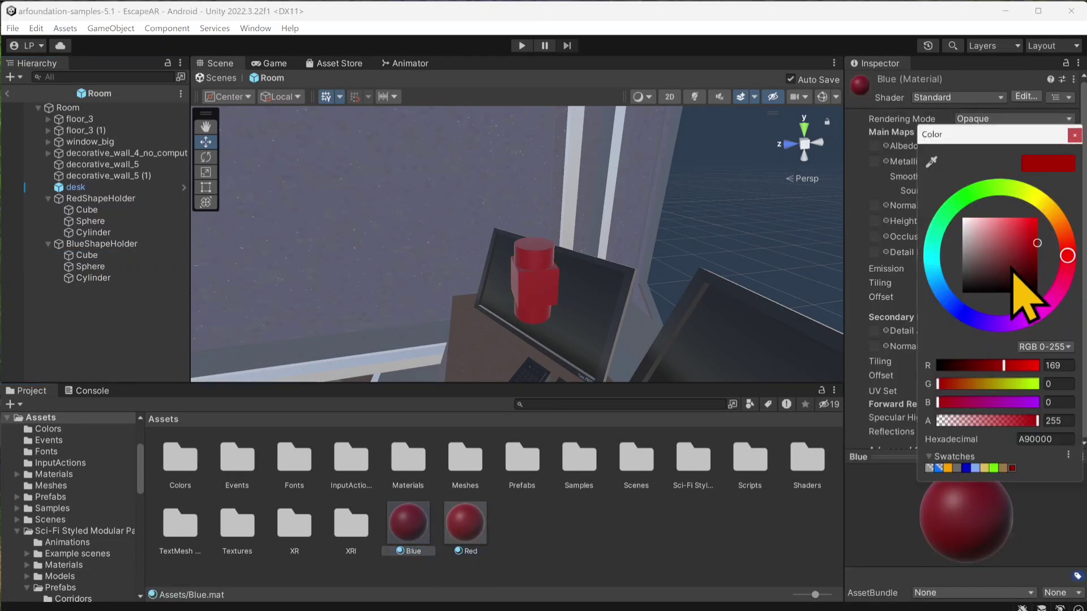
{"action": "left_click", "coordinate": [955, 309]}
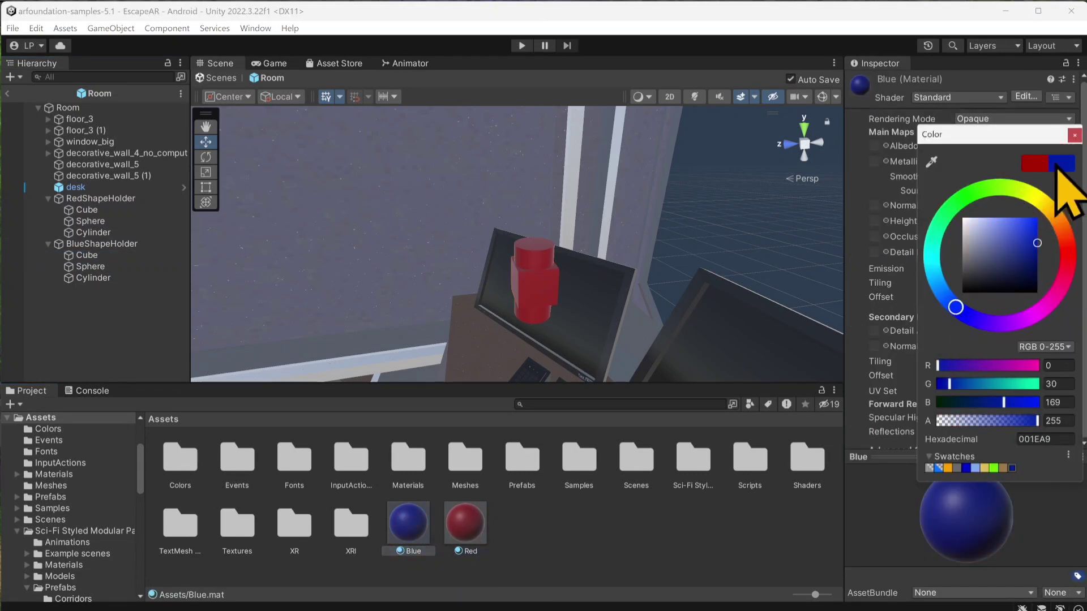
{"action": "left_click", "coordinate": [1074, 135]}
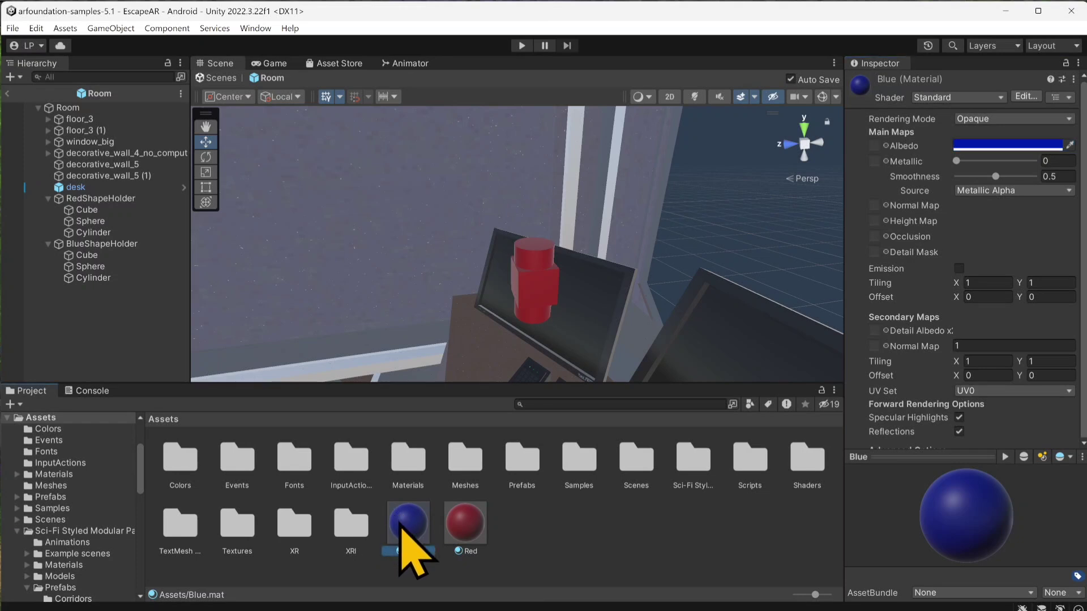
Step: Apply the Blue material to the shapes under BlueShapeHolder and select that holder
{"action": "left_click_drag", "start_coordinate": [400, 522], "coordinate": [105, 258]}
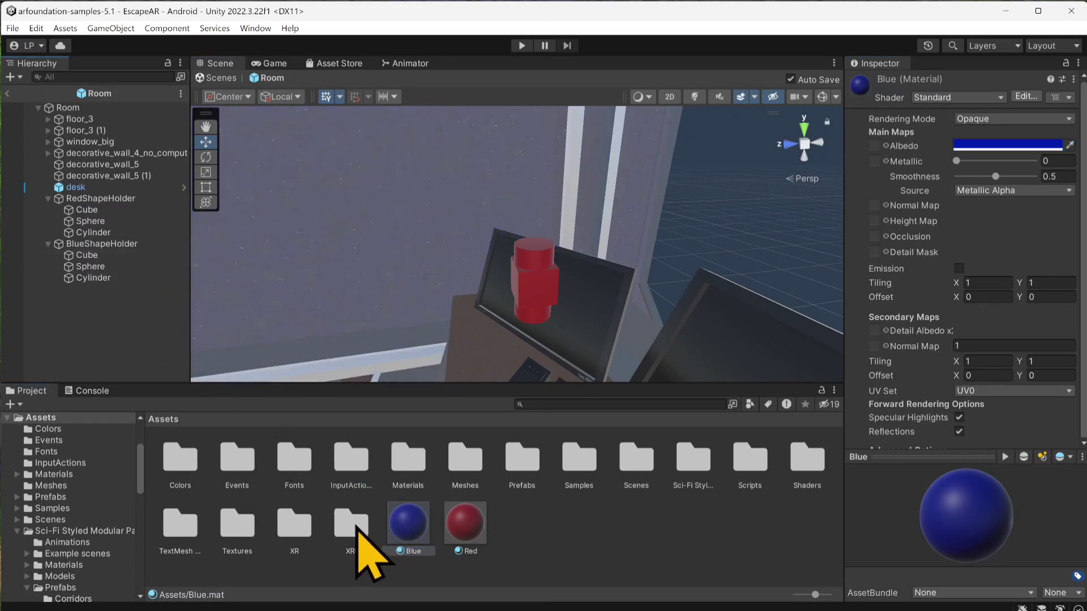
{"action": "left_click_drag", "start_coordinate": [394, 535], "coordinate": [99, 279]}
{"action": "left_click", "coordinate": [102, 244]}
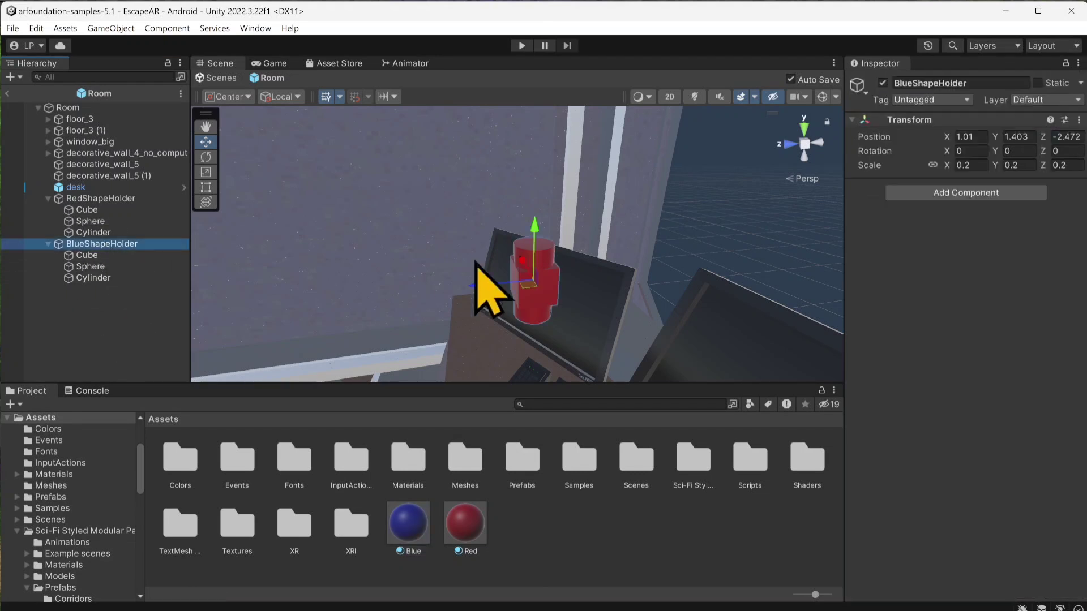
Step: Move BlueShapeHolder away from the red holder to about X 0.495, Z -2.695, undoing any stray displacement
{"action": "left_click_drag", "start_coordinate": [527, 285], "coordinate": [625, 353]}
{"action": "right_click_drag", "start_coordinate": [461, 319], "coordinate": [608, 319]}
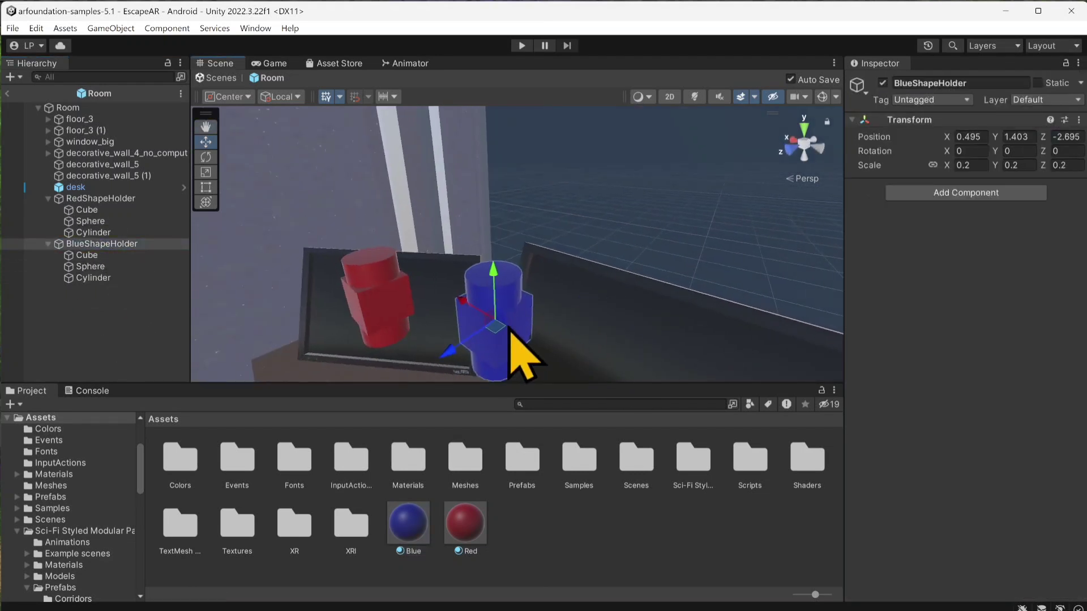
{"action": "middle_click_drag", "start_coordinate": [504, 326], "coordinate": [473, 238]}
{"action": "left_click_drag", "start_coordinate": [479, 258], "coordinate": [566, 347]}
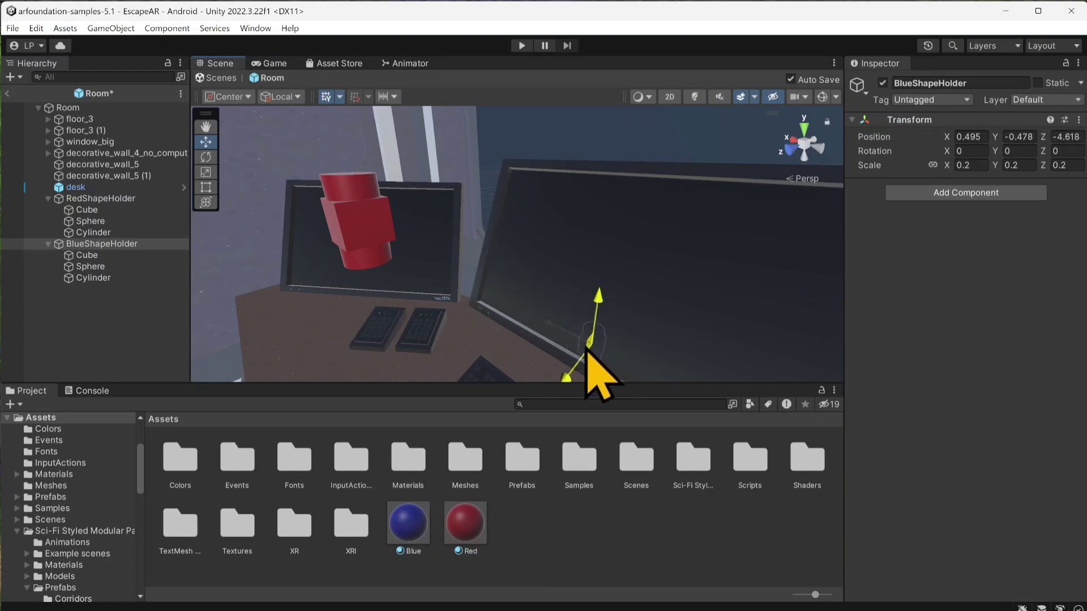
{"action": "key", "text": "ctrl+z"}
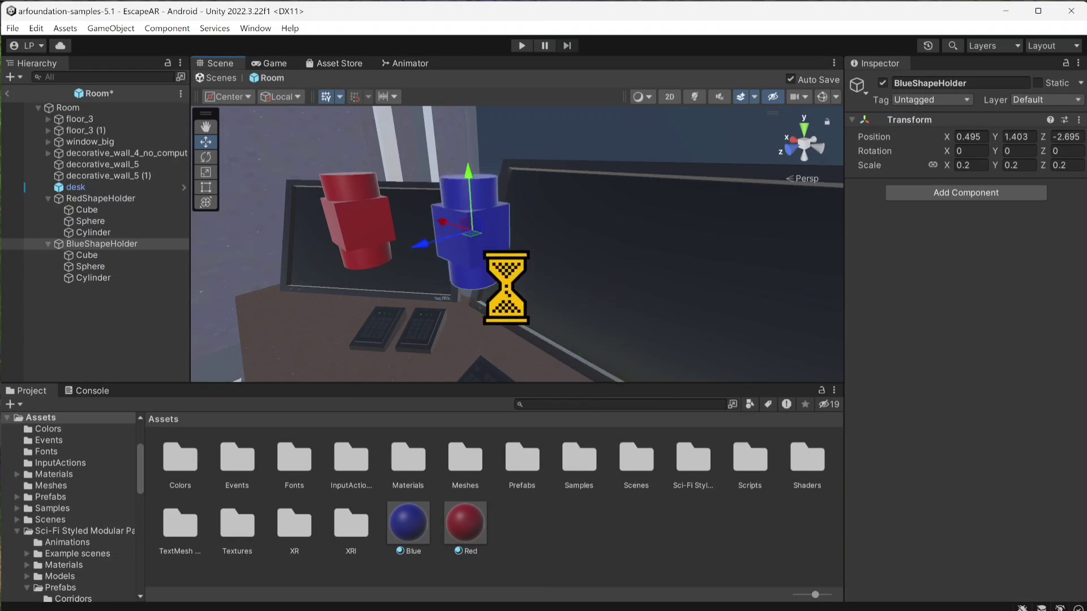
Step: Position BlueShapeHolder in front of the middle monitor at about X -0.016, Y 1.55, Z -2.682 and save the prefab
{"action": "left_click_drag", "start_coordinate": [589, 357], "coordinate": [589, 340]}
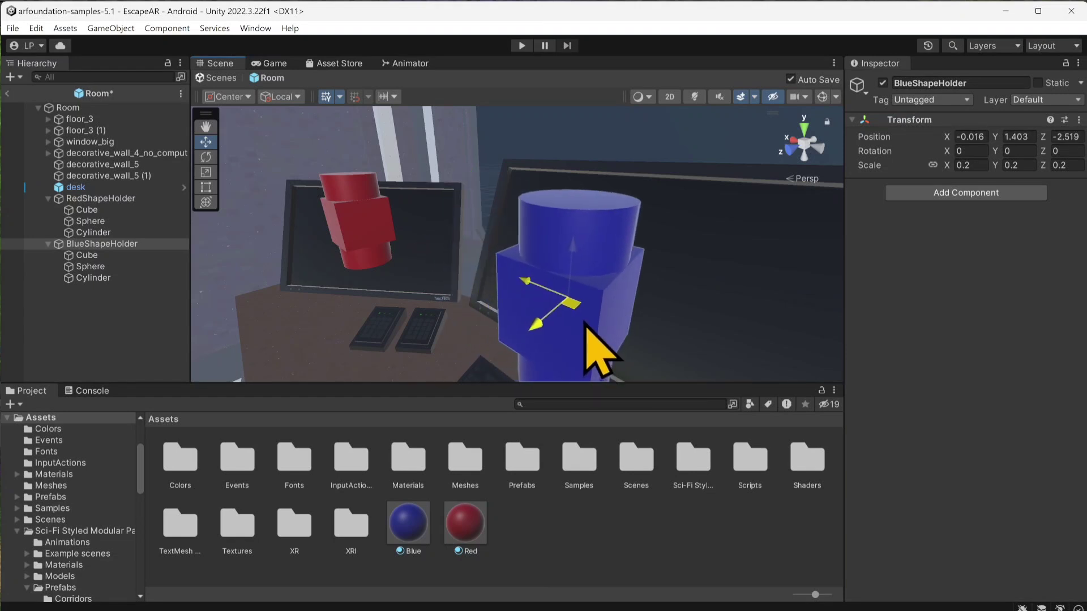
{"action": "key", "text": "ctrl+s"}
{"action": "scroll", "coordinate": [517, 340], "scroll_direction": "down", "scroll_amount": 5}
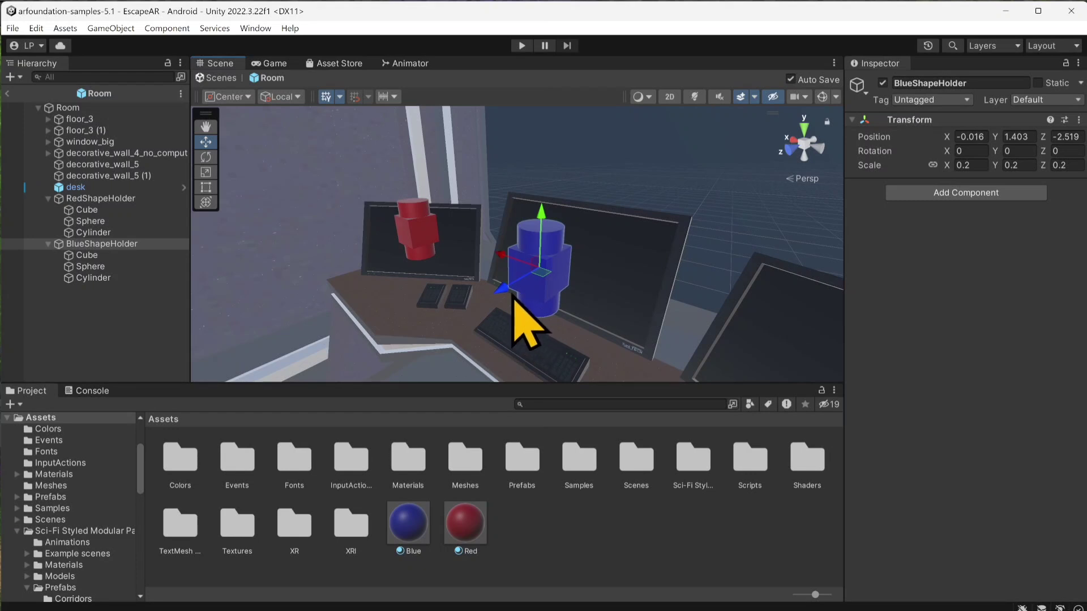
{"action": "left_click_drag", "start_coordinate": [503, 290], "coordinate": [520, 283]}
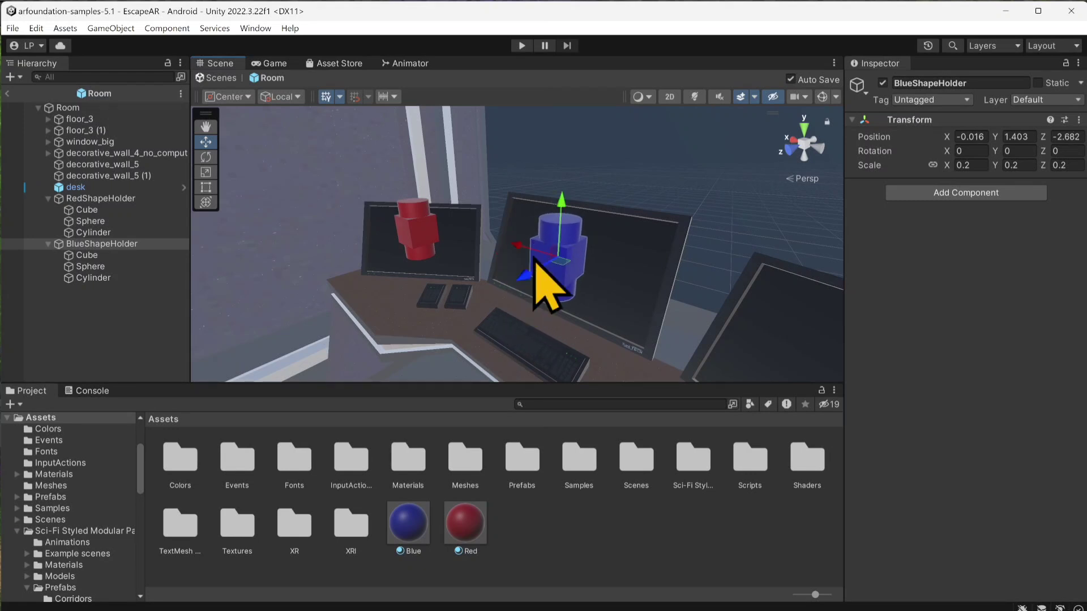
{"action": "left_click_drag", "start_coordinate": [565, 211], "coordinate": [568, 178]}
{"action": "key", "text": "ctrl+s"}
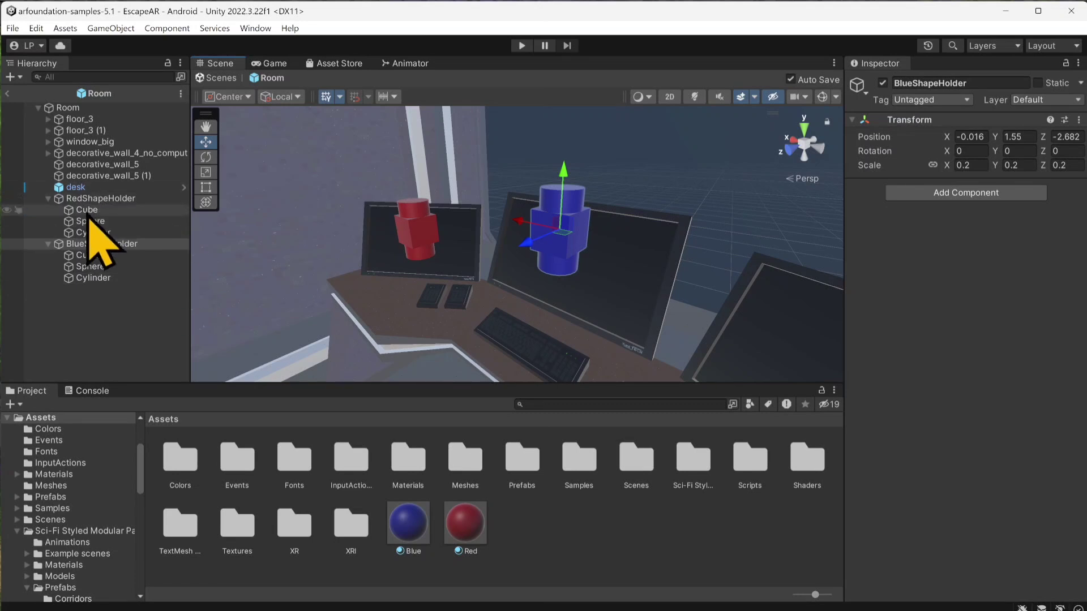
Step: Duplicate BlueShapeHolder and rename the copy GreenShapeHolder
{"action": "left_click", "coordinate": [79, 245]}
{"action": "key", "text": "ctrl+d"}
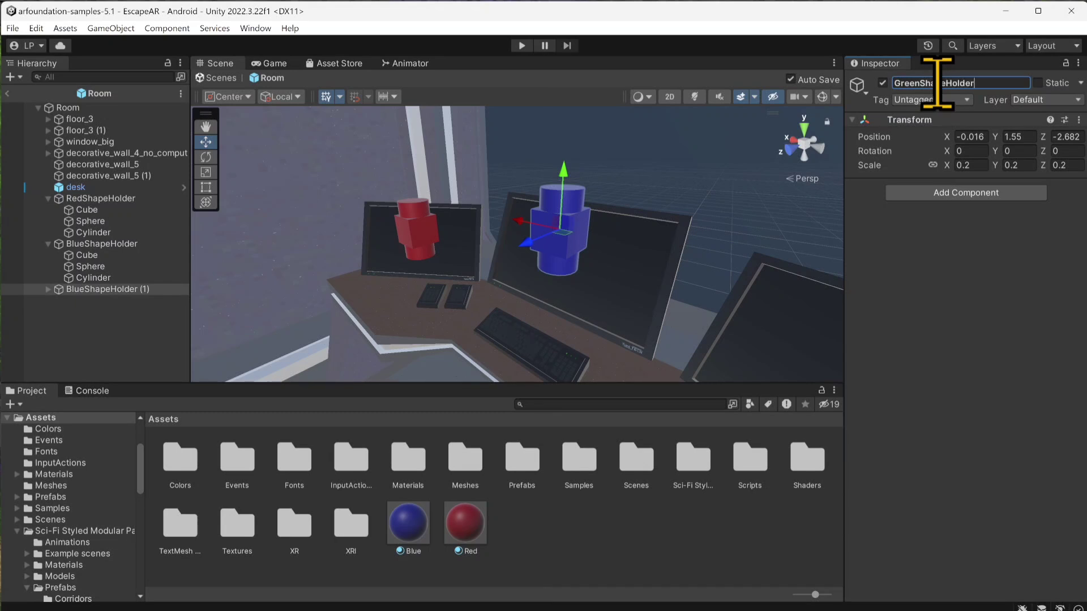
{"action": "left_click", "coordinate": [124, 334]}
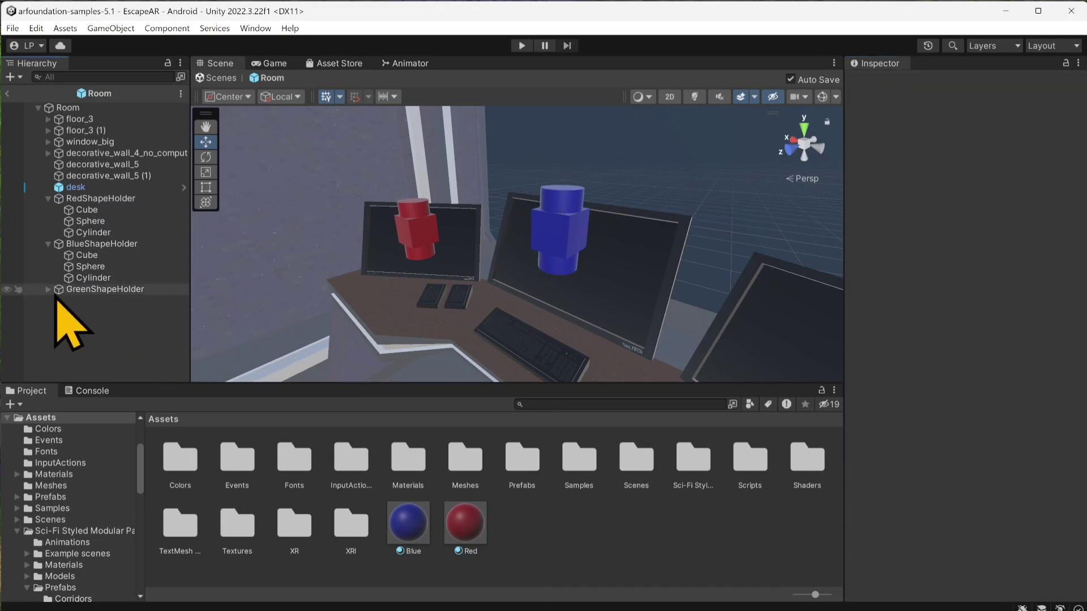
Step: Duplicate the Blue material in Assets and rename the copy Green
{"action": "left_click", "coordinate": [412, 528]}
{"action": "key", "text": "ctrl+d"}
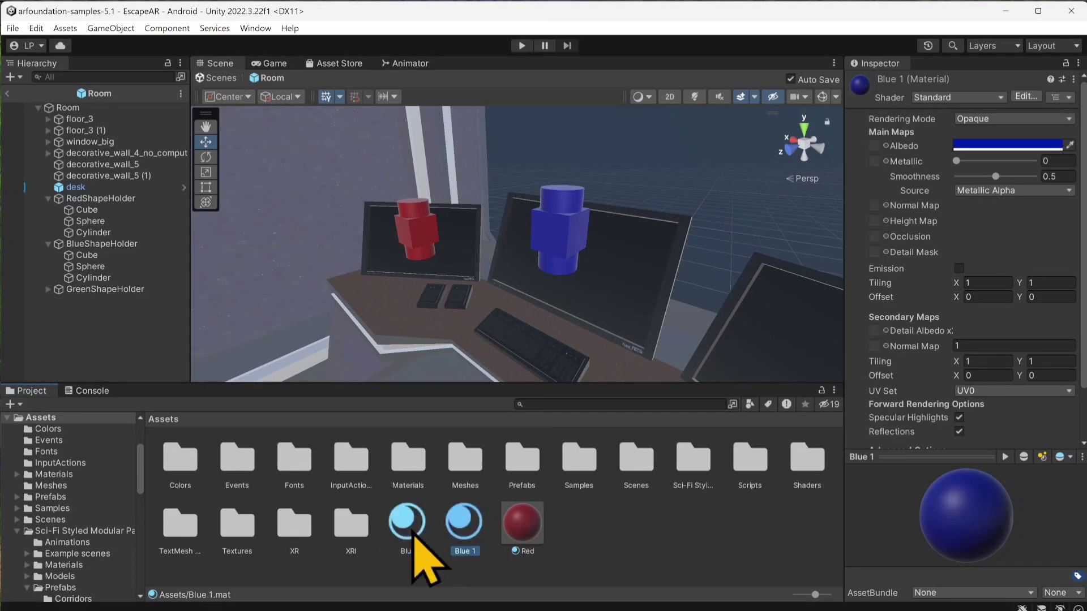
{"action": "right_click", "coordinate": [474, 505]}
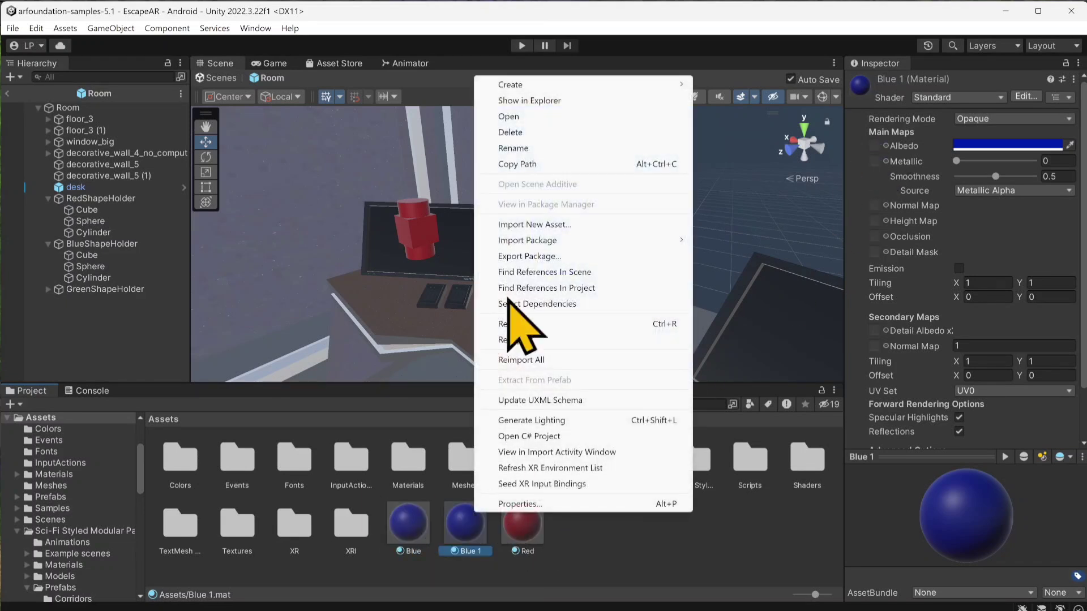
{"action": "left_click", "coordinate": [538, 149]}
{"action": "type", "text": "Gree"}
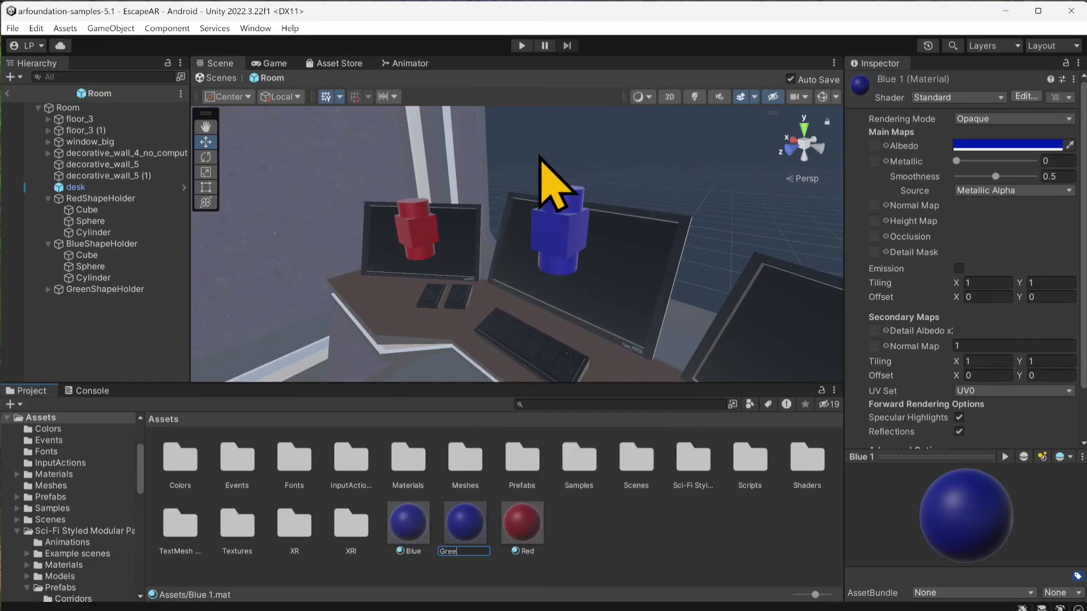
{"action": "type", "text": "n"}
{"action": "key", "text": "Return"}
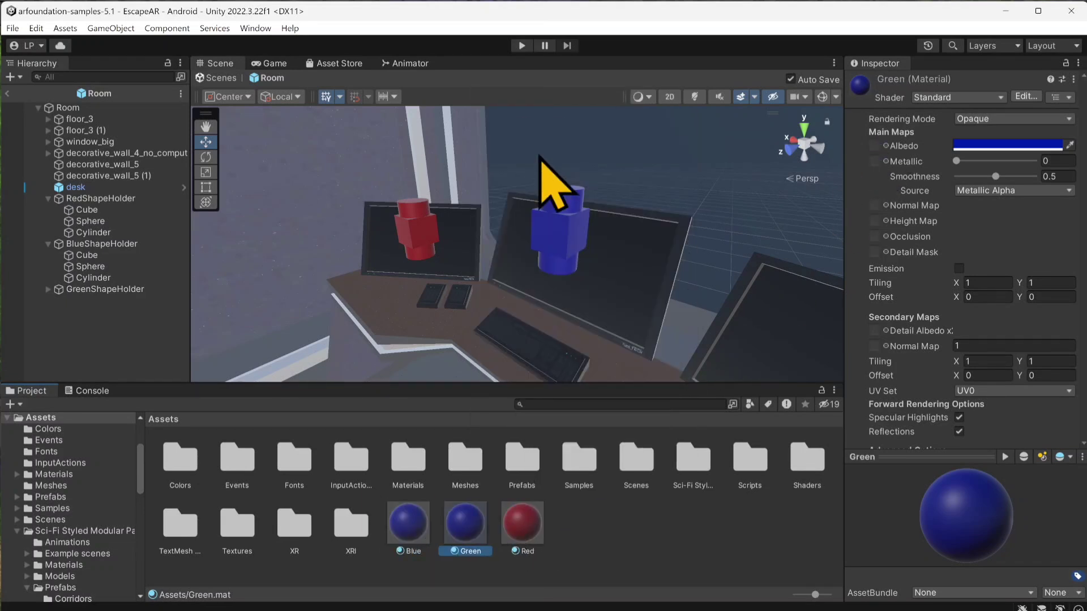
Step: Expand GreenShapeHolder's children and set the Green material's albedo colour to green
{"action": "left_click", "coordinate": [47, 290]}
{"action": "left_click", "coordinate": [79, 290]}
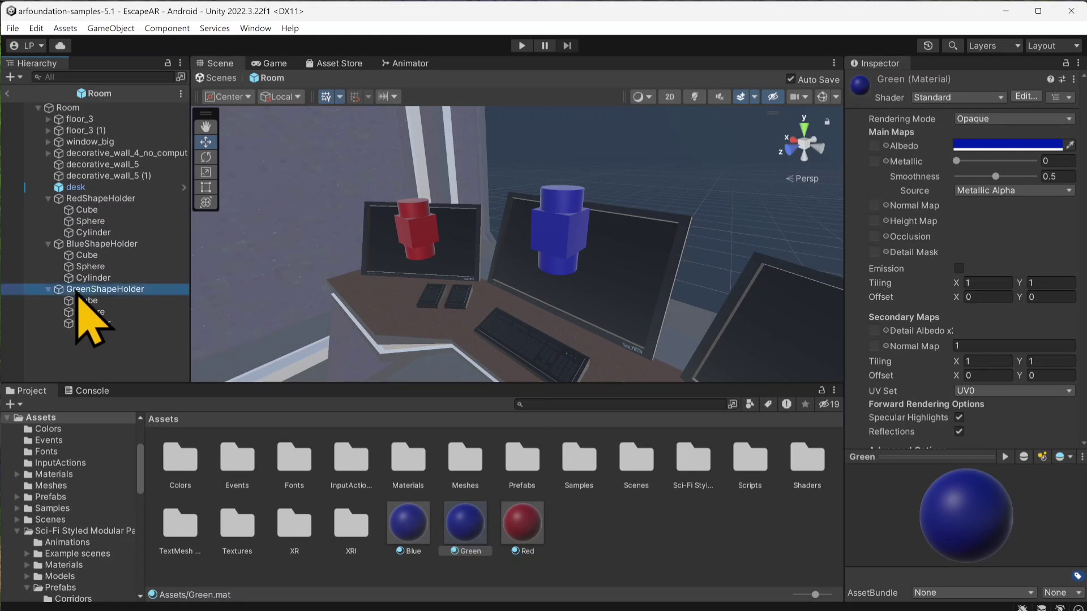
{"action": "left_click", "coordinate": [91, 312]}
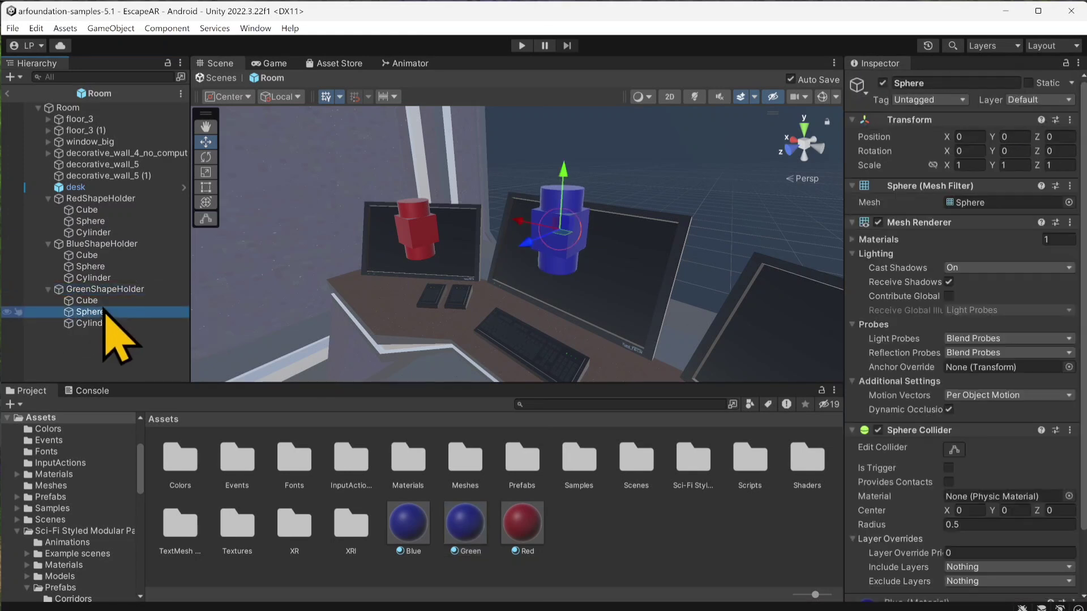
{"action": "left_click", "coordinate": [465, 523]}
{"action": "left_click", "coordinate": [974, 147]}
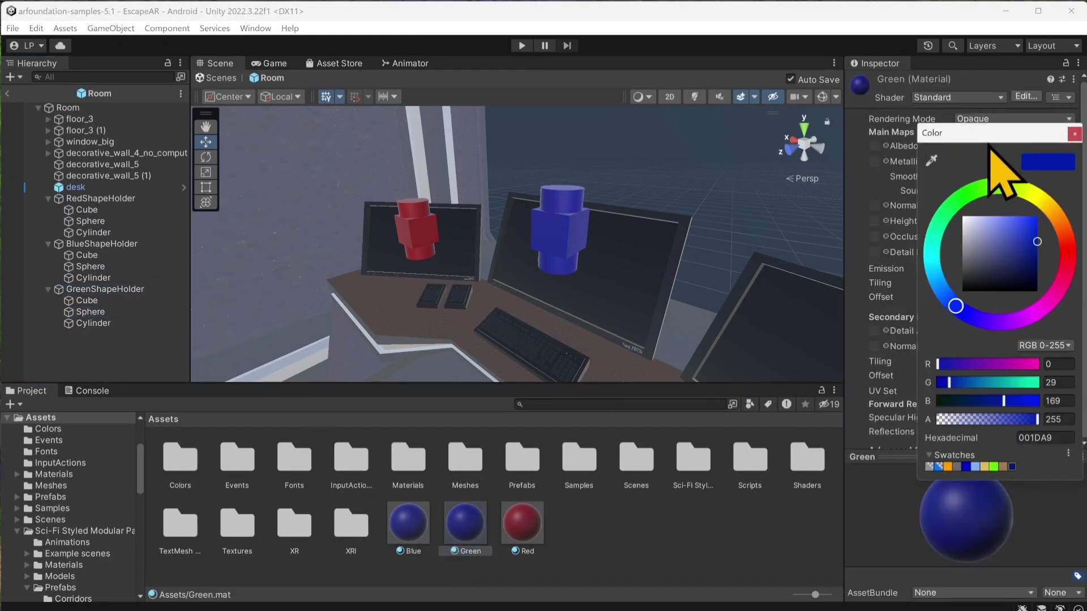
{"action": "left_click", "coordinate": [951, 201]}
{"action": "left_click", "coordinate": [1074, 133]}
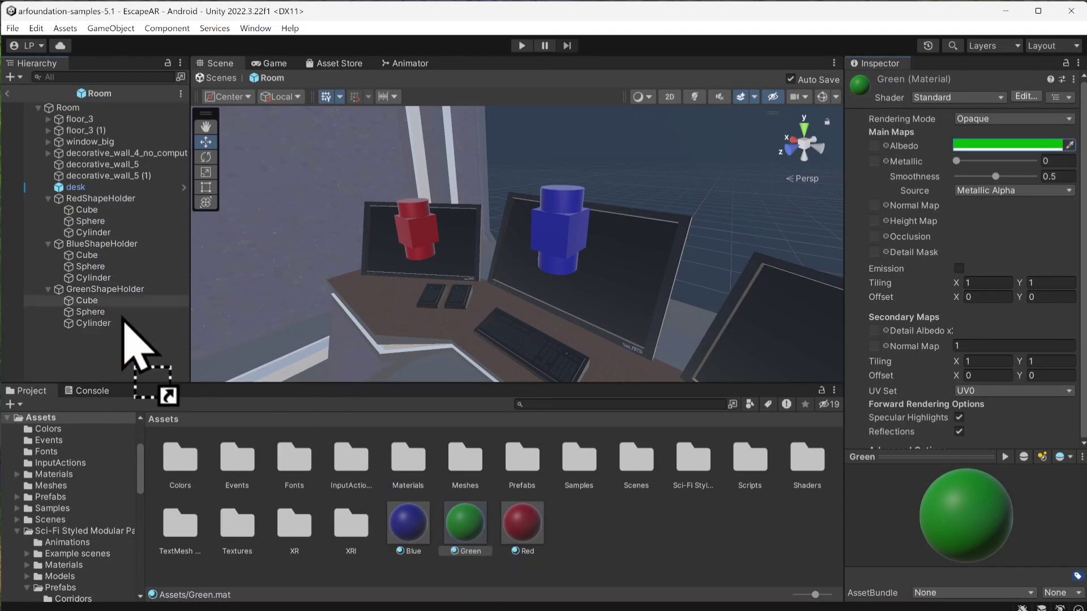
Step: Apply the Green material to the Cube, Sphere and Cylinder under GreenShapeHolder
{"action": "left_click_drag", "start_coordinate": [465, 523], "coordinate": [121, 306]}
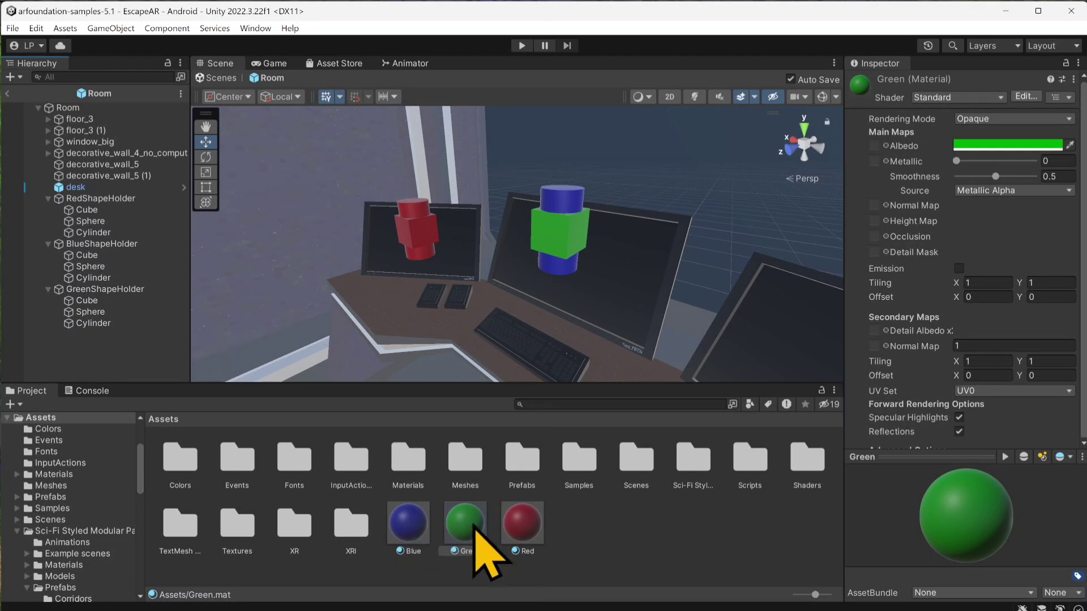
{"action": "left_click_drag", "start_coordinate": [473, 526], "coordinate": [101, 312]}
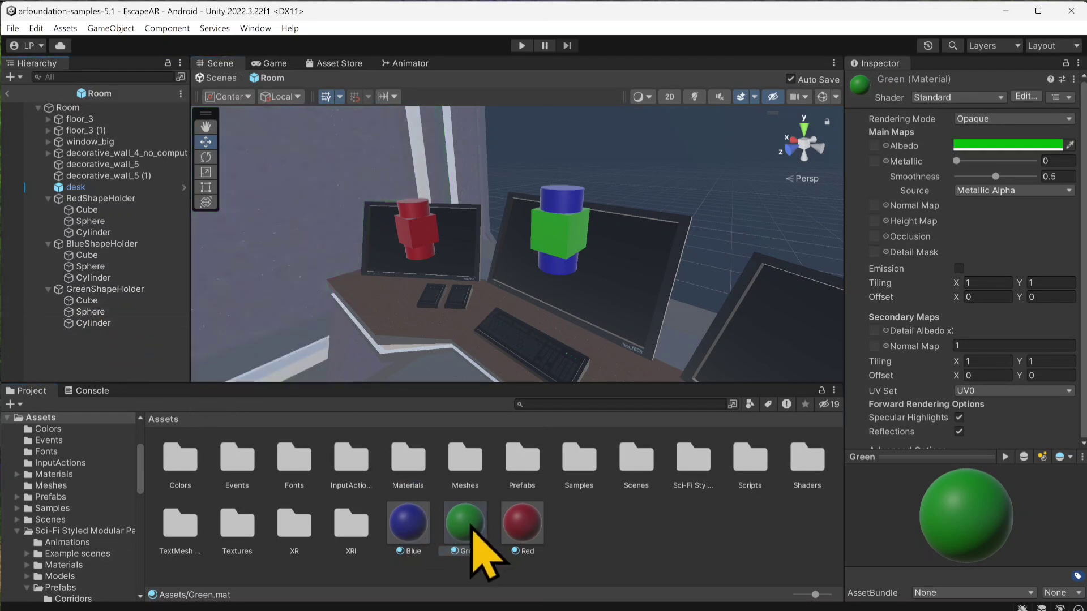
{"action": "left_click_drag", "start_coordinate": [474, 528], "coordinate": [110, 323]}
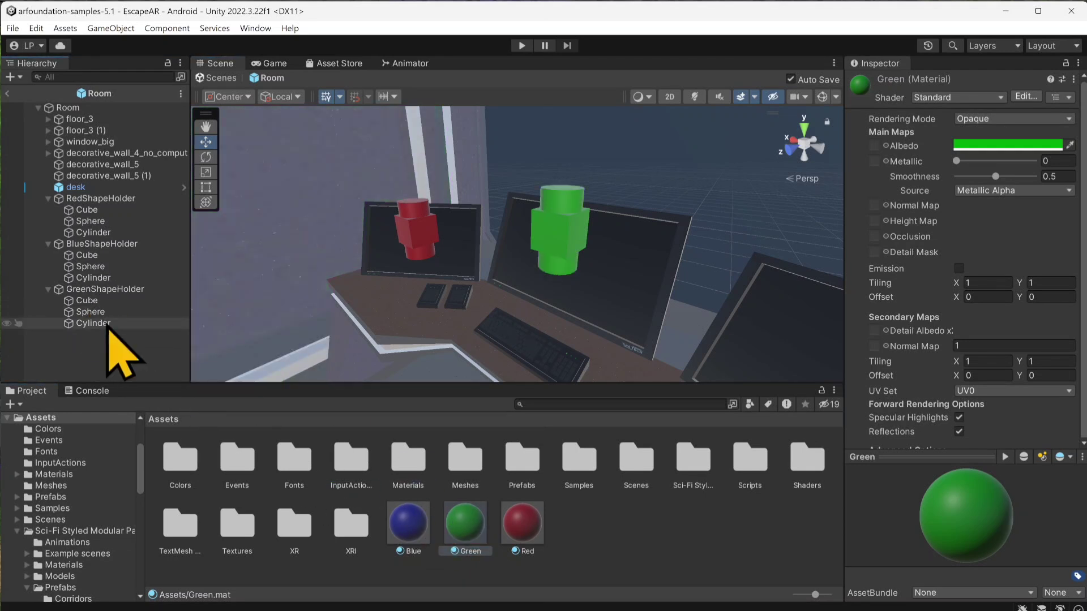
Step: Move GreenShapeHolder in front of the free monitor beside the blue holder, to about X -1.098, Z -2.543
{"action": "left_click", "coordinate": [132, 288]}
{"action": "right_click_drag", "start_coordinate": [403, 273], "coordinate": [493, 276]}
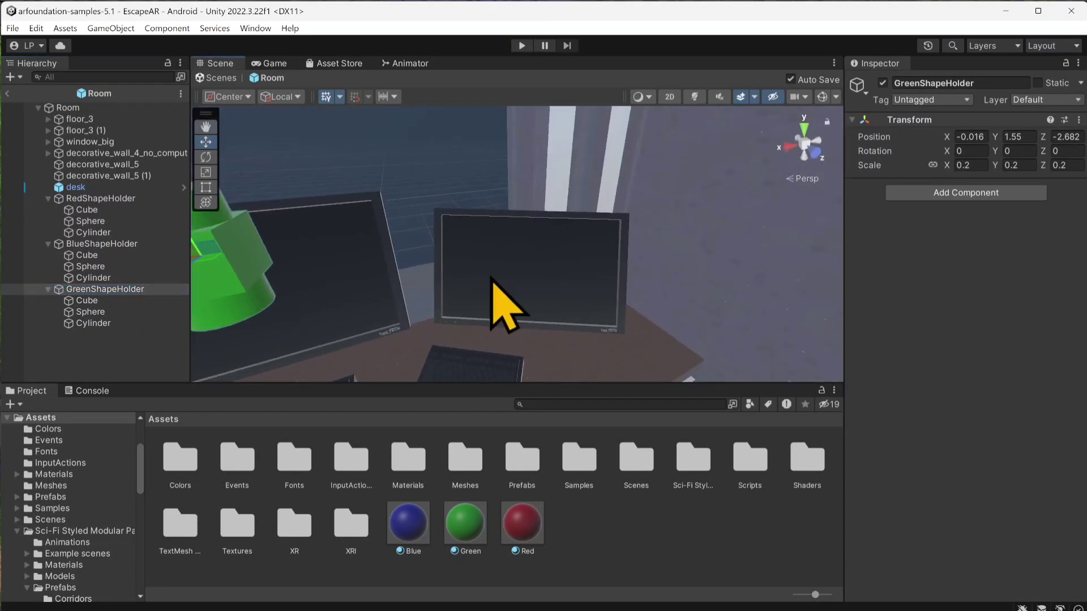
{"action": "right_click_drag", "start_coordinate": [287, 264], "coordinate": [292, 248]}
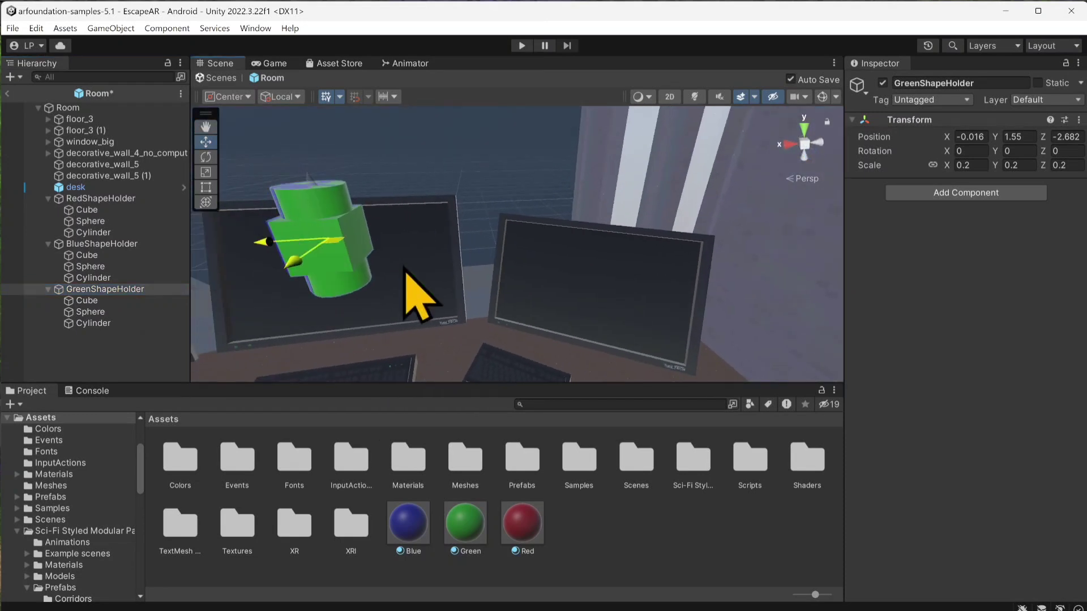
{"action": "left_click_drag", "start_coordinate": [365, 248], "coordinate": [616, 242]}
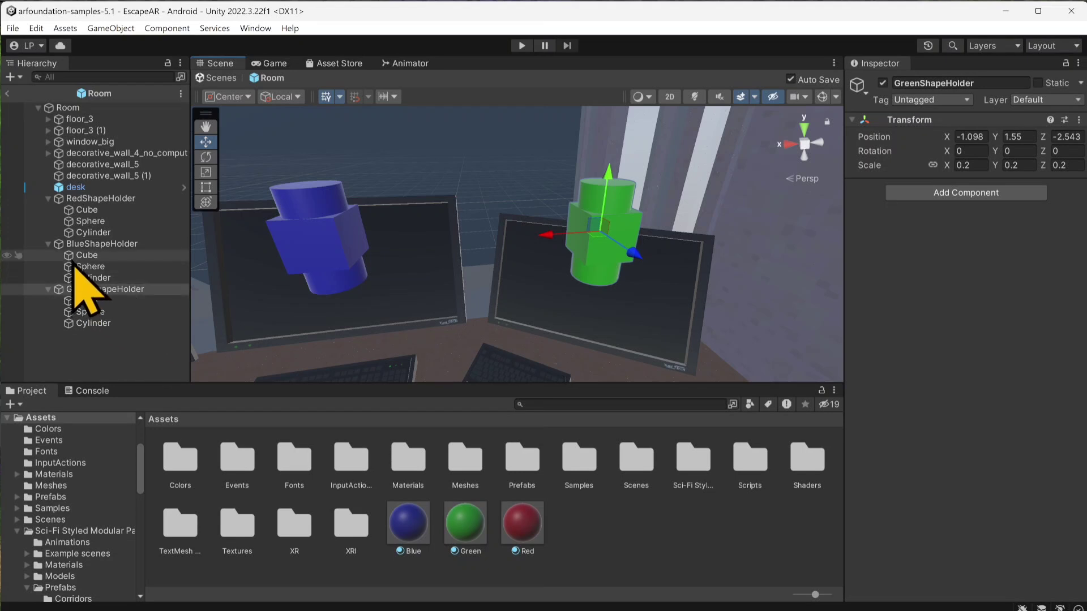
Step: Collapse the children of RedShapeHolder, BlueShapeHolder and GreenShapeHolder in the object tree
{"action": "left_click", "coordinate": [48, 199]}
{"action": "left_click", "coordinate": [48, 210]}
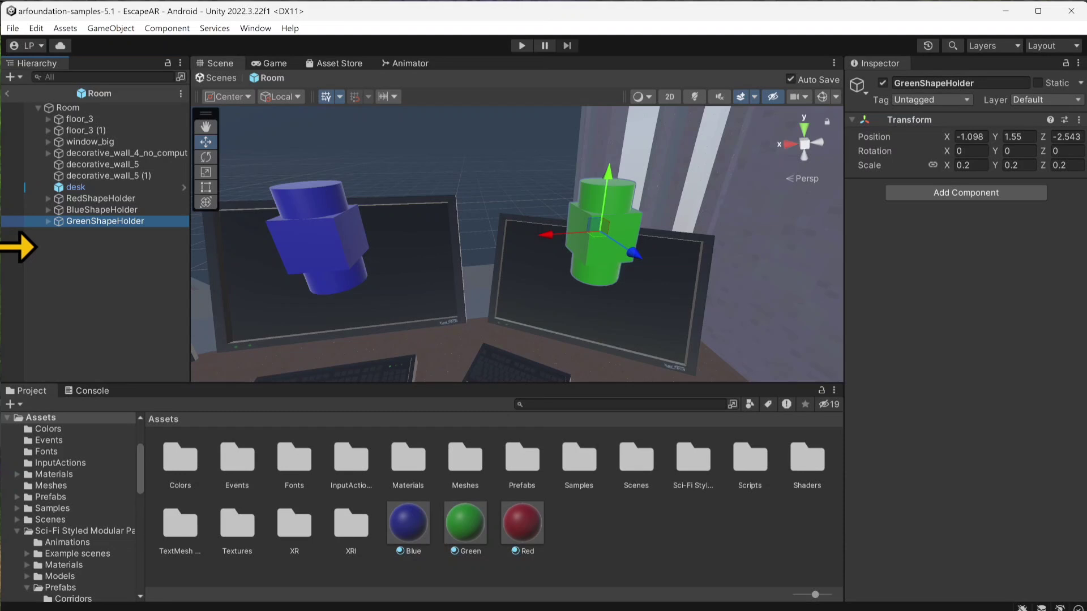
{"action": "right_click_drag", "start_coordinate": [583, 256], "coordinate": [452, 259]}
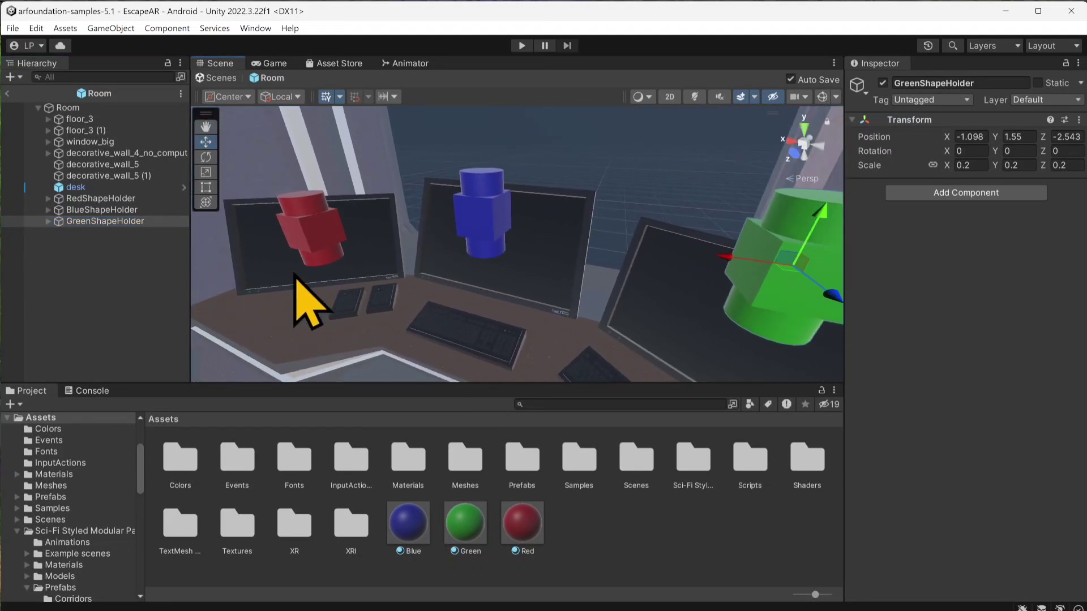
Step: Add a UI Canvas to the Room prefab and set its render mode to World Space
{"action": "right_click", "coordinate": [119, 244]}
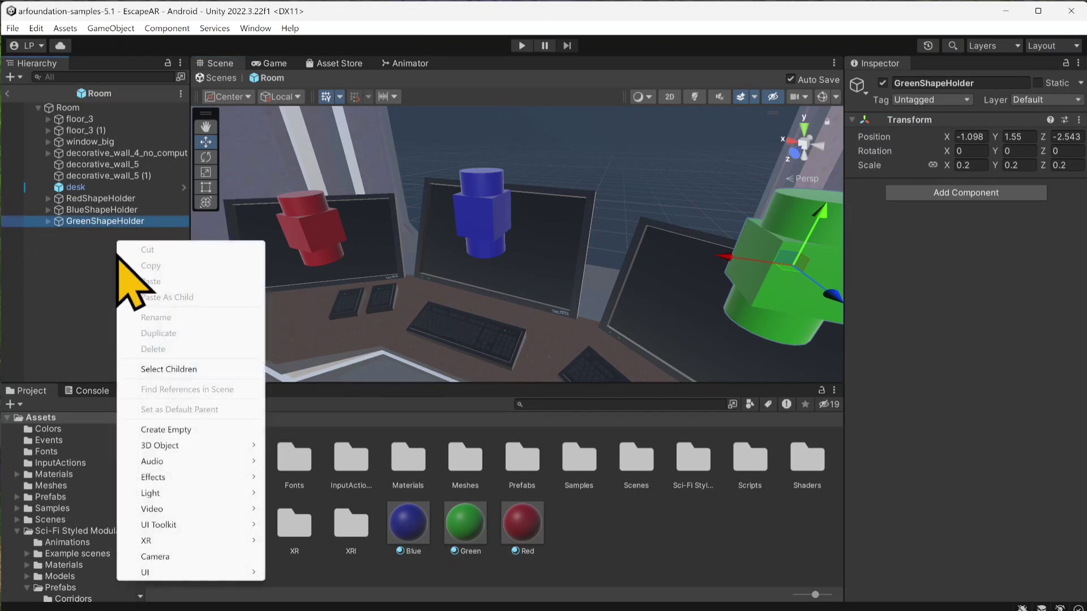
{"action": "mouse_move", "coordinate": [170, 572]}
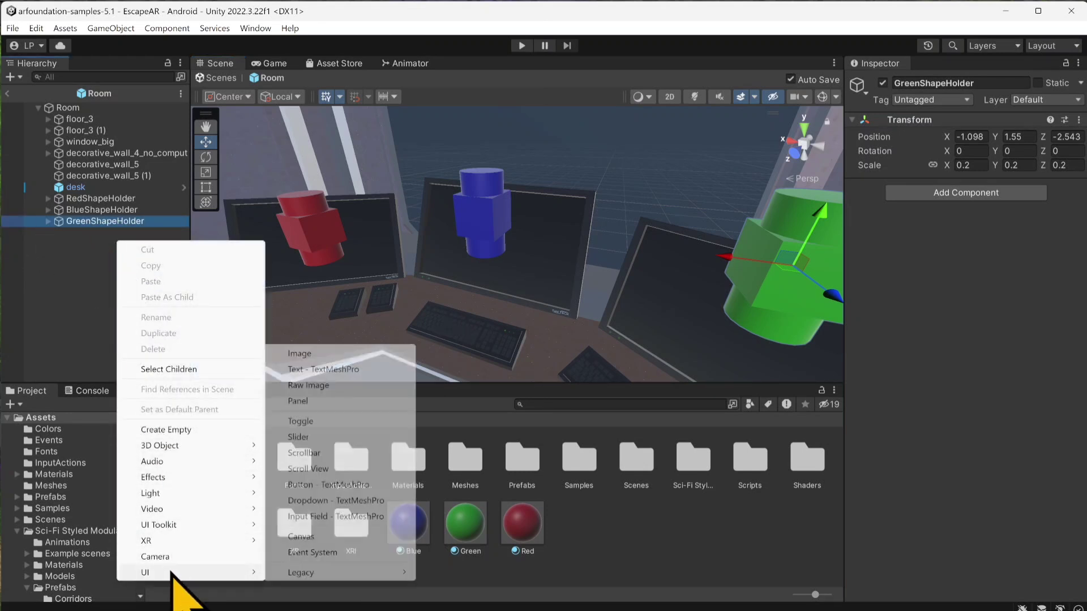
{"action": "left_click", "coordinate": [346, 535]}
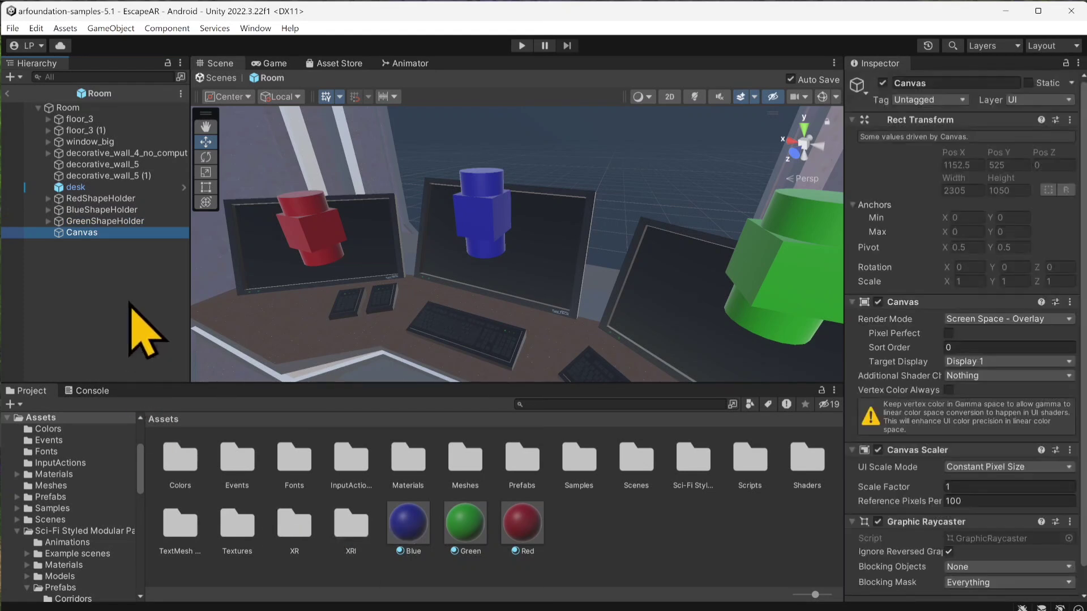
{"action": "left_click", "coordinate": [959, 327]}
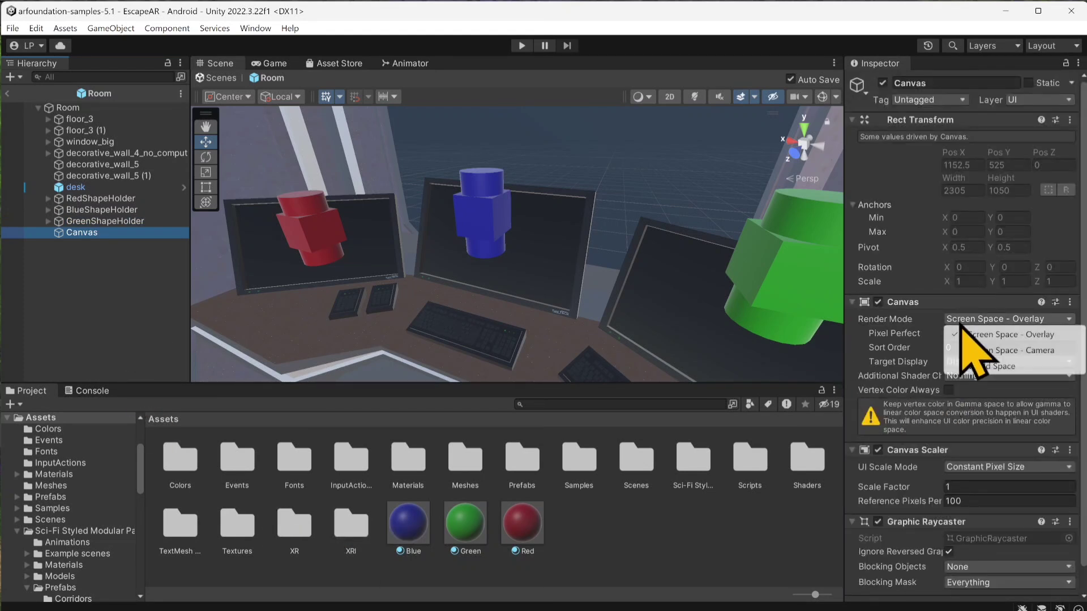
{"action": "left_click", "coordinate": [1028, 365]}
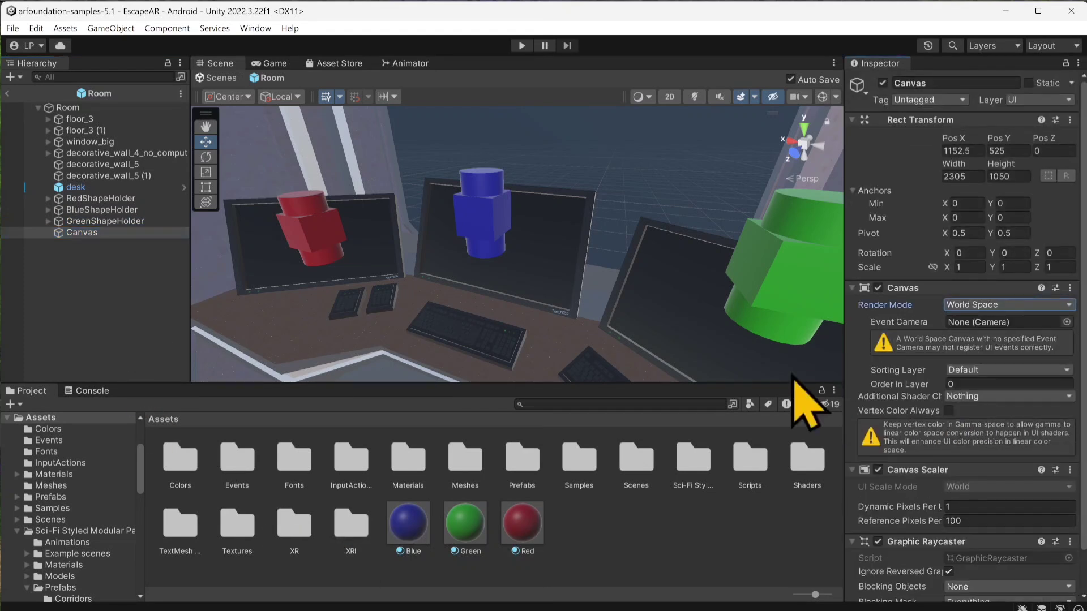
Step: Set the Canvas position to 0, 0, 0 and its width and height to 10
{"action": "left_click", "coordinate": [962, 151]}
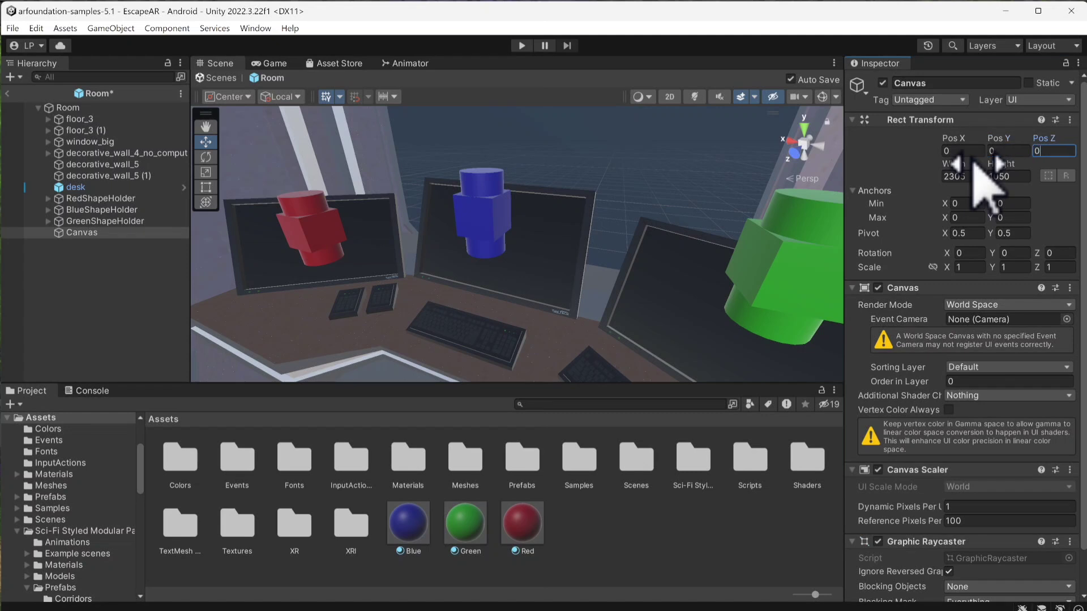
{"action": "left_click", "coordinate": [961, 176]}
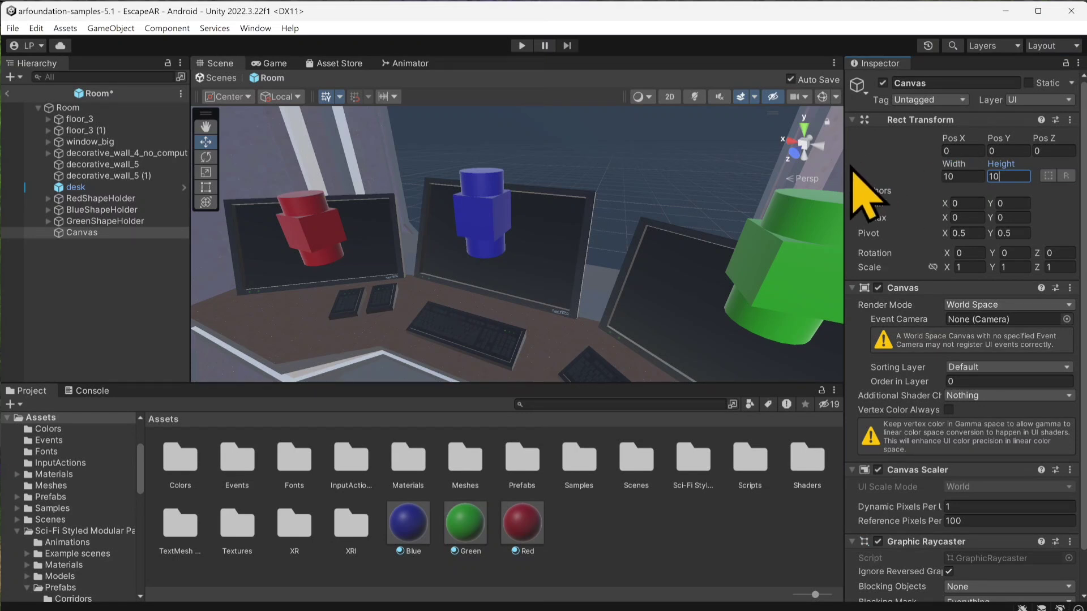
{"action": "left_click", "coordinate": [69, 259]}
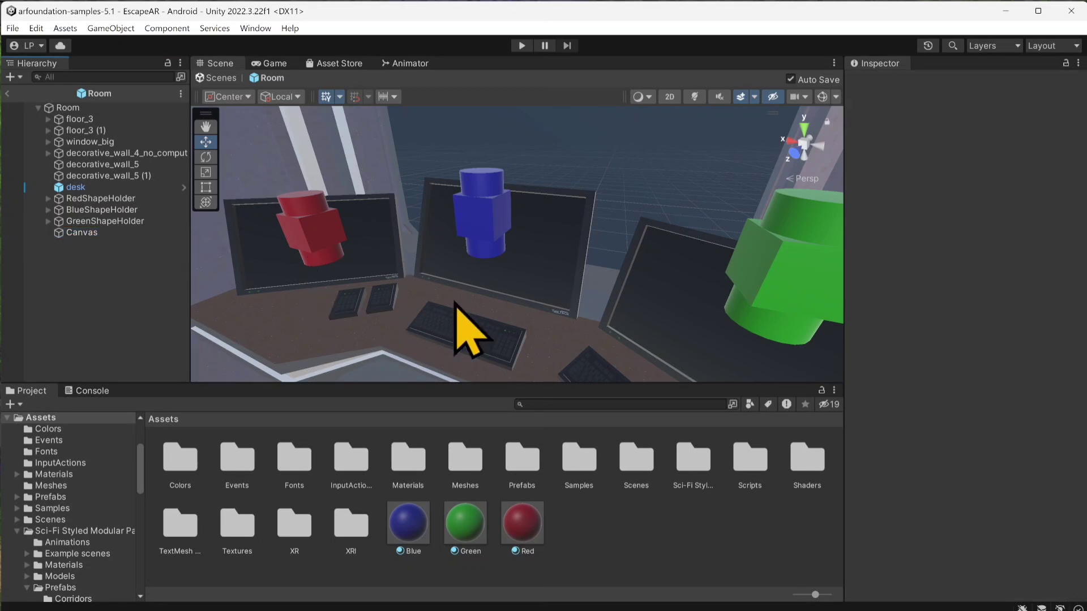
Step: Add an Event System directly under Room, above the Canvas, and replace its input module with InputSystemUIInputModule
{"action": "left_click_drag", "start_coordinate": [444, 299], "coordinate": [528, 296], "text": "alt"}
{"action": "scroll", "coordinate": [531, 296], "scroll_direction": "down", "scroll_amount": 4}
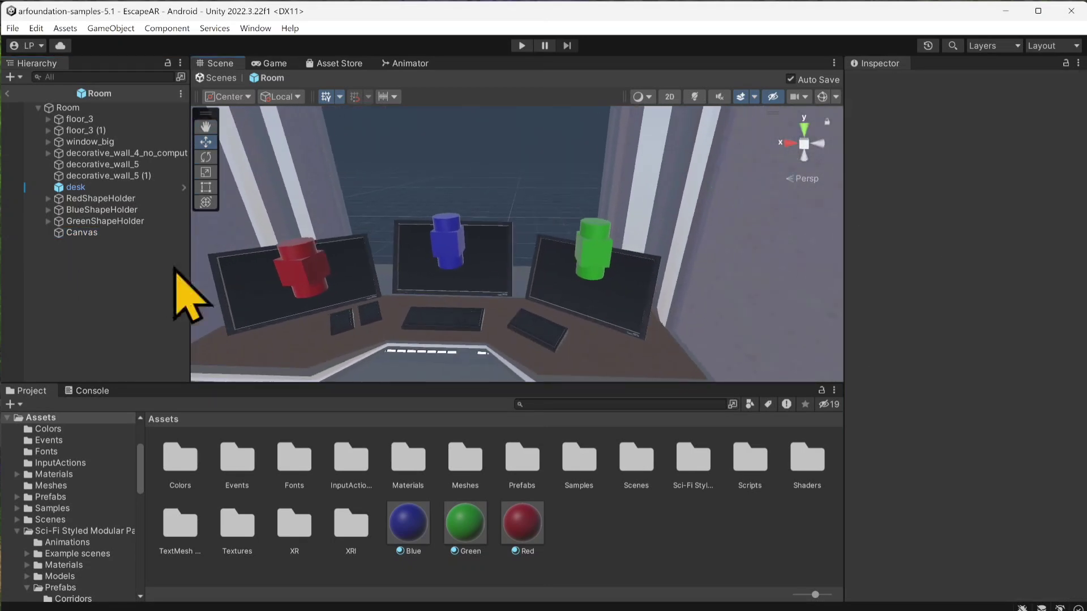
{"action": "right_click", "coordinate": [95, 236]}
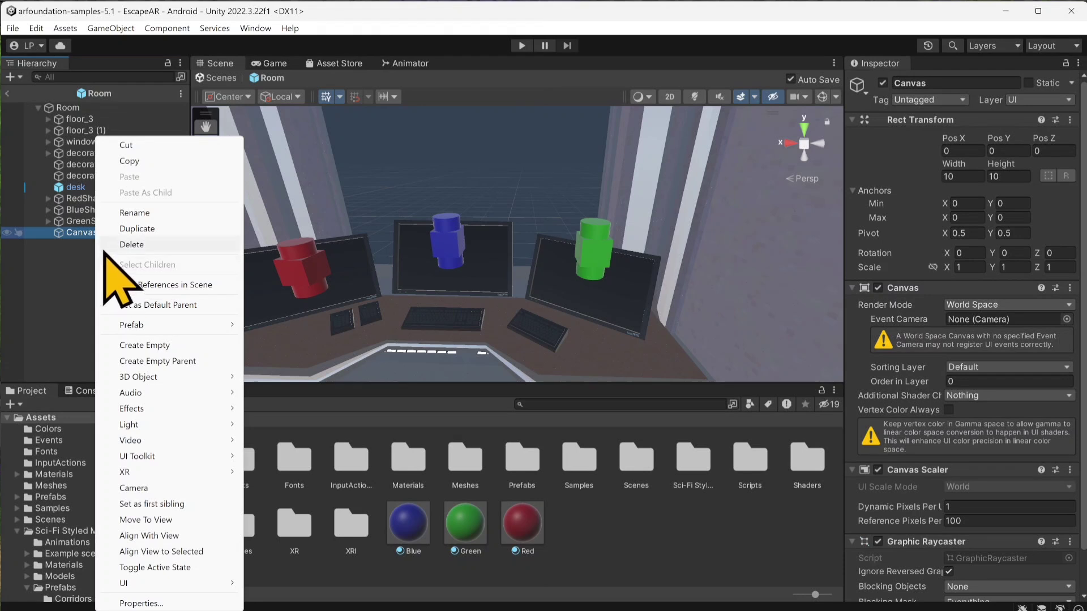
{"action": "mouse_move", "coordinate": [165, 583]}
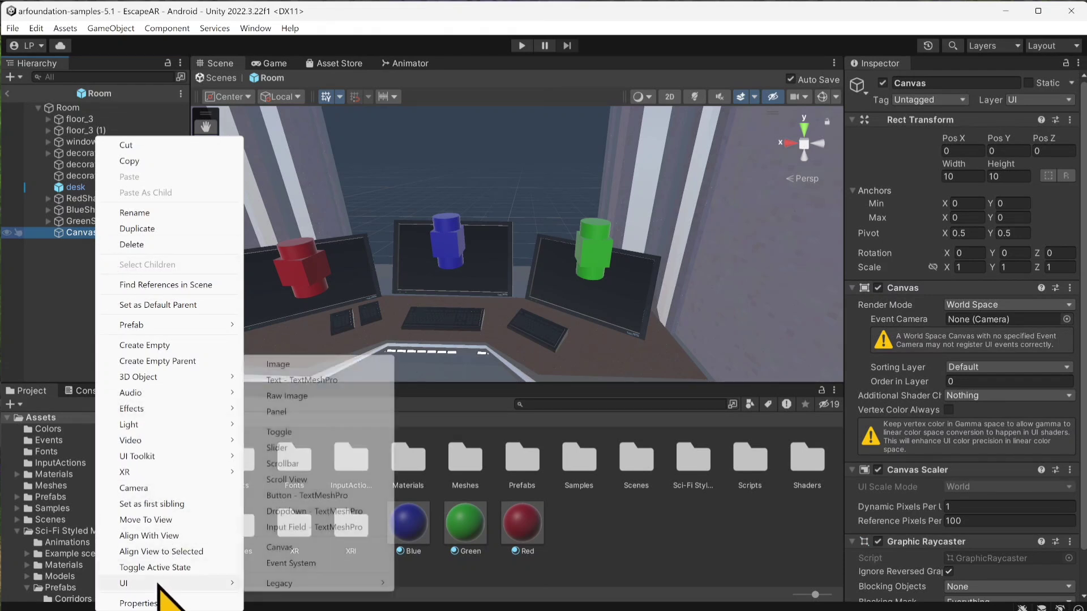
{"action": "left_click", "coordinate": [290, 564]}
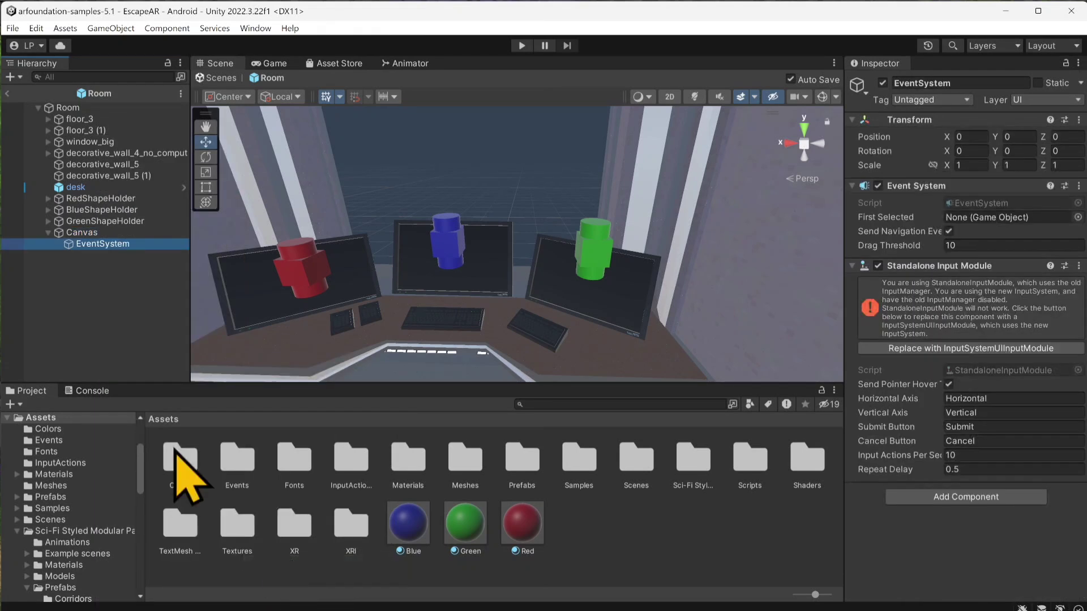
{"action": "left_click", "coordinate": [90, 262]}
{"action": "mouse_move", "coordinate": [85, 244]}
{"action": "left_mouse_down"}
{"action": "mouse_move", "coordinate": [43, 286]}
{"action": "mouse_move", "coordinate": [44, 249]}
{"action": "mouse_move", "coordinate": [128, 249]}
{"action": "mouse_move", "coordinate": [80, 249]}
{"action": "mouse_move", "coordinate": [73, 227]}
{"action": "left_mouse_up"}
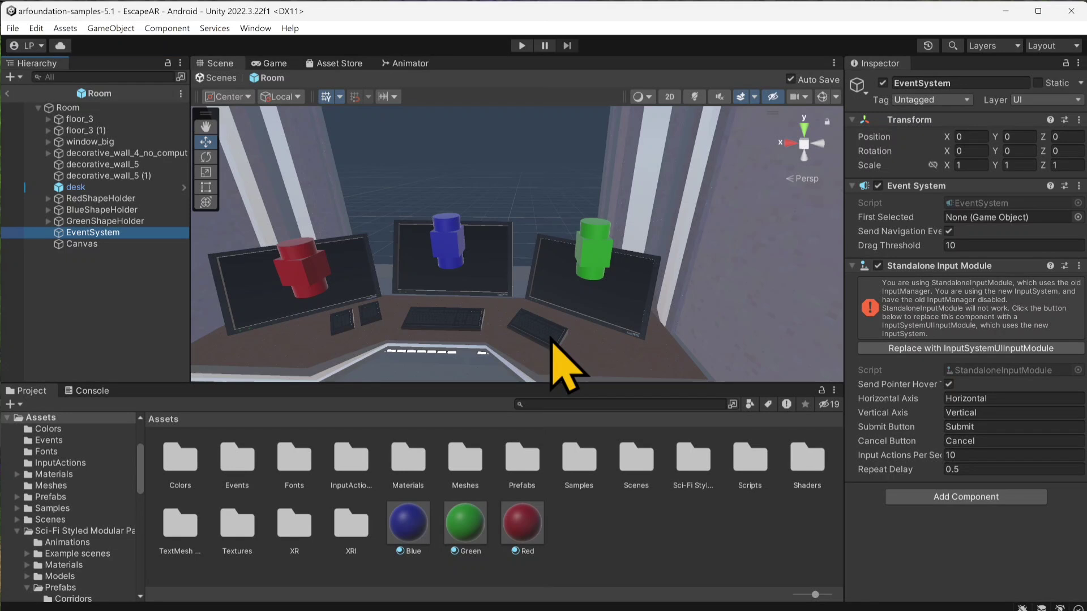
{"action": "left_click", "coordinate": [916, 349]}
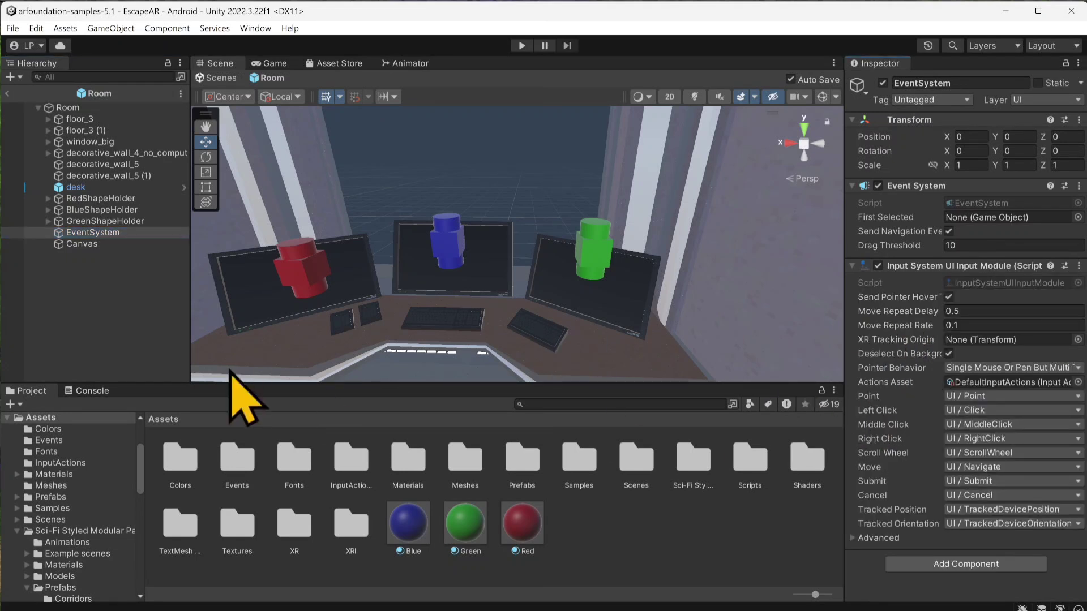
Step: Add a TextMeshPro button as a child of the Canvas
{"action": "left_click", "coordinate": [82, 245]}
{"action": "right_click", "coordinate": [83, 245]}
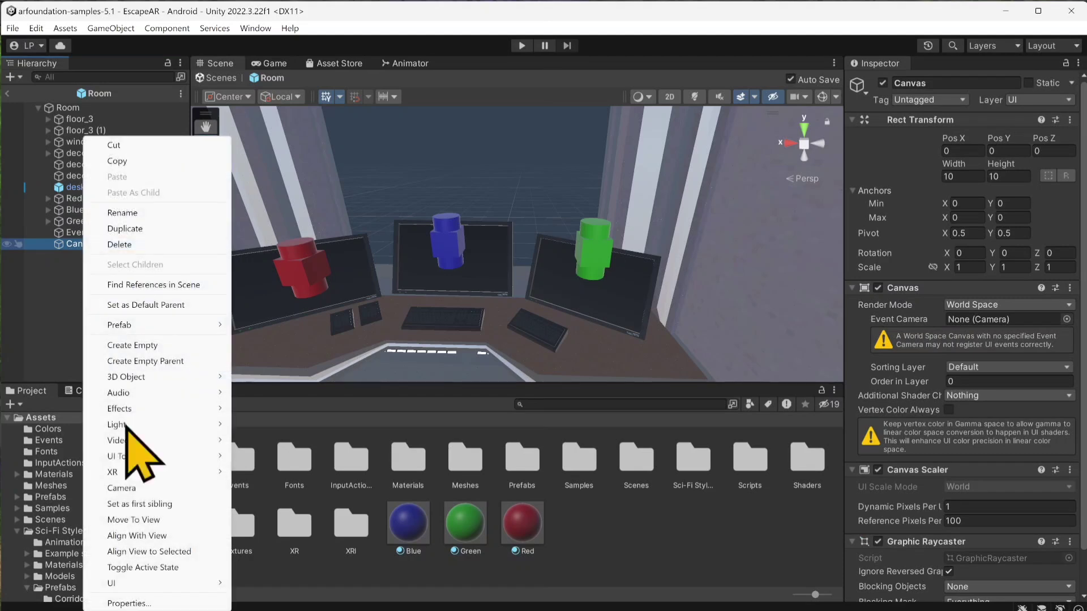
{"action": "mouse_move", "coordinate": [206, 585]}
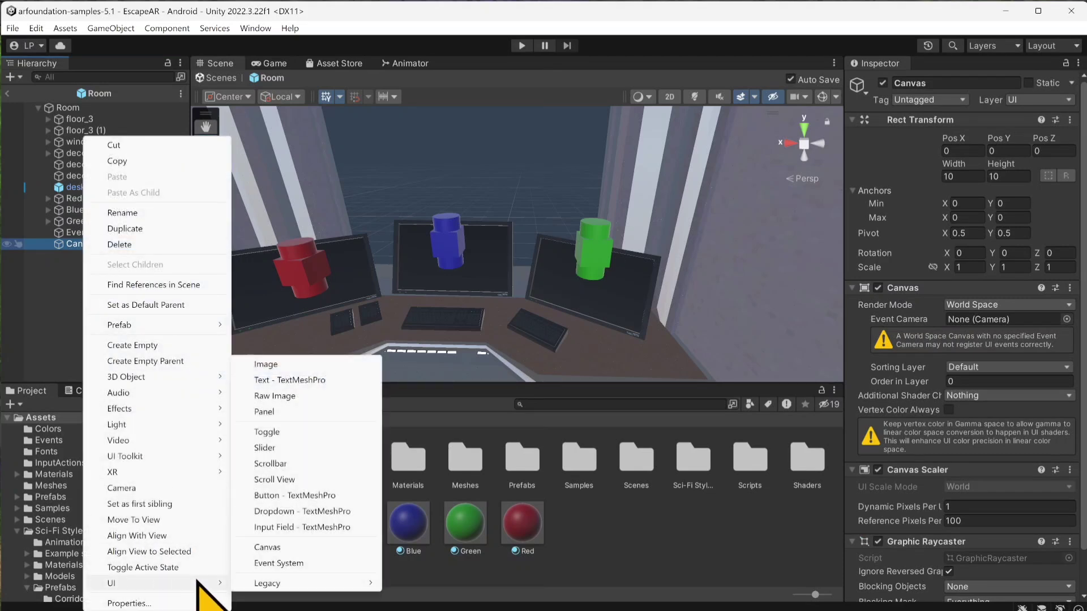
{"action": "left_click", "coordinate": [311, 496]}
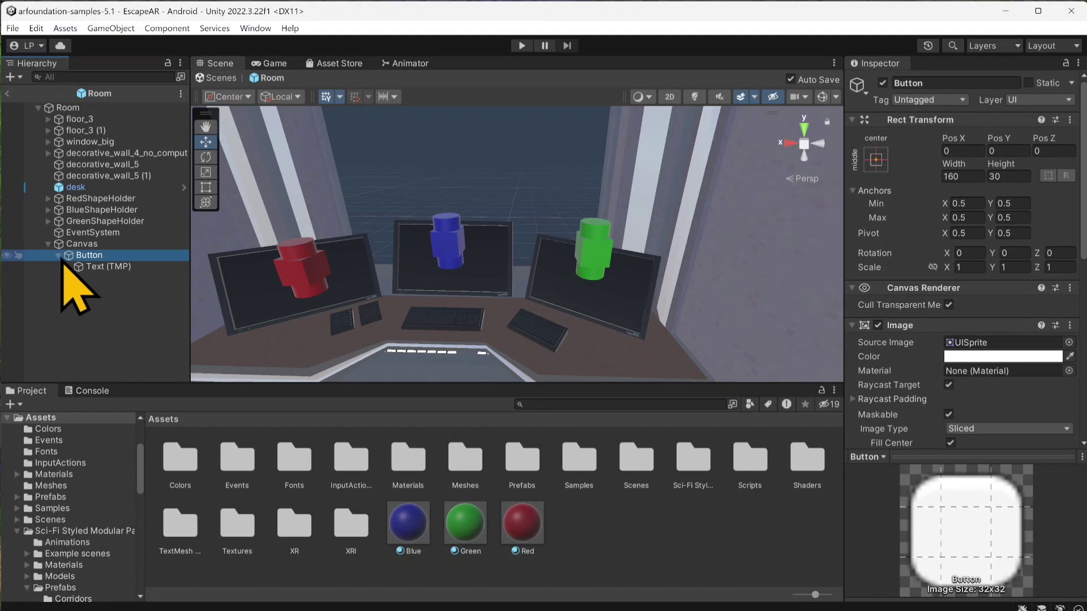
Step: Enable constrained proportions for the Button's scale and set it to 0.02 on all axes
{"action": "left_click", "coordinate": [100, 268]}
{"action": "left_click", "coordinate": [93, 257]}
{"action": "scroll", "coordinate": [354, 292], "scroll_direction": "down", "scroll_amount": 3}
{"action": "key", "text": "f"}
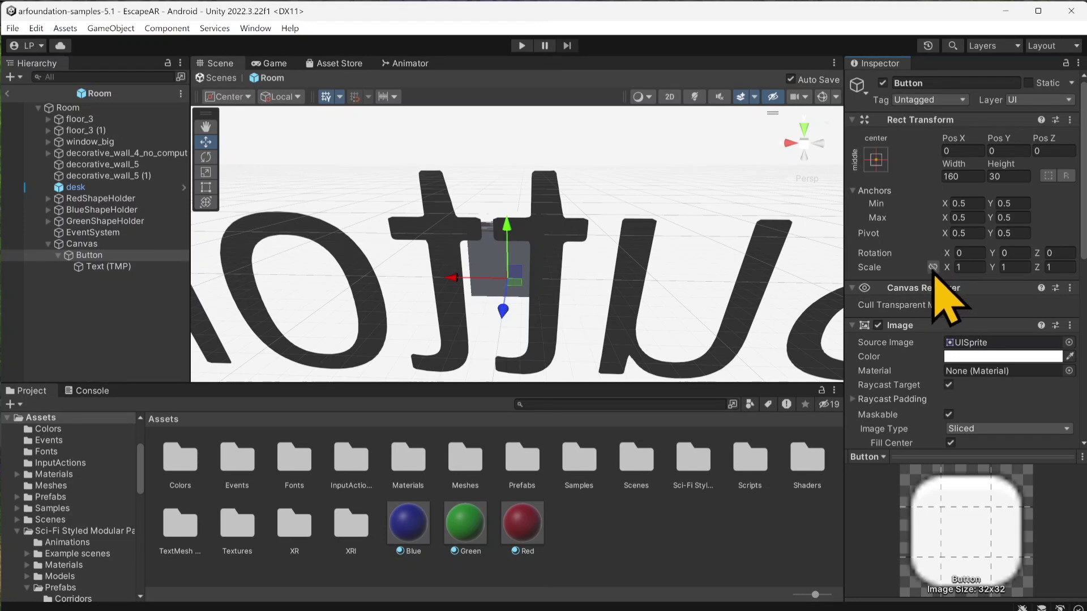
{"action": "left_click", "coordinate": [973, 267]}
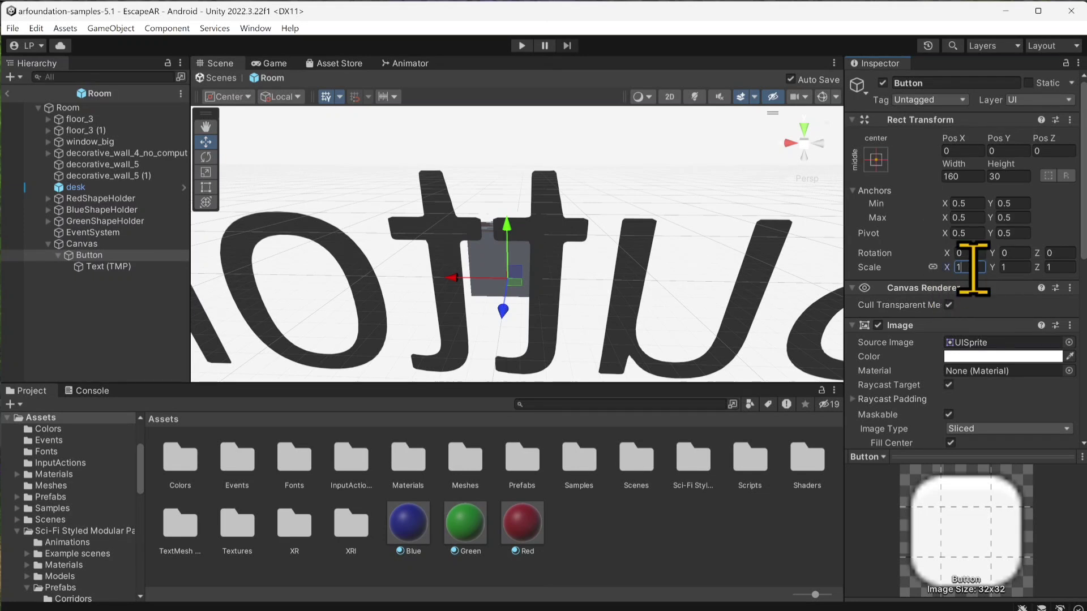
{"action": "left_click_drag", "start_coordinate": [974, 269], "coordinate": [938, 268]}
{"action": "type", "text": "0"}
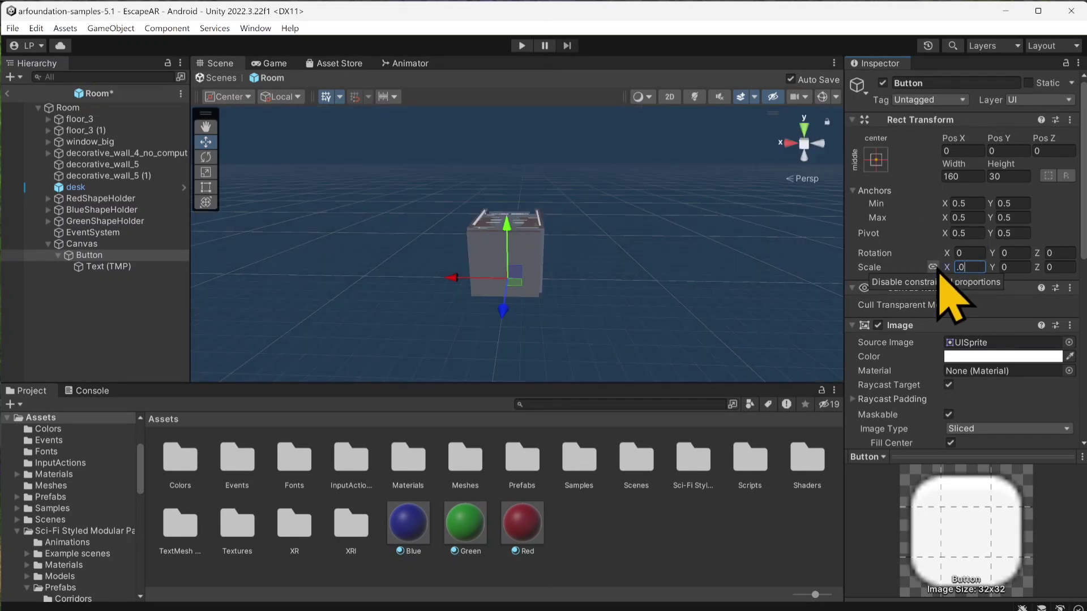
{"action": "type", "text": ".02"}
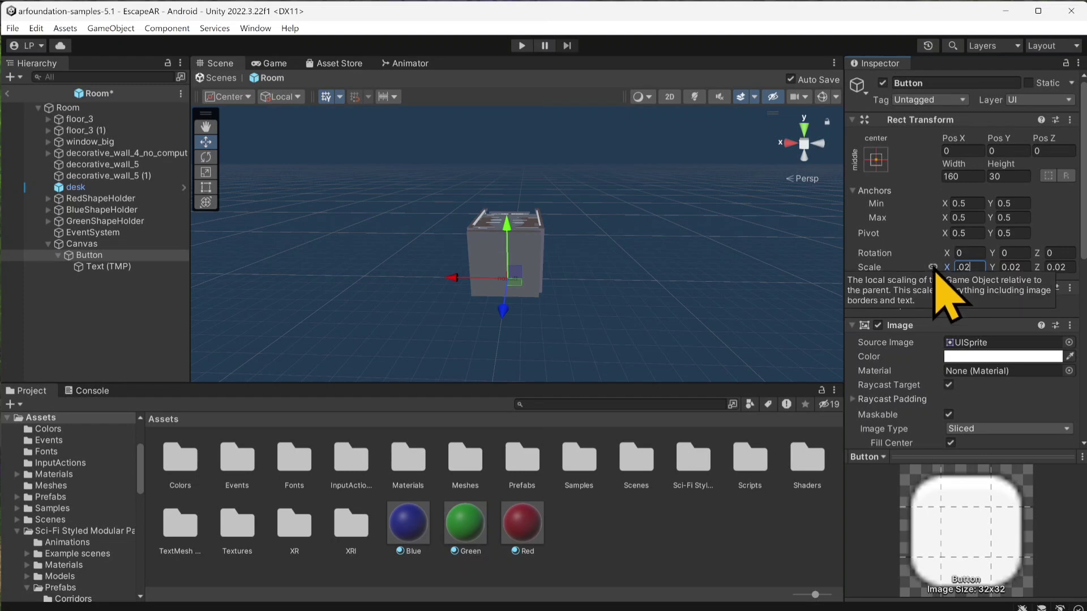
{"action": "double_click", "coordinate": [91, 256]}
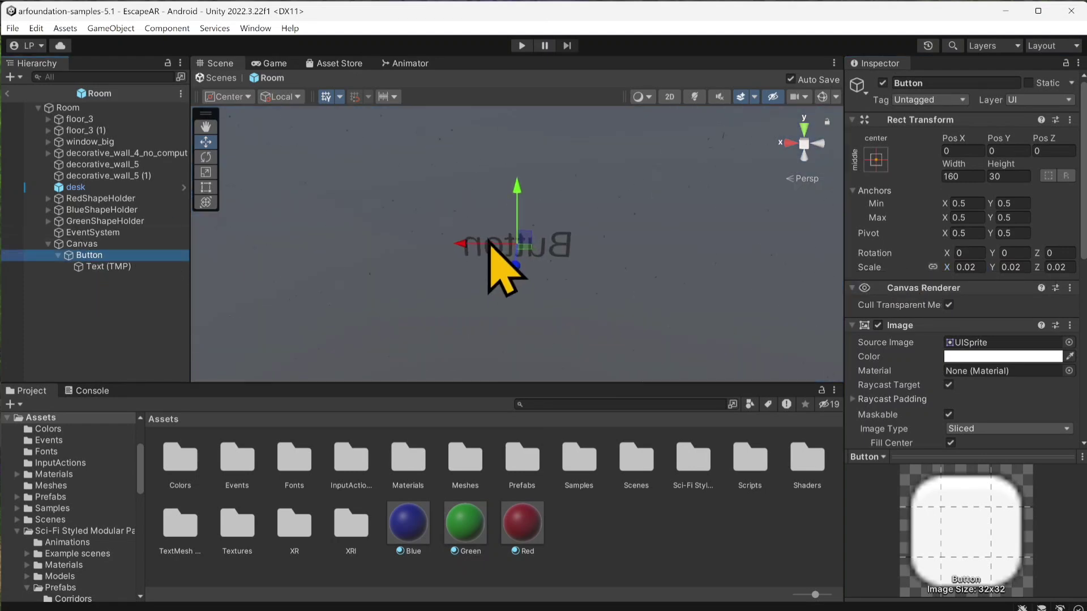
Step: Raise the Button above the floor to about Pos Y 0.702 and set its Y rotation to 180
{"action": "left_click_drag", "start_coordinate": [498, 242], "coordinate": [507, 88]}
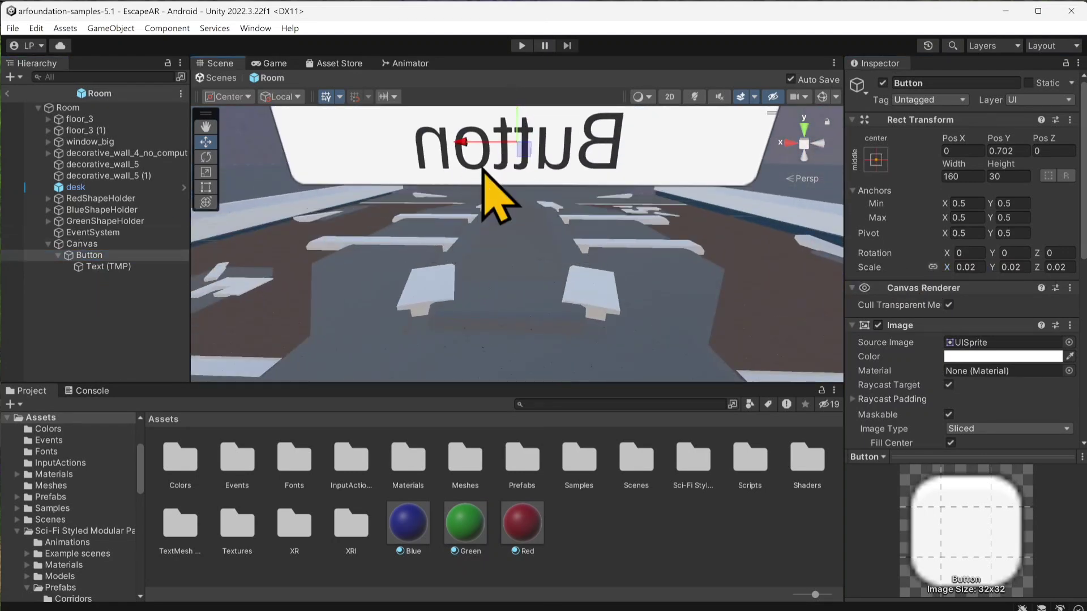
{"action": "scroll", "coordinate": [460, 225], "scroll_direction": "down", "scroll_amount": 3}
{"action": "right_click_drag", "start_coordinate": [459, 227], "coordinate": [494, 197]}
{"action": "scroll", "coordinate": [495, 196], "scroll_direction": "up", "scroll_amount": 3}
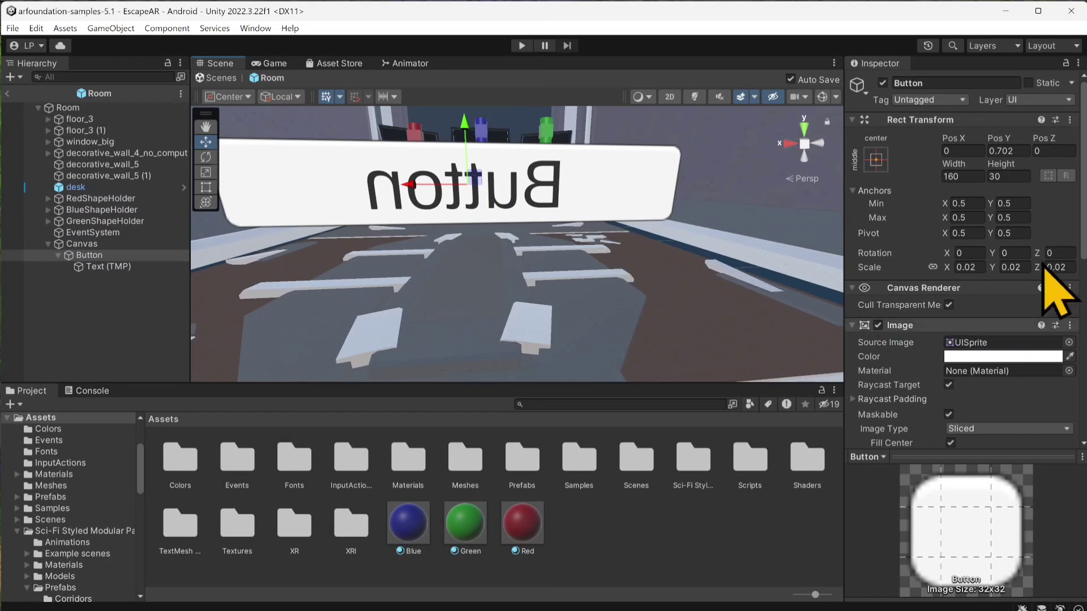
{"action": "left_click", "coordinate": [1022, 253]}
{"action": "type", "text": "180"}
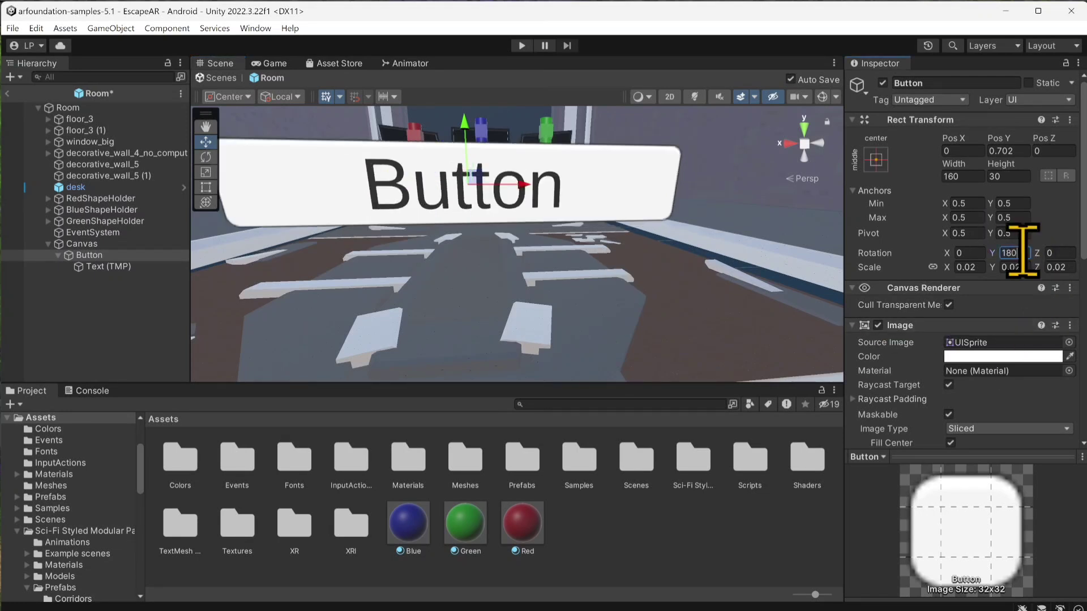
{"action": "scroll", "coordinate": [365, 227], "scroll_direction": "down", "scroll_amount": 1}
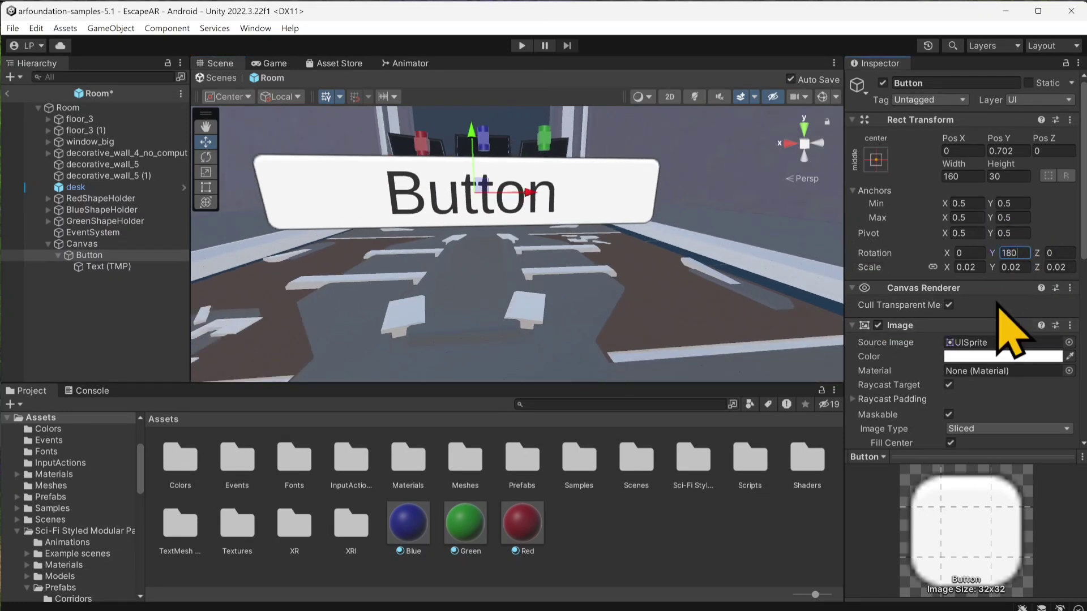
Step: Set the Button's scale to 0.005 and move it toward the red holder's monitor, to about X 0.799, Y 1.094, Z -1.475
{"action": "left_click", "coordinate": [968, 267]}
{"action": "type", "text": "0.005"}
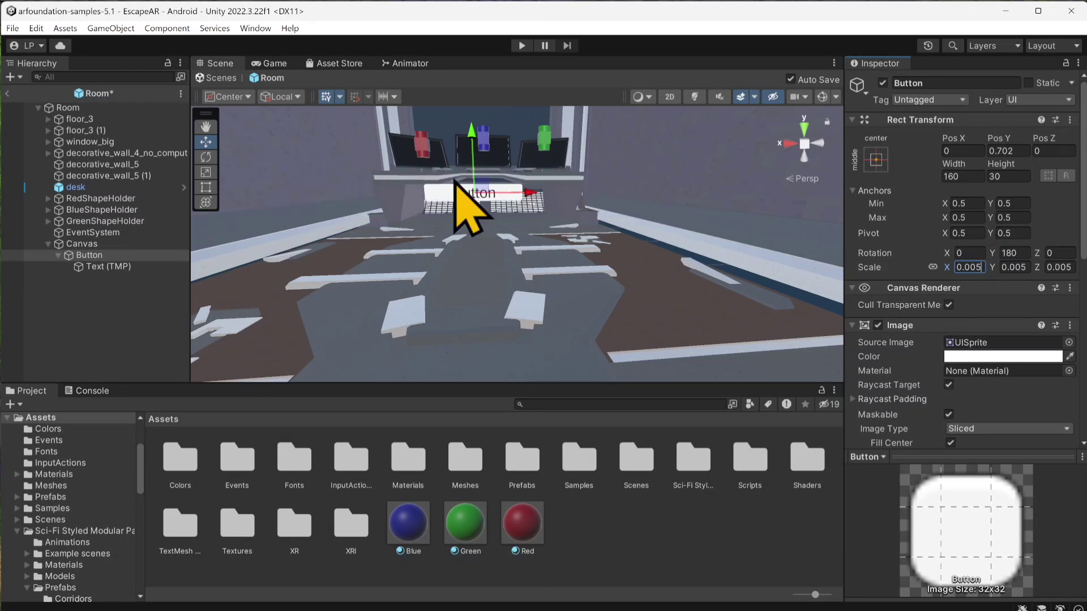
{"action": "scroll", "coordinate": [389, 183], "scroll_direction": "up", "scroll_amount": 2}
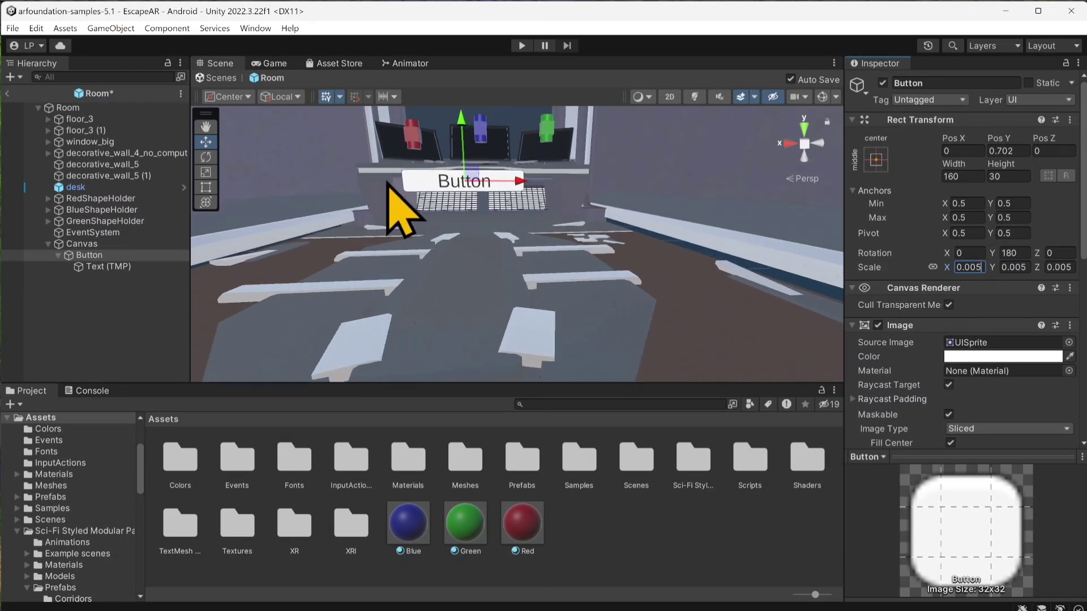
{"action": "middle_click_drag", "start_coordinate": [389, 183], "coordinate": [498, 330]}
{"action": "left_click_drag", "start_coordinate": [575, 333], "coordinate": [465, 169]}
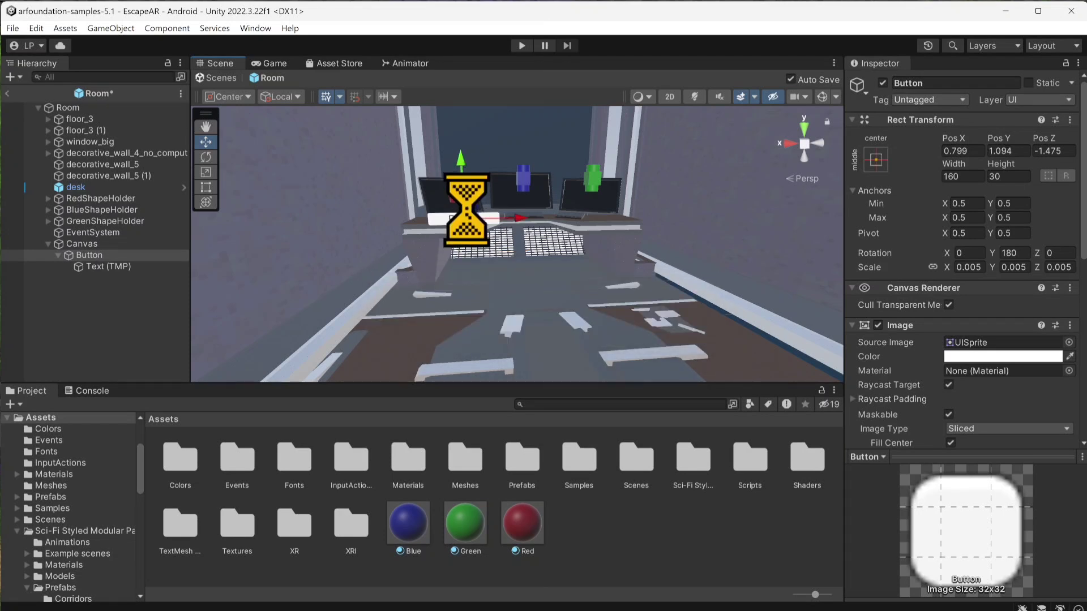
Step: Change the Button's label text to "Cube"
{"action": "scroll", "coordinate": [475, 232], "scroll_direction": "up", "scroll_amount": 1}
{"action": "left_click", "coordinate": [120, 267]}
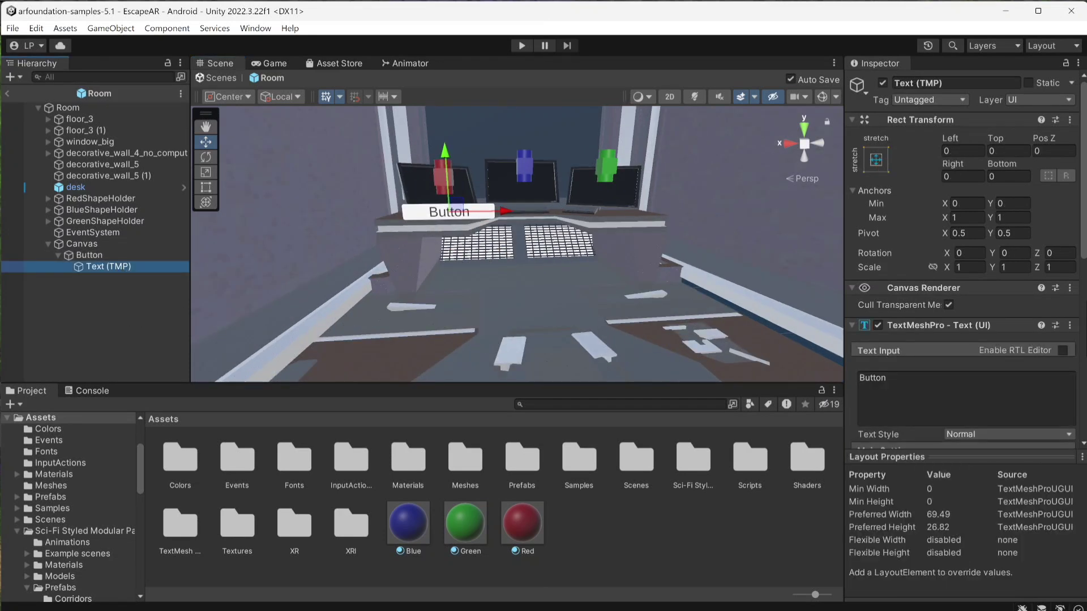
{"action": "left_click", "coordinate": [924, 392]}
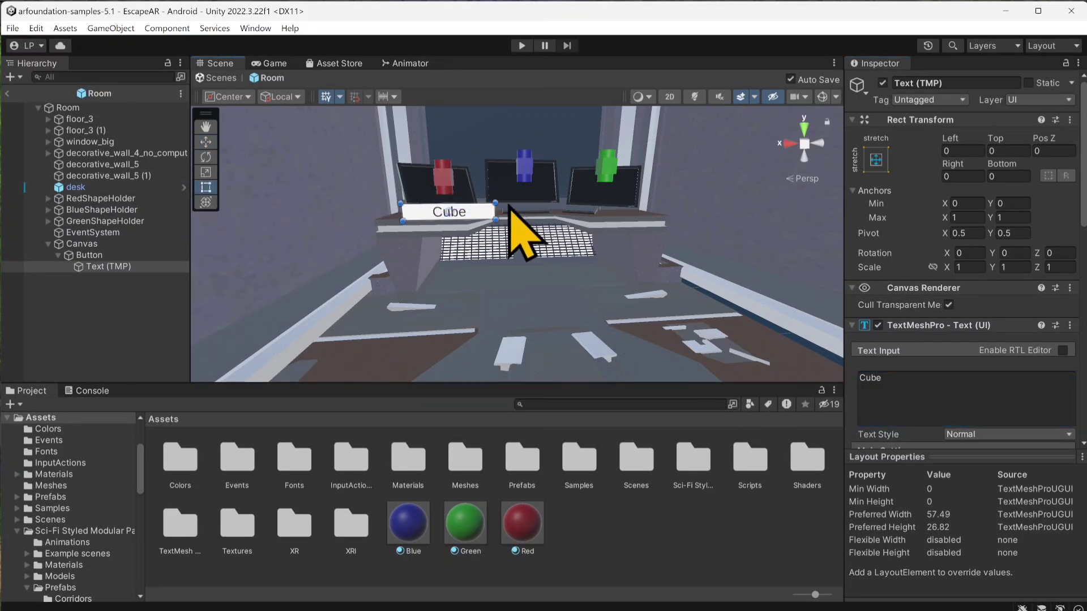
Step: Narrow the Button to a width of about 49 at a height of 30 and save the prefab
{"action": "left_click_drag", "start_coordinate": [495, 213], "coordinate": [446, 217]}
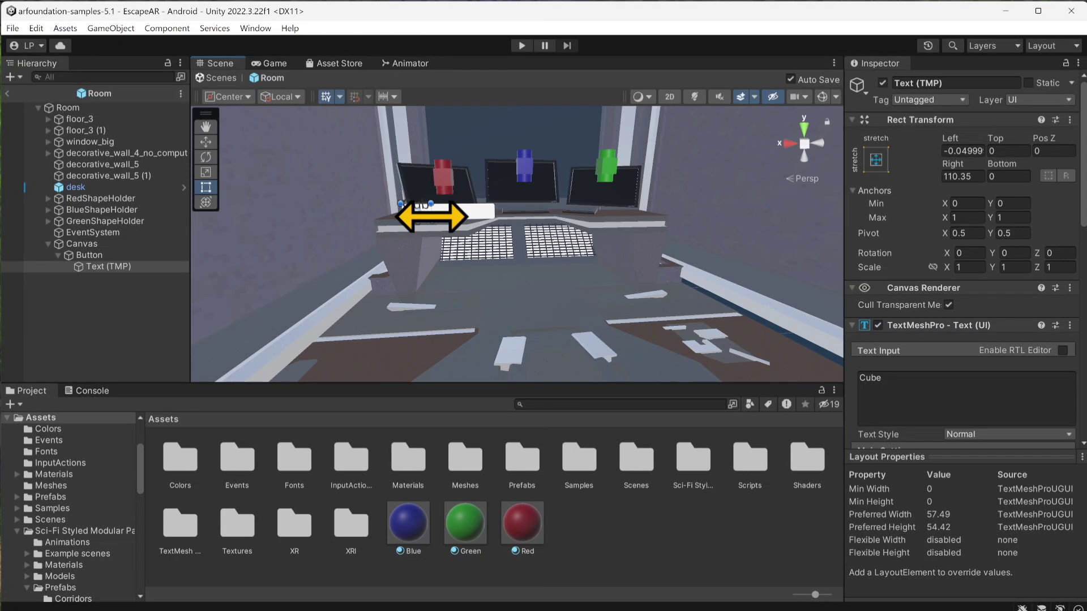
{"action": "key", "text": "ctrl+z"}
{"action": "left_click", "coordinate": [88, 255]}
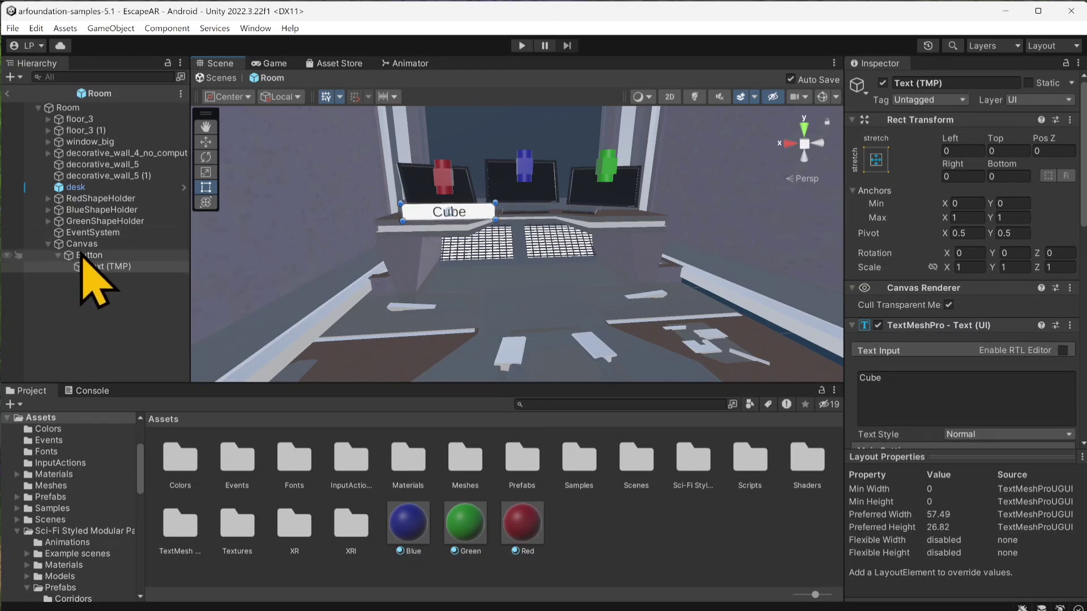
{"action": "left_click_drag", "start_coordinate": [493, 217], "coordinate": [441, 224]}
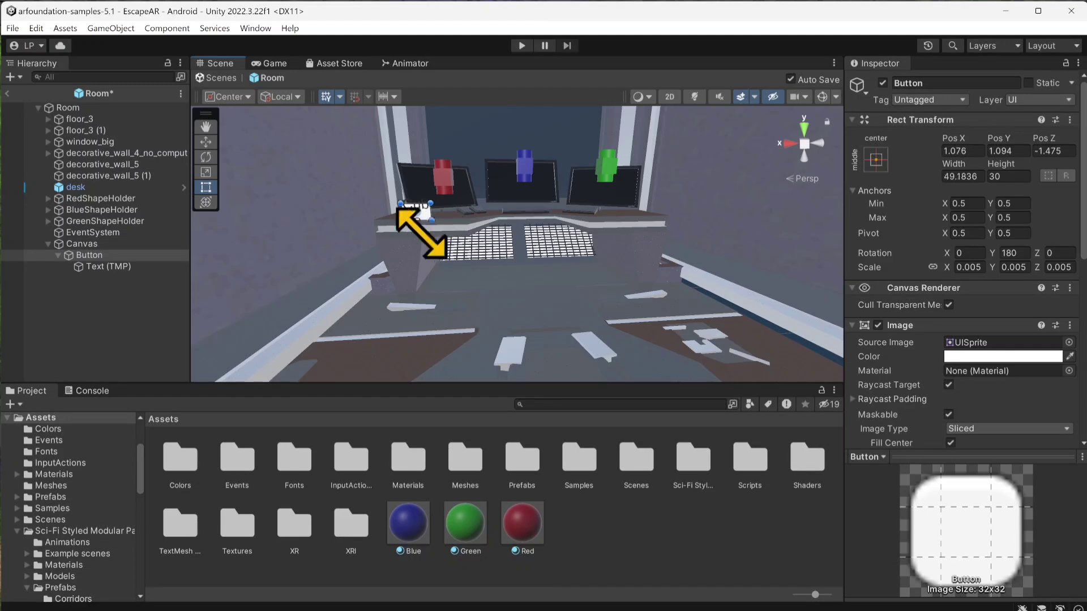
{"action": "key", "text": "ctrl+s"}
Step: Set the font size of the button's "Cube" label to 12
{"action": "left_click", "coordinate": [121, 270]}
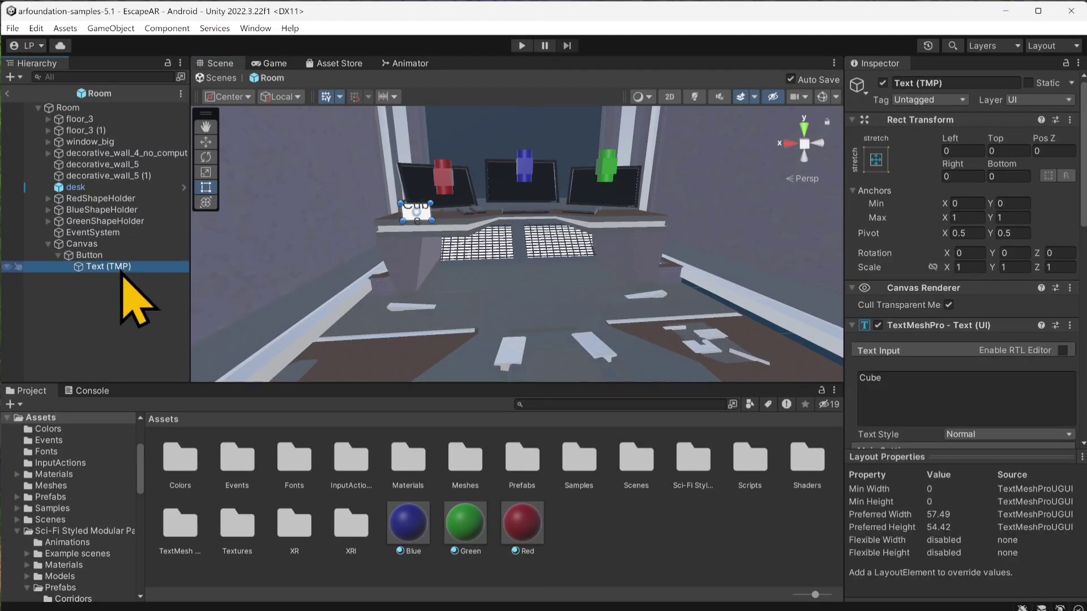
{"action": "scroll", "coordinate": [906, 391], "scroll_direction": "down", "scroll_amount": 5}
{"action": "left_click", "coordinate": [960, 355]}
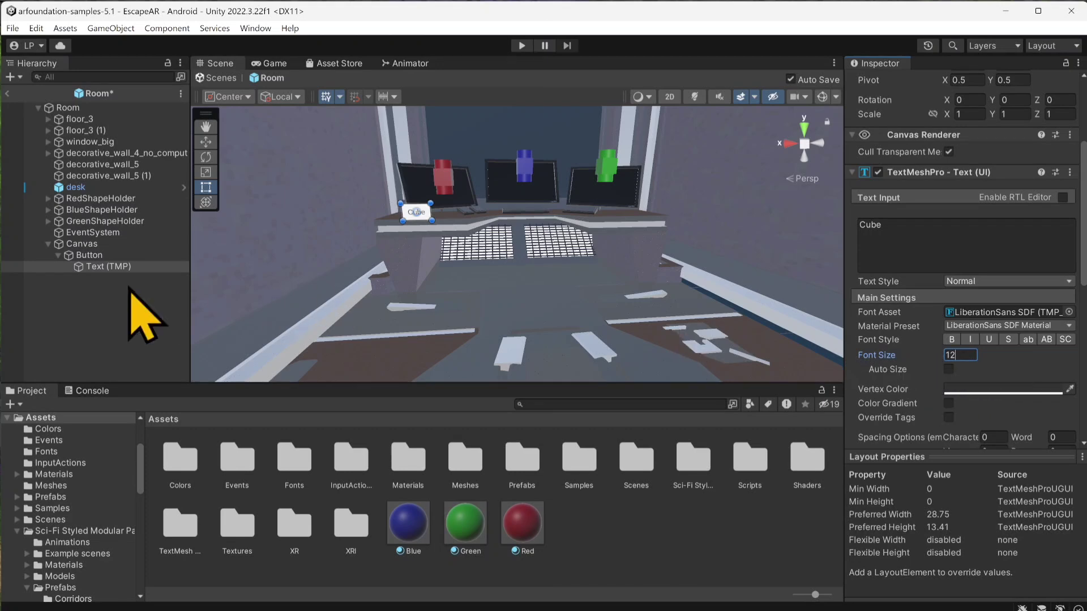
Step: Move the Cube button up and back onto the desk, just below the red shape holder
{"action": "left_click", "coordinate": [80, 256]}
{"action": "scroll", "coordinate": [455, 228], "scroll_direction": "up", "scroll_amount": 3}
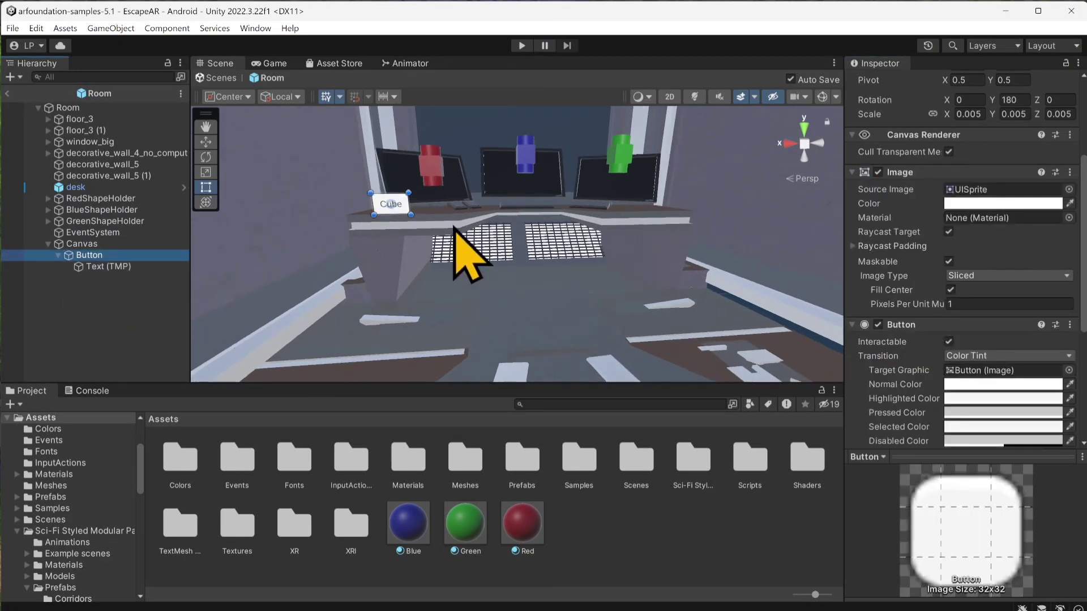
{"action": "mouse_move", "coordinate": [455, 228]}
{"action": "right_mouse_down"}
{"action": "mouse_move", "coordinate": [447, 213]}
{"action": "mouse_move", "coordinate": [468, 233]}
{"action": "right_mouse_up"}
{"action": "key", "text": "w"}
{"action": "key", "text": "s"}
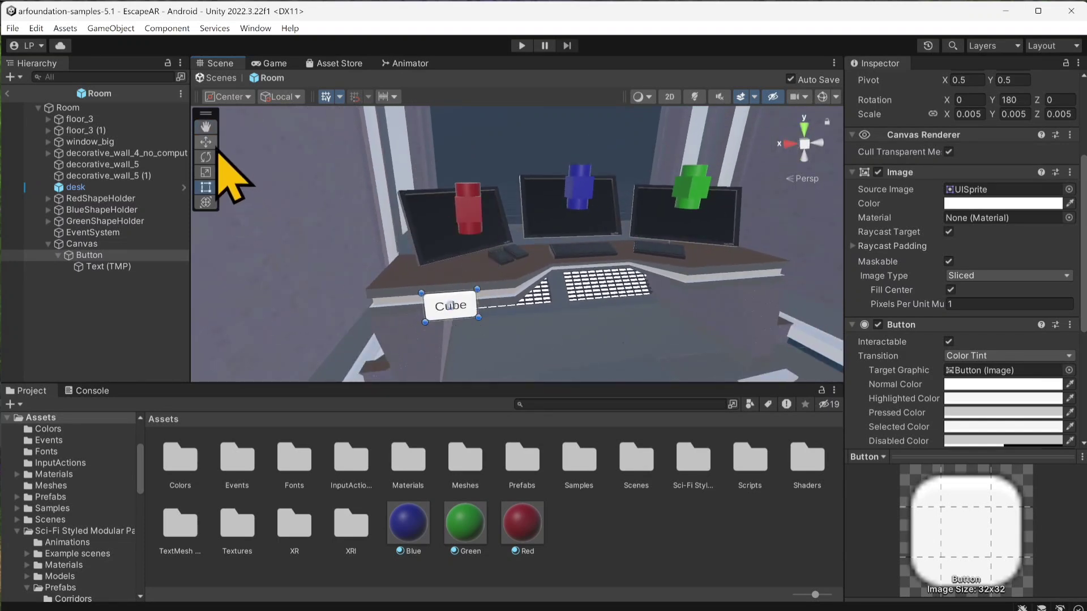
{"action": "key", "text": "w"}
{"action": "left_click_drag", "start_coordinate": [455, 285], "coordinate": [454, 248]}
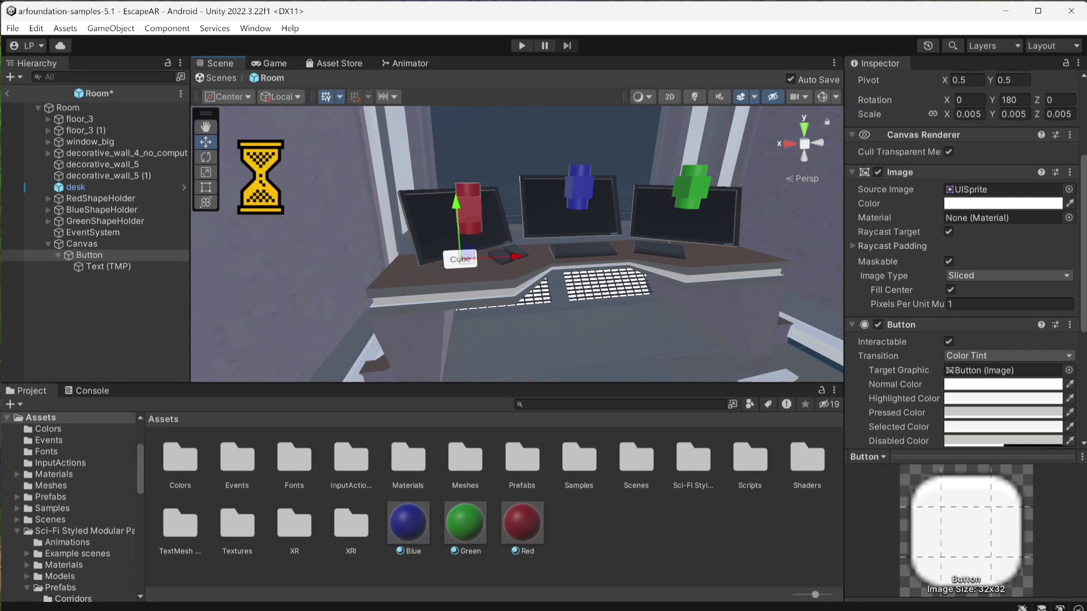
Step: Rotate the Cube button to about X 16.7, Y 150.5 and switch the transform handle orientation to Global
{"action": "left_click", "coordinate": [206, 157]}
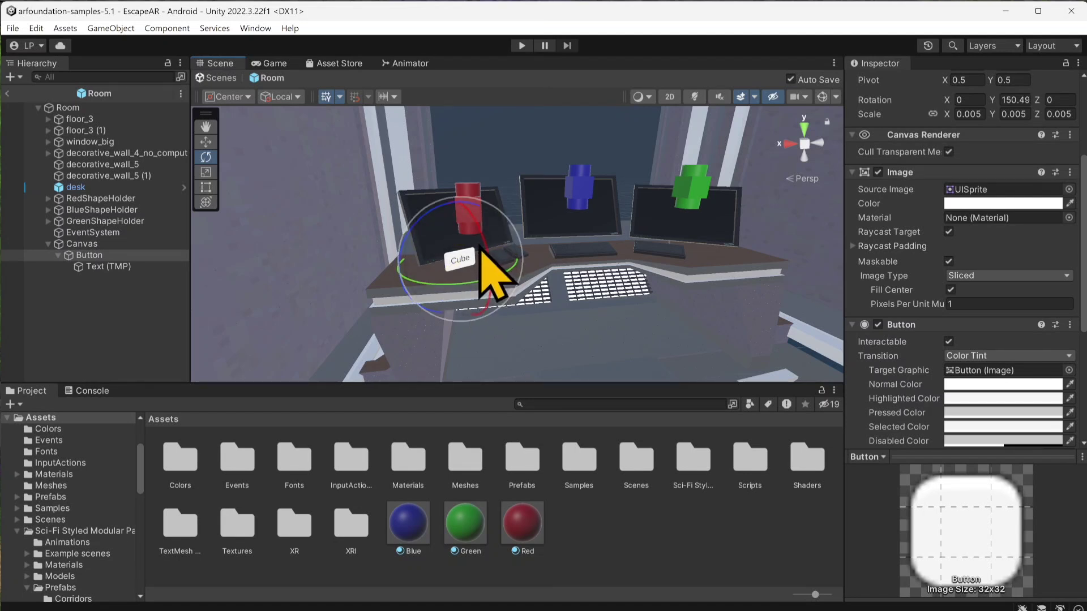
{"action": "left_click_drag", "start_coordinate": [482, 243], "coordinate": [477, 214]}
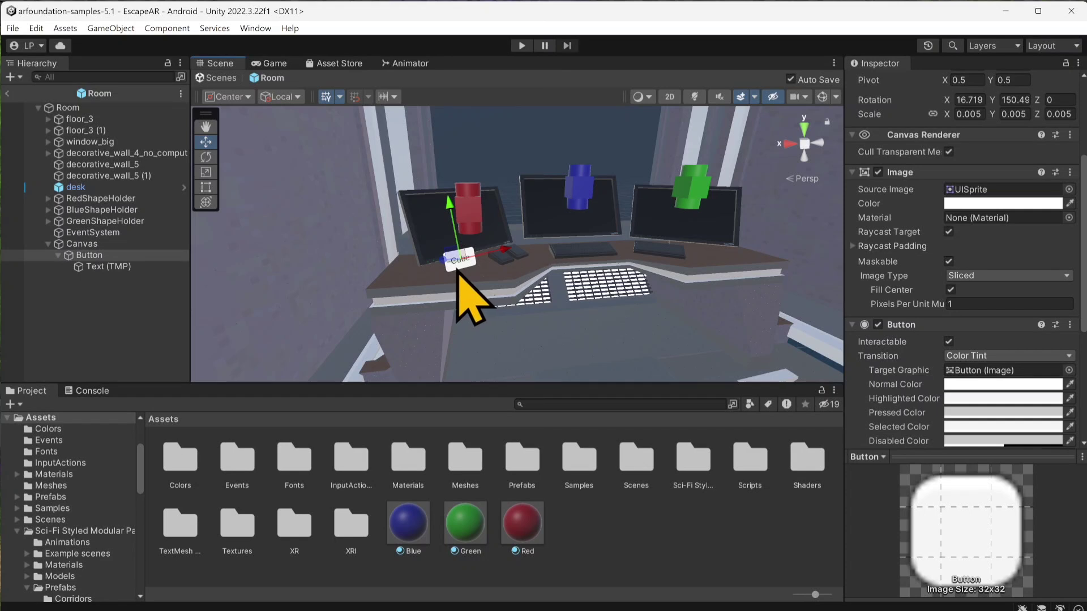
{"action": "left_click", "coordinate": [290, 100]}
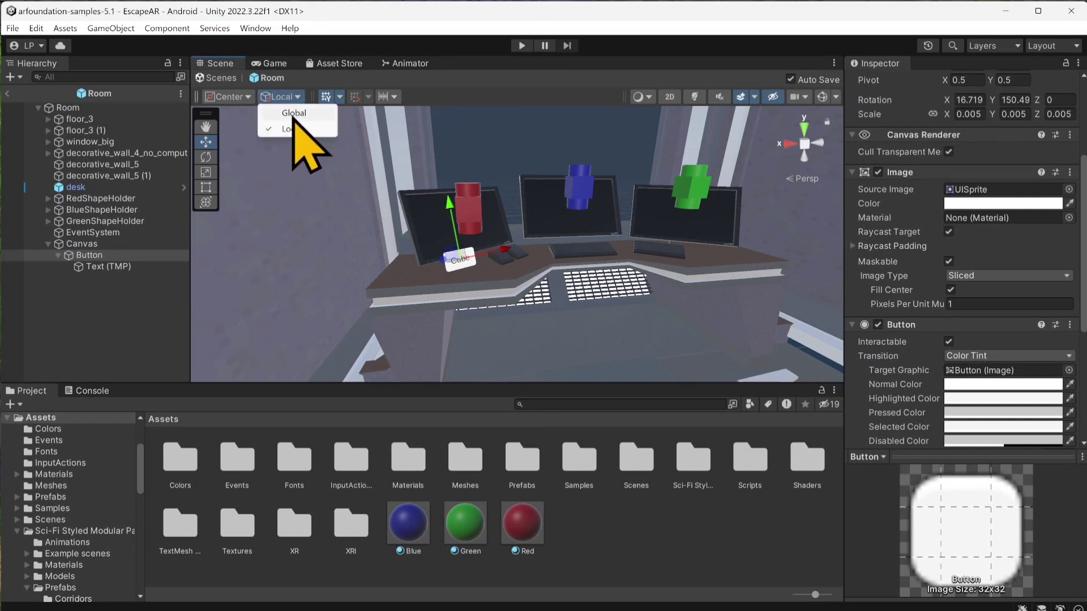
{"action": "left_click", "coordinate": [294, 113]}
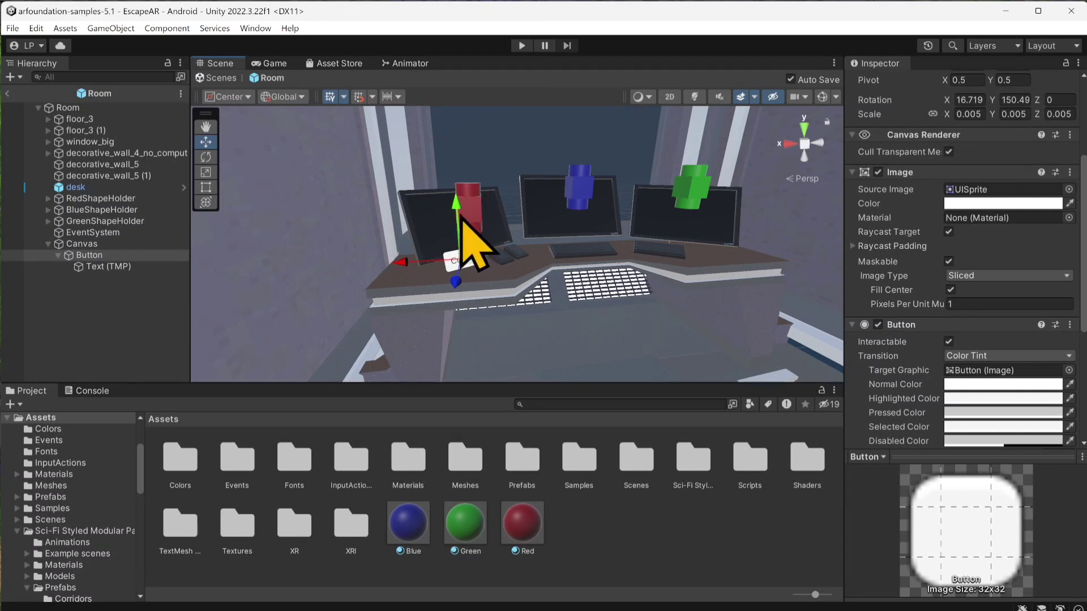
Step: Switch the transform handle orientation to Local and fine-tune the Cube button's position to about X 1.212, Y 1.05, Z -2.195
{"action": "left_click", "coordinate": [302, 97]}
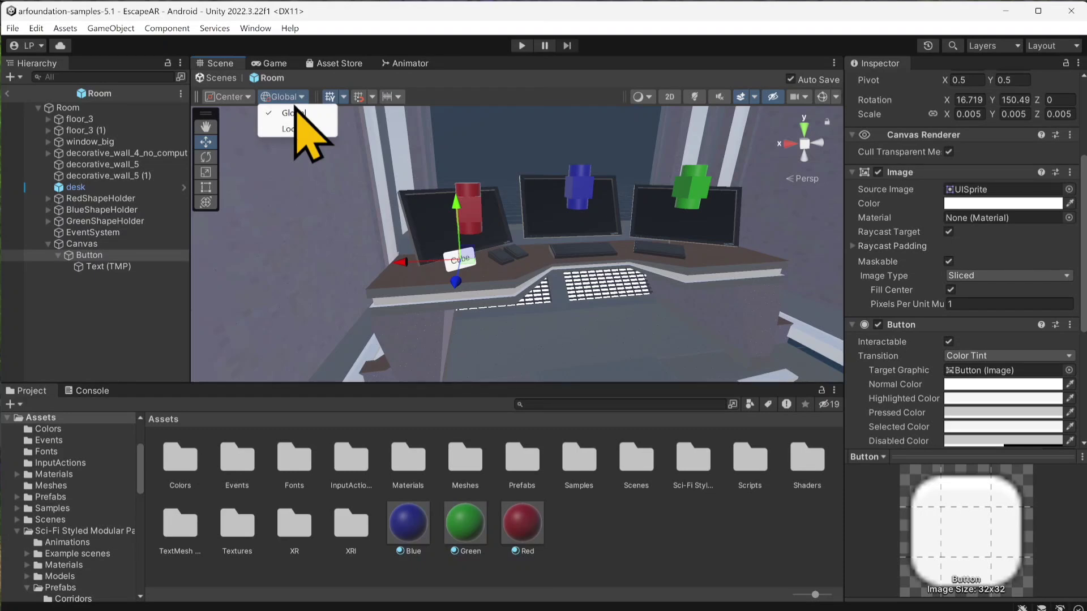
{"action": "left_click", "coordinate": [291, 129]}
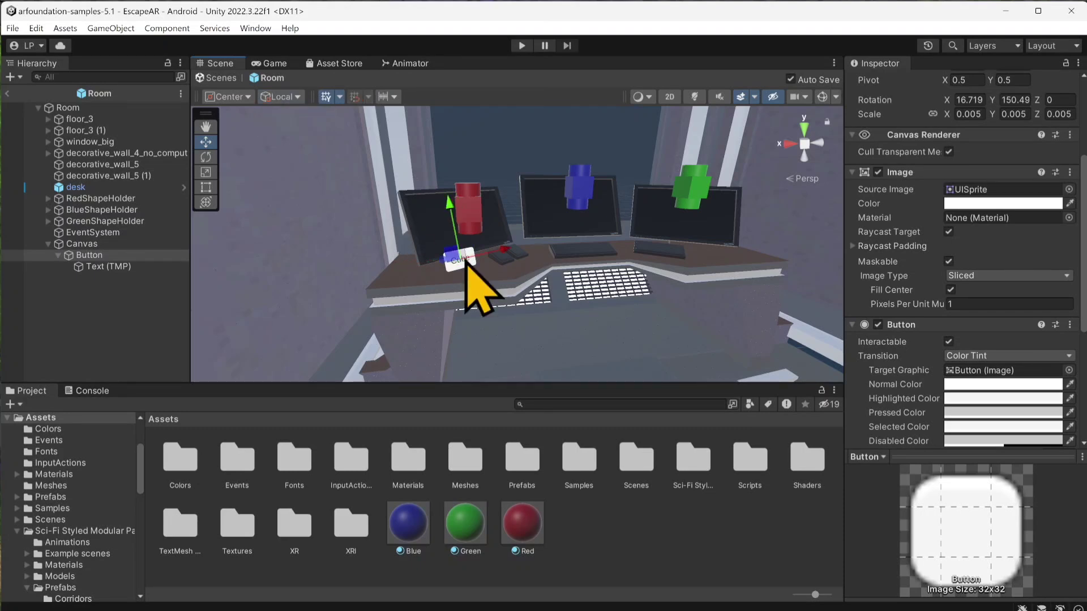
{"action": "mouse_move", "coordinate": [475, 260]}
{"action": "right_mouse_down"}
{"action": "mouse_move", "coordinate": [442, 269]}
{"action": "mouse_move", "coordinate": [452, 280]}
{"action": "mouse_move", "coordinate": [478, 272]}
{"action": "right_mouse_up"}
{"action": "mouse_move", "coordinate": [488, 252]}
{"action": "left_mouse_down"}
{"action": "mouse_move", "coordinate": [455, 248]}
{"action": "mouse_move", "coordinate": [495, 250]}
{"action": "left_mouse_up"}
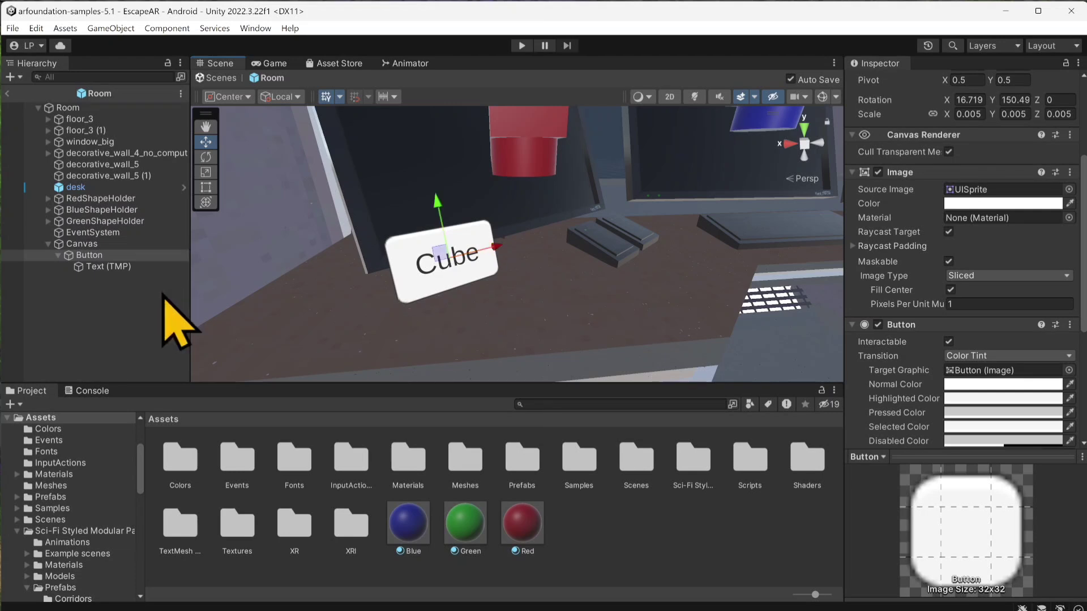
Step: Rename the Cube button object to RedCubeButton
{"action": "scroll", "coordinate": [882, 183], "scroll_direction": "up", "scroll_amount": 3}
{"action": "left_click", "coordinate": [936, 97]}
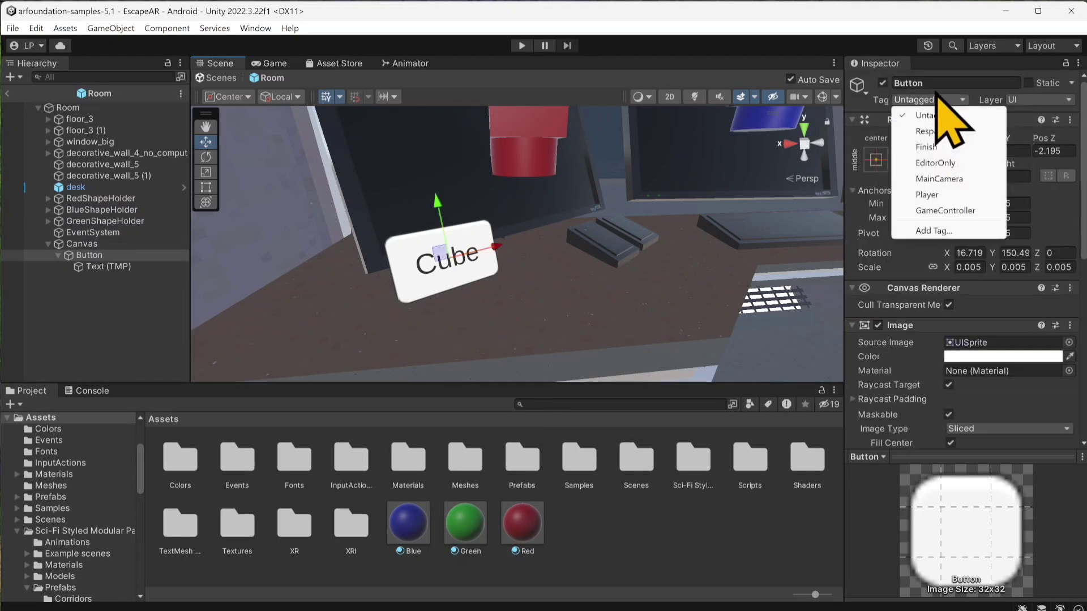
{"action": "left_click", "coordinate": [938, 83]}
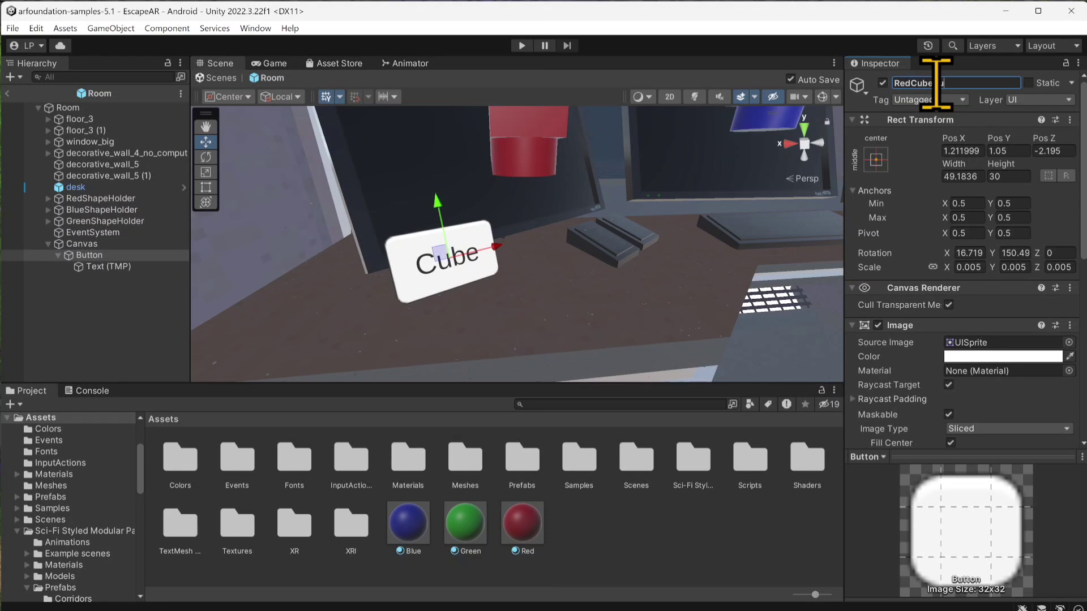
Step: Duplicate RedCubeButton as RedSphereButton and place the copy beside it on the desk at about X 0.978, Z -2.328
{"action": "left_click", "coordinate": [59, 255]}
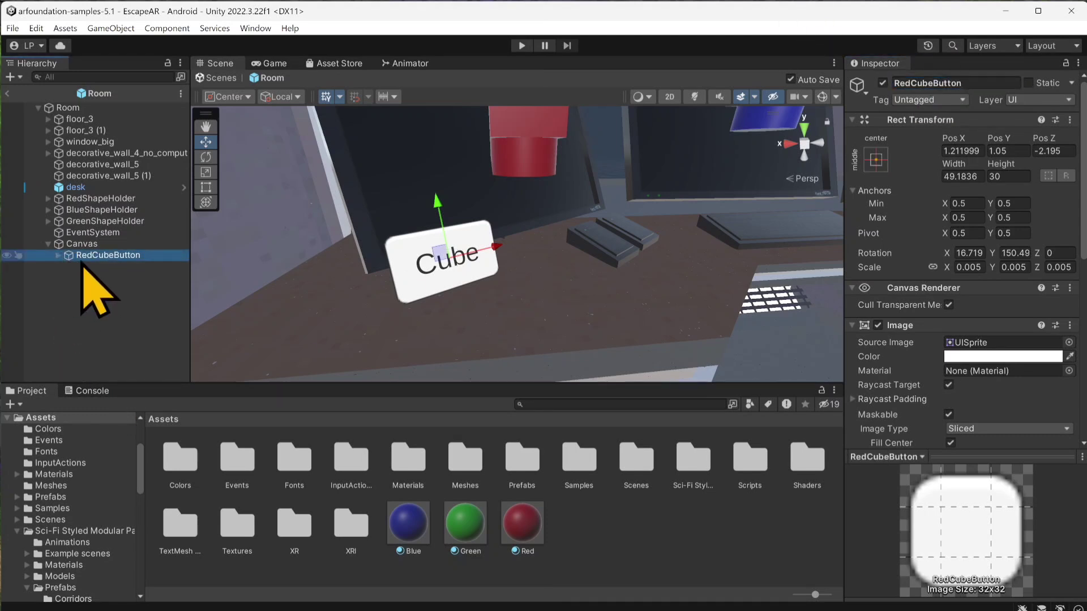
{"action": "key", "text": "ctrl+d"}
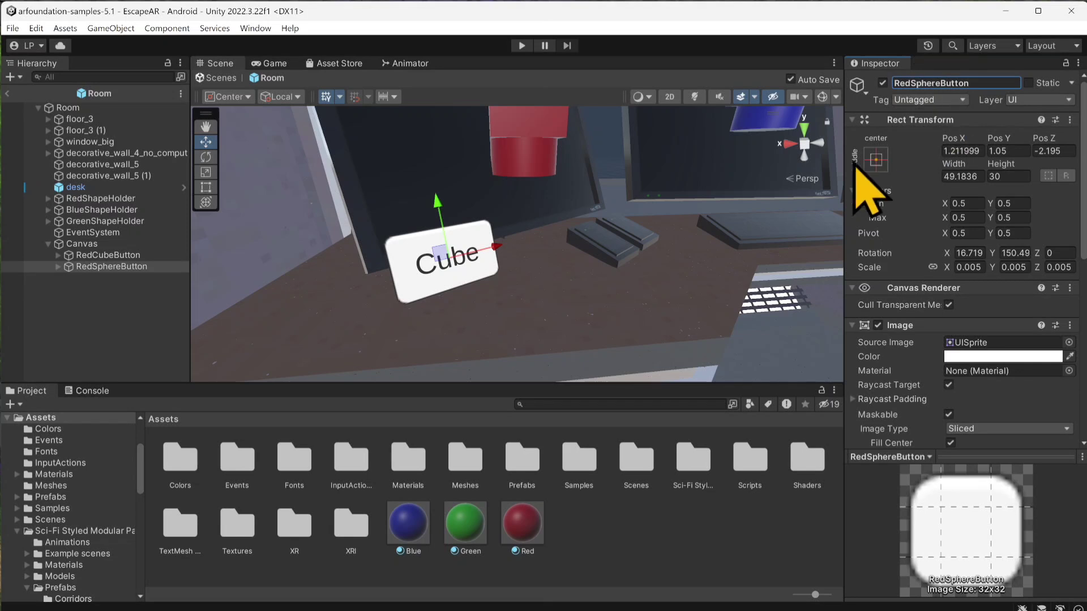
{"action": "left_click_drag", "start_coordinate": [495, 246], "coordinate": [580, 246]}
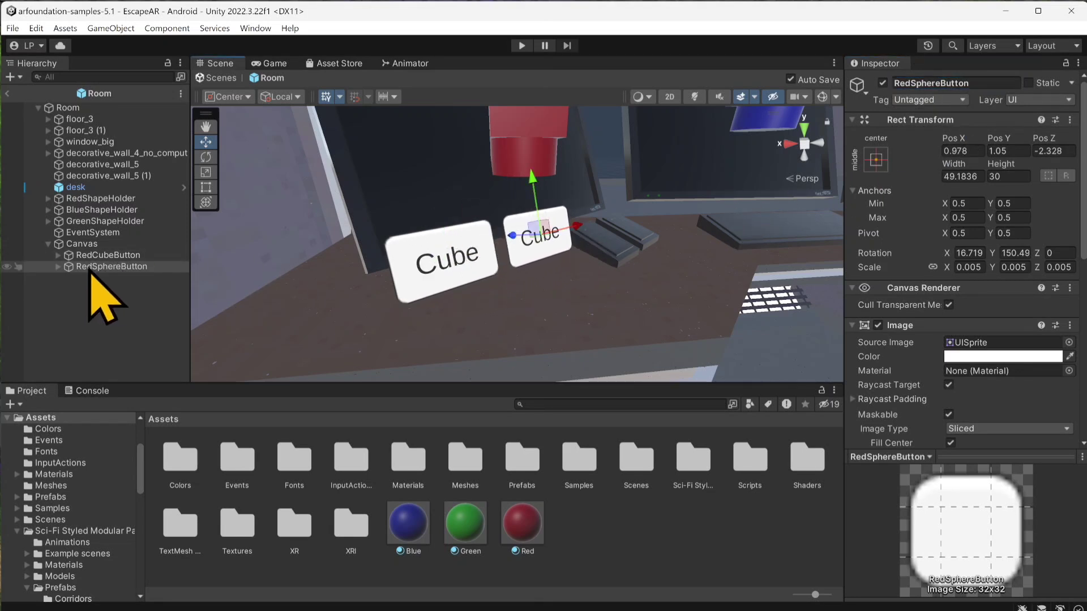
Step: Change the text label of RedSphereButton to "Sphere"
{"action": "left_click", "coordinate": [59, 267]}
{"action": "left_click", "coordinate": [85, 278]}
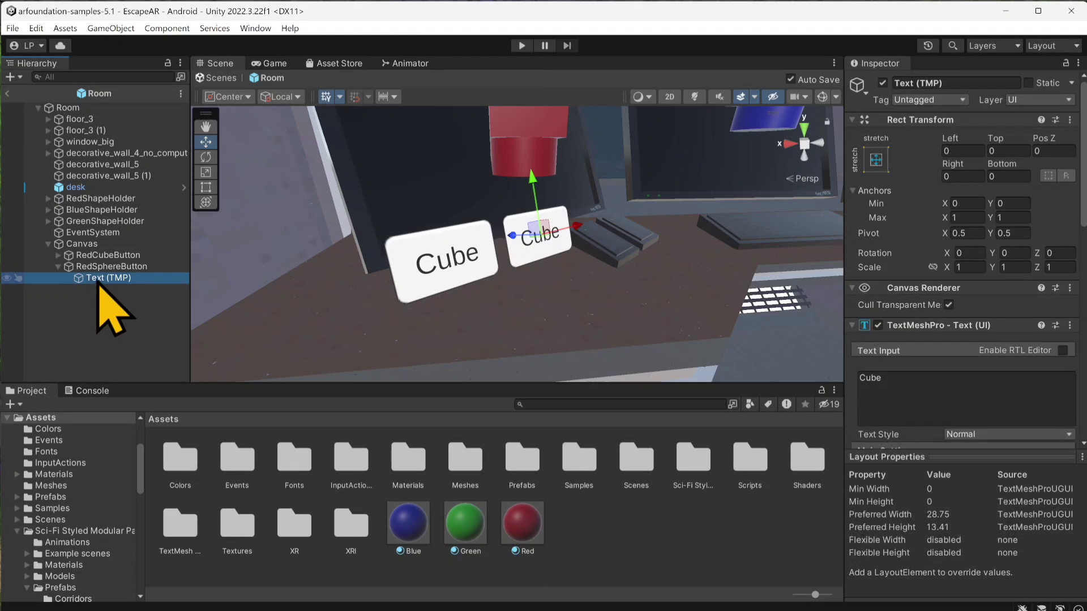
{"action": "left_click", "coordinate": [973, 385]}
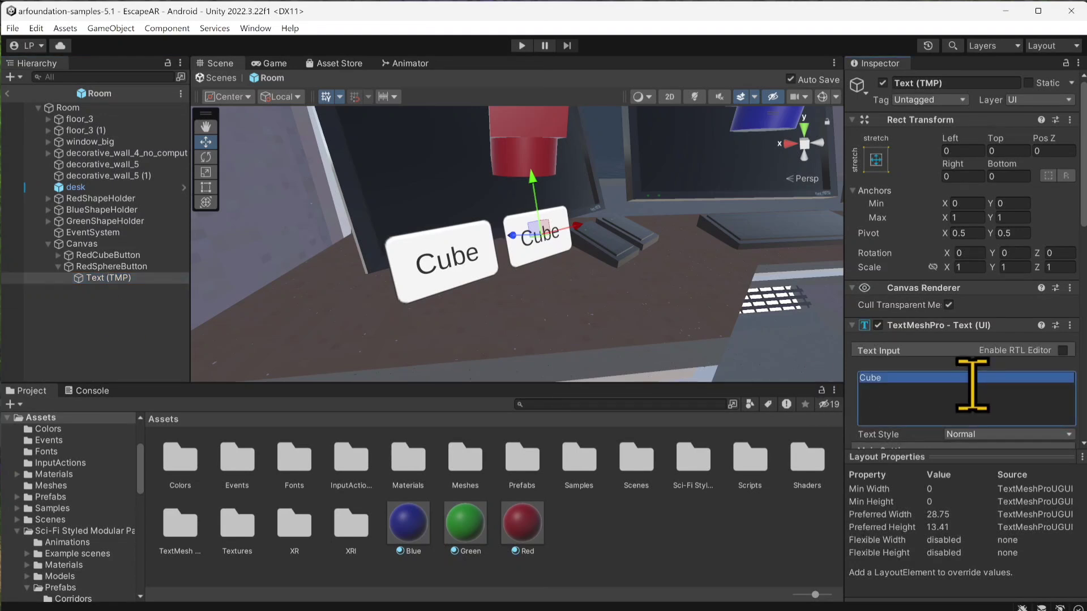
{"action": "type", "text": "Sphere"}
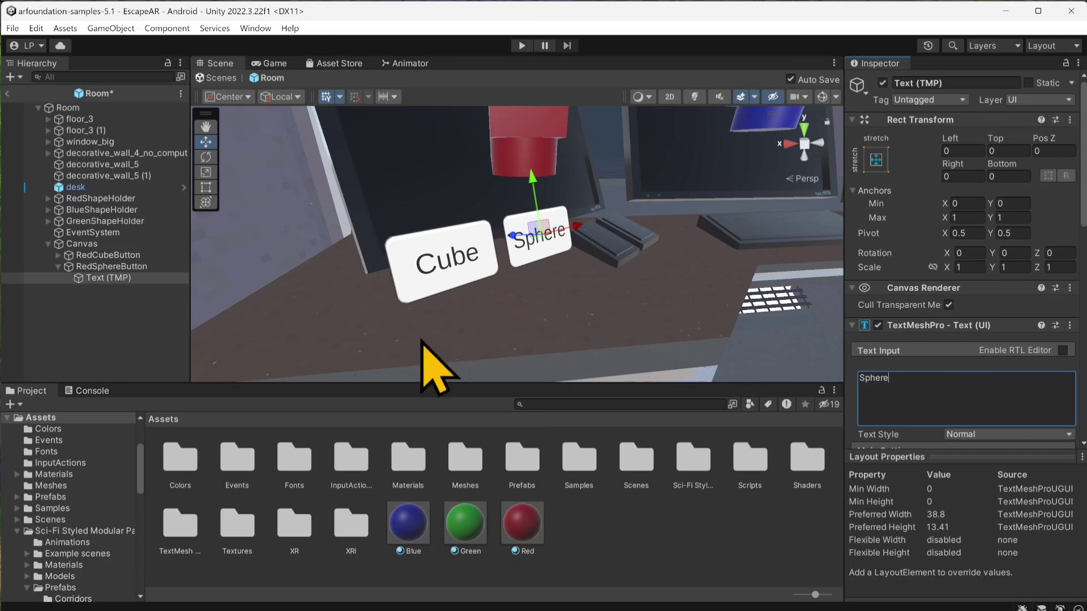
{"action": "left_click", "coordinate": [58, 266]}
Step: Duplicate RedSphereButton as RedCylinderButton and position it past the Sphere button, raised above the small keypads, at about X 0.699, Y 1.113, Z -2.415
{"action": "left_click", "coordinate": [87, 267]}
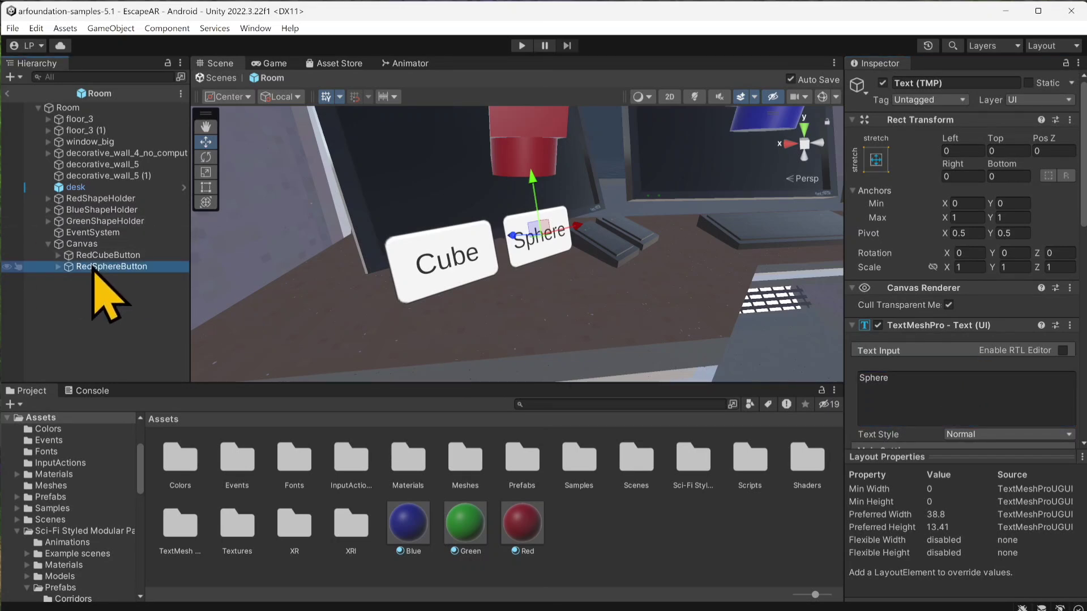
{"action": "key", "text": "ctrl+d"}
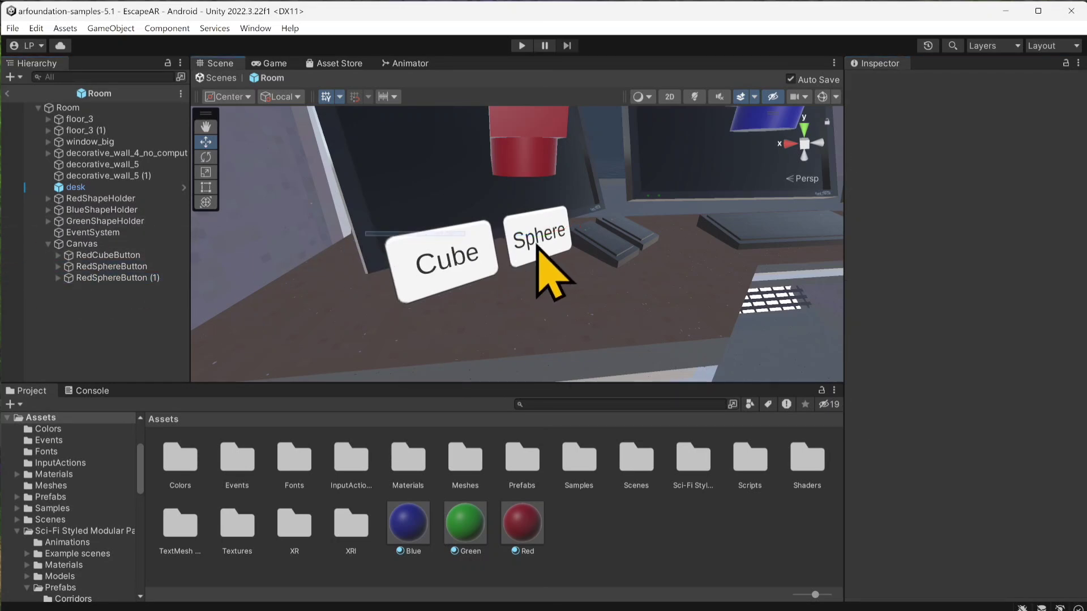
{"action": "left_click", "coordinate": [553, 263]}
{"action": "left_click", "coordinate": [121, 276]}
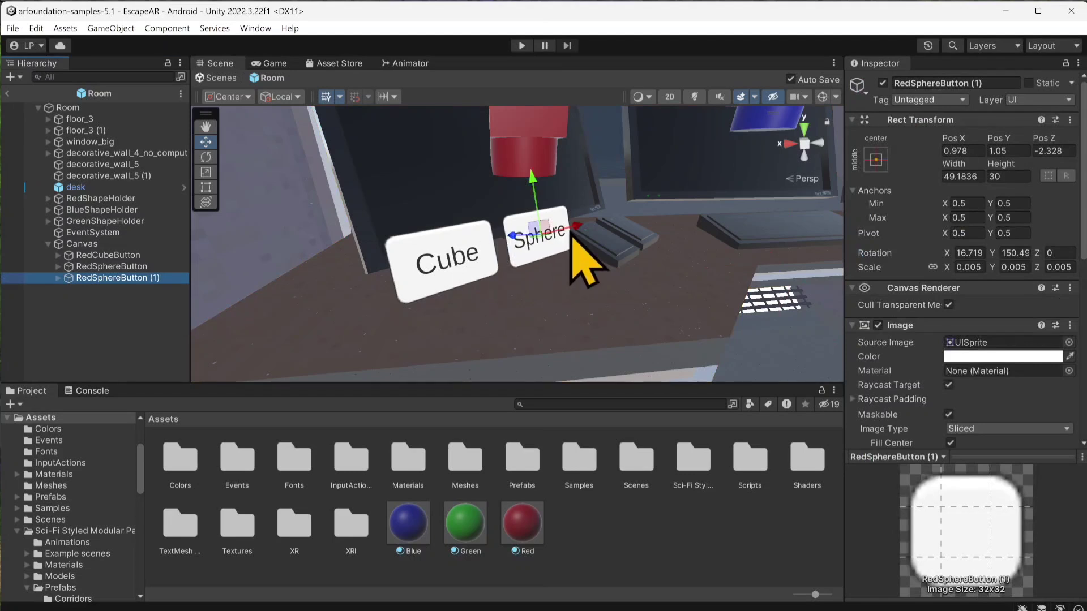
{"action": "right_click", "coordinate": [618, 212]}
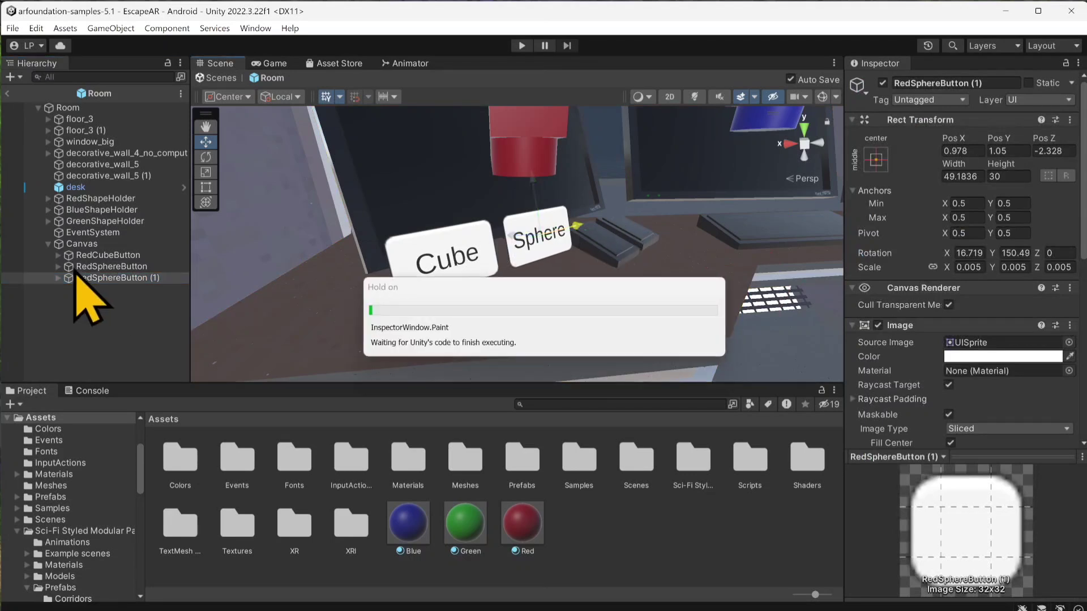
{"action": "scroll", "coordinate": [561, 250], "scroll_direction": "up", "scroll_amount": 3}
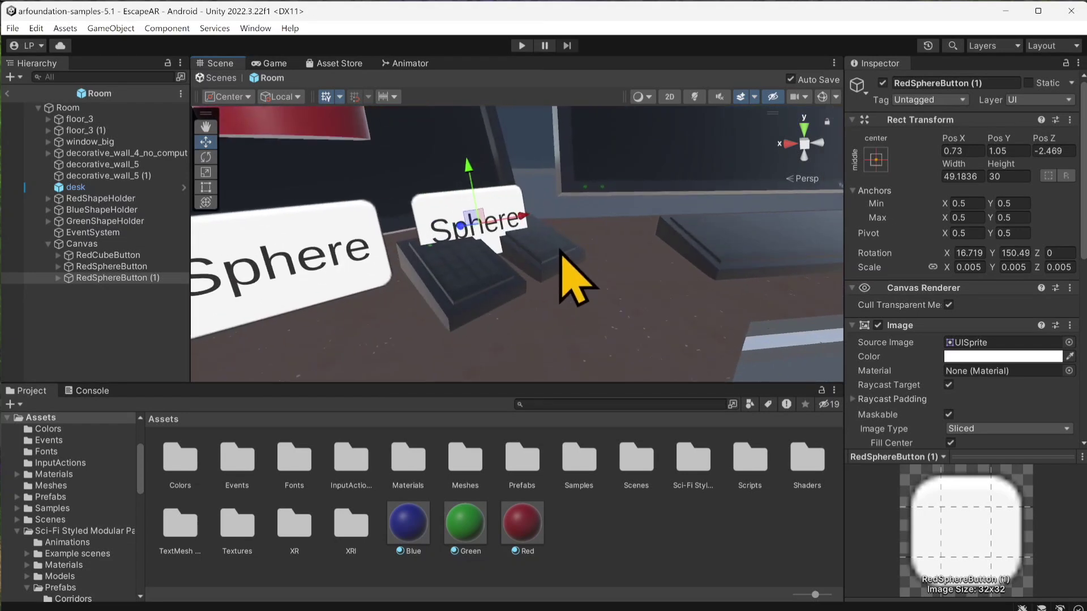
{"action": "middle_click_drag", "start_coordinate": [545, 273], "coordinate": [550, 361]}
{"action": "left_click_drag", "start_coordinate": [455, 305], "coordinate": [486, 255]}
{"action": "key", "text": "ctrl+s"}
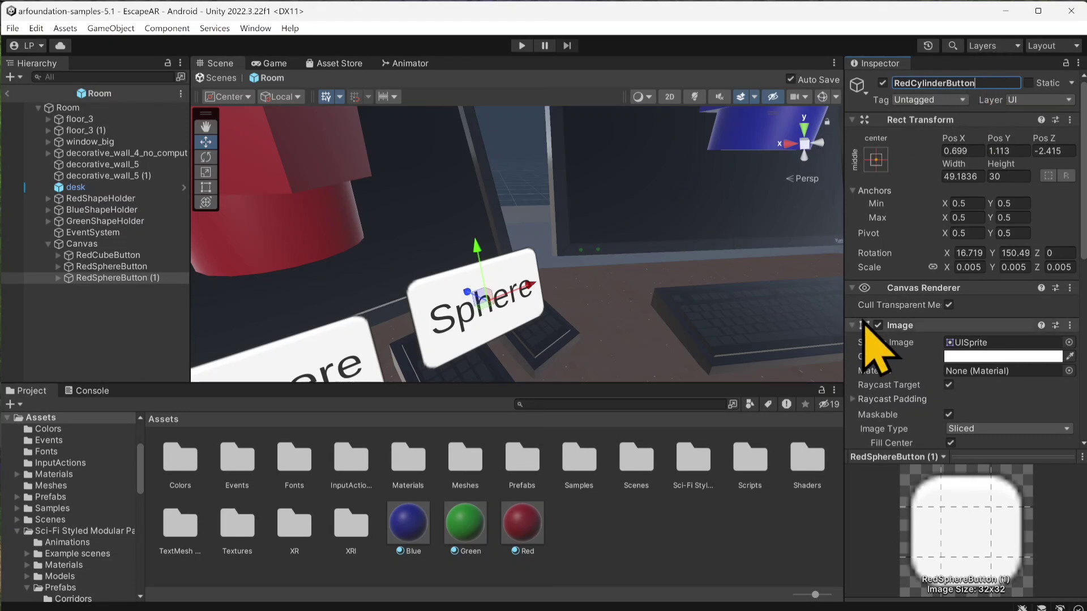
Step: Change the text label of RedCylinderButton to "Cylinder"
{"action": "scroll", "coordinate": [934, 327], "scroll_direction": "down", "scroll_amount": 3}
{"action": "left_click", "coordinate": [59, 278]}
{"action": "left_click", "coordinate": [99, 289]}
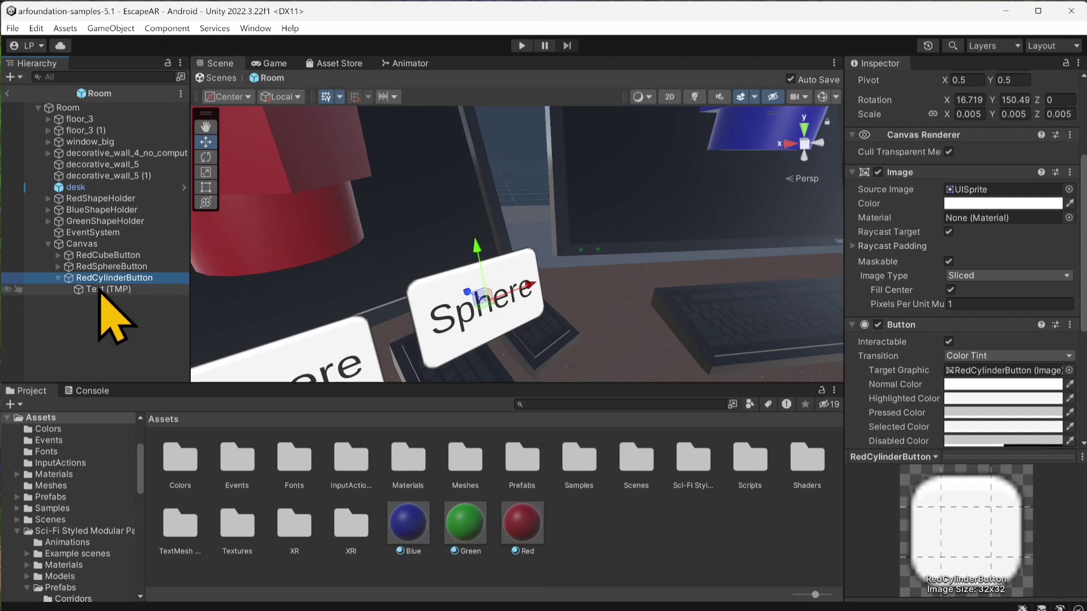
{"action": "left_click", "coordinate": [942, 232]}
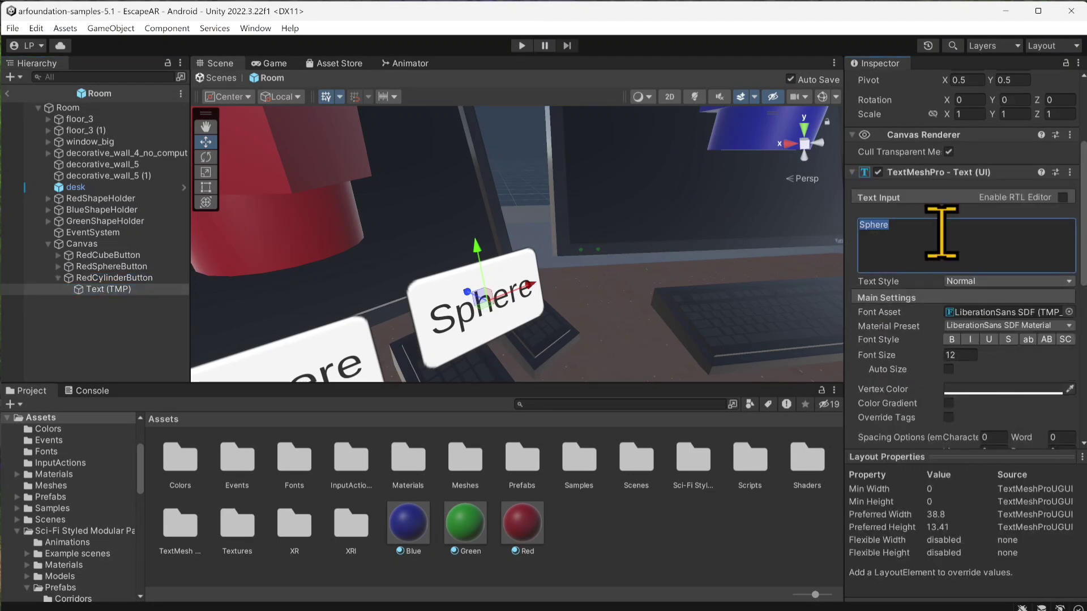
{"action": "type", "text": "Cyl"}
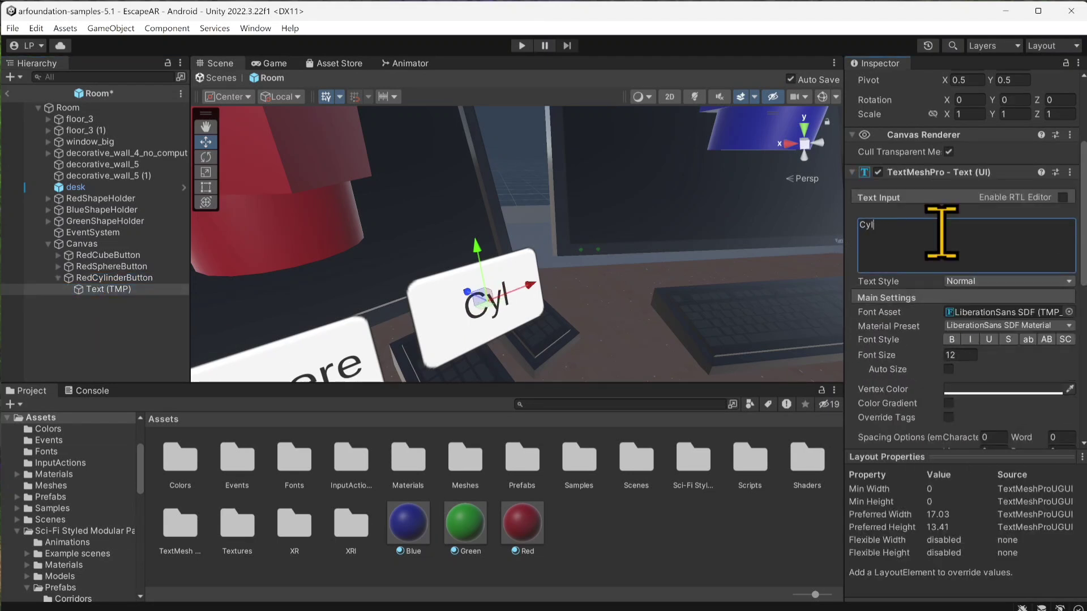
{"action": "type", "text": "inder"}
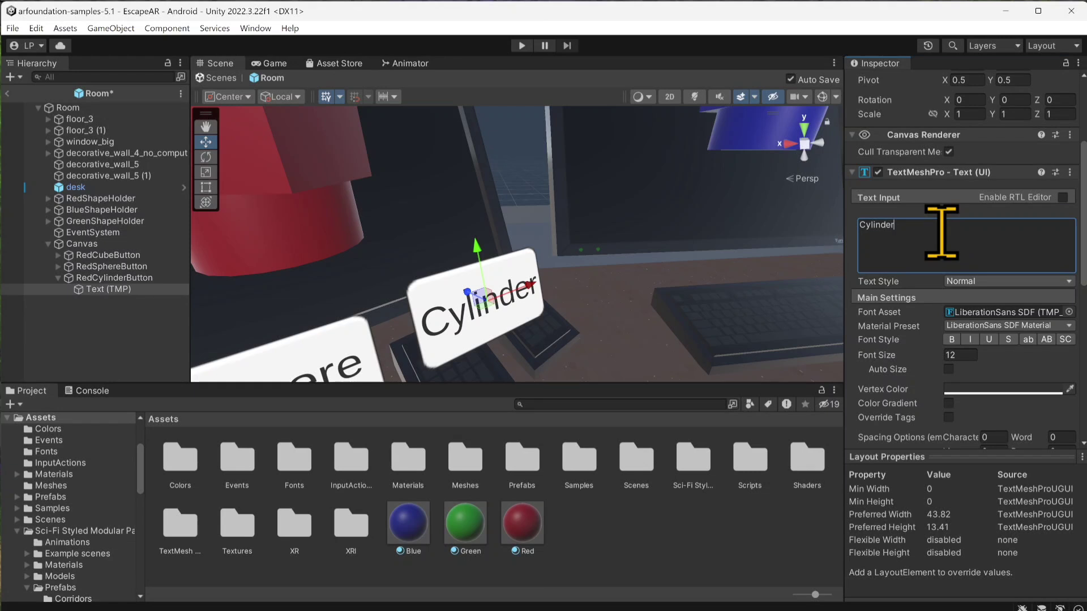
{"action": "scroll", "coordinate": [430, 314], "scroll_direction": "down", "scroll_amount": 5}
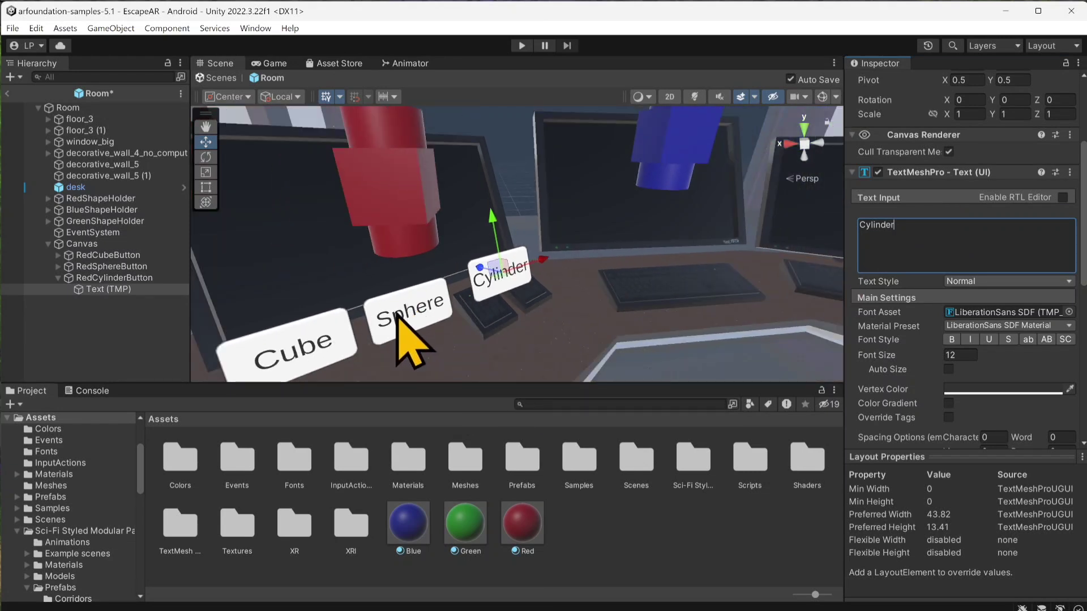
Step: Add three empty On Click event entries to RedCubeButton
{"action": "left_click", "coordinate": [97, 256]}
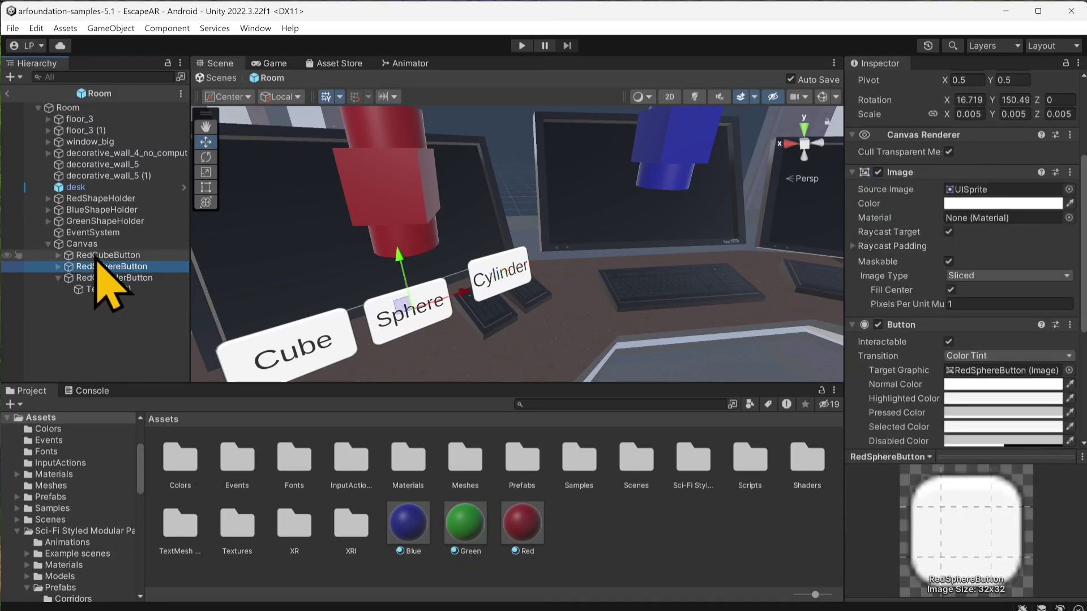
{"action": "scroll", "coordinate": [915, 419], "scroll_direction": "down", "scroll_amount": 4}
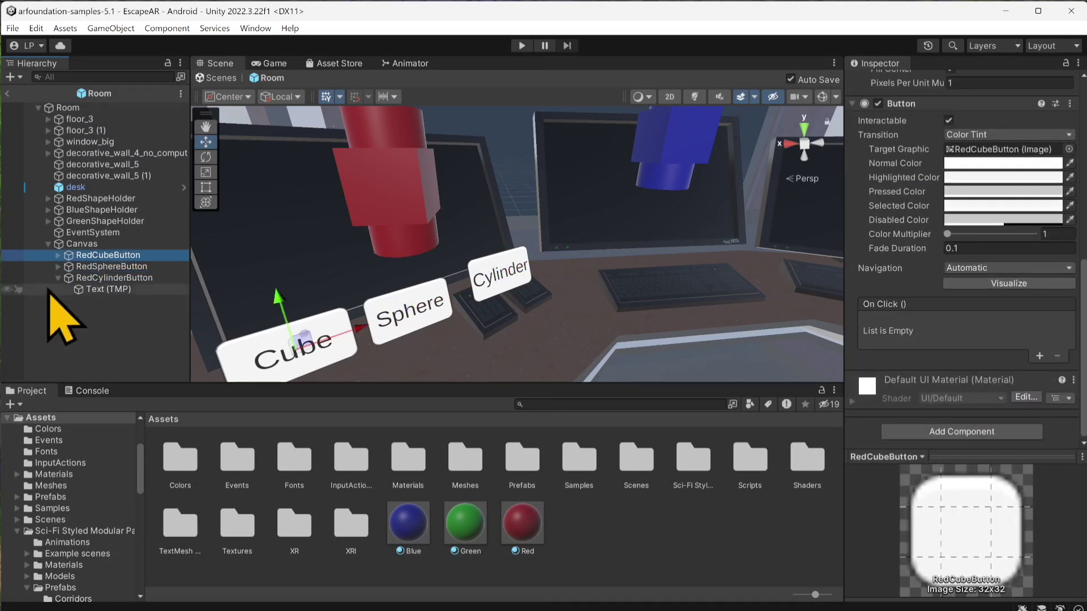
{"action": "scroll", "coordinate": [940, 278], "scroll_direction": "up", "scroll_amount": 5}
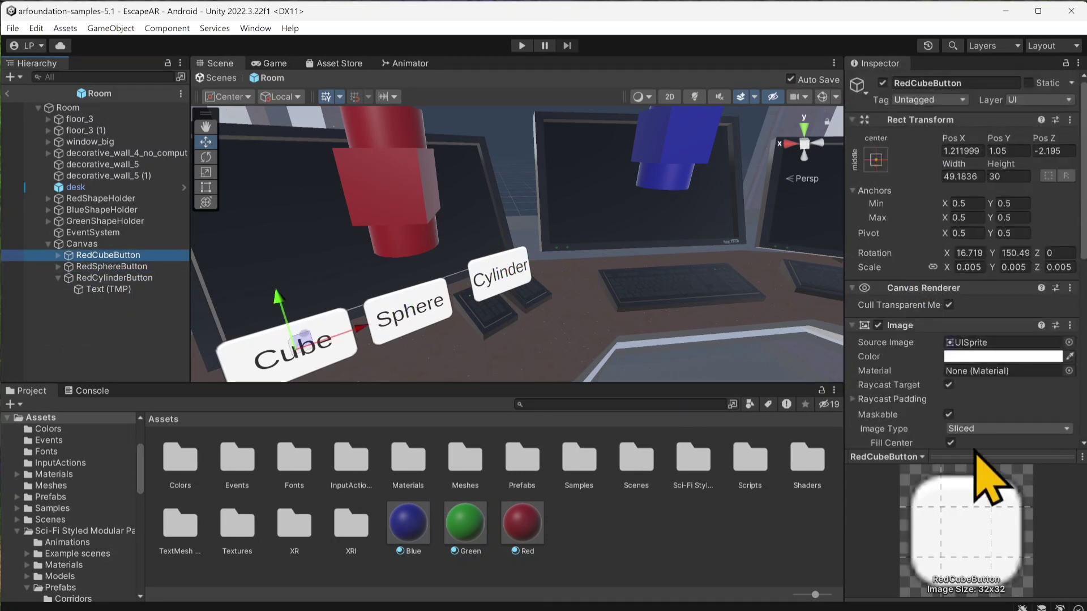
{"action": "scroll", "coordinate": [956, 408], "scroll_direction": "down", "scroll_amount": 3}
{"action": "scroll", "coordinate": [949, 391], "scroll_direction": "down", "scroll_amount": 3}
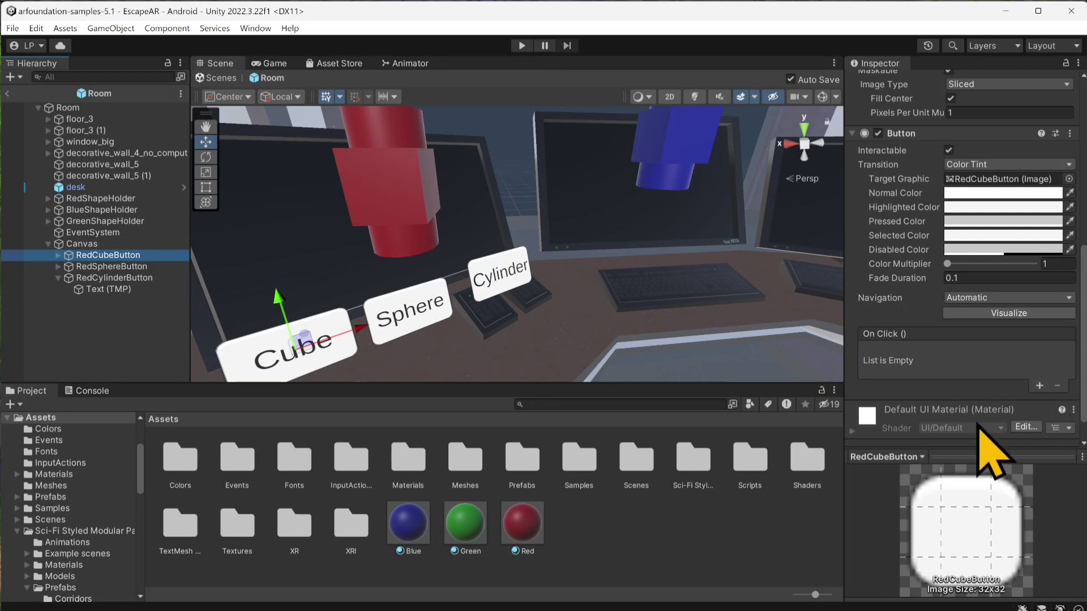
{"action": "left_click", "coordinate": [1039, 387]}
{"action": "left_click", "coordinate": [1040, 388]}
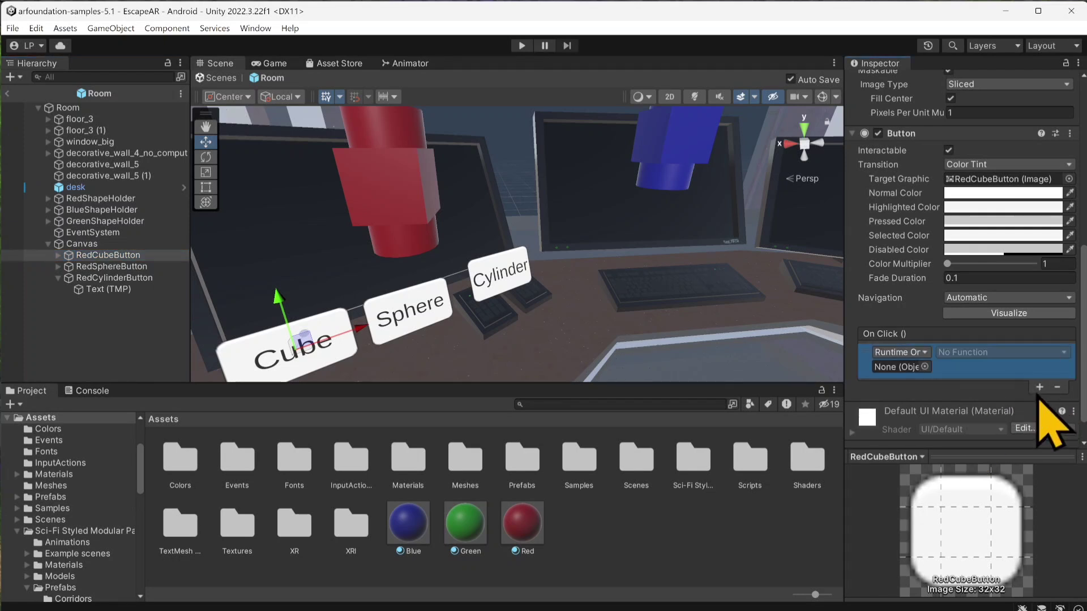
{"action": "left_click", "coordinate": [1040, 389]}
{"action": "left_click", "coordinate": [1040, 423]}
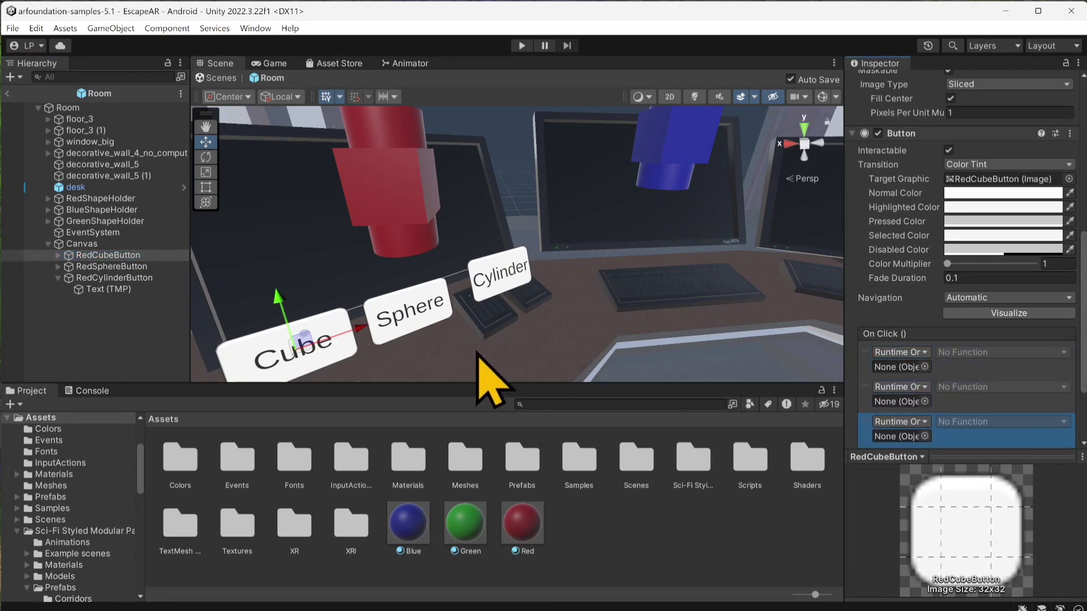
Step: Remove all On Click event entries from RedCubeButton
{"action": "scroll", "coordinate": [963, 407], "scroll_direction": "down", "scroll_amount": 1}
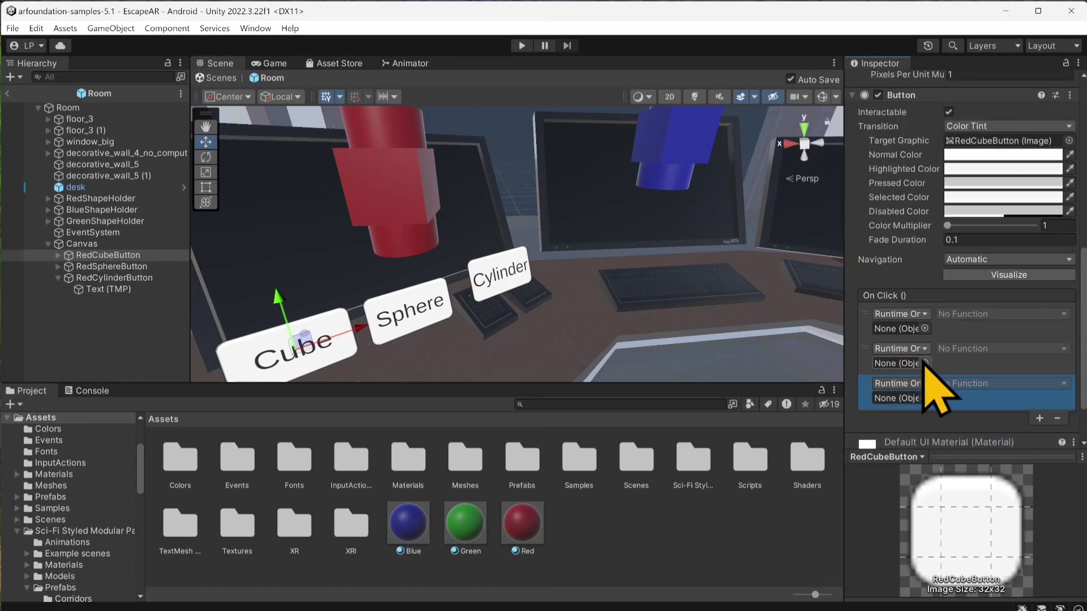
{"action": "left_click", "coordinate": [967, 367]}
{"action": "left_click", "coordinate": [1057, 418]}
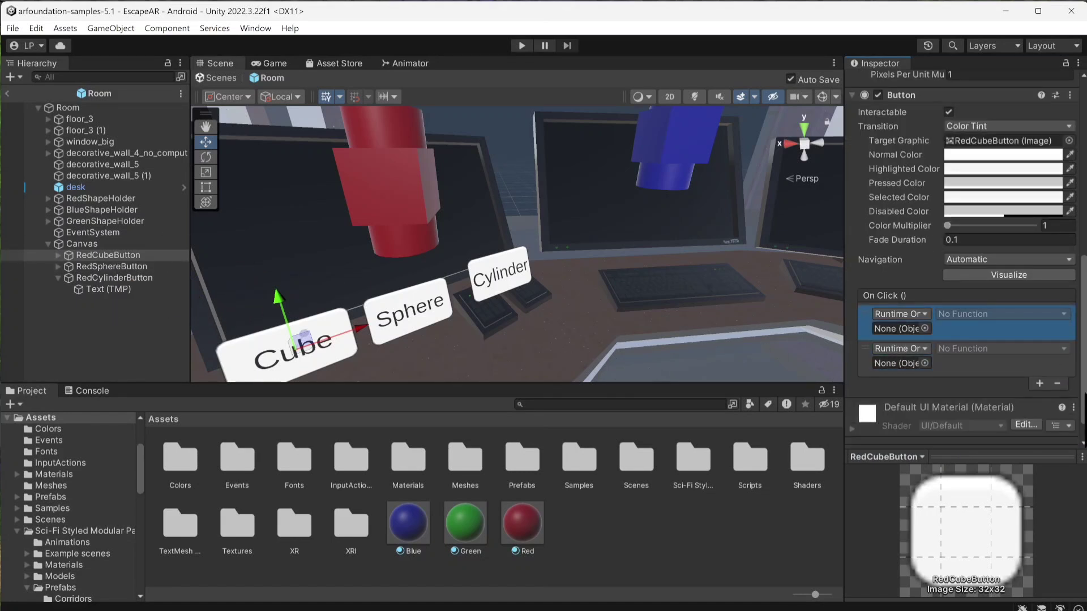
{"action": "left_click", "coordinate": [1040, 368]}
{"action": "left_click", "coordinate": [1057, 384]}
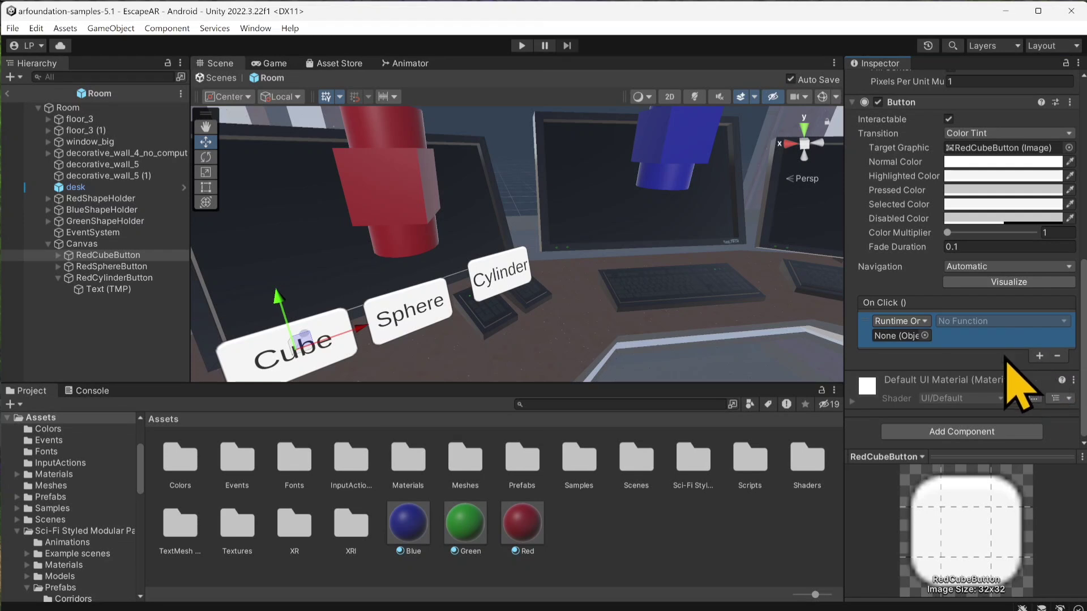
{"action": "left_click", "coordinate": [1057, 356]}
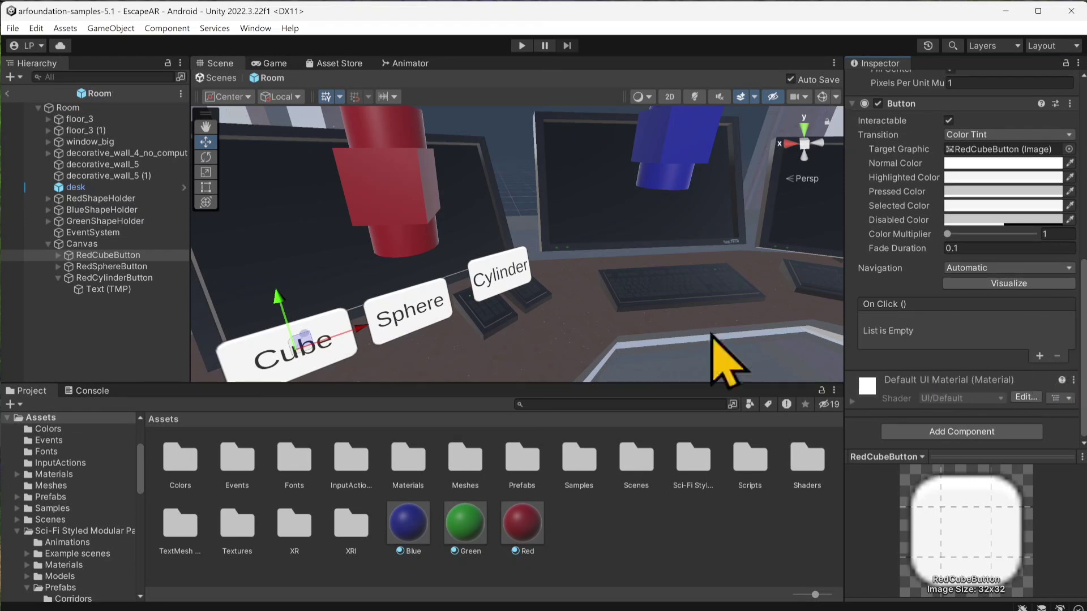
Step: Select RedCubeButton, RedSphereButton and RedCylinderButton together and add one On Click event entry to all three
{"action": "left_click", "coordinate": [63, 281]}
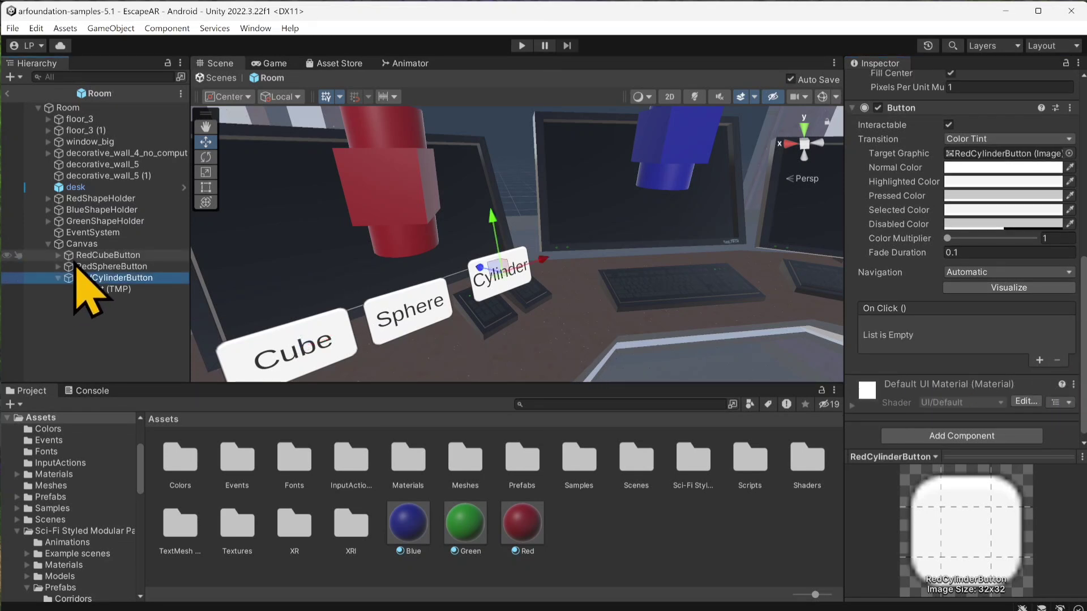
{"action": "left_click", "coordinate": [57, 279]}
{"action": "left_click", "coordinate": [84, 259]}
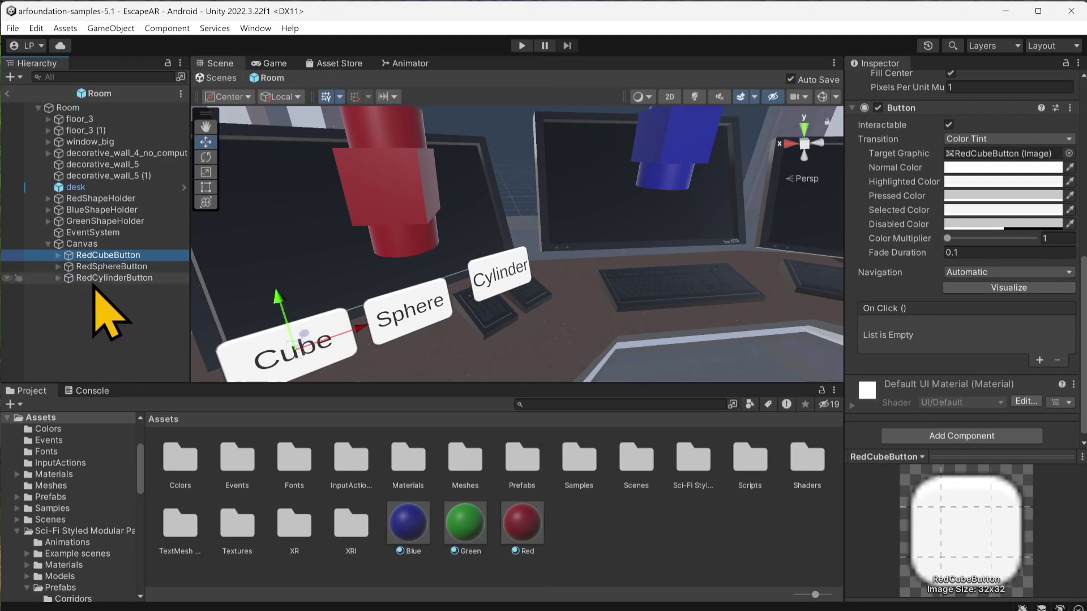
{"action": "left_click", "coordinate": [105, 278], "text": "shift"}
{"action": "left_click", "coordinate": [1040, 360]}
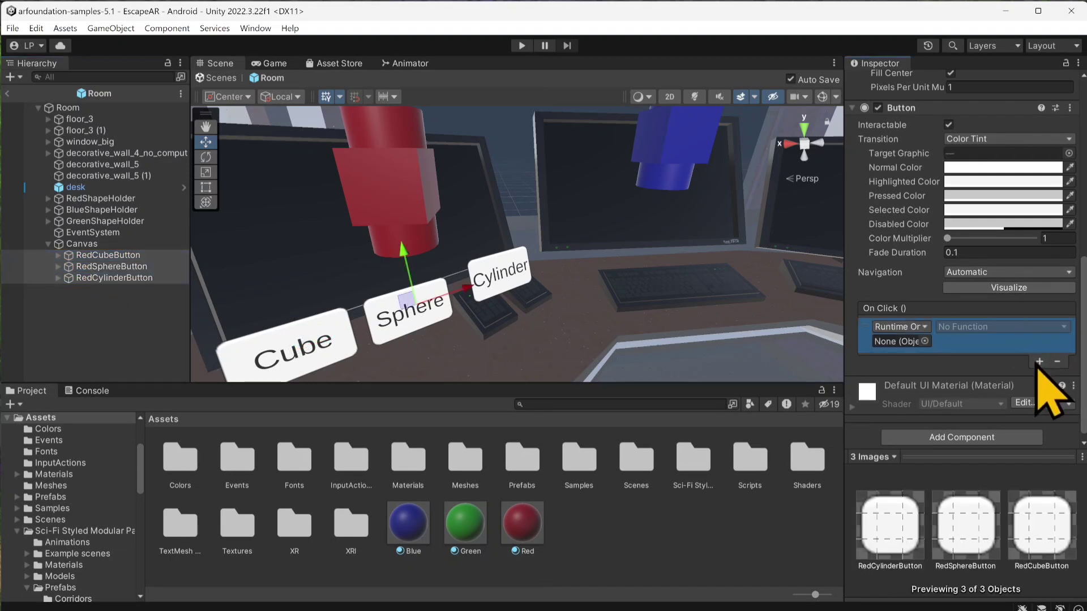
Step: Add two more On Click entries to the three red buttons and assign RedShapeHolder's Cube, Sphere and Cylinder to the three entries
{"action": "left_click", "coordinate": [1040, 363]}
{"action": "left_click", "coordinate": [1040, 396]}
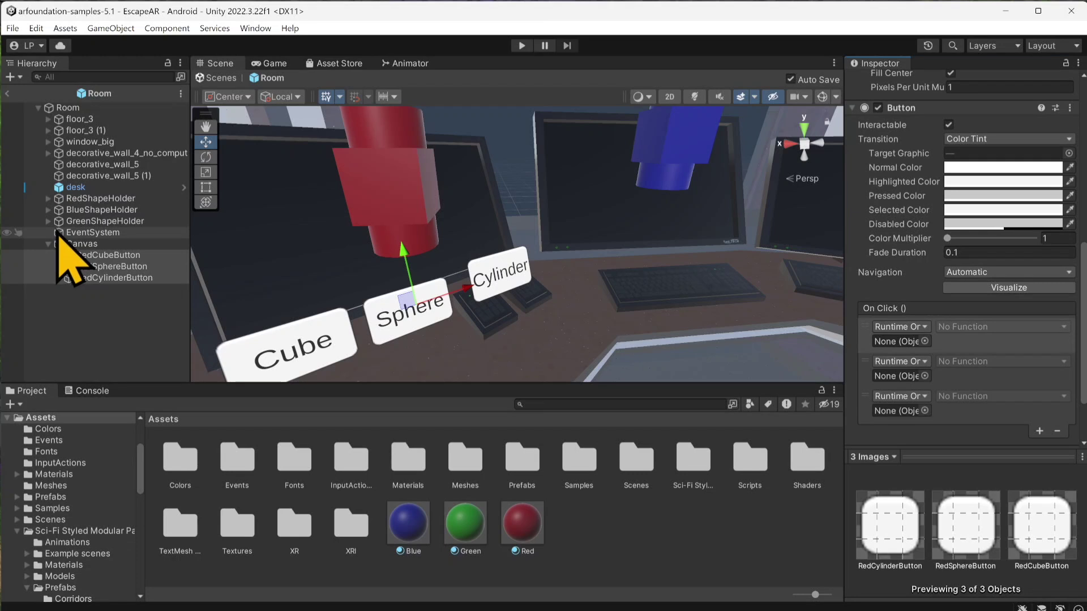
{"action": "left_click", "coordinate": [100, 198]}
{"action": "left_click", "coordinate": [48, 199]}
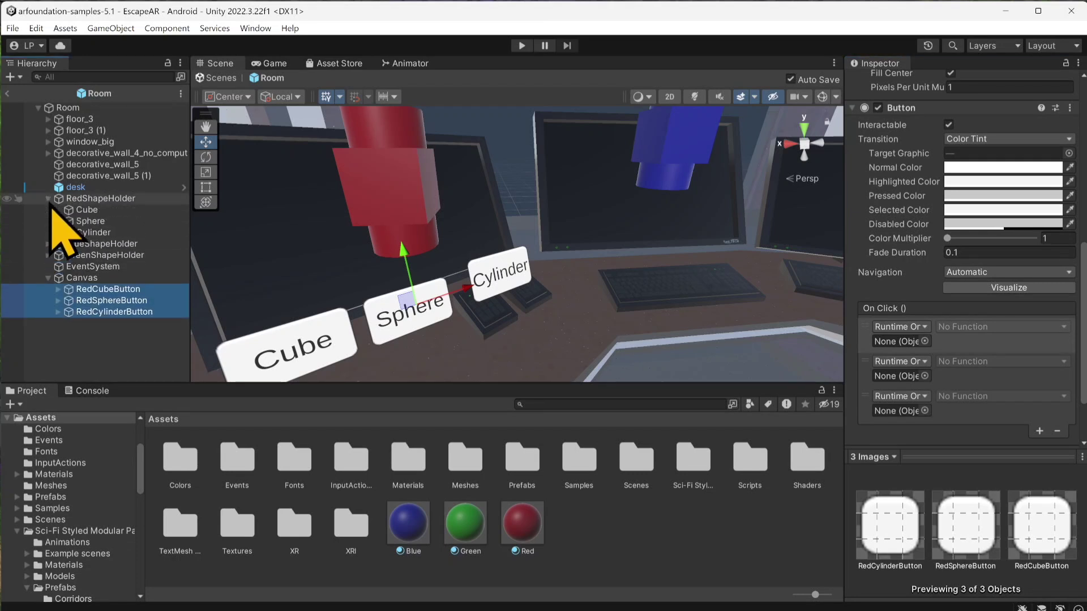
{"action": "left_click", "coordinate": [85, 210]}
{"action": "left_click_drag", "start_coordinate": [83, 217], "coordinate": [900, 341]}
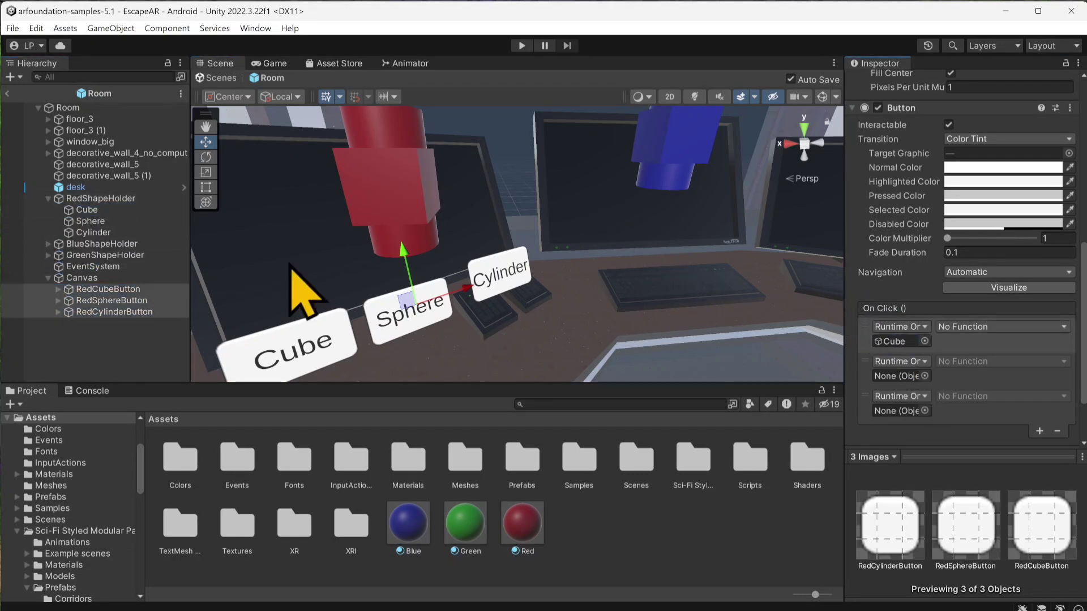
{"action": "left_click_drag", "start_coordinate": [91, 222], "coordinate": [900, 376]}
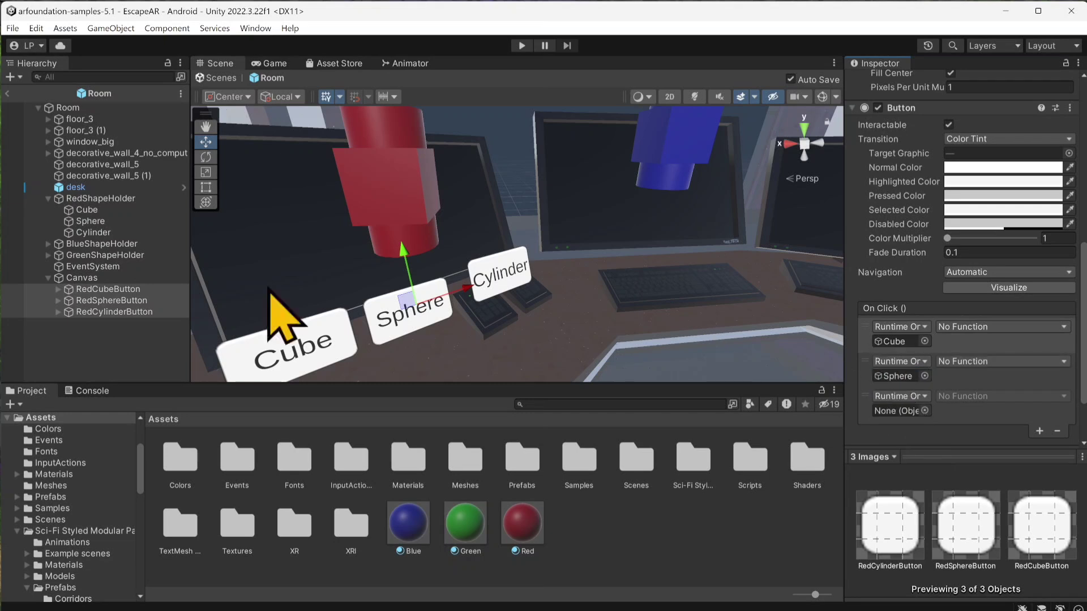
{"action": "left_click_drag", "start_coordinate": [86, 232], "coordinate": [882, 378]}
{"action": "left_click_drag", "start_coordinate": [91, 232], "coordinate": [916, 408]}
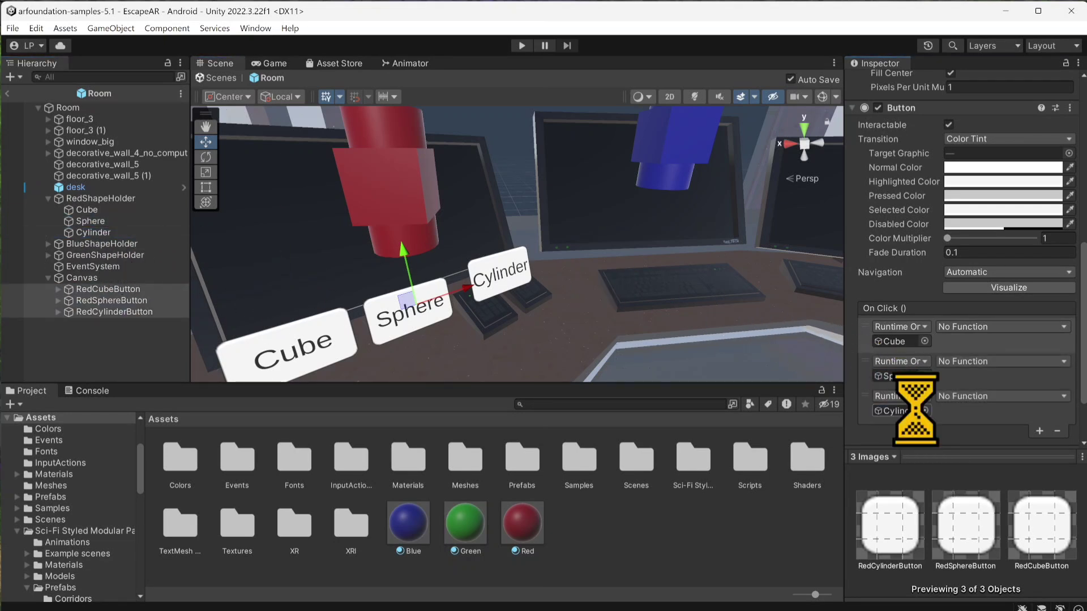
Step: Set the function of the Cube, Sphere and Cylinder On Click entries to GameObject.SetActive (bool)
{"action": "left_click", "coordinate": [1017, 327]}
{"action": "mouse_move", "coordinate": [985, 364]}
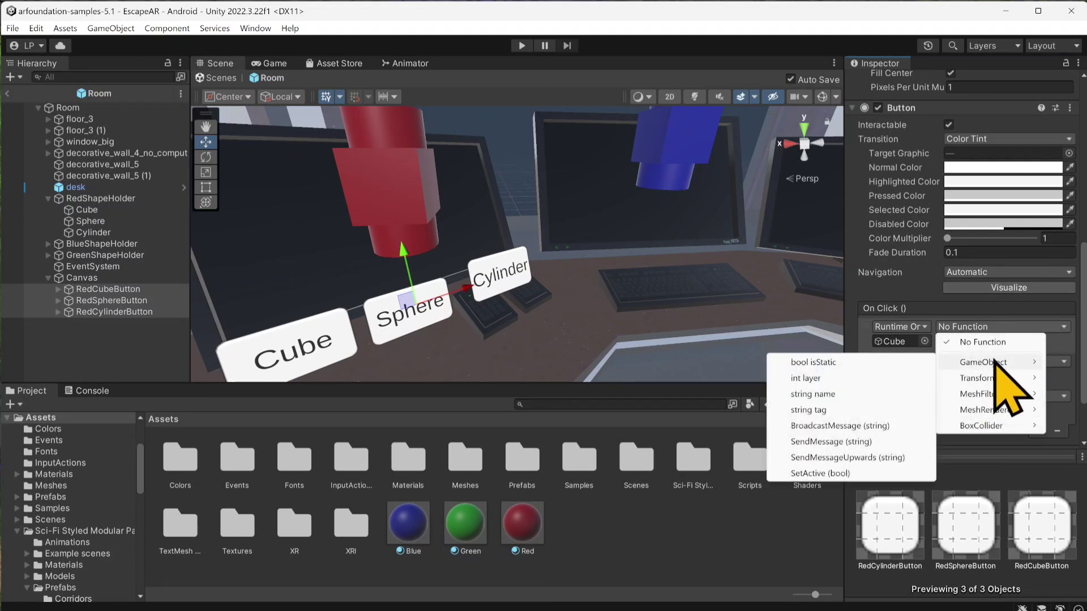
{"action": "left_click", "coordinate": [850, 474]}
{"action": "left_click", "coordinate": [985, 362]}
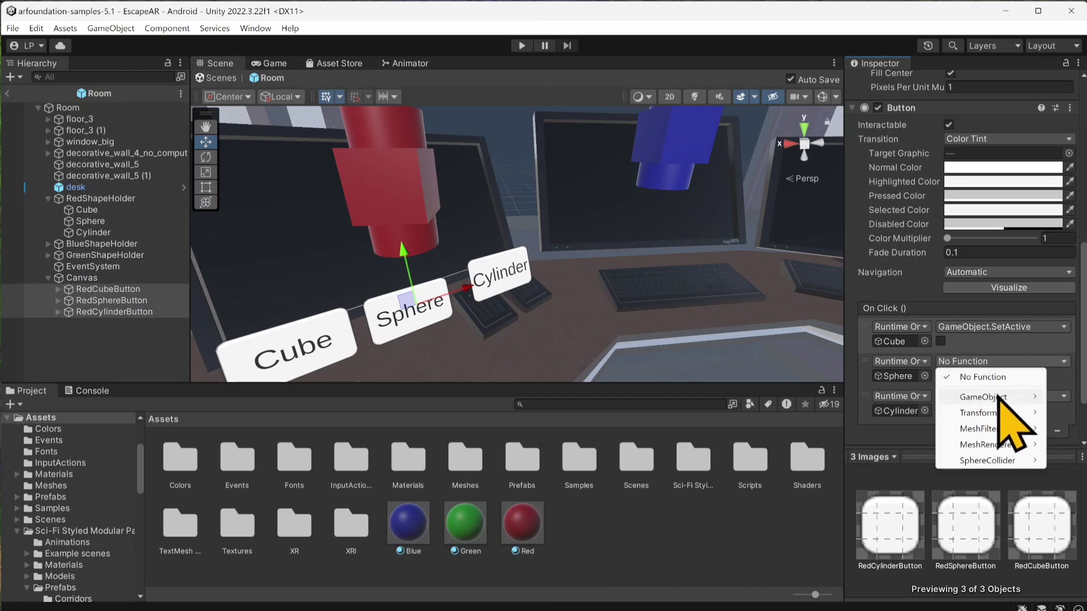
{"action": "mouse_move", "coordinate": [998, 397]}
{"action": "left_click", "coordinate": [844, 509]}
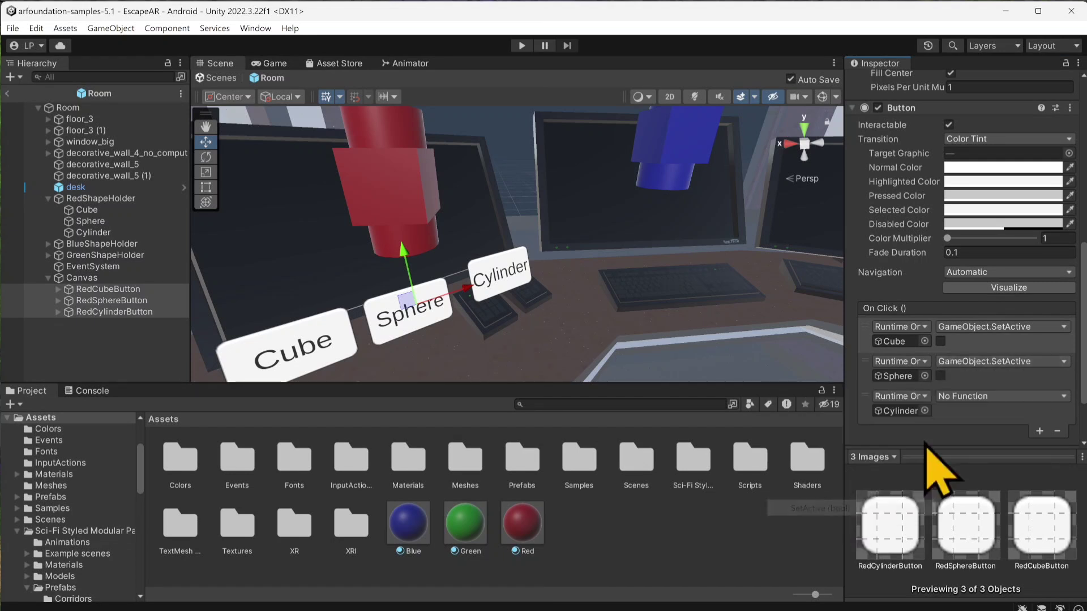
{"action": "left_click", "coordinate": [996, 397]}
{"action": "mouse_move", "coordinate": [987, 434]}
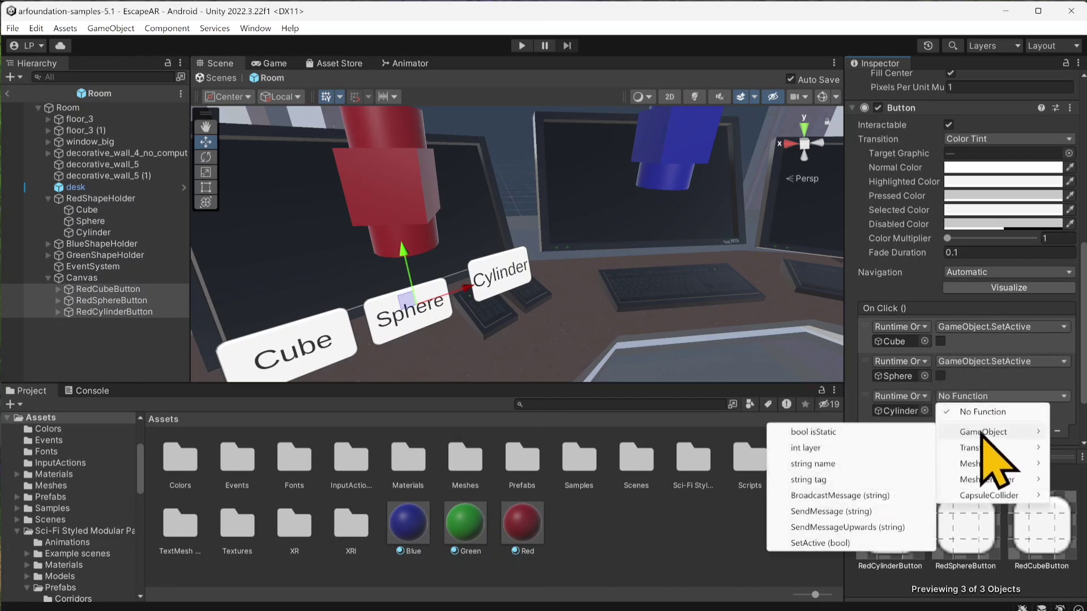
{"action": "left_click", "coordinate": [836, 543]}
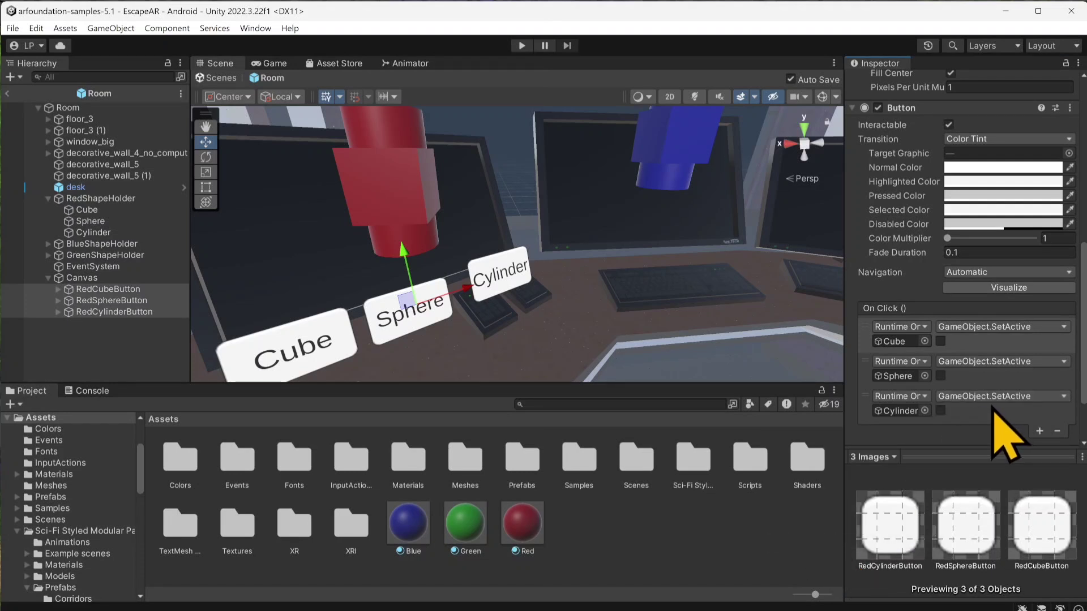
Step: Enable the SetActive value for Cube on RedCubeButton, for Sphere on RedSphereButton and for Cylinder on RedCylinderButton
{"action": "left_click", "coordinate": [114, 290]}
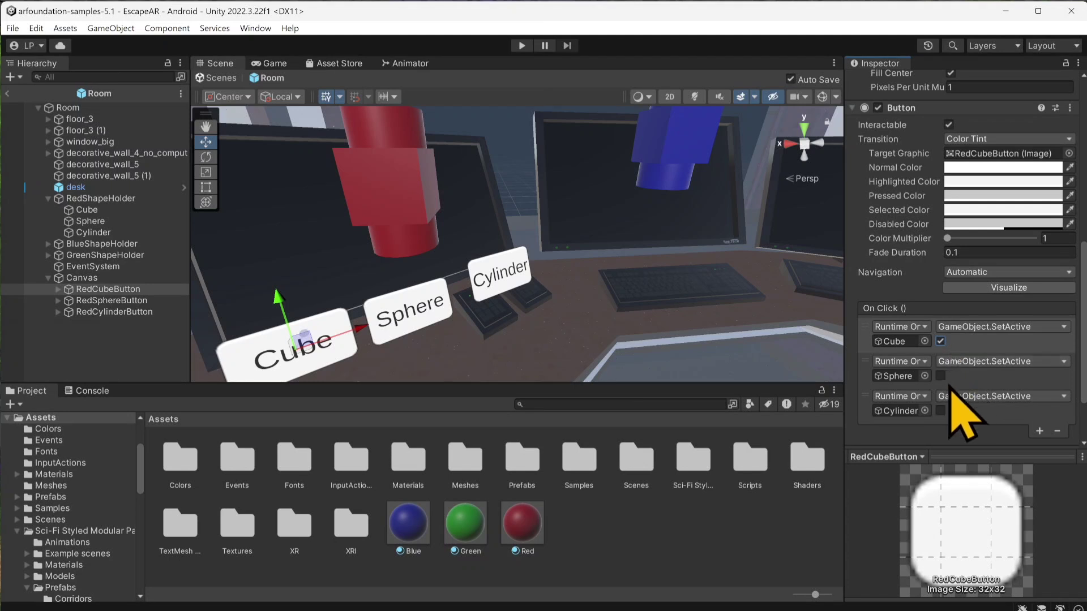
{"action": "left_click", "coordinate": [113, 301]}
{"action": "left_click", "coordinate": [941, 376]}
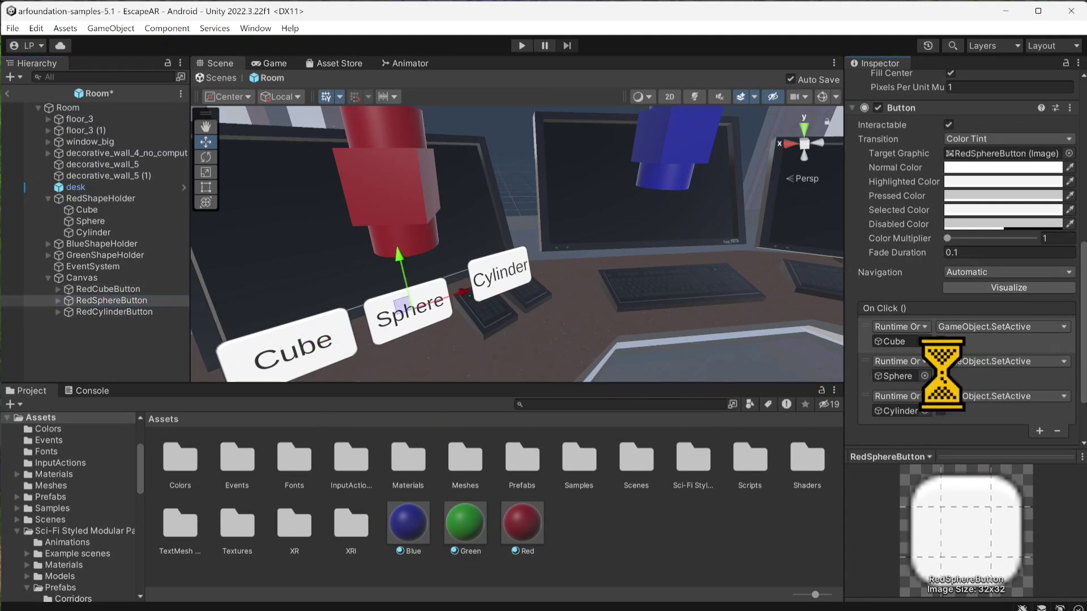
{"action": "left_click", "coordinate": [90, 312]}
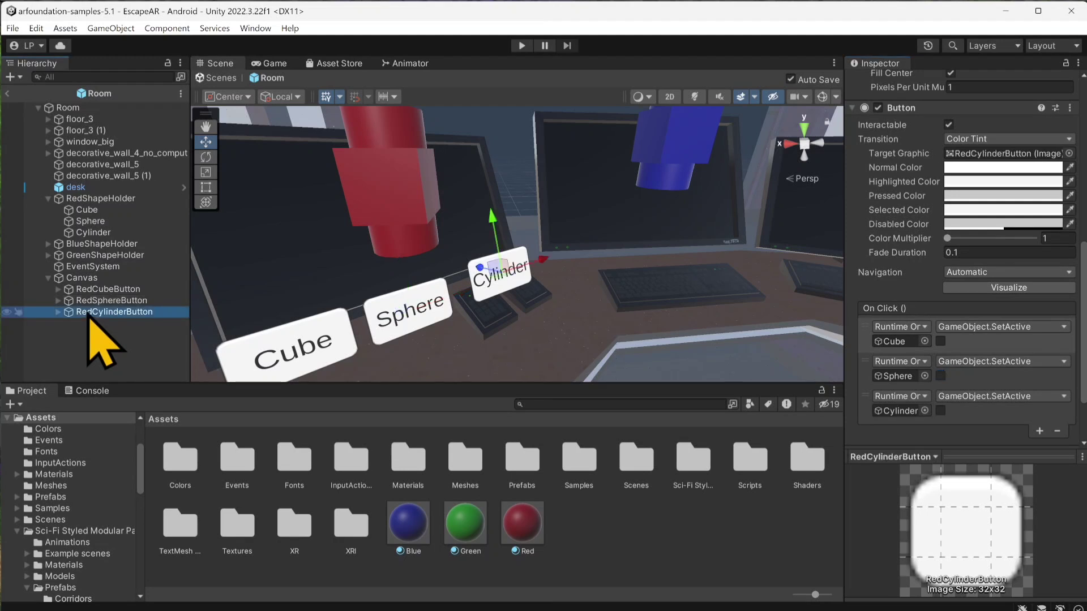
{"action": "left_click", "coordinate": [940, 411]}
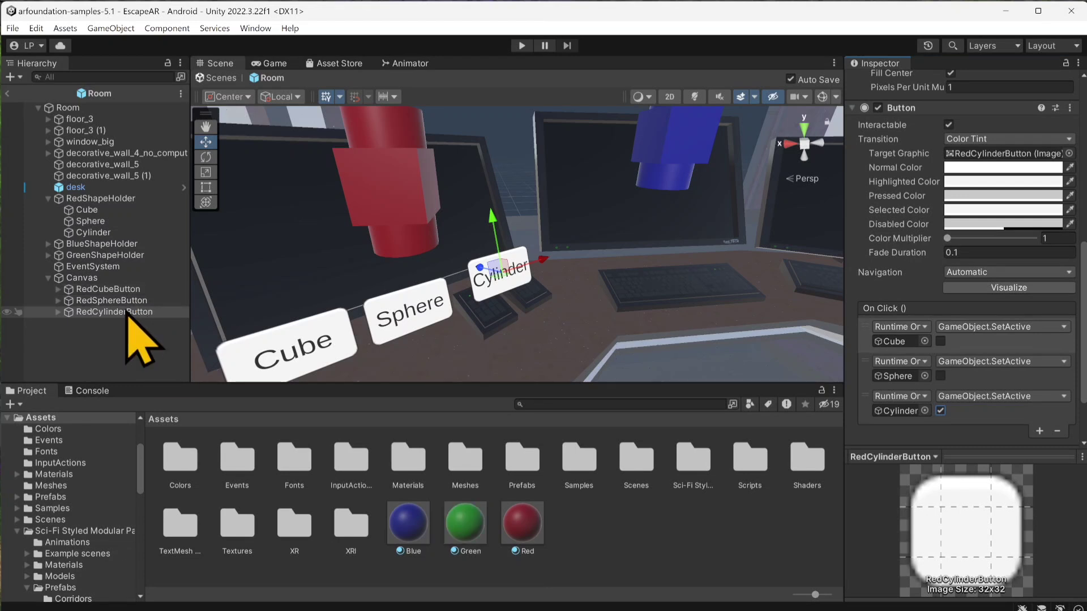
Step: Duplicate the three red buttons and move the copies, using Global handle orientation, to the desk area beneath the blue shapes
{"action": "left_click", "coordinate": [105, 289]}
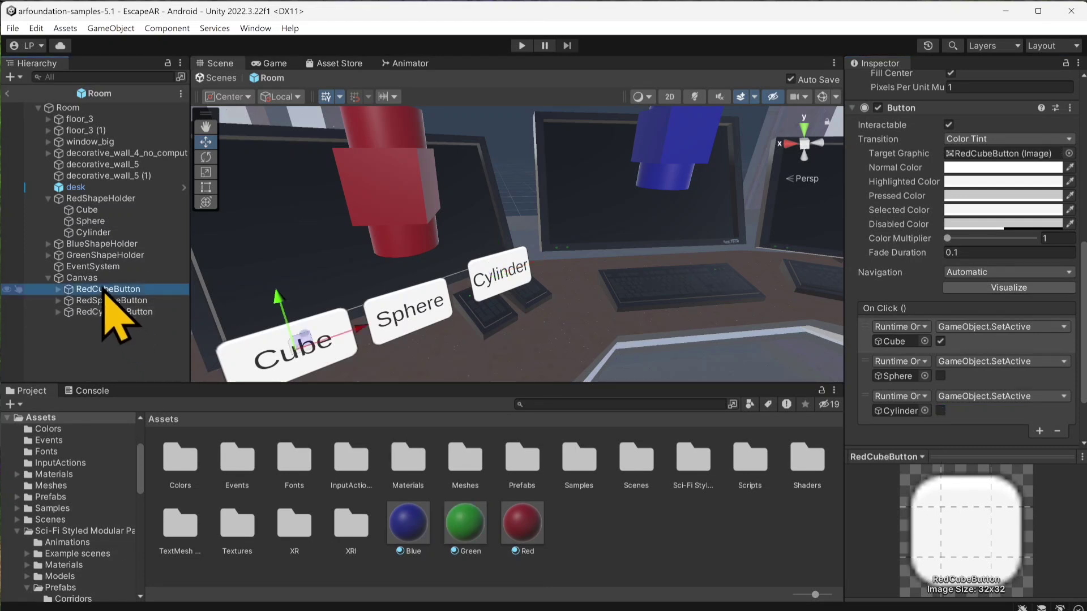
{"action": "left_click", "coordinate": [102, 312], "text": "shift"}
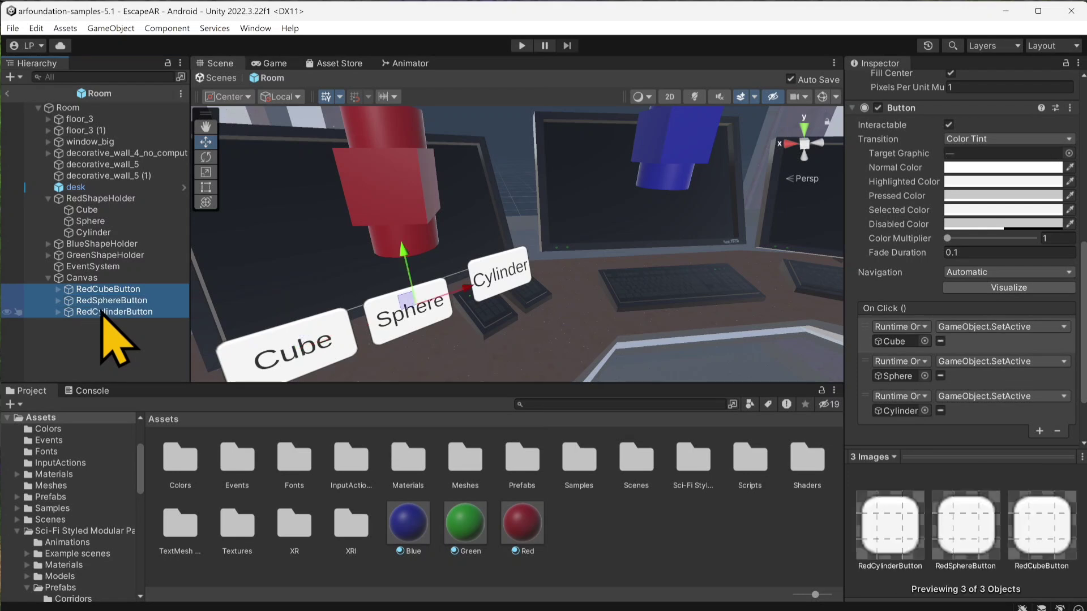
{"action": "key", "text": "ctrl+d"}
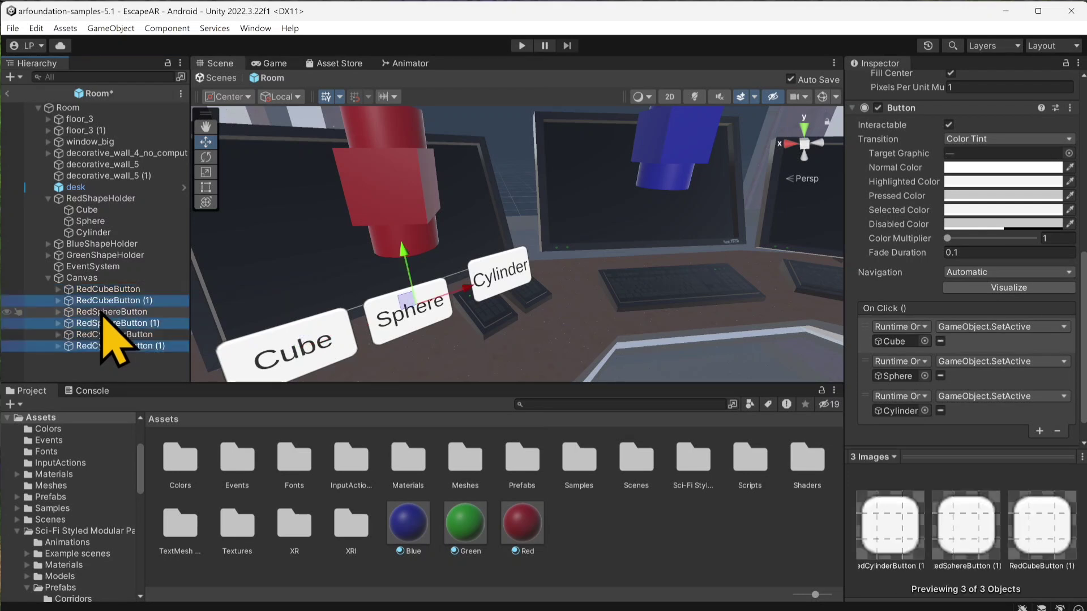
{"action": "left_click", "coordinate": [281, 97]}
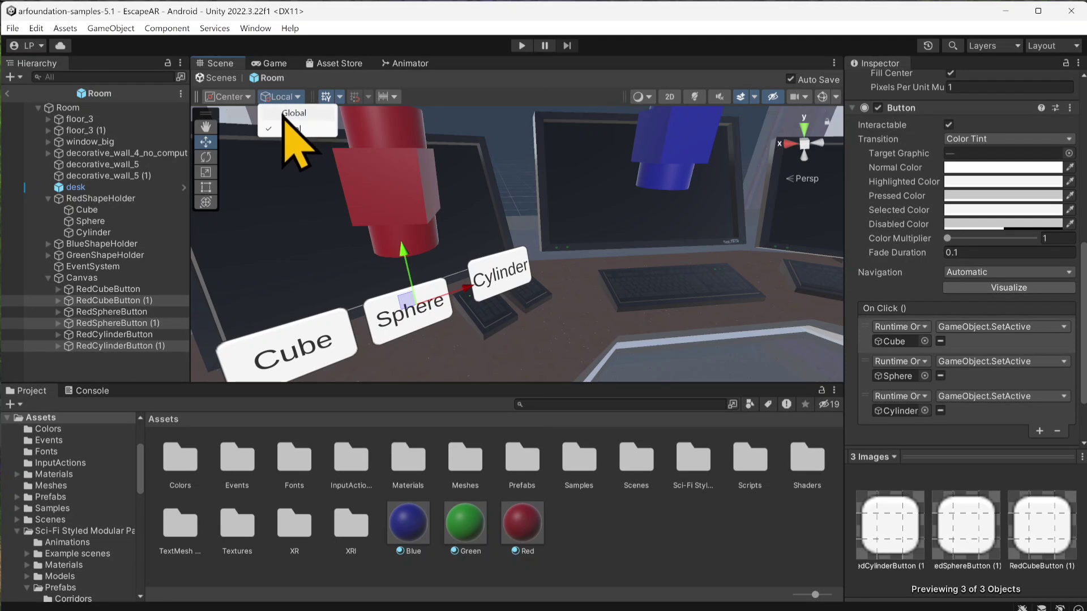
{"action": "left_click", "coordinate": [286, 113]}
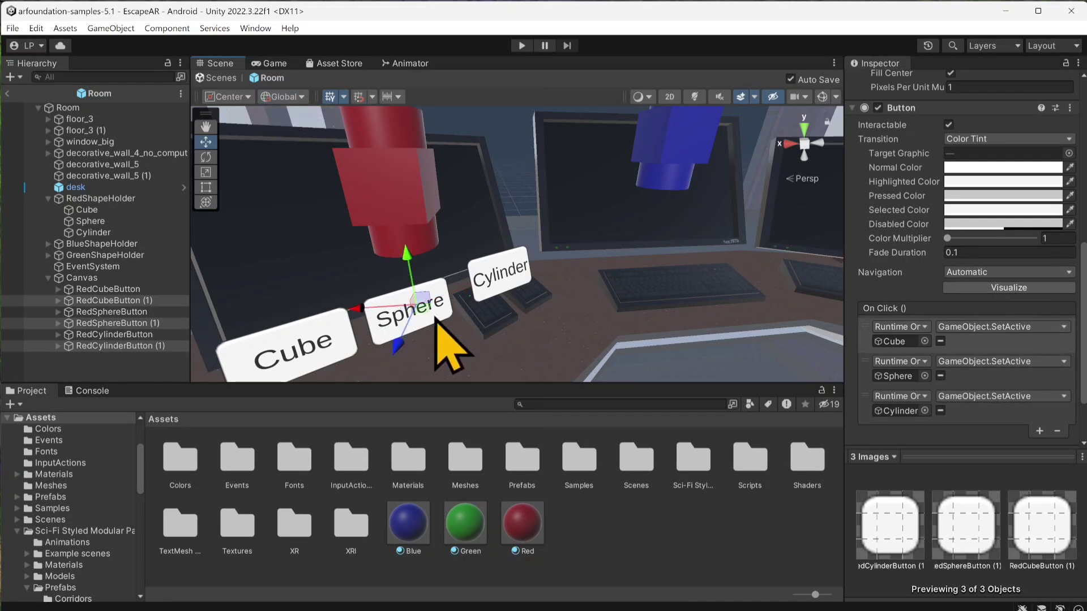
{"action": "left_click_drag", "start_coordinate": [422, 312], "coordinate": [689, 266]}
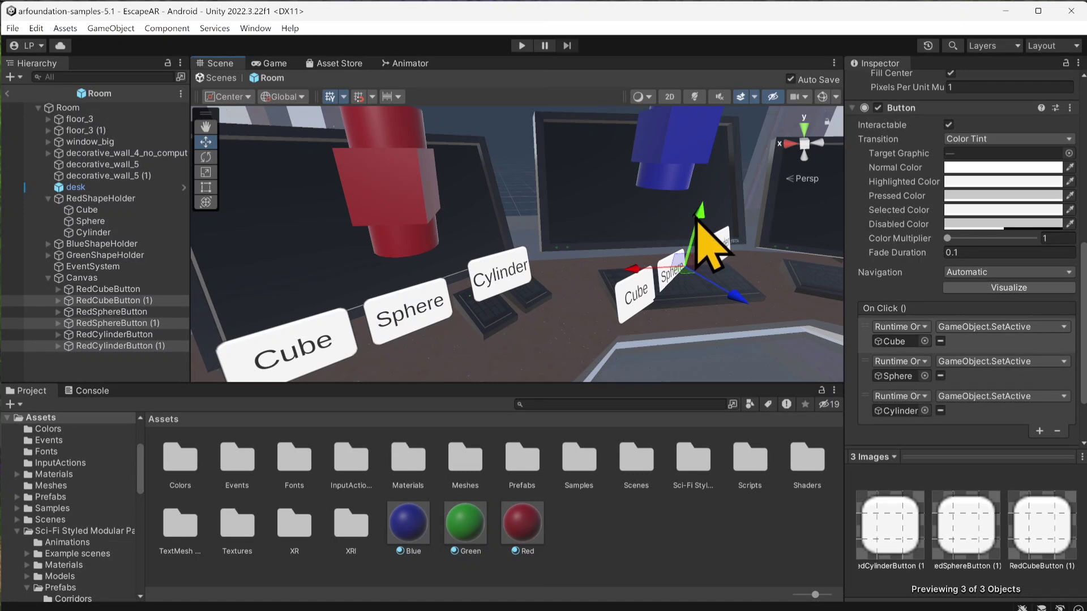
{"action": "left_click_drag", "start_coordinate": [698, 222], "coordinate": [698, 201]}
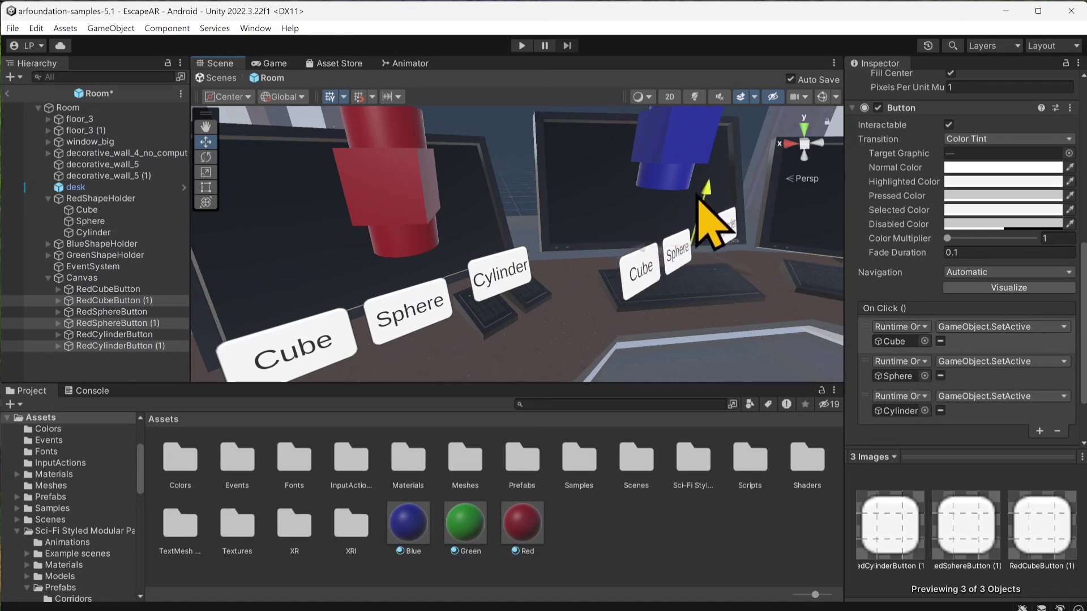
Step: Rotate the three duplicated buttons together about the vertical axis so they line up with the middle monitor, and save the prefab
{"action": "left_click", "coordinate": [206, 156]}
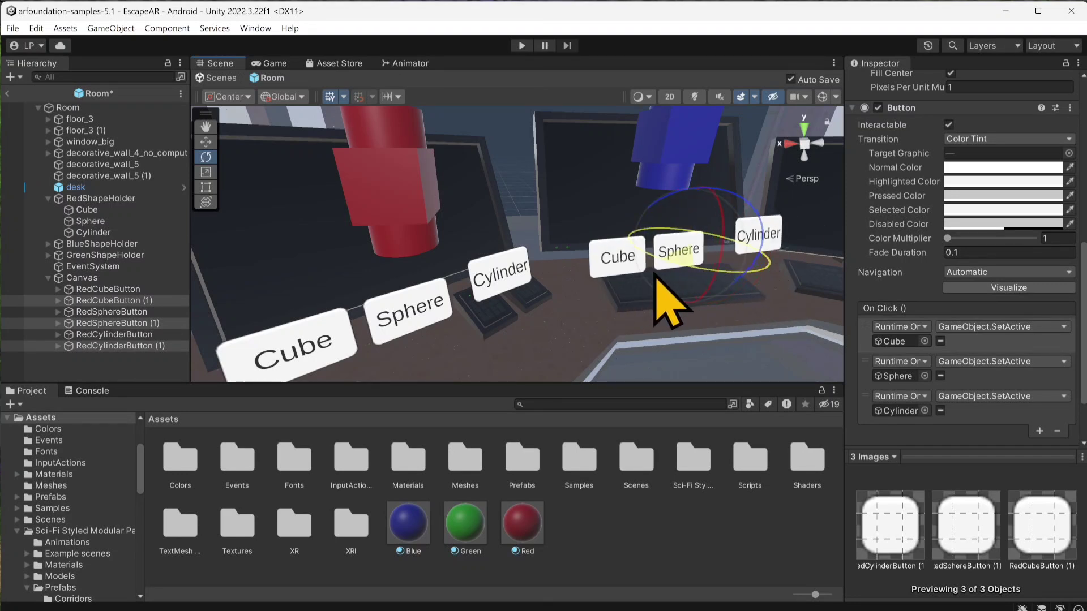
{"action": "key", "text": "ctrl+s"}
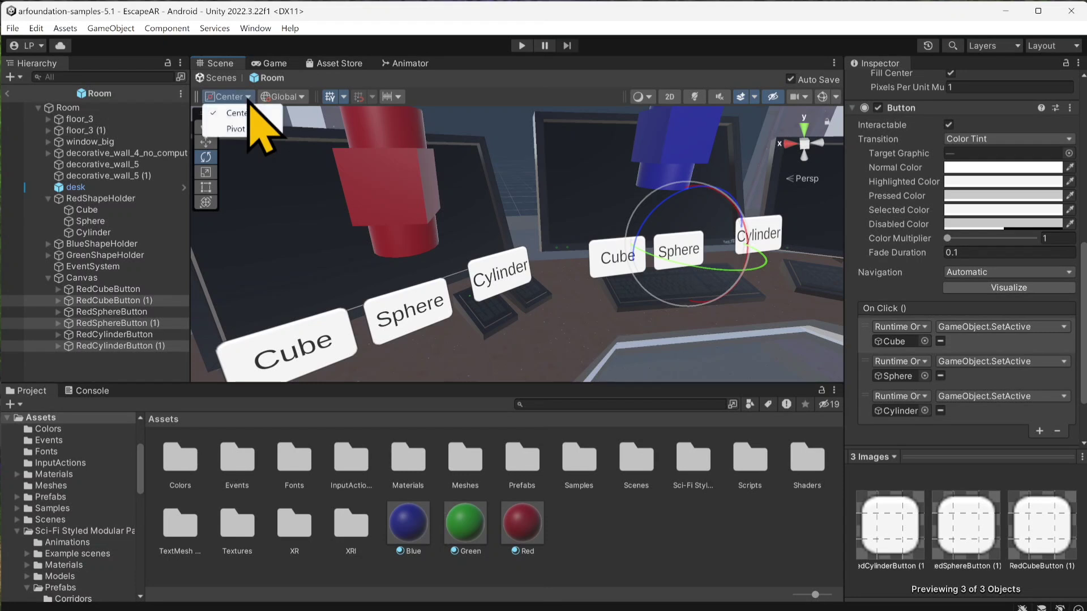
Step: Try rotating the duplicated buttons about their individual pivots, and switch the handle position back to Center
{"action": "left_click", "coordinate": [235, 129]}
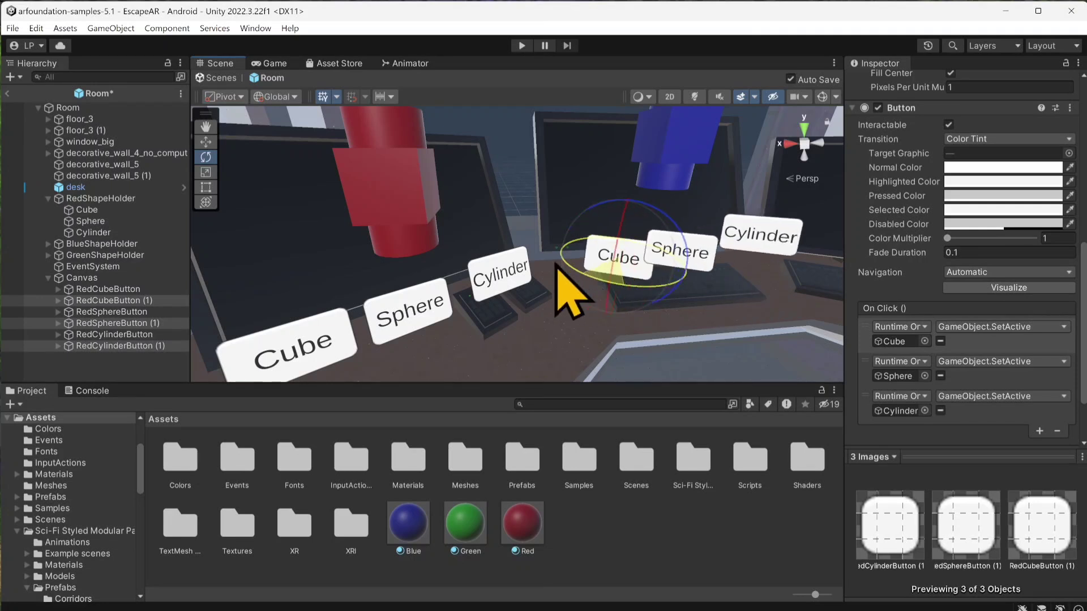
{"action": "left_click_drag", "start_coordinate": [557, 268], "coordinate": [622, 270]}
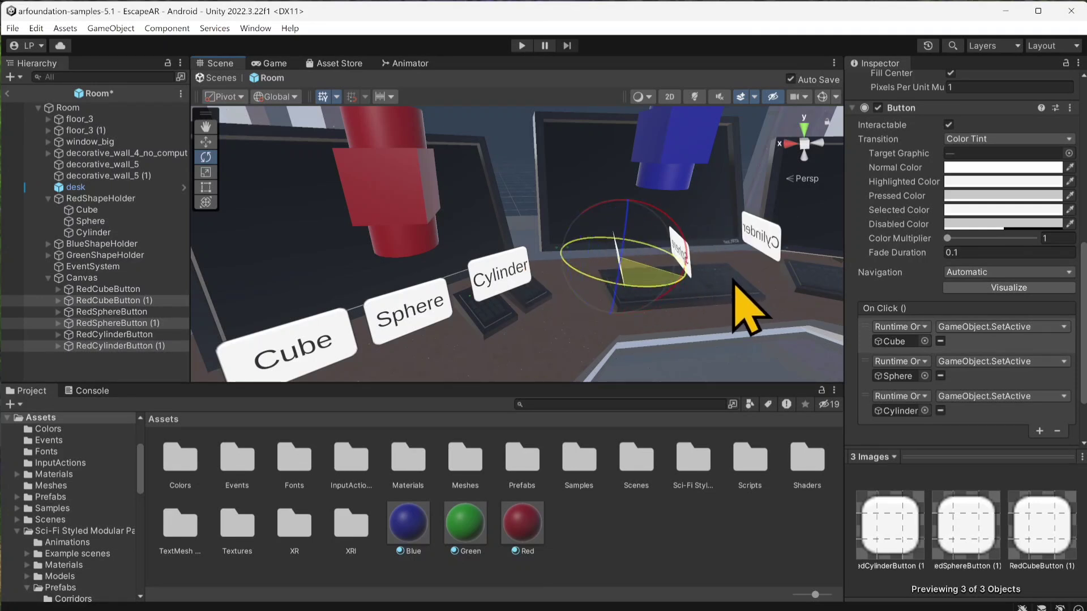
{"action": "left_click_drag", "start_coordinate": [747, 309], "coordinate": [644, 315]}
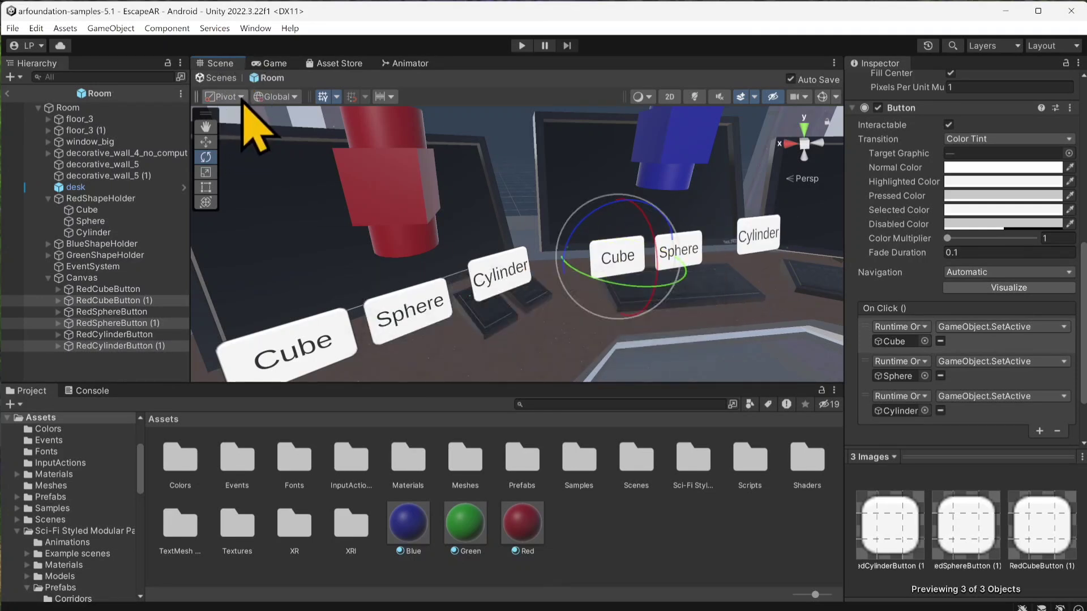
{"action": "left_click", "coordinate": [240, 97]}
{"action": "left_click", "coordinate": [232, 116]}
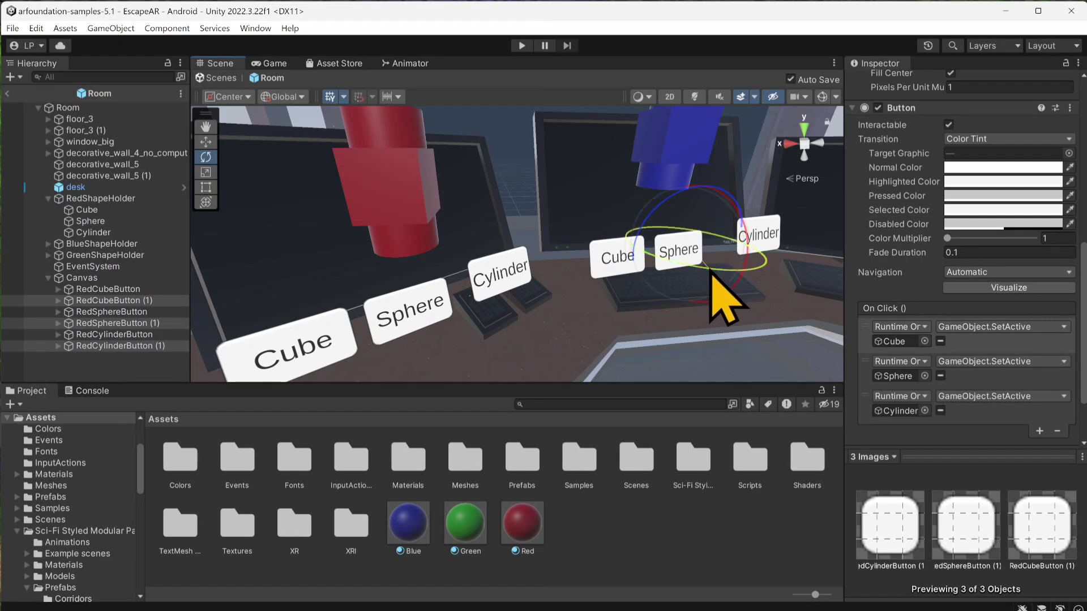
Step: Rotate the duplicated buttons slightly further about the vertical axis and shift them back between the middle keyboard and monitor
{"action": "mouse_move", "coordinate": [711, 271]}
{"action": "left_mouse_down"}
{"action": "mouse_move", "coordinate": [646, 279]}
{"action": "mouse_move", "coordinate": [708, 279]}
{"action": "mouse_move", "coordinate": [693, 274]}
{"action": "left_mouse_up"}
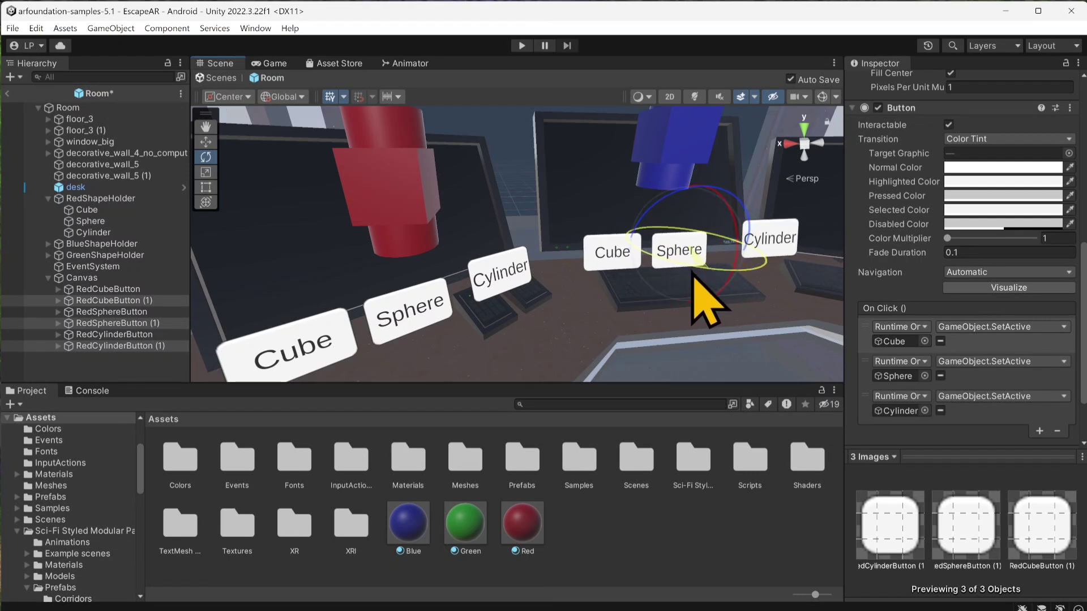
{"action": "middle_click_drag", "start_coordinate": [594, 259], "coordinate": [430, 275]}
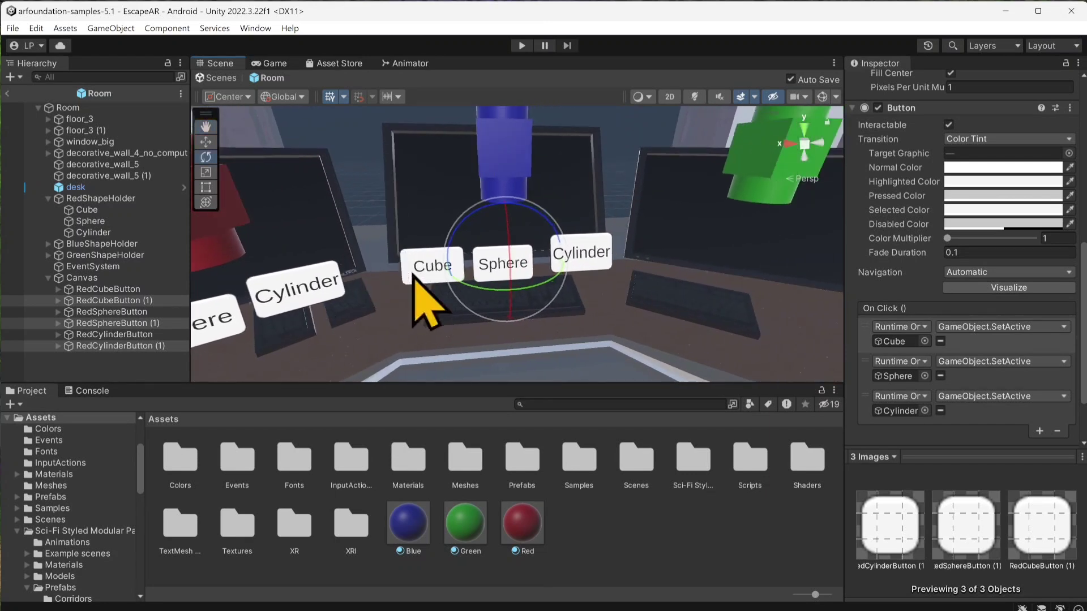
{"action": "left_click", "coordinate": [206, 141]}
{"action": "scroll", "coordinate": [498, 266], "scroll_direction": "up", "scroll_amount": 1}
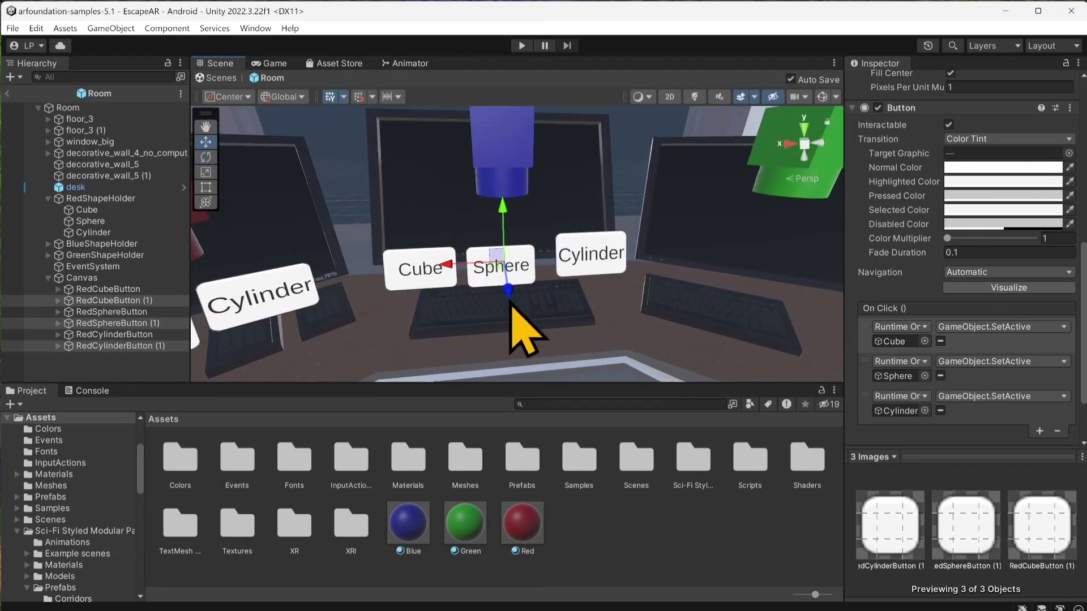
{"action": "mouse_move", "coordinate": [510, 303]}
{"action": "left_mouse_down"}
{"action": "mouse_move", "coordinate": [502, 258]}
{"action": "mouse_move", "coordinate": [506, 283]}
{"action": "left_mouse_up"}
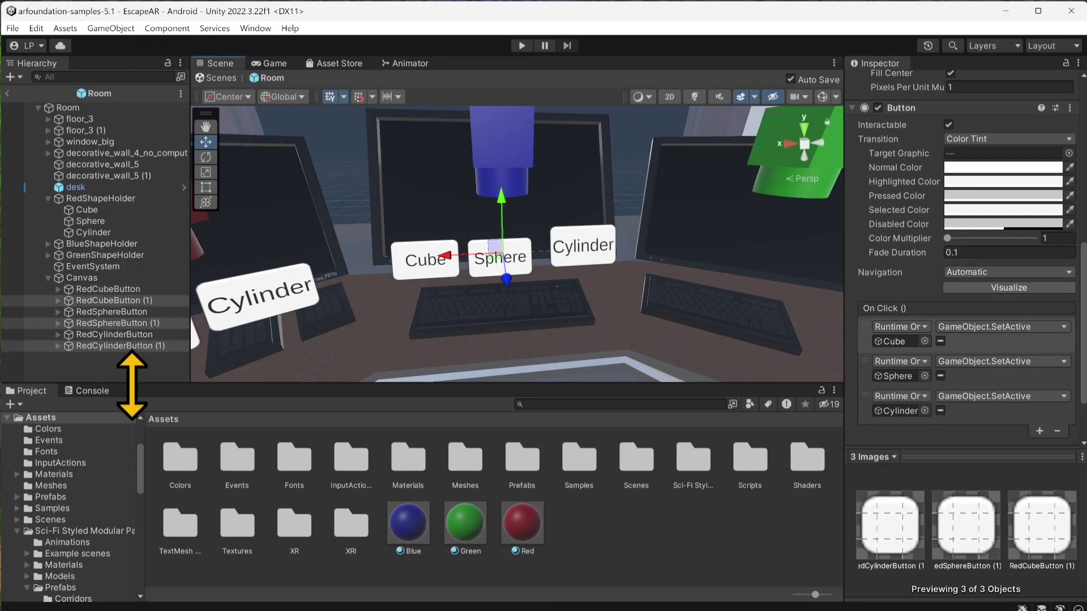
Step: Reorder the duplicated buttons under Canvas to follow the originals as cube, sphere, cylinder, and select RedCylinderButton (1)
{"action": "left_click", "coordinate": [139, 364]}
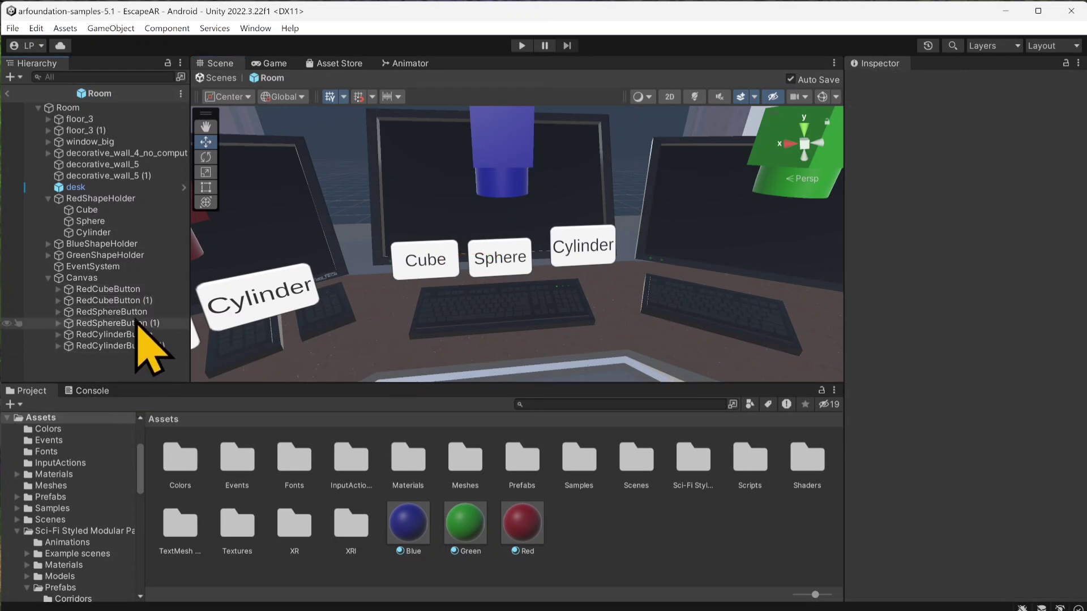
{"action": "left_click_drag", "start_coordinate": [133, 341], "coordinate": [133, 340]}
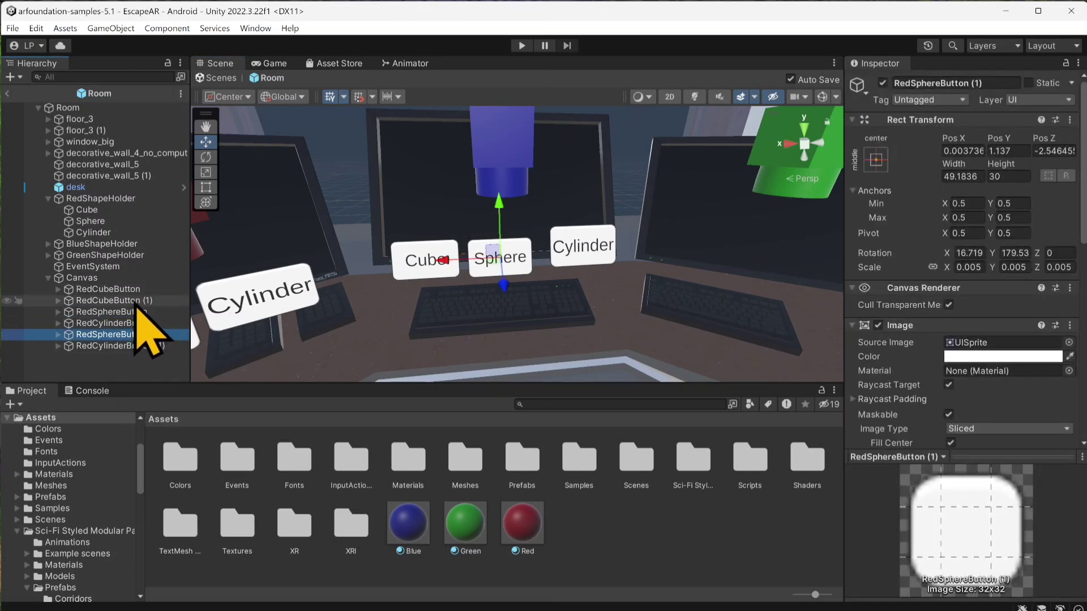
{"action": "left_click_drag", "start_coordinate": [134, 302], "coordinate": [134, 342]}
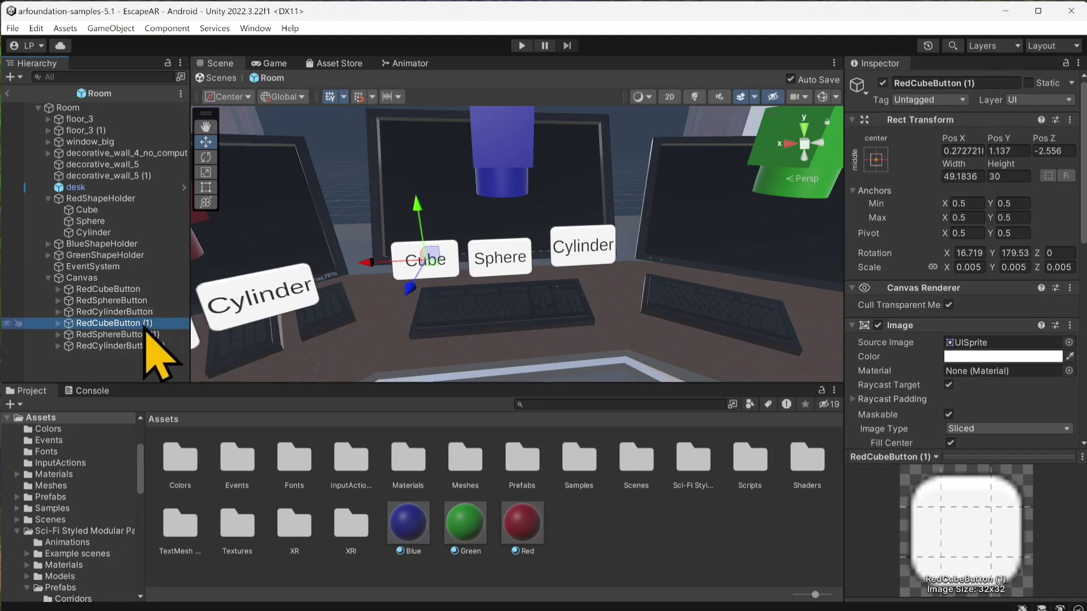
{"action": "left_click", "coordinate": [144, 334]}
{"action": "left_click", "coordinate": [142, 346]}
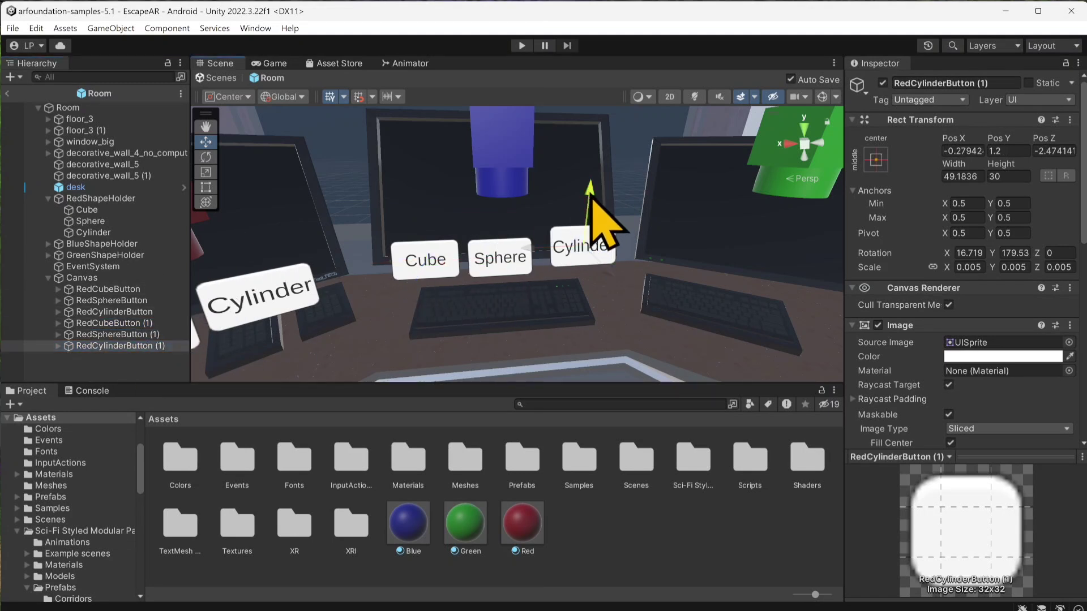
Step: Rename the duplicated cube button RedCubeButton (1) as BlueCubeButton
{"action": "left_click", "coordinate": [135, 313]}
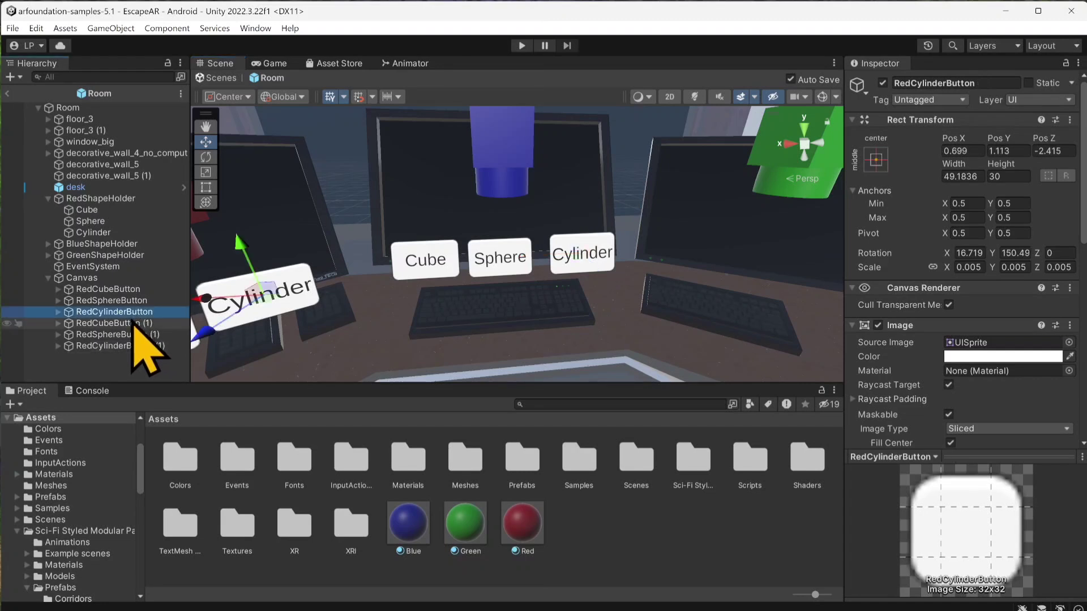
{"action": "left_click", "coordinate": [133, 324]}
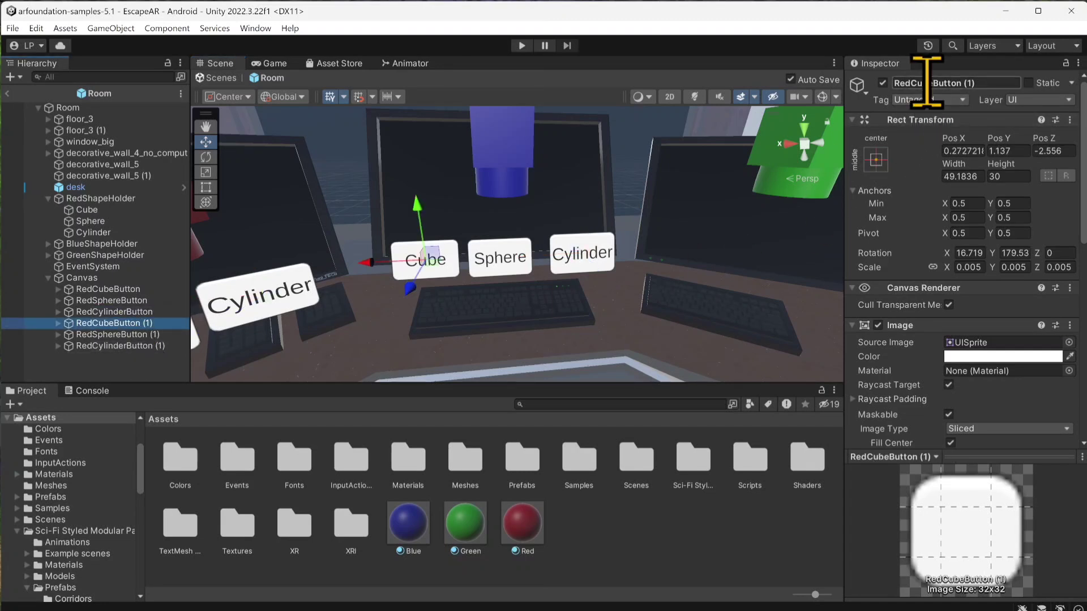
{"action": "left_click_drag", "start_coordinate": [998, 82], "coordinate": [851, 78]}
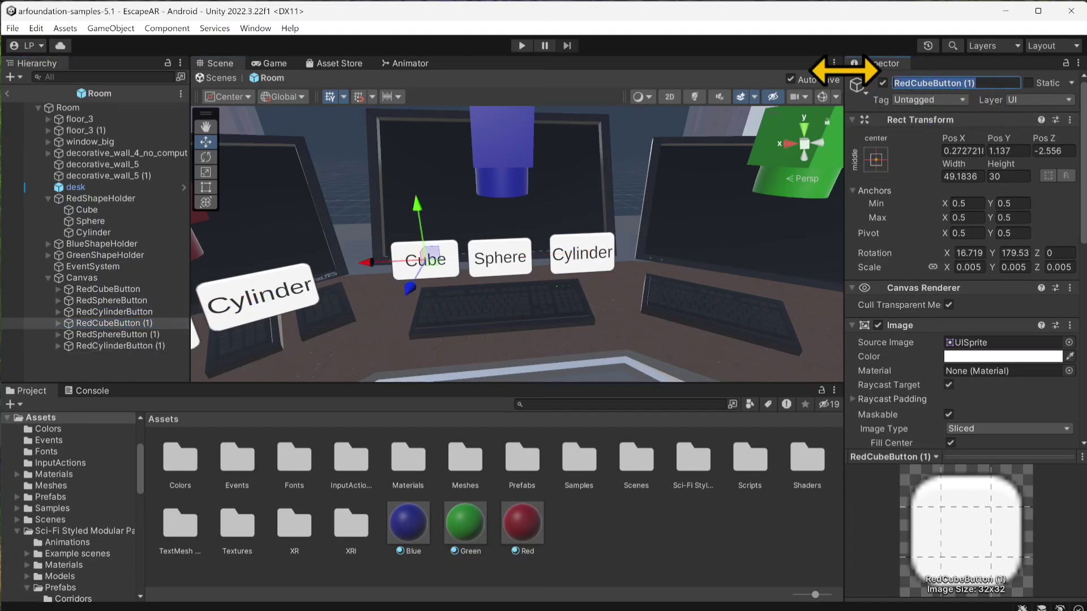
{"action": "type", "text": "Blue"}
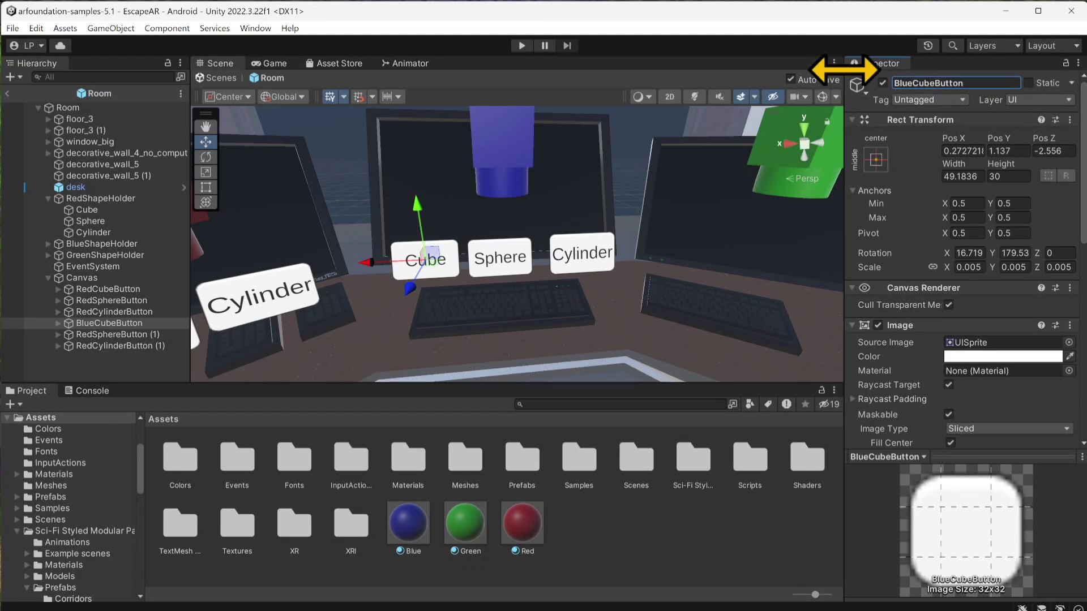
Step: Rename the duplicated sphere and cylinder buttons as BlueSphereButton and BlueCylinderButton
{"action": "left_click", "coordinate": [150, 335]}
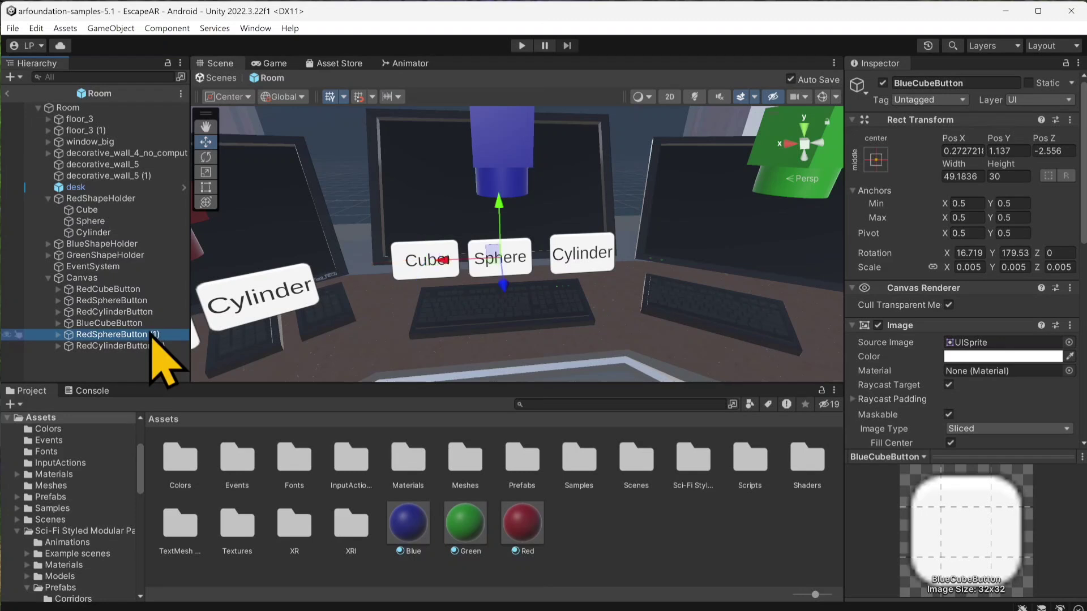
{"action": "left_click", "coordinate": [968, 83]}
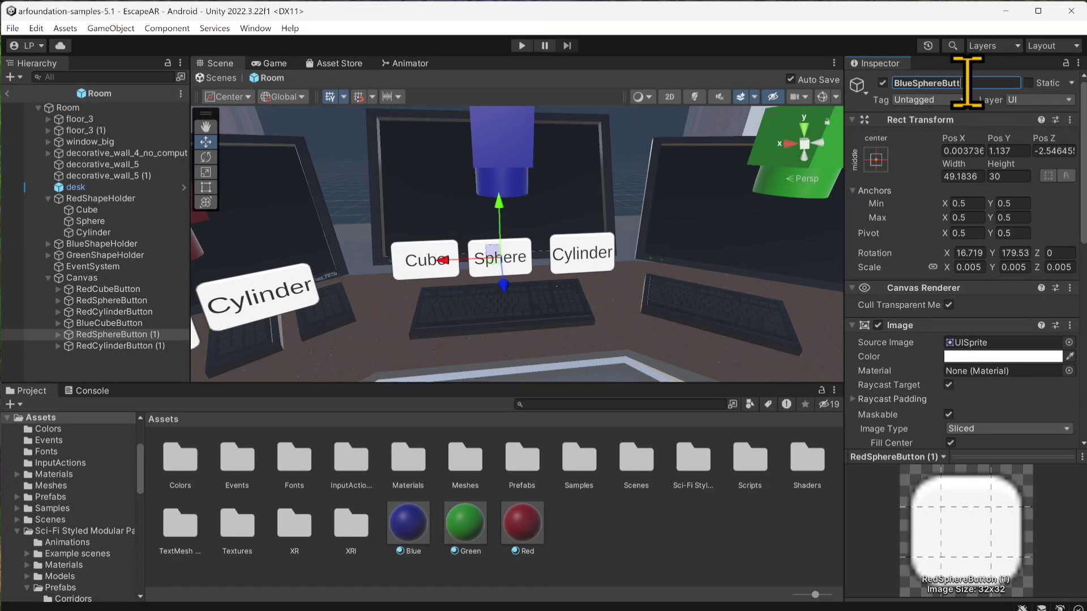
{"action": "type", "text": "BlueSphereButton"}
{"action": "left_click", "coordinate": [119, 346]}
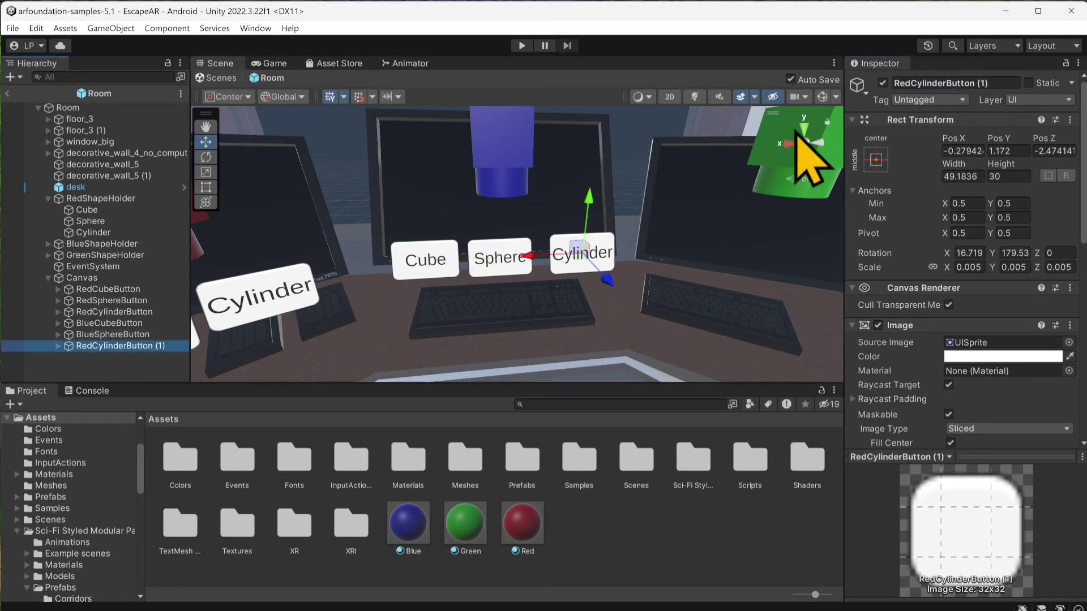
{"action": "left_click", "coordinate": [949, 84]}
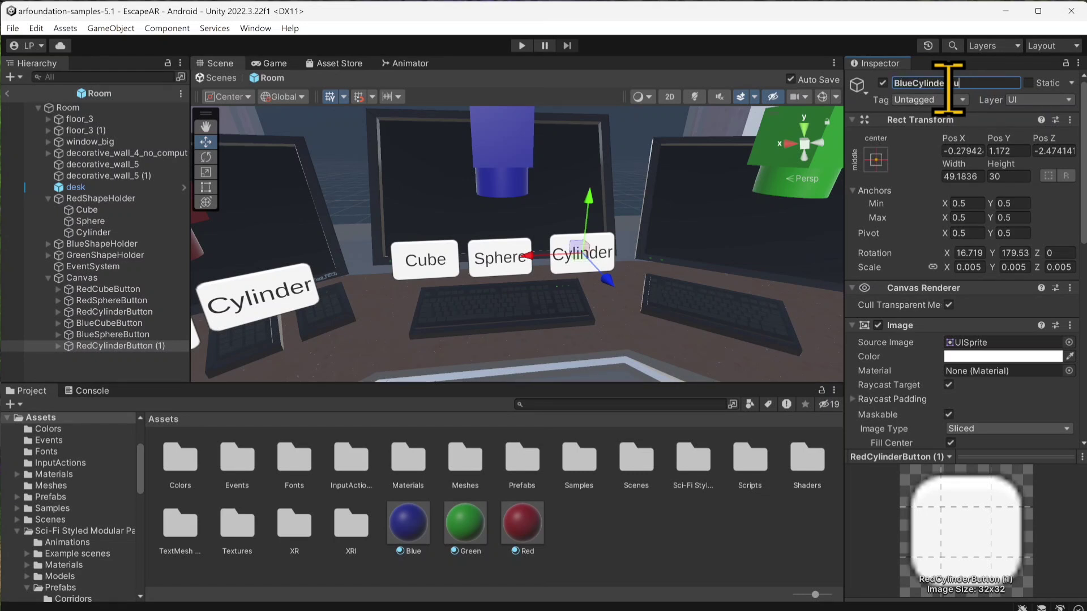
Step: Select the three blue buttons together and assign BlueShapeHolder's Cube, Sphere and Cylinder as the targets of their three On Click events
{"action": "scroll", "coordinate": [943, 311], "scroll_direction": "down", "scroll_amount": 5}
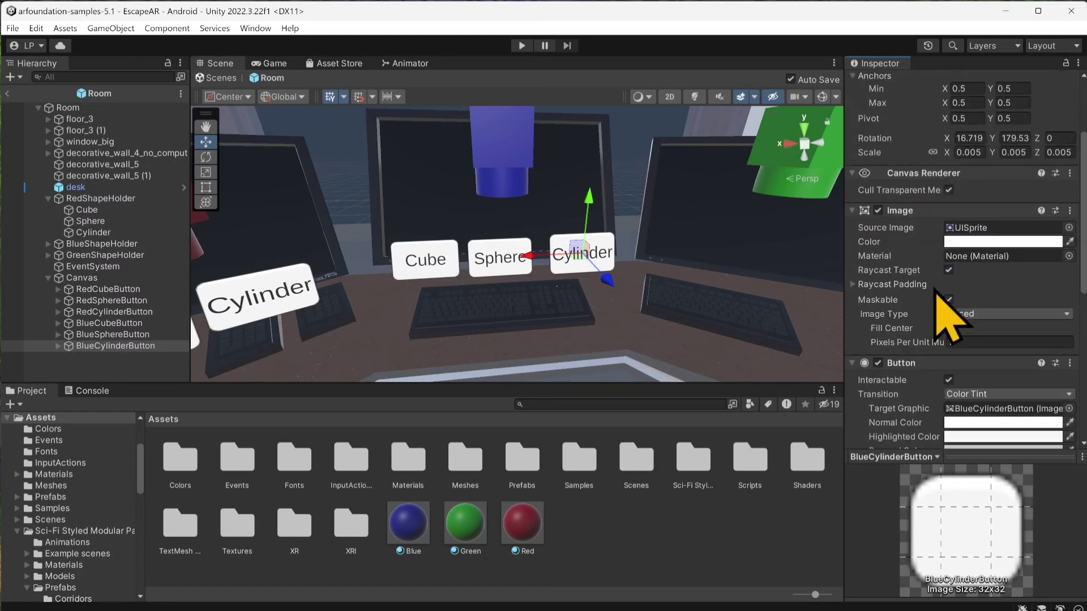
{"action": "scroll", "coordinate": [929, 290], "scroll_direction": "down", "scroll_amount": 3}
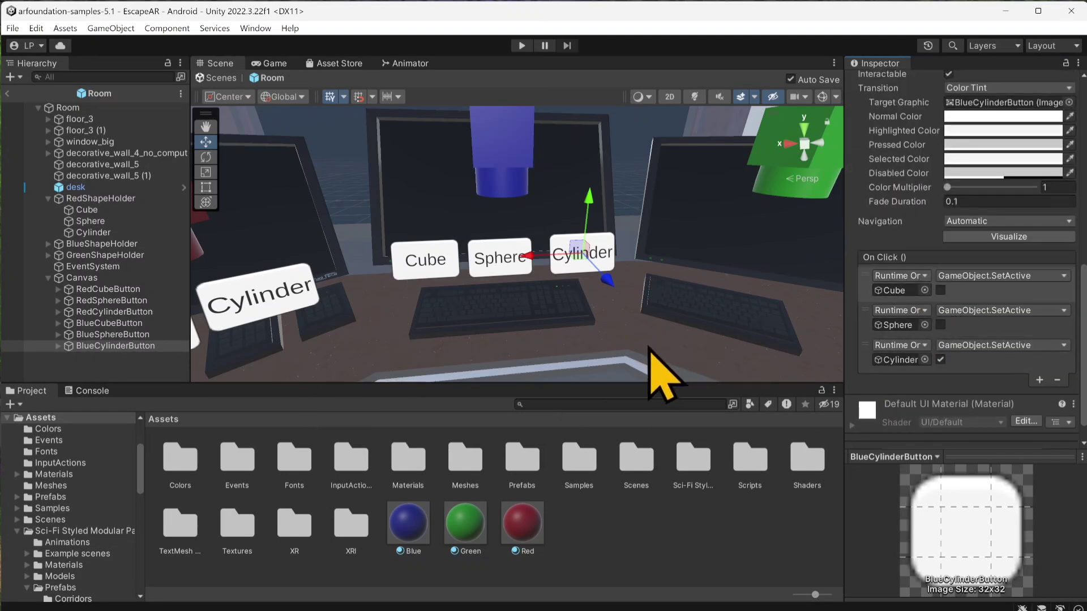
{"action": "left_click", "coordinate": [121, 326], "text": "shift"}
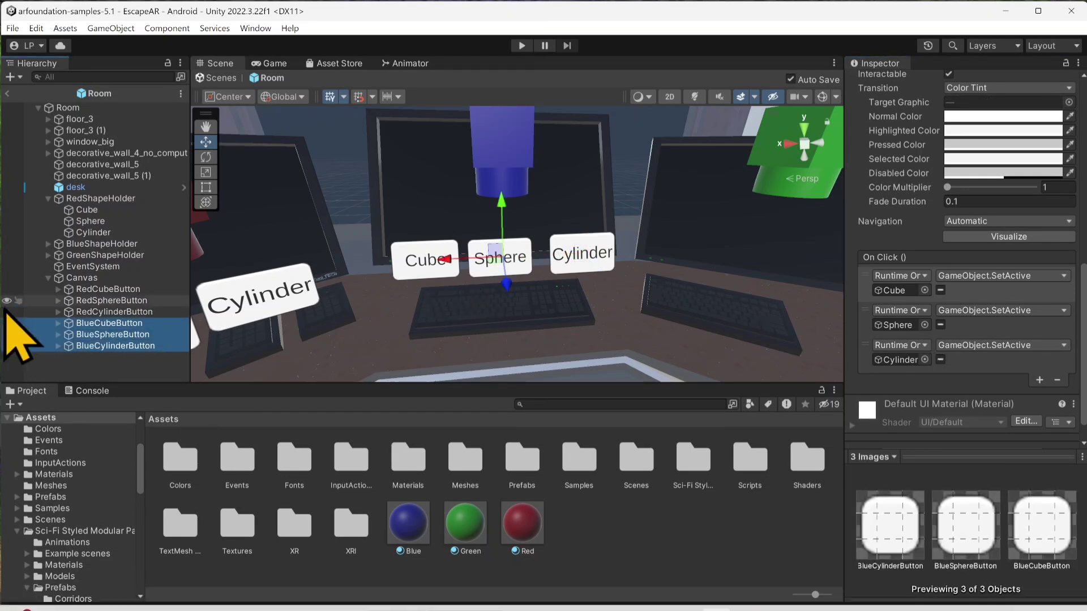
{"action": "left_click", "coordinate": [49, 244]}
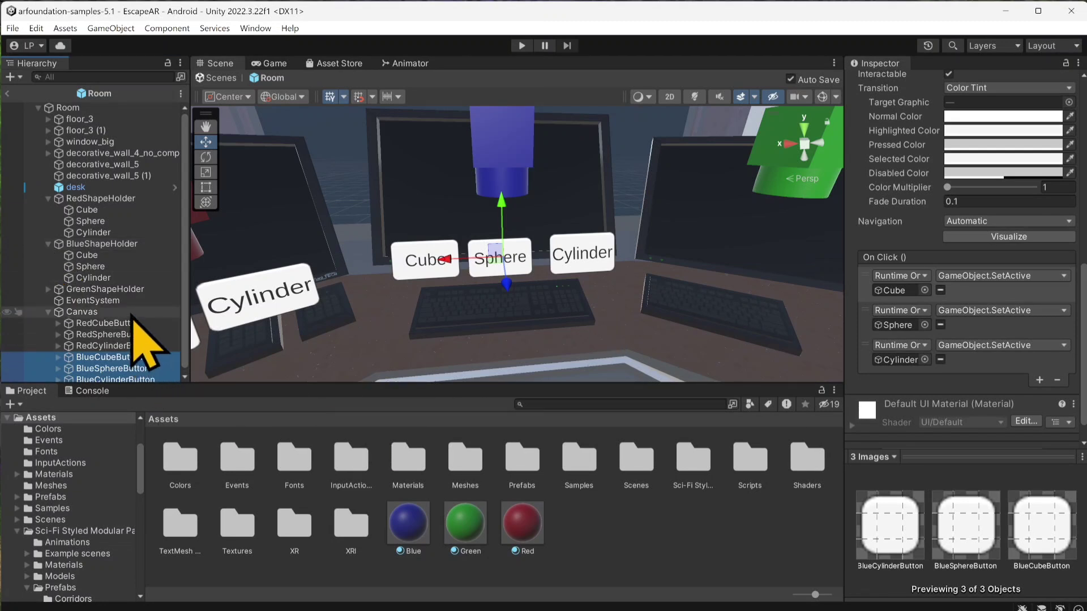
{"action": "left_click_drag", "start_coordinate": [91, 256], "coordinate": [894, 298]}
{"action": "left_click_drag", "start_coordinate": [91, 267], "coordinate": [904, 334]}
{"action": "left_click_drag", "start_coordinate": [90, 278], "coordinate": [900, 360]}
Step: Set the function of the Cylinder, Sphere and Cube click events on the blue buttons to GameObject.SetActive (bool)
{"action": "left_click", "coordinate": [999, 345]}
{"action": "mouse_move", "coordinate": [969, 385]}
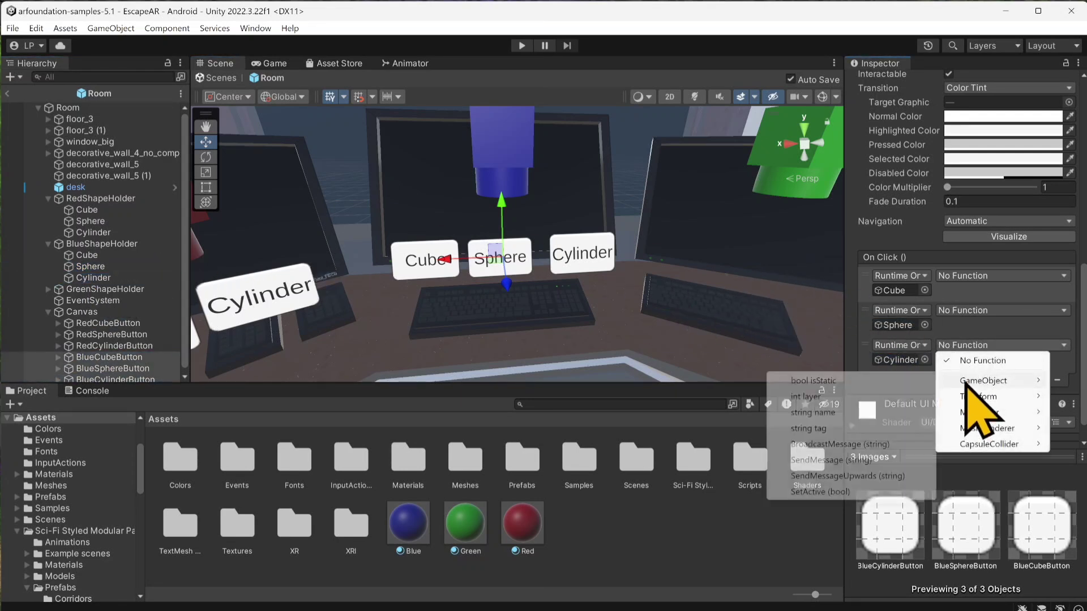
{"action": "left_click", "coordinate": [867, 492]}
{"action": "left_click", "coordinate": [964, 309]}
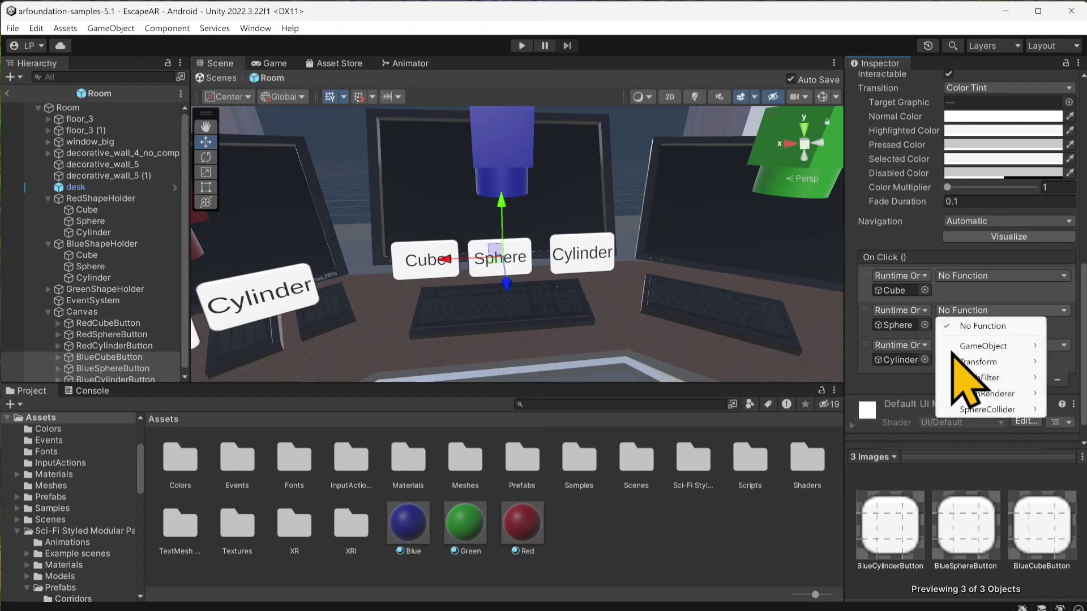
{"action": "mouse_move", "coordinate": [974, 346]}
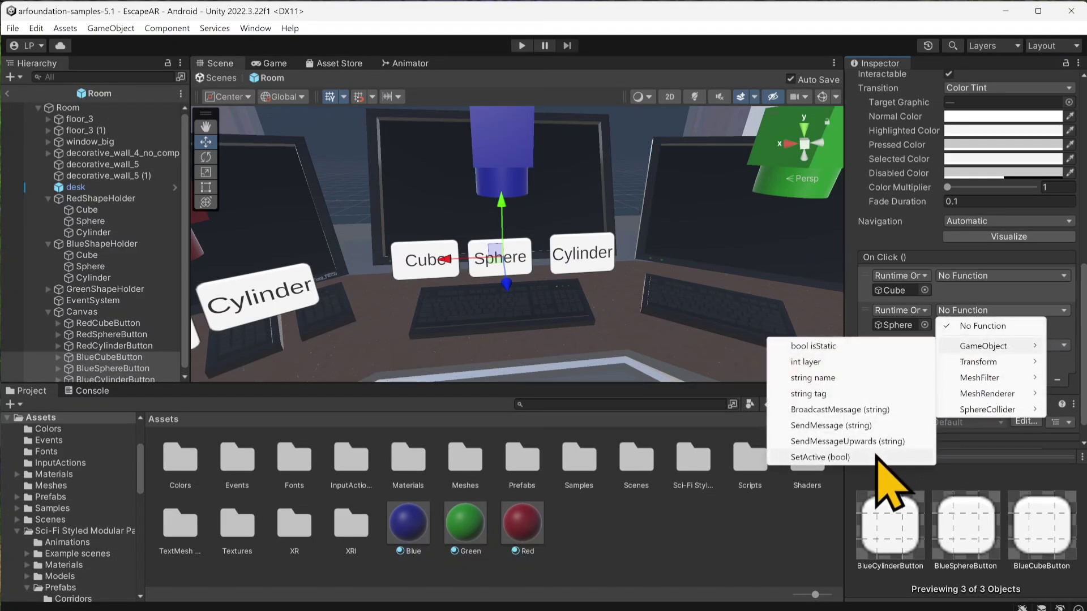
{"action": "left_click", "coordinate": [877, 458]}
{"action": "left_click", "coordinate": [966, 277]}
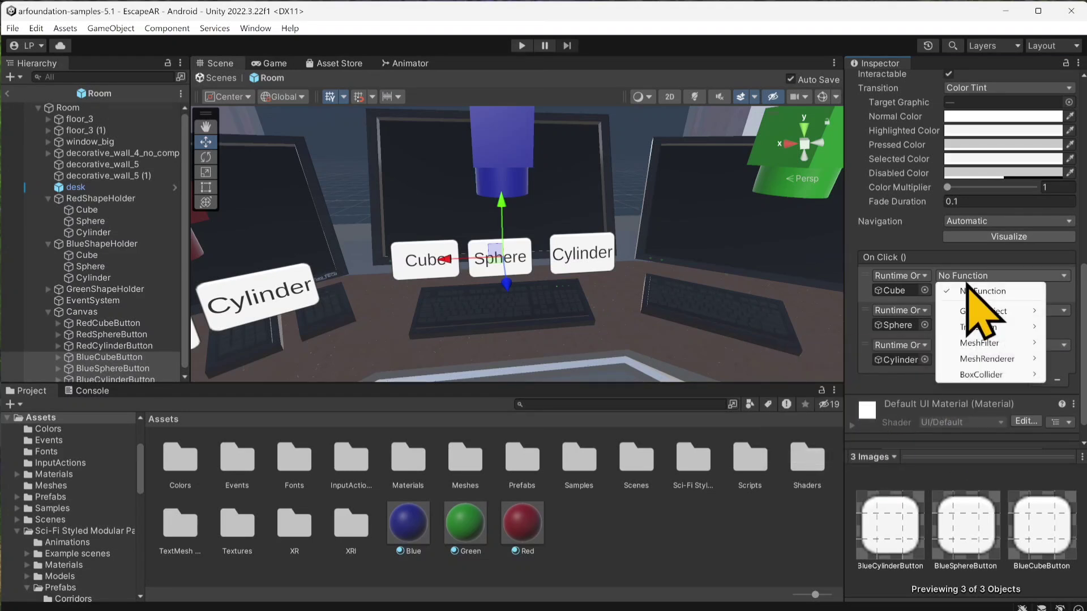
{"action": "mouse_move", "coordinate": [971, 312]}
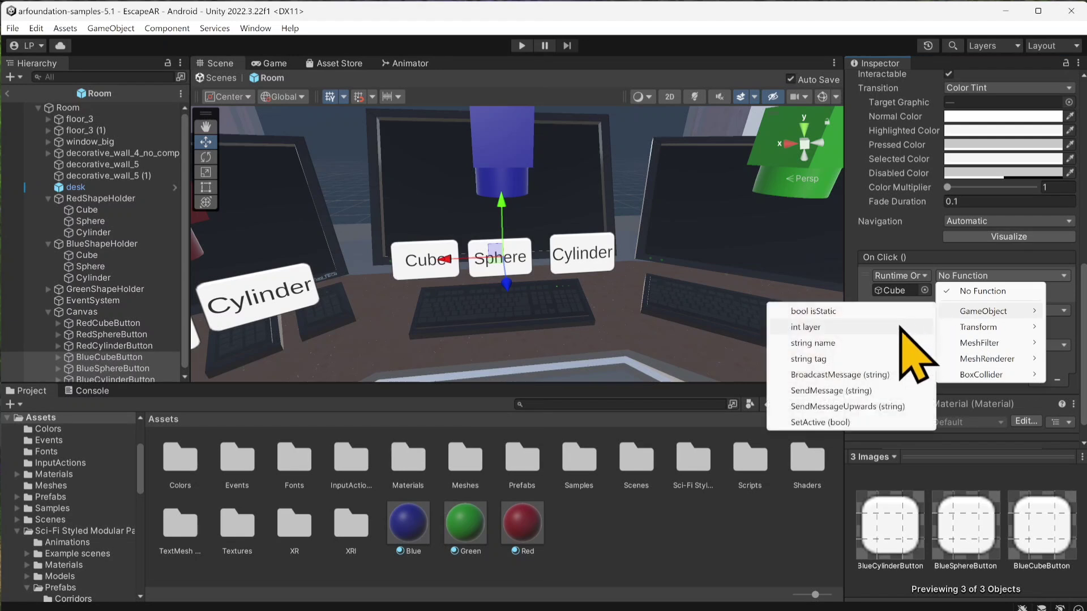
{"action": "left_click", "coordinate": [857, 425]}
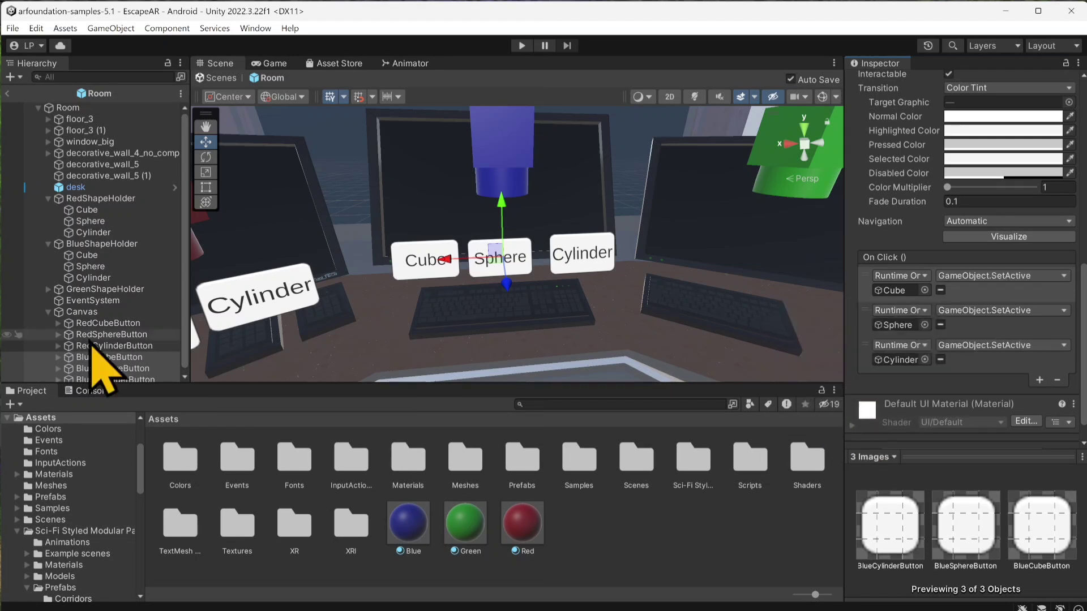
Step: Check on each blue button that the click events target BlueShapeHolder's shapes and activate only the matching shape
{"action": "scroll", "coordinate": [90, 334], "scroll_direction": "down", "scroll_amount": 1}
{"action": "left_click", "coordinate": [132, 354]}
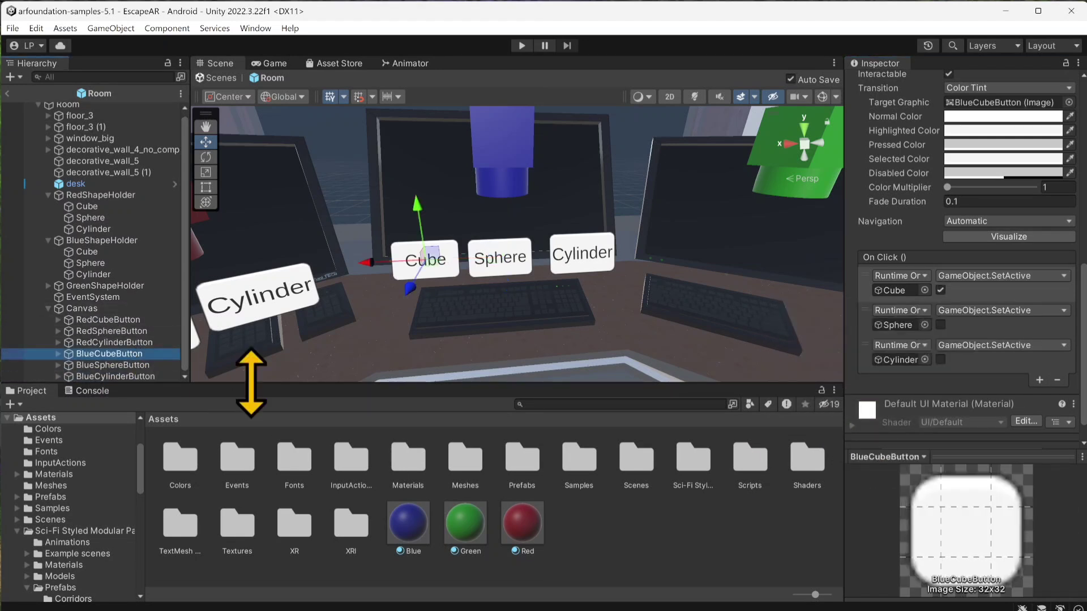
{"action": "left_click", "coordinate": [940, 291]}
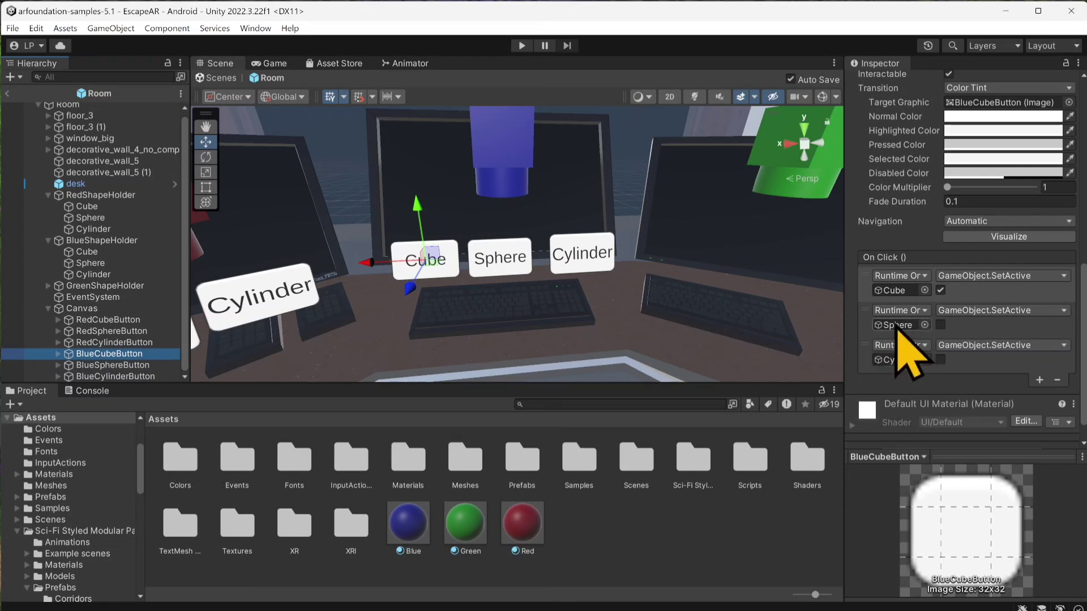
{"action": "left_click", "coordinate": [900, 291]}
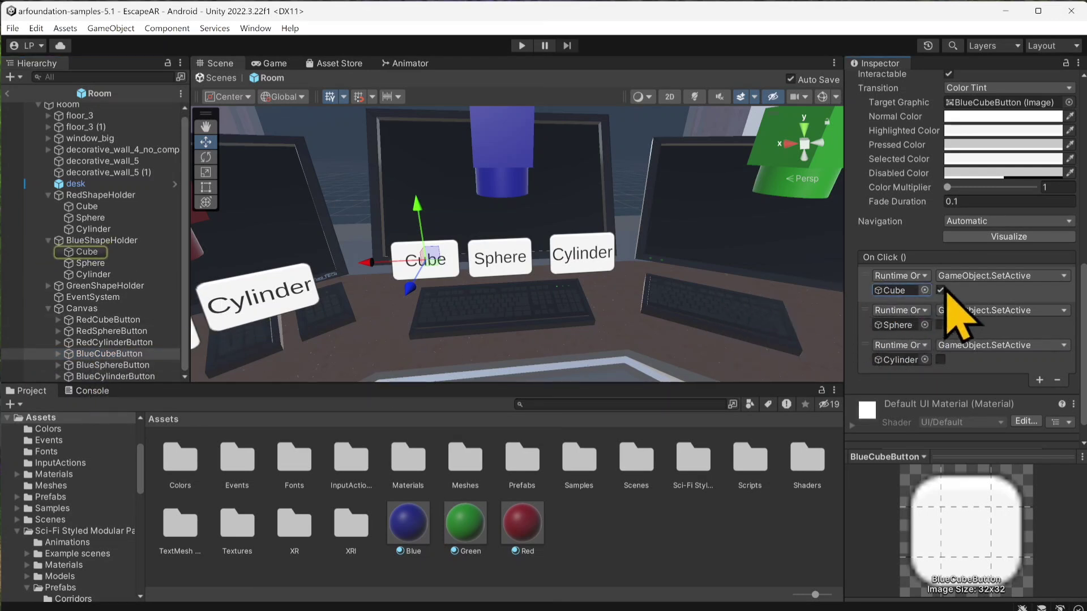
{"action": "left_click", "coordinate": [136, 366]}
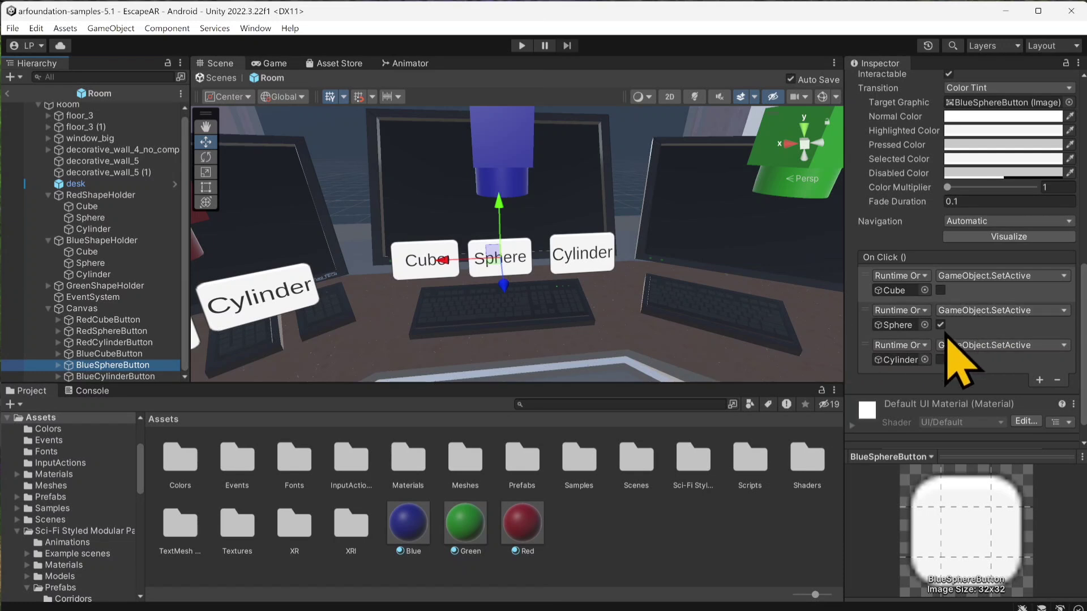
{"action": "left_click", "coordinate": [127, 378]}
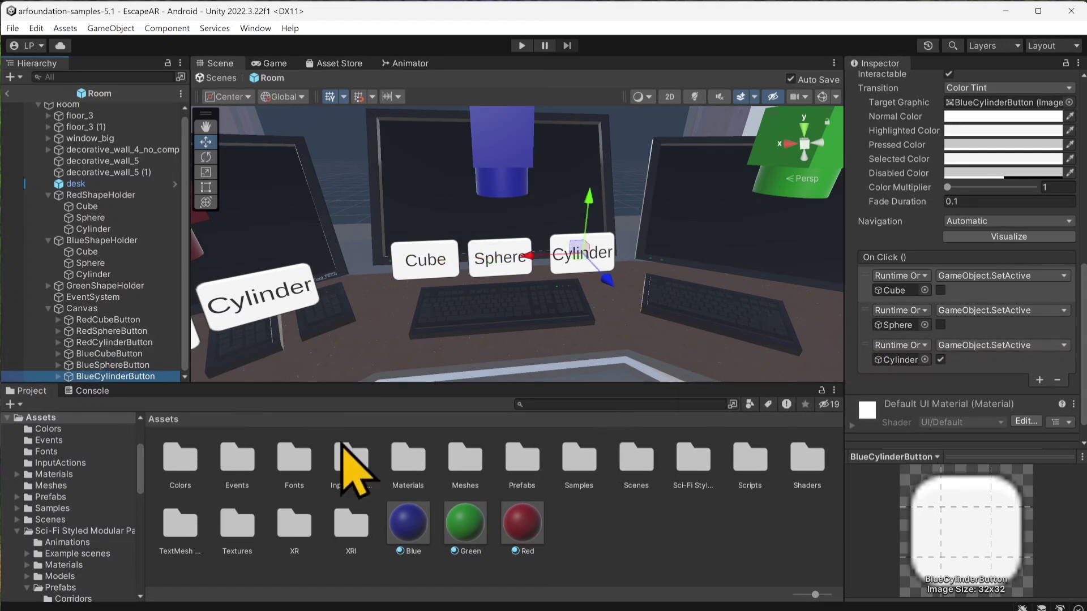
{"action": "left_click", "coordinate": [48, 310]}
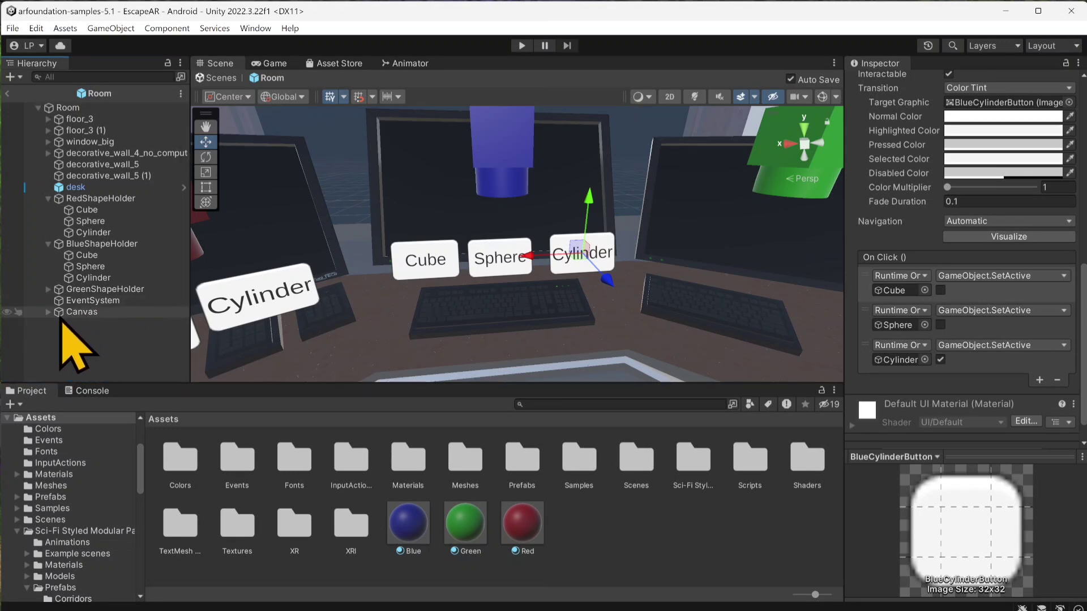
{"action": "left_click", "coordinate": [48, 312]}
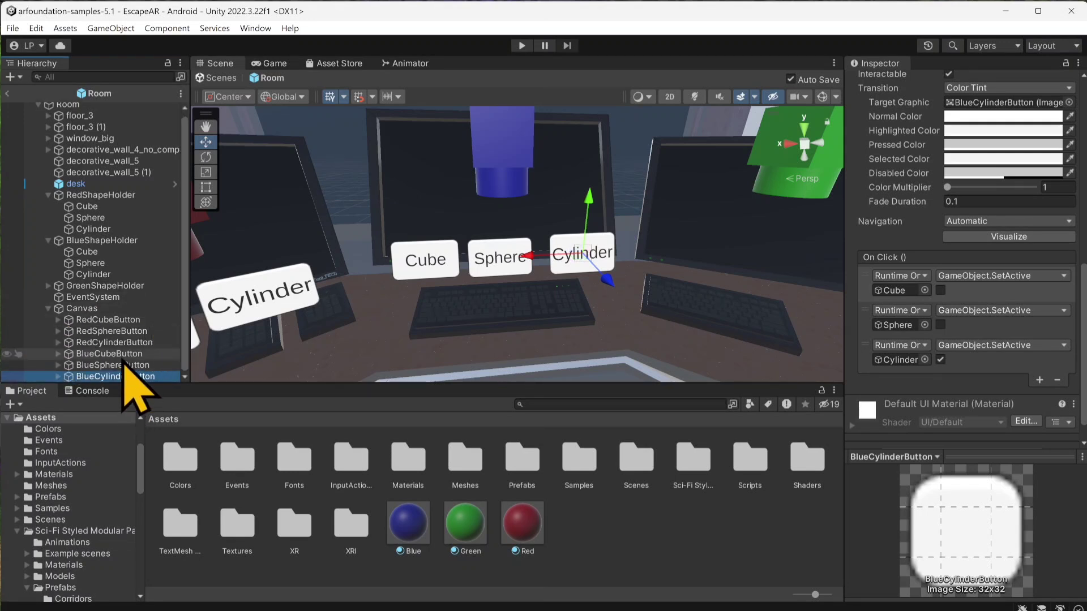
Step: Duplicate the three blue buttons and move the copies across the desk toward the monitor below the green shapes
{"action": "left_click", "coordinate": [122, 356], "text": "shift"}
{"action": "key", "text": "ctrl+d"}
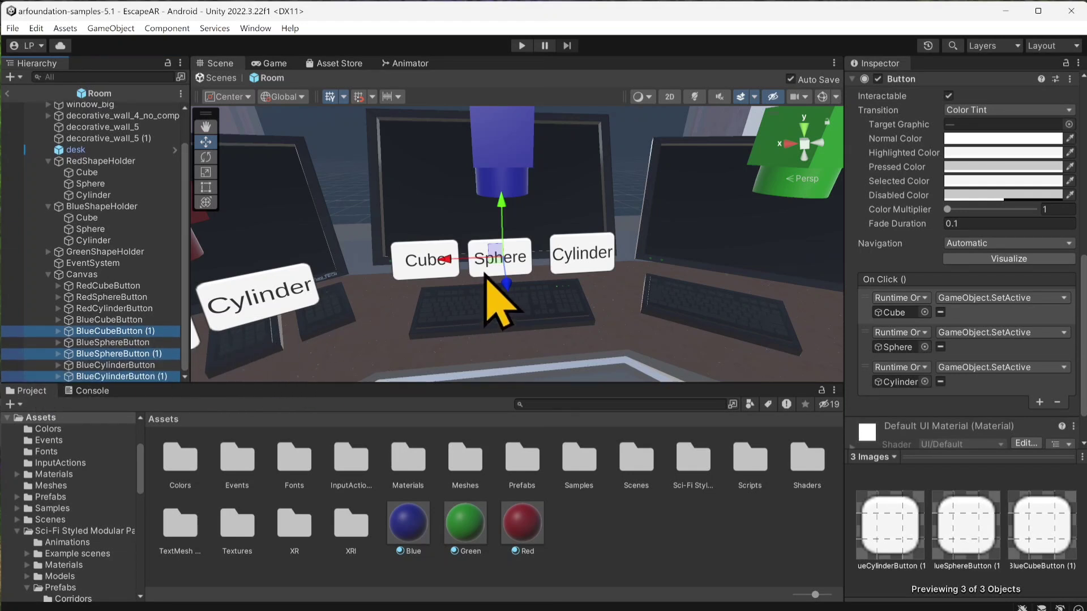
{"action": "left_click_drag", "start_coordinate": [500, 262], "coordinate": [731, 273]}
{"action": "right_click_drag", "start_coordinate": [619, 284], "coordinate": [694, 254]}
{"action": "scroll", "coordinate": [480, 288], "scroll_direction": "up", "scroll_amount": 3}
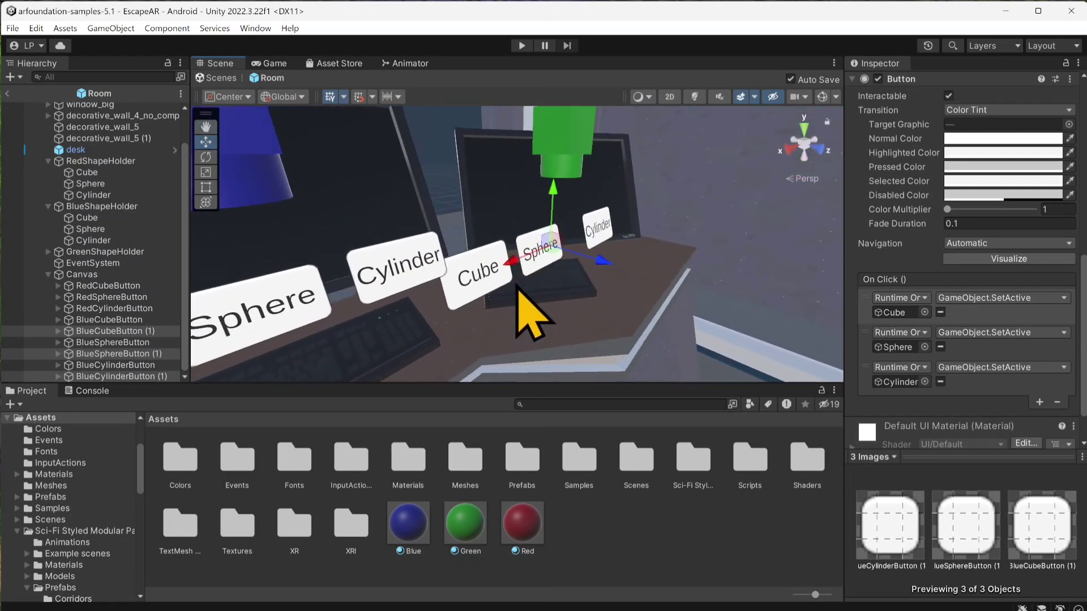
{"action": "right_click_drag", "start_coordinate": [515, 282], "coordinate": [447, 286]}
{"action": "middle_click_drag", "start_coordinate": [447, 286], "coordinate": [271, 306]}
{"action": "scroll", "coordinate": [378, 303], "scroll_direction": "up", "scroll_amount": 1}
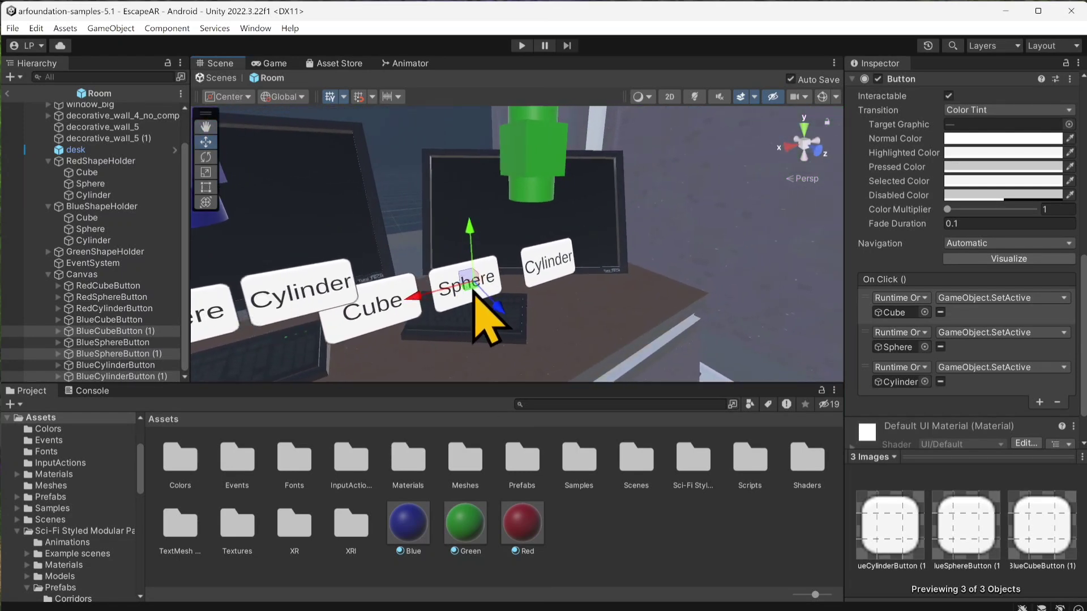
Step: Shift the copied buttons in front of the green shapes' monitor, rotate them about the vertical axis to match it, and save the prefab
{"action": "left_click_drag", "start_coordinate": [475, 294], "coordinate": [521, 294]}
{"action": "left_click", "coordinate": [205, 159]}
{"action": "key", "text": "ctrl+s"}
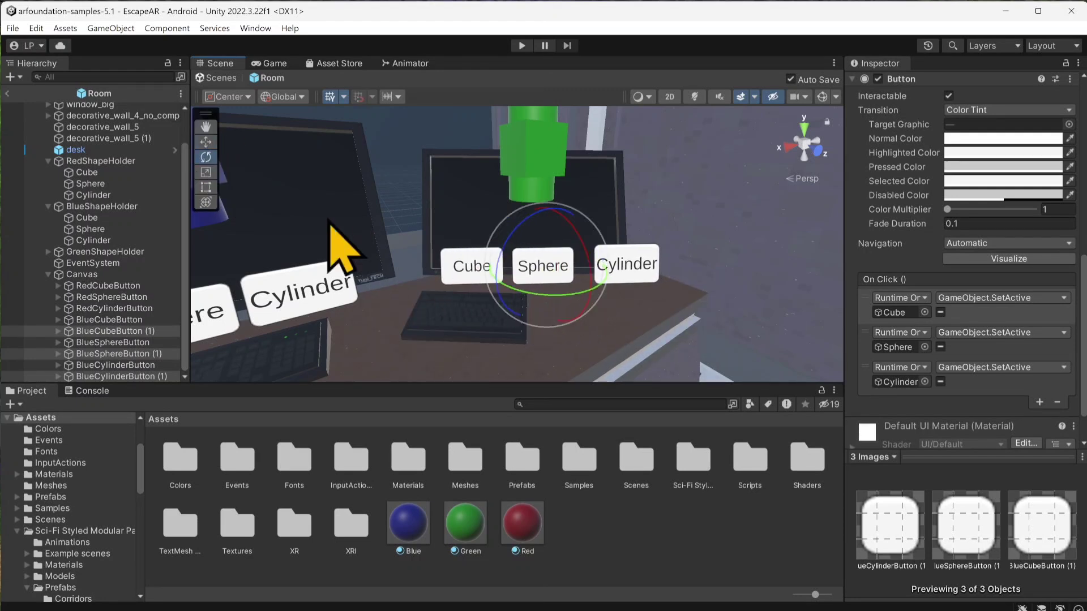
Step: Switch the handle orientation to Local, slide the copied buttons sideways to centre them under the monitor, and save the prefab
{"action": "left_click", "coordinate": [206, 141]}
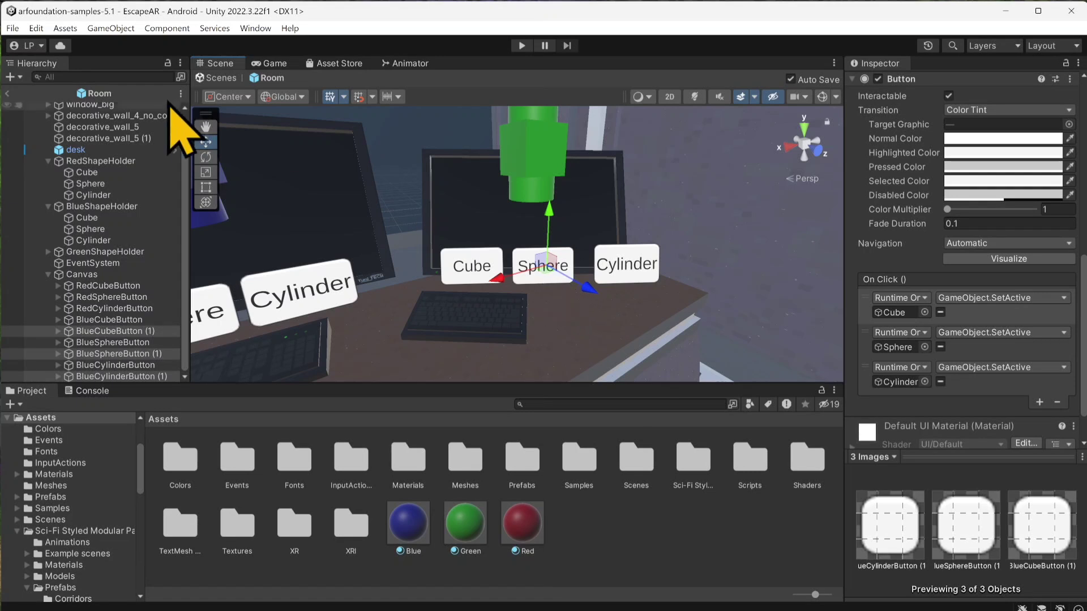
{"action": "left_click", "coordinate": [281, 97]}
{"action": "left_click", "coordinate": [291, 121]}
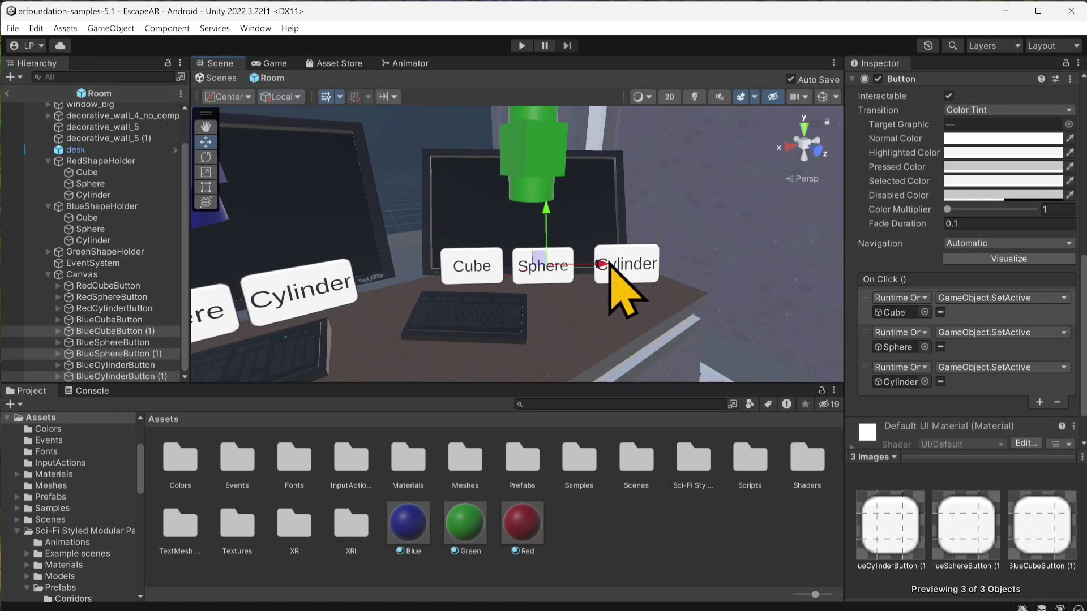
{"action": "left_click_drag", "start_coordinate": [609, 265], "coordinate": [575, 265]}
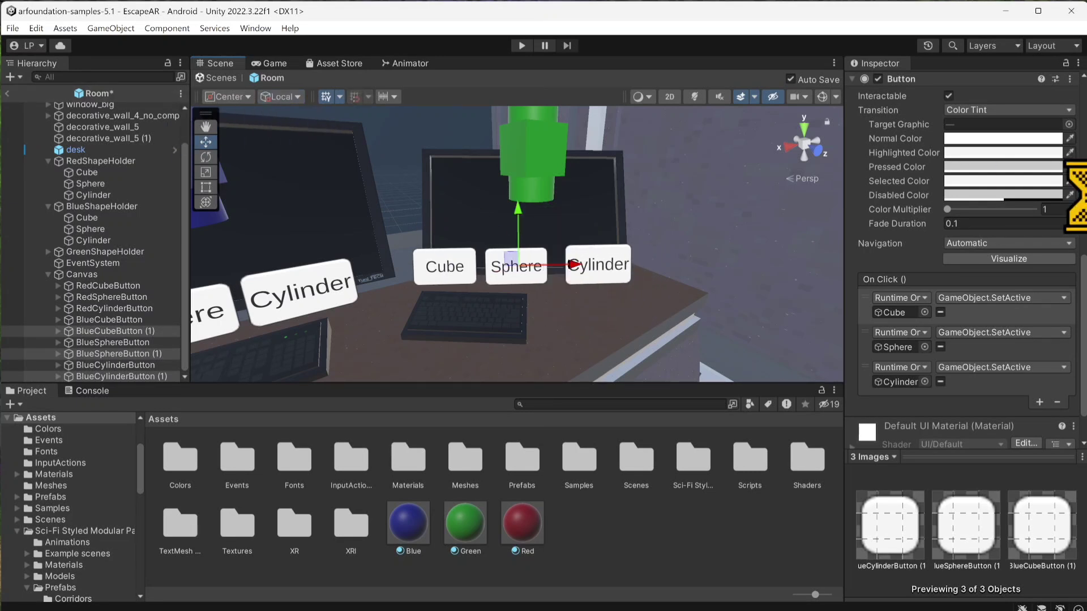
{"action": "key", "text": "ctrl+s"}
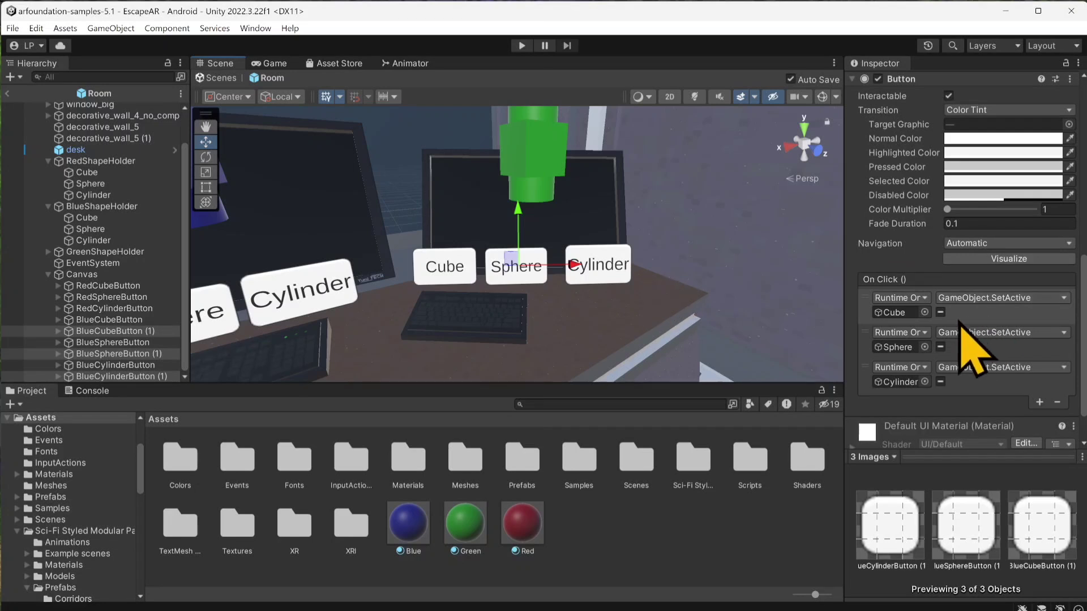
Step: Assign GreenShapeHolder's Cube, Sphere and Cylinder as the targets of the three On Click events on the copied buttons
{"action": "scroll", "coordinate": [974, 345], "scroll_direction": "down", "scroll_amount": 2}
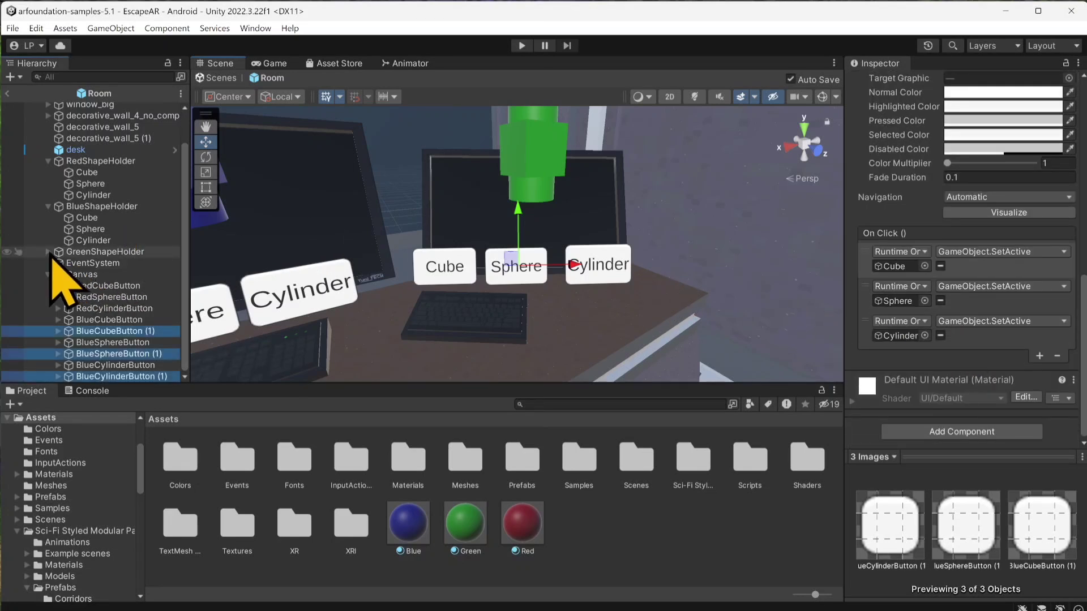
{"action": "left_click", "coordinate": [48, 251]}
{"action": "left_click_drag", "start_coordinate": [102, 263], "coordinate": [909, 266]}
{"action": "left_click_drag", "start_coordinate": [89, 274], "coordinate": [900, 302]}
{"action": "left_click_drag", "start_coordinate": [93, 286], "coordinate": [900, 335]}
Step: Set the function of all three On Click events on the copied buttons to GameObject.SetActive (bool)
{"action": "left_click", "coordinate": [962, 252]}
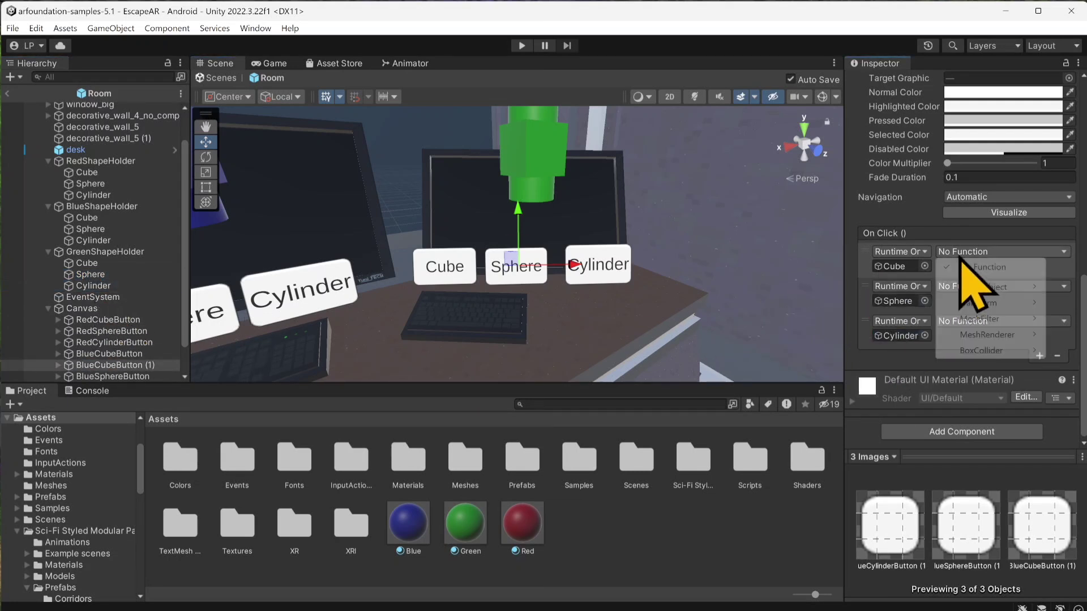
{"action": "mouse_move", "coordinate": [985, 287]}
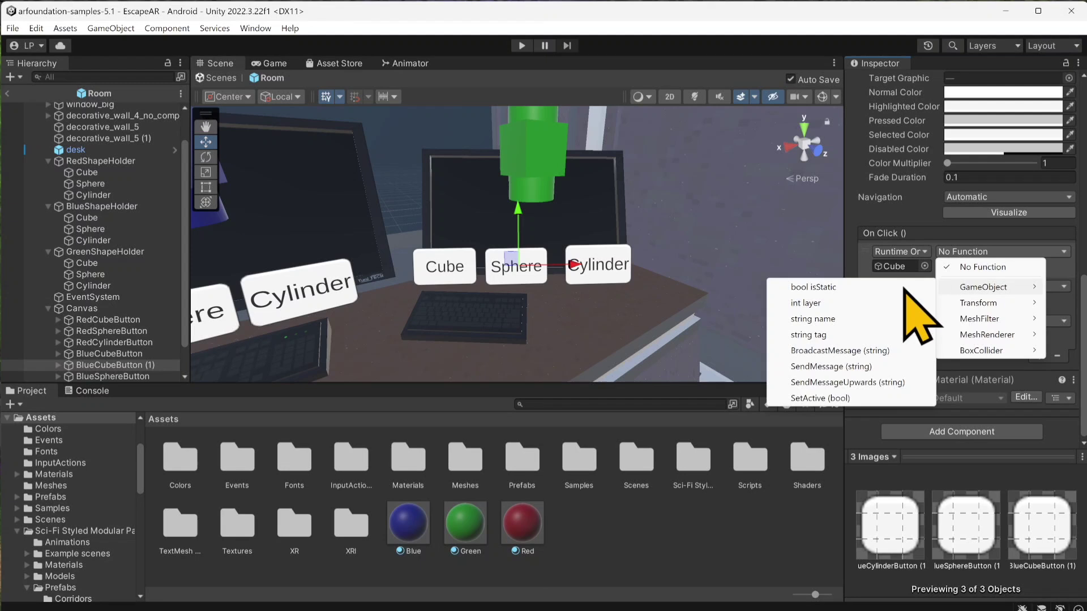
{"action": "left_click", "coordinate": [815, 398]}
{"action": "left_click", "coordinate": [960, 286]}
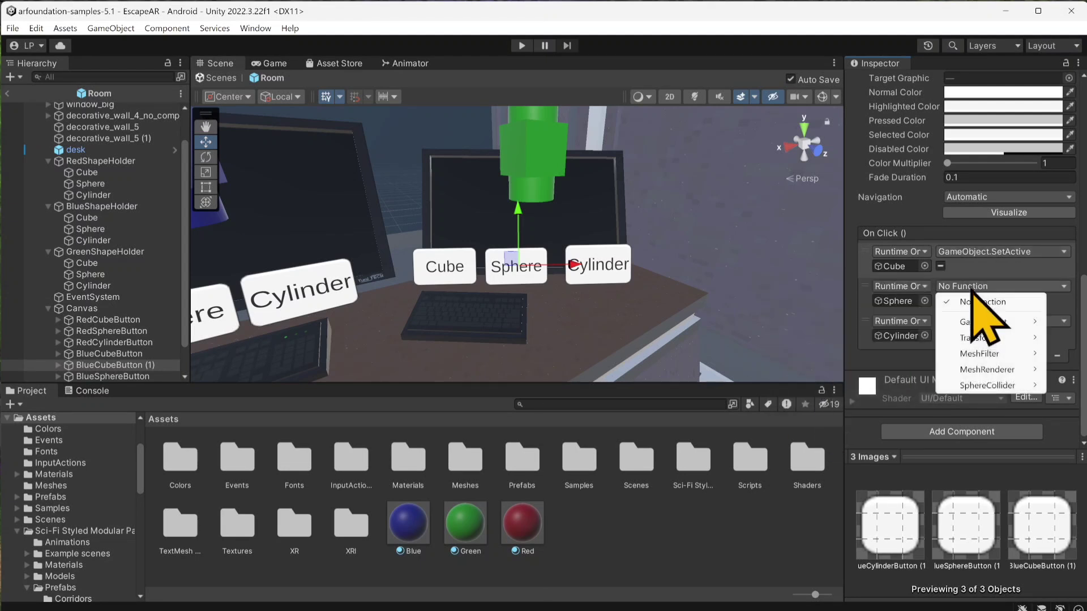
{"action": "mouse_move", "coordinate": [963, 322]}
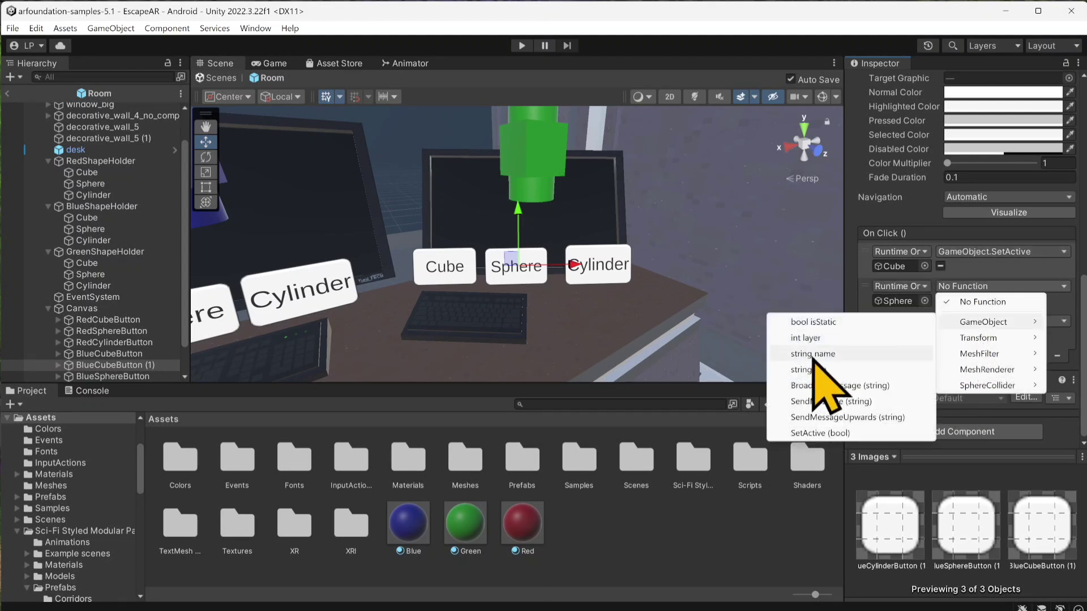
{"action": "left_click", "coordinate": [815, 432]}
{"action": "left_click", "coordinate": [963, 321]}
{"action": "mouse_move", "coordinate": [969, 356]}
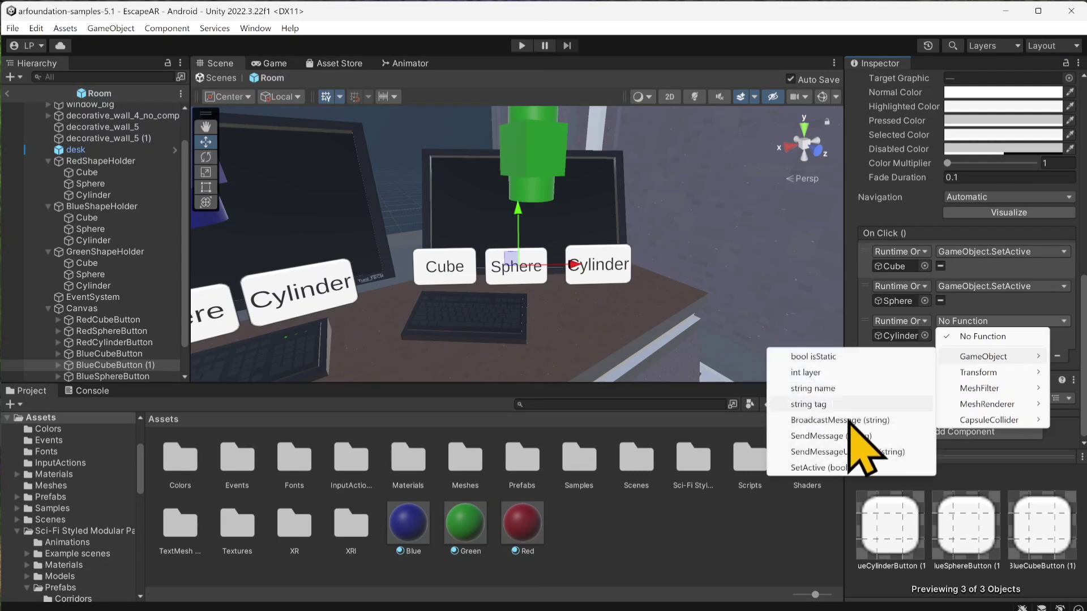
{"action": "left_click", "coordinate": [815, 468]}
Step: Reorder the Canvas children so the copied cube, sphere and cylinder buttons sit together, in that order, below BlueCylinderButton
{"action": "scroll", "coordinate": [167, 277], "scroll_direction": "down", "scroll_amount": 1}
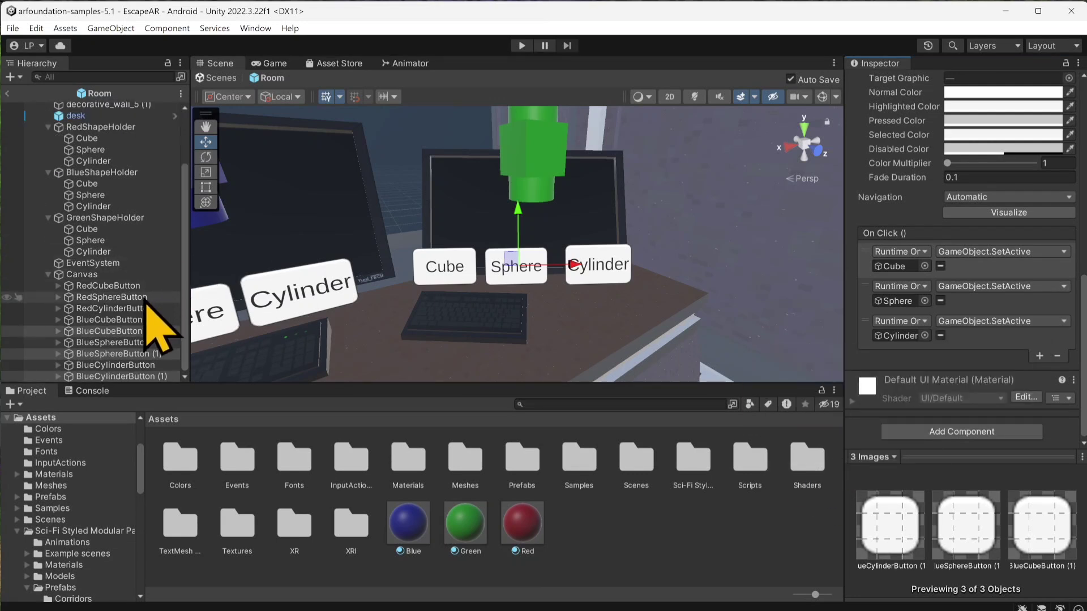
{"action": "mouse_move", "coordinate": [130, 352]}
{"action": "left_mouse_down"}
{"action": "mouse_move", "coordinate": [139, 375]}
{"action": "mouse_move", "coordinate": [125, 368]}
{"action": "mouse_move", "coordinate": [131, 357]}
{"action": "left_mouse_up"}
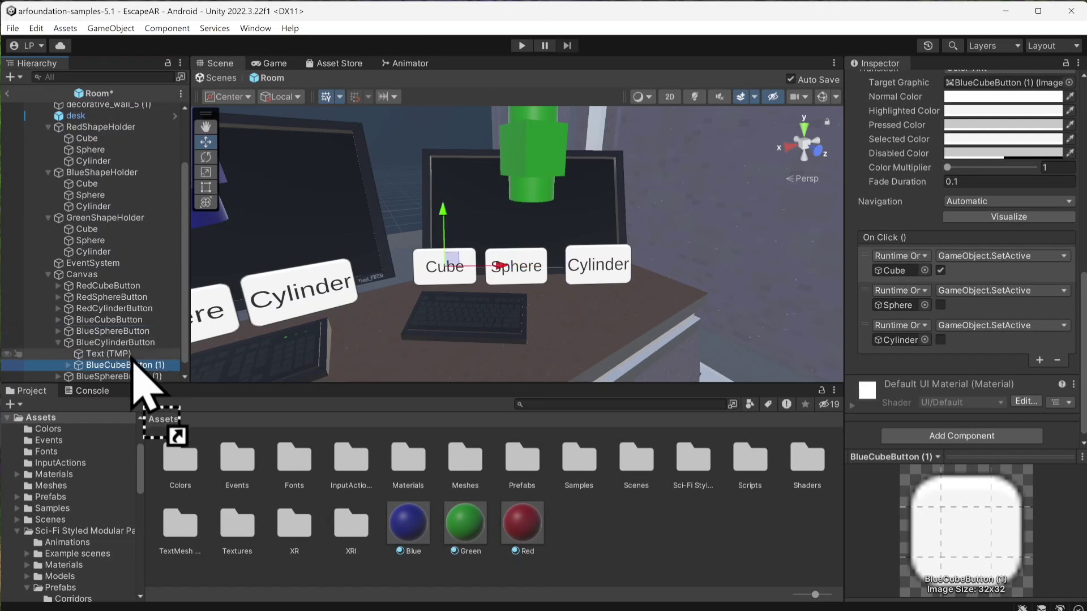
{"action": "left_click", "coordinate": [58, 343]}
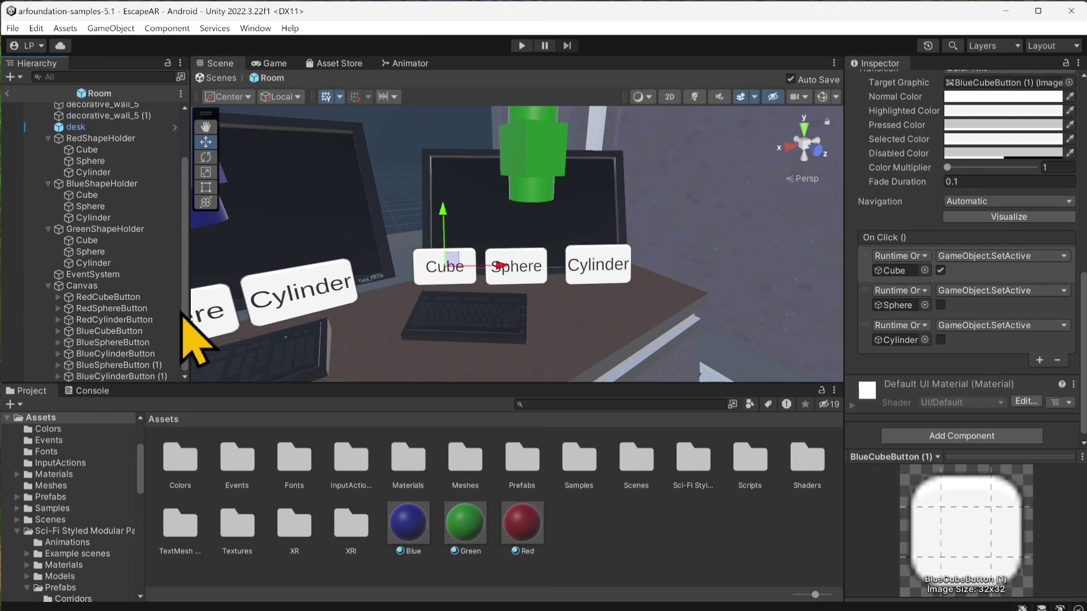
{"action": "left_click", "coordinate": [119, 367]}
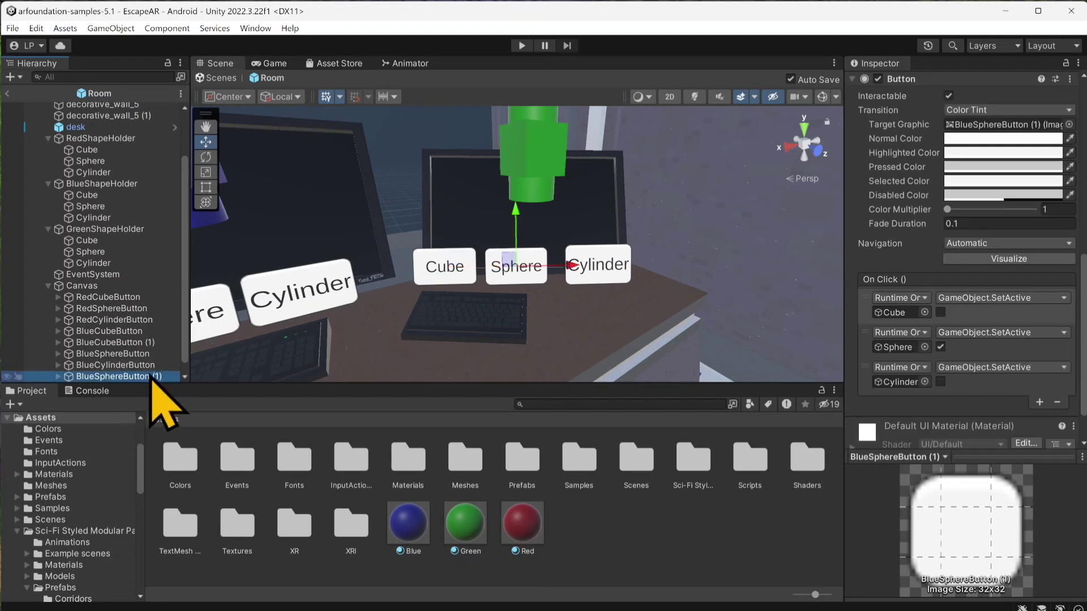
{"action": "scroll", "coordinate": [134, 368], "scroll_direction": "down", "scroll_amount": 1}
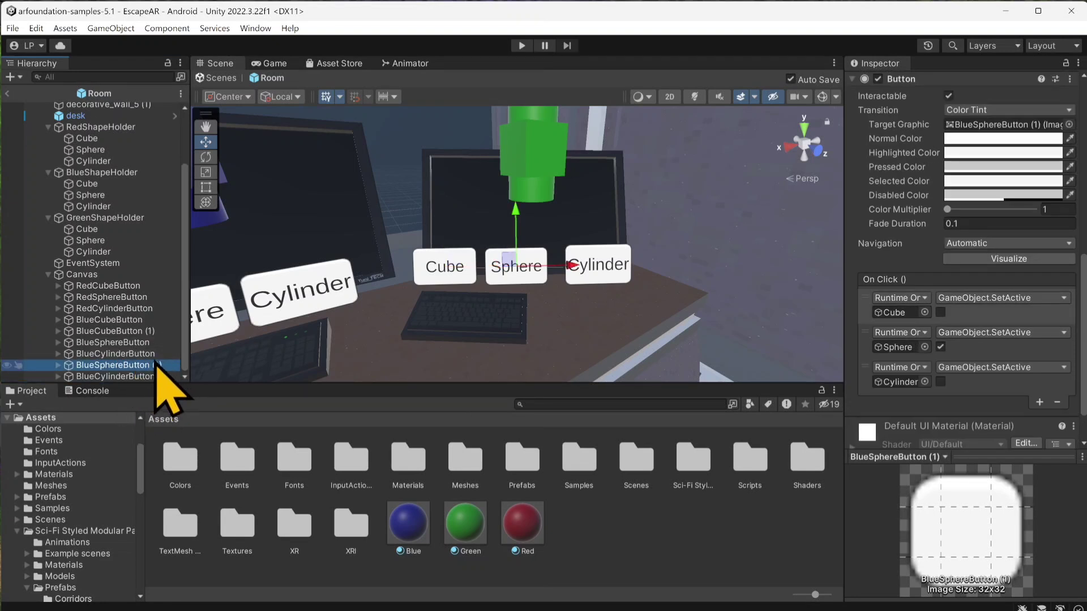
{"action": "left_click_drag", "start_coordinate": [156, 365], "coordinate": [125, 367]}
{"action": "left_click_drag", "start_coordinate": [119, 362], "coordinate": [120, 360]}
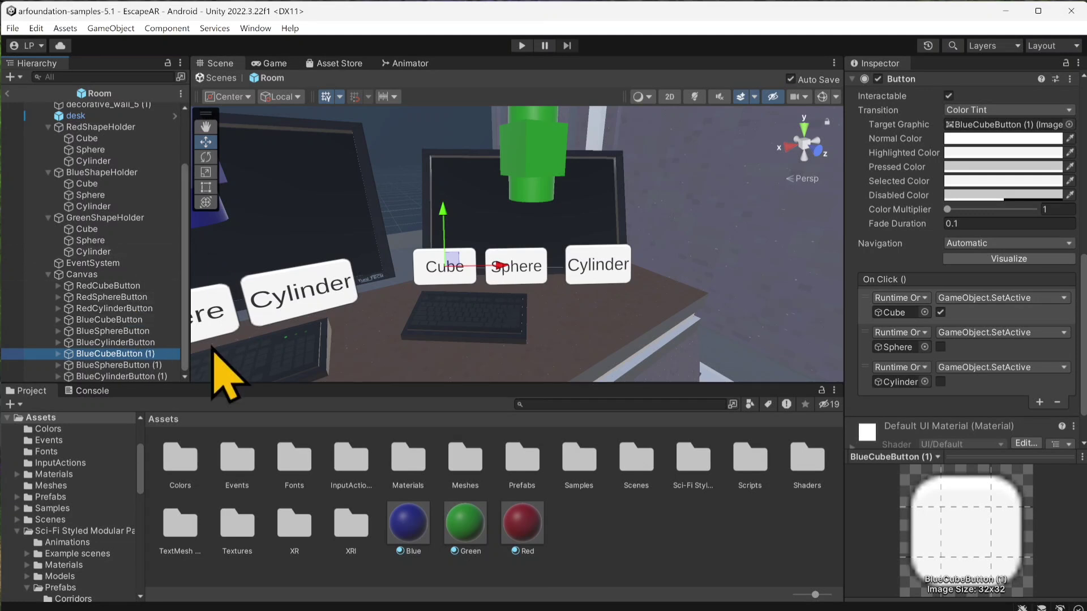
Step: Check which shapes the copied cube button's On Click events target, and rename the button GreenCubeButton
{"action": "left_click", "coordinate": [894, 318]}
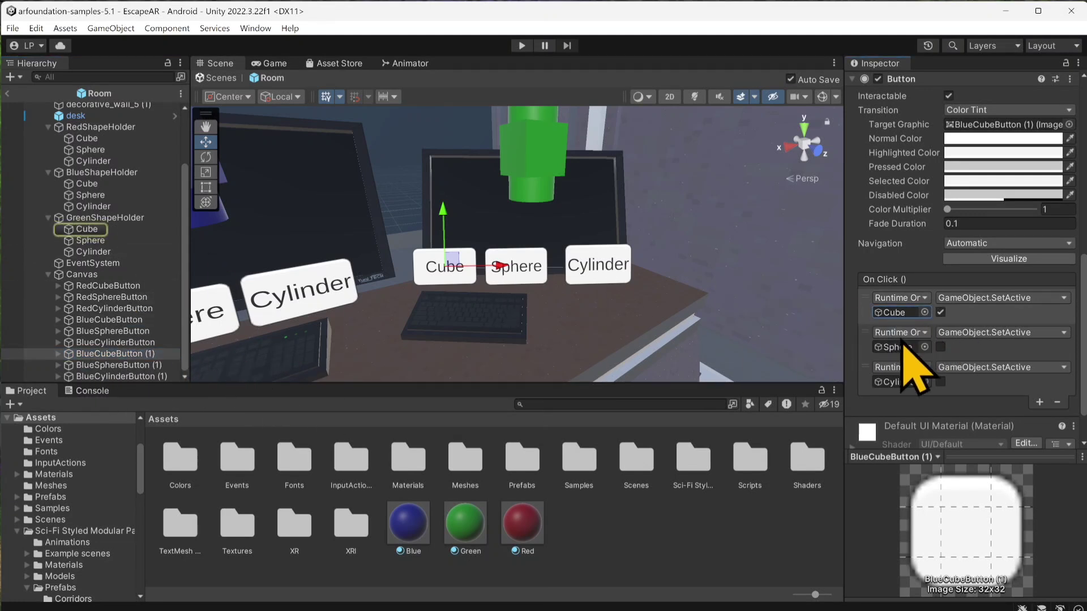
{"action": "left_click", "coordinate": [898, 347]}
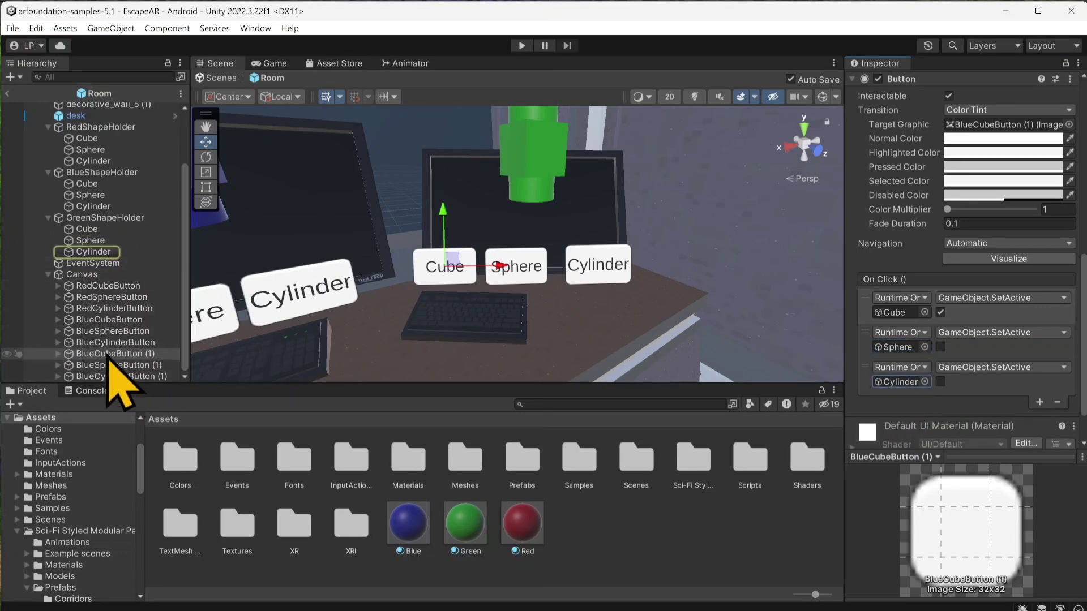
{"action": "scroll", "coordinate": [918, 147], "scroll_direction": "up", "scroll_amount": 10}
{"action": "scroll", "coordinate": [913, 109], "scroll_direction": "up", "scroll_amount": 3}
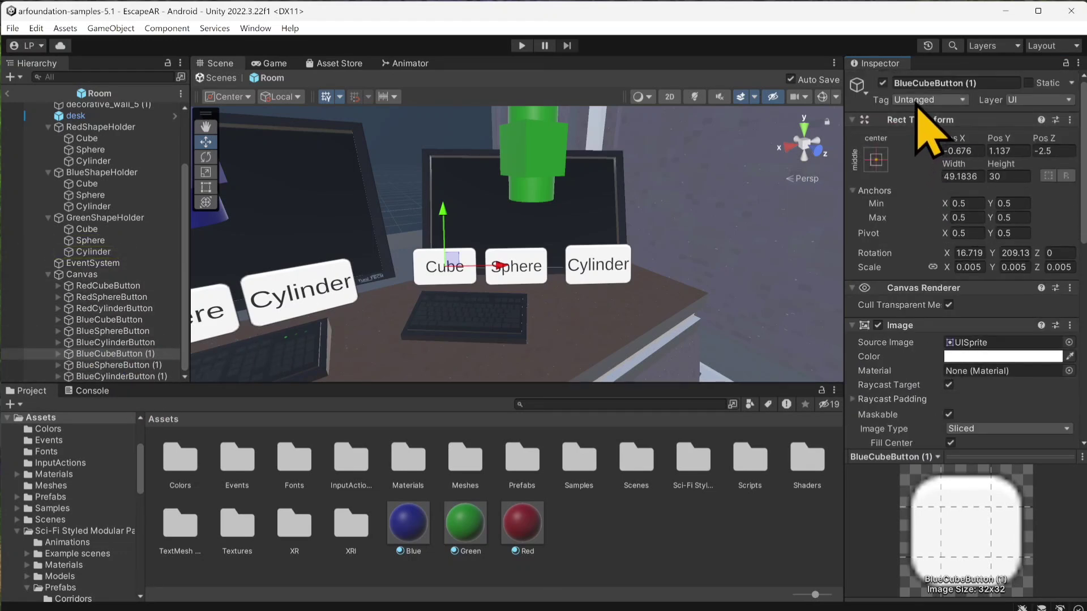
{"action": "left_click", "coordinate": [920, 83]}
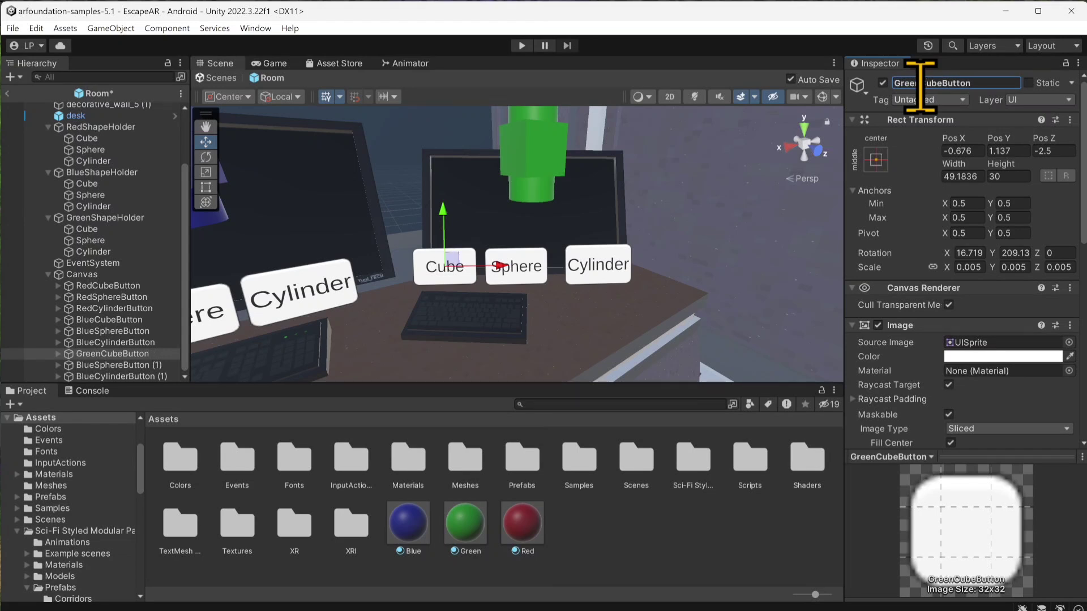
Step: Rename the copied sphere button GreenSphereButton and start renaming the copied cylinder button to match
{"action": "left_click", "coordinate": [125, 365]}
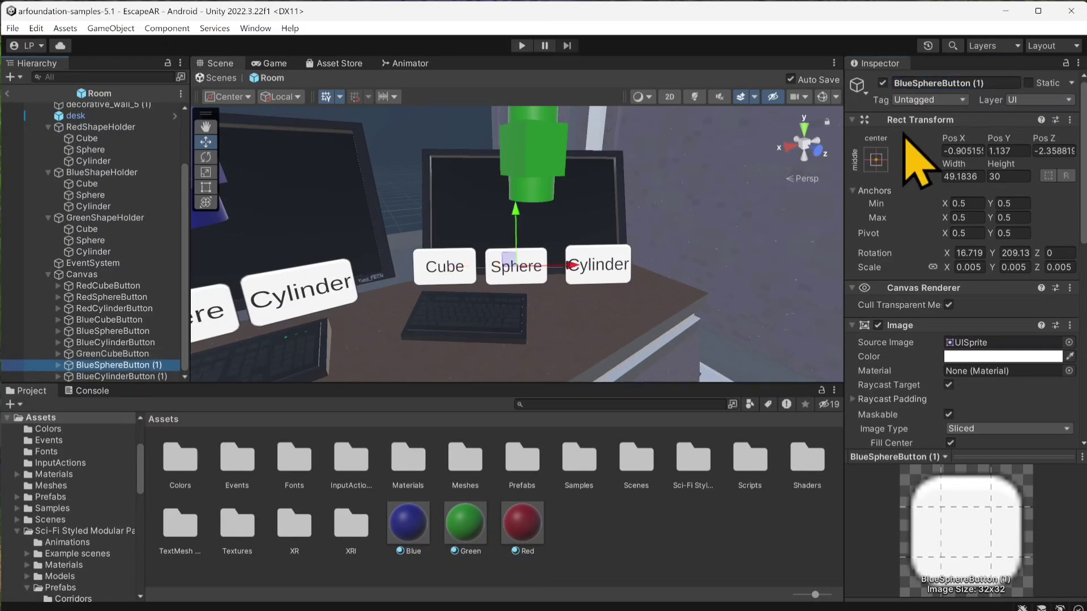
{"action": "left_click", "coordinate": [947, 84]}
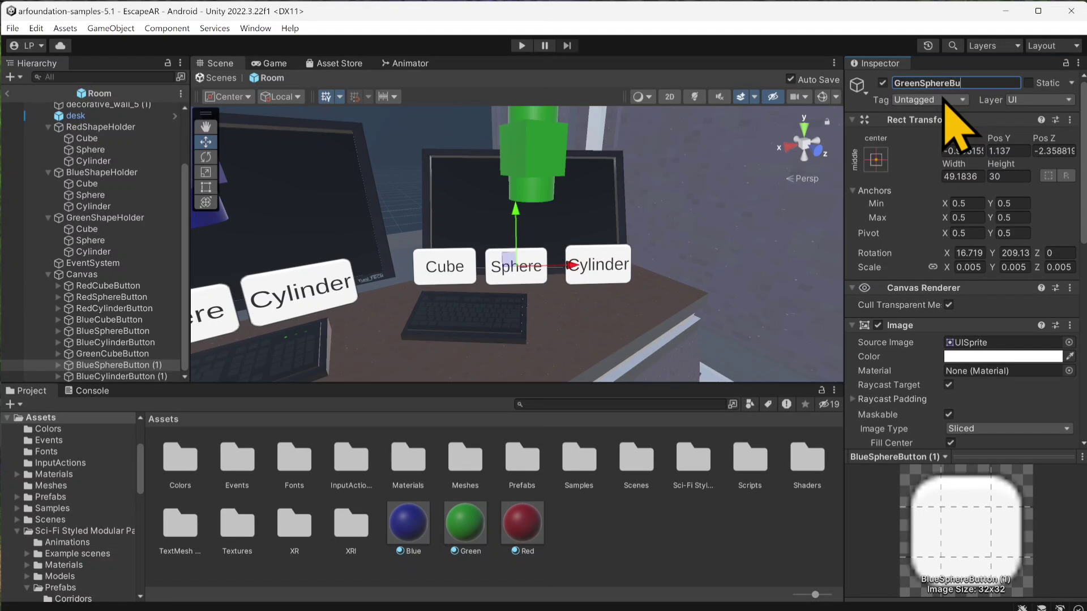
{"action": "left_click", "coordinate": [138, 377]}
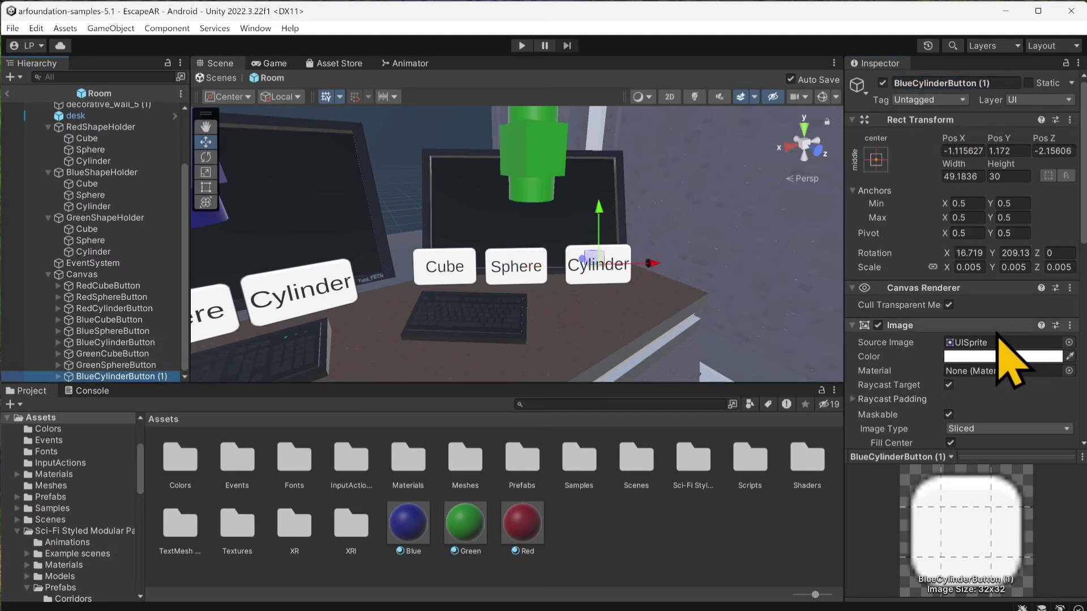
{"action": "left_click", "coordinate": [942, 83]}
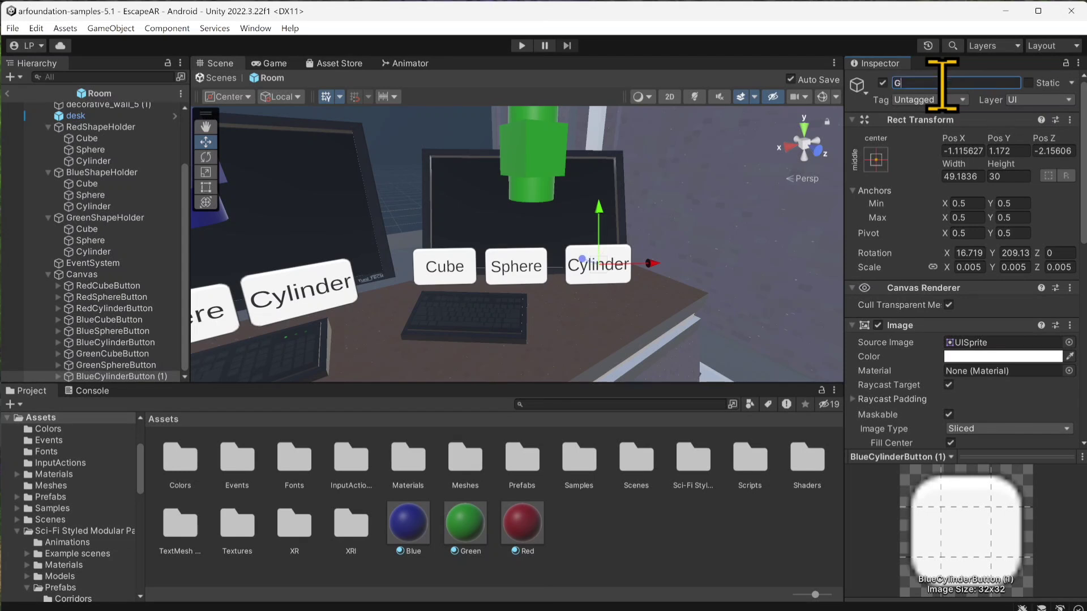
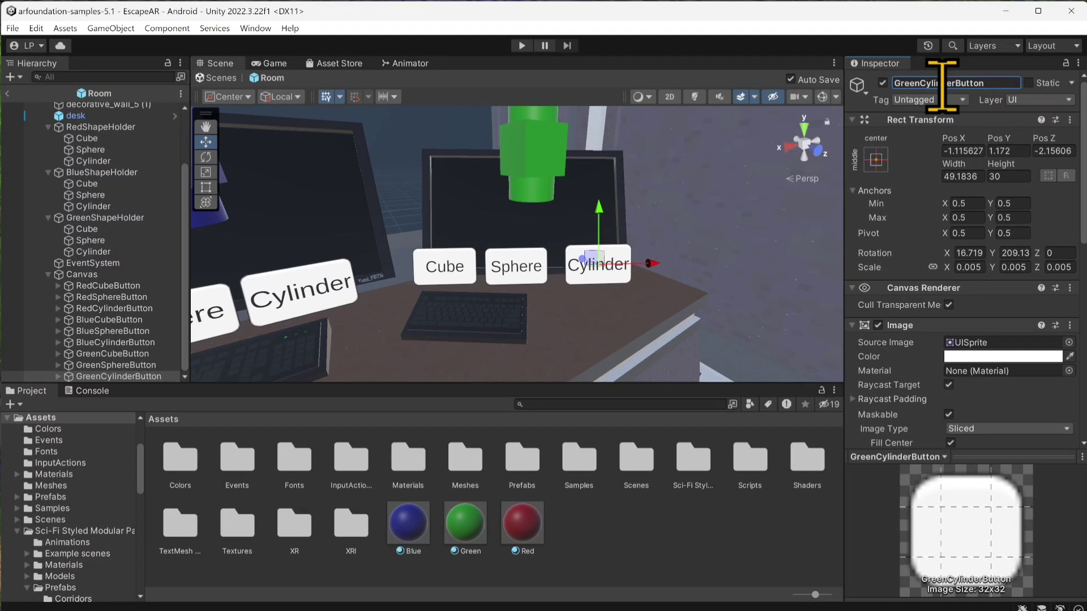
Step: Finish renaming the copied cylinder button as GreenCylinderButton
{"action": "left_click", "coordinate": [134, 378]}
{"action": "scroll", "coordinate": [396, 334], "scroll_direction": "down", "scroll_amount": 14}
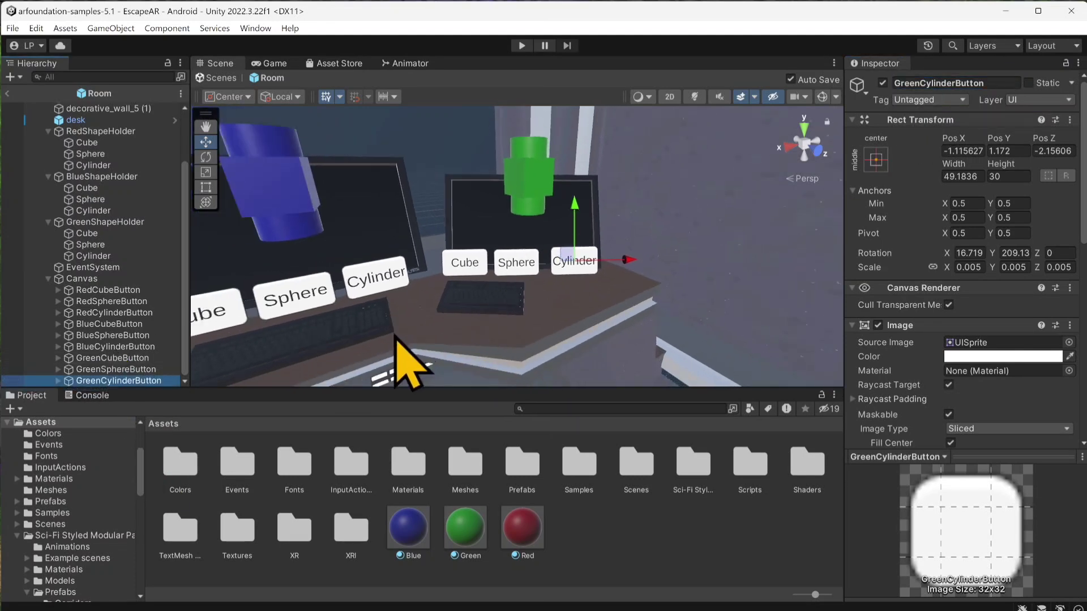
{"action": "scroll", "coordinate": [388, 334], "scroll_direction": "down", "scroll_amount": 12}
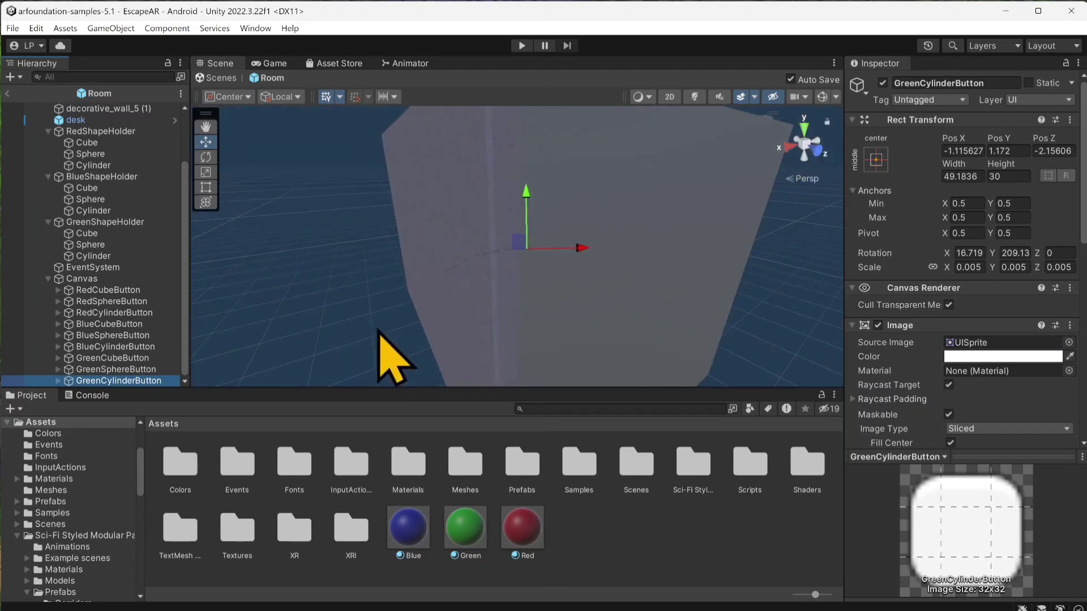
{"action": "middle_click_drag", "start_coordinate": [375, 329], "coordinate": [485, 386]}
{"action": "left_click_drag", "start_coordinate": [349, 271], "coordinate": [438, 249], "text": "alt"}
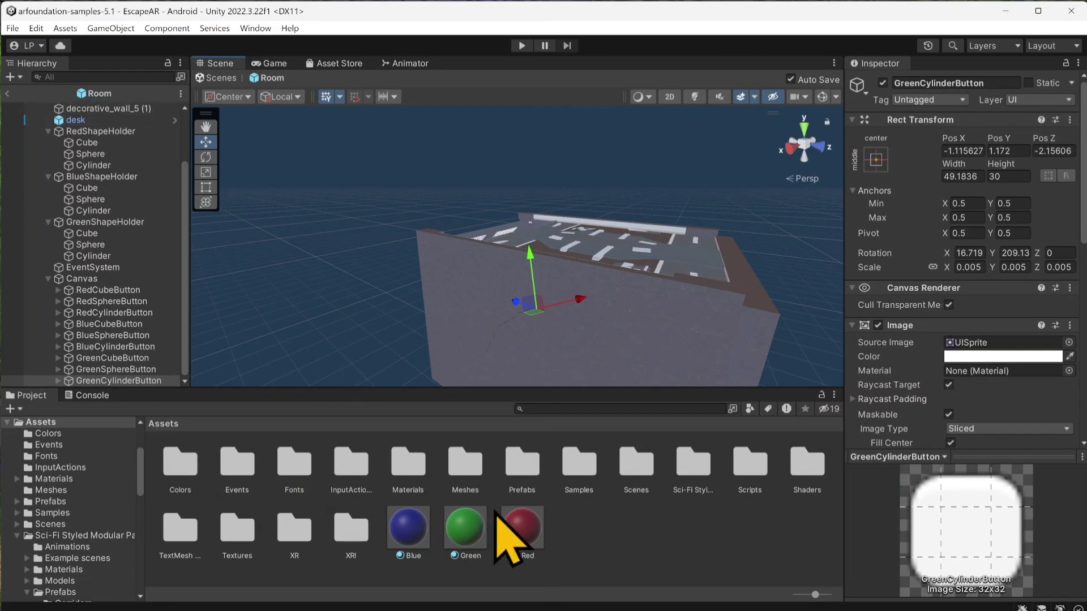
Step: Show the Prefabs folder's assets and leave the Room prefab to return to the EscapeAR scene
{"action": "left_click", "coordinate": [521, 477]}
{"action": "double_click", "coordinate": [521, 477]}
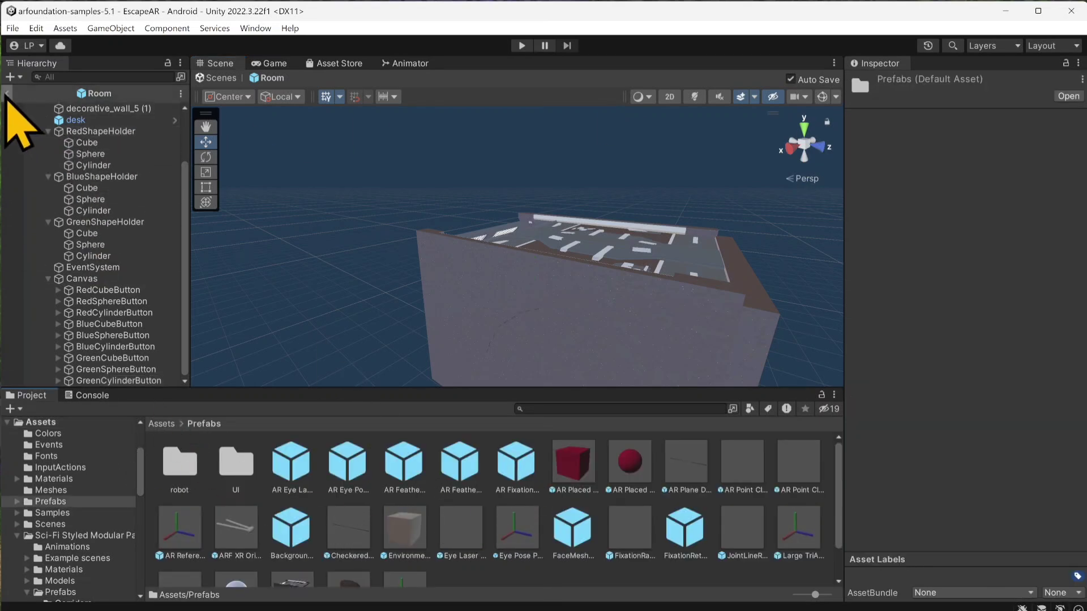
{"action": "left_click", "coordinate": [7, 93]}
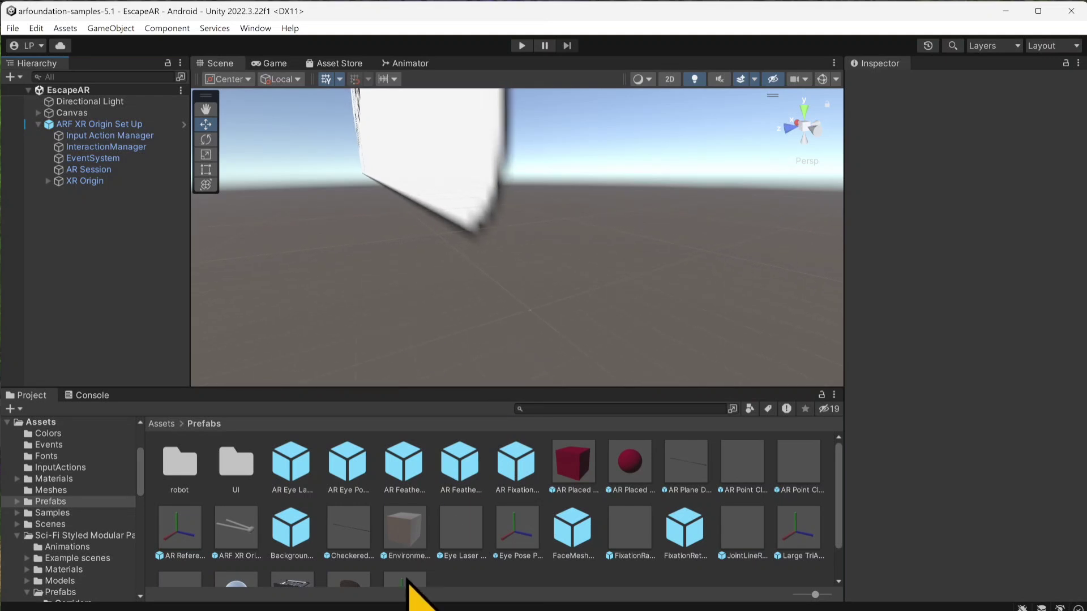
{"action": "scroll", "coordinate": [406, 580], "scroll_direction": "down", "scroll_amount": 2}
{"action": "double_click", "coordinate": [291, 552]}
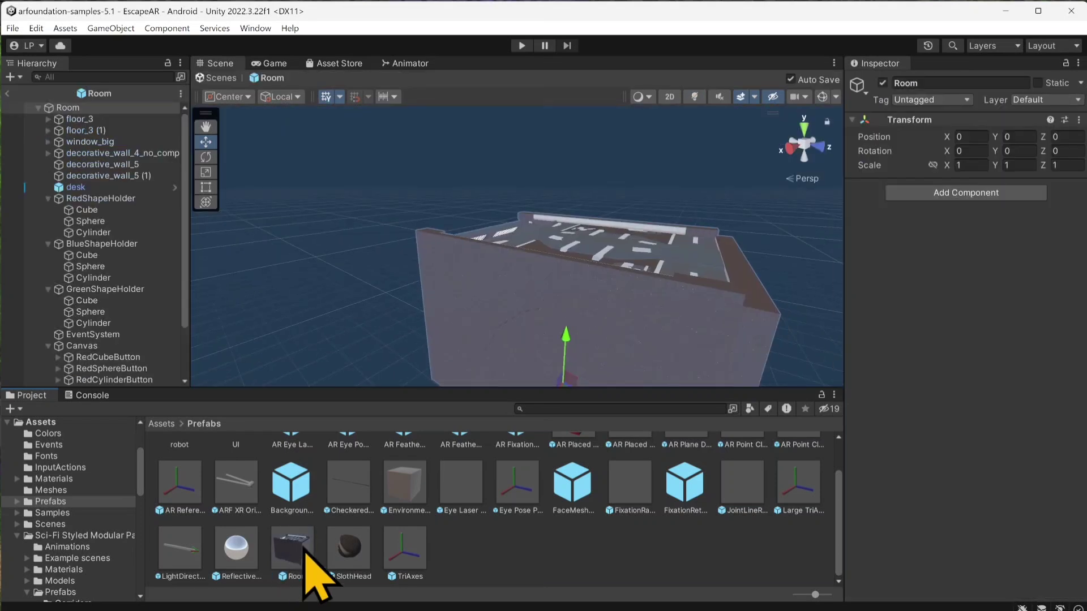
{"action": "left_click", "coordinate": [363, 565]}
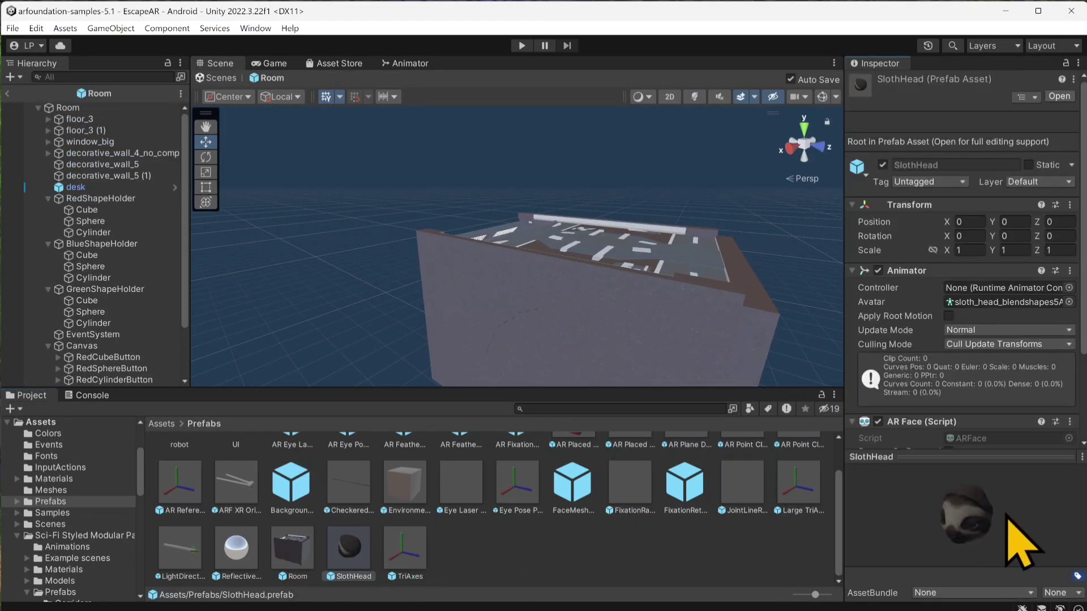
{"action": "left_click_drag", "start_coordinate": [1006, 516], "coordinate": [970, 506]}
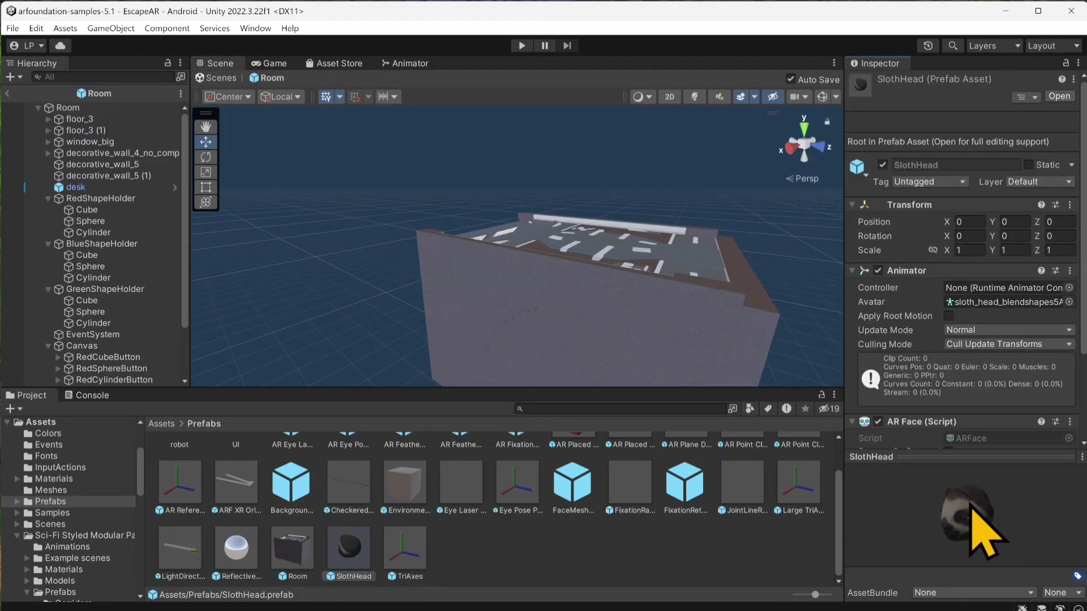
{"action": "left_click", "coordinate": [289, 550]}
{"action": "left_click", "coordinate": [7, 92]}
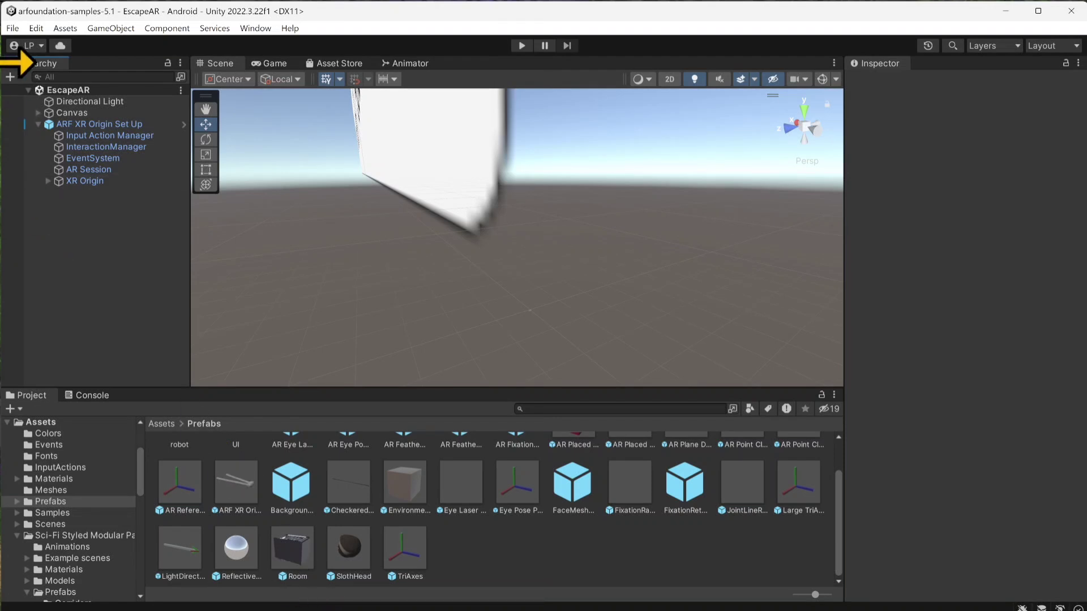
Step: Create a new scene from the Basic (Built-in) template and add the Room prefab to it
{"action": "left_click", "coordinate": [12, 29]}
{"action": "left_click", "coordinate": [40, 42]}
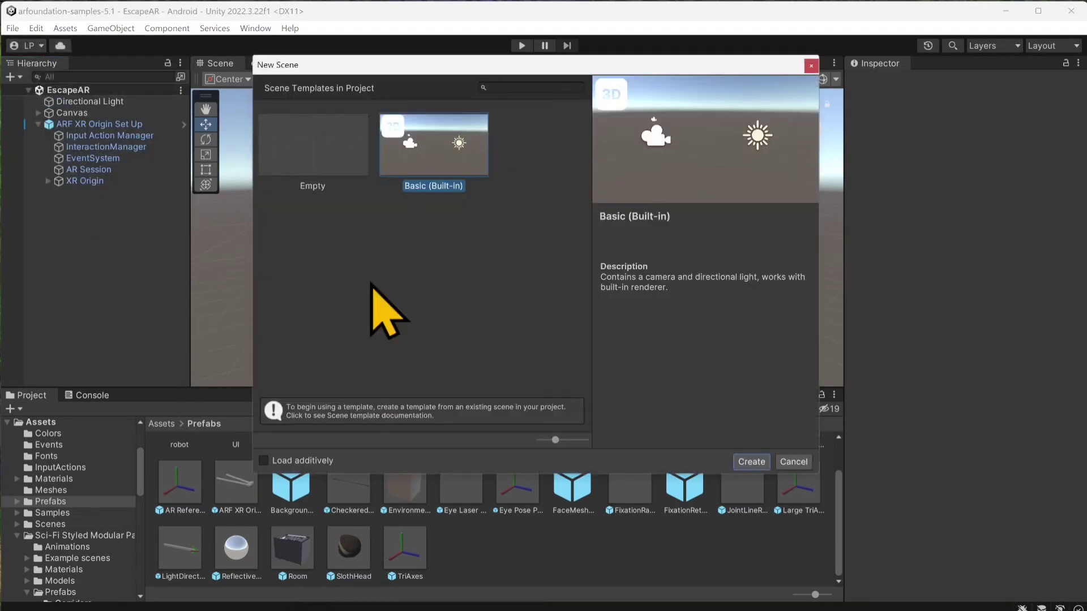
{"action": "double_click", "coordinate": [389, 153]}
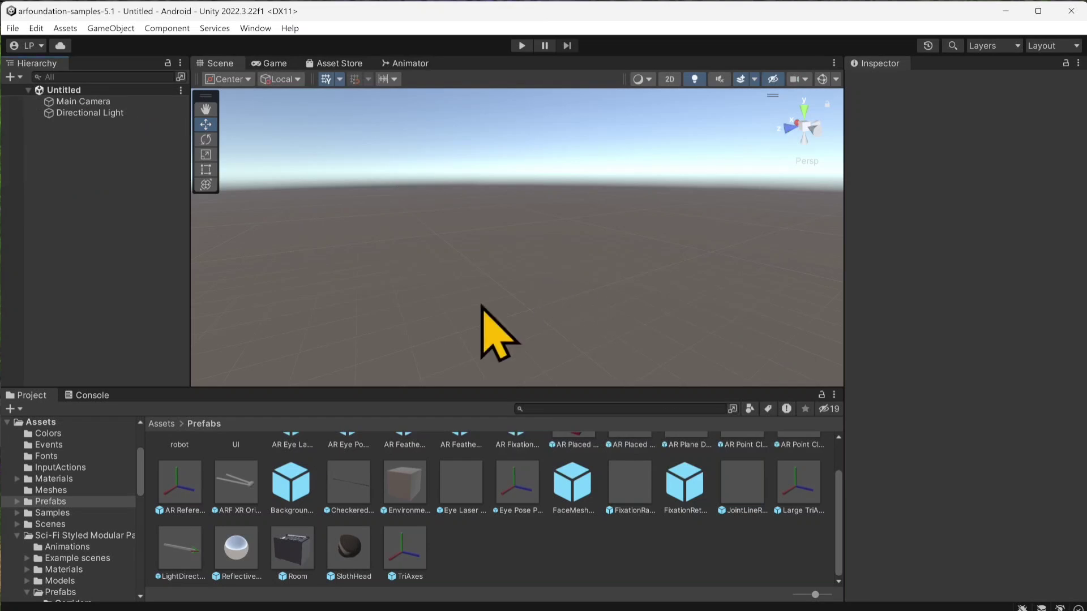
{"action": "left_click_drag", "start_coordinate": [293, 561], "coordinate": [170, 223]}
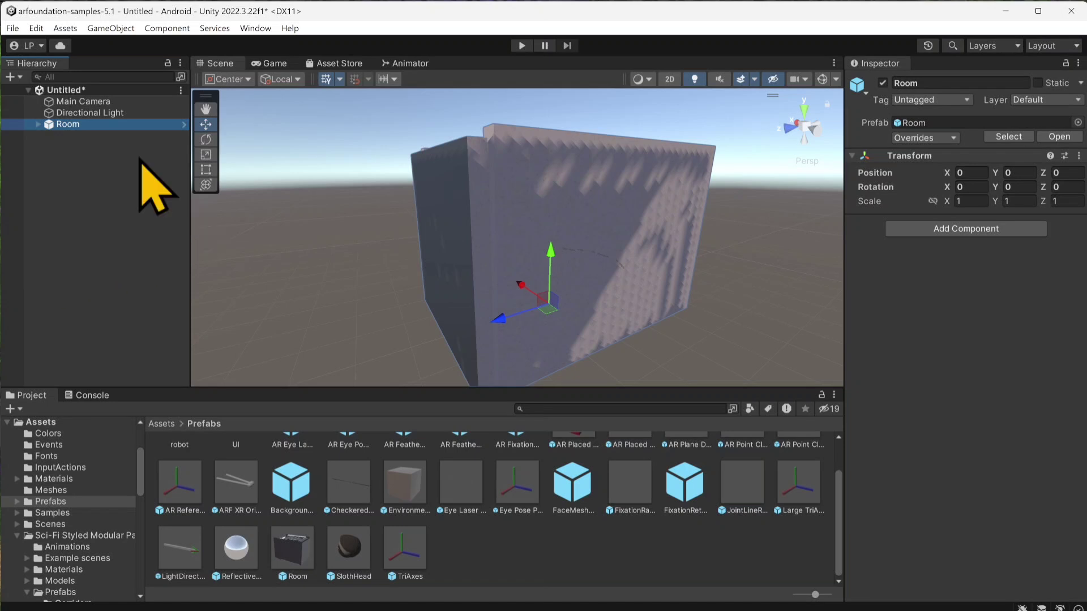
Step: Align the Main Camera with a view inside the room that faces the desk, monitors and all shape buttons
{"action": "left_click", "coordinate": [85, 102]}
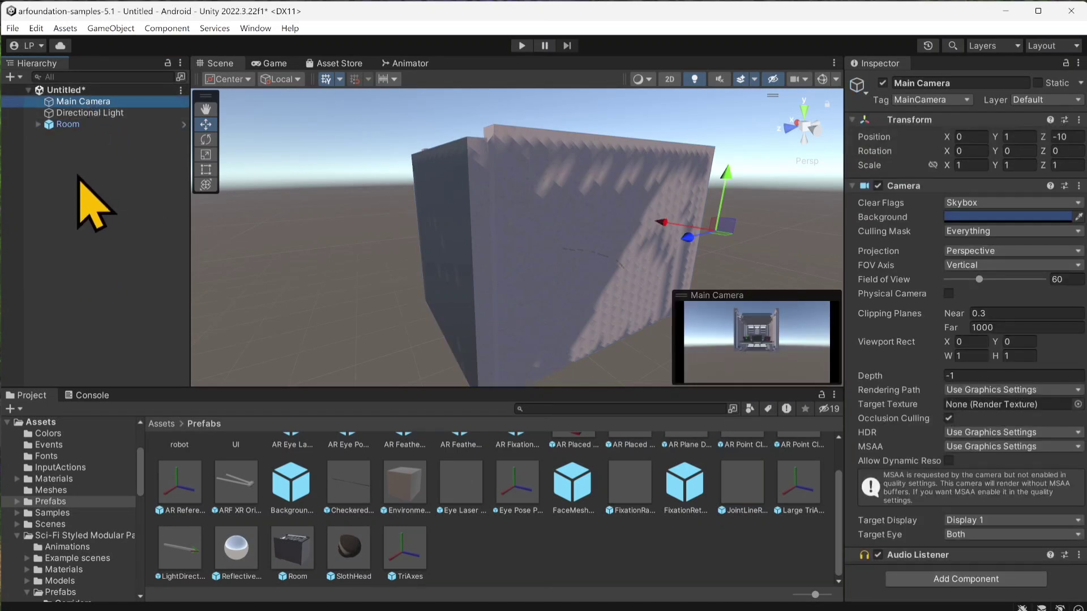
{"action": "scroll", "coordinate": [510, 246], "scroll_direction": "up", "scroll_amount": 6}
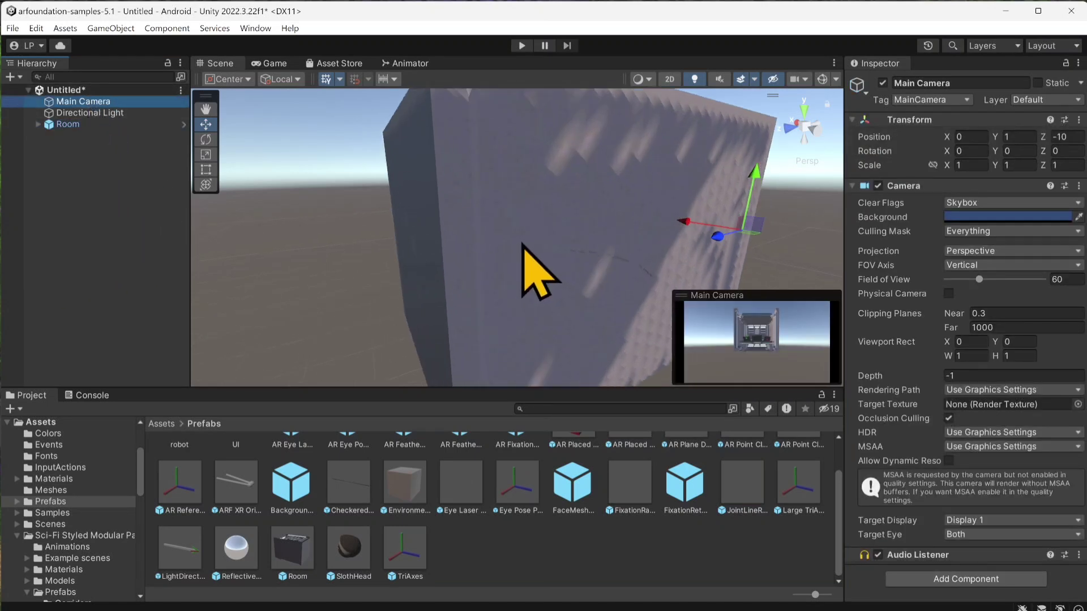
{"action": "scroll", "coordinate": [506, 243], "scroll_direction": "down", "scroll_amount": 1}
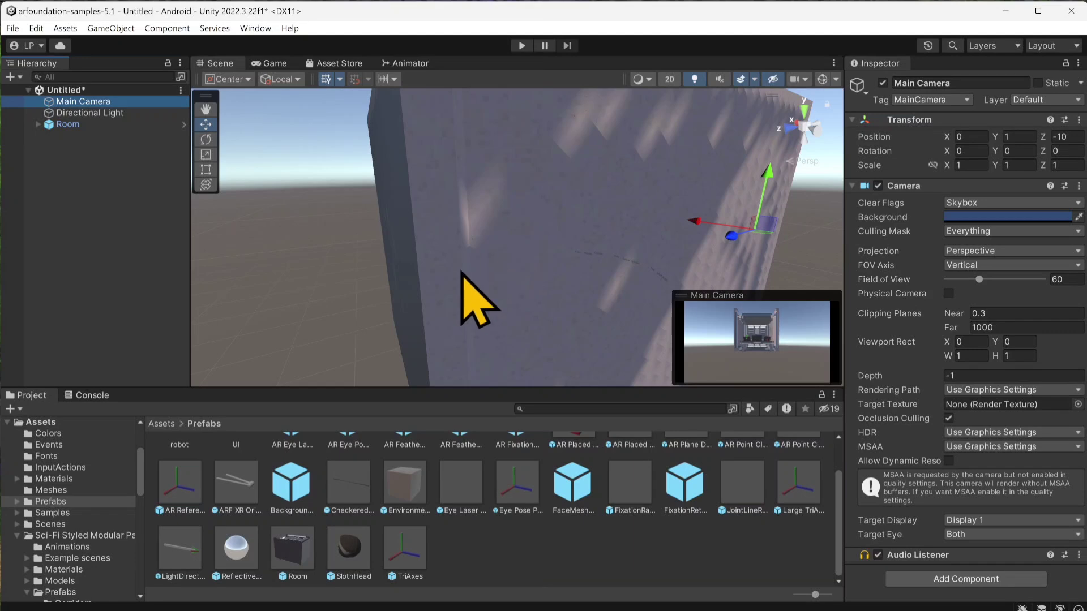
{"action": "scroll", "coordinate": [526, 258], "scroll_direction": "up", "scroll_amount": 5}
{"action": "right_click_drag", "start_coordinate": [497, 259], "coordinate": [561, 296]}
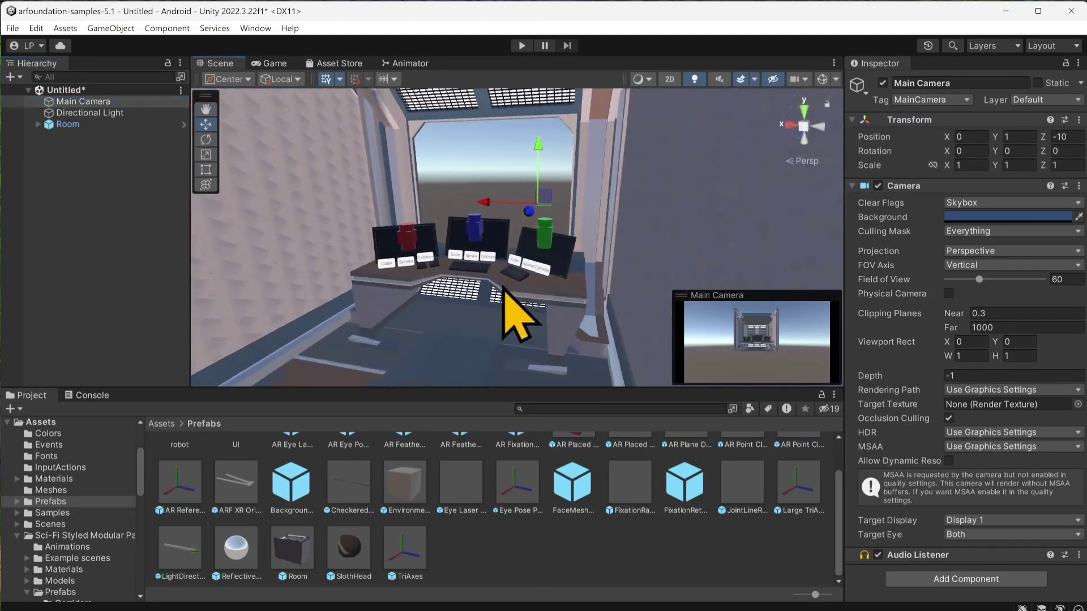
{"action": "scroll", "coordinate": [487, 285], "scroll_direction": "up", "scroll_amount": 3}
{"action": "middle_click_drag", "start_coordinate": [475, 284], "coordinate": [563, 253]}
{"action": "right_click_drag", "start_coordinate": [481, 260], "coordinate": [510, 265]}
{"action": "scroll", "coordinate": [461, 272], "scroll_direction": "up", "scroll_amount": 2}
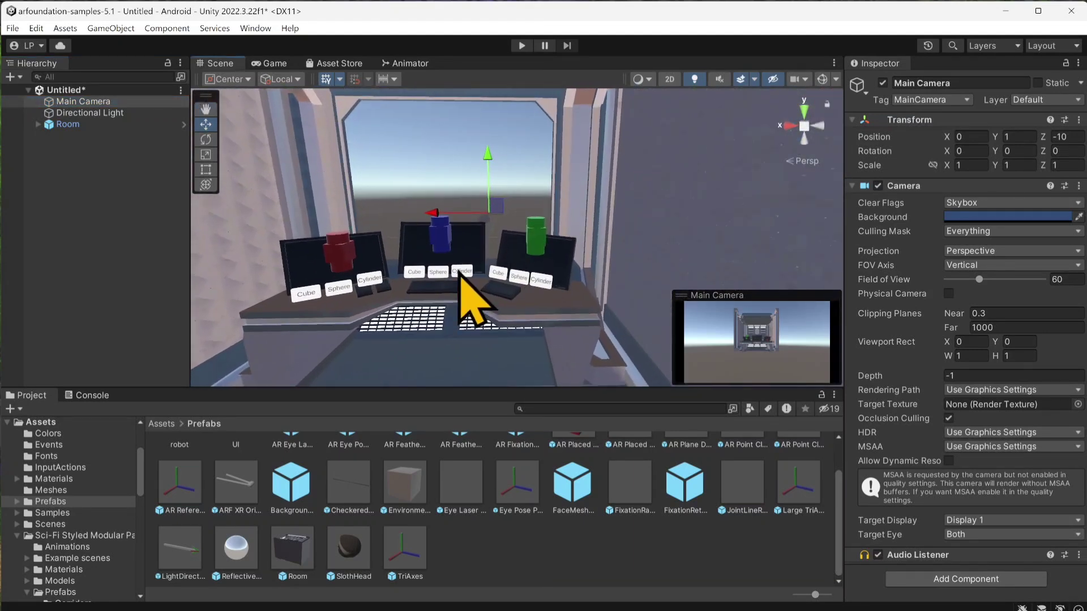
{"action": "middle_click_drag", "start_coordinate": [461, 273], "coordinate": [604, 264]}
{"action": "scroll", "coordinate": [468, 271], "scroll_direction": "up", "scroll_amount": 3}
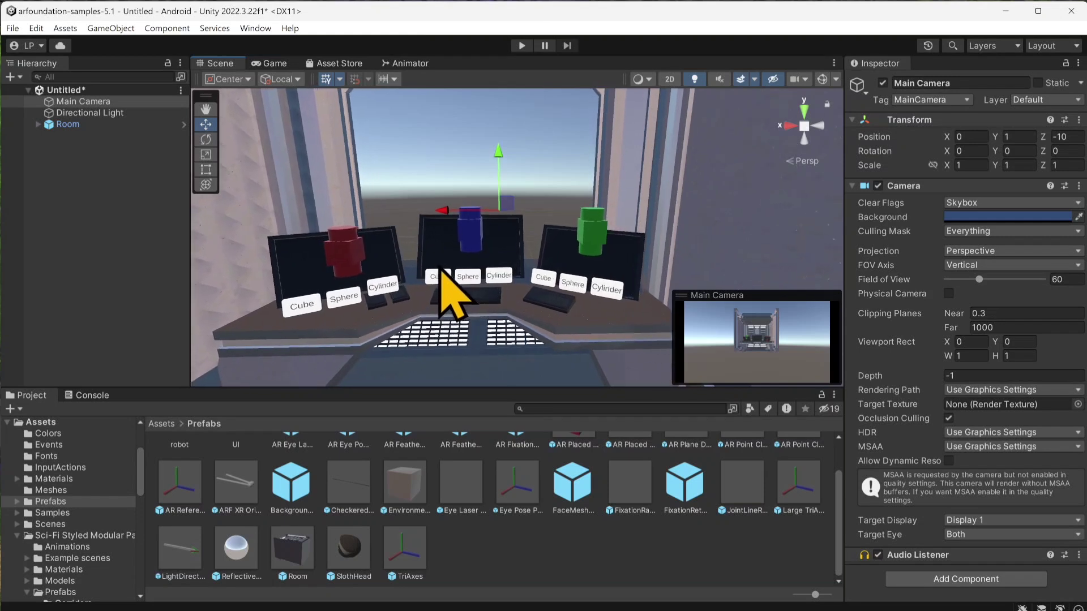
{"action": "right_click_drag", "start_coordinate": [403, 275], "coordinate": [401, 251]}
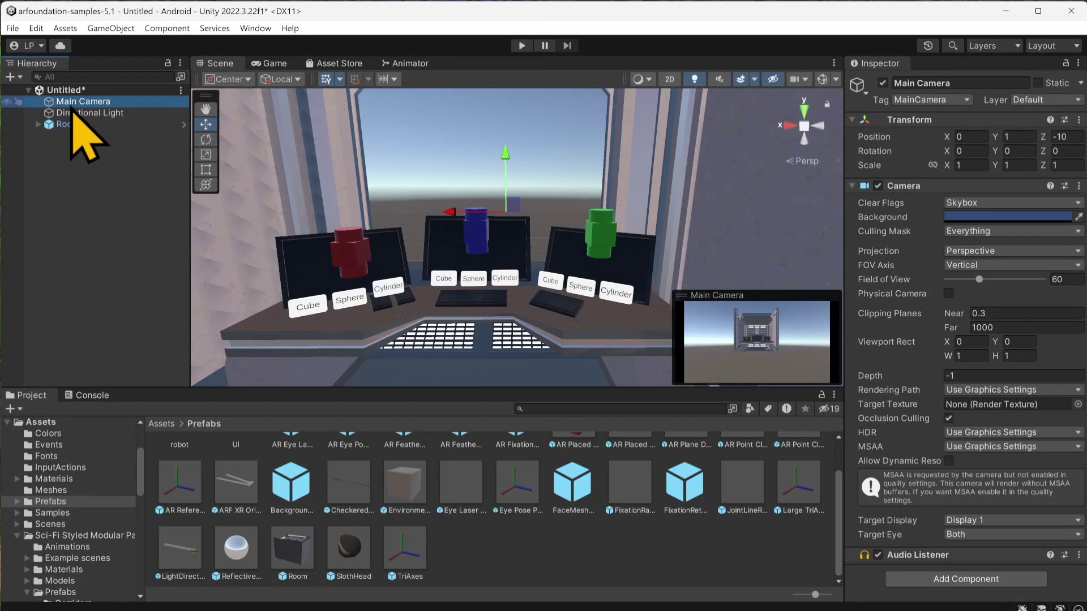
{"action": "key", "text": "ctrl+shift+f"}
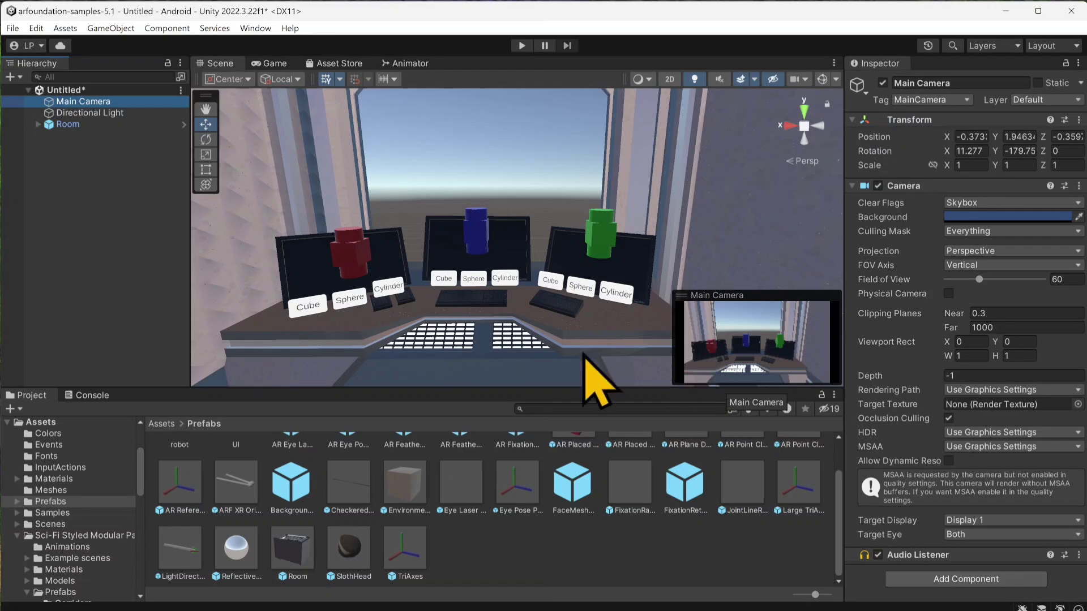
Step: Assign the Main Camera as the Event Camera of the Canvas inside Room
{"action": "left_click", "coordinate": [38, 125]}
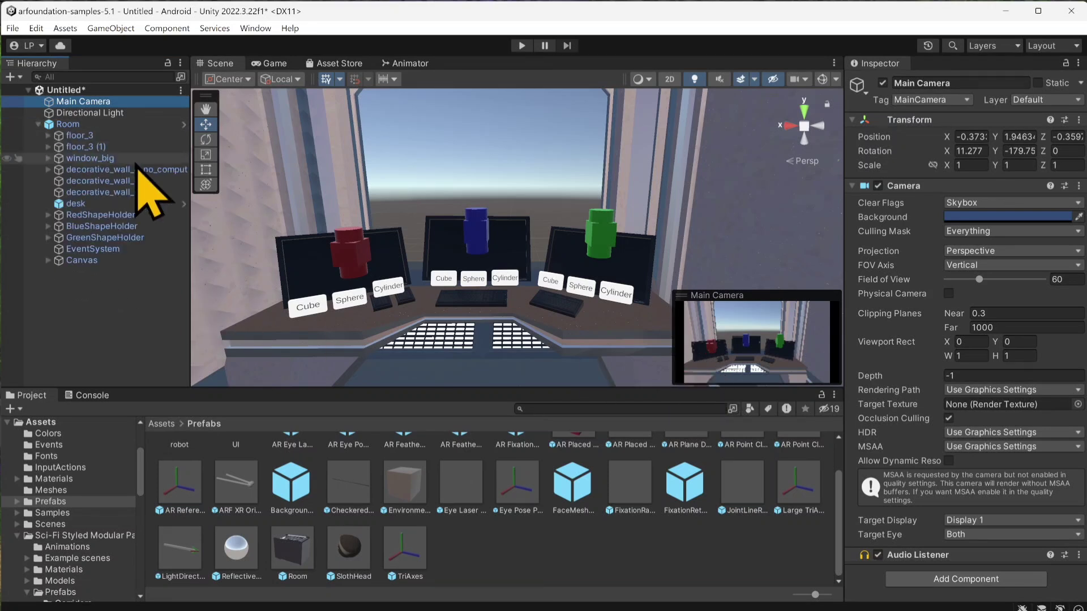
{"action": "left_click", "coordinate": [82, 261]}
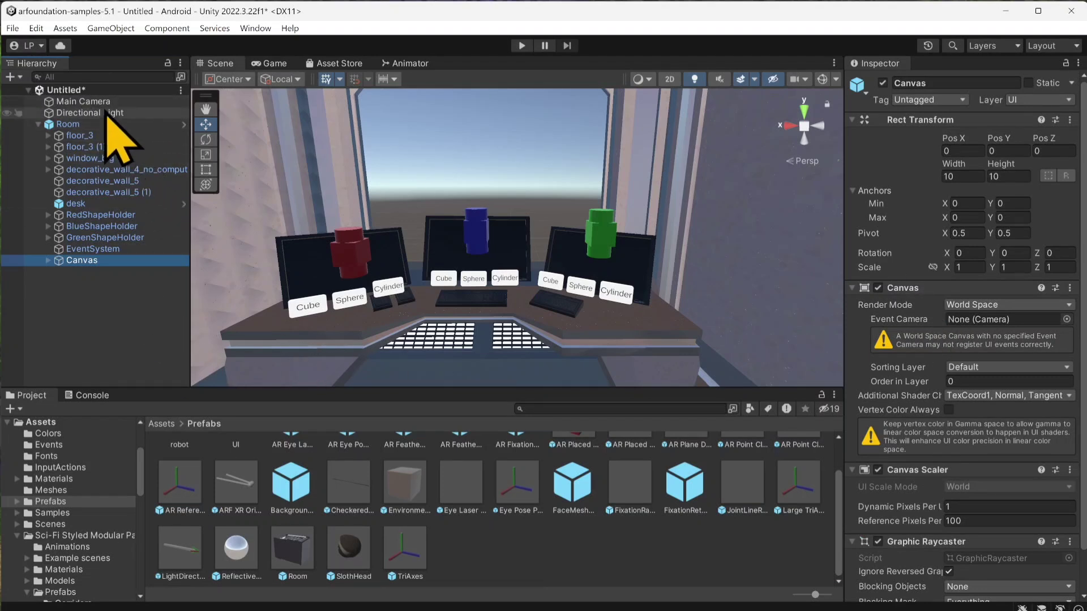
{"action": "left_click_drag", "start_coordinate": [105, 108], "coordinate": [962, 321]}
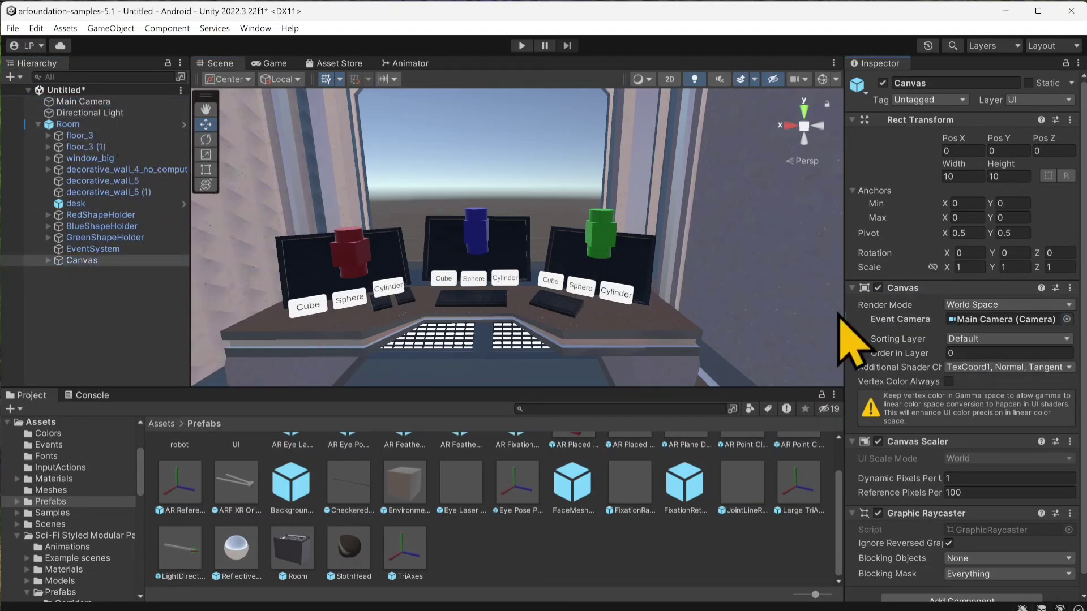
Step: Run the scene in the Game view and test the red Sphere, Cube and Cylinder buttons
{"action": "left_click", "coordinate": [267, 67]}
{"action": "left_click", "coordinate": [218, 64]}
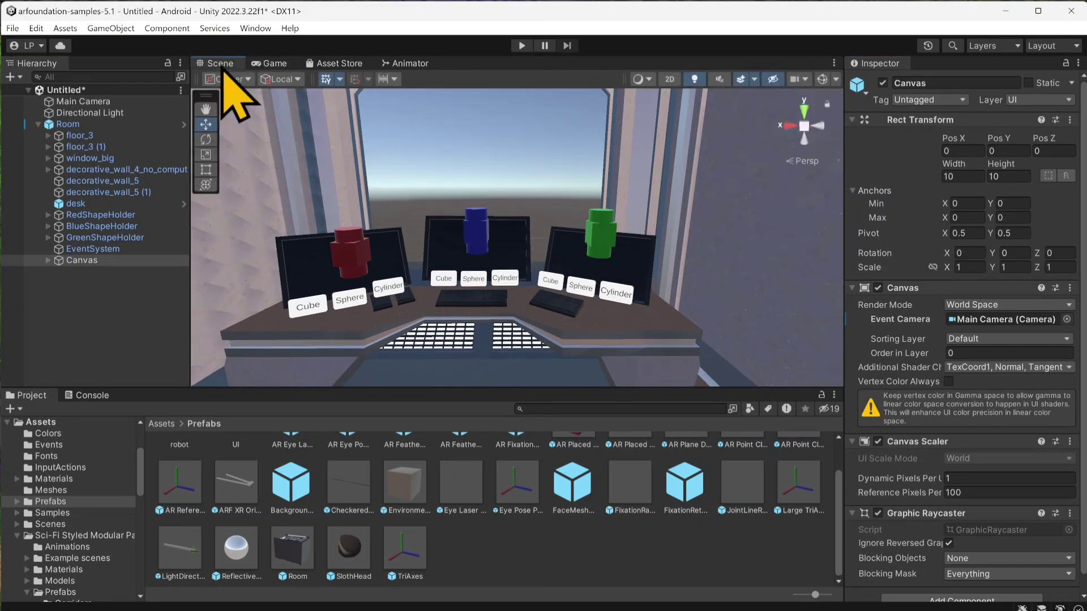
{"action": "left_click", "coordinate": [273, 64]}
{"action": "left_click", "coordinate": [522, 47]}
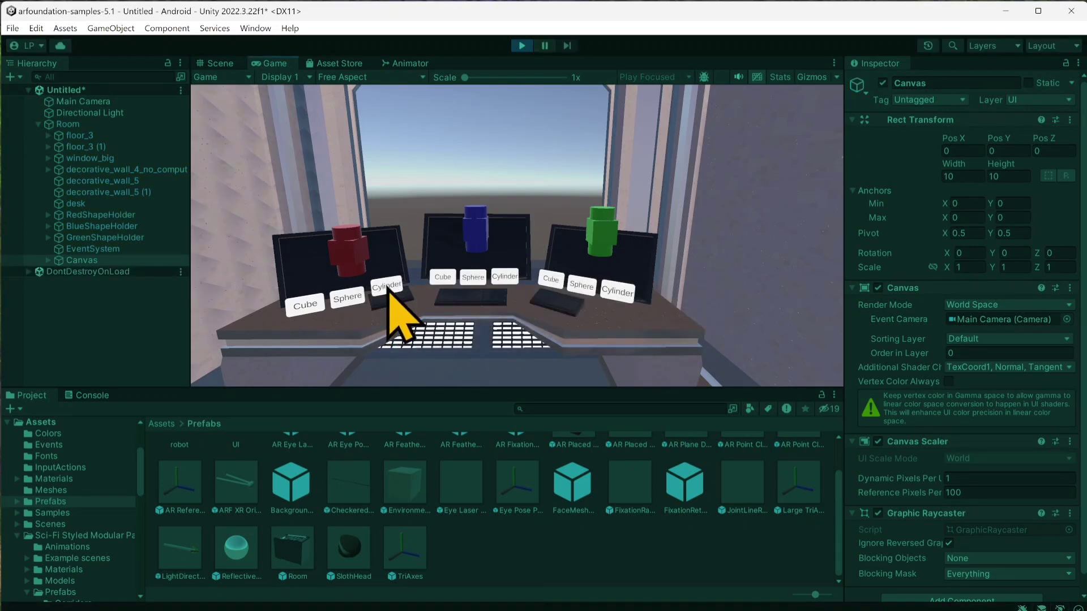
{"action": "left_click", "coordinate": [348, 299]}
{"action": "left_click", "coordinate": [306, 305]}
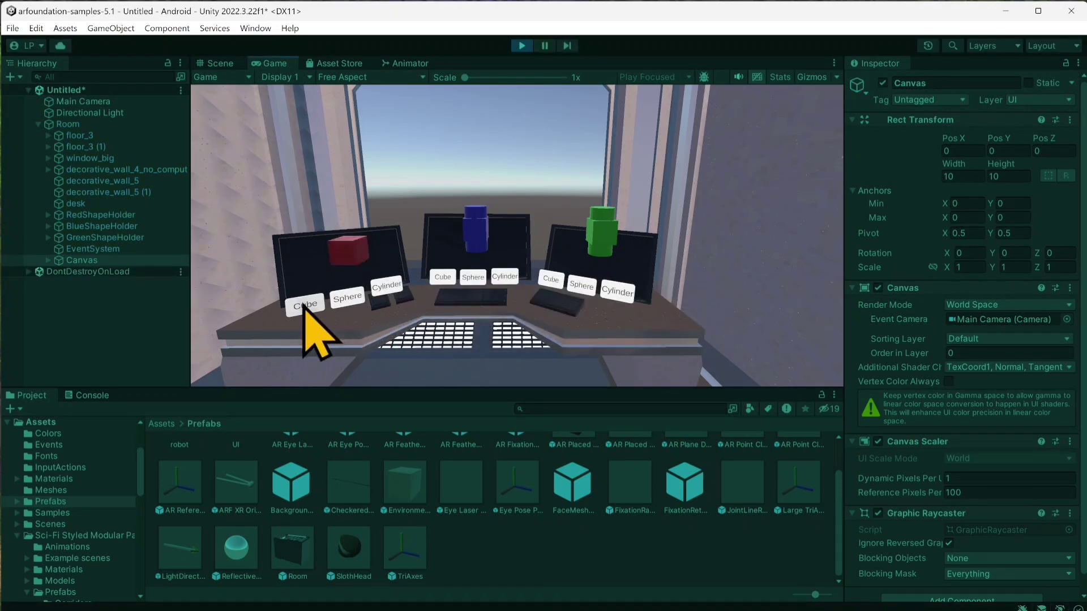
{"action": "left_click", "coordinate": [385, 289]}
Step: Test the blue and green shape buttons in the running scene, retry the red Cube button, and stop play mode
{"action": "left_click", "coordinate": [474, 278]}
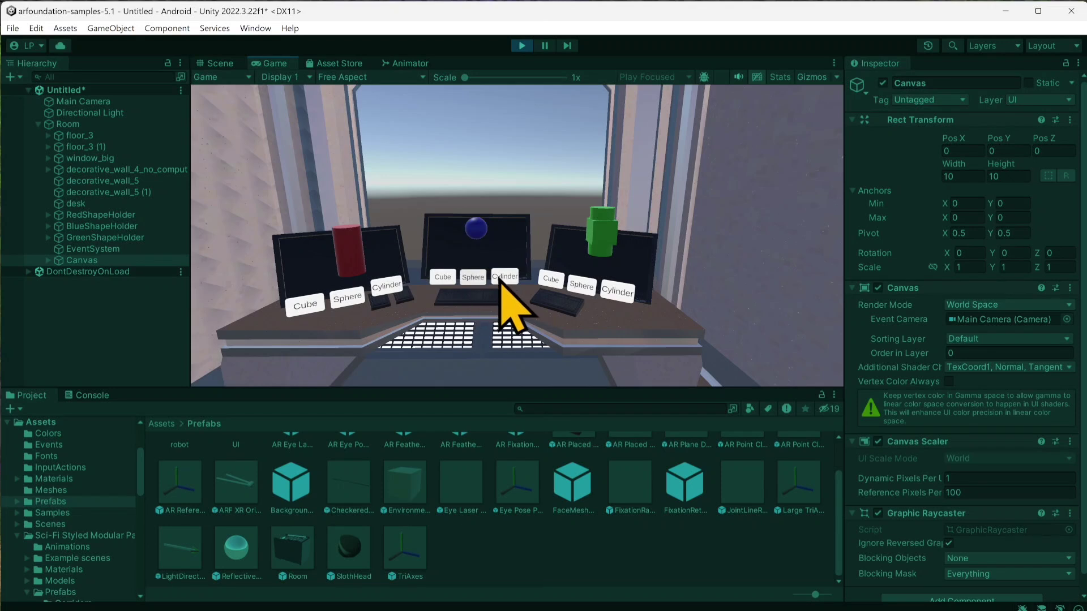
{"action": "left_click", "coordinate": [614, 292]}
{"action": "left_click", "coordinate": [494, 278]}
{"action": "left_click", "coordinate": [480, 279]}
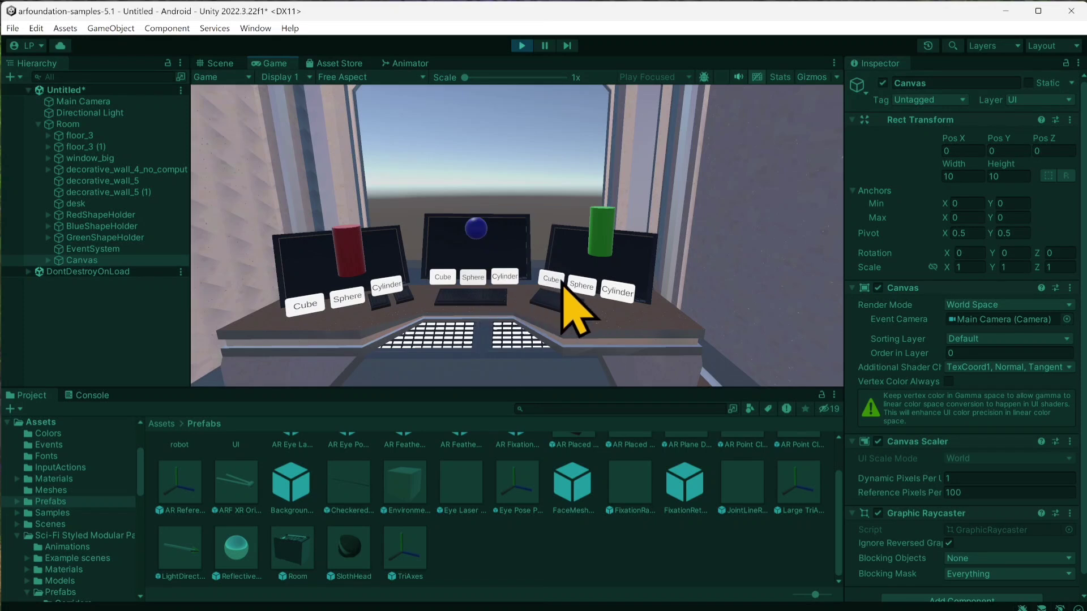
{"action": "left_click", "coordinate": [561, 283]}
{"action": "left_click", "coordinate": [578, 289]}
{"action": "left_click", "coordinate": [608, 295]}
{"action": "left_click", "coordinate": [576, 293]}
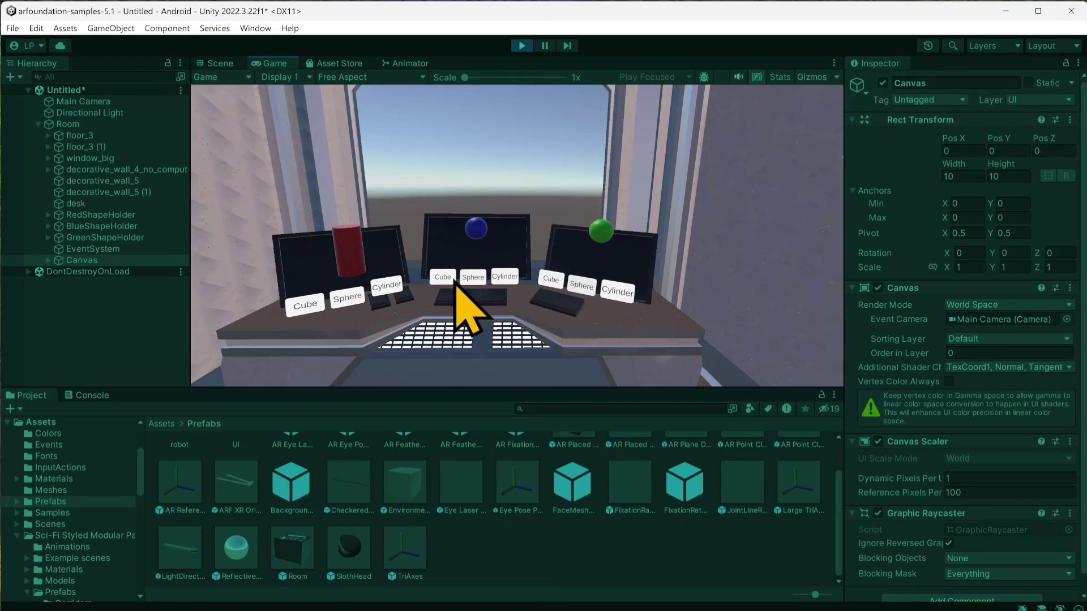
{"action": "left_click", "coordinate": [306, 305]}
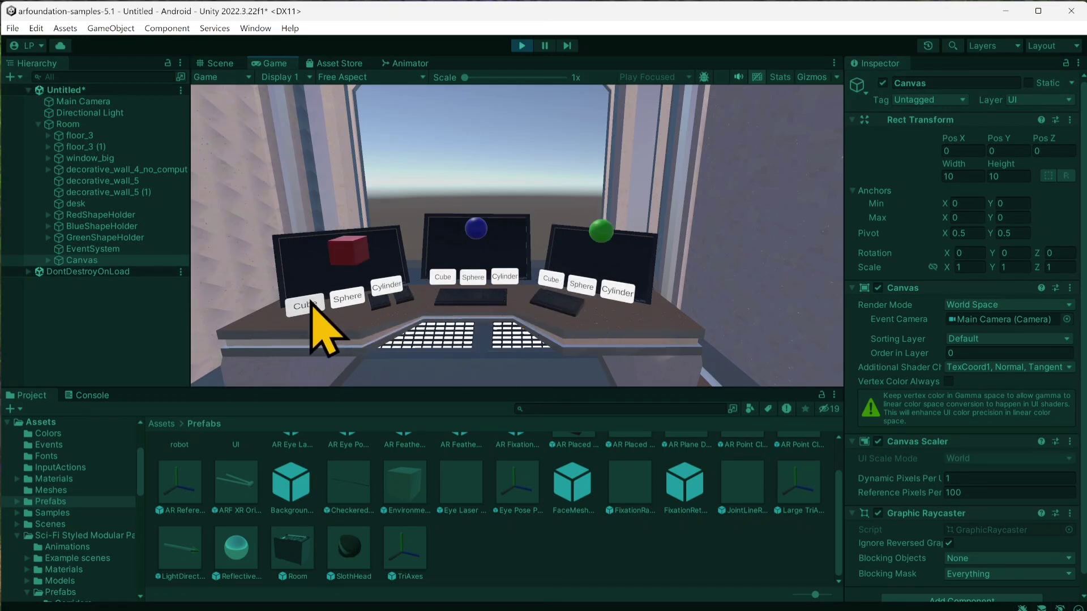
{"action": "left_click", "coordinate": [522, 45]}
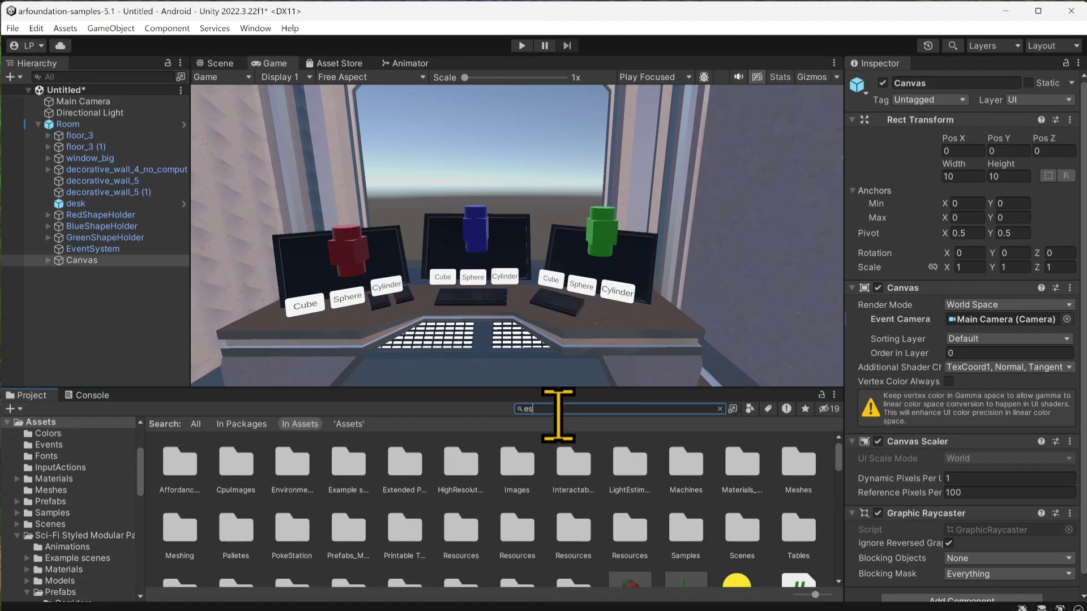
Step: Search the assets for escapear, open the EscapeAR scene without saving the untitled test scene, and return to the Assets folder
{"action": "type", "text": "apear"}
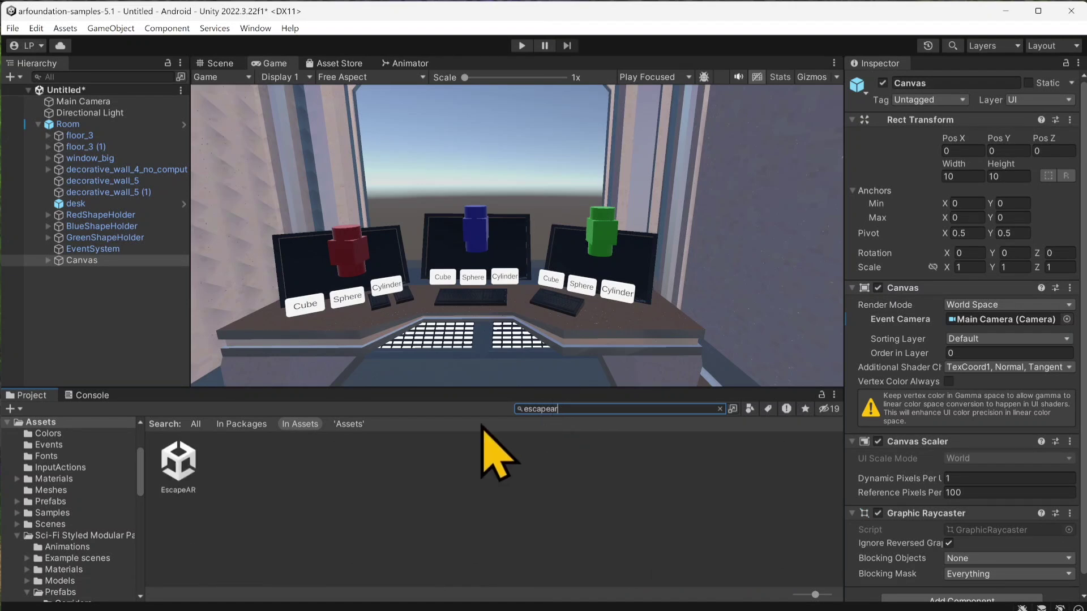
{"action": "double_click", "coordinate": [192, 474]}
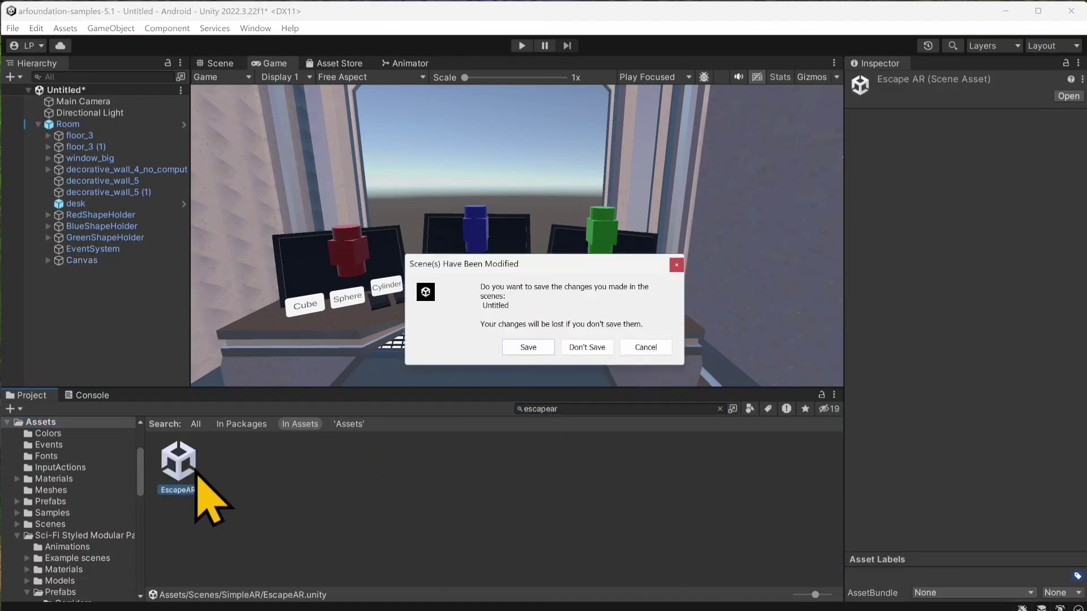
{"action": "left_click", "coordinate": [578, 349]}
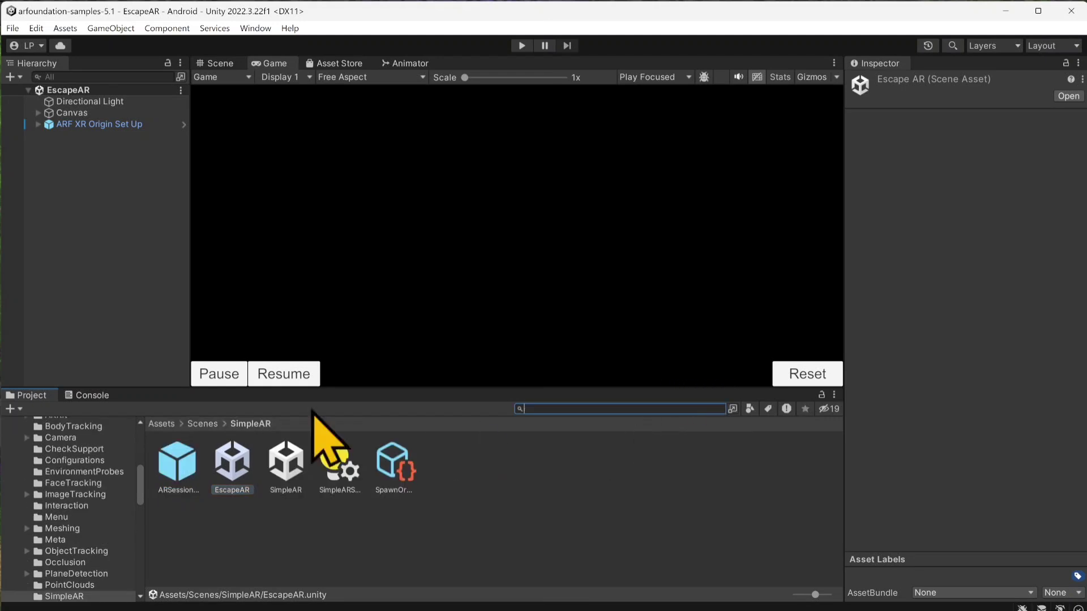
{"action": "left_click", "coordinate": [161, 424]}
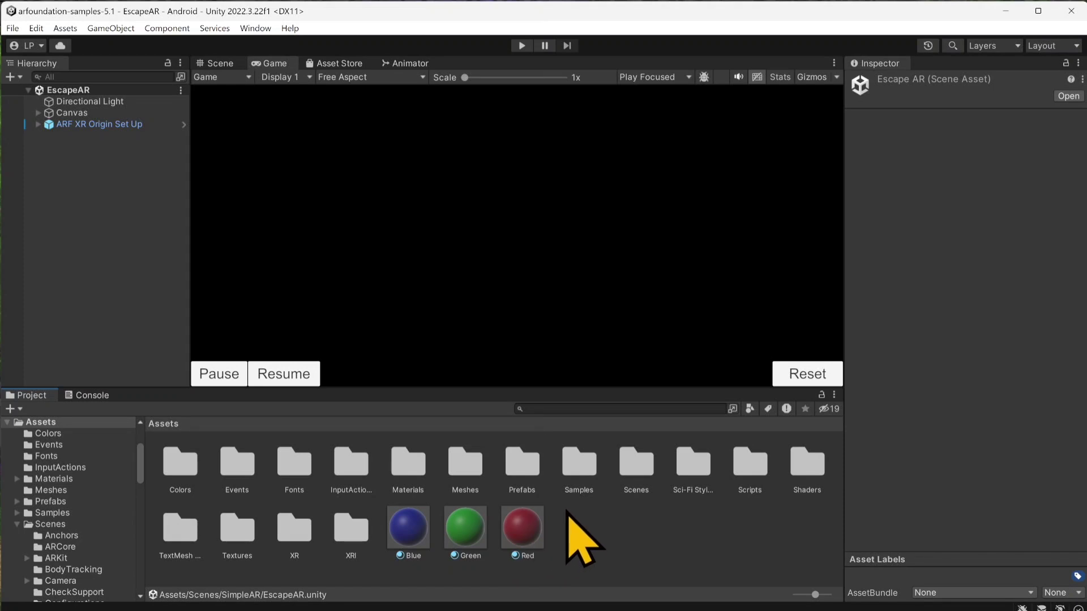
Step: Open the Room prefab from the Prefabs folder for editing and show it in the Scene view
{"action": "double_click", "coordinate": [520, 463]}
{"action": "scroll", "coordinate": [459, 575], "scroll_direction": "down", "scroll_amount": 1}
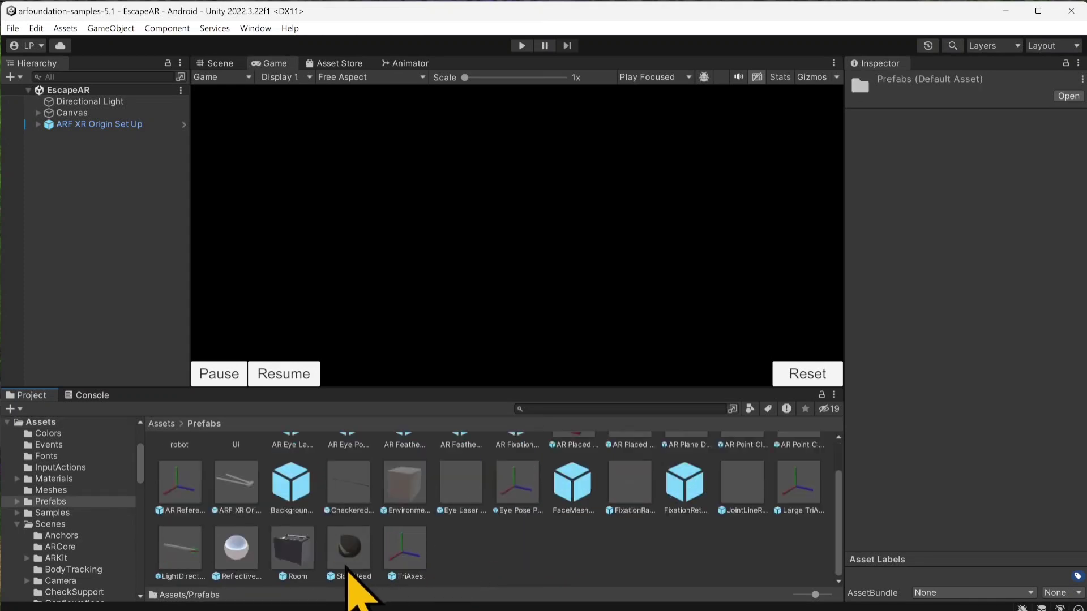
{"action": "double_click", "coordinate": [311, 554]}
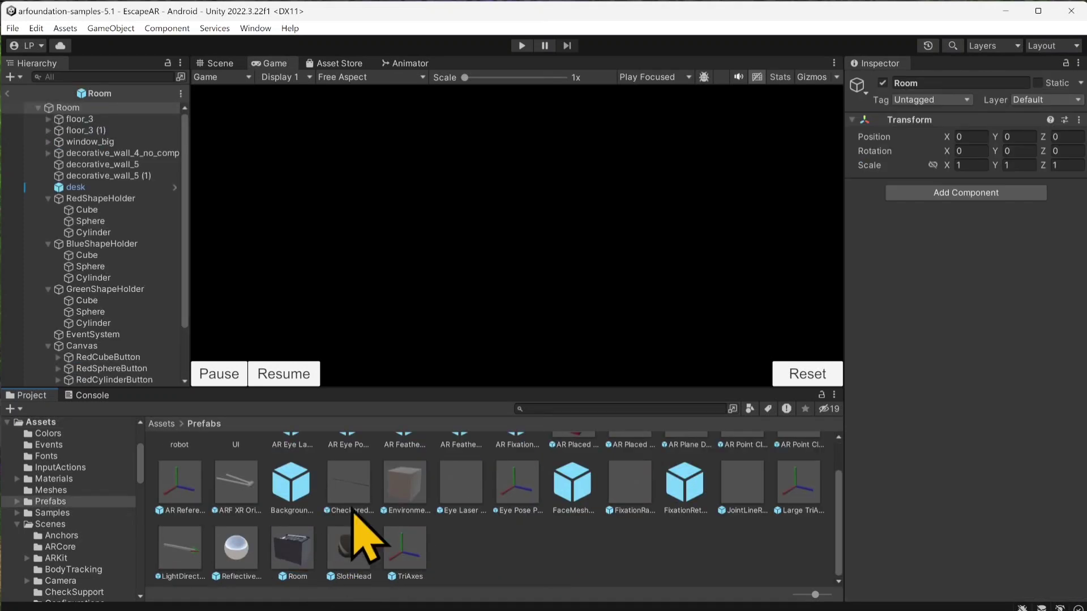
{"action": "left_click", "coordinate": [49, 346]}
{"action": "left_click", "coordinate": [218, 63]}
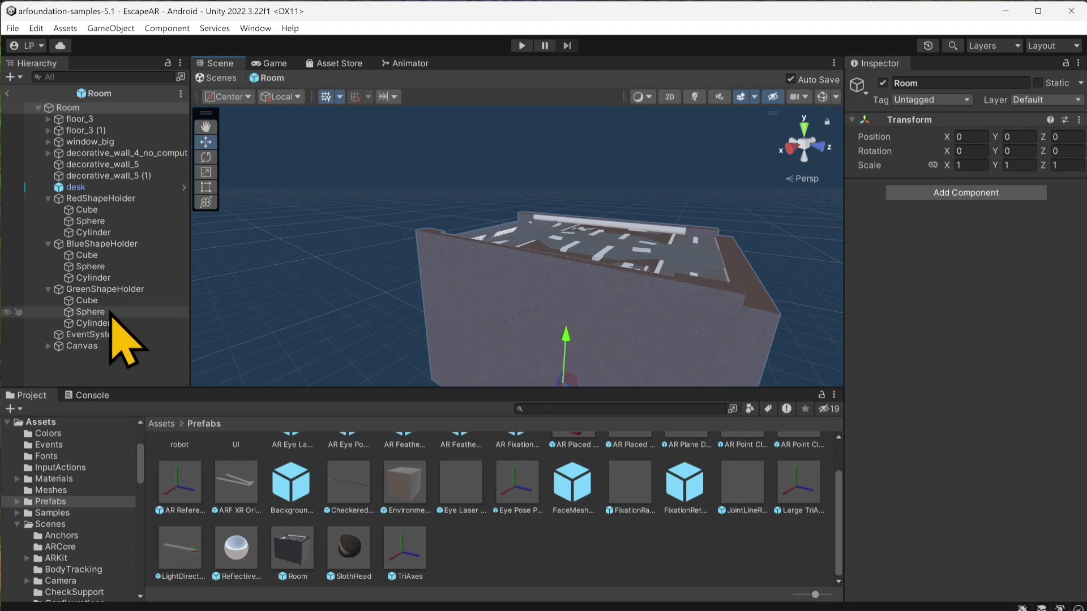
Step: Deactivate the Cube, Sphere and Cylinder under both RedShapeHolder and BlueShapeHolder
{"action": "left_click", "coordinate": [112, 232]}
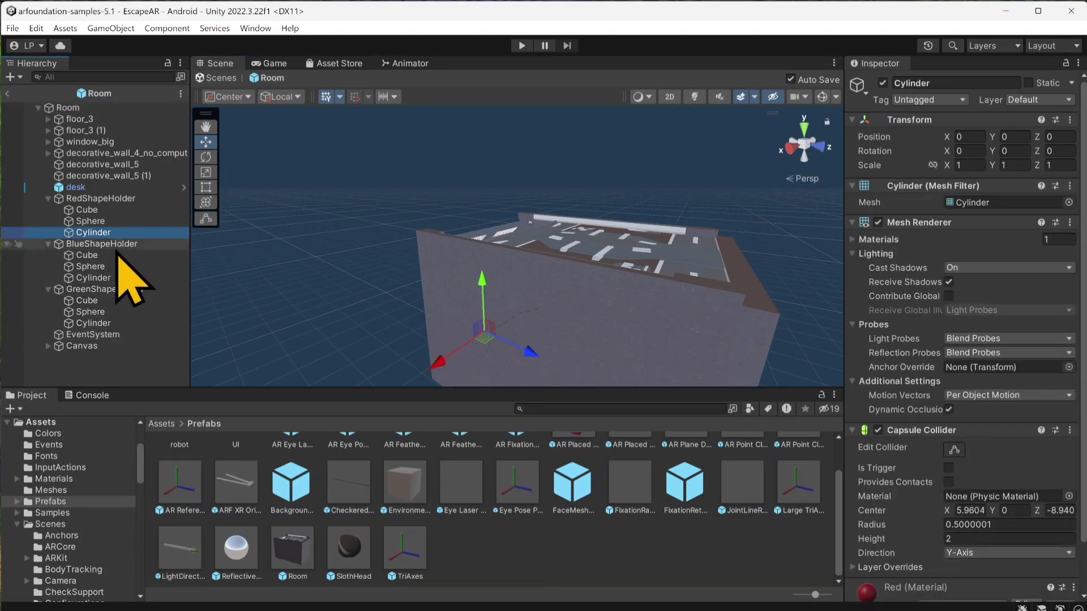
{"action": "left_click", "coordinate": [91, 210], "text": "shift"}
{"action": "left_click", "coordinate": [883, 83]}
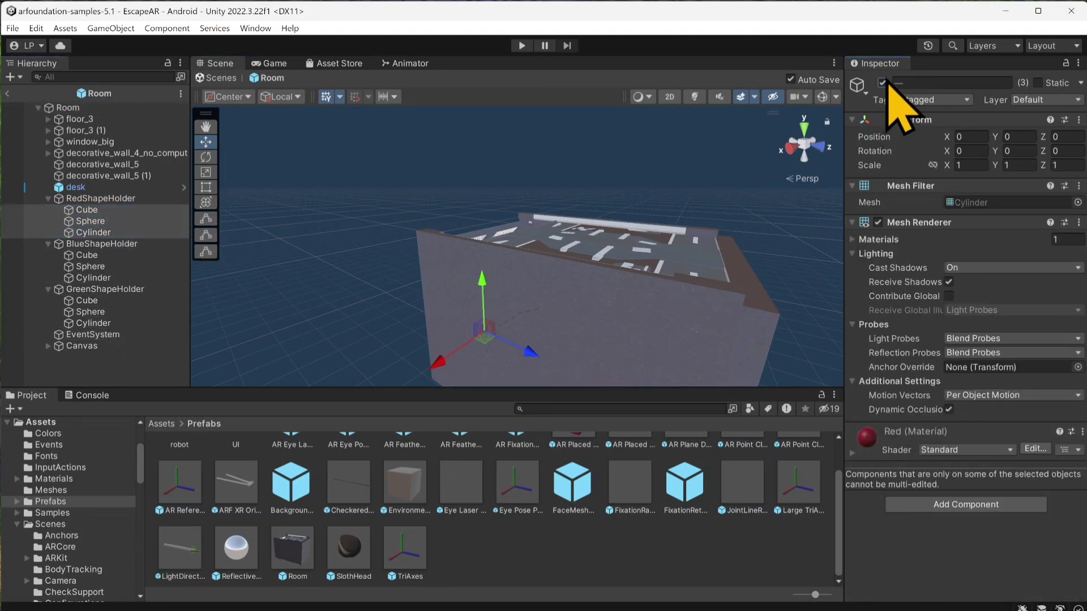
{"action": "left_click", "coordinate": [108, 278]}
{"action": "left_click", "coordinate": [107, 256], "text": "shift"}
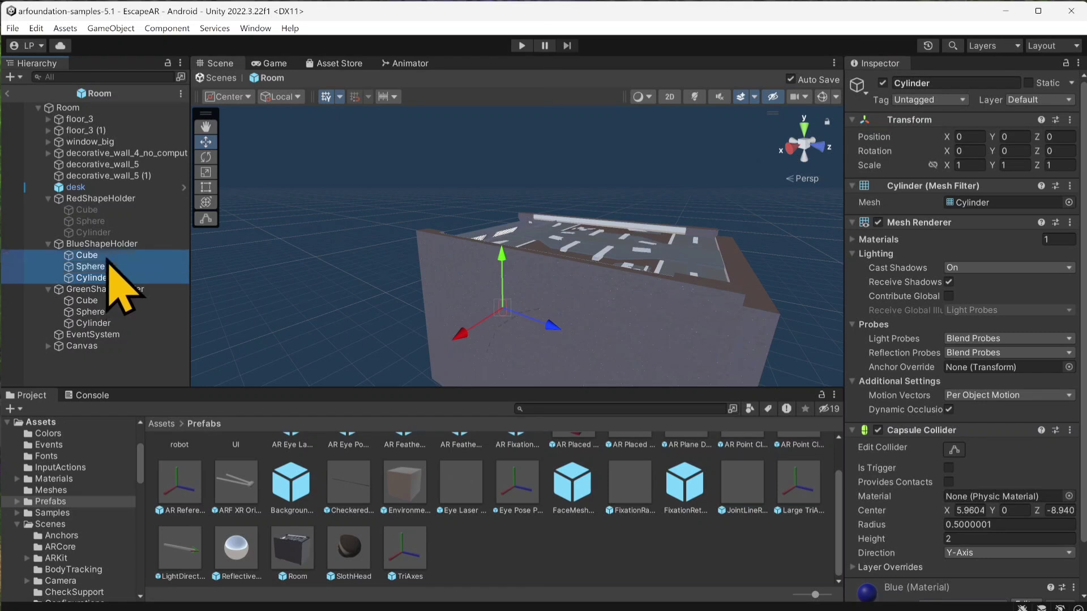
{"action": "left_click", "coordinate": [883, 82]}
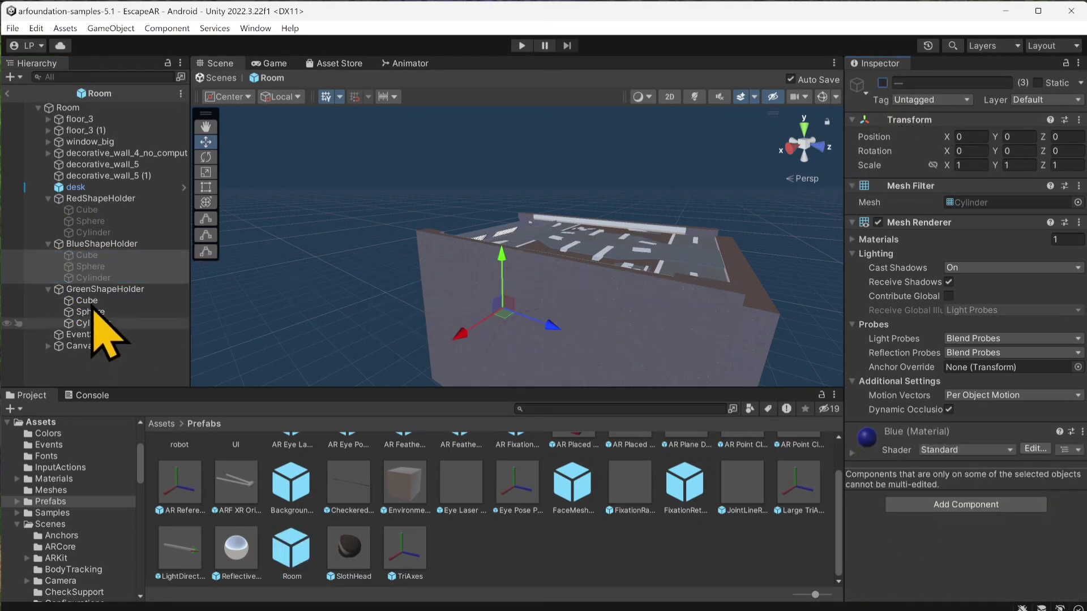
Step: Deactivate the Cube, Sphere and Cylinder under GreenShapeHolder
{"action": "left_click", "coordinate": [94, 322]}
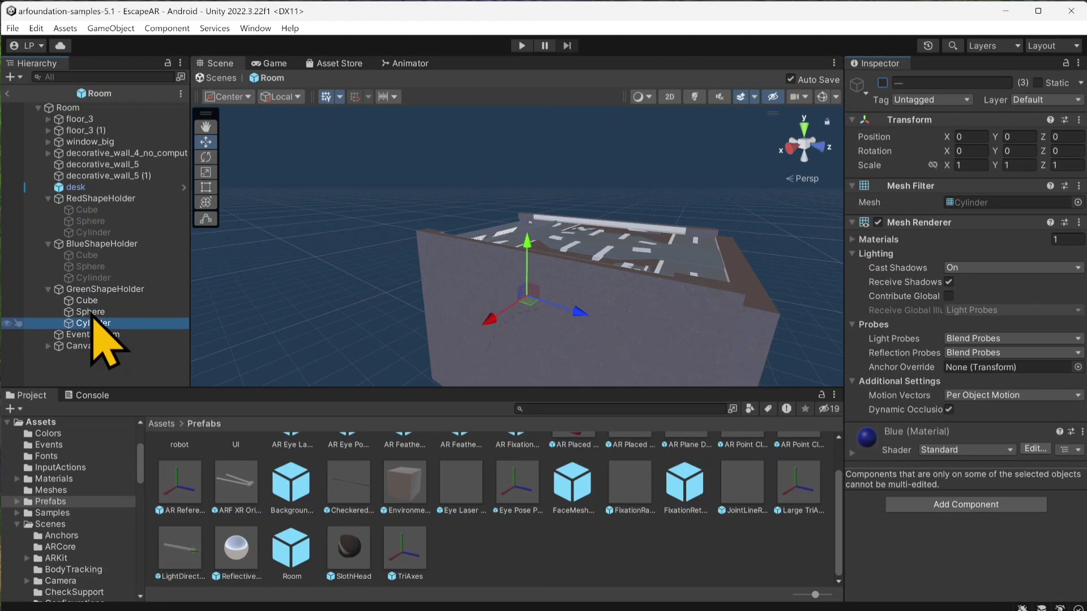
{"action": "left_click", "coordinate": [96, 309]}
{"action": "left_click", "coordinate": [97, 322]}
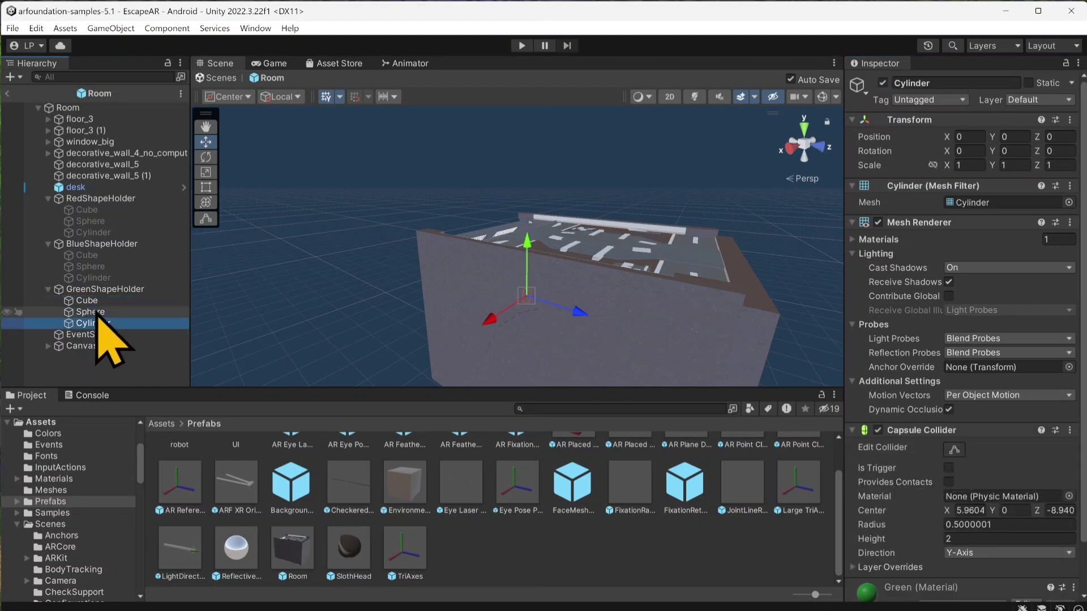
{"action": "left_click", "coordinate": [99, 305], "text": "shift"}
{"action": "left_click", "coordinate": [882, 82]}
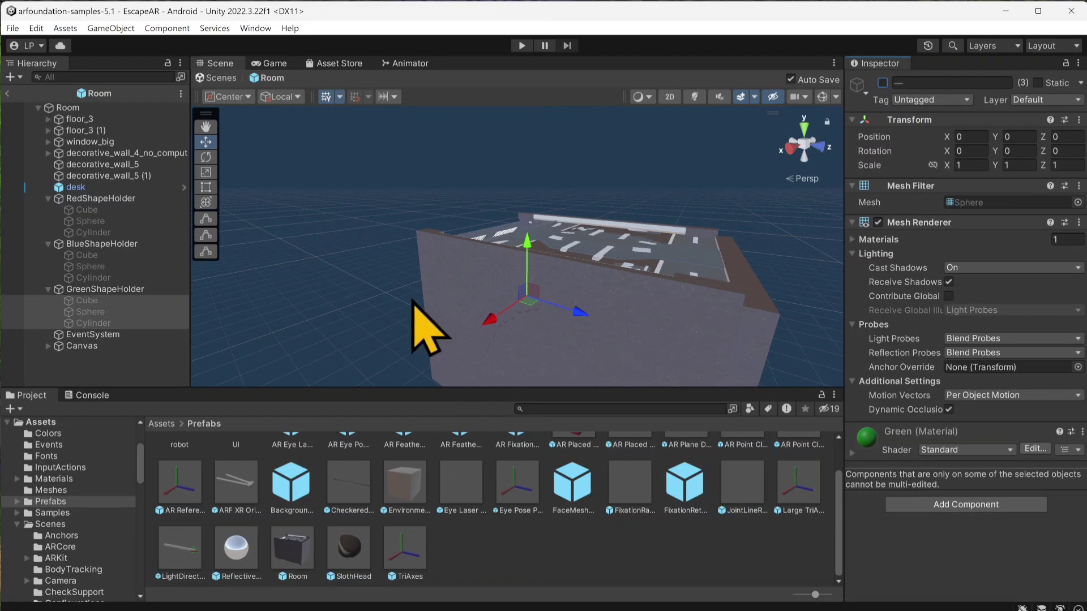
Step: Add a TextMeshPro text object as a child of the Room's Canvas
{"action": "scroll", "coordinate": [411, 297], "scroll_direction": "up", "scroll_amount": 3}
{"action": "right_click_drag", "start_coordinate": [607, 258], "coordinate": [573, 255]}
{"action": "middle_click_drag", "start_coordinate": [573, 255], "coordinate": [449, 127]}
{"action": "scroll", "coordinate": [449, 126], "scroll_direction": "up", "scroll_amount": 5}
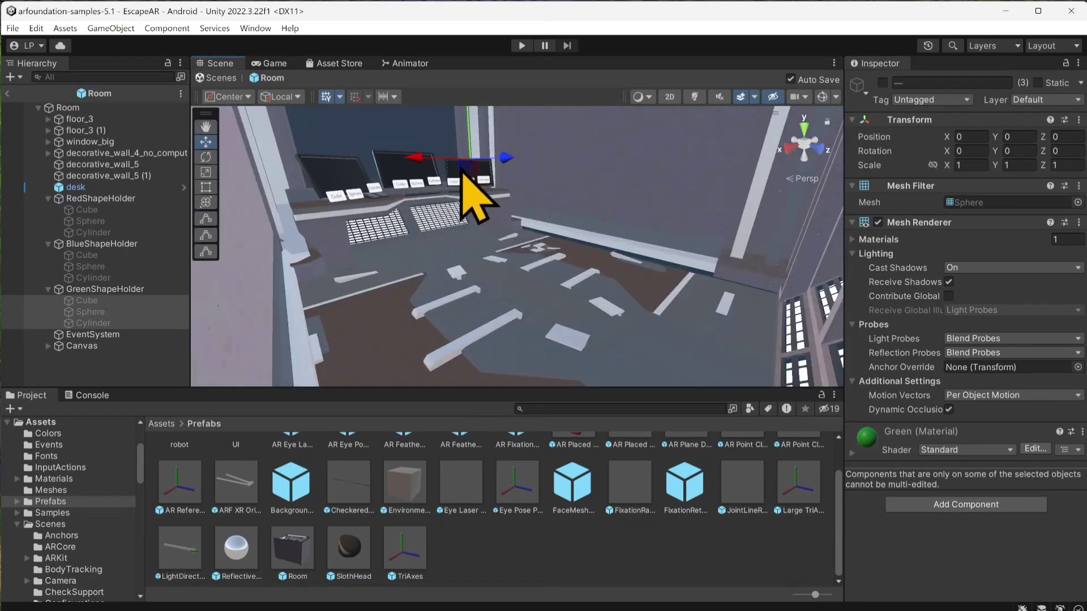
{"action": "scroll", "coordinate": [456, 156], "scroll_direction": "down", "scroll_amount": 2}
{"action": "scroll", "coordinate": [486, 215], "scroll_direction": "down", "scroll_amount": 2}
{"action": "middle_click_drag", "start_coordinate": [488, 216], "coordinate": [505, 263]}
{"action": "right_click_drag", "start_coordinate": [506, 261], "coordinate": [508, 213]}
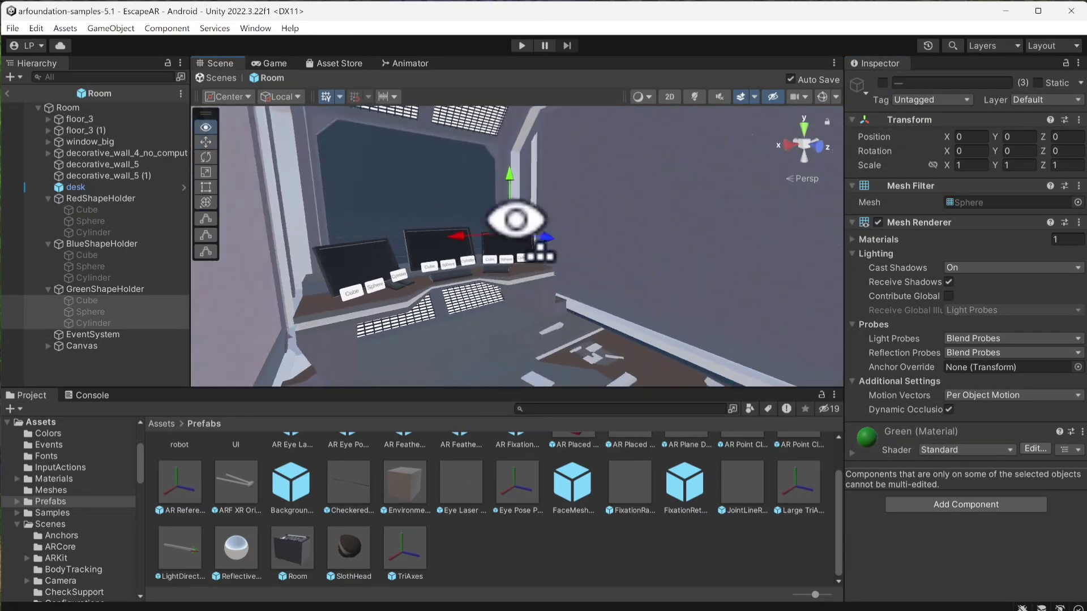
{"action": "scroll", "coordinate": [506, 210], "scroll_direction": "up", "scroll_amount": 2}
{"action": "scroll", "coordinate": [506, 210], "scroll_direction": "up", "scroll_amount": 1}
{"action": "left_click", "coordinate": [91, 347]}
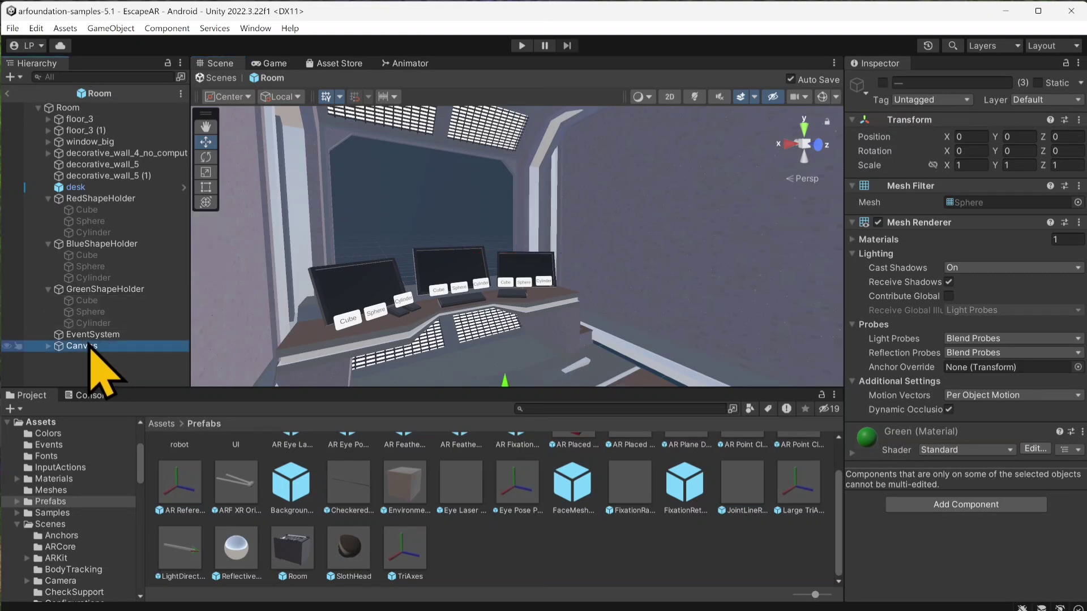
{"action": "right_click", "coordinate": [93, 347]}
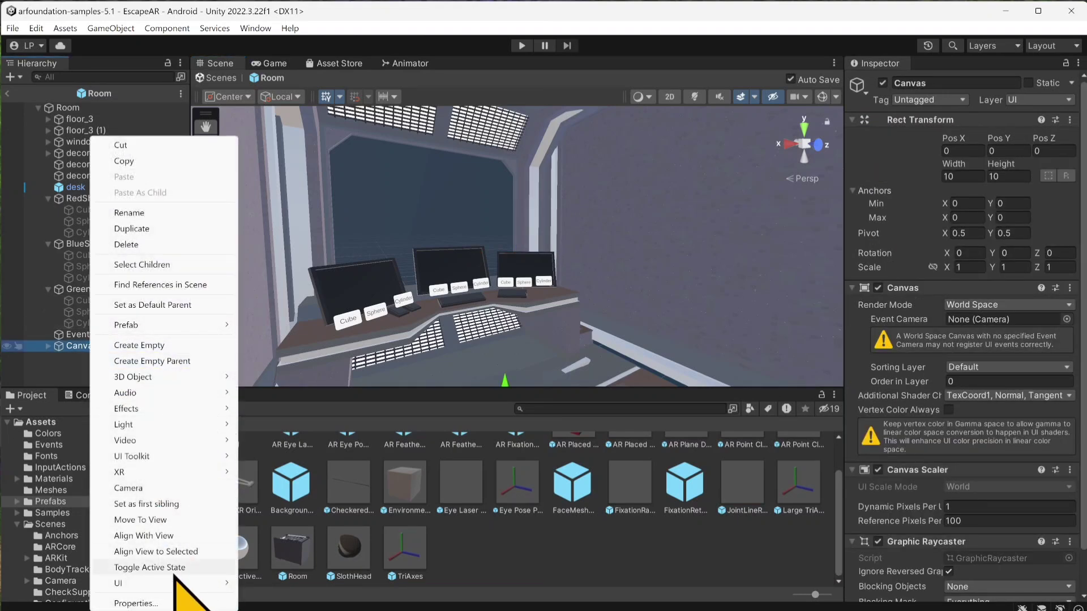
{"action": "mouse_move", "coordinate": [192, 583]}
{"action": "left_click", "coordinate": [310, 380]}
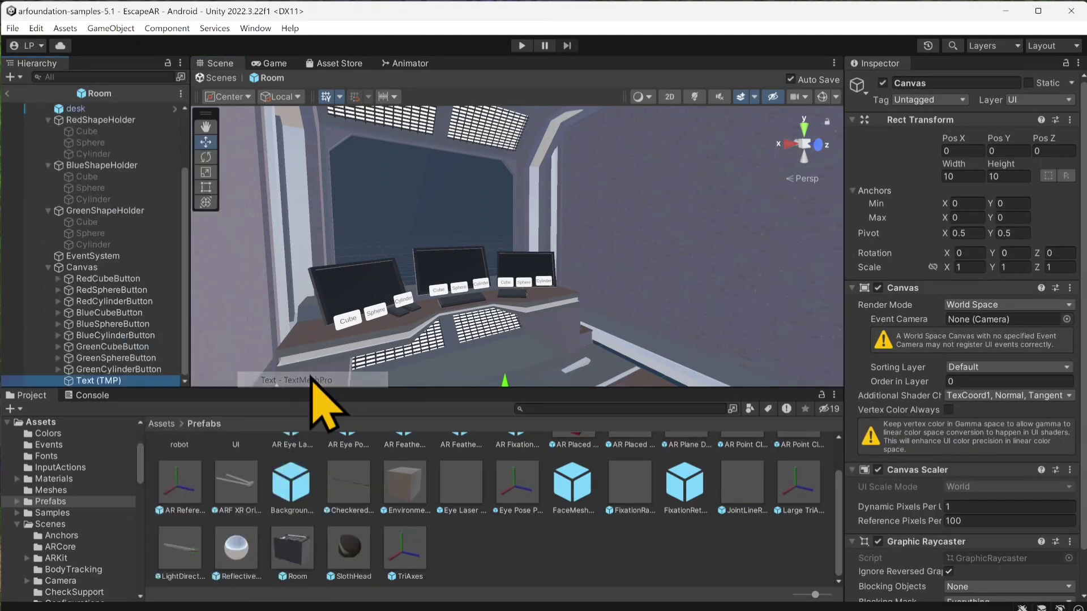
Step: Scale the new text proportionally to 0.02 on all axes and raise it to about Pos Y 1.52
{"action": "key", "text": "f"}
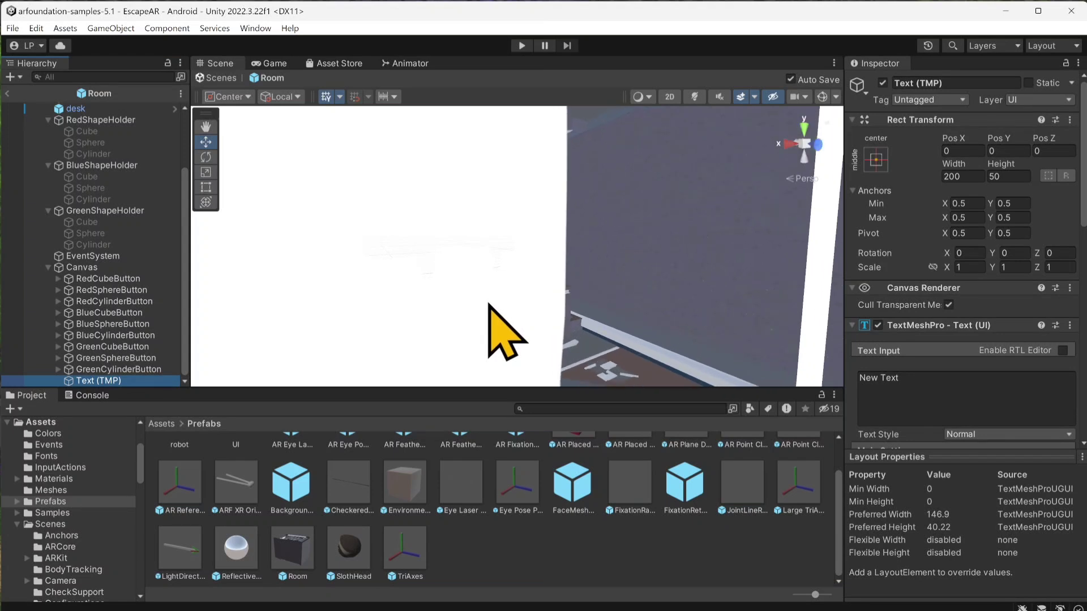
{"action": "left_click", "coordinate": [933, 266]}
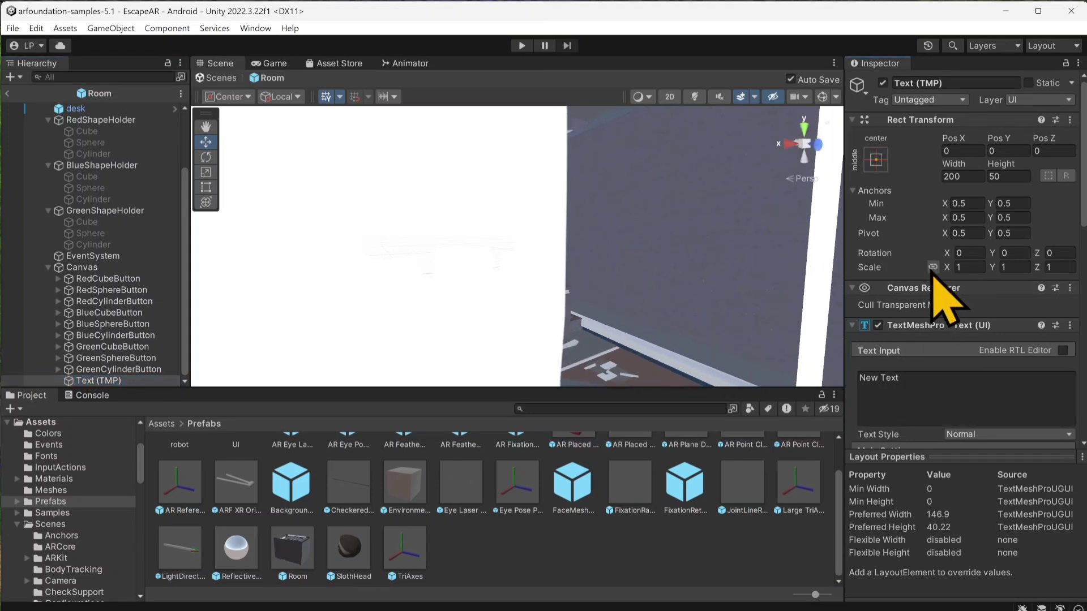
{"action": "left_click", "coordinate": [965, 267]}
{"action": "type", "text": "0.02"}
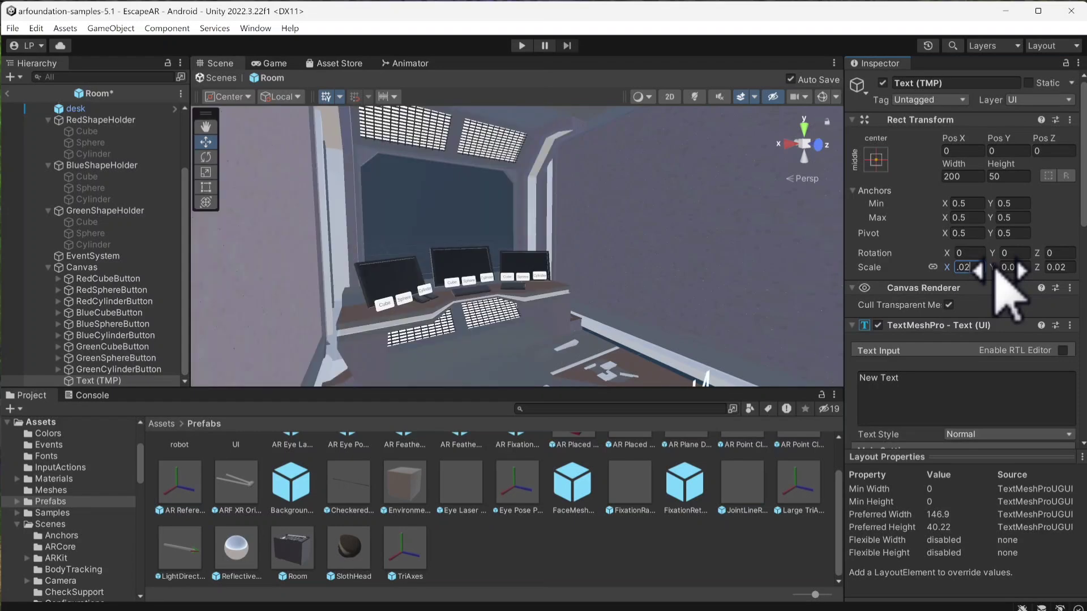
{"action": "scroll", "coordinate": [636, 261], "scroll_direction": "down", "scroll_amount": 2}
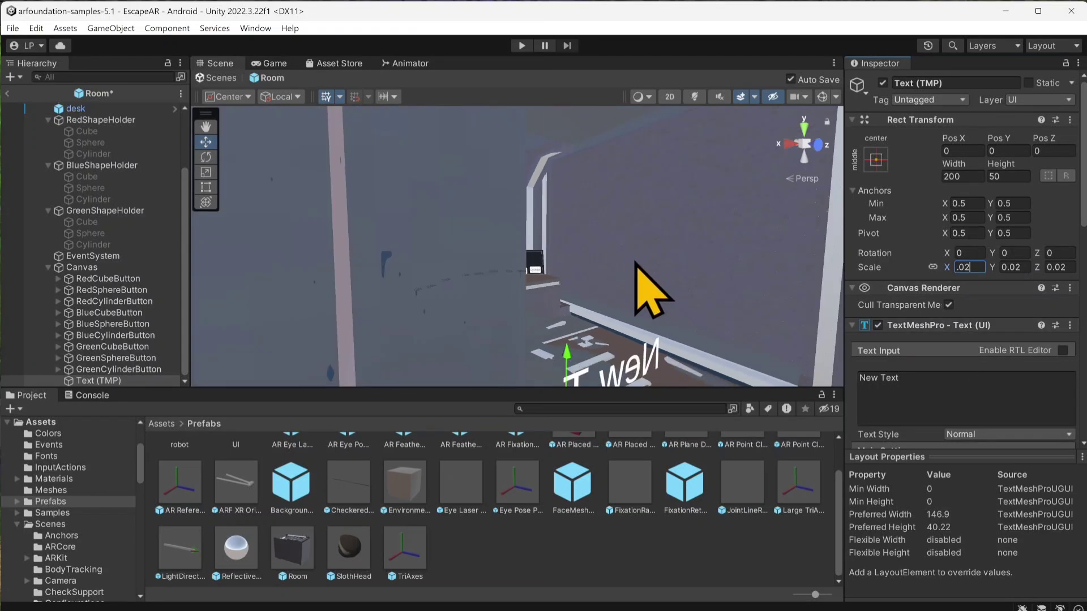
{"action": "left_click_drag", "start_coordinate": [572, 373], "coordinate": [574, 234]}
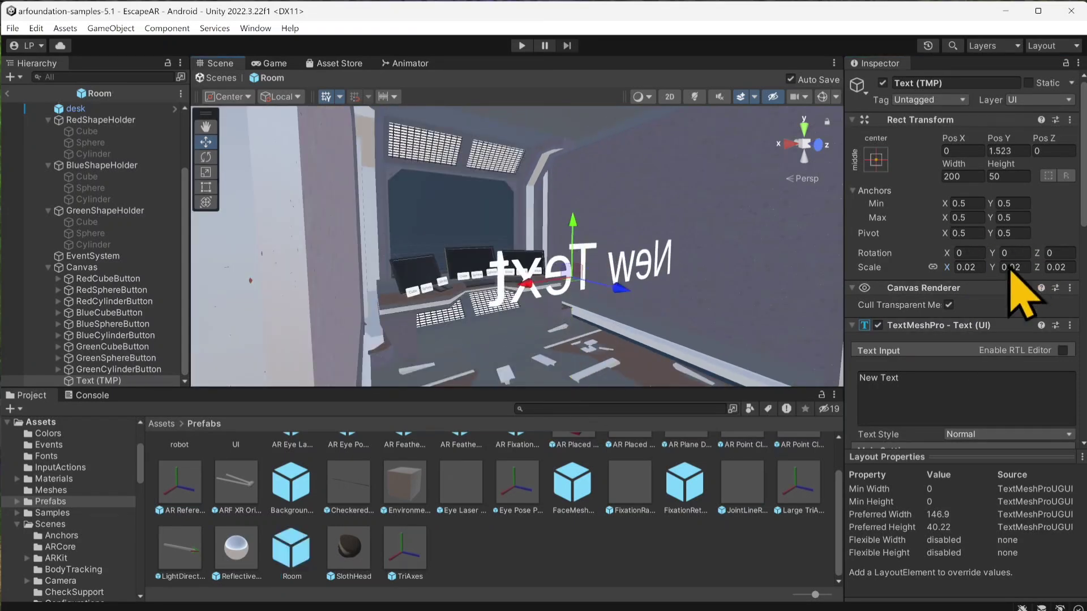
Step: Set the text's Y rotation to 180 and change its wording to "You Win!"
{"action": "left_click", "coordinate": [1010, 253]}
{"action": "type", "text": "180"}
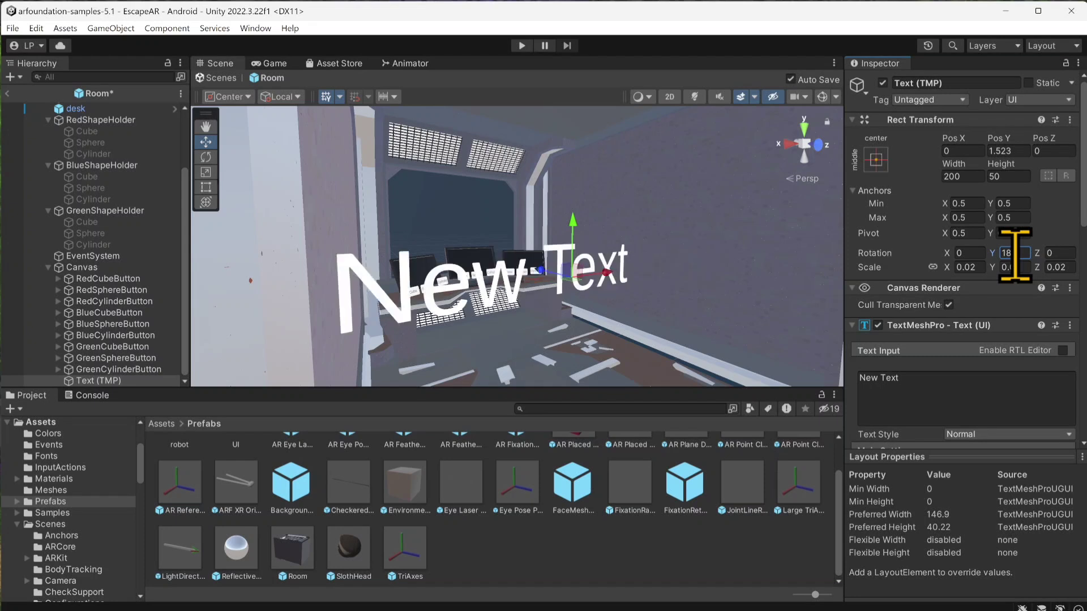
{"action": "left_click", "coordinate": [885, 390]}
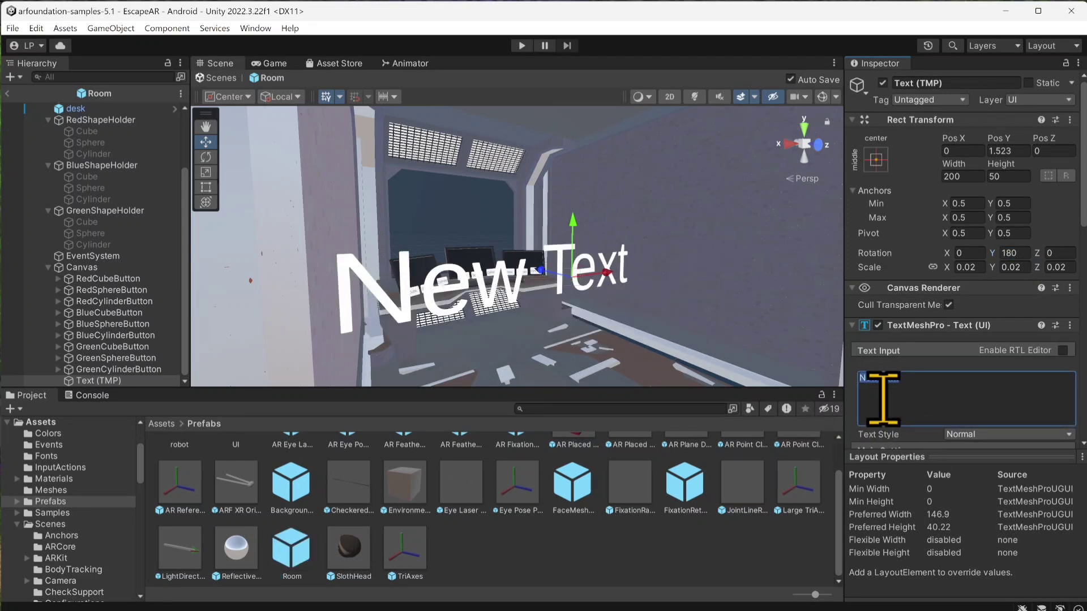
{"action": "type", "text": "You Win"}
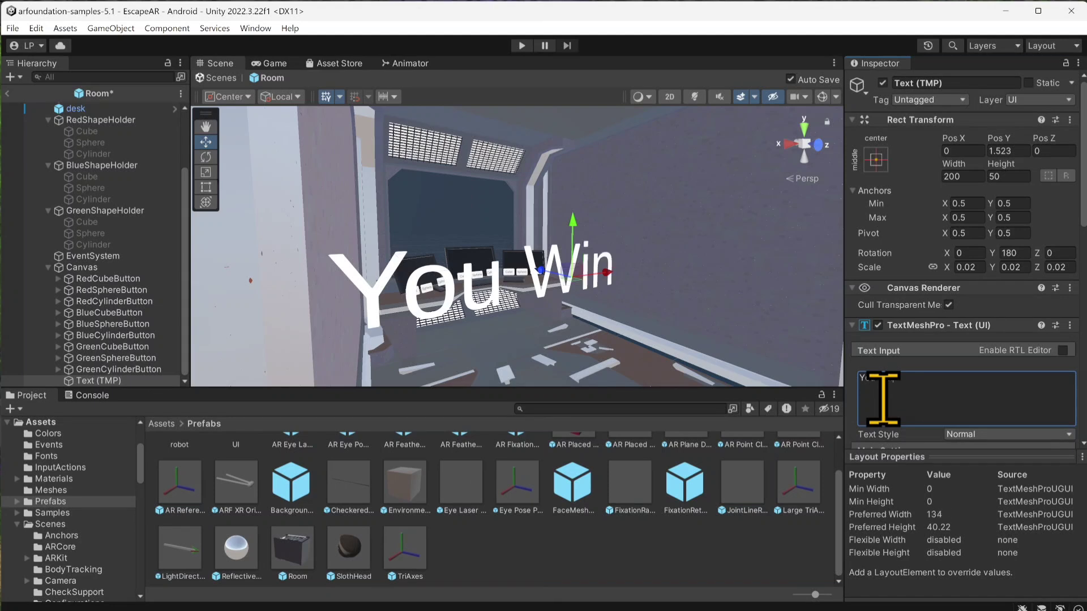
{"action": "type", "text": "!"}
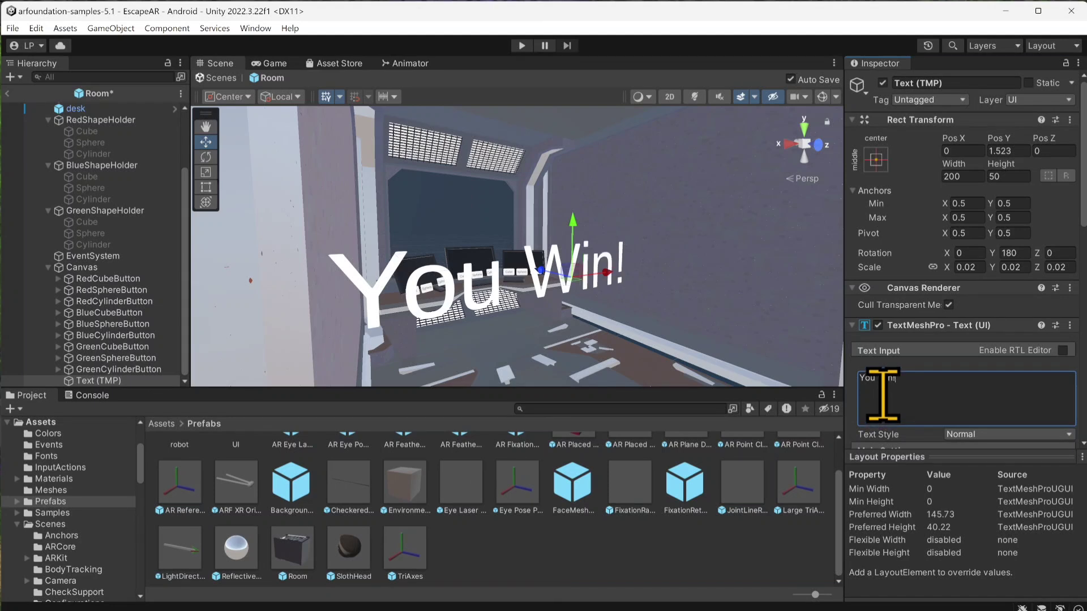
Step: Scale the You Win! text to 0.01 on all axes and set its vertical alignment to Middle
{"action": "left_click", "coordinate": [966, 267]}
{"action": "type", "text": "0.01"}
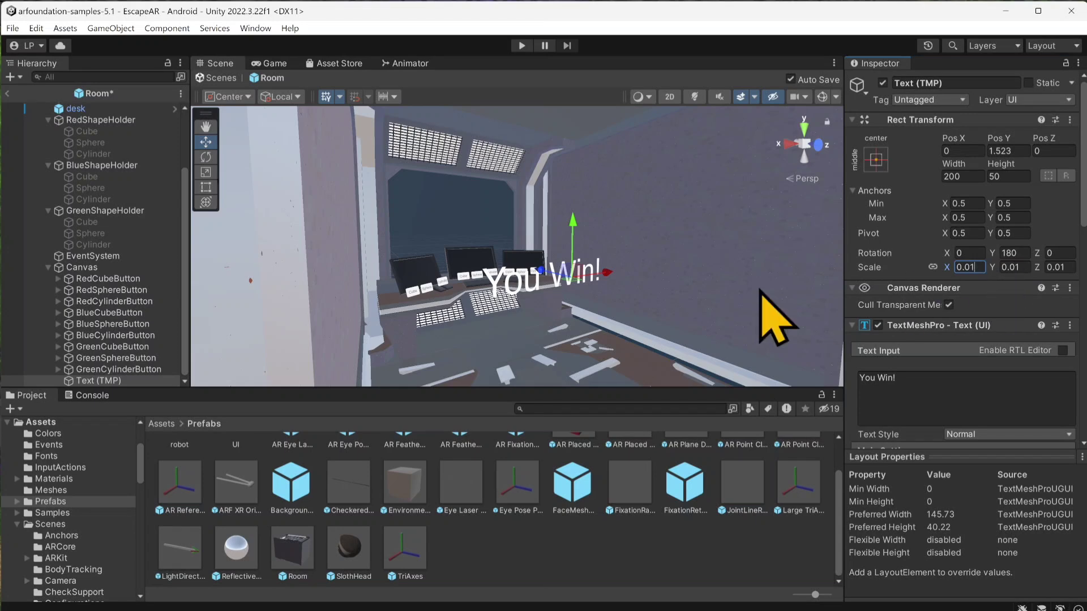
{"action": "scroll", "coordinate": [965, 357], "scroll_direction": "down", "scroll_amount": 3}
{"action": "scroll", "coordinate": [974, 373], "scroll_direction": "down", "scroll_amount": 2}
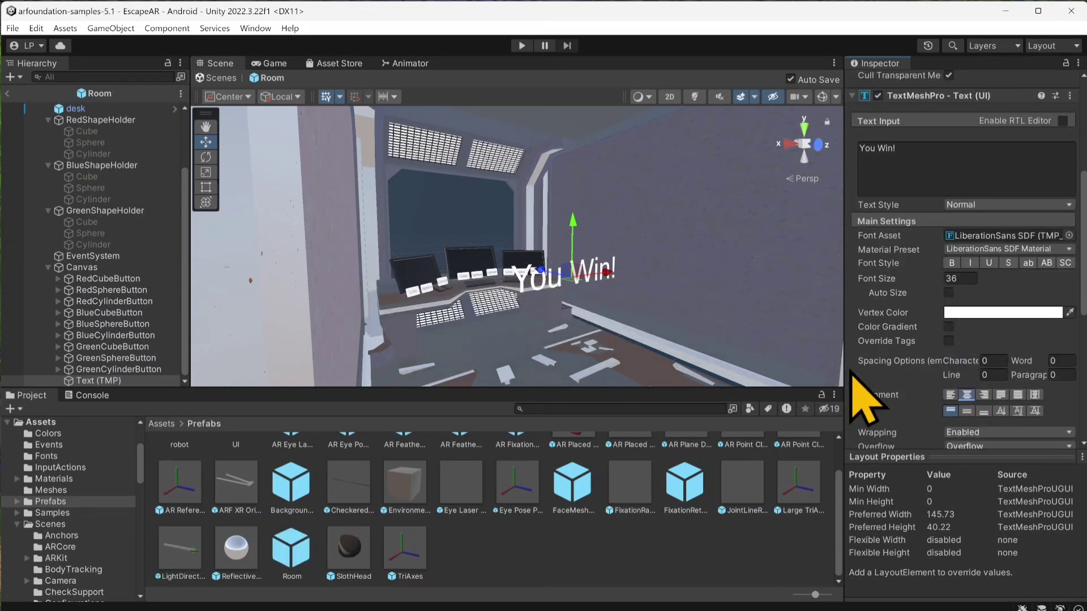
{"action": "left_click", "coordinate": [967, 411]}
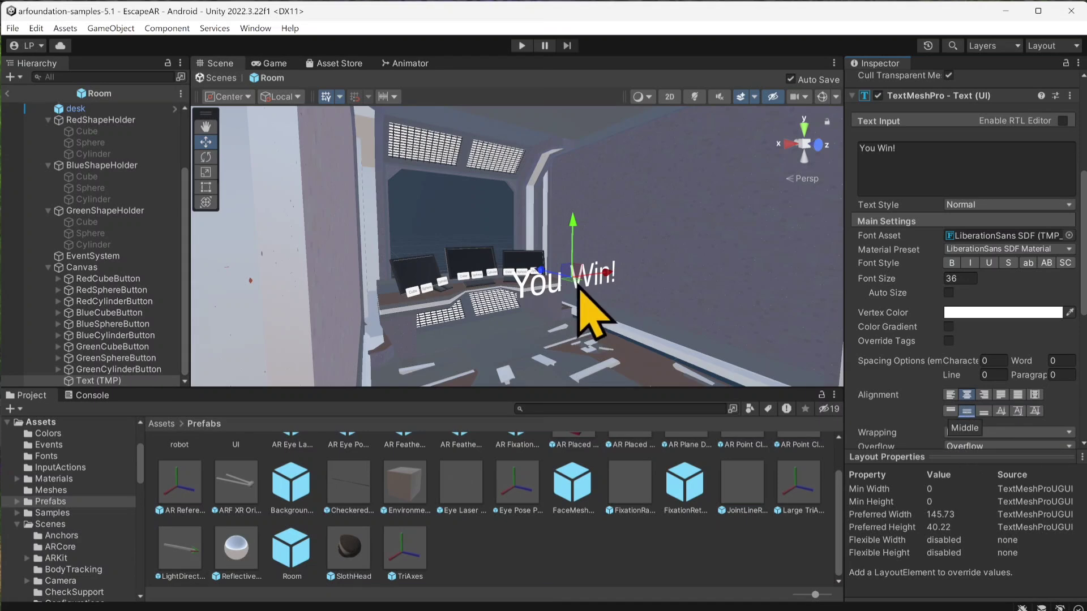
Step: Move the You Win! text in front of the window to about Pos Y 2.24 and Pos Z -3.63, save, and deactivate it
{"action": "left_click_drag", "start_coordinate": [494, 267], "coordinate": [456, 246]}
{"action": "scroll", "coordinate": [458, 240], "scroll_direction": "up", "scroll_amount": 2}
{"action": "middle_click_drag", "start_coordinate": [458, 240], "coordinate": [578, 298]}
{"action": "scroll", "coordinate": [578, 299], "scroll_direction": "up", "scroll_amount": 4}
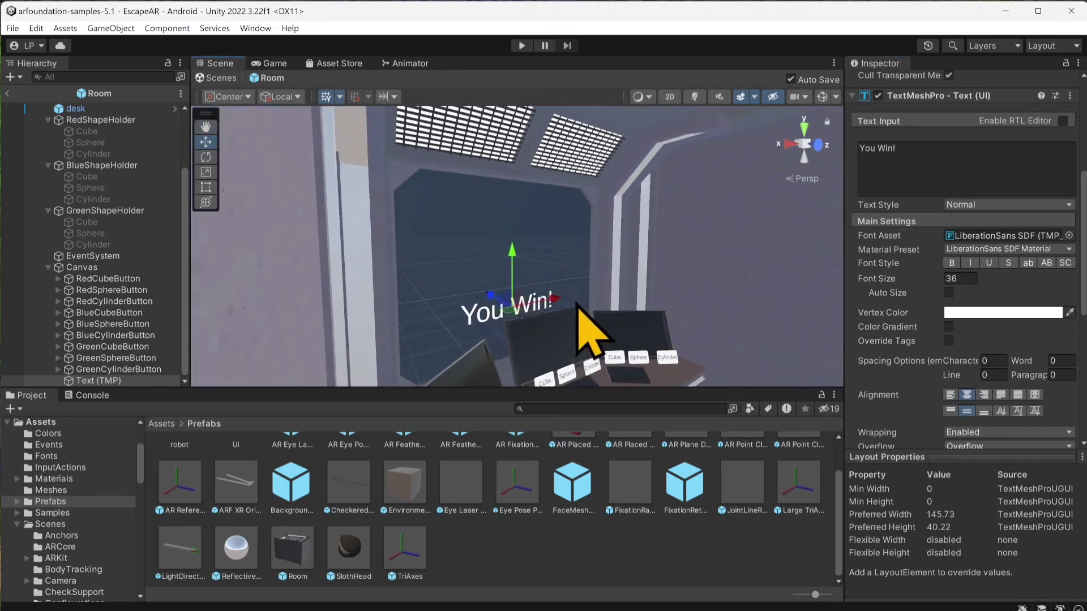
{"action": "left_click", "coordinate": [516, 261]}
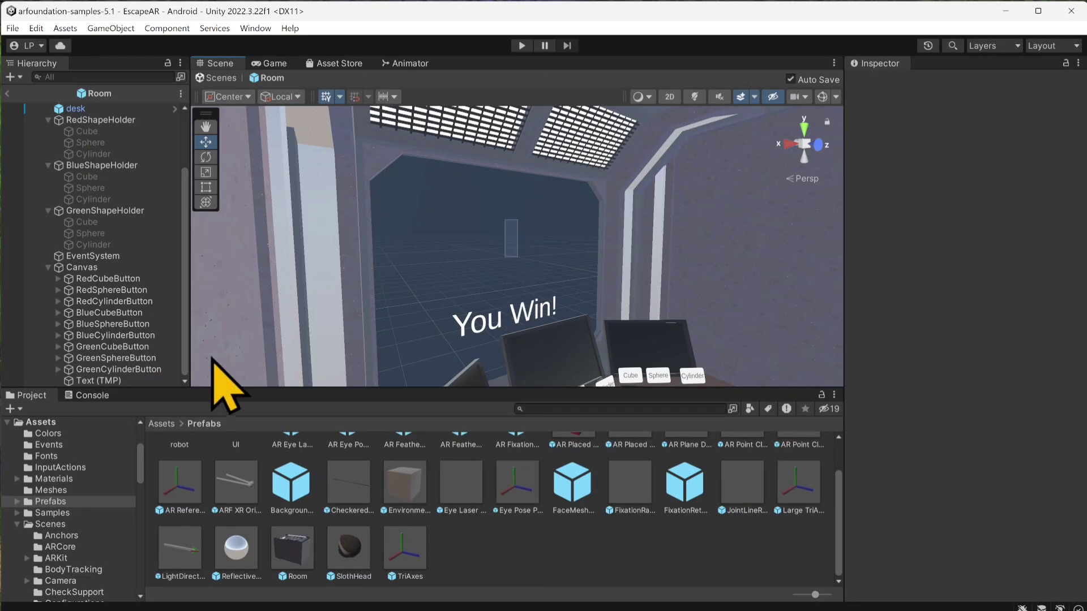
{"action": "left_click", "coordinate": [101, 380]}
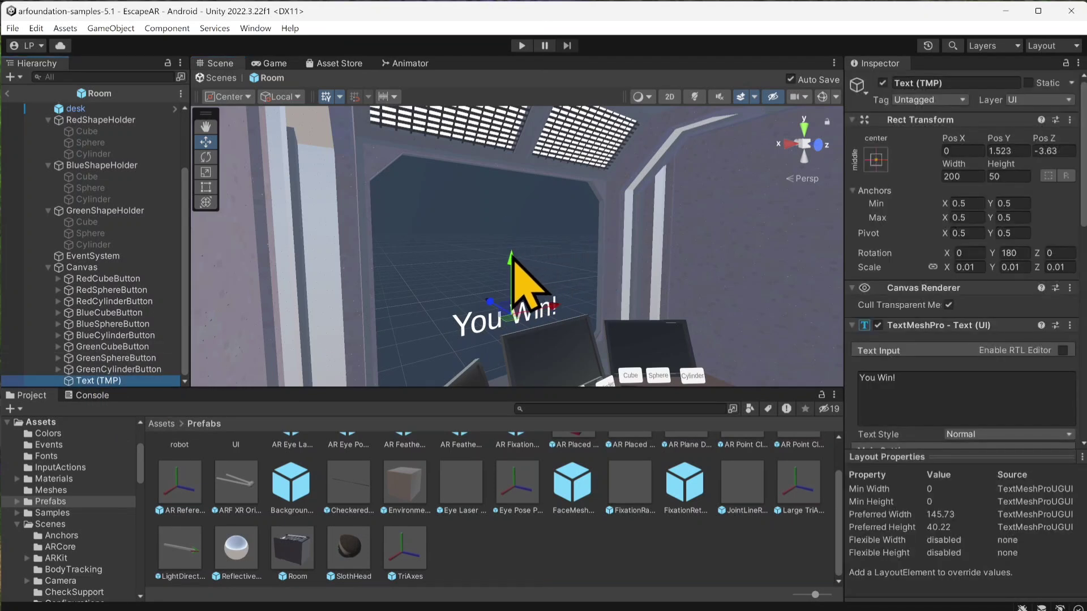
{"action": "left_click_drag", "start_coordinate": [509, 232], "coordinate": [513, 198]}
{"action": "key", "text": "ctrl+s"}
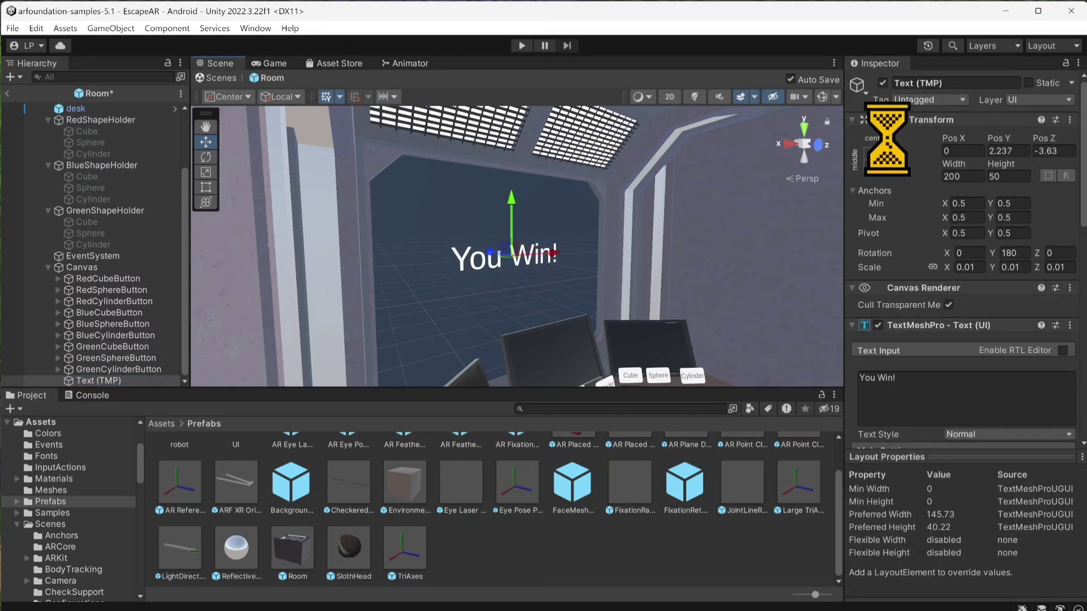
{"action": "left_click", "coordinate": [882, 84]}
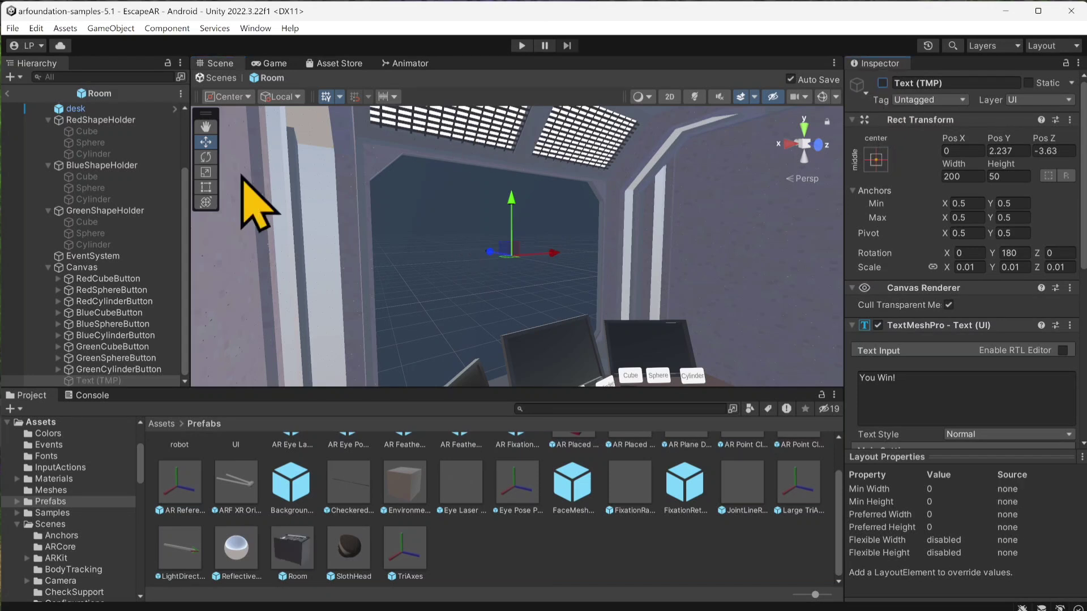
Step: Collapse the three shape holders and the Canvas in the hierarchy and select the Room root object
{"action": "scroll", "coordinate": [136, 254], "scroll_direction": "up", "scroll_amount": 3}
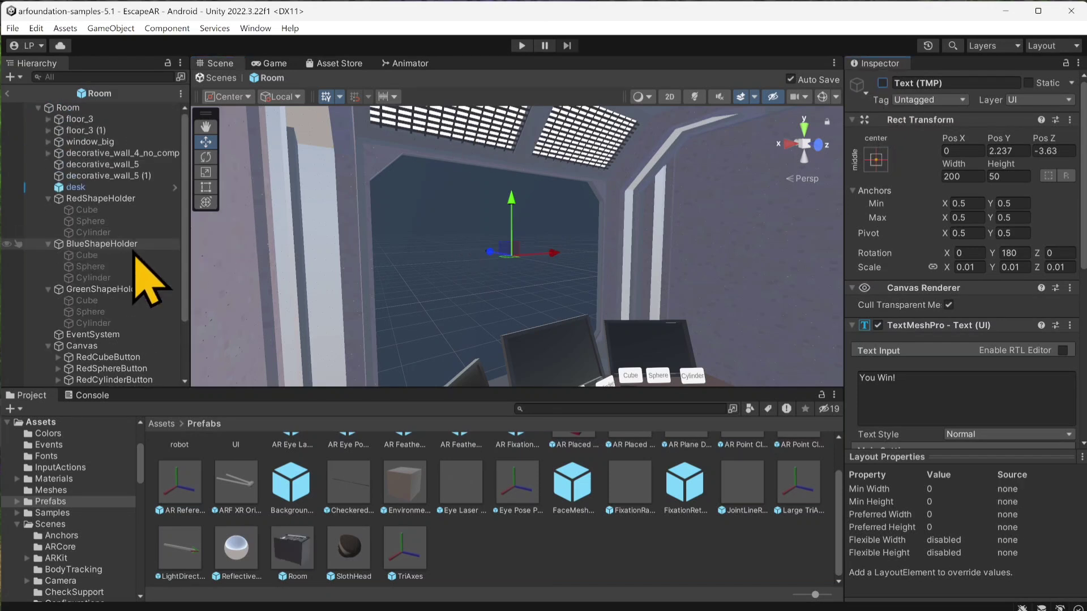
{"action": "left_click", "coordinate": [48, 198]}
{"action": "left_click", "coordinate": [49, 210]}
{"action": "left_click", "coordinate": [49, 221]}
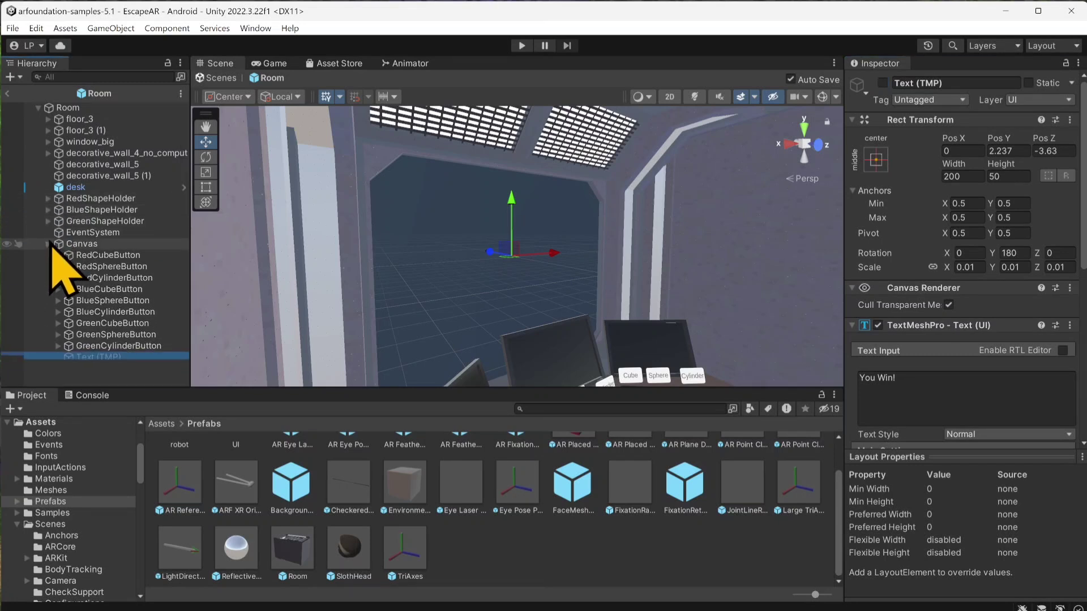
{"action": "left_click", "coordinate": [49, 244]}
{"action": "left_click", "coordinate": [72, 109]}
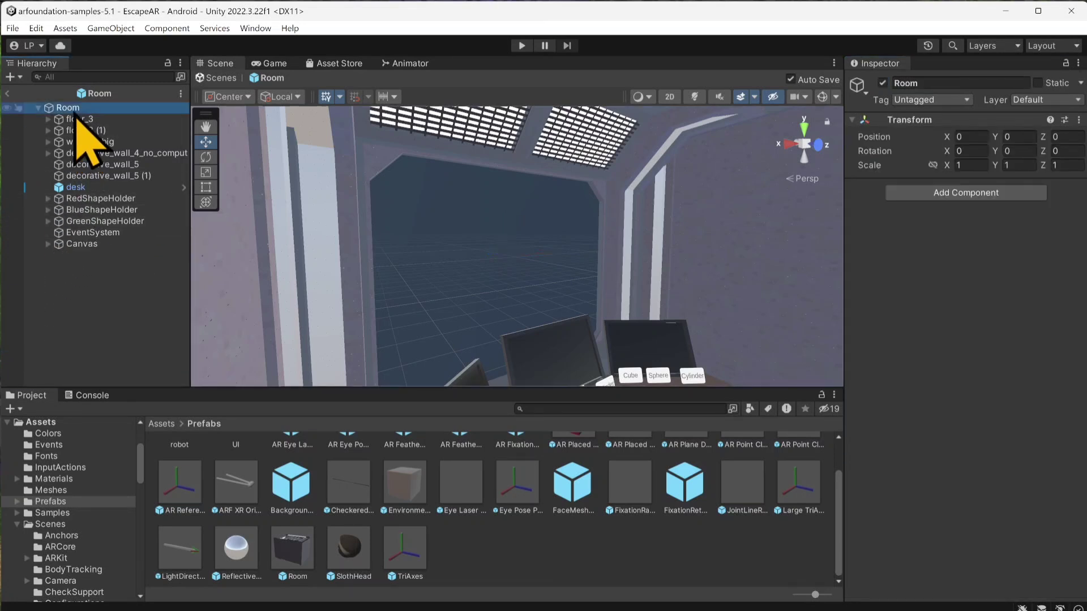
Step: Create a new script component named GameManager and add it to the Room object
{"action": "left_click", "coordinate": [966, 193]}
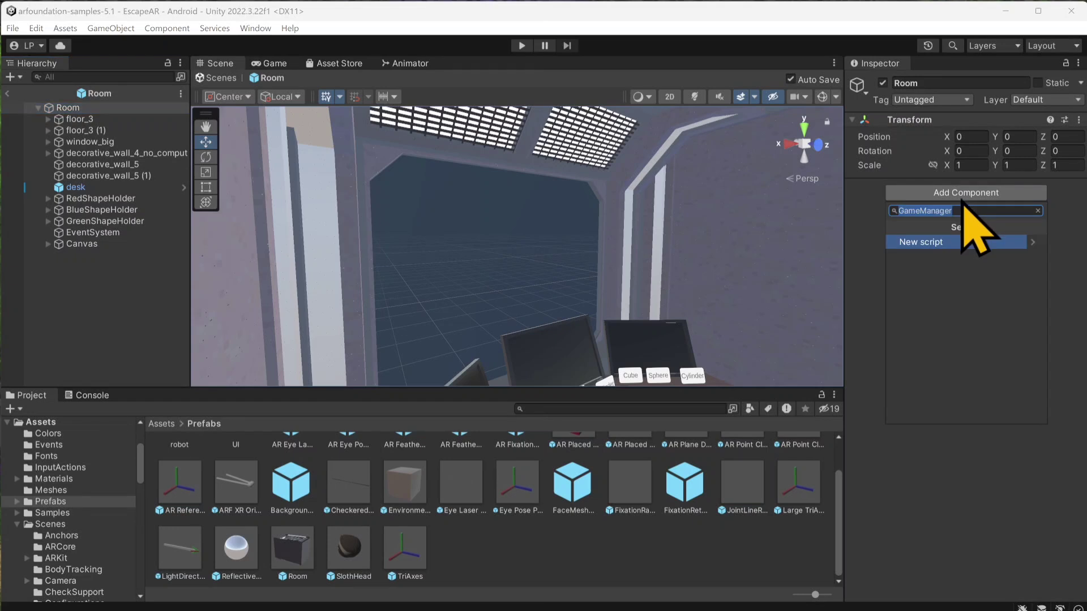
{"action": "type", "text": "GameManager"}
{"action": "key", "text": "Return"}
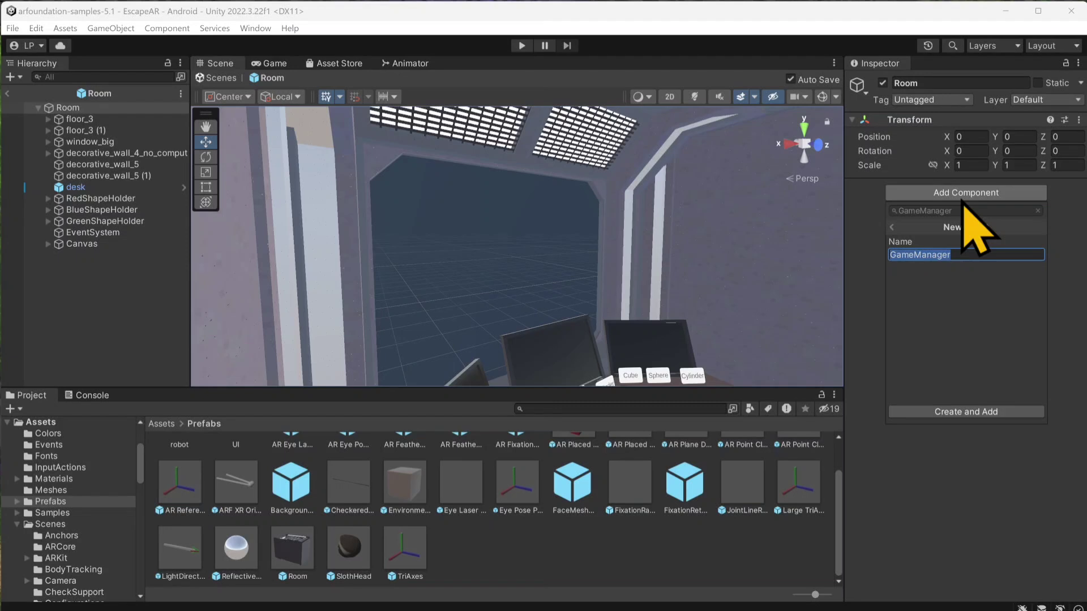
{"action": "key", "text": "Return"}
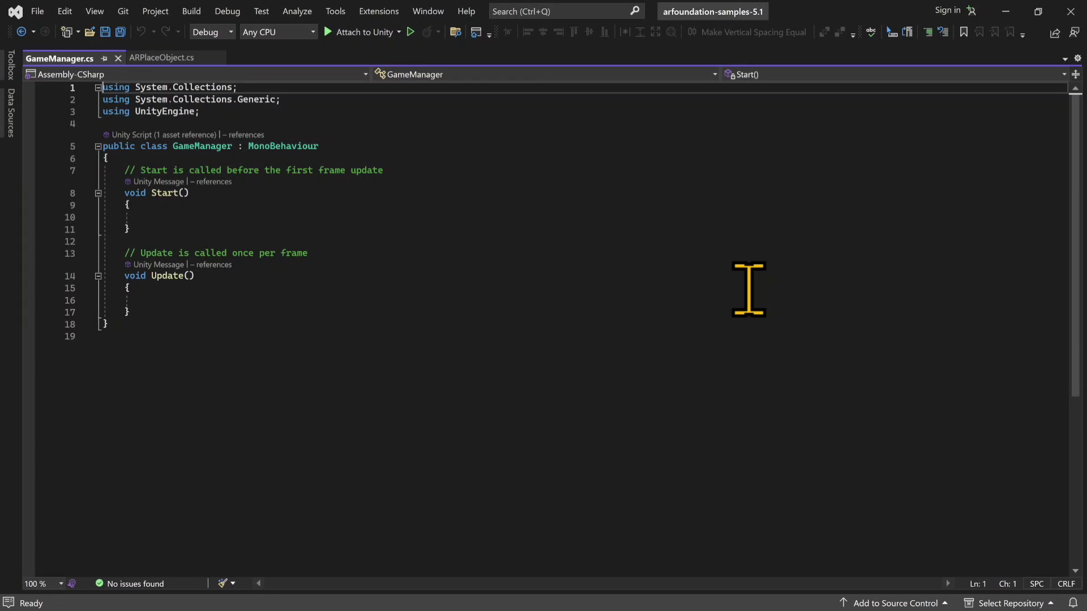
Step: In Visual Studio, insert four blank lines at the start of the GameManager class body, above the Start comment
{"action": "left_click", "coordinate": [205, 158]}
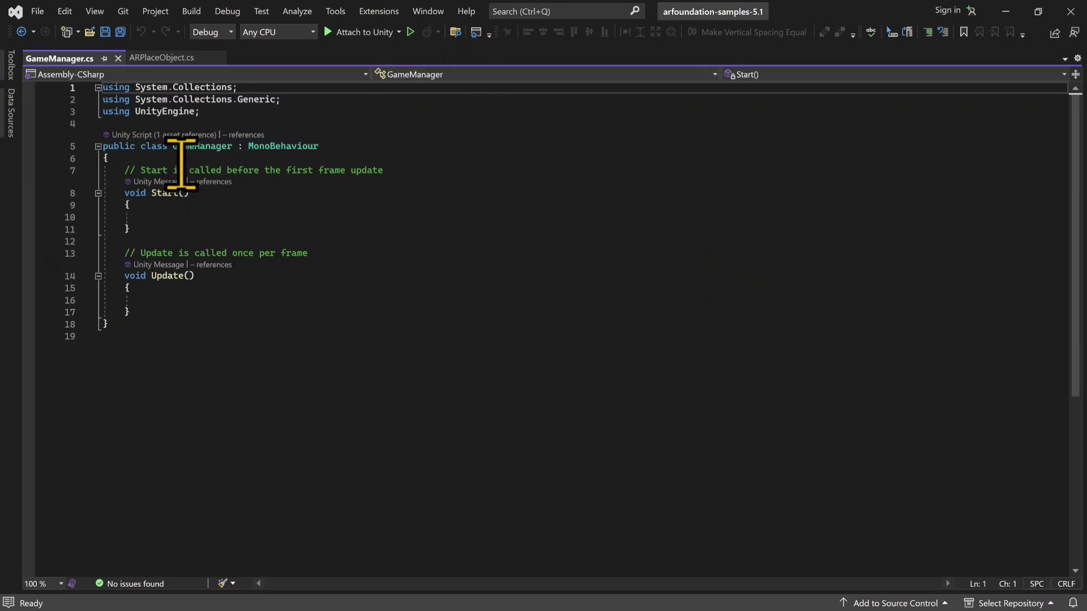
{"action": "key", "text": "Return"}
{"action": "key", "text": "Return"}
{"action": "key", "text": "Return"}
{"action": "key", "text": "Return"}
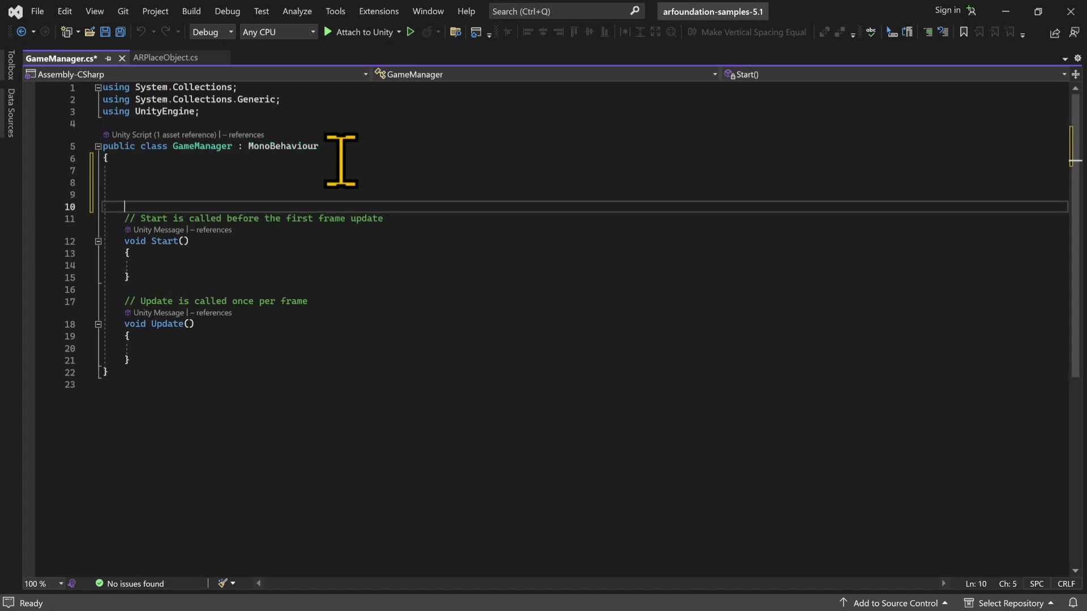
{"action": "key", "text": "Up"}
{"action": "key", "text": "Up"}
{"action": "key", "text": "Up"}
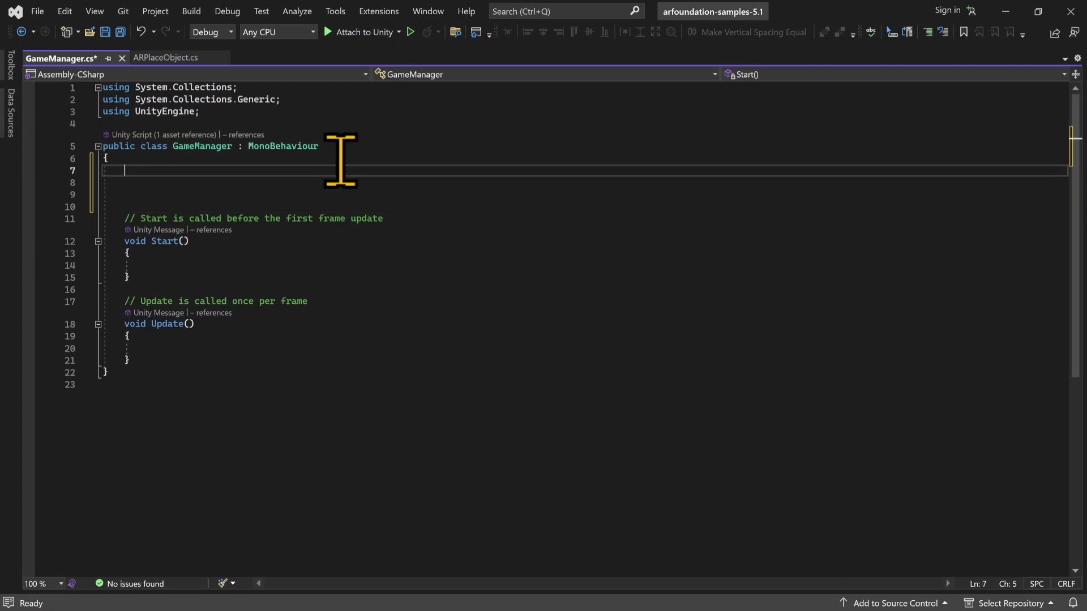
Step: Declare a public GameObject field named correctRedShape at the start of the GameManager class
{"action": "type", "text": "public voi"}
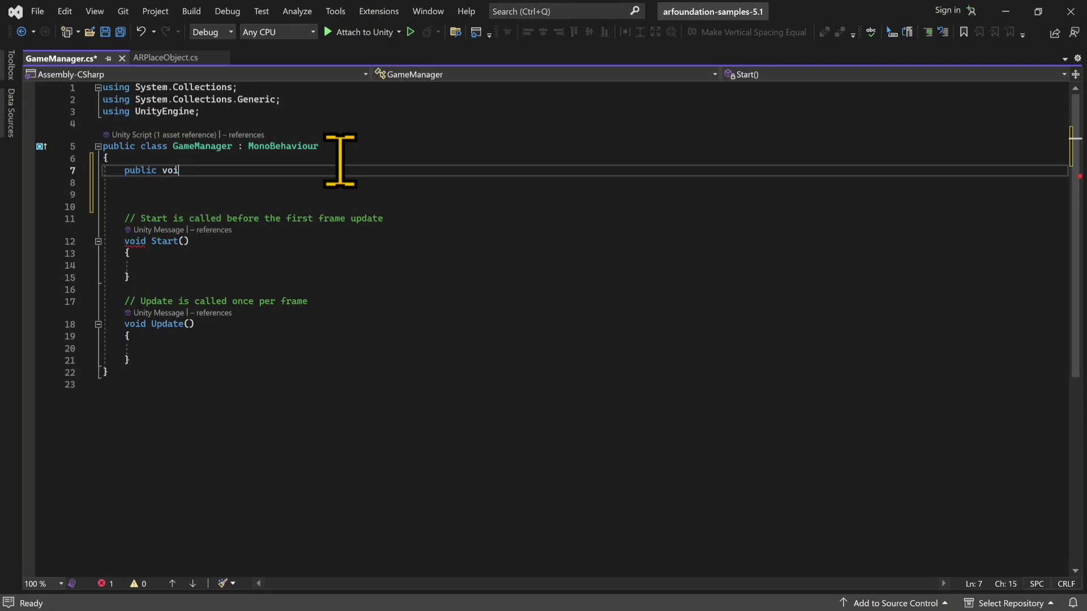
{"action": "key", "text": "BackSpace"}
{"action": "key", "text": "BackSpace"}
{"action": "key", "text": "BackSpace"}
{"action": "type", "text": "Game"}
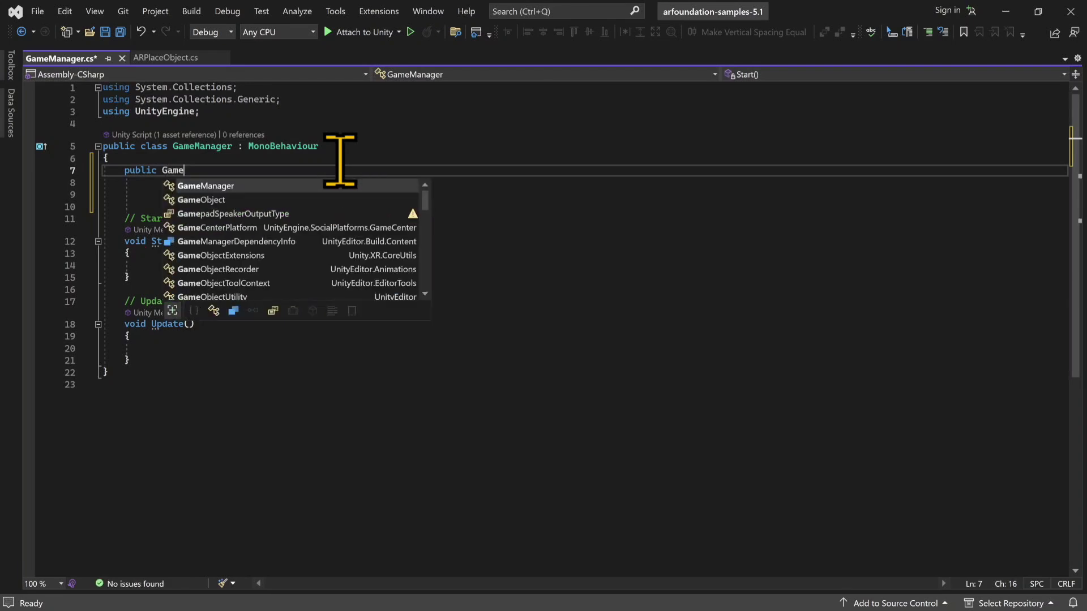
{"action": "key", "text": "Down"}
{"action": "key", "text": "Tab"}
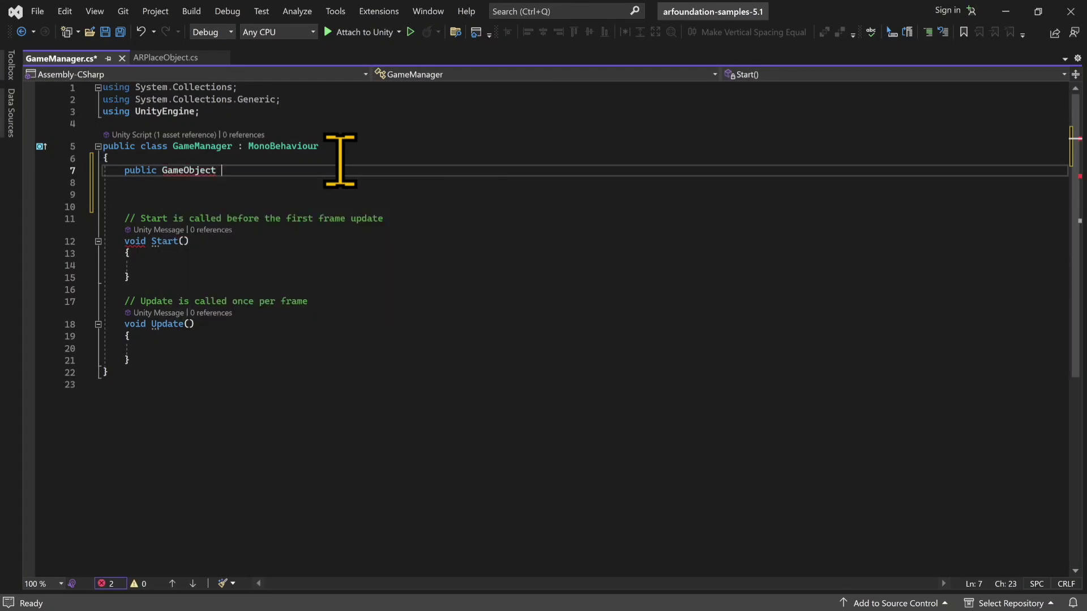
{"action": "type", "text": "correct "}
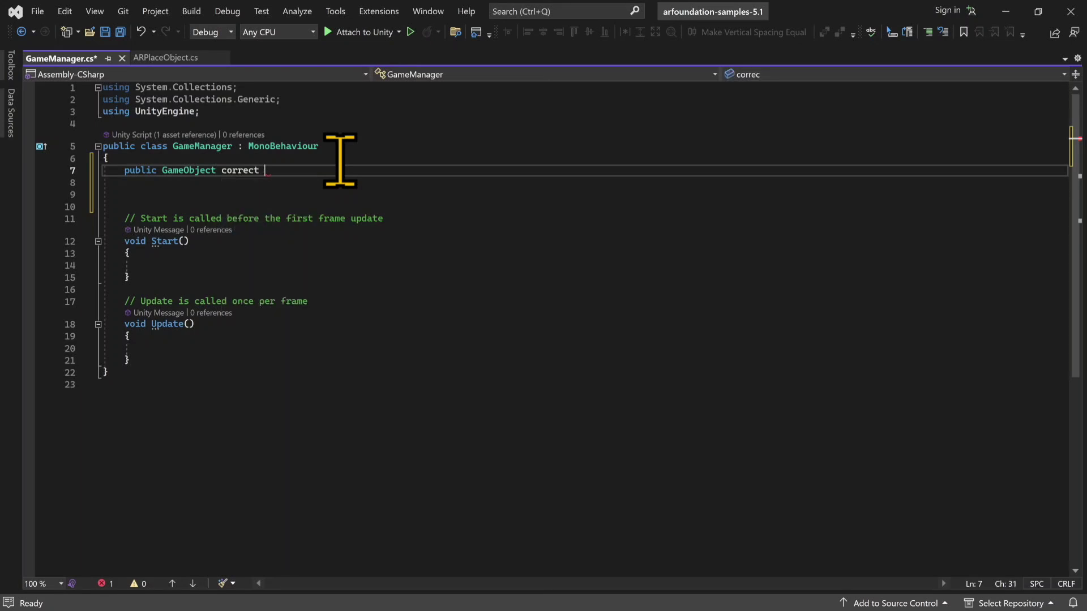
{"action": "type", "text": "RedShape"}
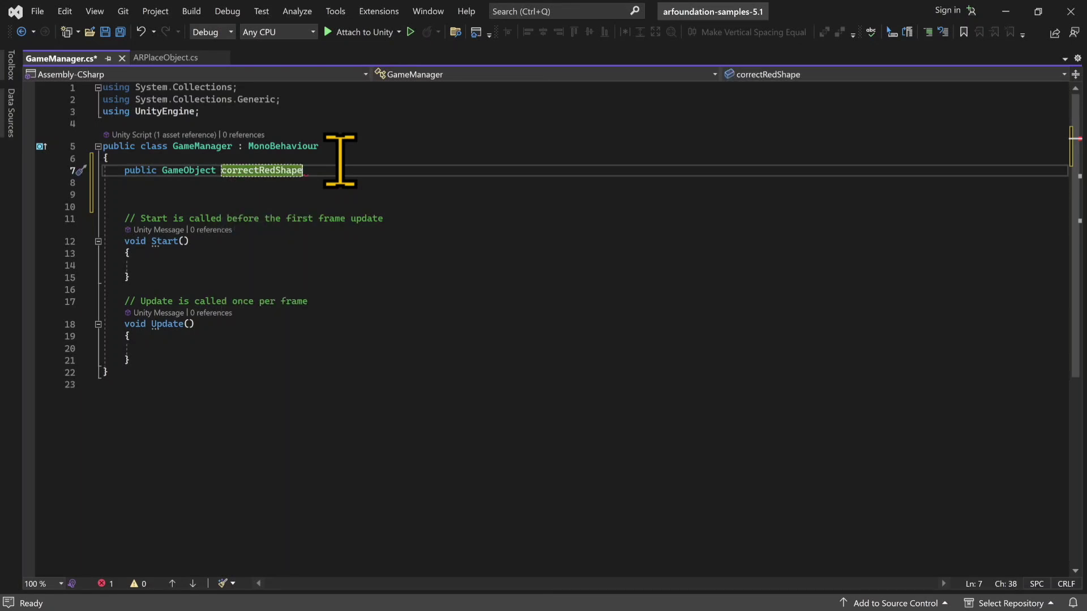
{"action": "type", "text": ";"}
Step: Declare the public GameObject fields correctGreenShape and correctBlueShape below the red shape field
{"action": "key", "text": "Return"}
{"action": "type", "text": "pu"}
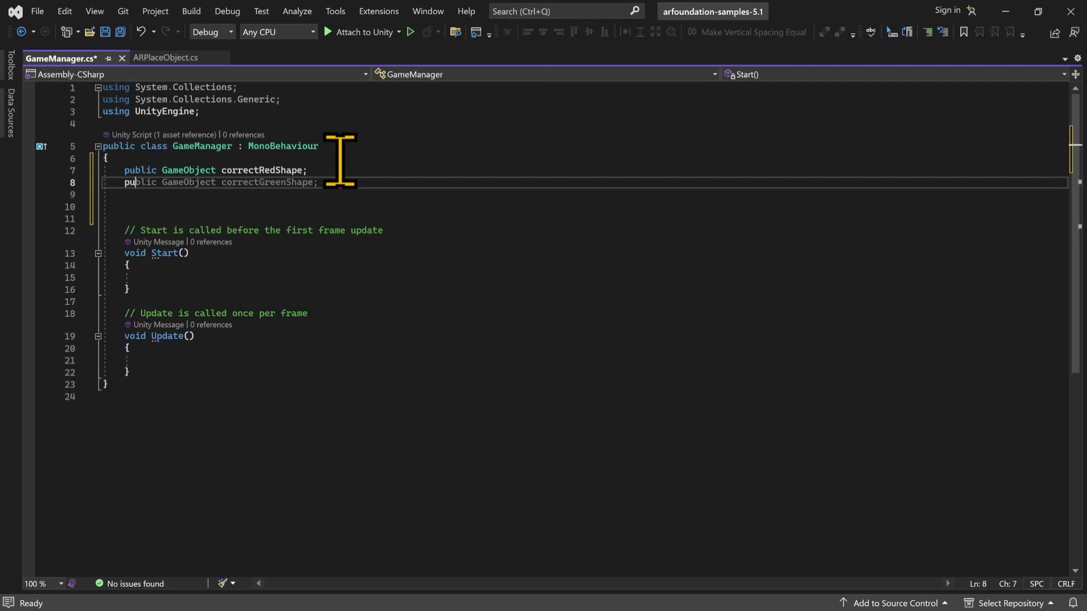
{"action": "type", "text": "blic"}
{"action": "key", "text": "Tab"}
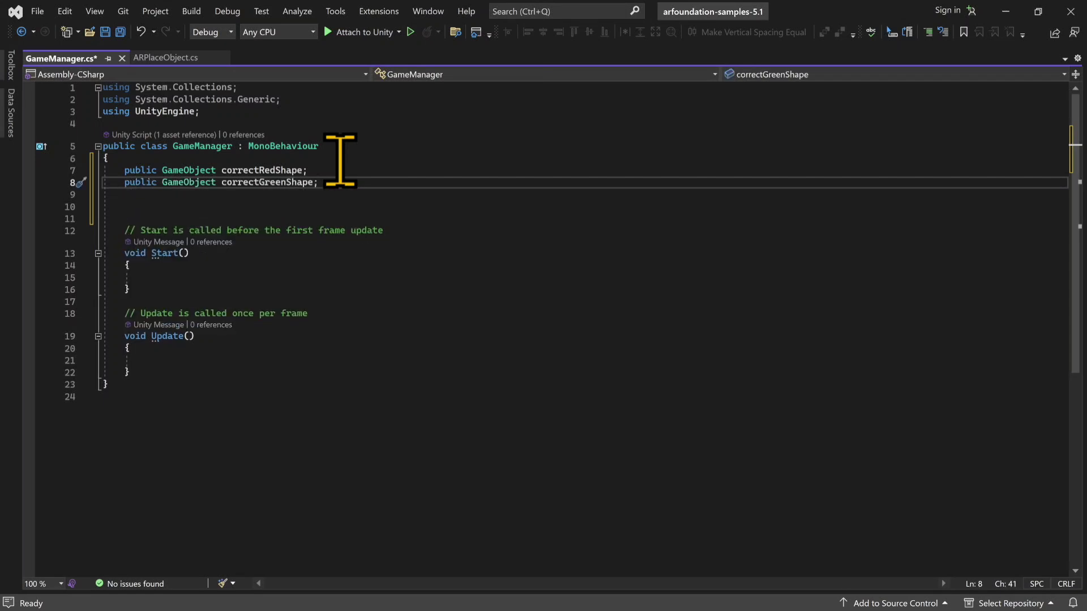
{"action": "key", "text": "Return"}
{"action": "type", "text": "pu"}
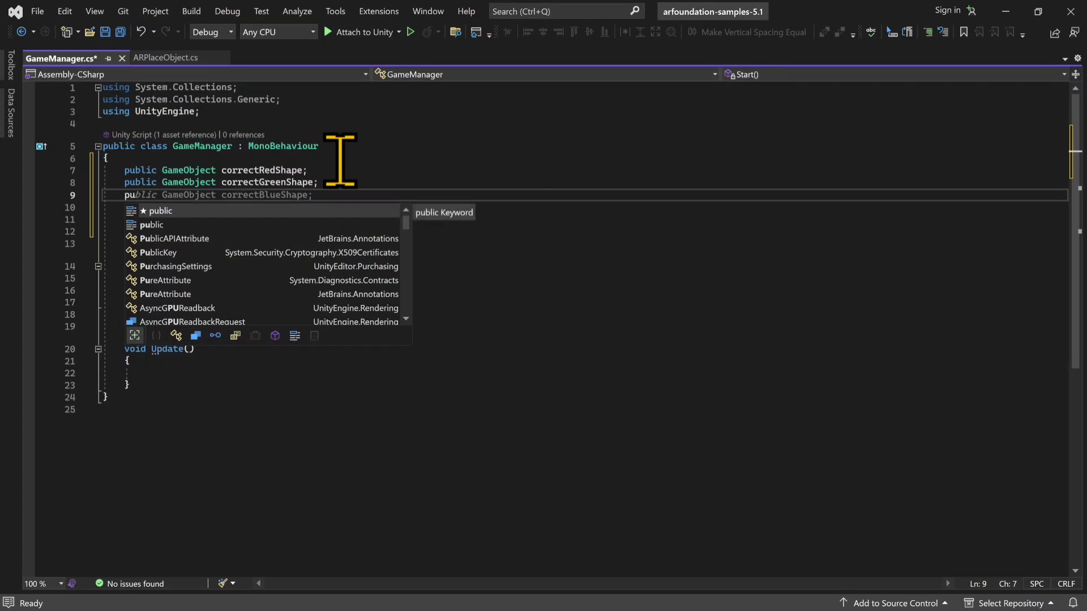
{"action": "key", "text": "Tab"}
{"action": "key", "text": "Tab"}
Step: Declare a public GameObject field named youWinText, separated by a blank line from the shape fields
{"action": "key", "text": "Return"}
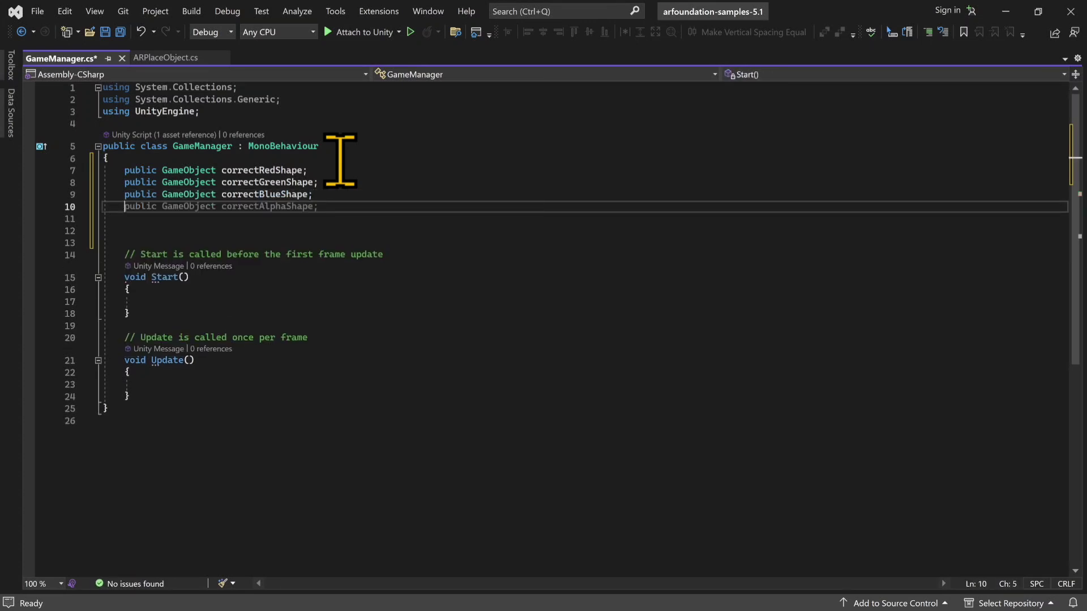
{"action": "key", "text": "Return"}
{"action": "type", "text": "publi"}
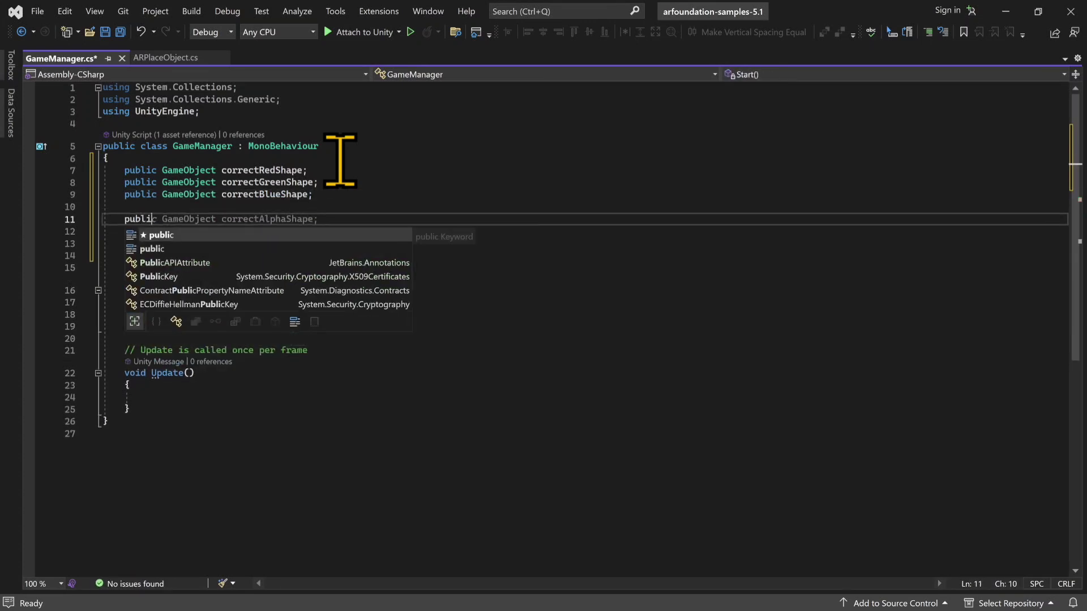
{"action": "key", "text": "Tab"}
{"action": "key", "text": "Tab"}
{"action": "key", "text": "ctrl+shift+Left"}
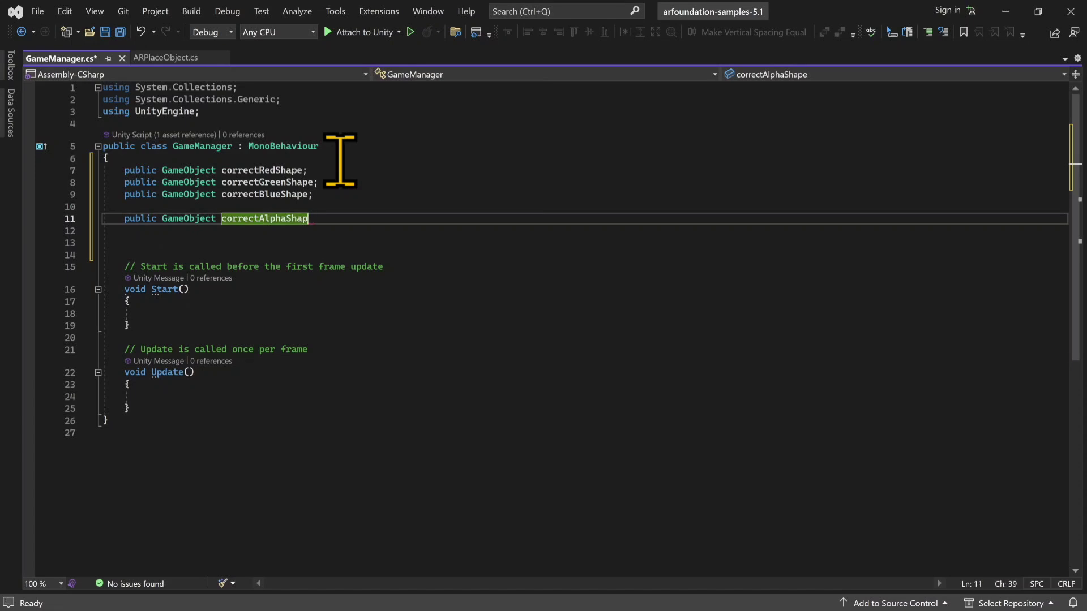
{"action": "type", "text": "corre"}
{"action": "key", "text": "BackSpace"}
{"action": "key", "text": "BackSpace"}
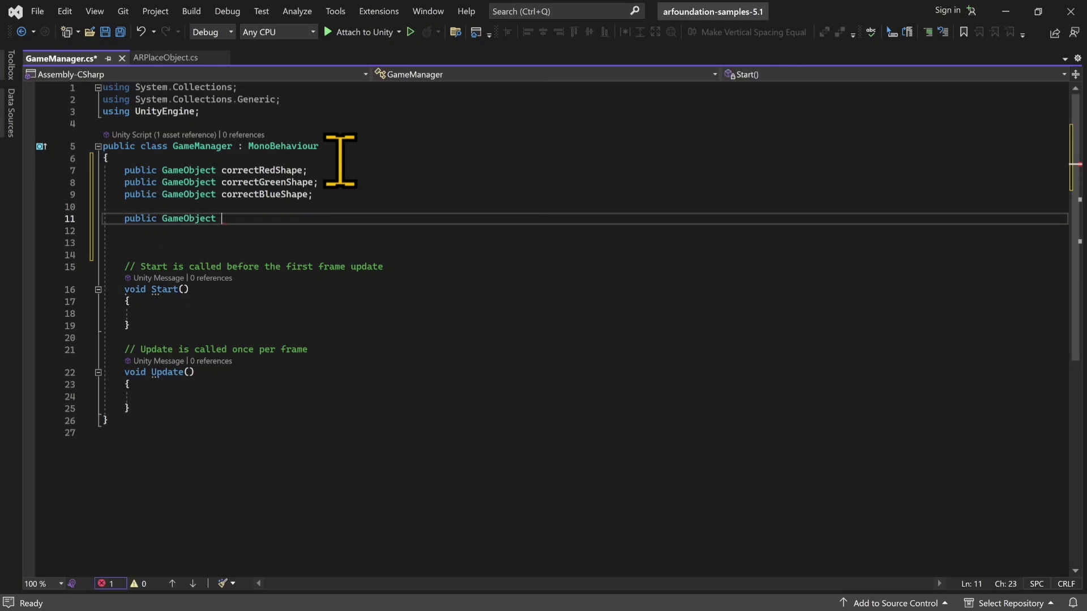
{"action": "type", "text": "Yo"}
{"action": "key", "text": "BackSpace"}
{"action": "key", "text": "BackSpace"}
{"action": "type", "text": "yo"}
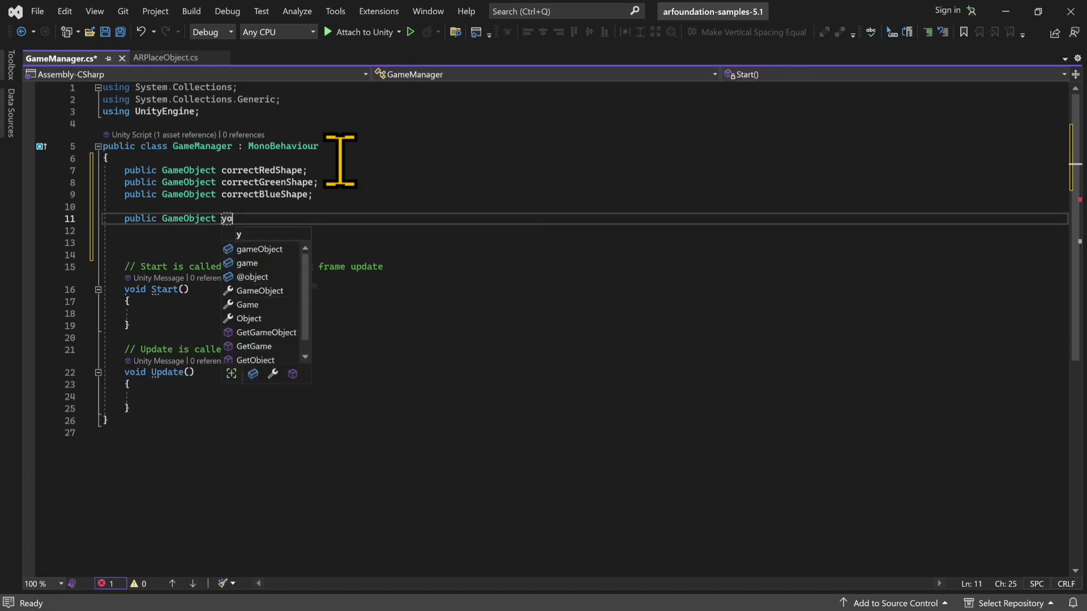
{"action": "type", "text": "uWinText"}
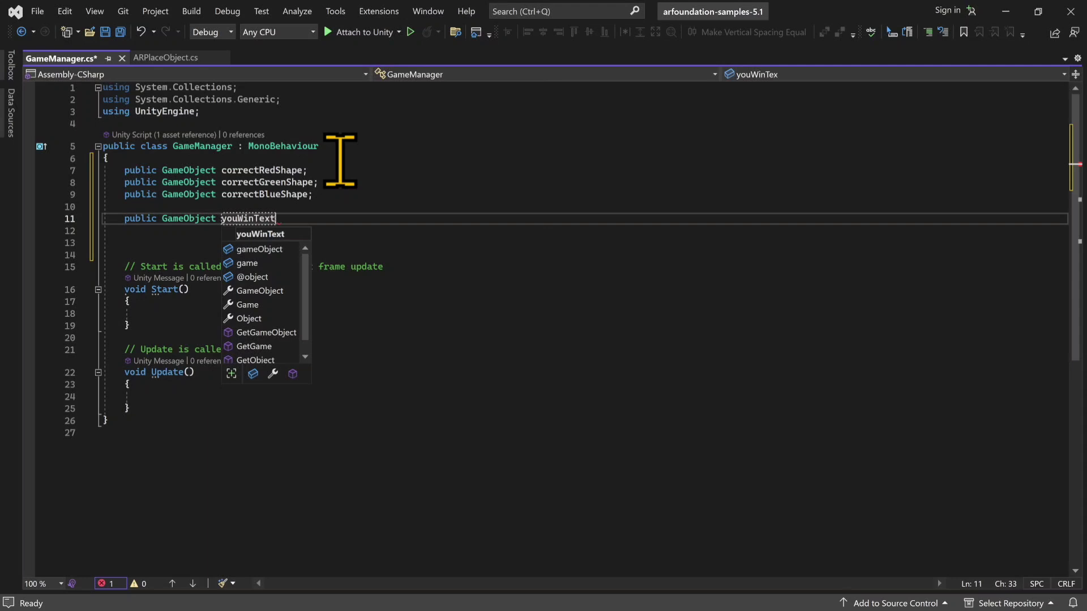
{"action": "type", "text": ";"}
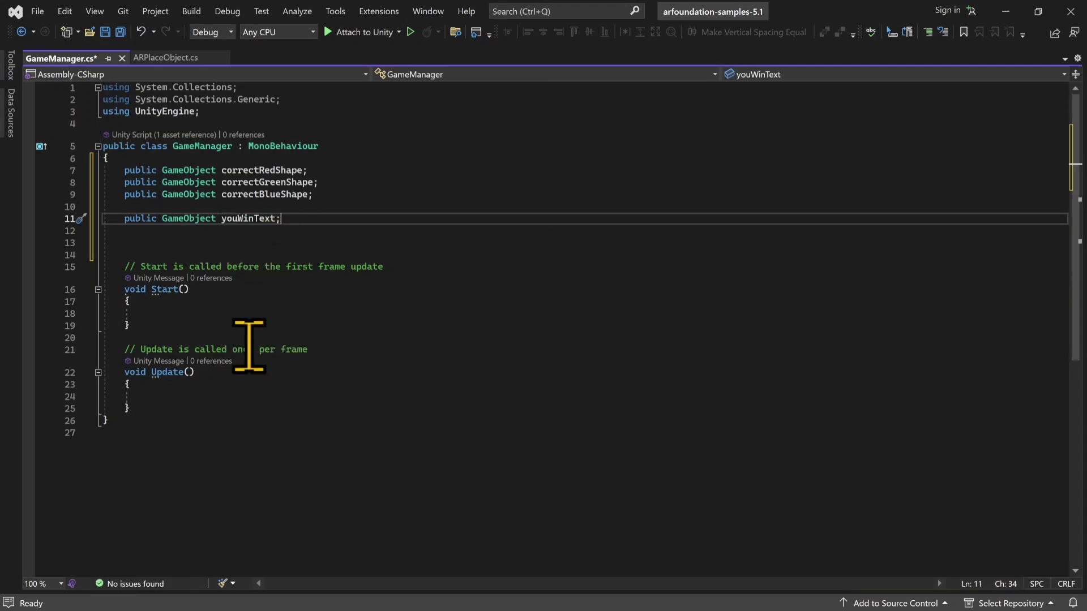
Step: Start an if statement in Update that checks correctRedShape.activeInHierarchy
{"action": "left_click", "coordinate": [205, 397]}
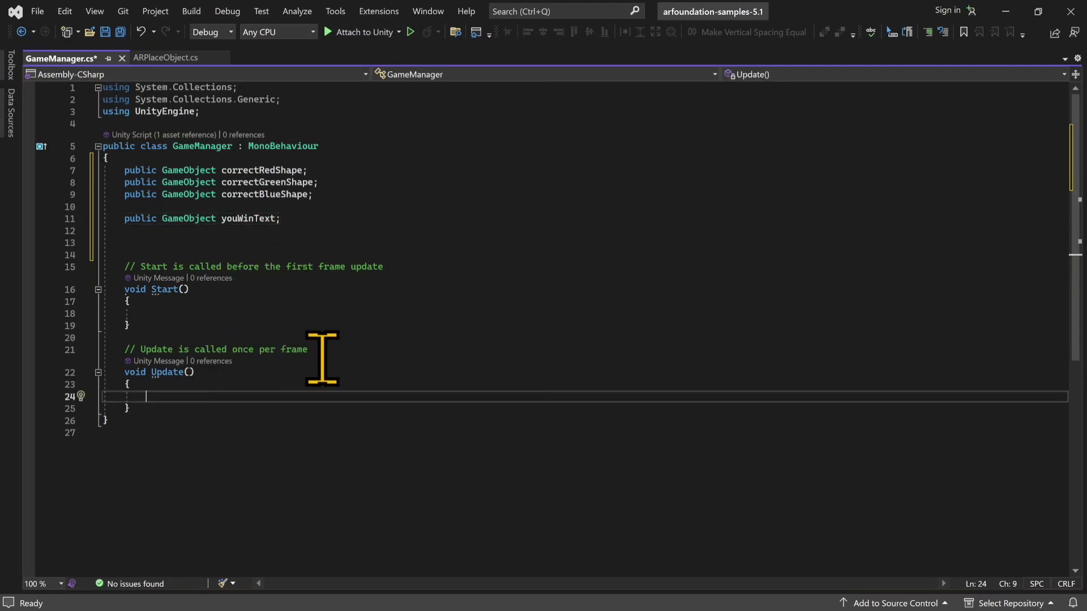
{"action": "type", "text": "if"}
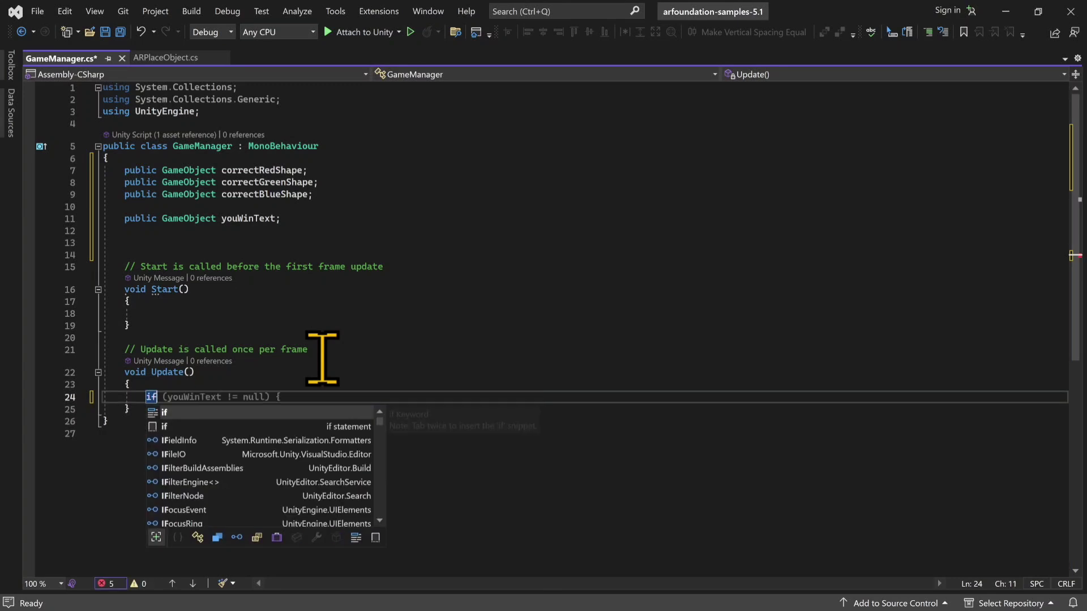
{"action": "type", "text": "(corre"}
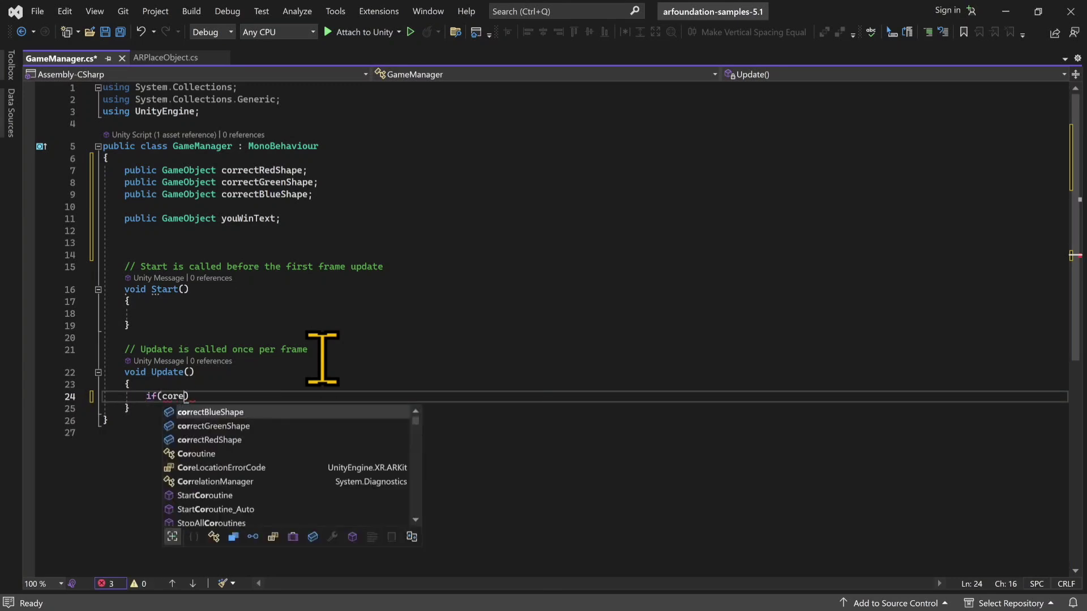
{"action": "key", "text": "Tab"}
{"action": "type", "text": ".ac"}
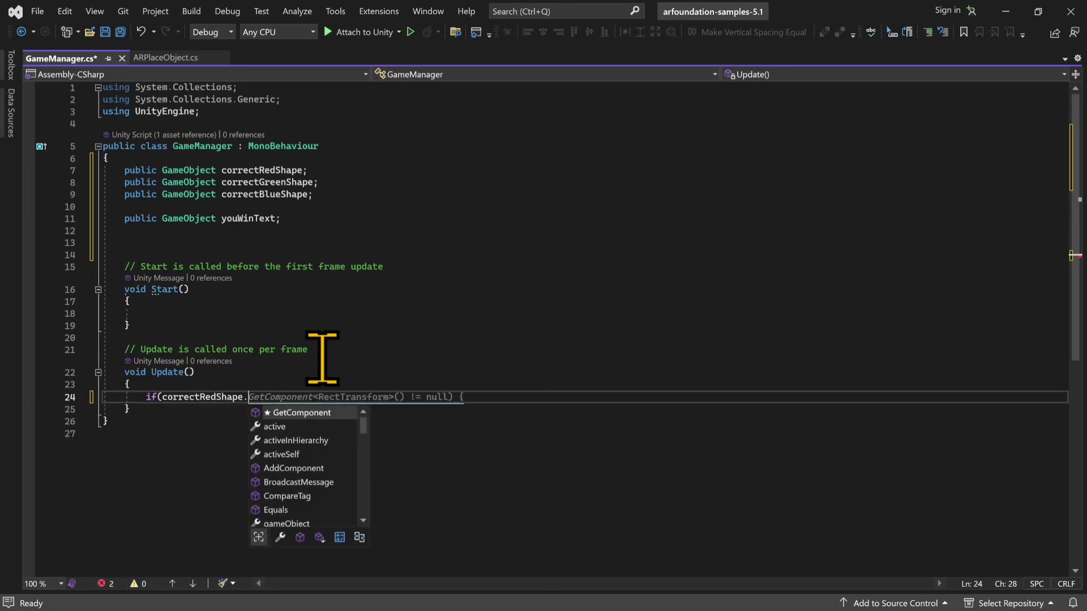
{"action": "key", "text": "Down"}
{"action": "key", "text": "Tab"}
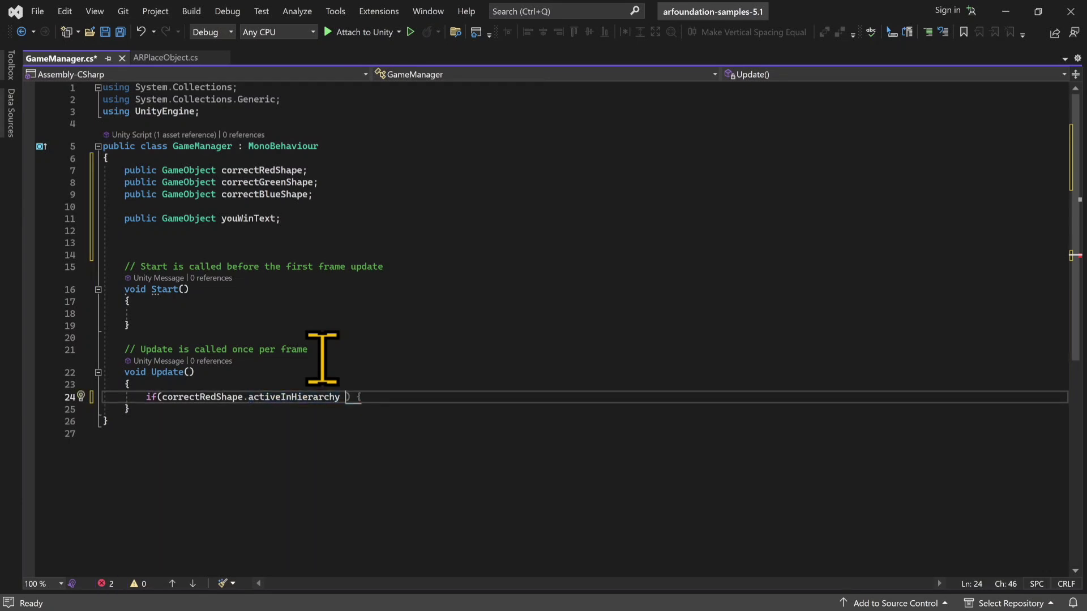
Step: Extend the if condition with && checks of activeInHierarchy for correctGreenShape and correctBlueShape
{"action": "type", "text": "&&"}
{"action": "type", "text": " correctGreenShape"}
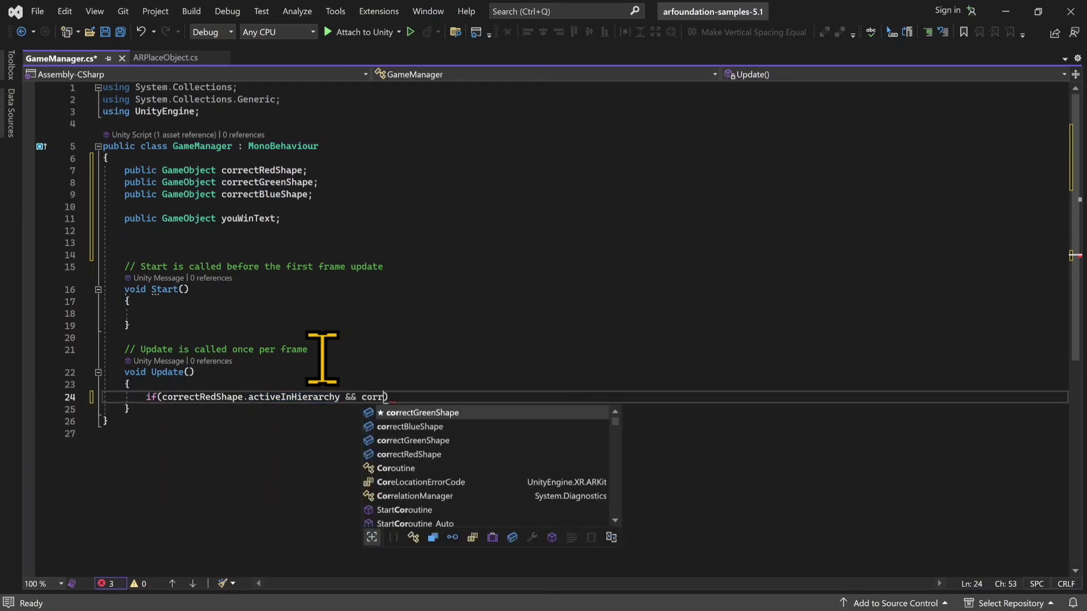
{"action": "key", "text": "Tab"}
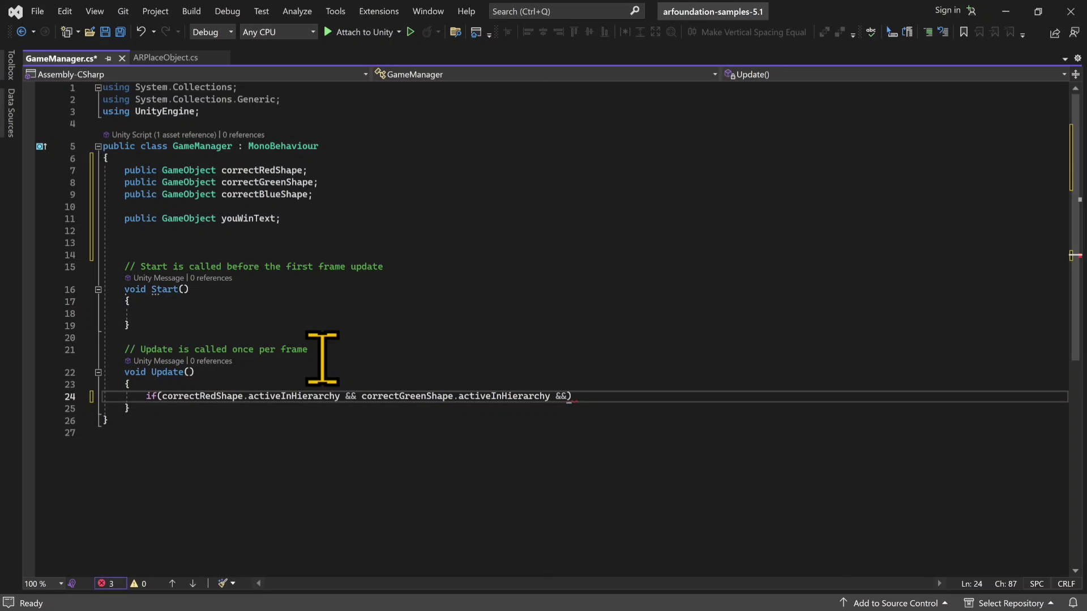
{"action": "type", "text": "corre"}
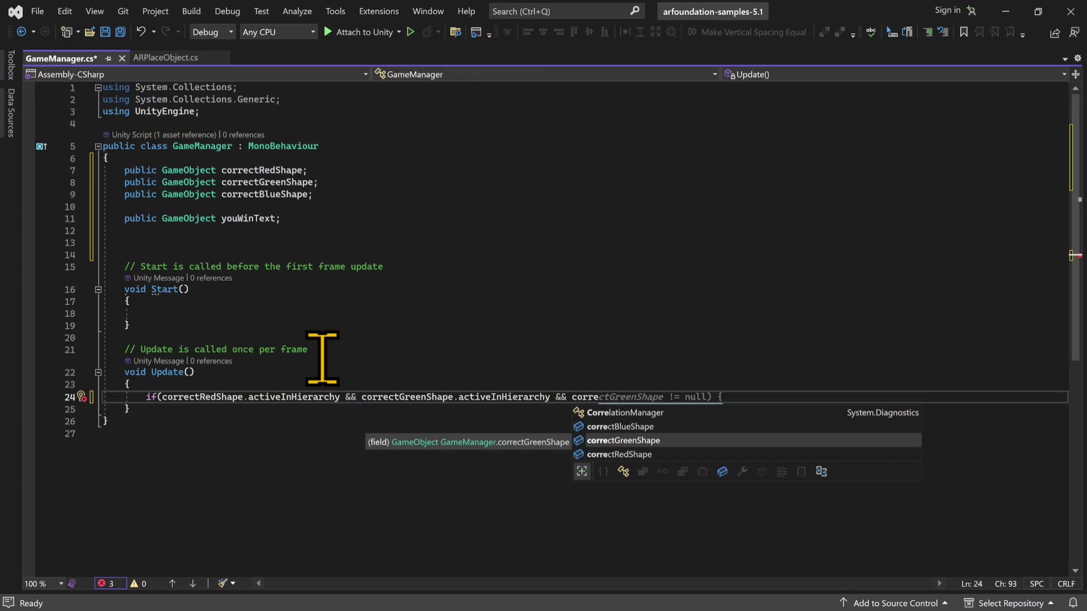
{"action": "key", "text": "Up"}
{"action": "key", "text": "Tab"}
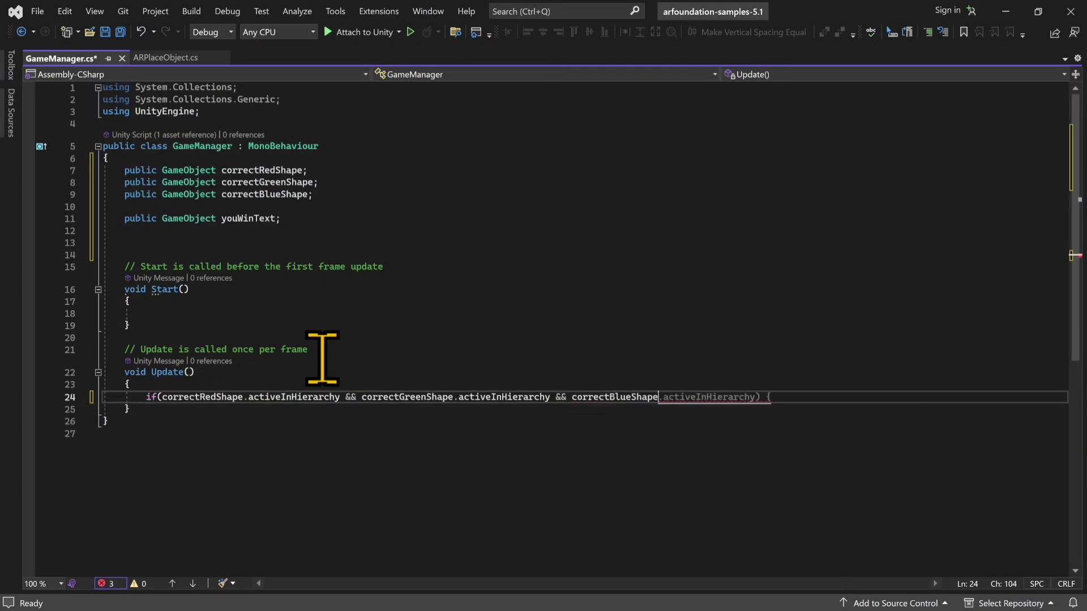
{"action": "key", "text": "Tab"}
Step: Call youWinText.SetActive(true); inside the if block and save the GameManager script
{"action": "key", "text": "Return"}
{"action": "type", "text": "y"}
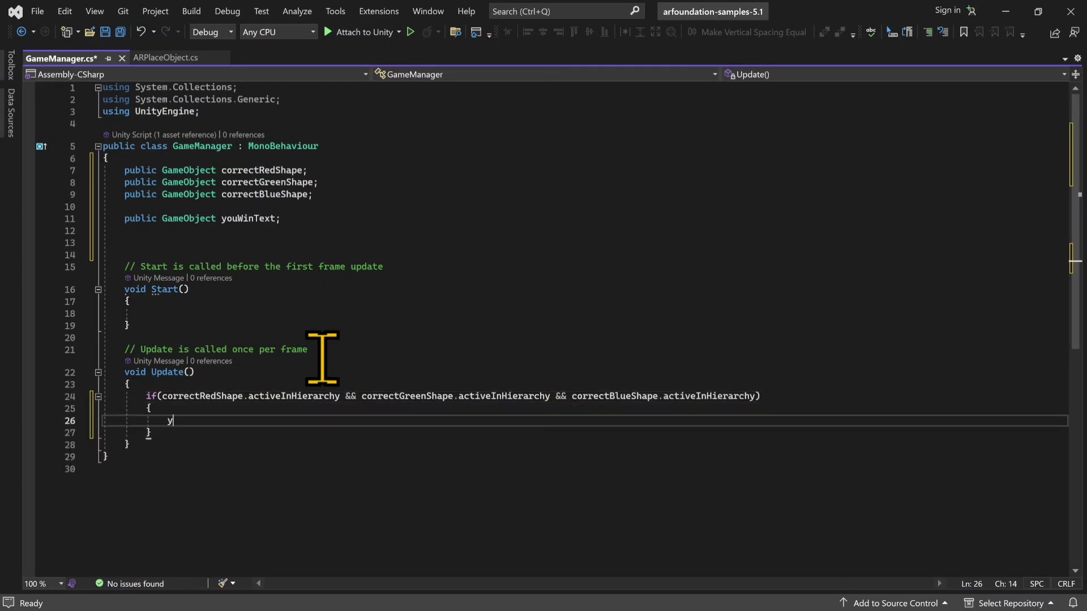
{"action": "type", "text": "ou"}
{"action": "key", "text": "Tab"}
{"action": "type", "text": ".scene"}
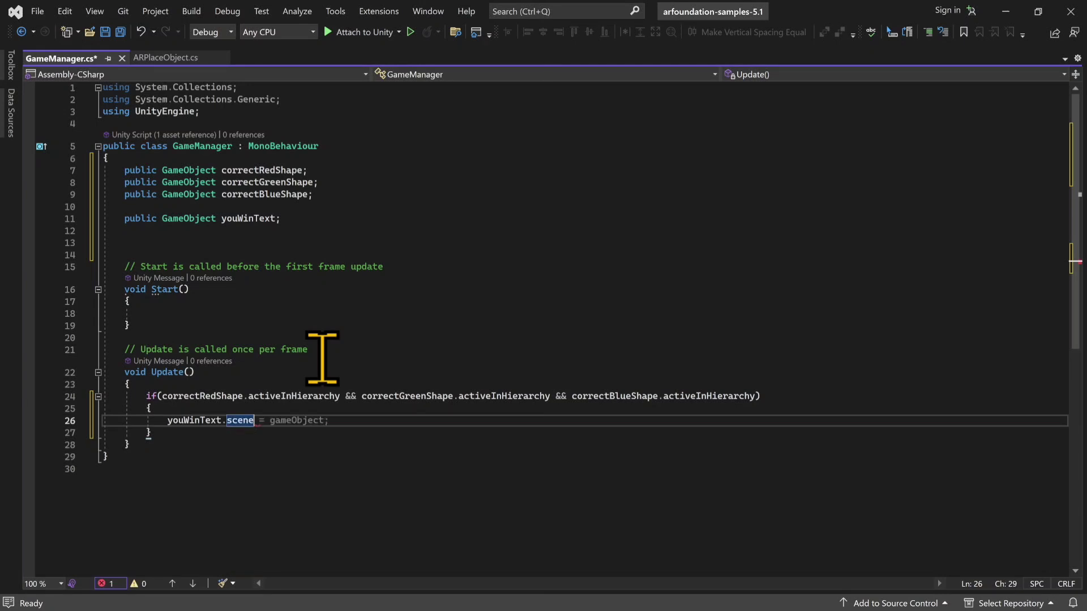
{"action": "key", "text": "BackSpace"}
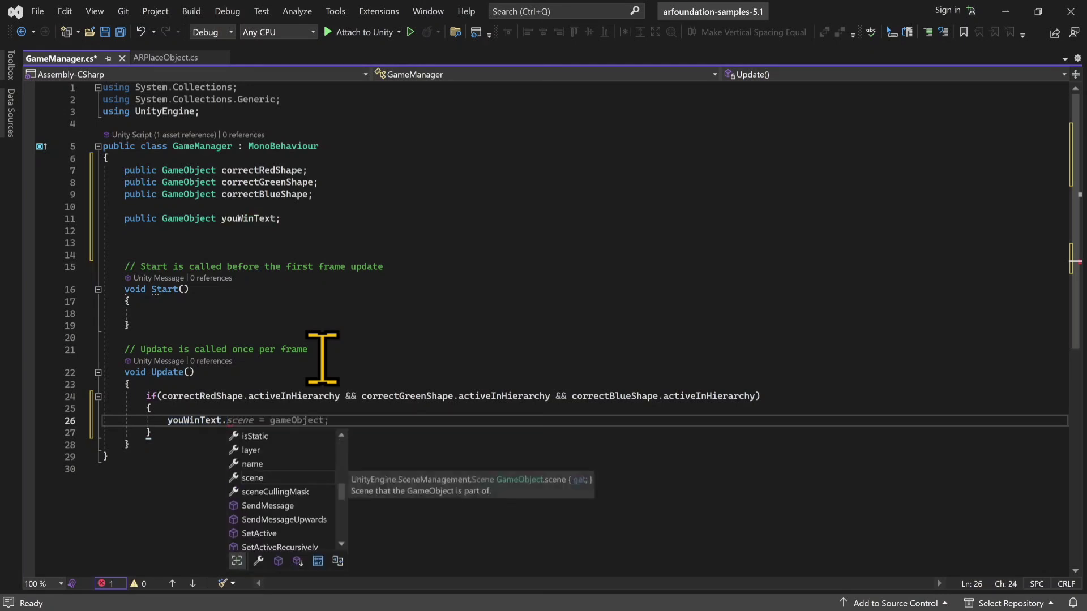
{"action": "type", "text": "setActive(true);"}
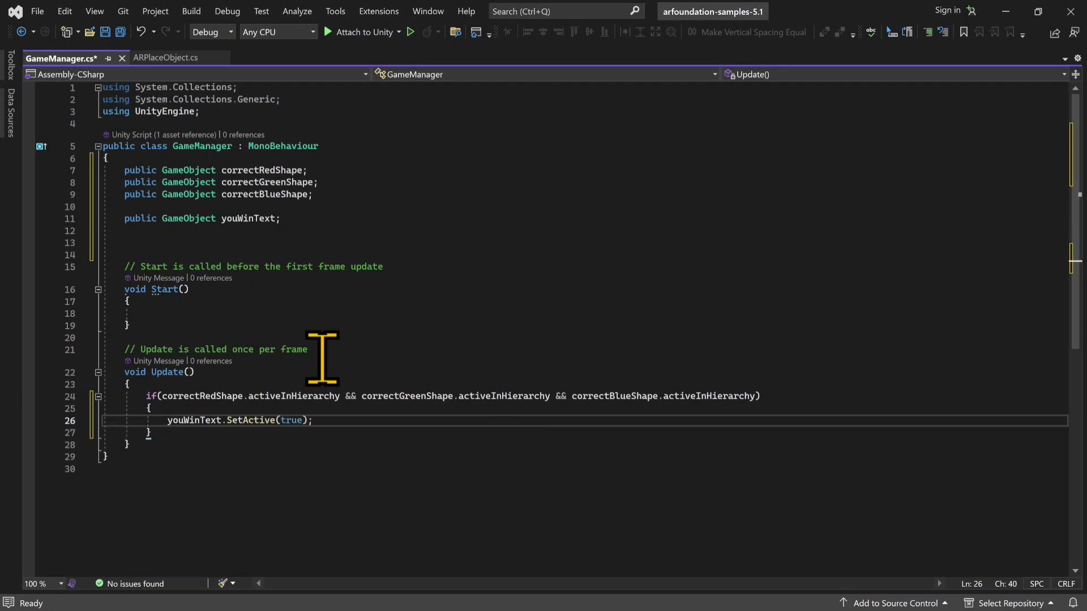
{"action": "key", "text": "ctrl+s"}
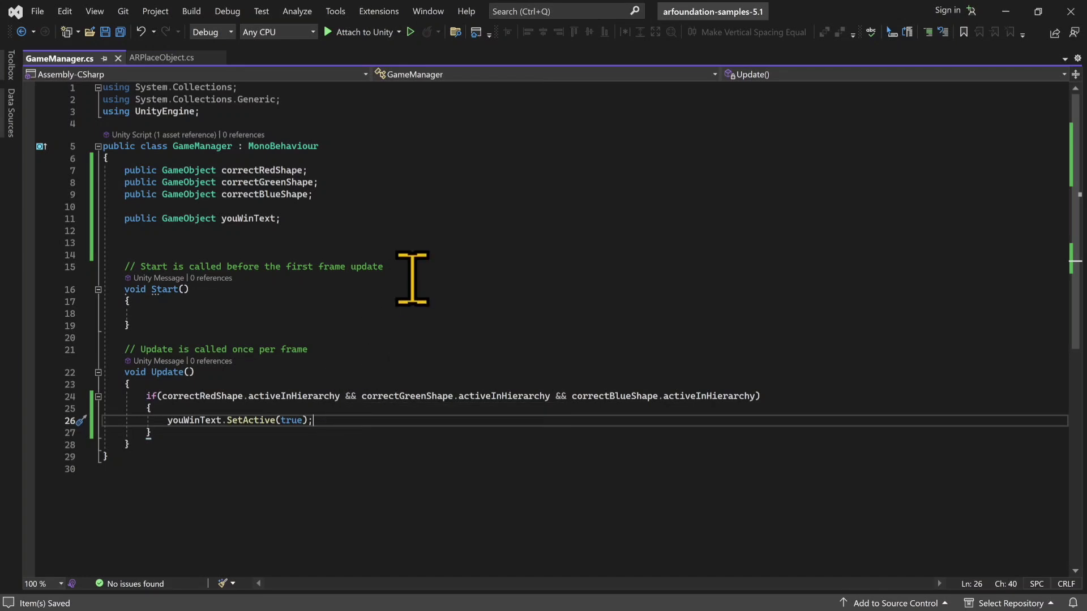
Step: Return to Unity, expand the three shape holders and assign RedShapeHolder's Cube as the Room's Correct Red Shape
{"action": "left_click", "coordinate": [1007, 10]}
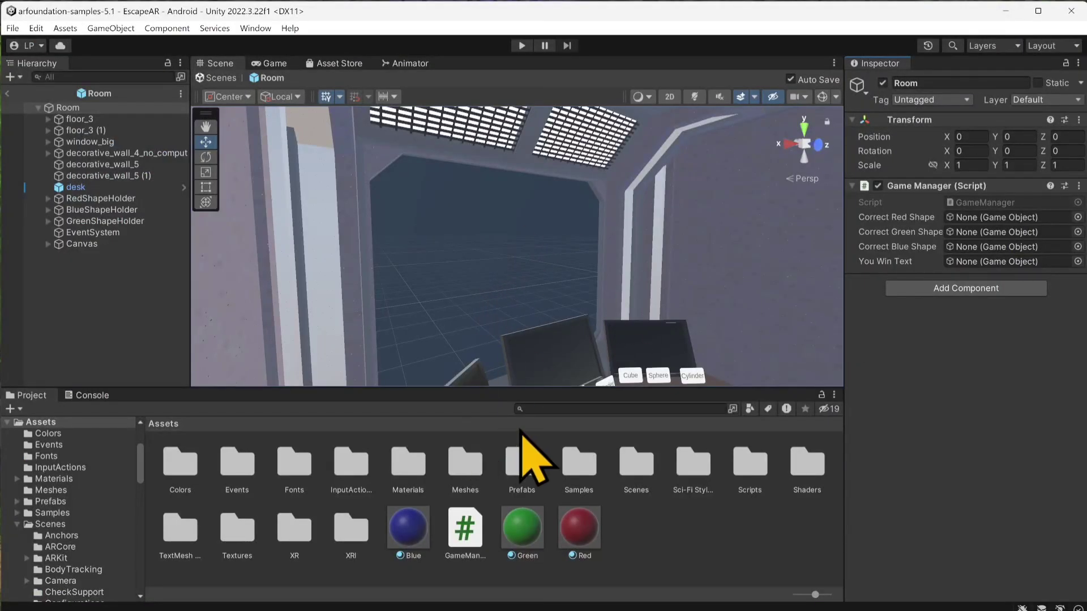
{"action": "left_click", "coordinate": [48, 199]}
{"action": "left_click", "coordinate": [54, 243]}
{"action": "left_click", "coordinate": [48, 256]}
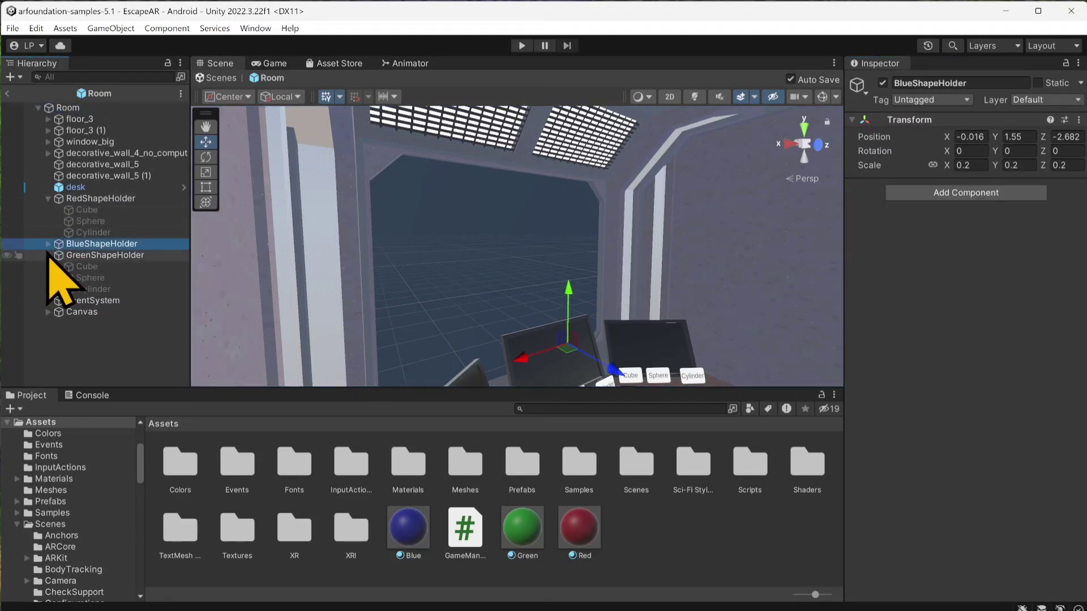
{"action": "left_click", "coordinate": [49, 245]}
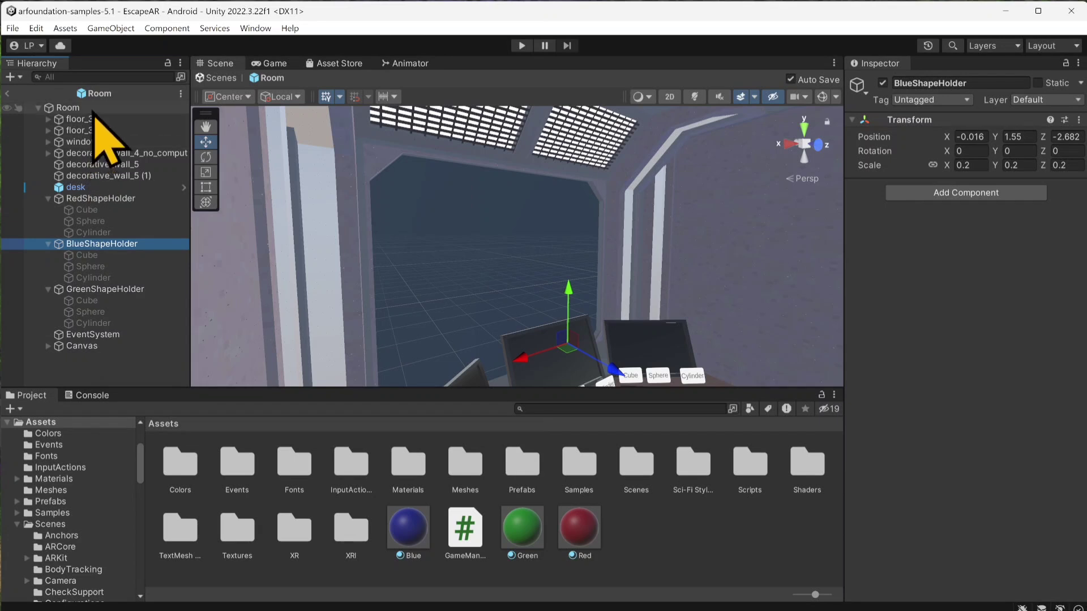
{"action": "left_click", "coordinate": [57, 108]}
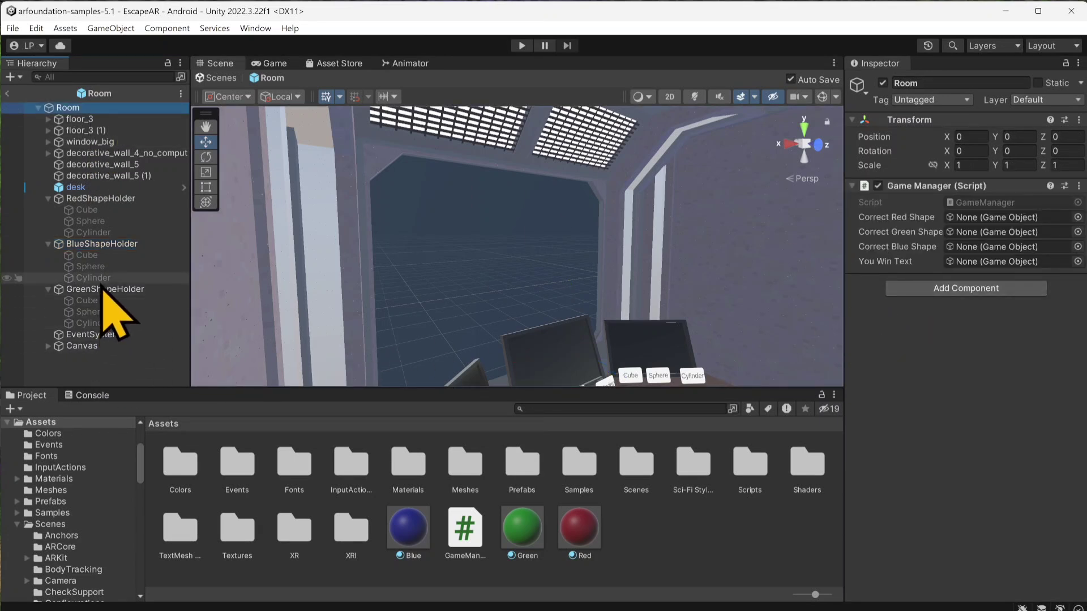
{"action": "left_click_drag", "start_coordinate": [86, 210], "coordinate": [952, 222]}
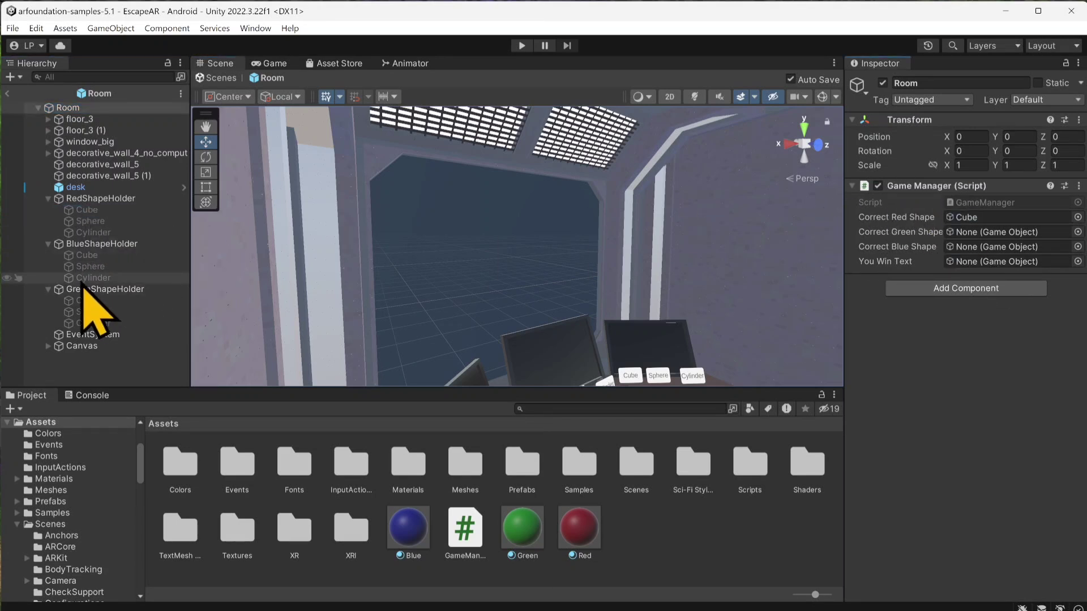
Step: Assign BlueShapeHolder's Sphere as Correct Green Shape and GreenShapeHolder's Cube as Correct Blue Shape in the Room's Game Manager
{"action": "left_click", "coordinate": [83, 277]}
{"action": "left_click_drag", "start_coordinate": [84, 277], "coordinate": [984, 262]}
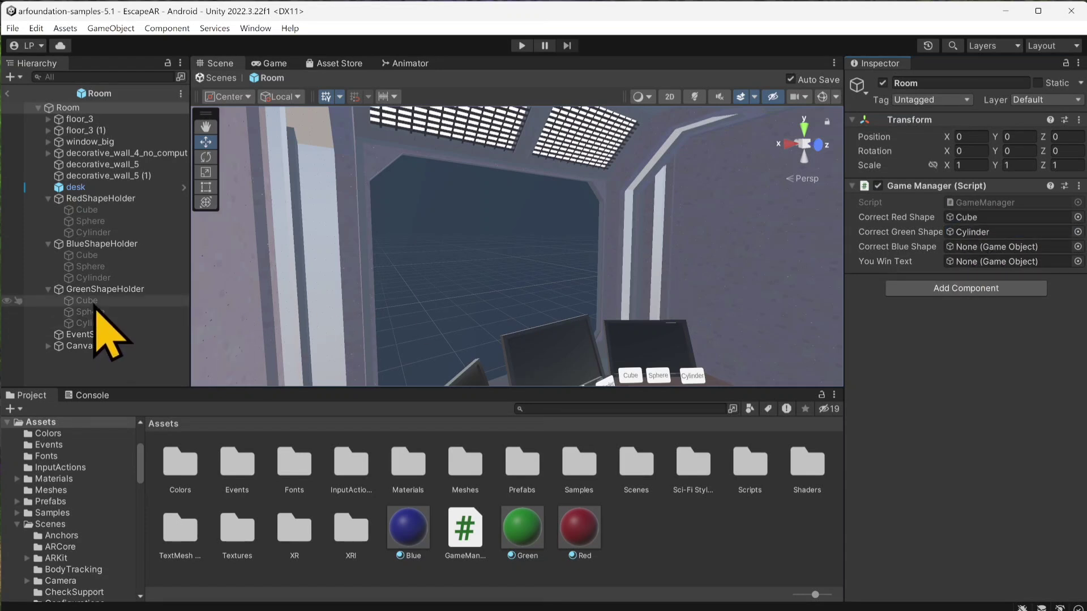
{"action": "left_click_drag", "start_coordinate": [94, 269], "coordinate": [996, 241]}
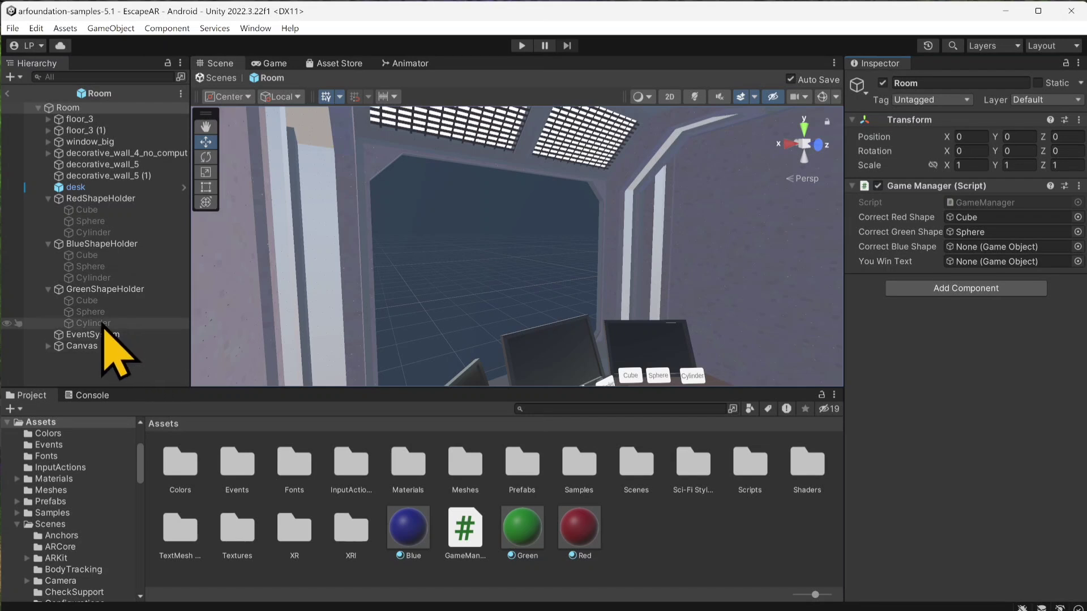
{"action": "left_click_drag", "start_coordinate": [87, 301], "coordinate": [963, 247]}
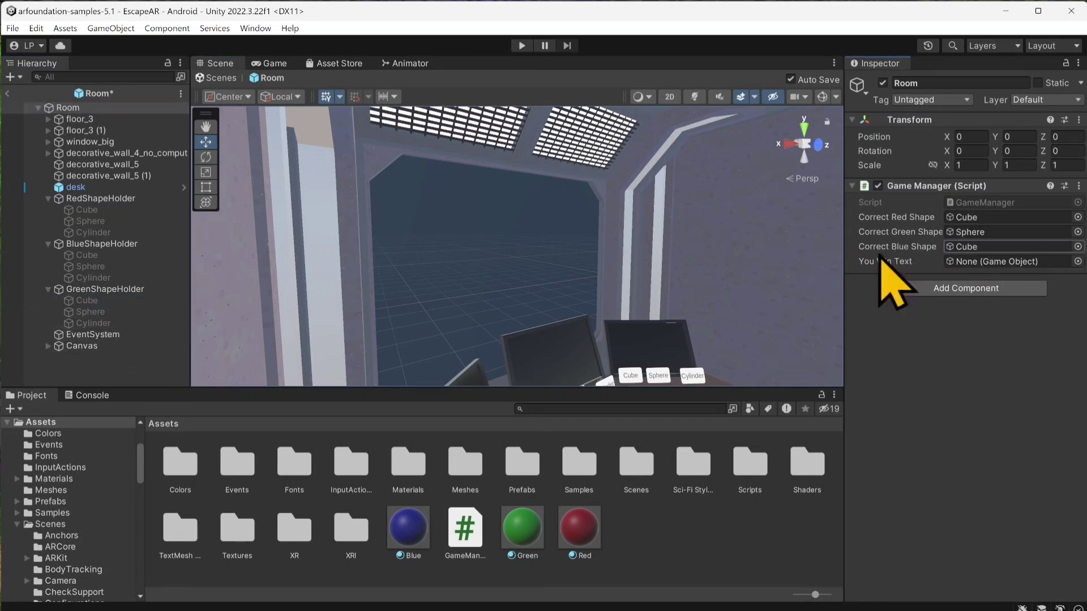
Step: Assign the Canvas's Text (TMP) object as You Win Text in the Game Manager and leave the Room prefab
{"action": "left_click", "coordinate": [48, 346]}
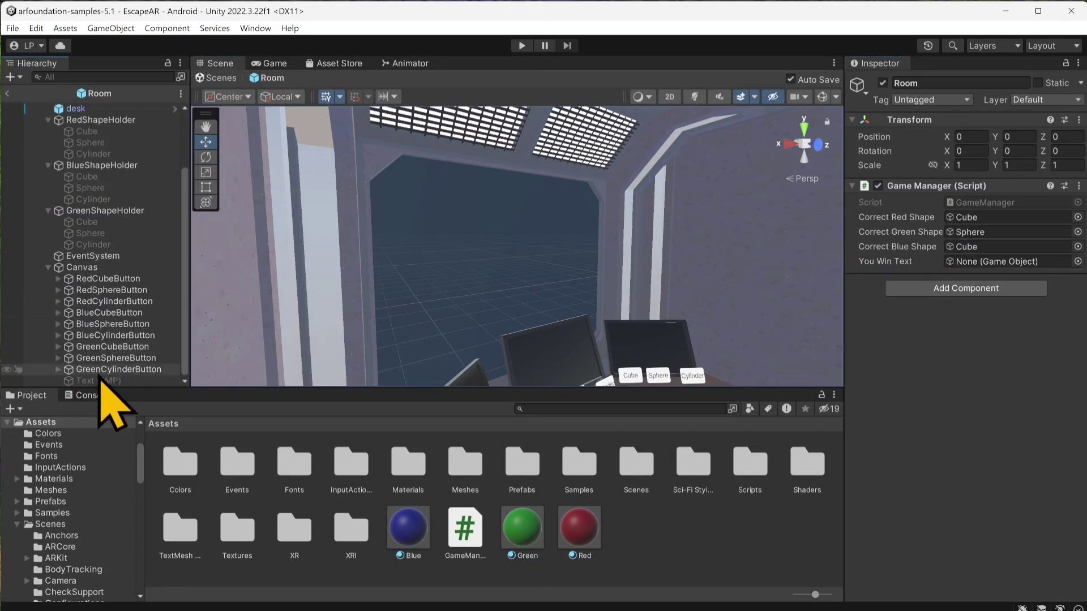
{"action": "left_click_drag", "start_coordinate": [93, 389], "coordinate": [969, 261]}
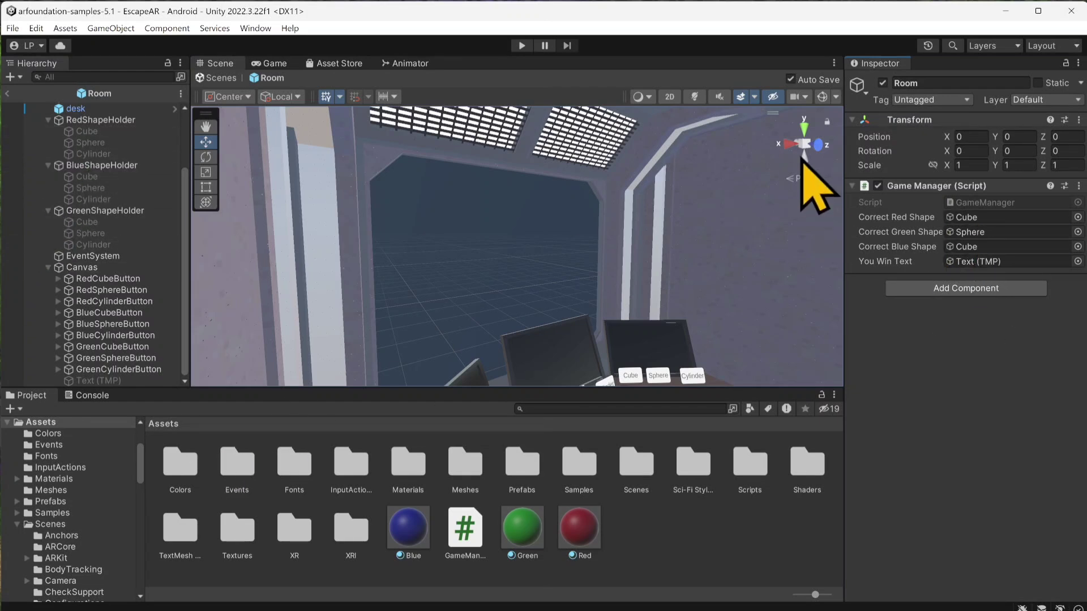
{"action": "left_click", "coordinate": [8, 94]}
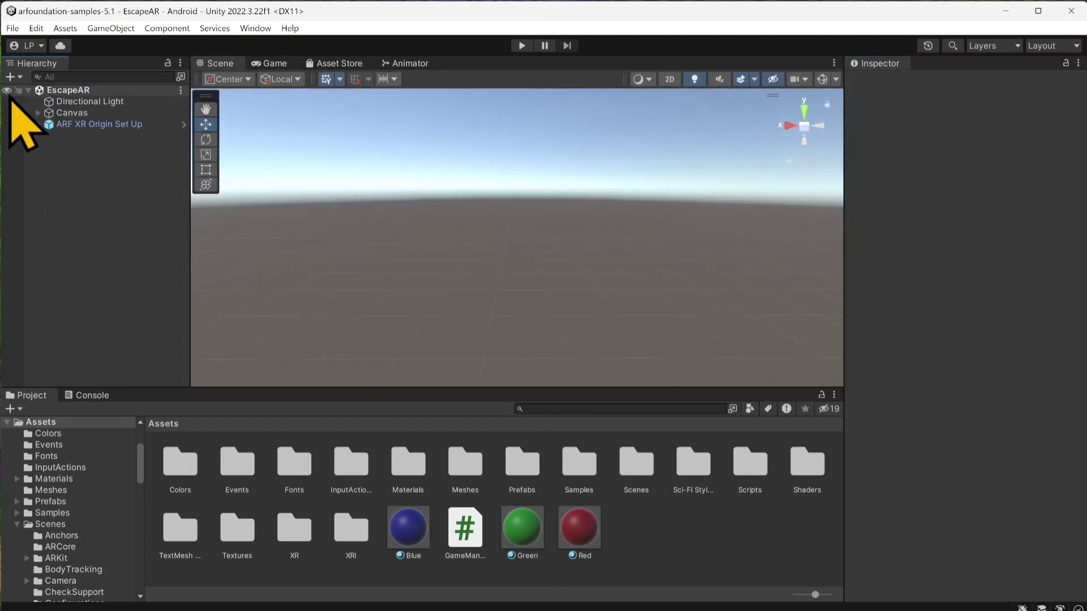
Step: Create a new scene from the Basic (Built-in) template
{"action": "left_click", "coordinate": [12, 29]}
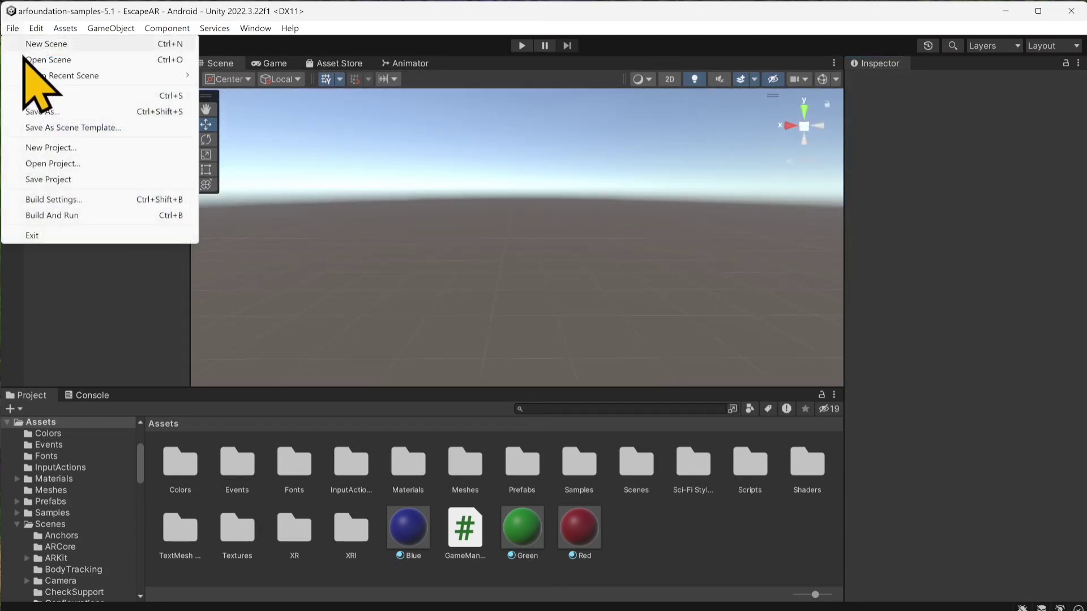
{"action": "left_click", "coordinate": [74, 44]}
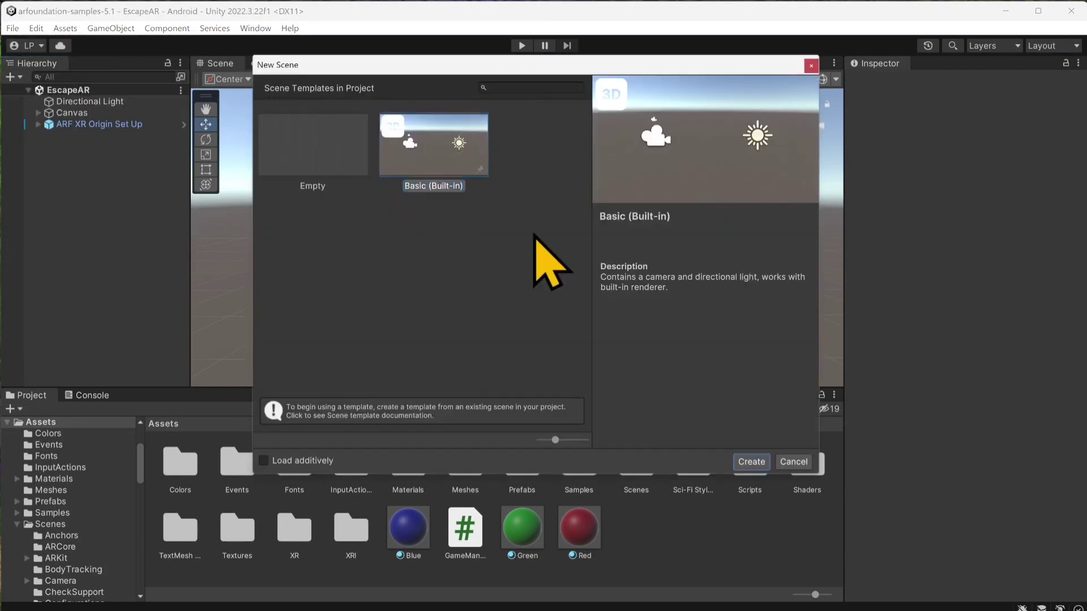
{"action": "double_click", "coordinate": [430, 160]}
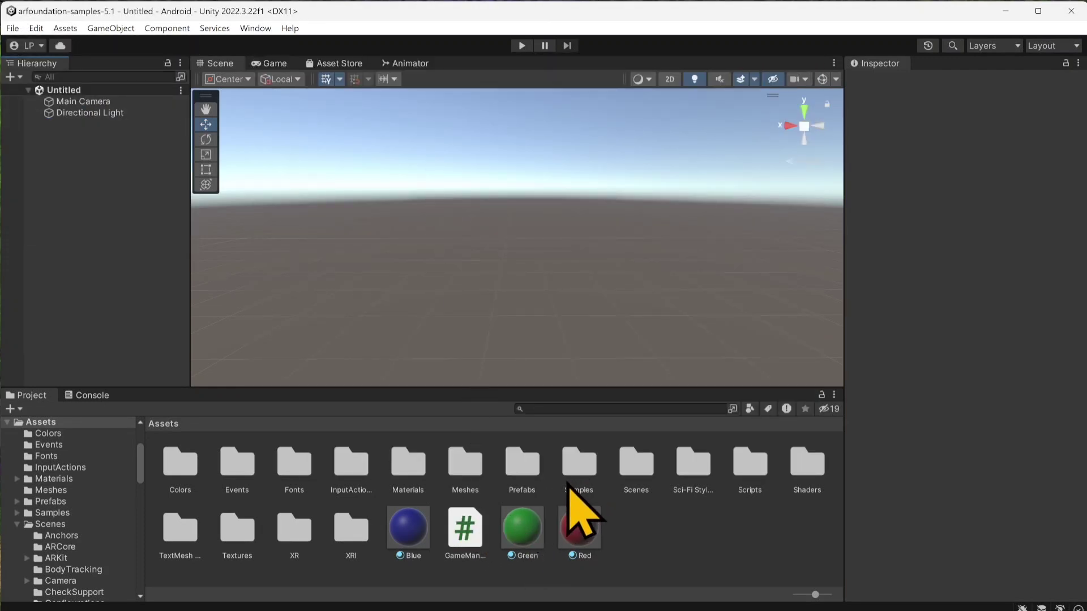
Step: Add the Room prefab from the Prefabs folder to the new scene
{"action": "double_click", "coordinate": [533, 481]}
{"action": "scroll", "coordinate": [347, 575], "scroll_direction": "down", "scroll_amount": 2}
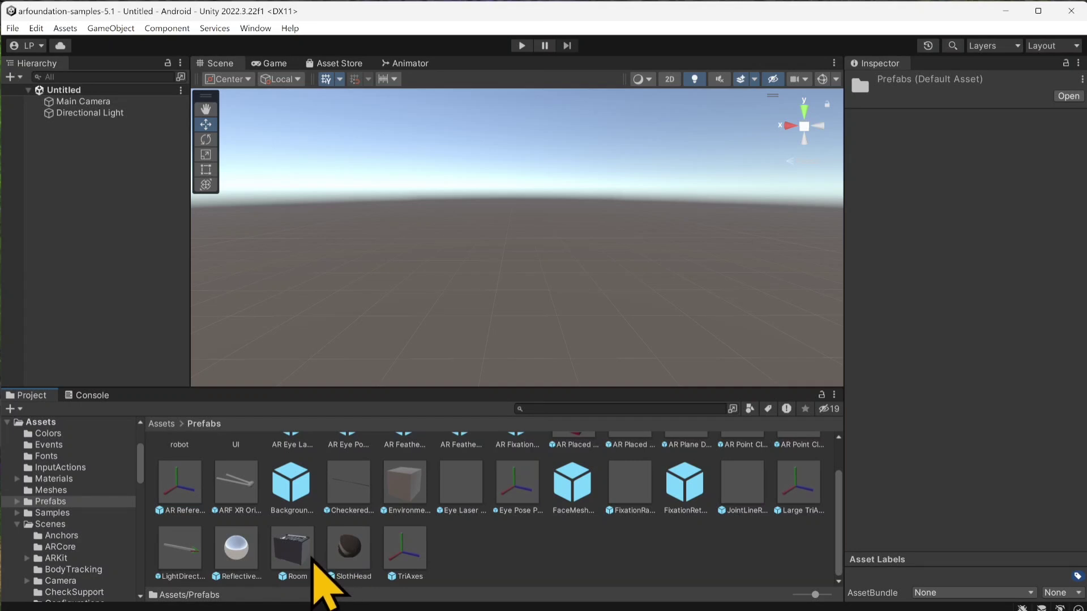
{"action": "left_click_drag", "start_coordinate": [312, 558], "coordinate": [147, 269]}
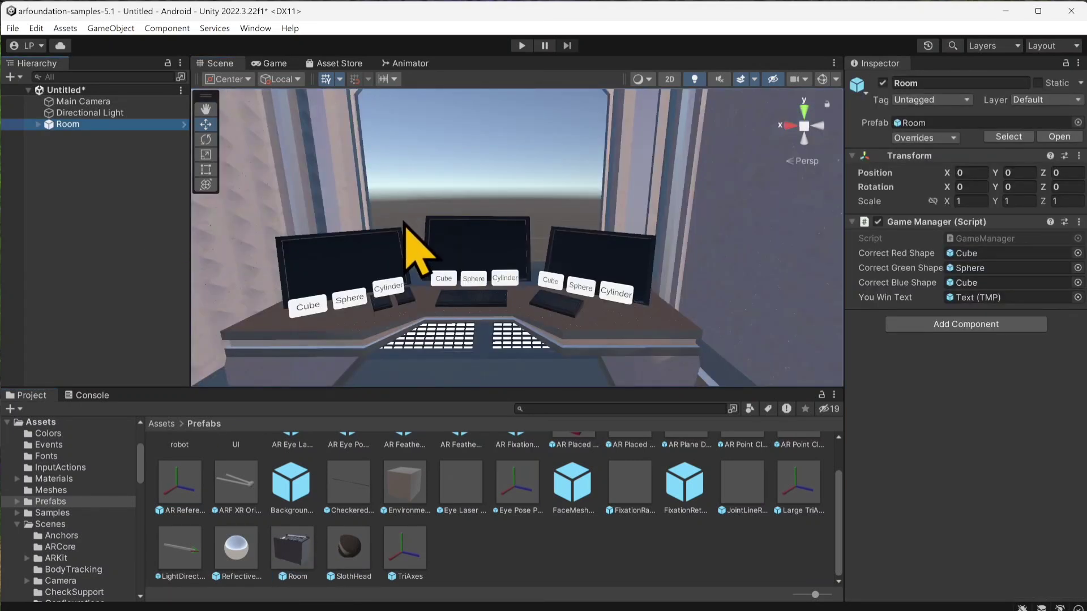
Step: Align the Main Camera with the current scene view of the desk and check its framing
{"action": "left_click", "coordinate": [71, 102]}
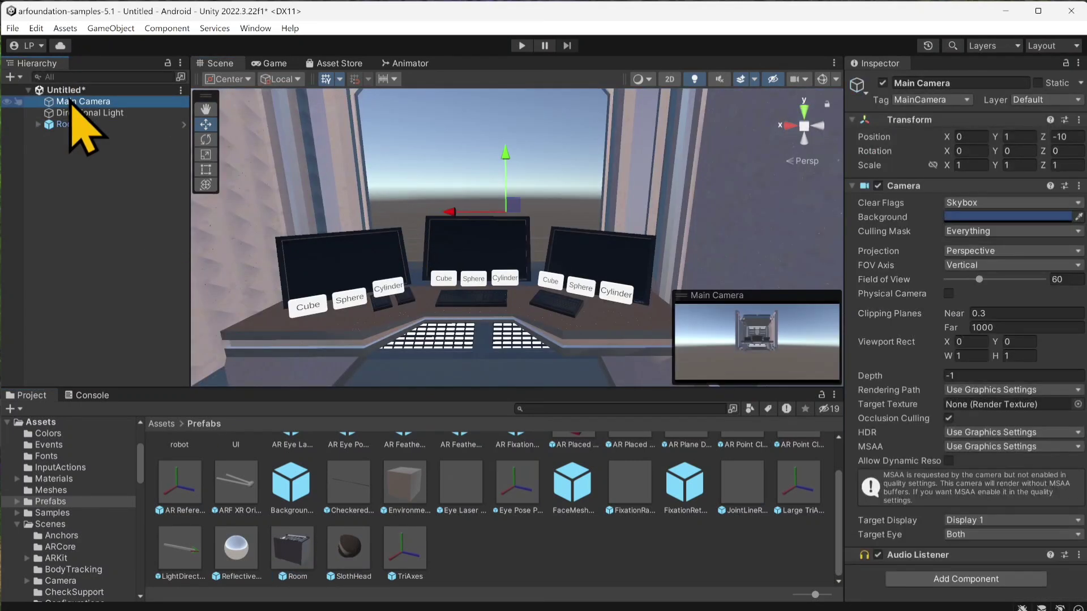
{"action": "key", "text": "ctrl+shift+f"}
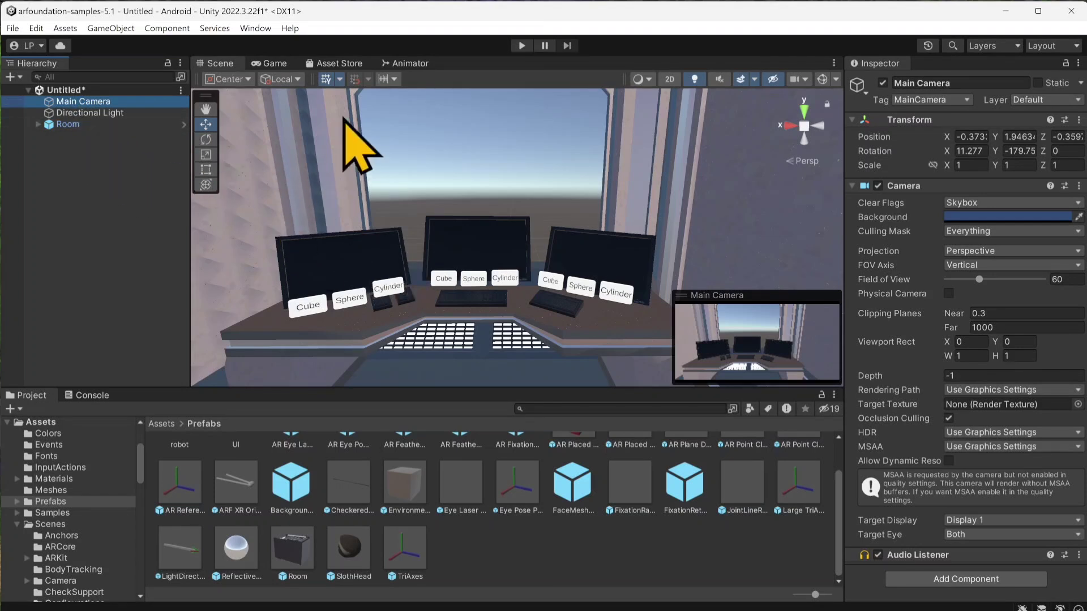
{"action": "left_click", "coordinate": [275, 63]}
{"action": "left_click", "coordinate": [223, 66]}
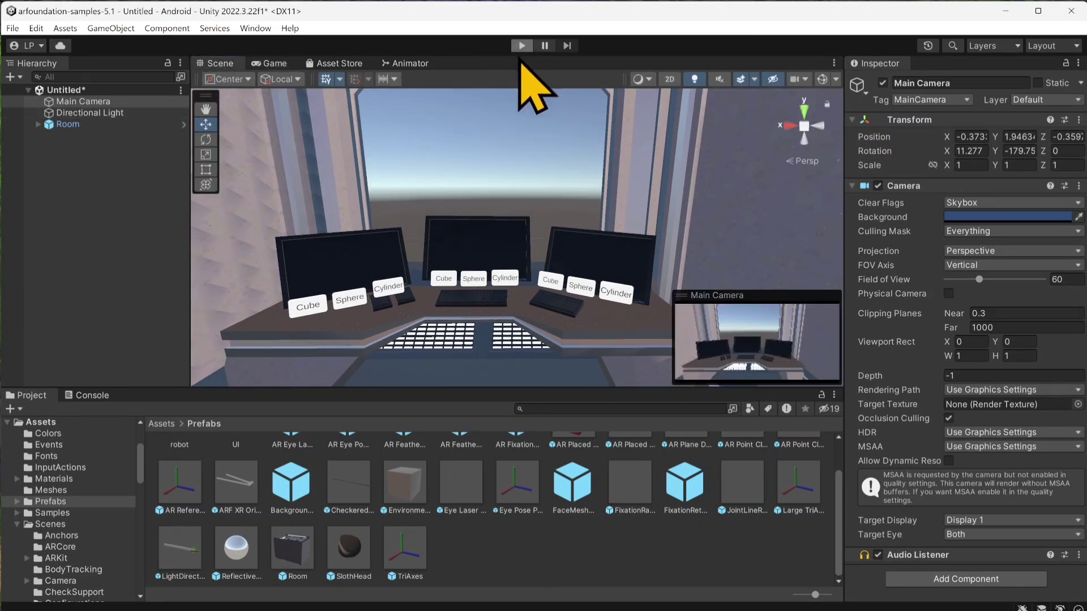
Step: Test the win condition in play mode by choosing the red Cube, blue Sphere, green Cube and green Sphere, and stop playing
{"action": "left_click", "coordinate": [521, 47]}
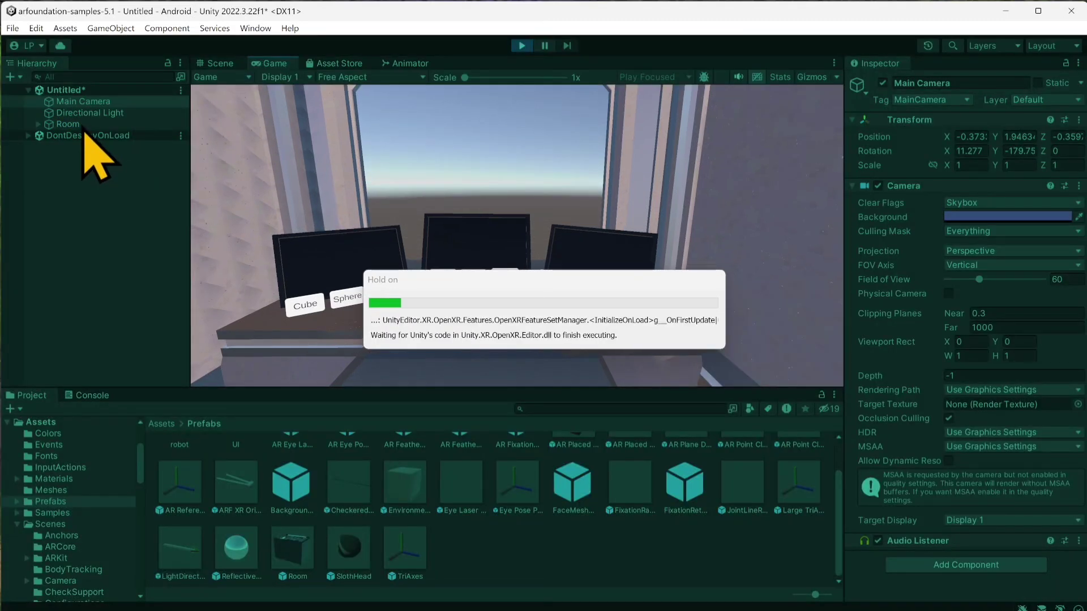
{"action": "left_click", "coordinate": [82, 125]}
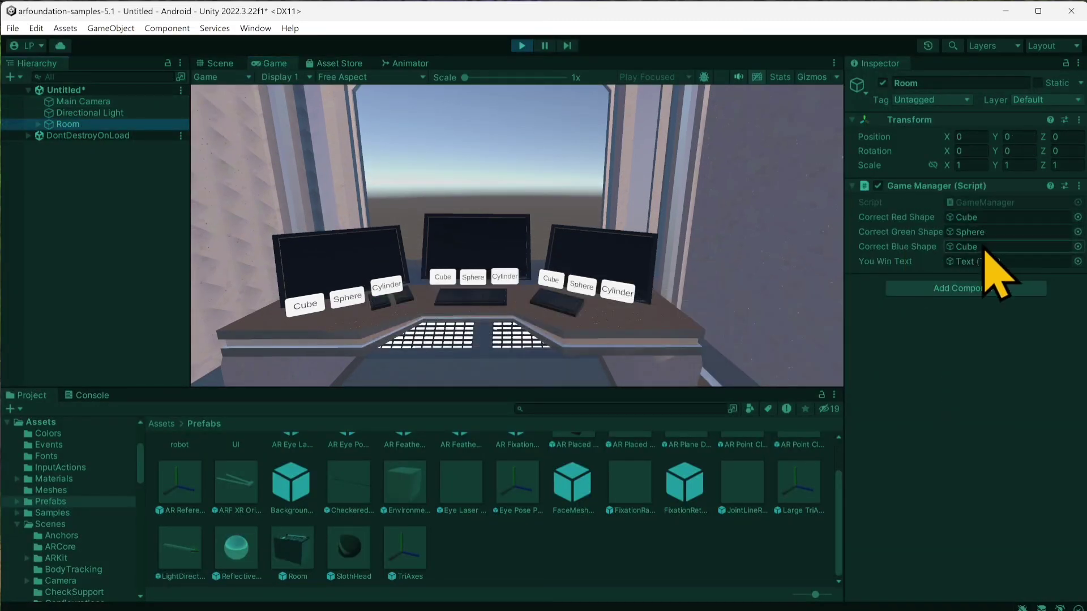
{"action": "left_click", "coordinate": [301, 311]}
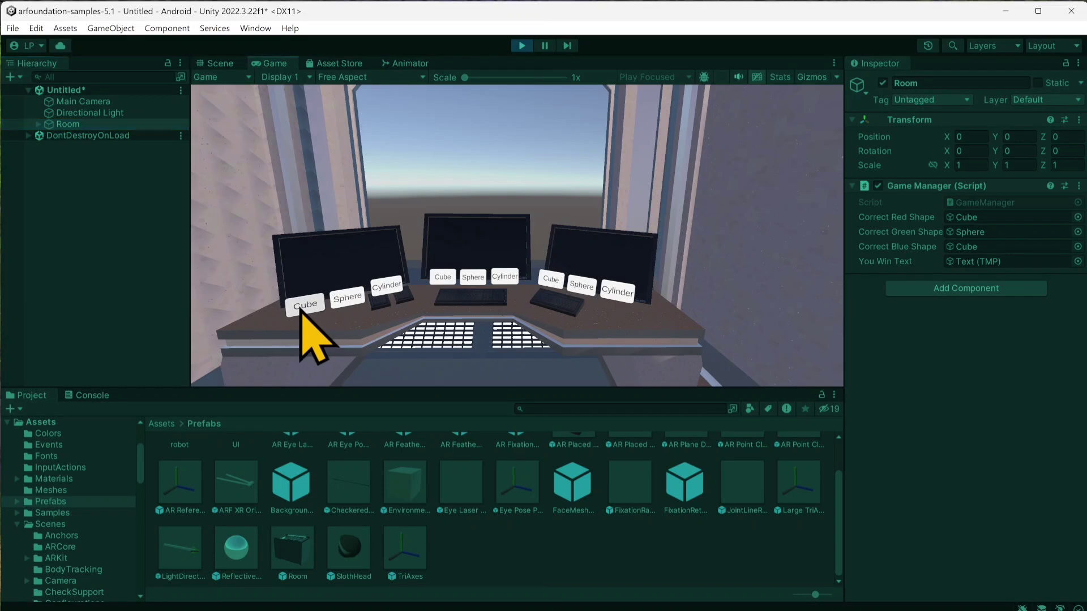
{"action": "left_click", "coordinate": [300, 311]}
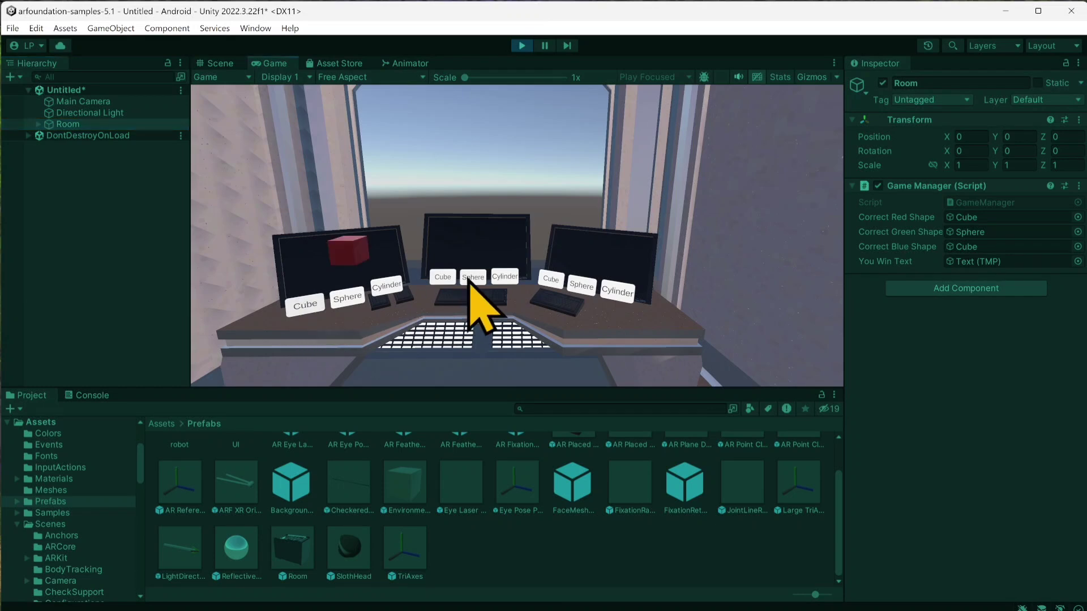
{"action": "left_click", "coordinate": [561, 283]}
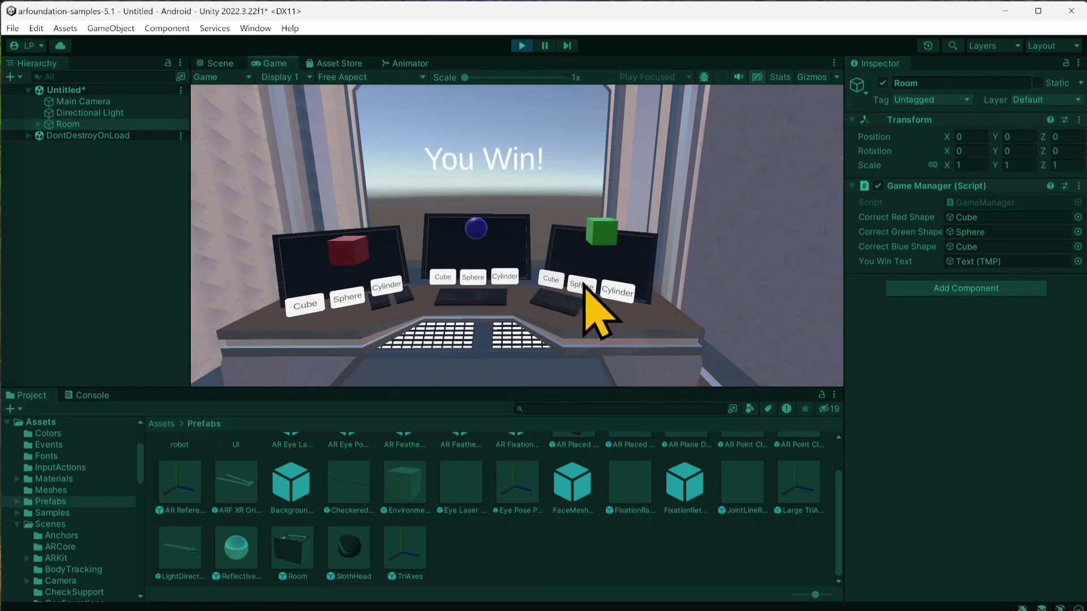
{"action": "left_click", "coordinate": [584, 286]}
{"action": "left_click", "coordinate": [521, 45]}
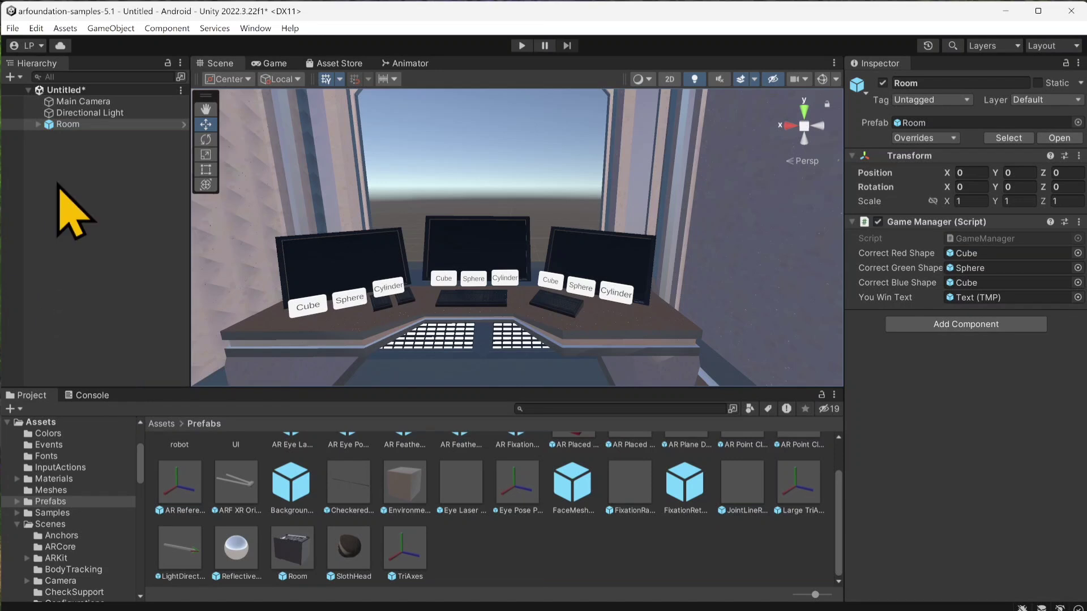
Step: Delete the Room from the test scene, search the assets for "escape" and open the EscapeAR scene without saving changes
{"action": "left_click", "coordinate": [78, 125]}
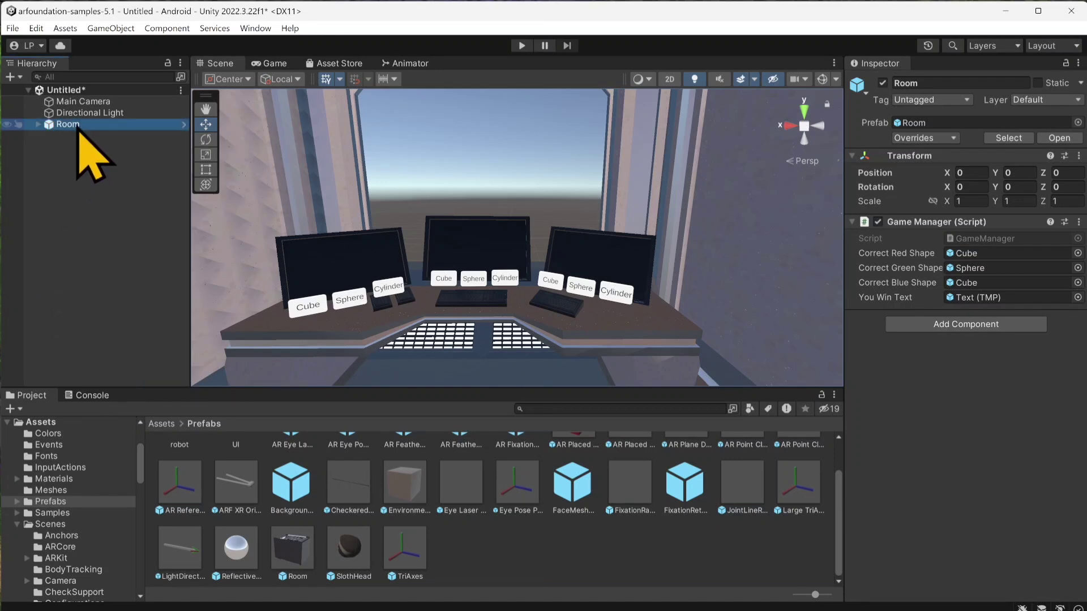
{"action": "key", "text": "Delete"}
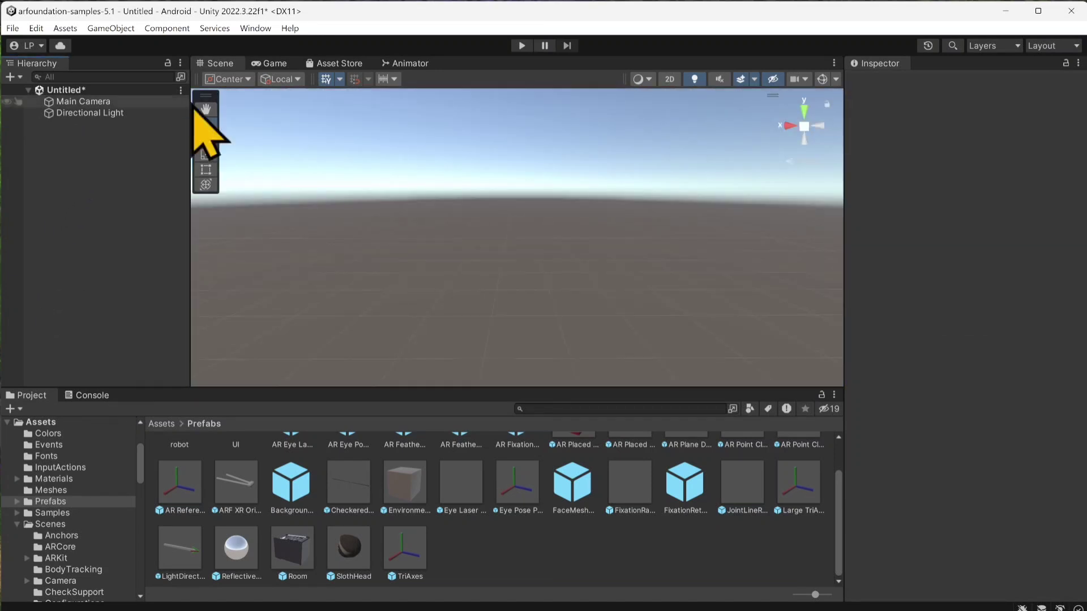
{"action": "left_click", "coordinate": [621, 409]}
{"action": "type", "text": "e"}
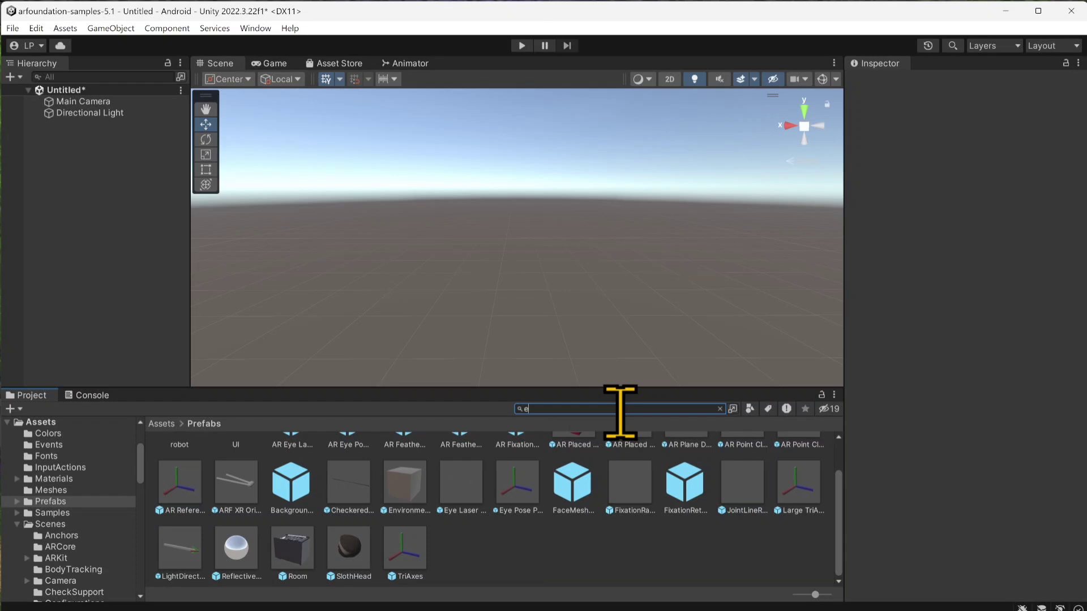
{"action": "type", "text": "scape"}
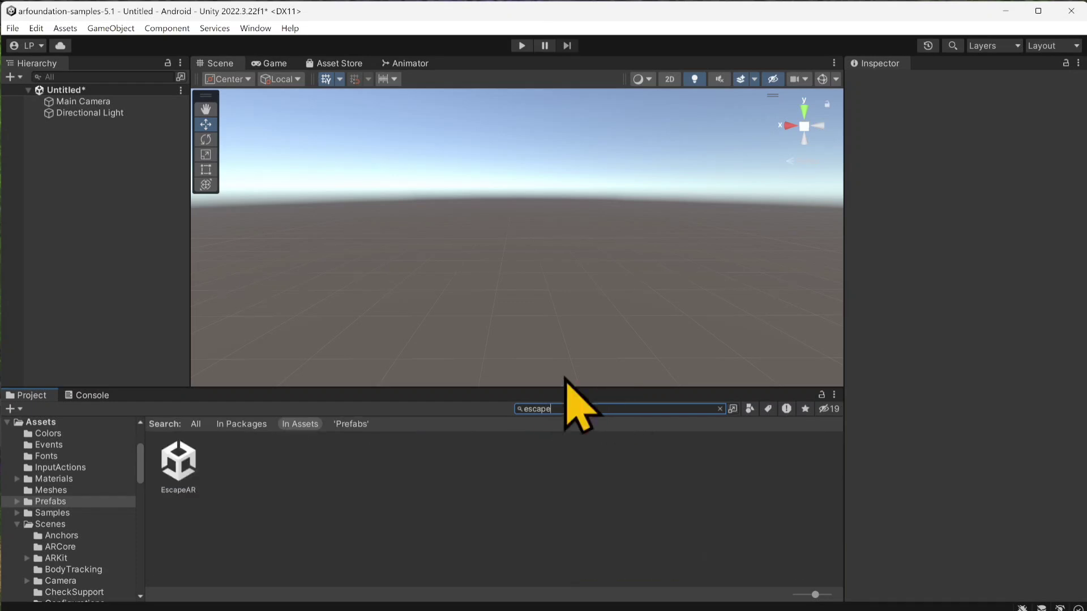
{"action": "double_click", "coordinate": [204, 478]}
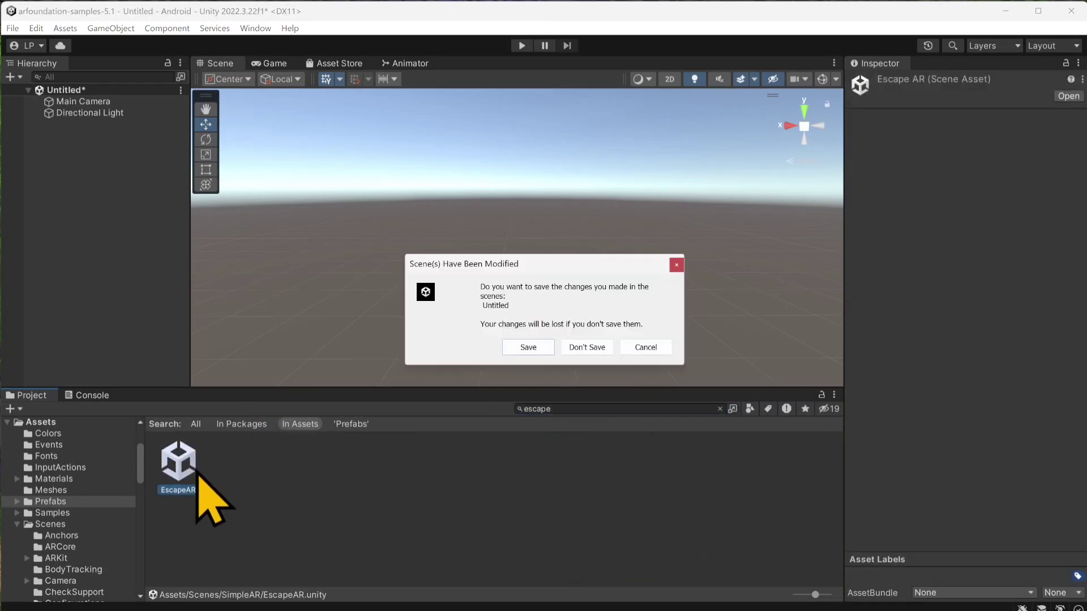
{"action": "left_click", "coordinate": [587, 347]}
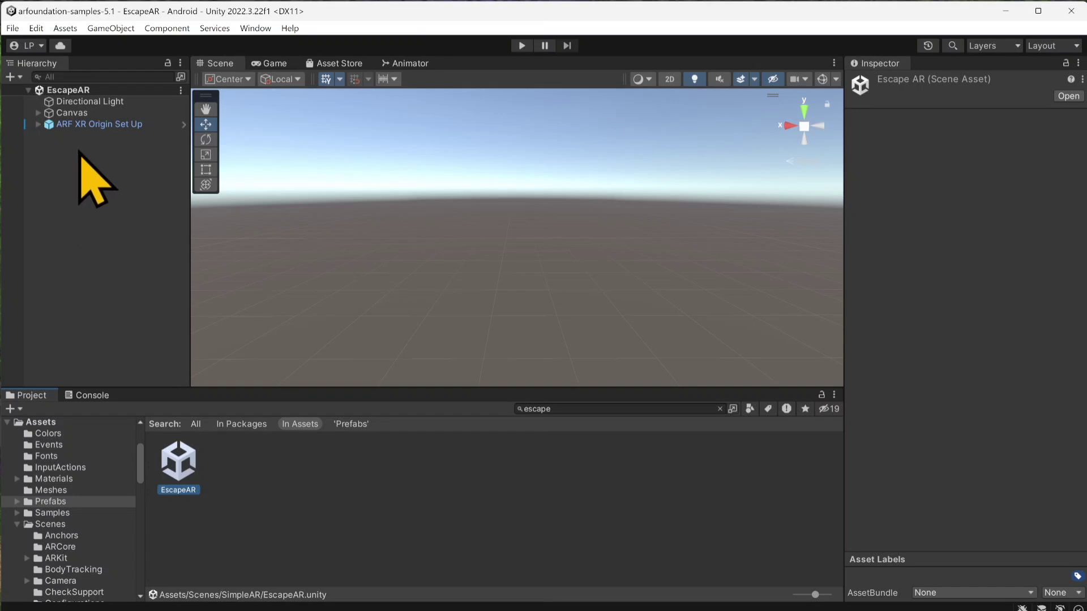
Step: Check which prefab XR Origin's AR Place Object component is set to place and locate it in the project assets
{"action": "left_click", "coordinate": [79, 124]}
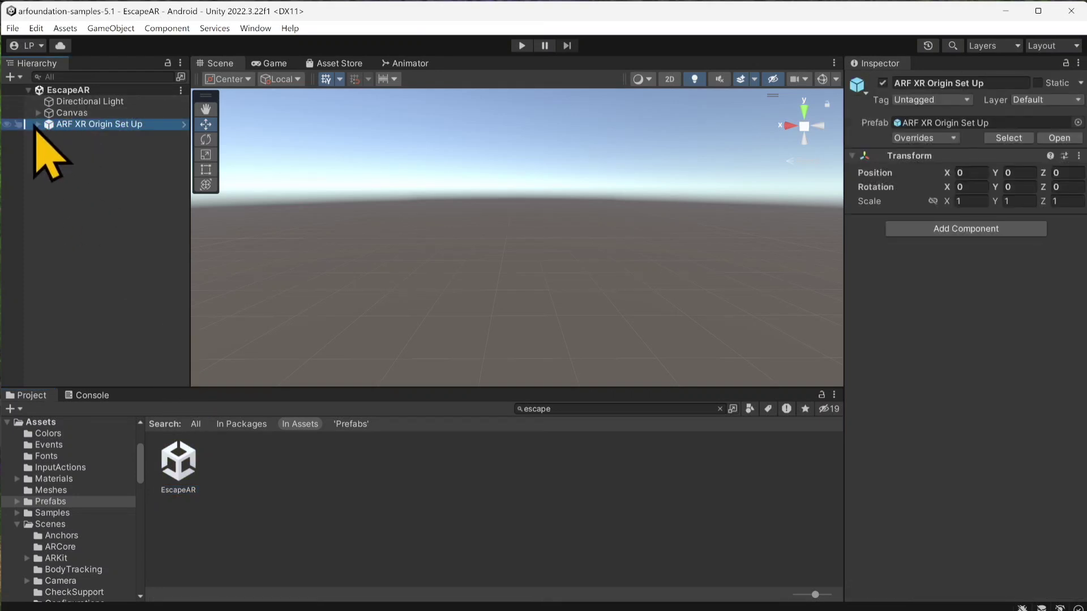
{"action": "left_click", "coordinate": [38, 124]}
{"action": "left_click", "coordinate": [85, 181]}
{"action": "scroll", "coordinate": [934, 368], "scroll_direction": "down", "scroll_amount": 6}
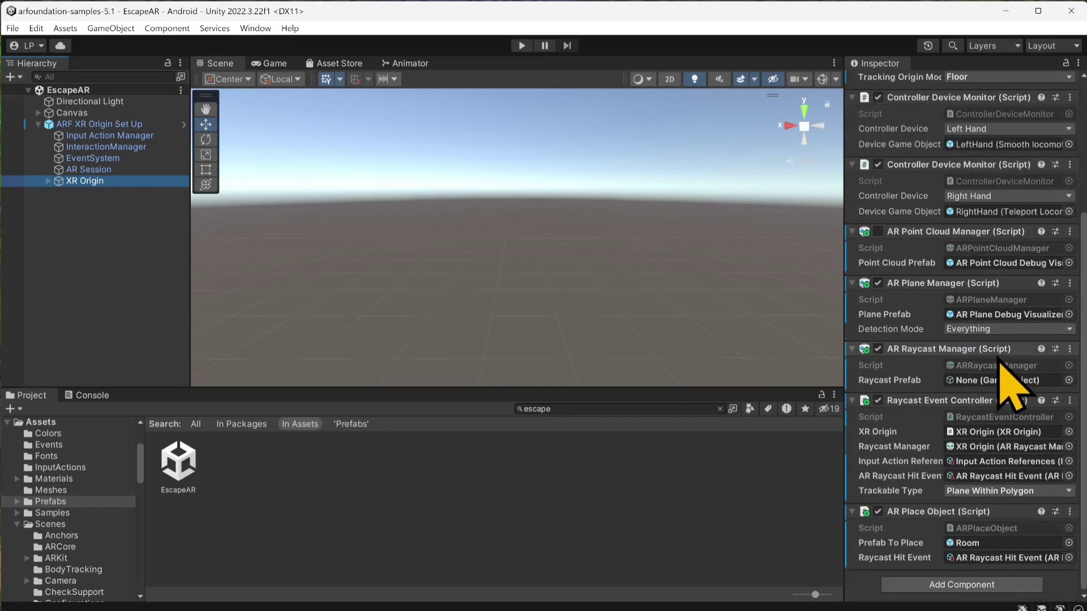
{"action": "left_click", "coordinate": [963, 543]}
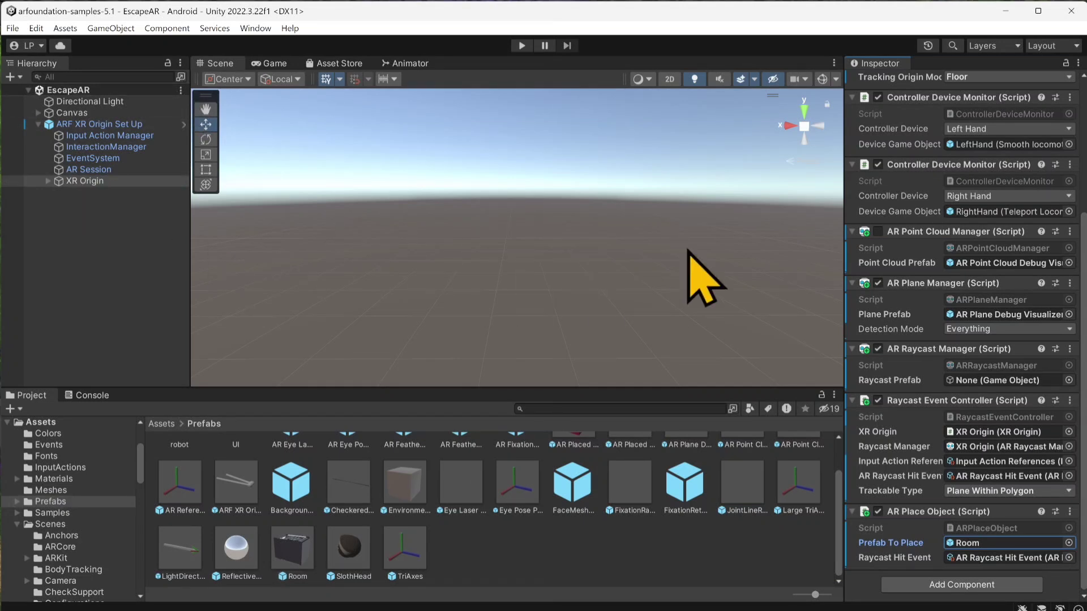
{"action": "left_click", "coordinate": [968, 545]}
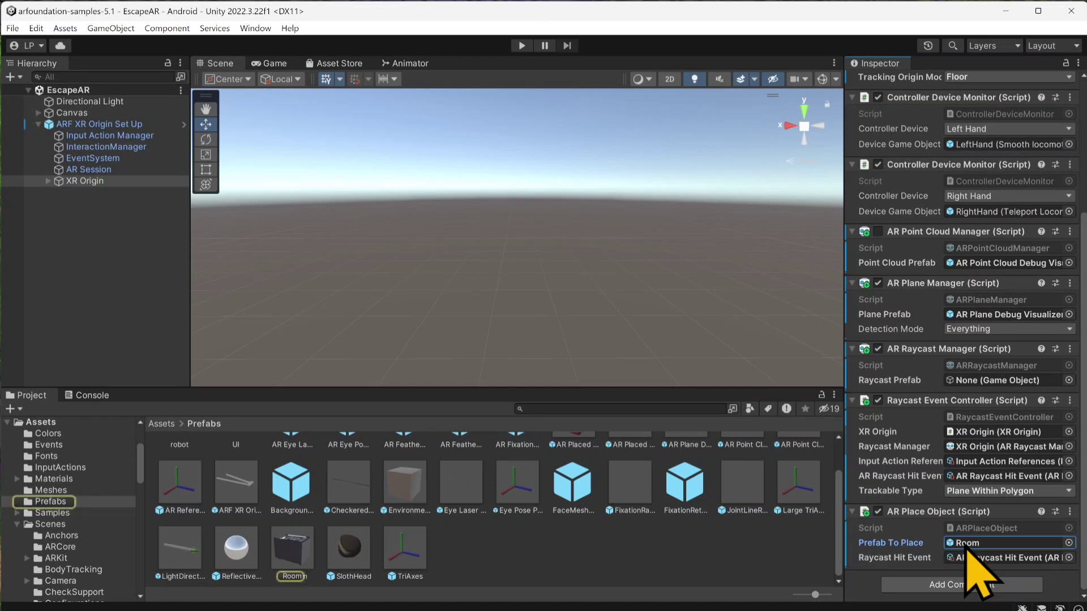
Step: Open the Room prefab, scale its root uniformly to 0.6, inspect the resized room and return to the EscapeAR scene
{"action": "double_click", "coordinate": [293, 561]}
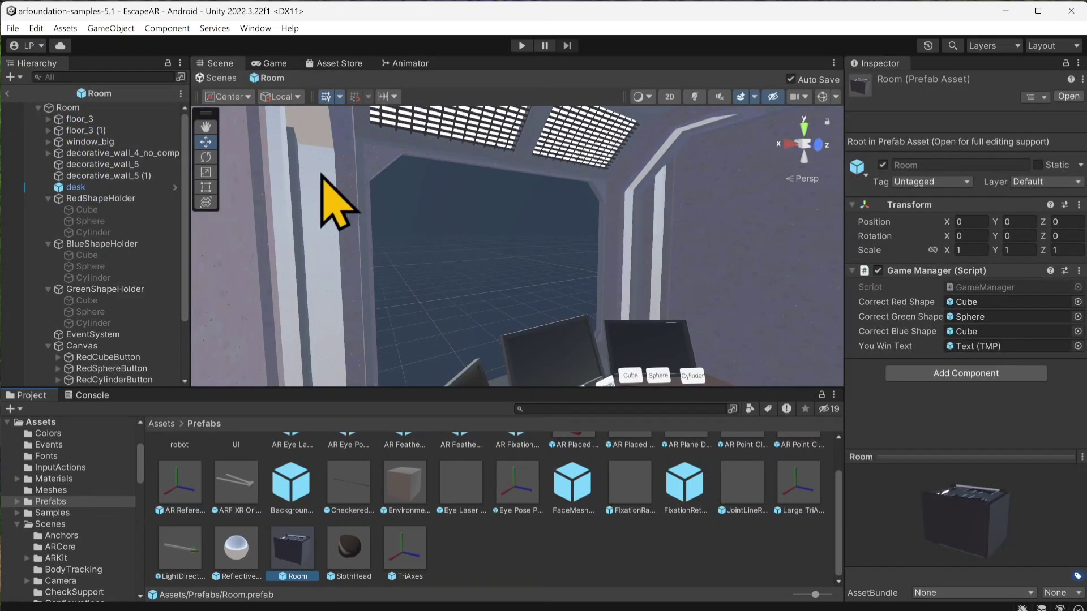
{"action": "left_click", "coordinate": [64, 109]}
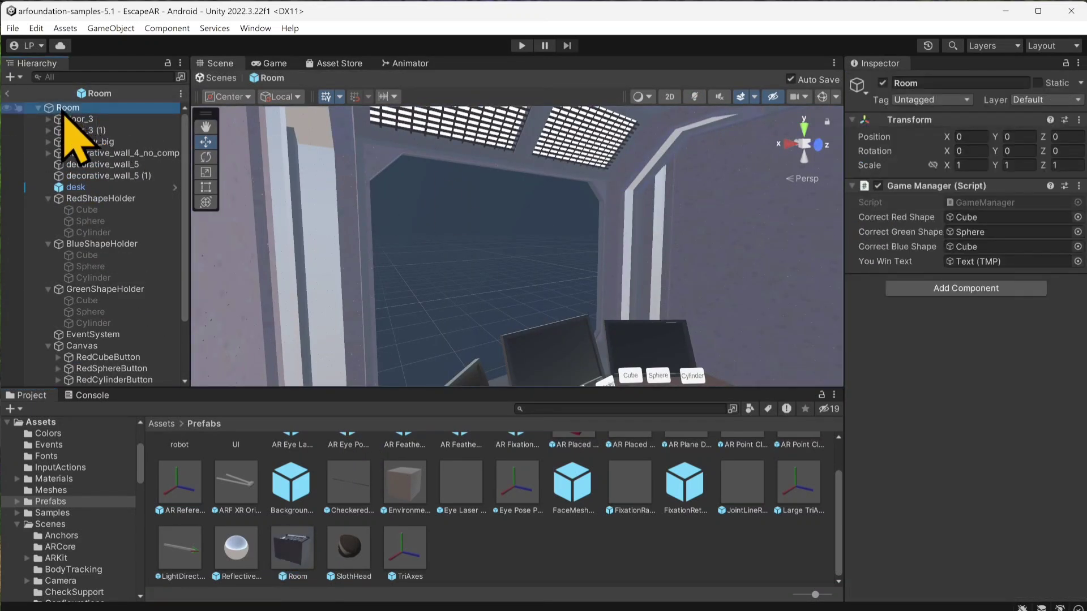
{"action": "left_click", "coordinate": [934, 170]}
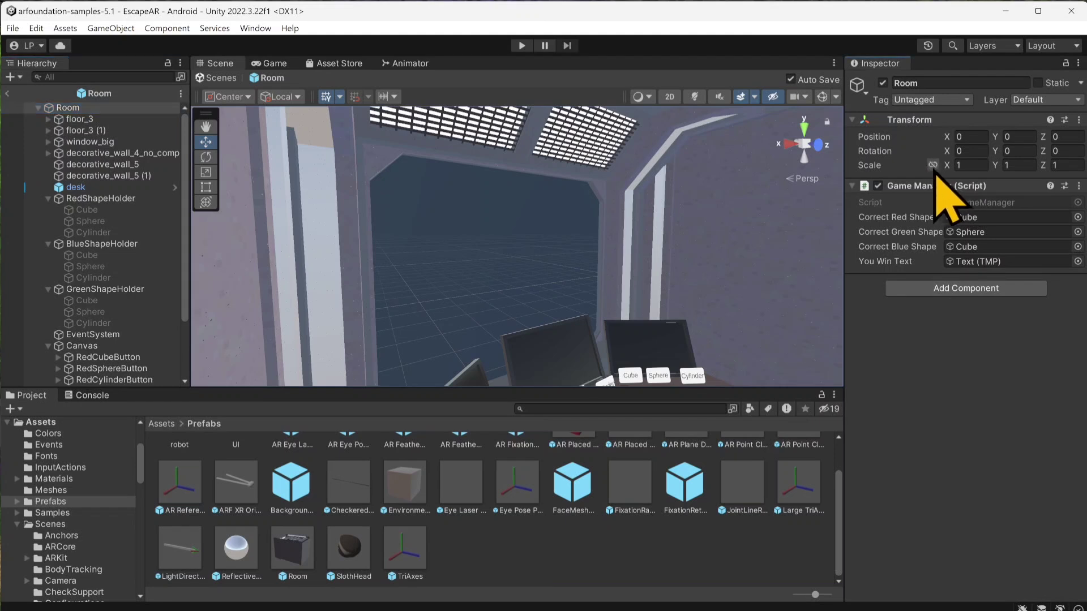
{"action": "left_click", "coordinate": [969, 168]}
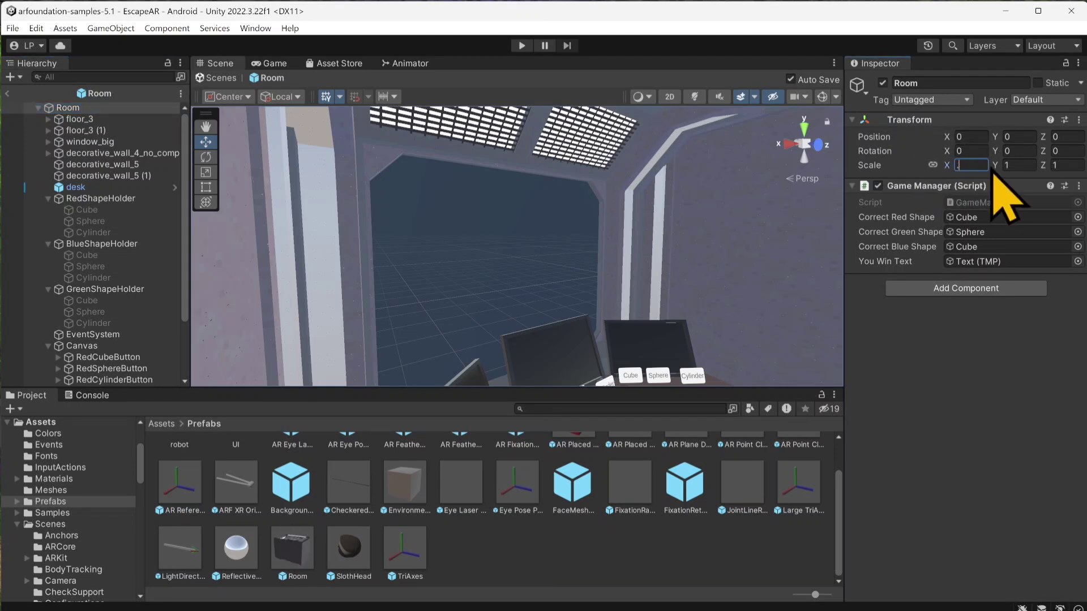
{"action": "type", "text": ".6"}
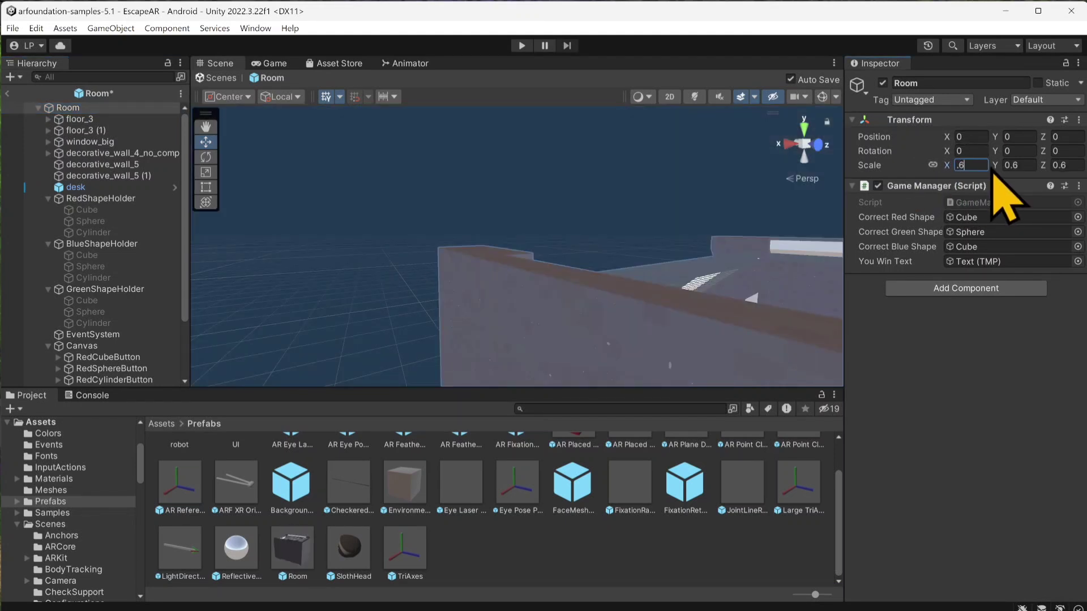
{"action": "scroll", "coordinate": [454, 294], "scroll_direction": "down", "scroll_amount": 5}
{"action": "middle_click_drag", "start_coordinate": [415, 218], "coordinate": [280, 156]}
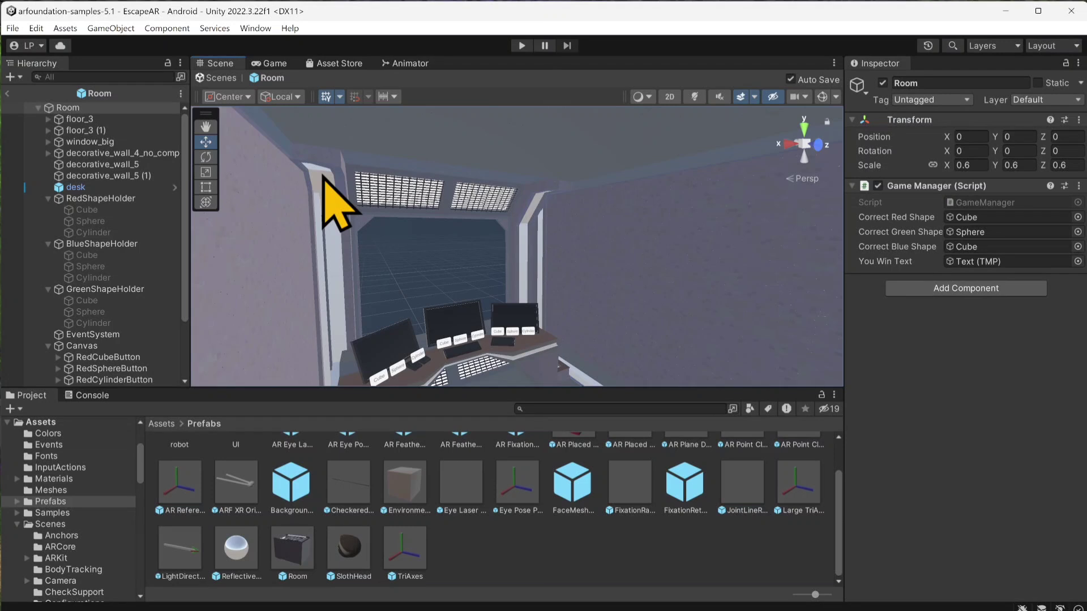
{"action": "left_click", "coordinate": [67, 108]}
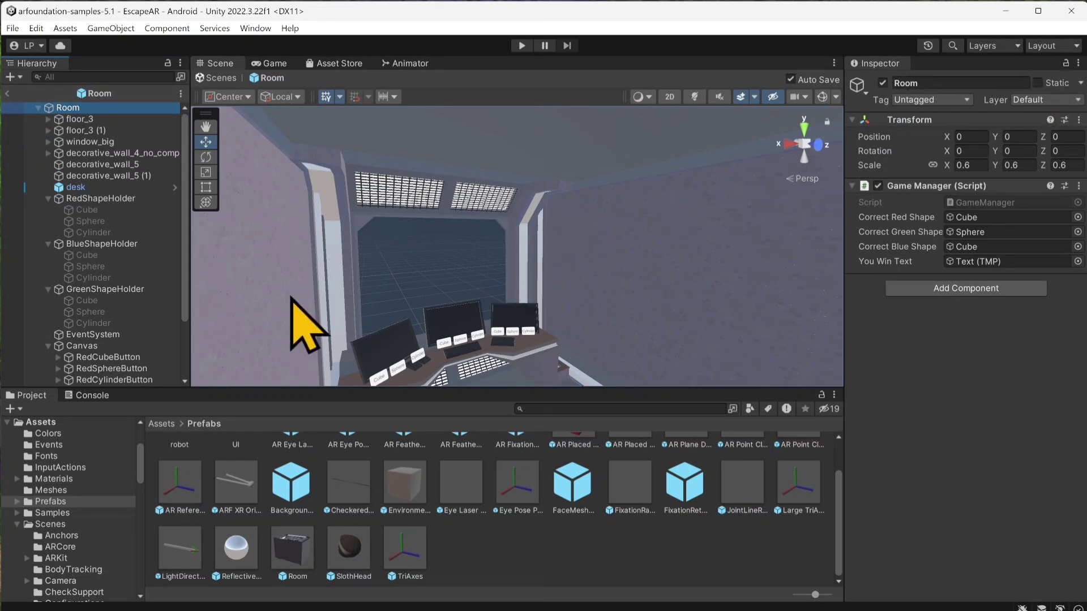
{"action": "left_click", "coordinate": [7, 93]}
Step: Examine XR Origin's AR components, locating the assets assigned as raycast hit event, point cloud prefab, plane prefab and input action references
{"action": "left_click", "coordinate": [85, 181]}
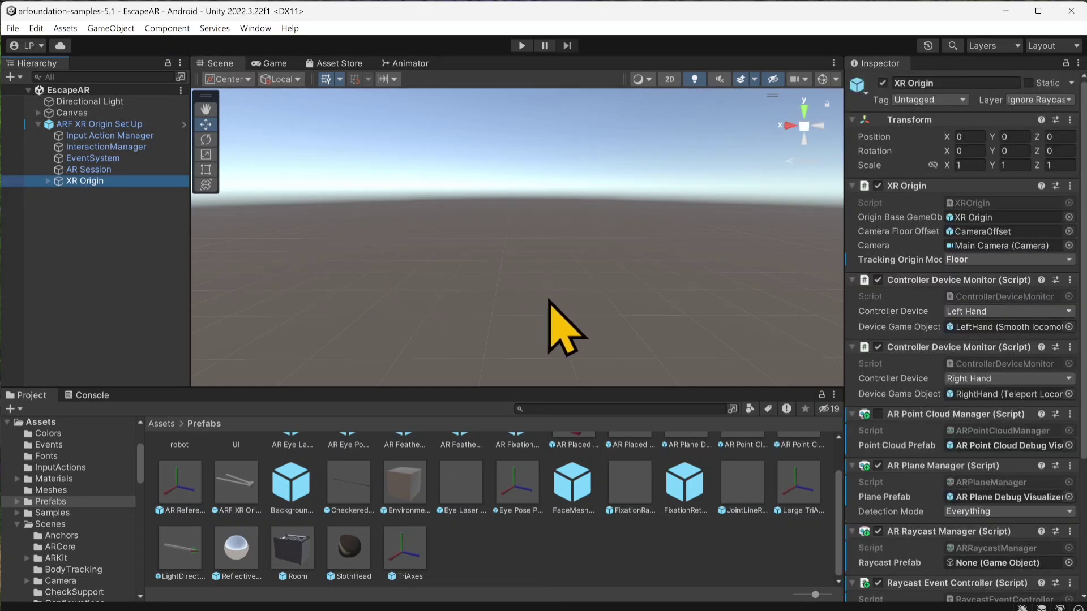
{"action": "scroll", "coordinate": [878, 336], "scroll_direction": "down", "scroll_amount": 1}
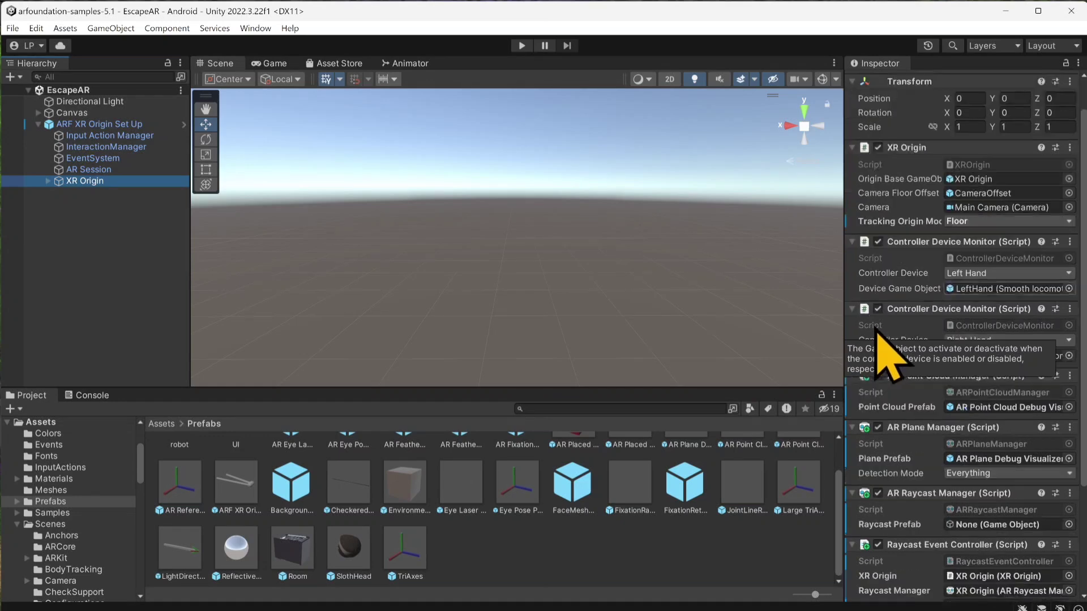
{"action": "scroll", "coordinate": [887, 354], "scroll_direction": "down", "scroll_amount": 1}
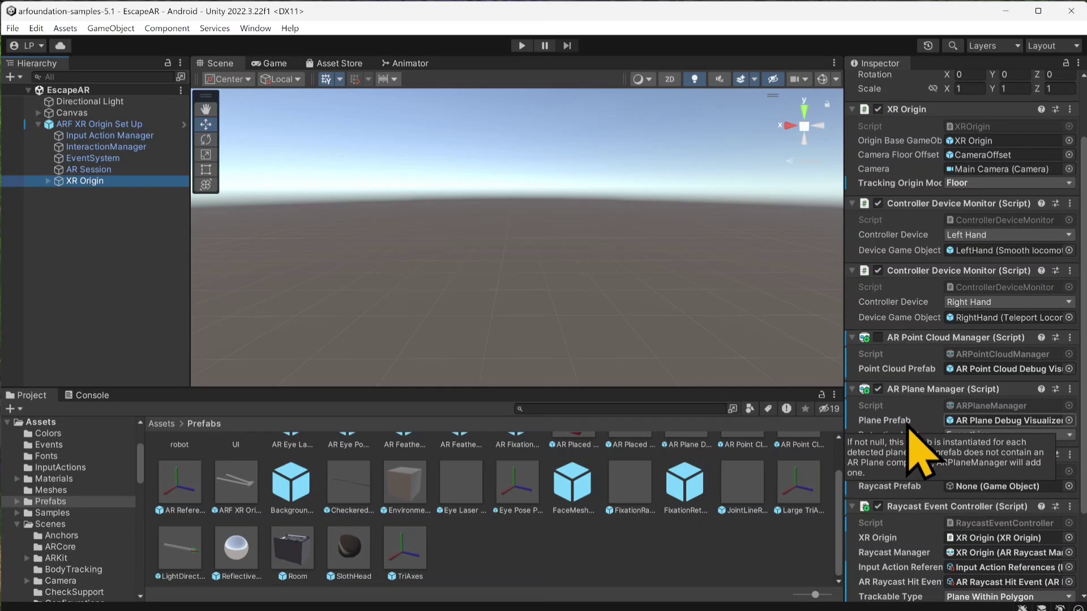
{"action": "scroll", "coordinate": [919, 448], "scroll_direction": "down", "scroll_amount": 3}
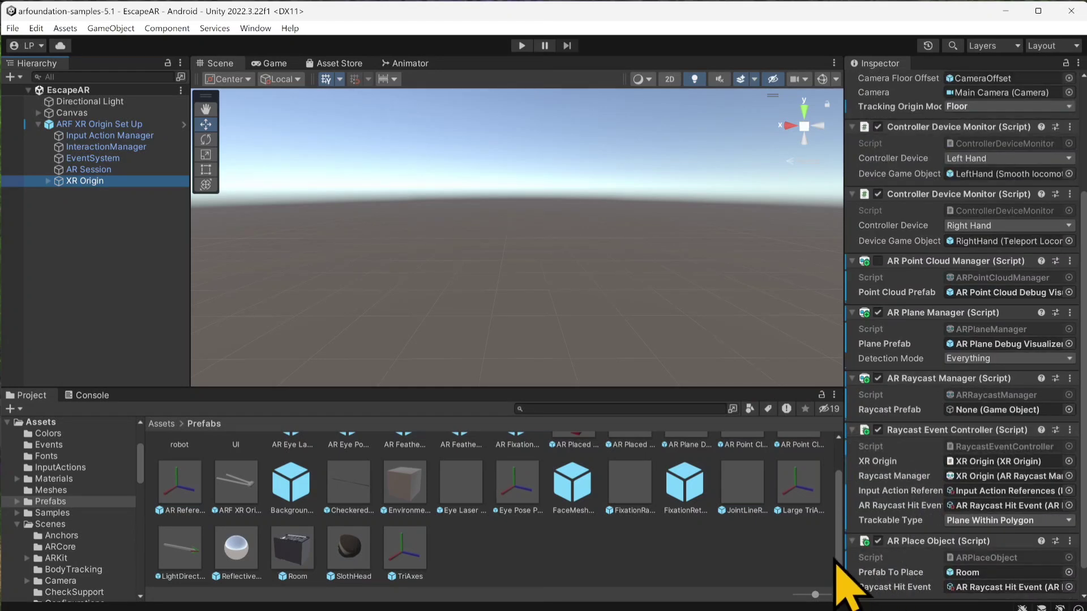
{"action": "left_click", "coordinate": [957, 507]}
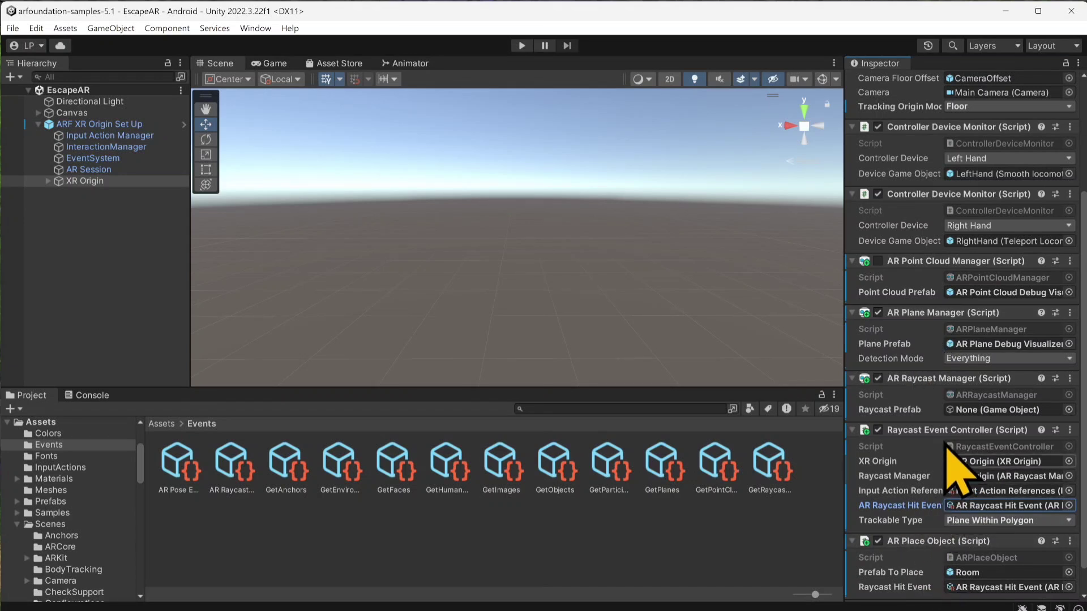
{"action": "scroll", "coordinate": [951, 464], "scroll_direction": "up", "scroll_amount": 1}
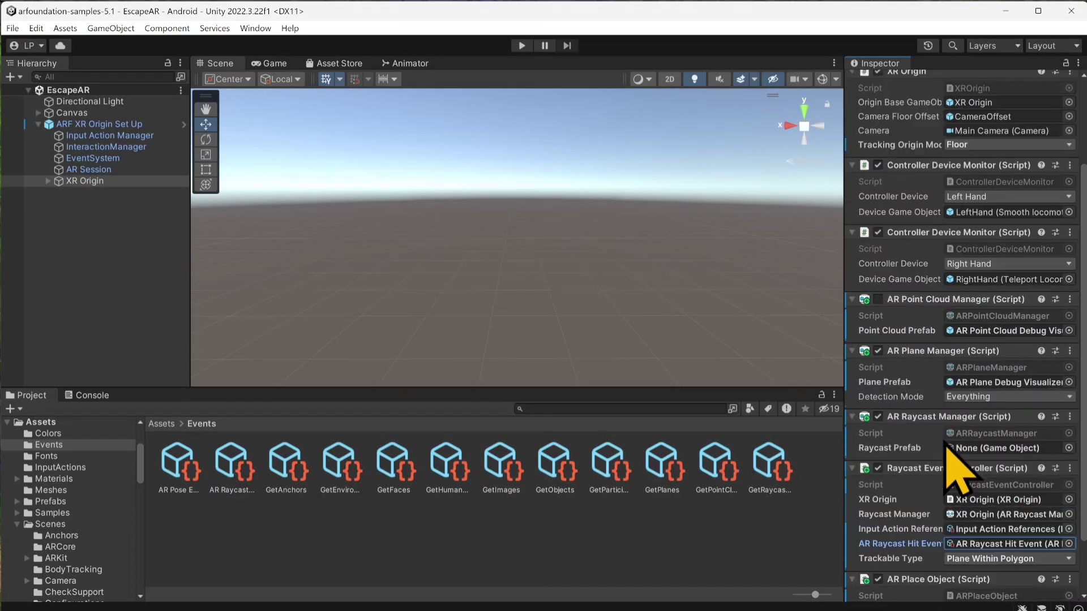
{"action": "left_click", "coordinate": [966, 331]}
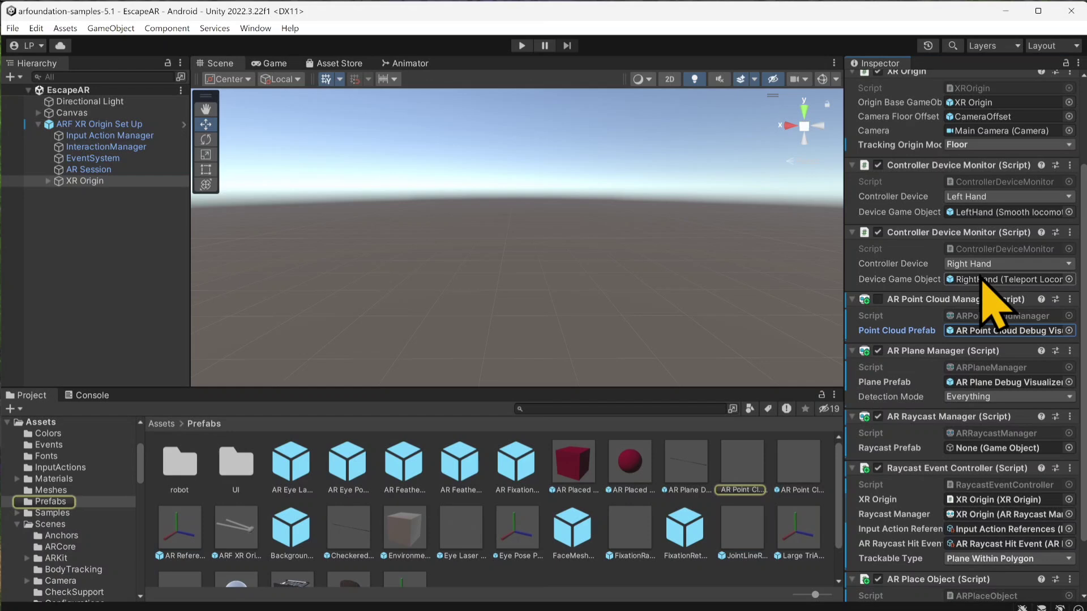
{"action": "left_click", "coordinate": [977, 384]}
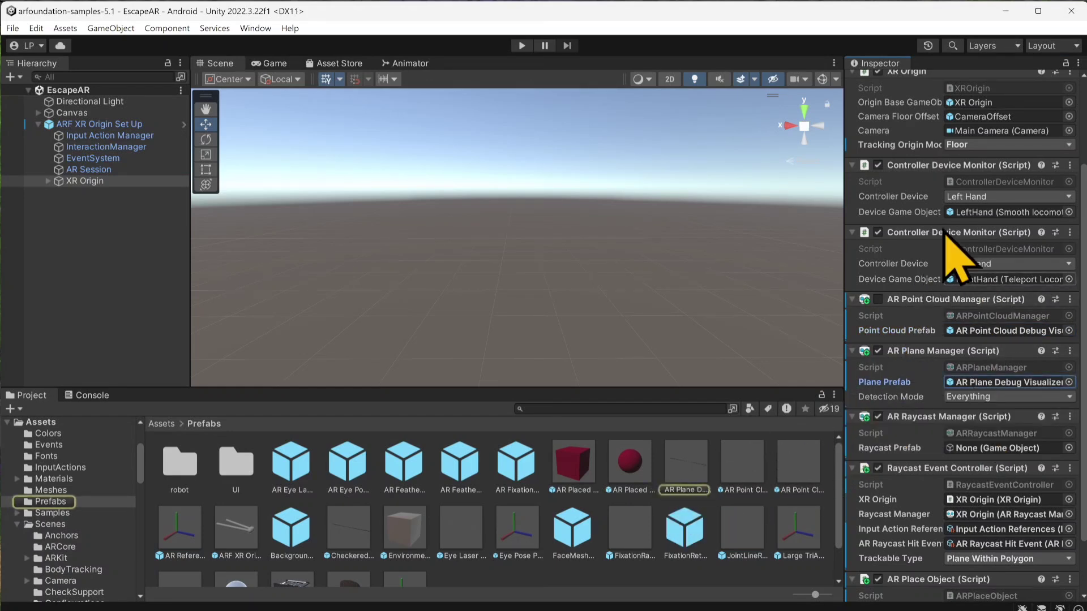
{"action": "scroll", "coordinate": [971, 211], "scroll_direction": "up", "scroll_amount": 4}
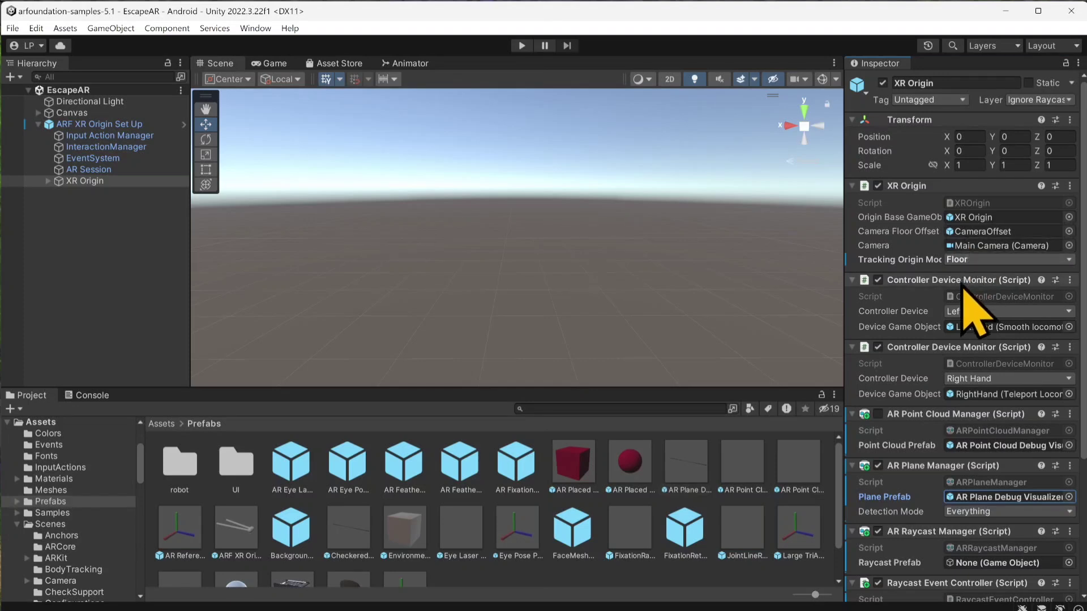
{"action": "scroll", "coordinate": [965, 335], "scroll_direction": "down", "scroll_amount": 6}
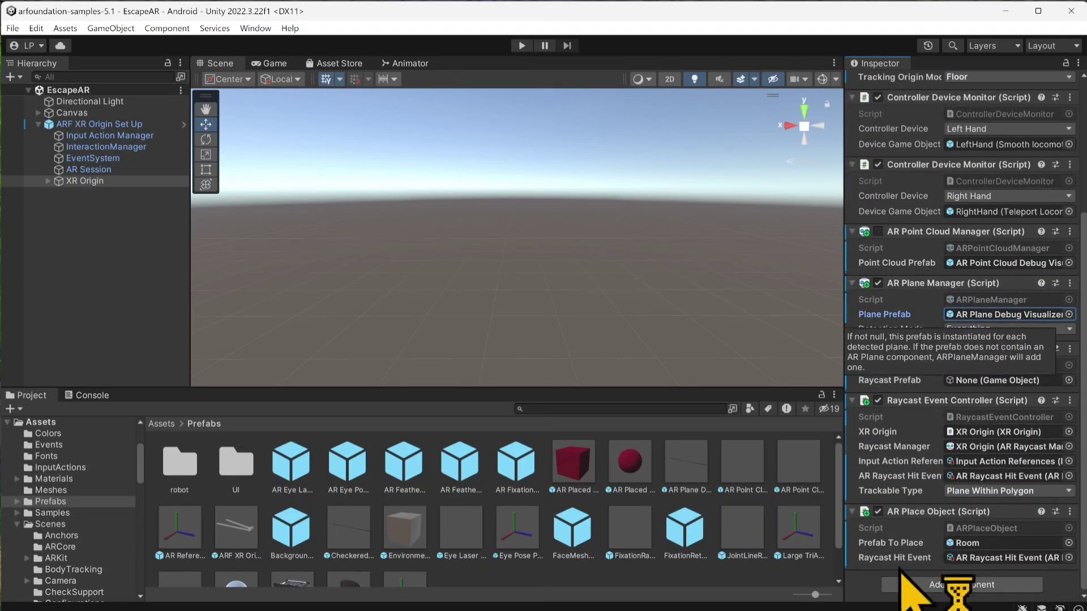
{"action": "left_click", "coordinate": [988, 476]}
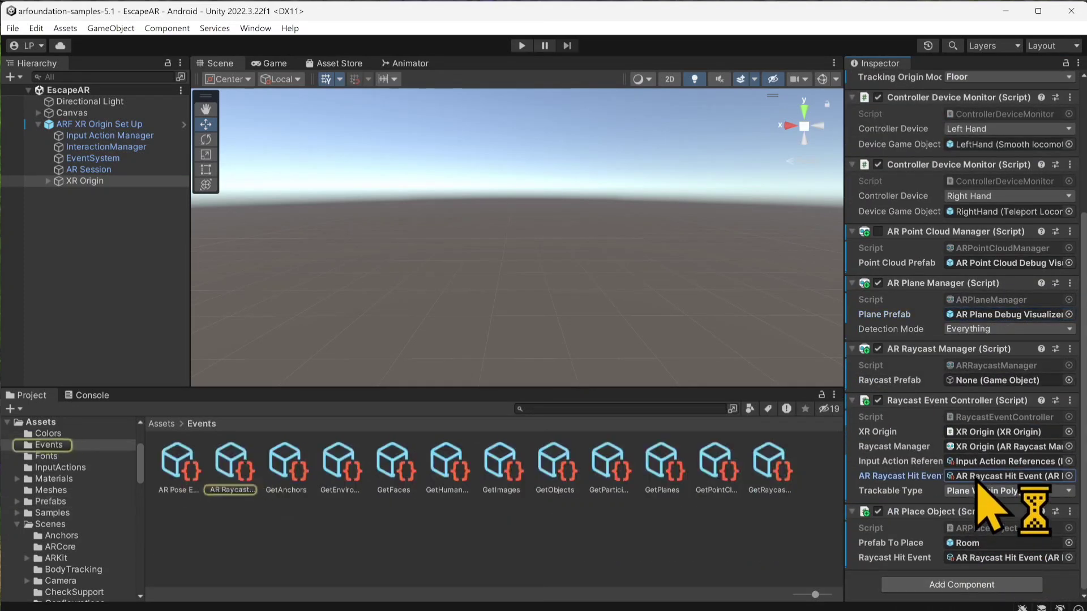
{"action": "left_click", "coordinate": [986, 462]}
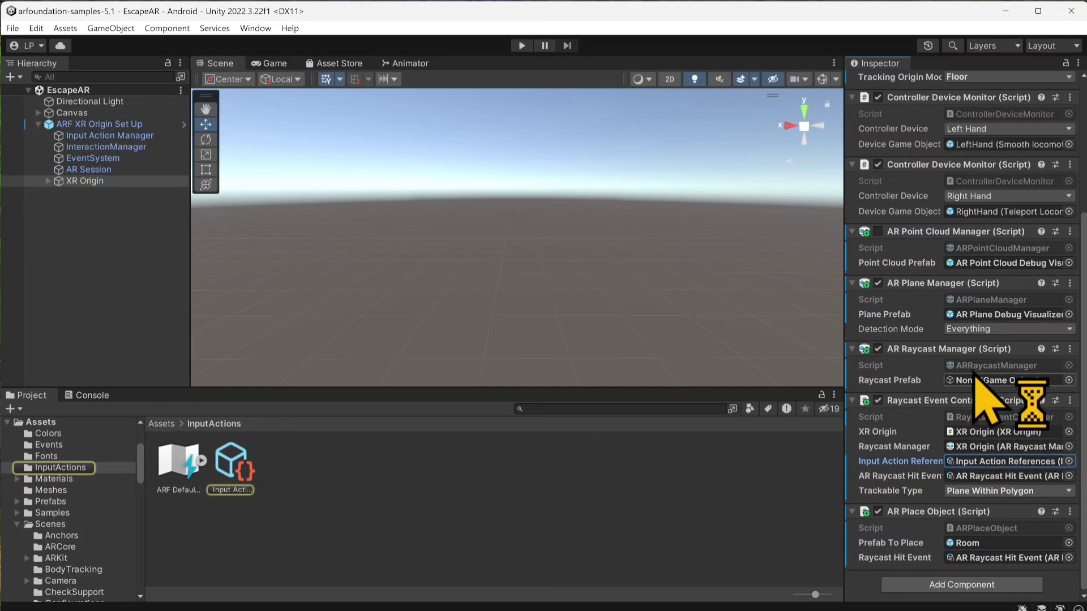
Step: Open the AR Plane Debug Visualizer prefab, disable Show Alignment and Show Classification, and return to the scene
{"action": "left_click", "coordinate": [995, 314]}
{"action": "left_click", "coordinate": [693, 478]}
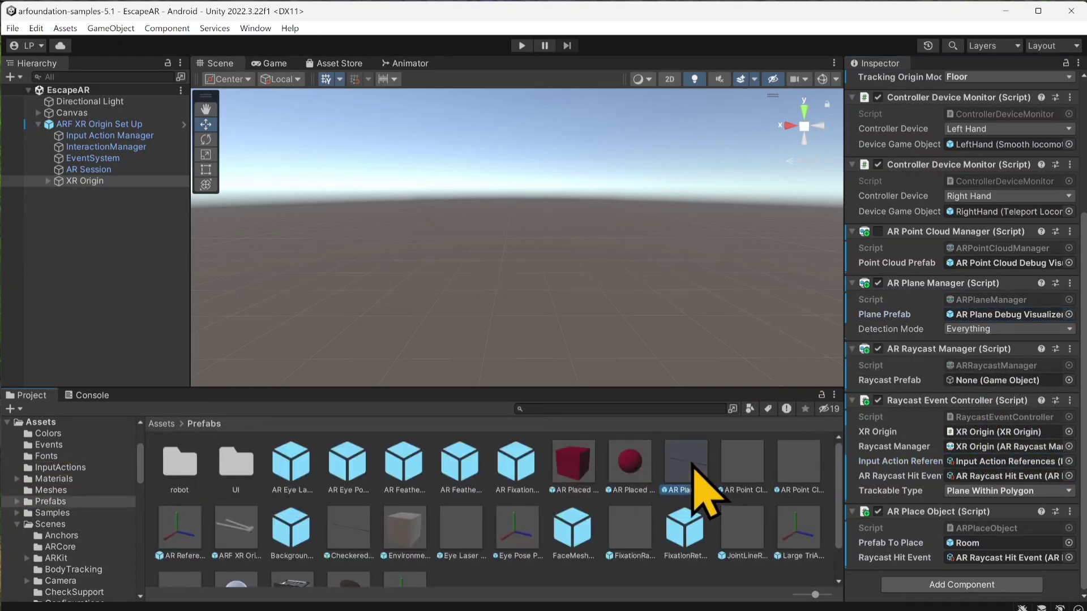
{"action": "double_click", "coordinate": [691, 463]}
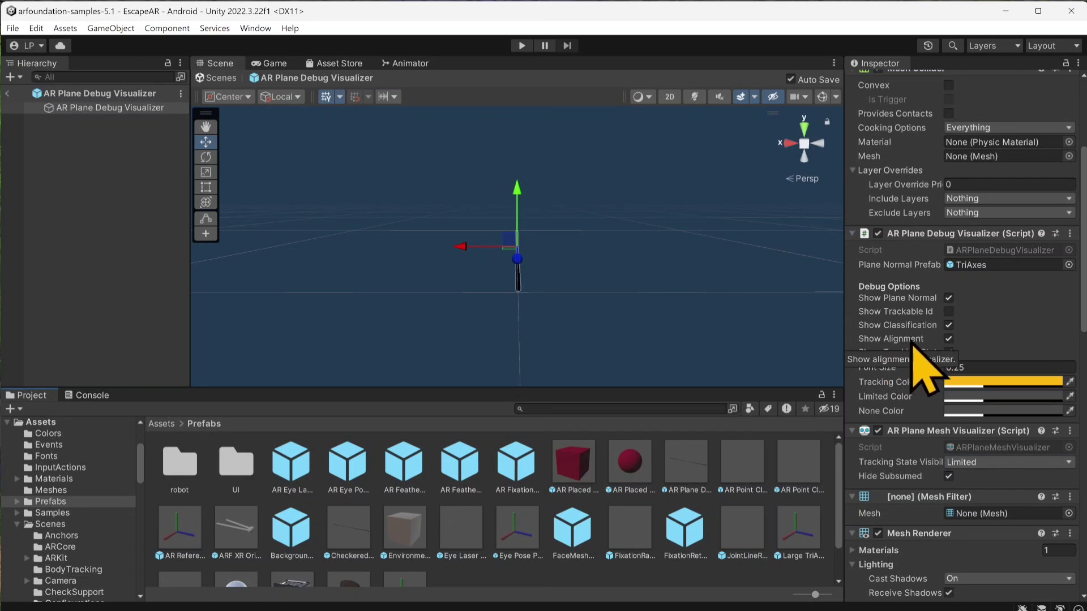
{"action": "left_click", "coordinate": [947, 340]}
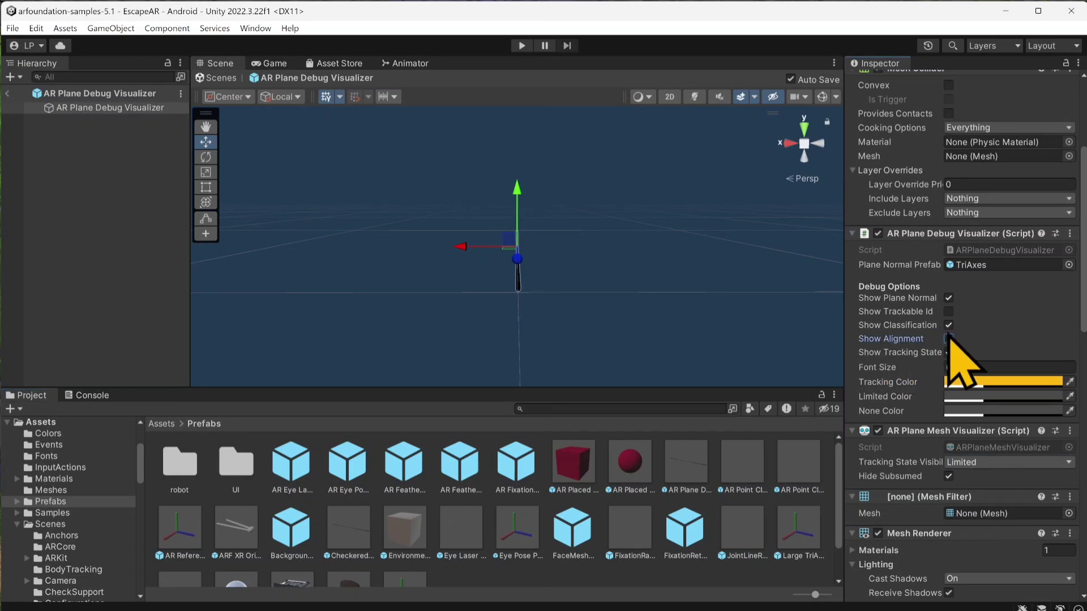
{"action": "left_click", "coordinate": [957, 266]}
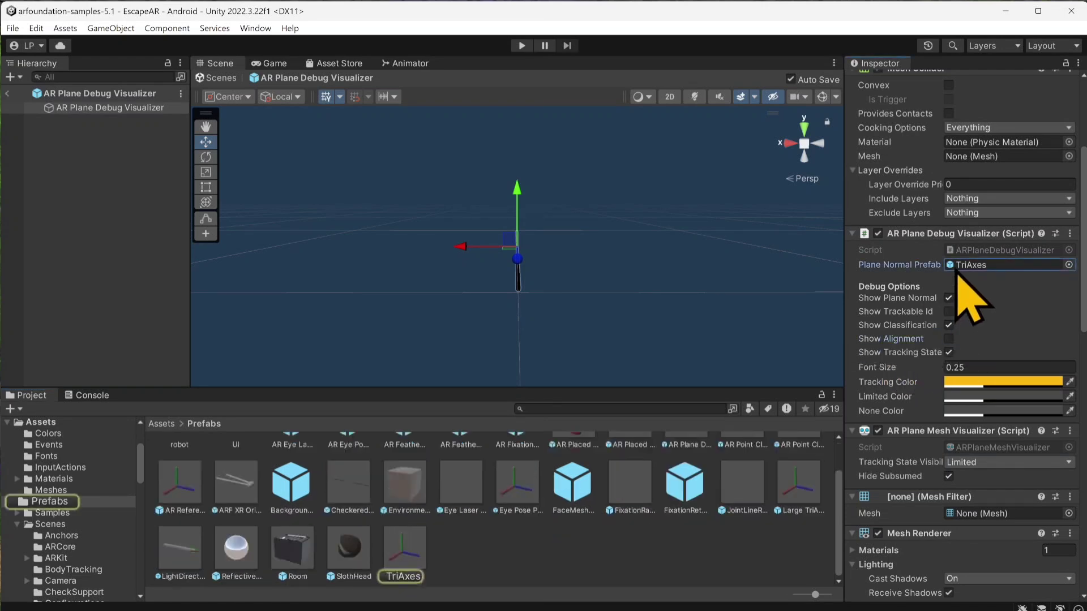
{"action": "left_click", "coordinate": [949, 326]}
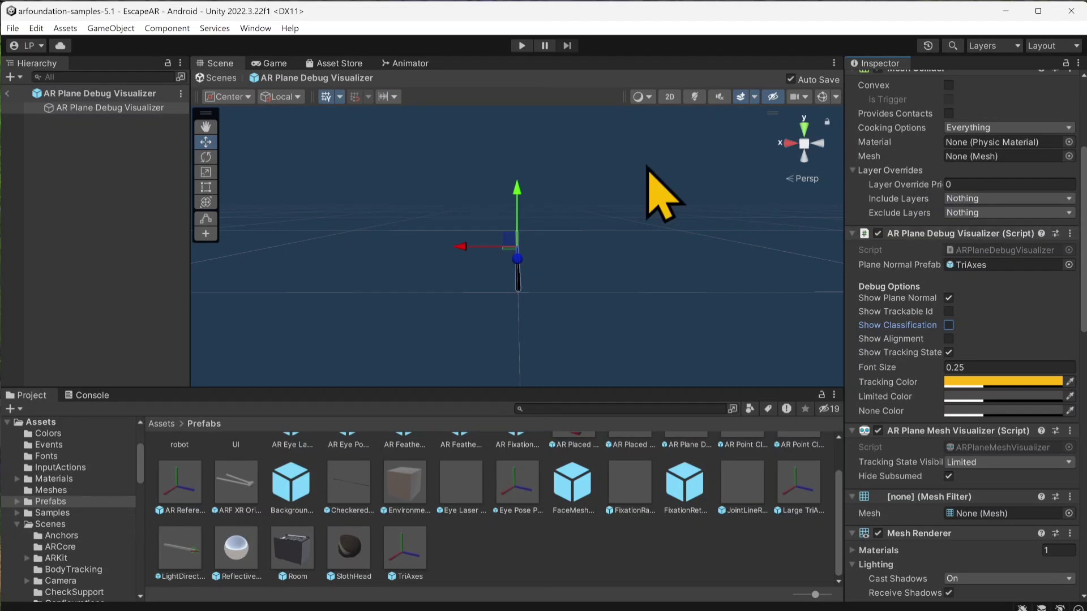
{"action": "left_click", "coordinate": [8, 93]}
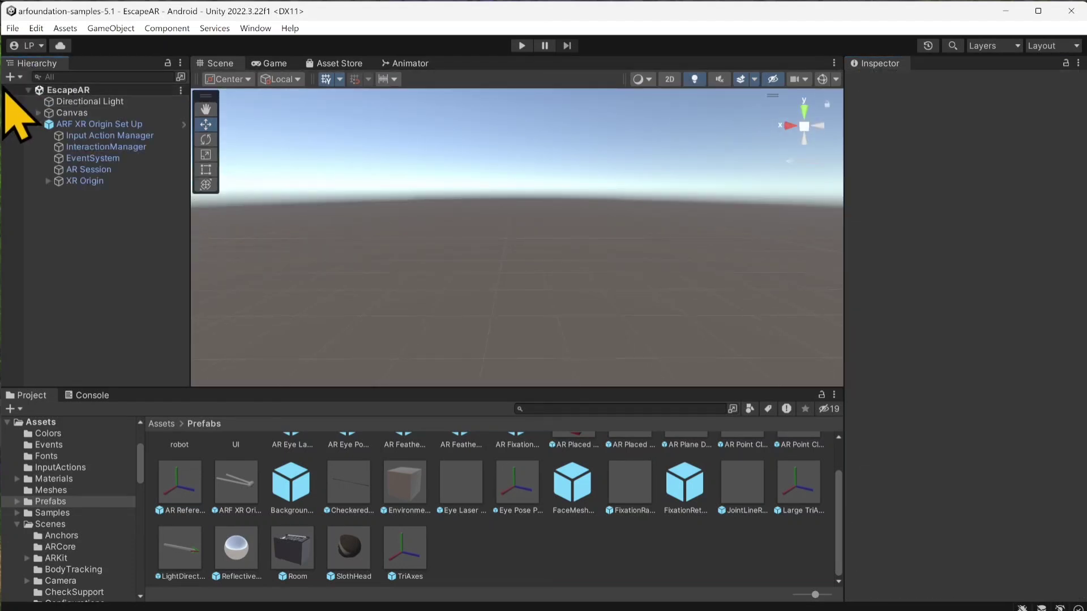
Step: Open the ARPlaceObject script from XR Origin's AR Place Object component in the code editor
{"action": "left_click", "coordinate": [84, 182]}
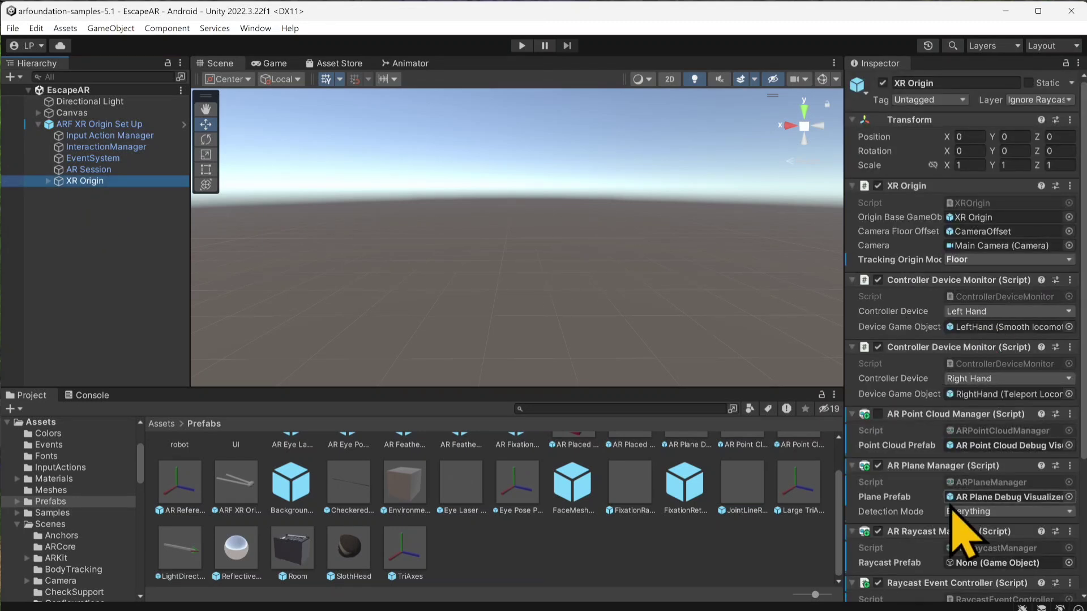
{"action": "scroll", "coordinate": [930, 478], "scroll_direction": "down", "scroll_amount": 3}
{"action": "scroll", "coordinate": [939, 498], "scroll_direction": "down", "scroll_amount": 2}
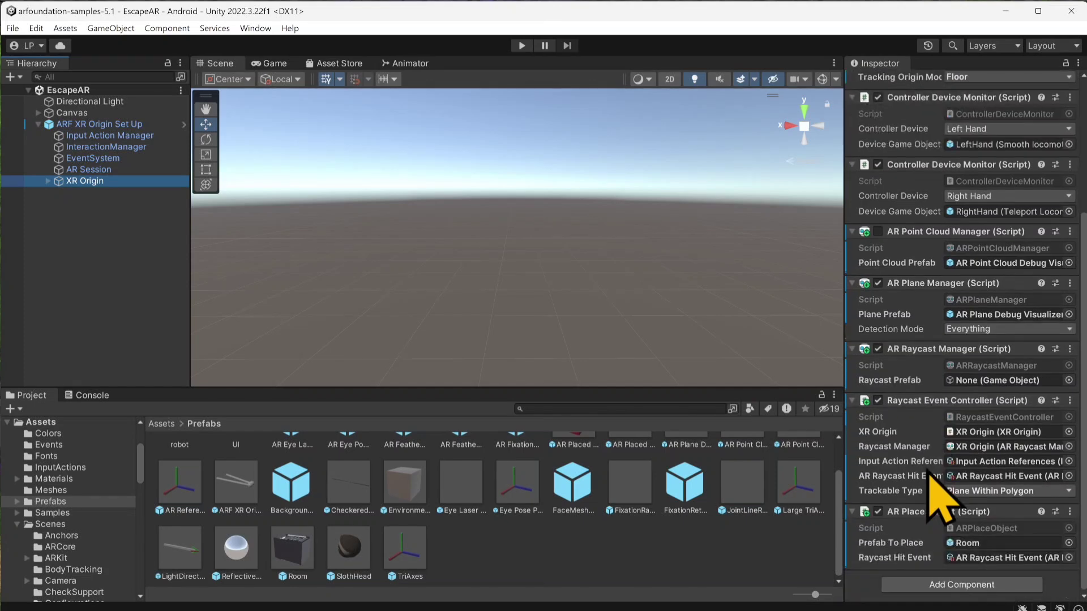
{"action": "left_click", "coordinate": [960, 529]}
{"action": "double_click", "coordinate": [957, 527]}
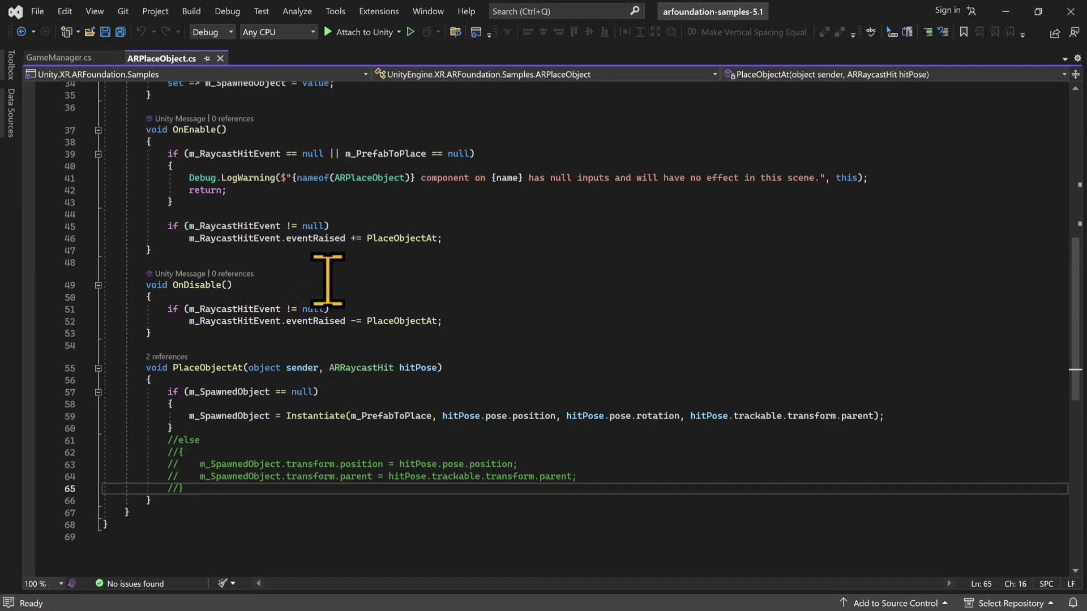
Step: Declare a public ARPlaneManager field named myPlaneManager below m_SpawnedObject in the ARPlaceObject class and save the script
{"action": "scroll", "coordinate": [277, 198], "scroll_direction": "up", "scroll_amount": 10}
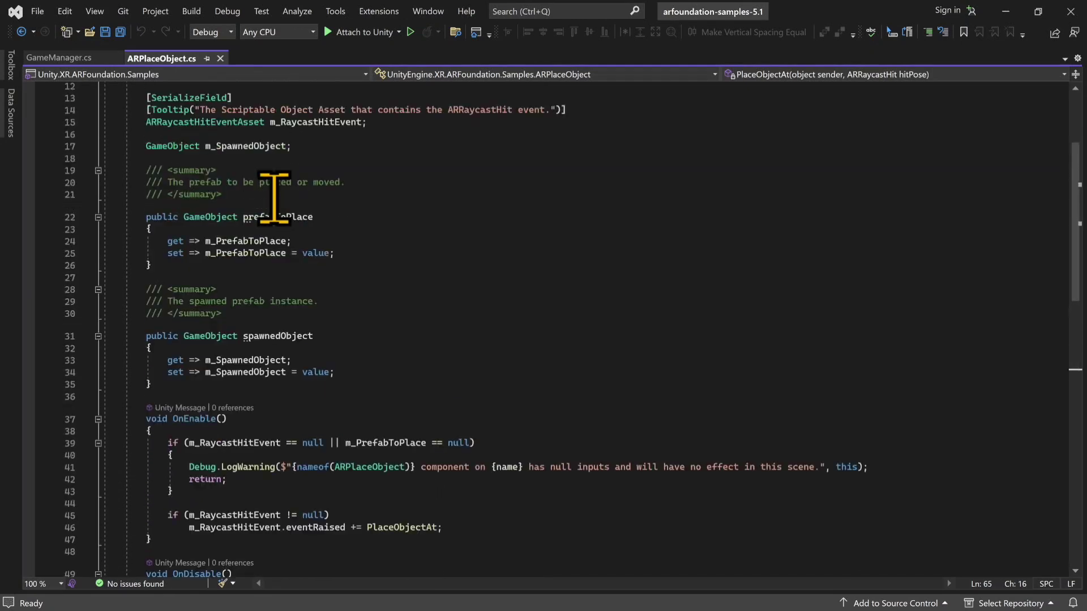
{"action": "scroll", "coordinate": [274, 198], "scroll_direction": "up", "scroll_amount": 1}
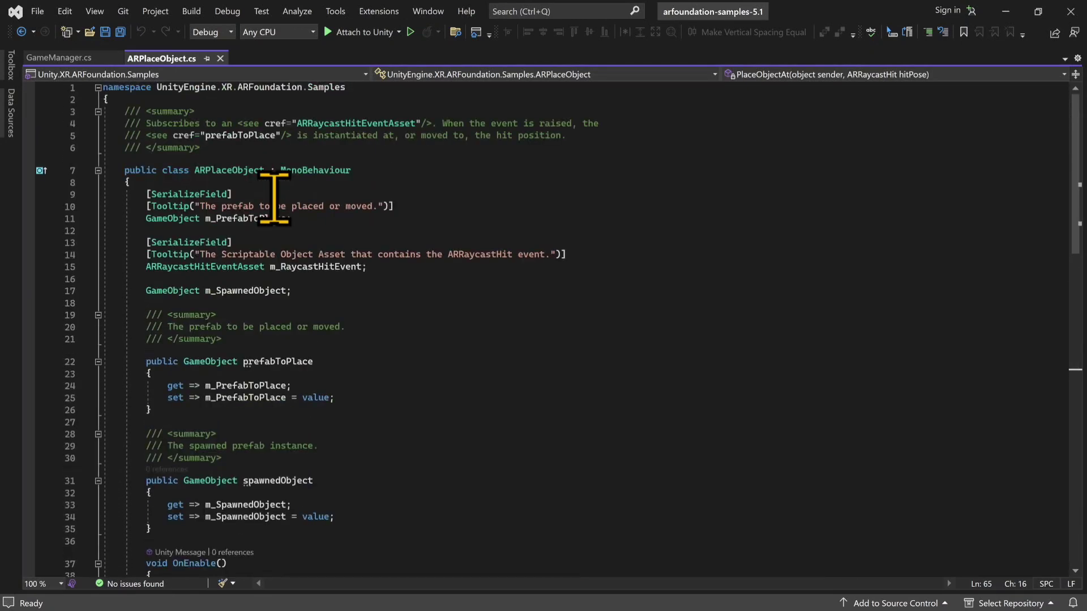
{"action": "left_click", "coordinate": [309, 290]}
{"action": "key", "text": "Return"}
{"action": "key", "text": "Return"}
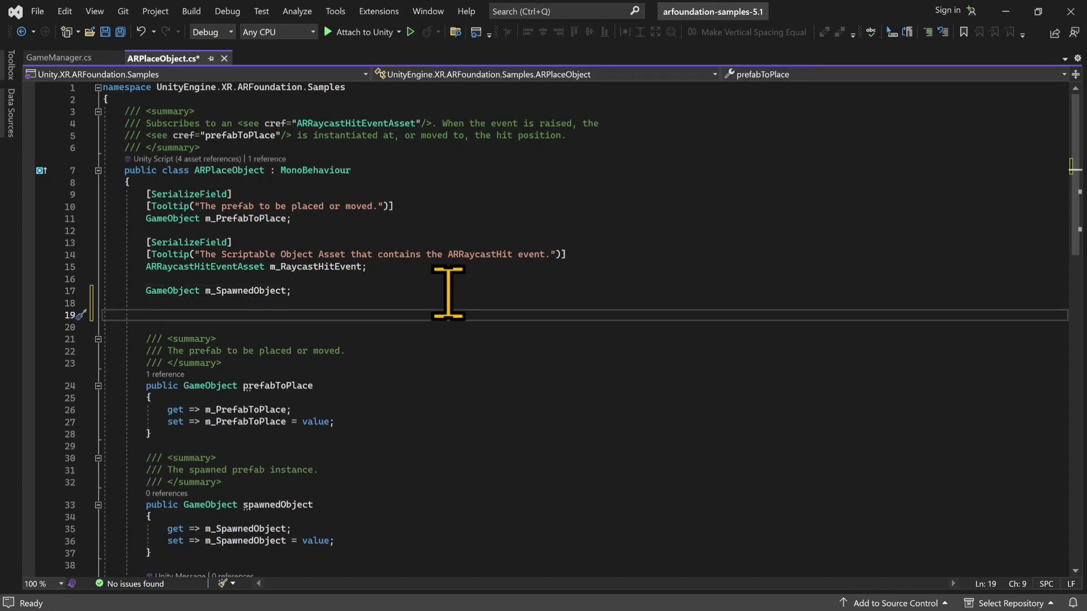
{"action": "type", "text": "pb"}
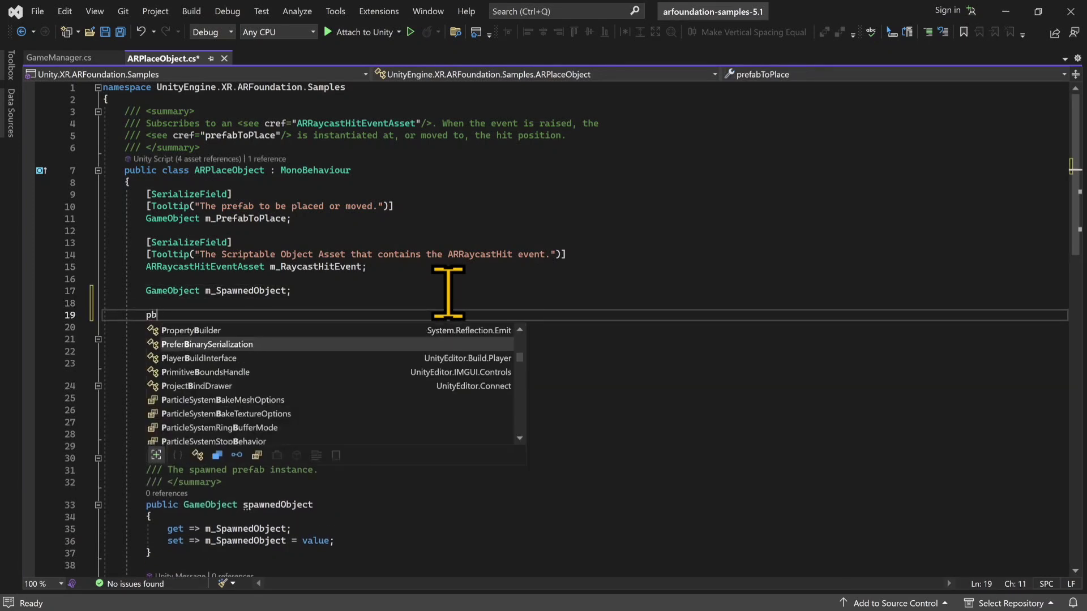
{"action": "key", "text": "BackSpace"}
{"action": "type", "text": "ublic armp"}
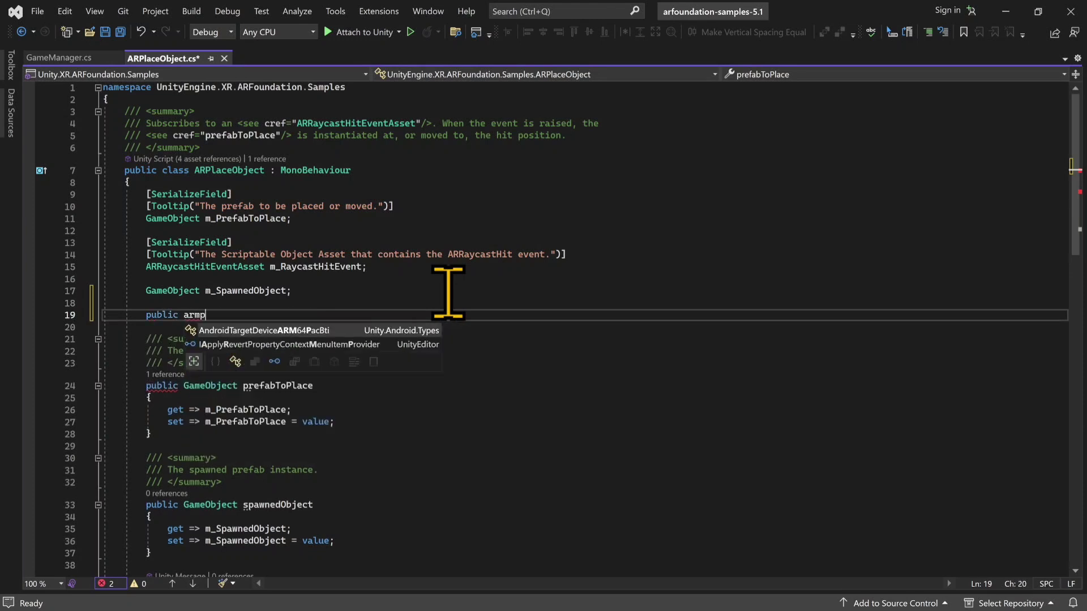
{"action": "key", "text": "BackSpace"}
{"action": "key", "text": "BackSpace"}
{"action": "key", "text": "BackSpace"}
{"action": "type", "text": "plane"}
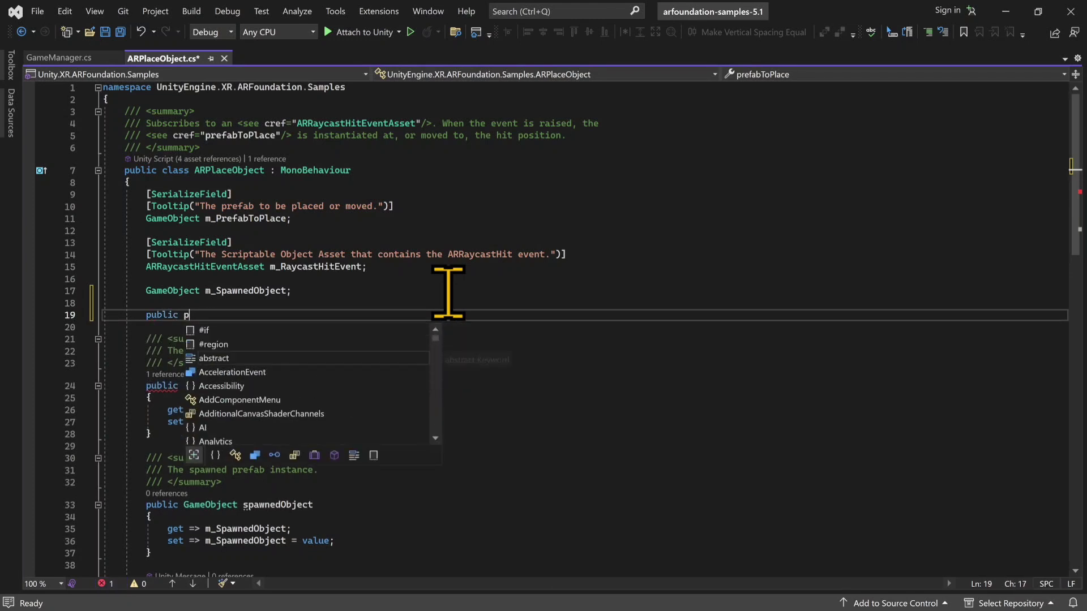
{"action": "type", "text": "mana"}
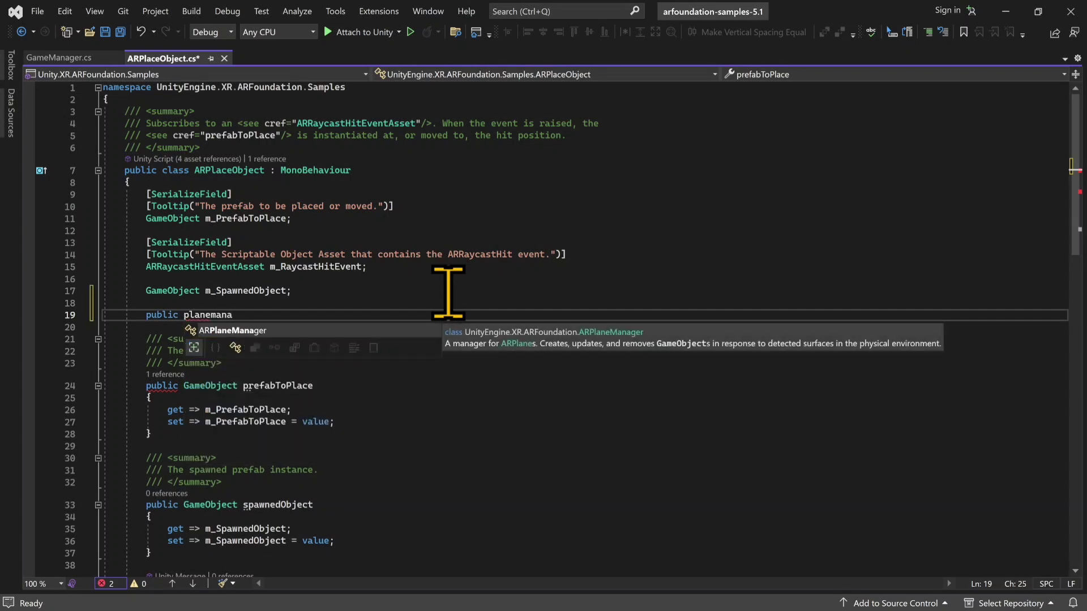
{"action": "type", "text": " myPlaneMana"}
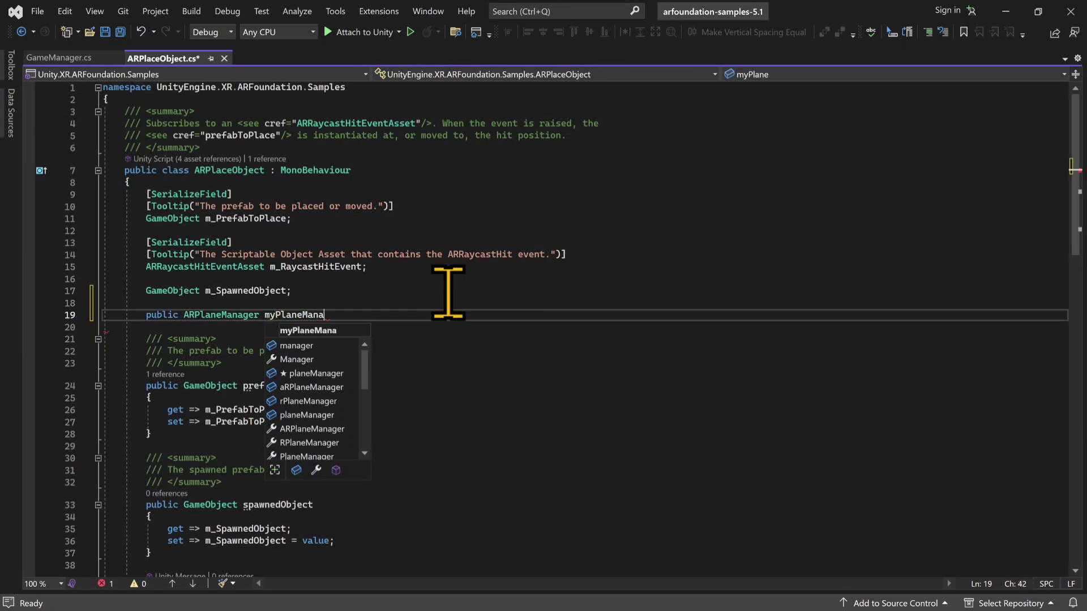
{"action": "type", "text": "ger;"}
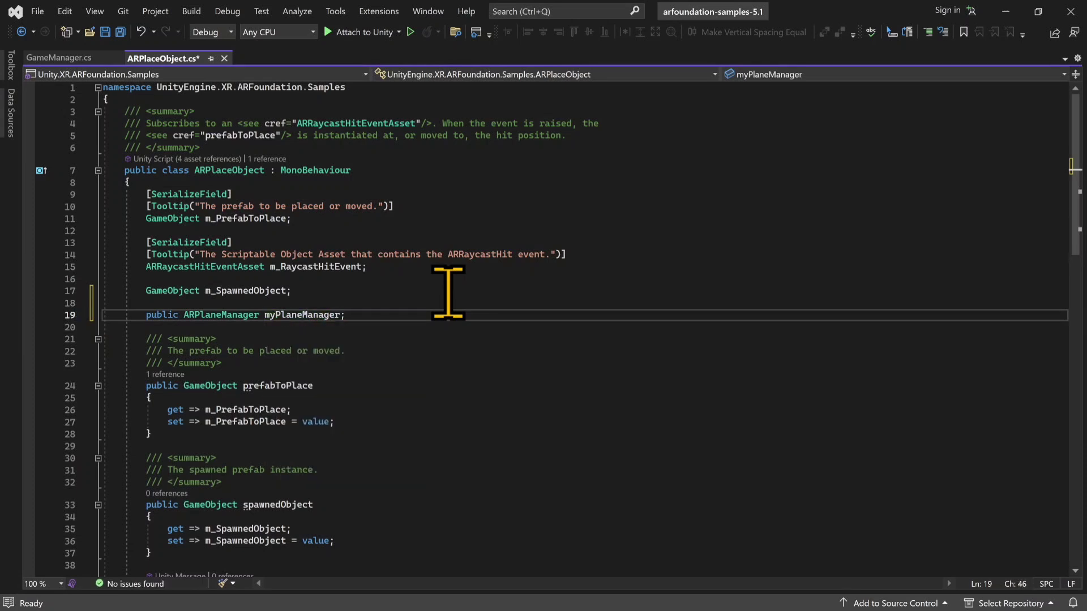
{"action": "key", "text": "ctrl+s"}
Step: In PlaceObjectAt, add myPlaneManager.enabled = false; directly after the Instantiate line and save the script
{"action": "scroll", "coordinate": [347, 339], "scroll_direction": "down", "scroll_amount": 7}
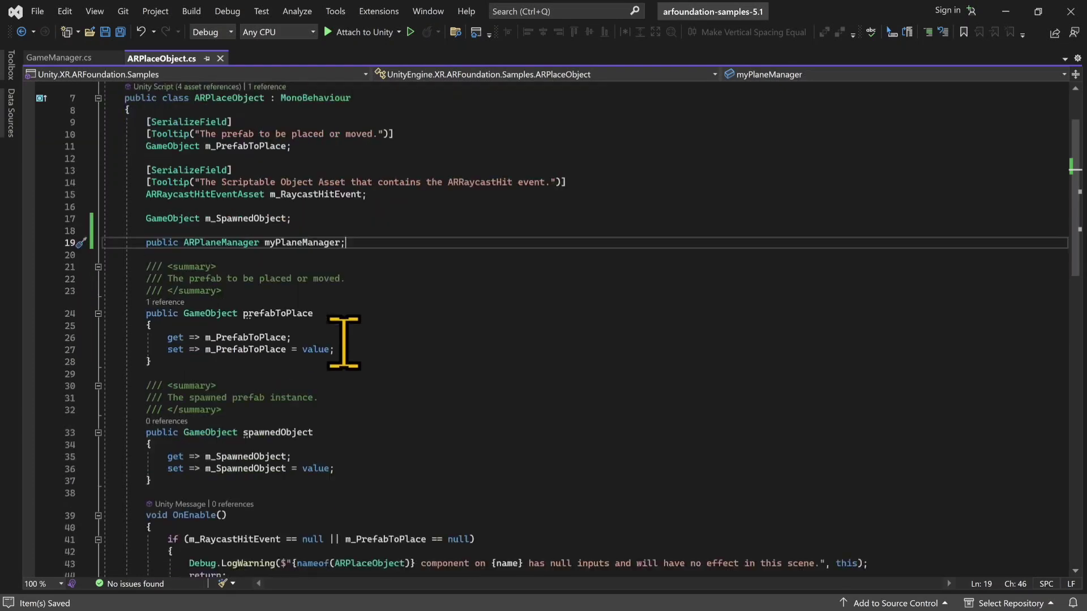
{"action": "scroll", "coordinate": [342, 342], "scroll_direction": "down", "scroll_amount": 8}
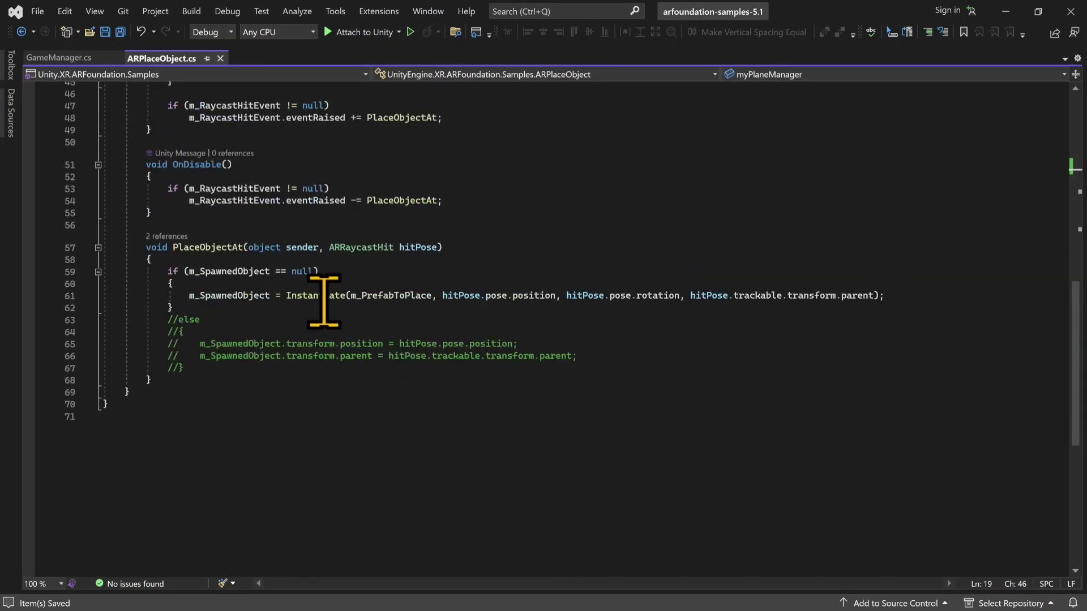
{"action": "left_click", "coordinate": [905, 296]}
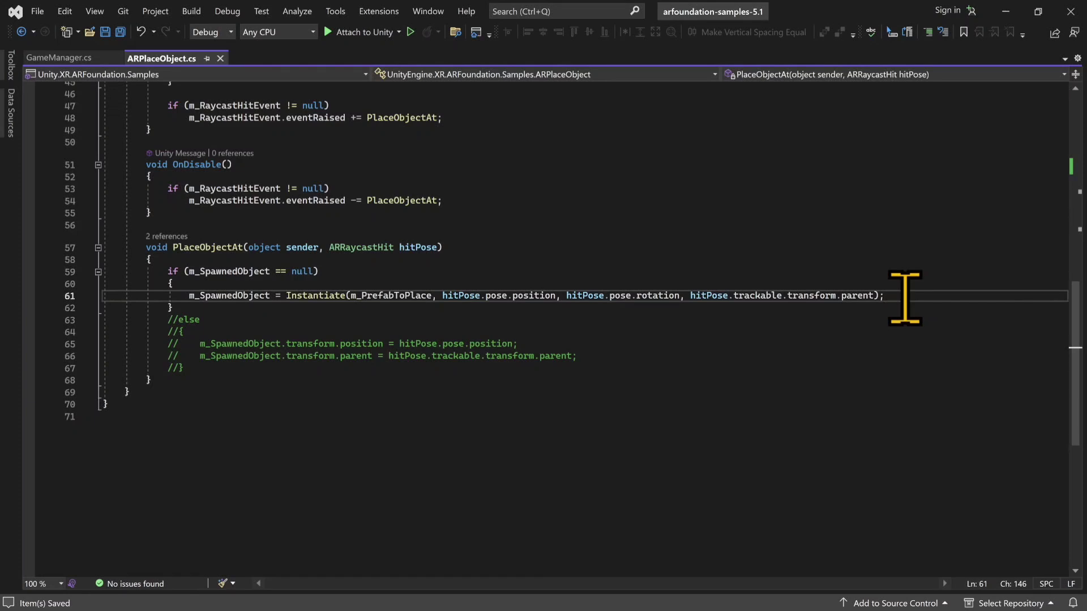
{"action": "key", "text": "Return"}
{"action": "type", "text": "myp"}
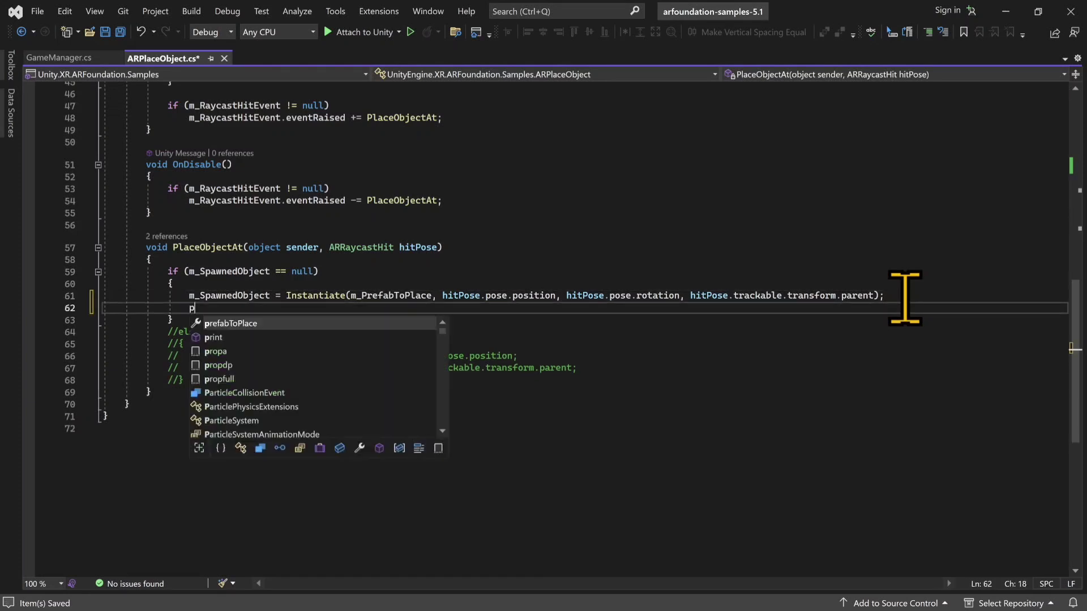
{"action": "type", "text": "laneManager.end"}
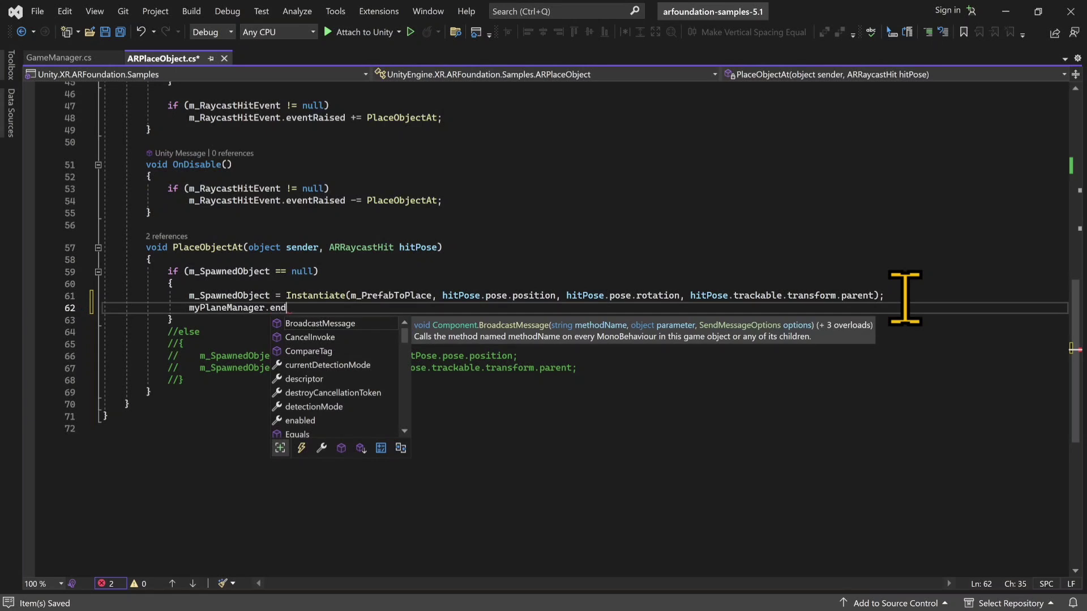
{"action": "key", "text": "BackSpace"}
{"action": "key", "text": "BackSpace"}
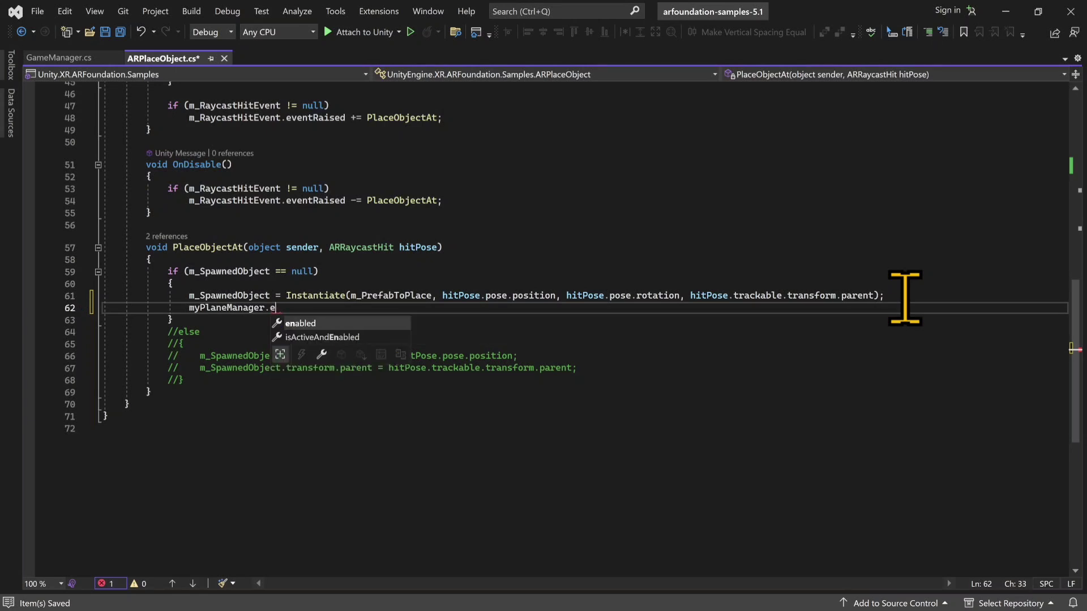
{"action": "type", "text": "en"}
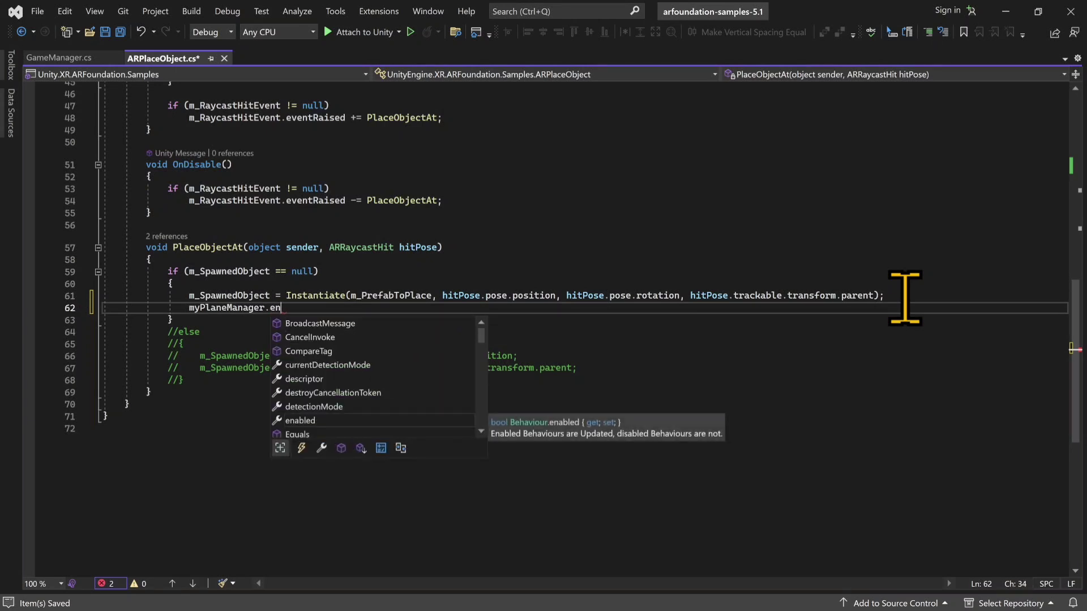
{"action": "key", "text": "Tab"}
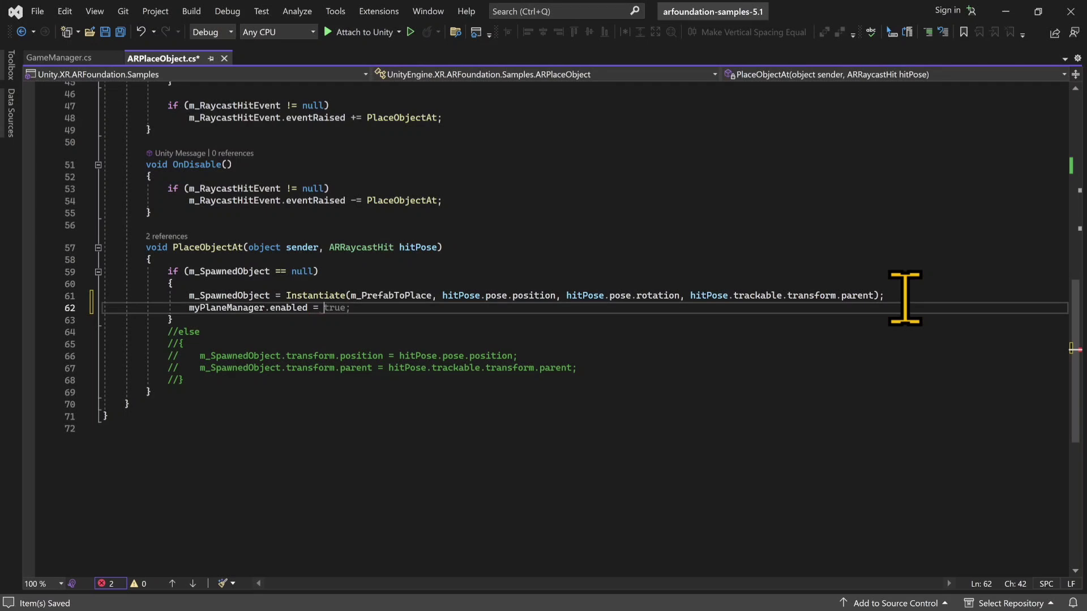
{"action": "type", "text": "= false;"}
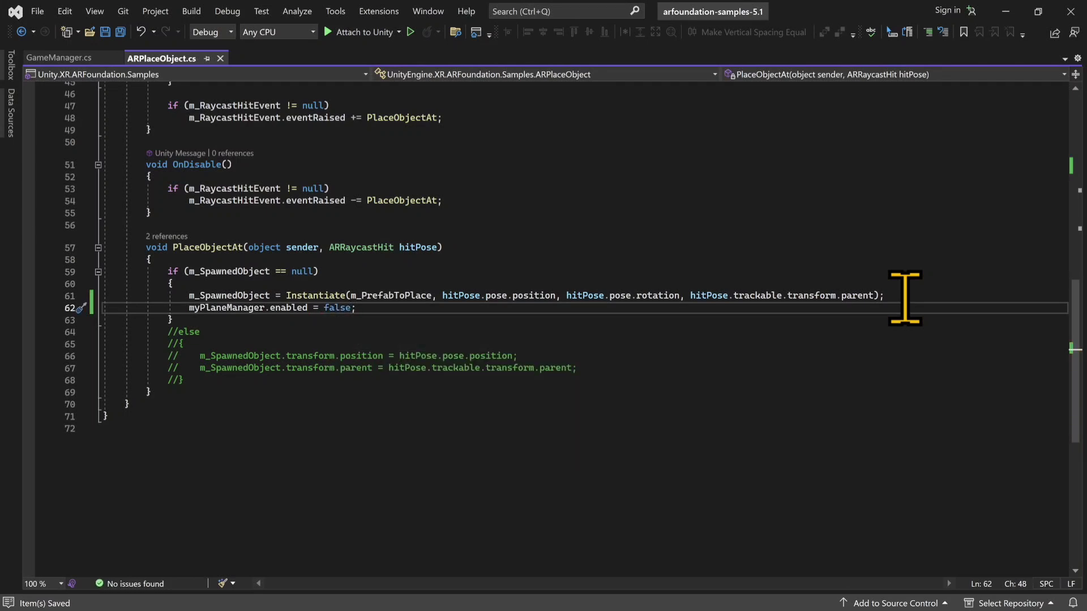
Step: Switch to Unity's Game view and examine which On Click action is assigned to the Canvas's Reset Button
{"action": "left_click", "coordinate": [1006, 11]}
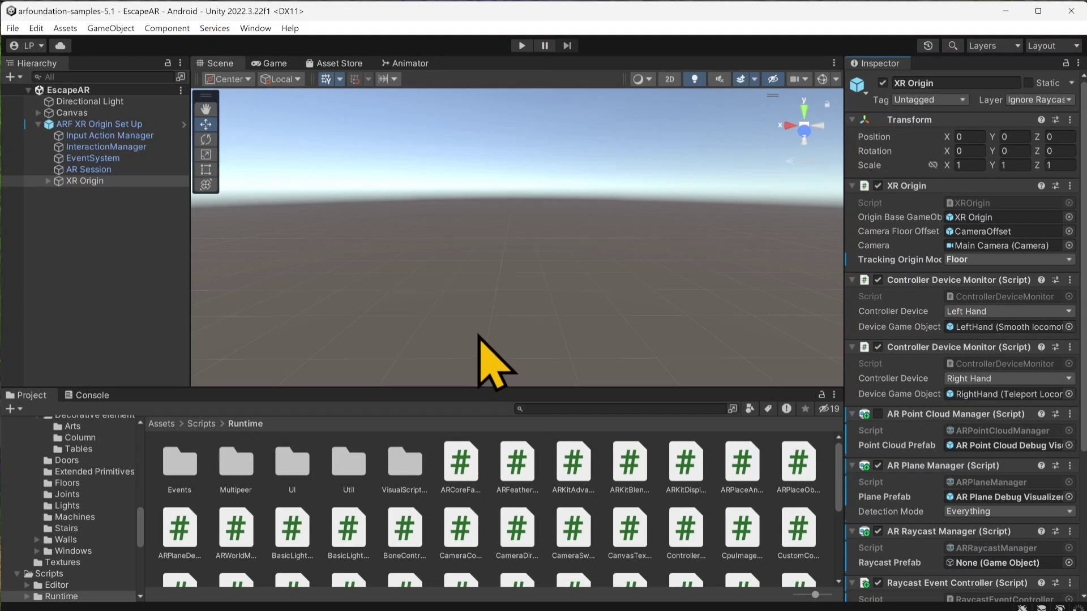
{"action": "left_click", "coordinate": [270, 63]}
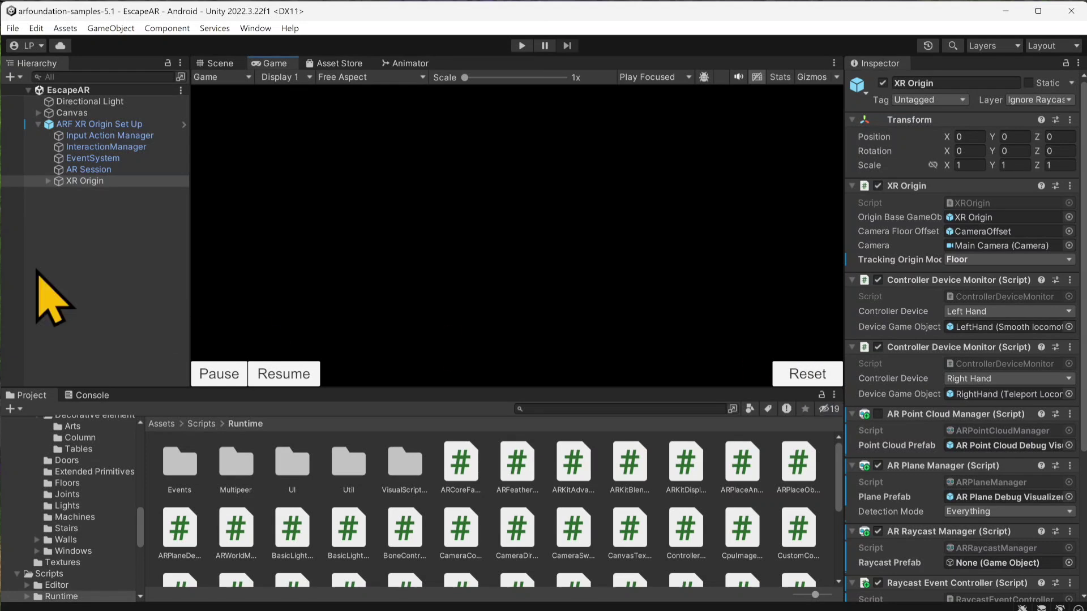
{"action": "left_click", "coordinate": [42, 114]}
{"action": "left_click", "coordinate": [38, 112]}
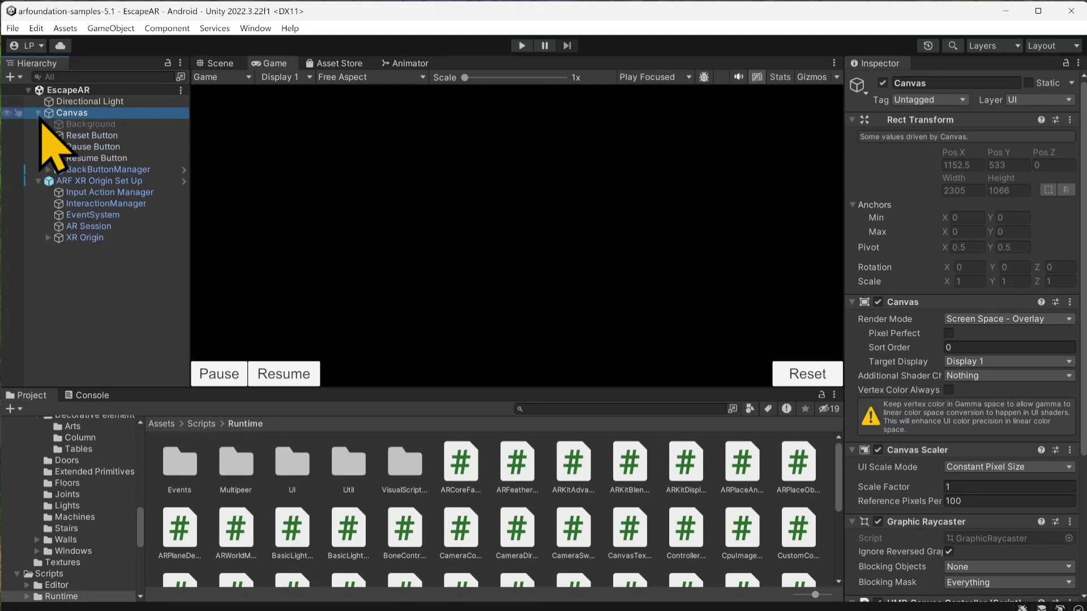
{"action": "left_click", "coordinate": [89, 137]}
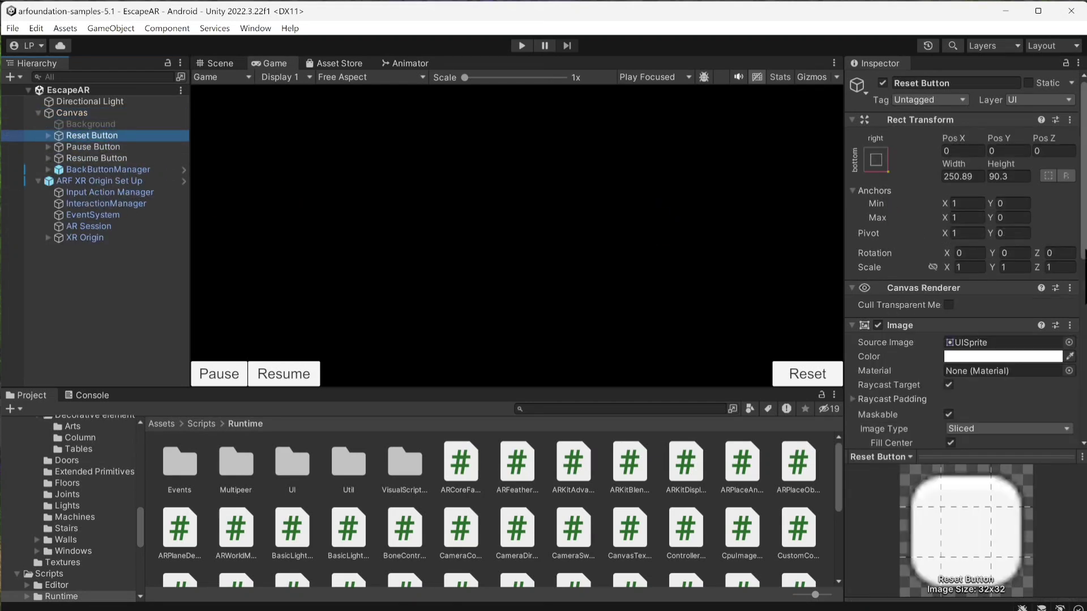
{"action": "scroll", "coordinate": [962, 346], "scroll_direction": "down", "scroll_amount": 10}
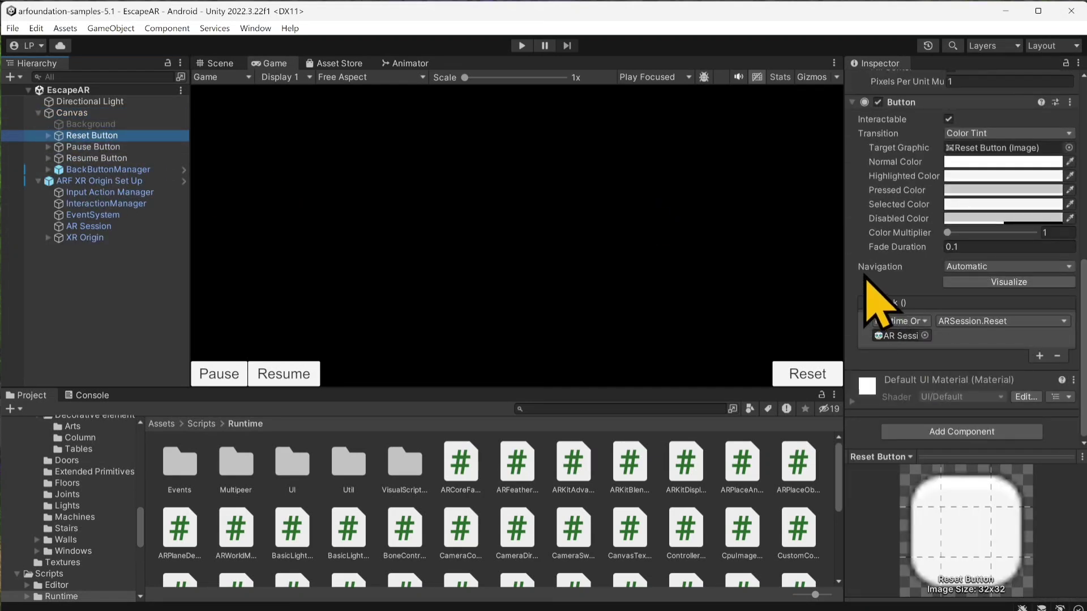
{"action": "mouse_move", "coordinate": [846, 264]}
{"action": "left_mouse_down"}
{"action": "mouse_move", "coordinate": [791, 274]}
{"action": "mouse_move", "coordinate": [831, 270]}
{"action": "left_mouse_up"}
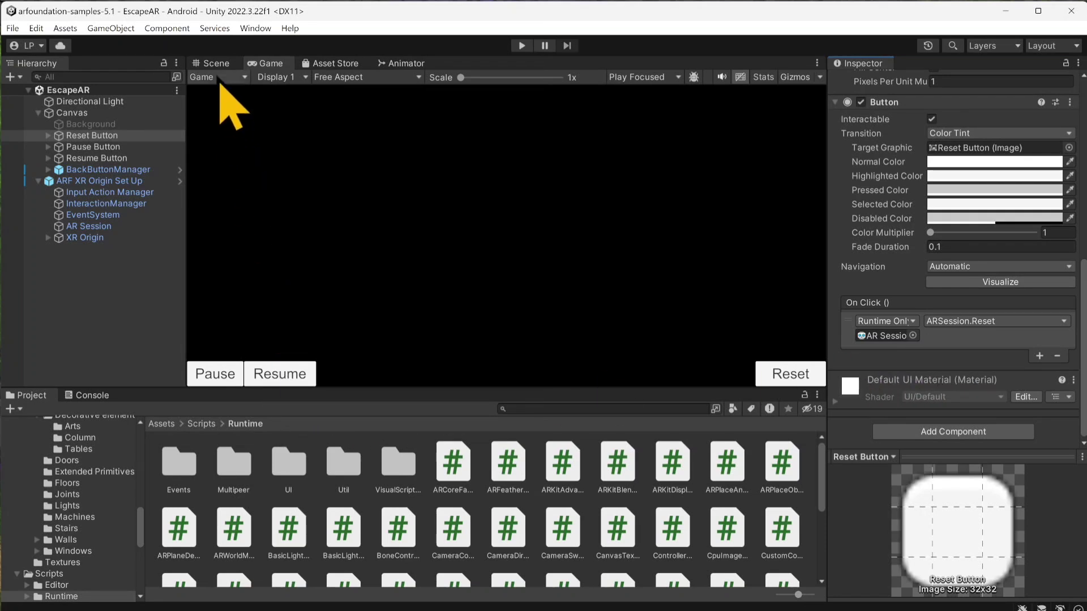
Step: Return to the Scene view and select the XR Origin object
{"action": "left_click", "coordinate": [221, 63]}
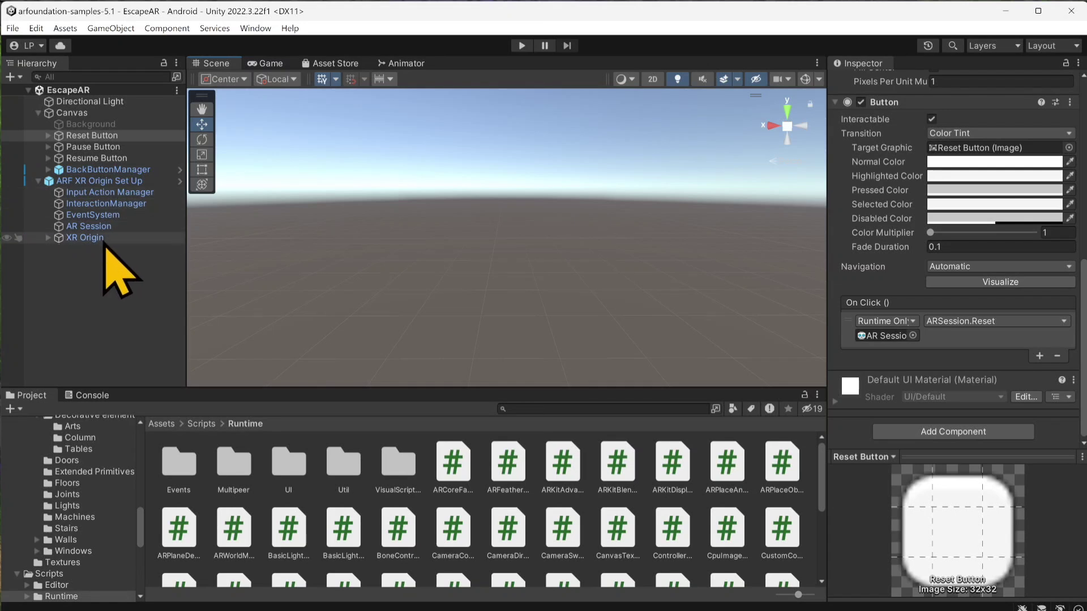
{"action": "left_click", "coordinate": [101, 238]}
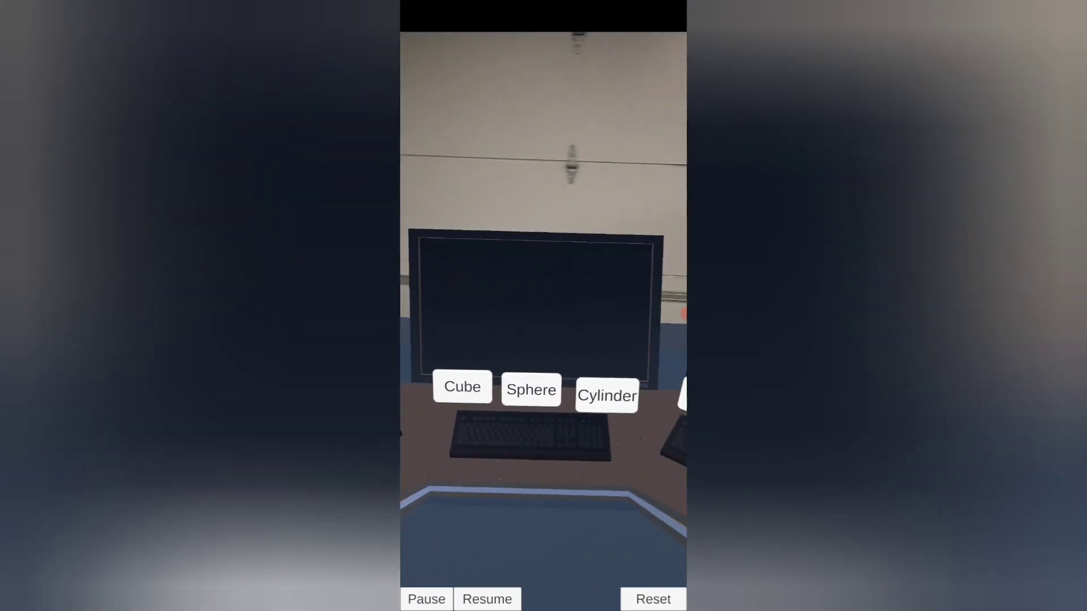
Step: Test the shape buttons in the placed AR room on the phone, switching the blue shape to a cylinder and the green one to a cube
{"action": "left_click", "coordinate": [524, 399]}
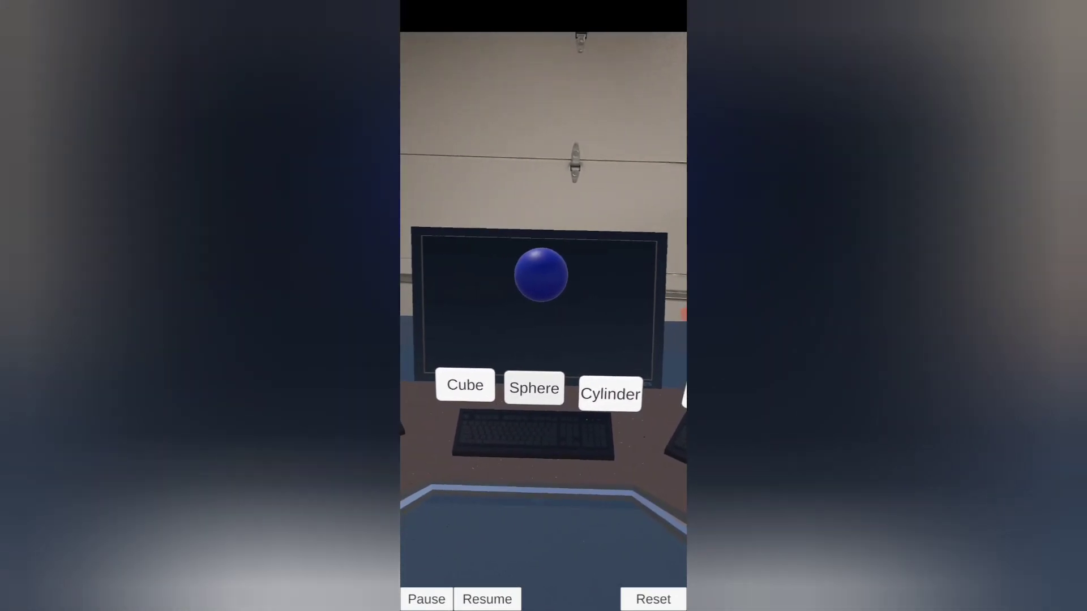
{"action": "left_click", "coordinate": [603, 393]}
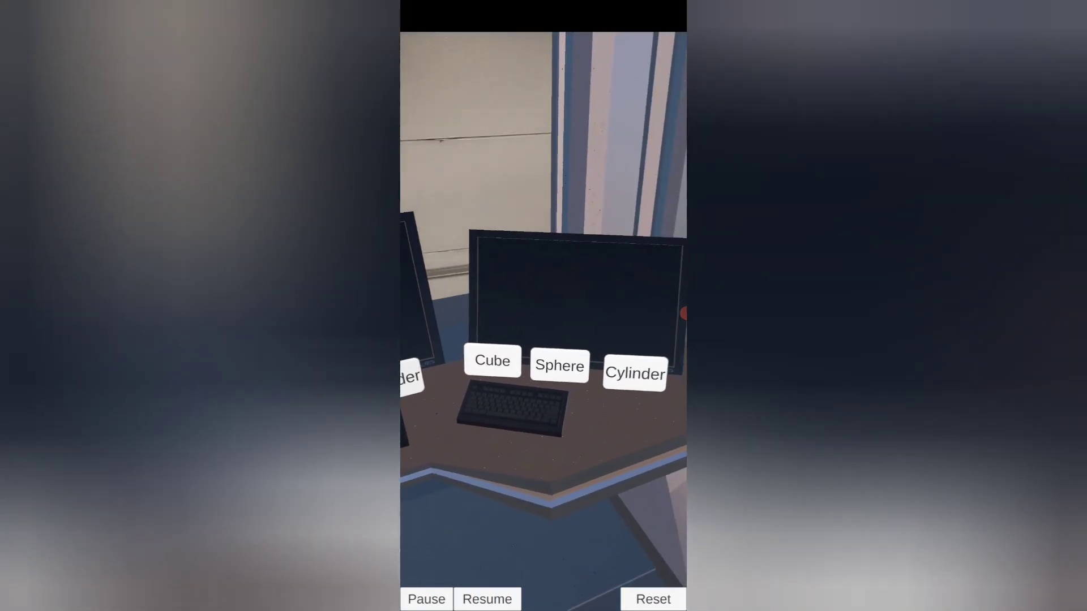
{"action": "left_click", "coordinate": [568, 372]}
{"action": "left_click", "coordinate": [499, 370]}
{"action": "left_click", "coordinate": [623, 380]}
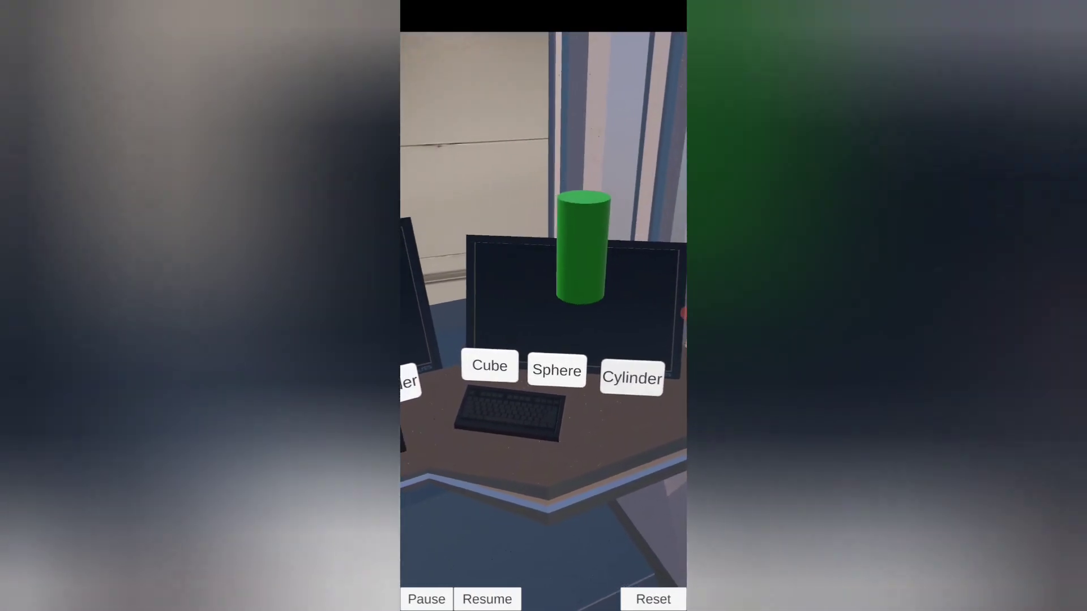
{"action": "left_click", "coordinate": [496, 367]}
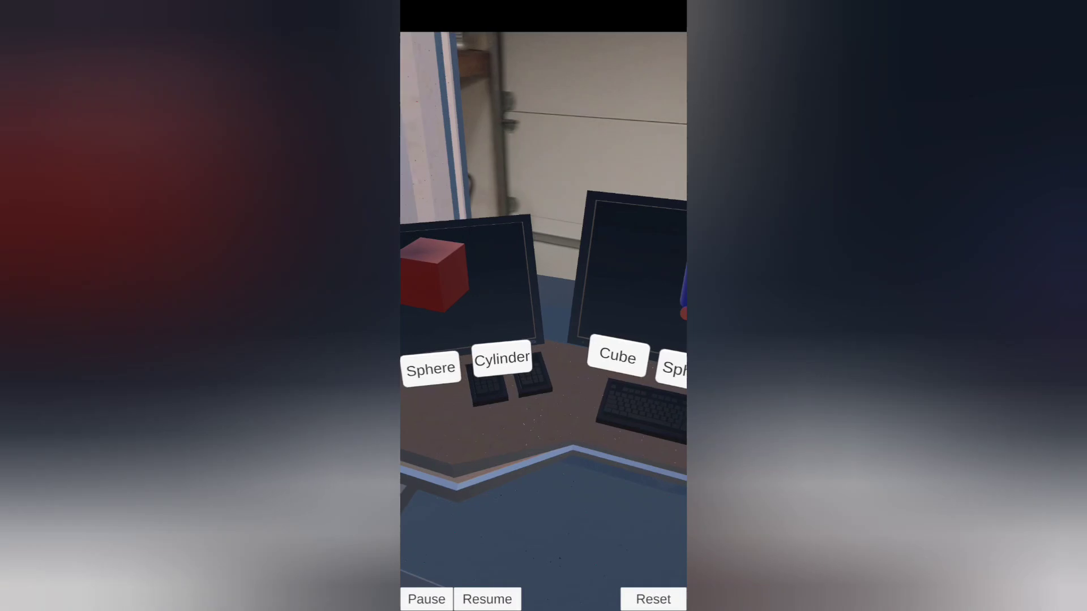
Step: Test the red shape's buttons in the AR room, switching it from cylinder to sphere and finally to cube
{"action": "left_click", "coordinate": [510, 370]}
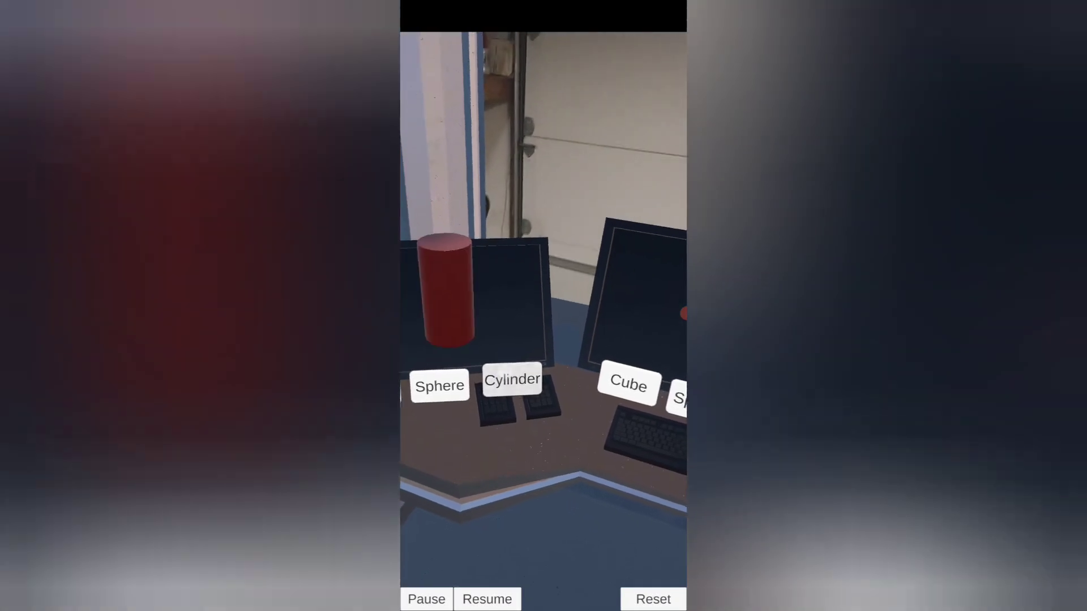
{"action": "left_click", "coordinate": [447, 382]}
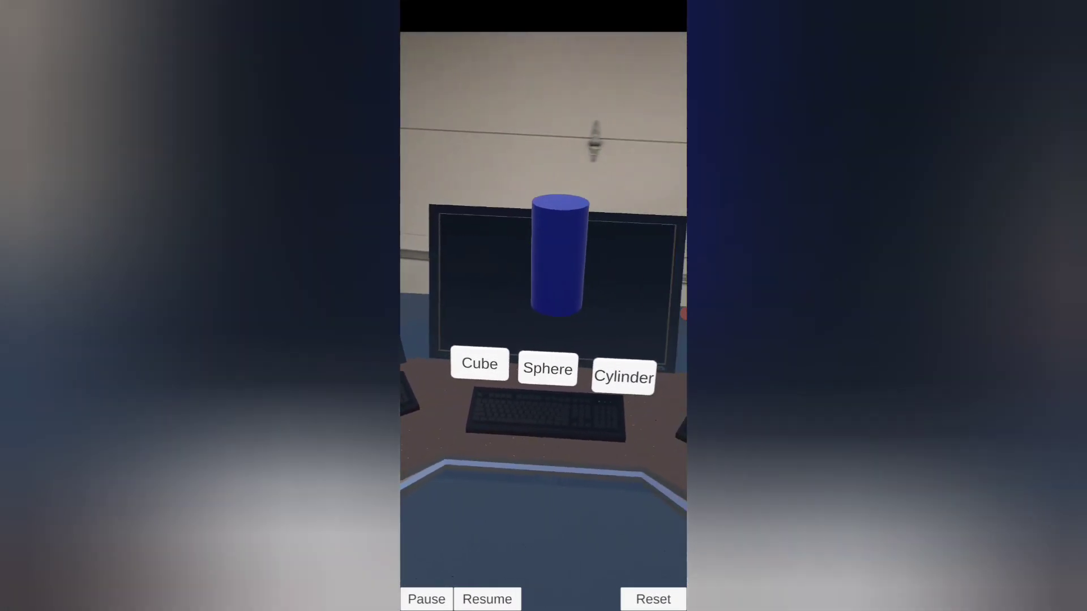
{"action": "left_click", "coordinate": [539, 373]}
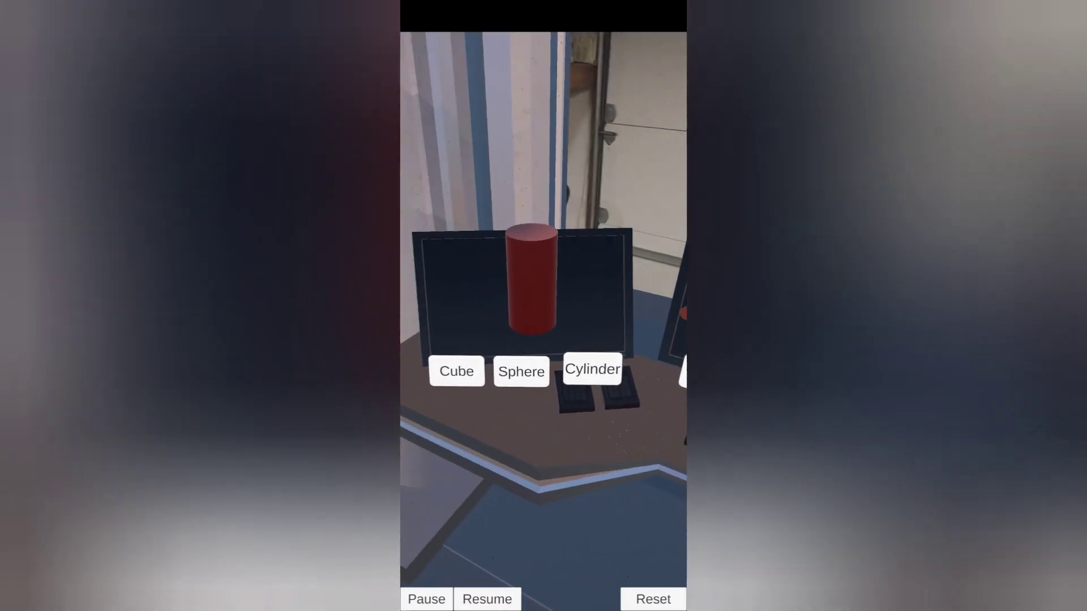
{"action": "left_click", "coordinate": [508, 381]}
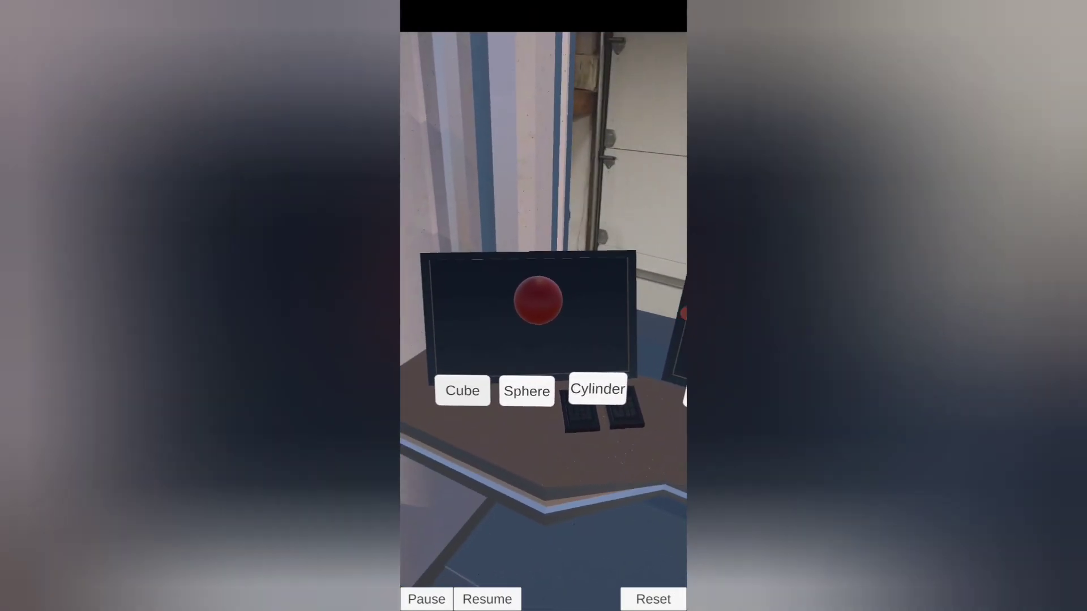
{"action": "left_click", "coordinate": [462, 391]}
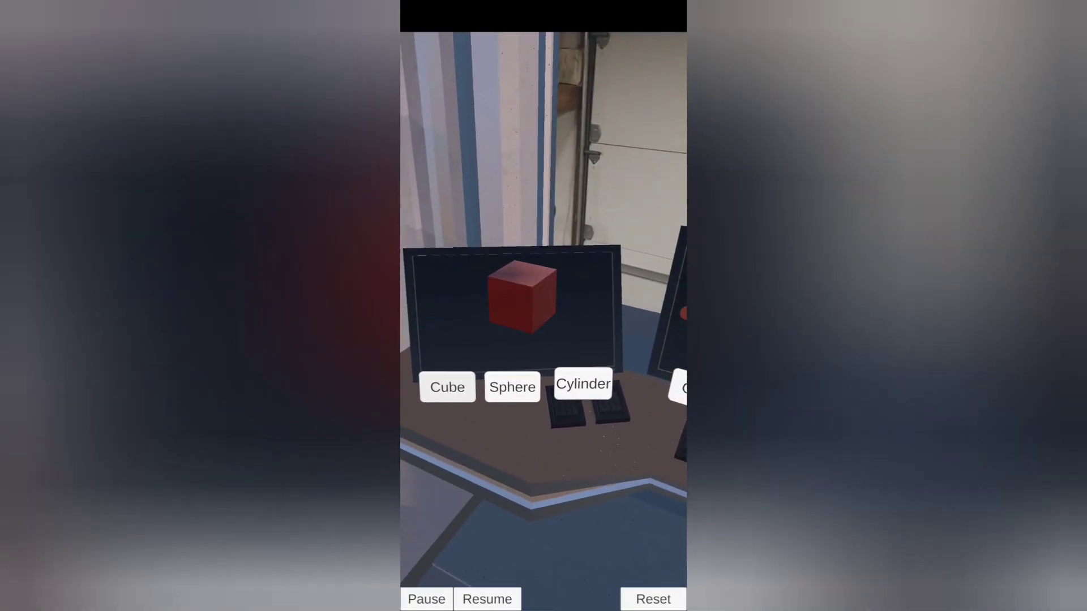